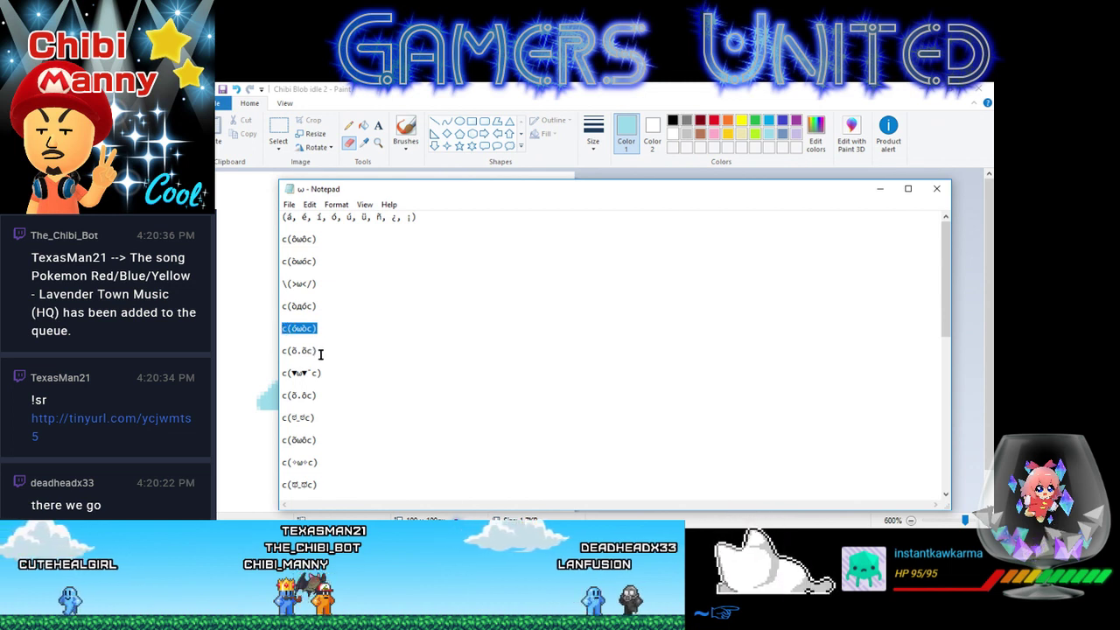
# - Look through the text faces in Notepad, switch to Paint and cover the face c(ôωôc) with the blob's light blue
pyautogui.scroll(-4, 375, 396)
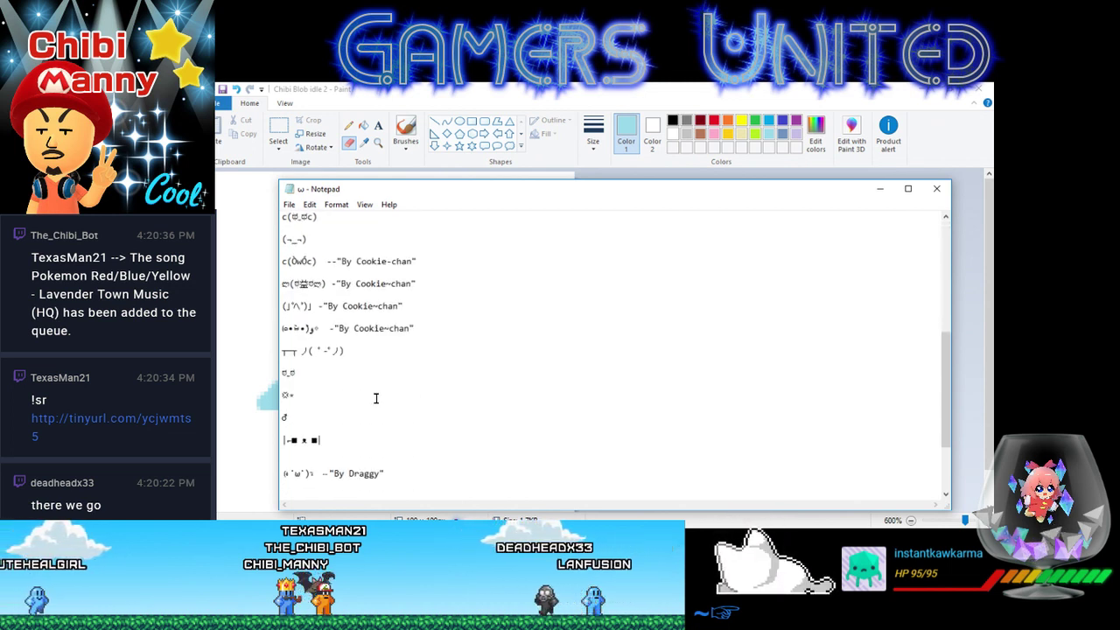
pyautogui.scroll(-2, 375, 396)
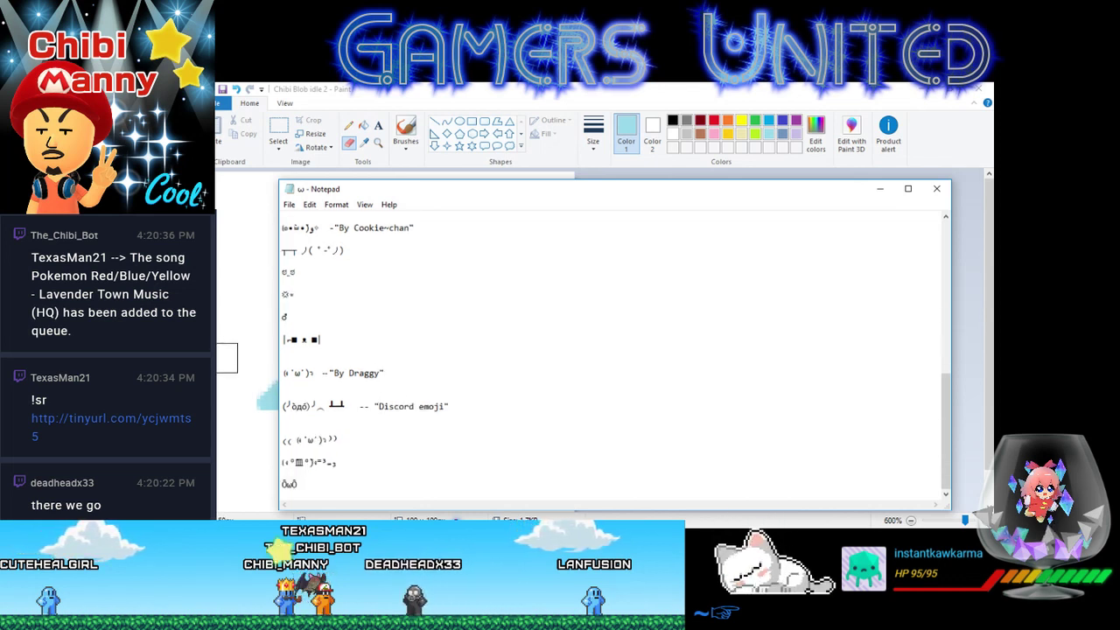
pyautogui.scroll(2, 485, 350)
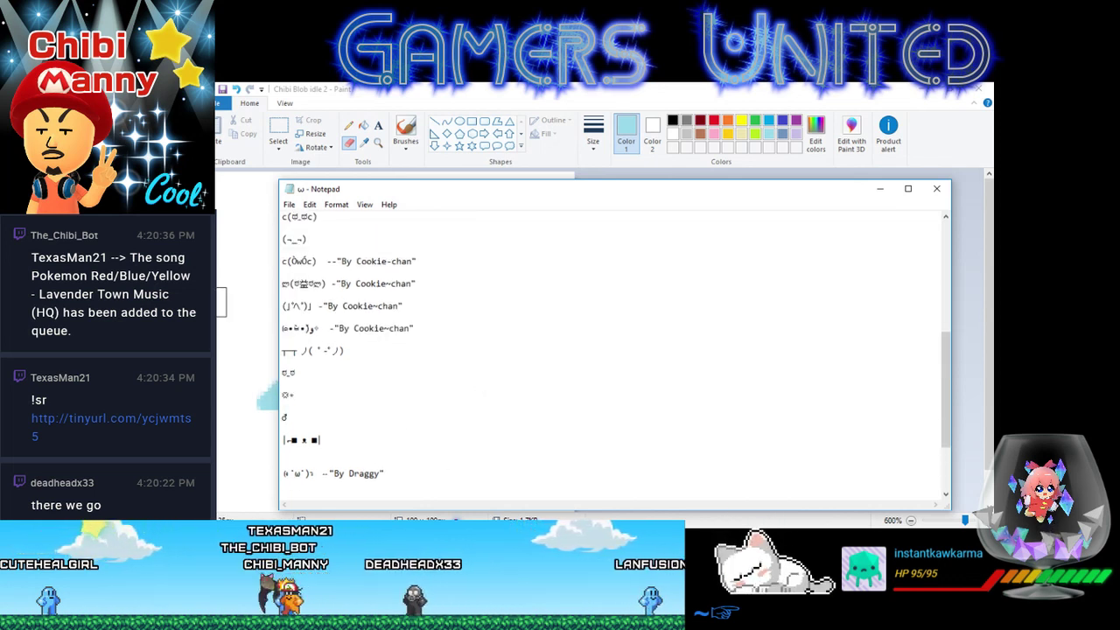
pyautogui.hotkey('alt', 'Tab')
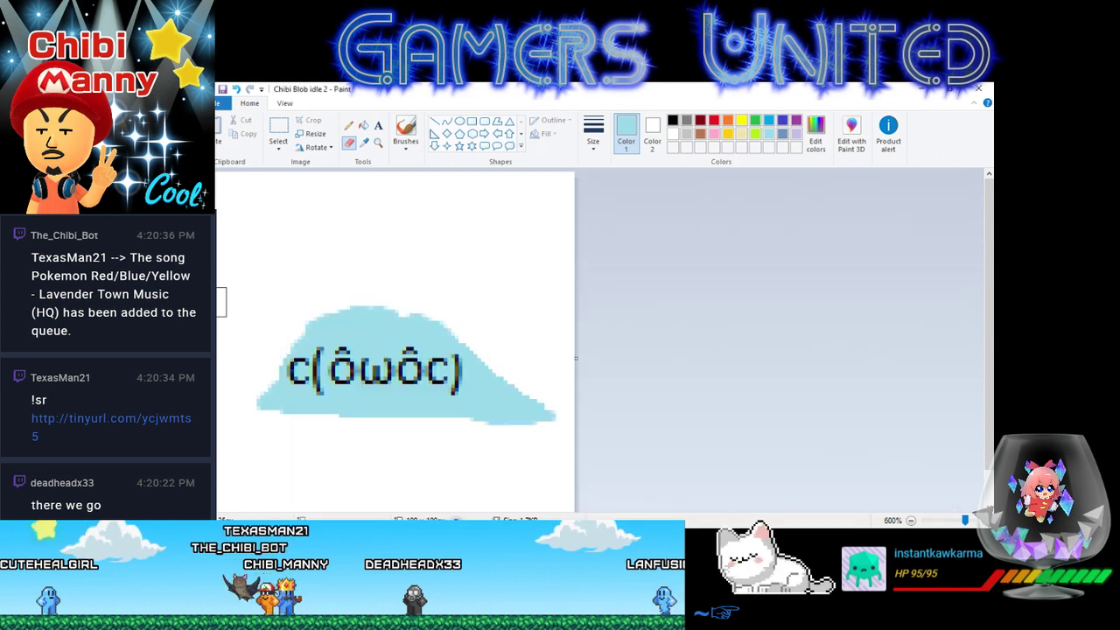
pyautogui.click(378, 126)
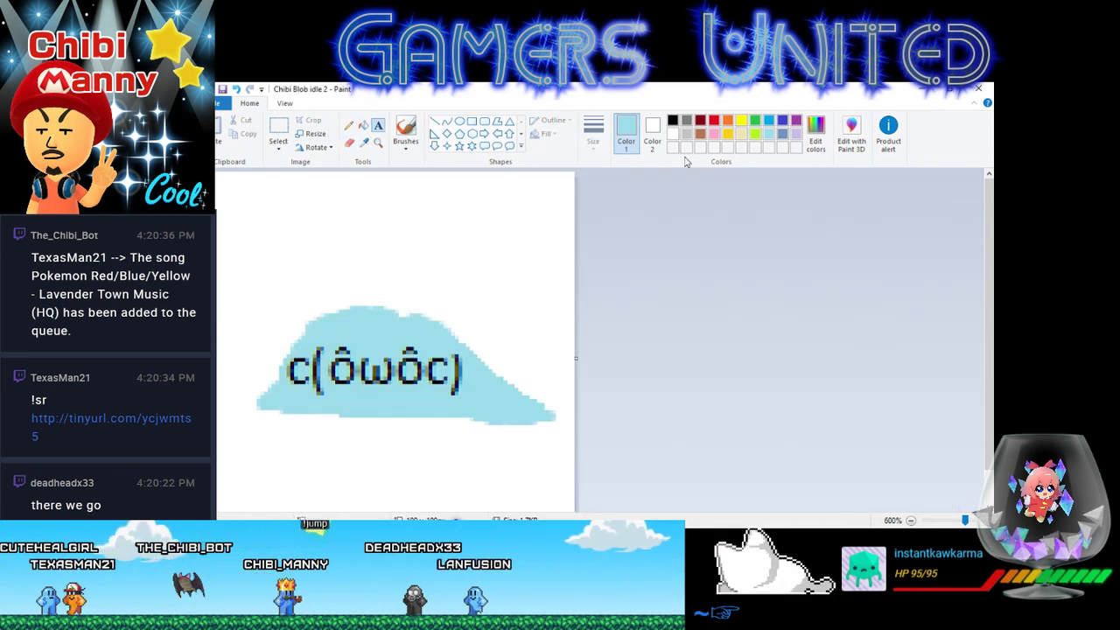
pyautogui.click(349, 142)
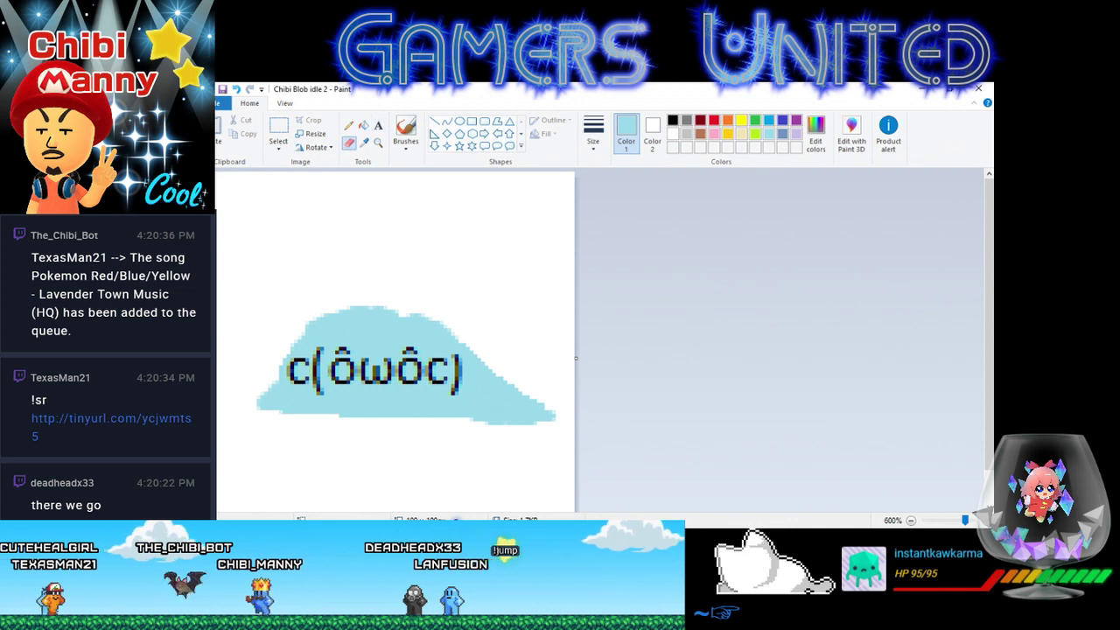
pyautogui.click(652, 132)
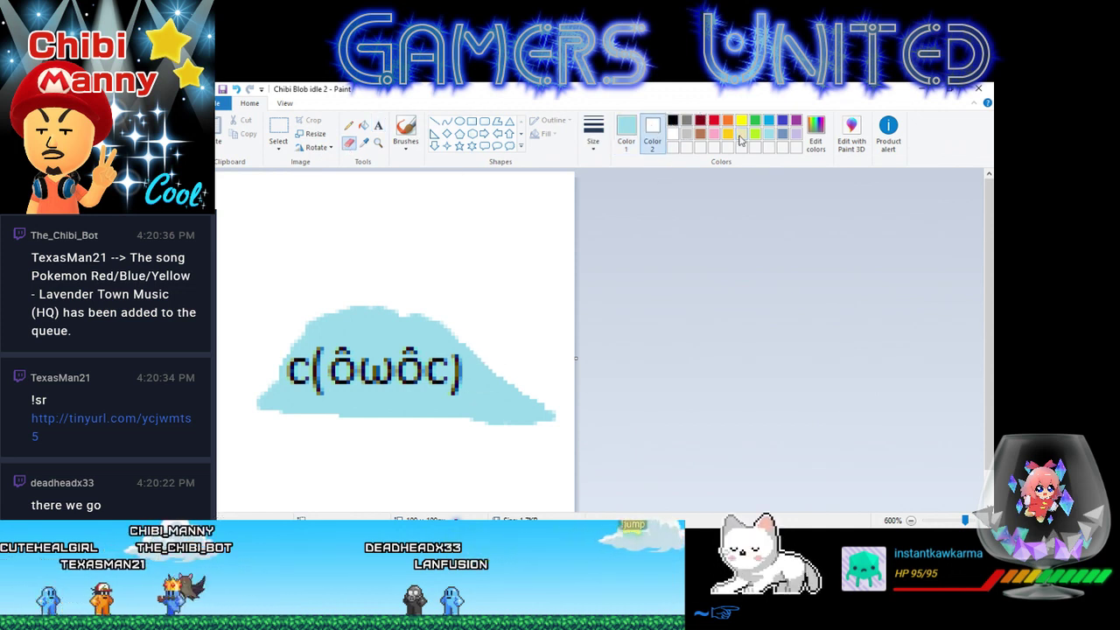
pyautogui.moveTo(448, 366)
pyautogui.mouseDown()
pyautogui.moveTo(450, 380)
pyautogui.moveTo(428, 365)
pyautogui.moveTo(383, 380)
pyautogui.moveTo(305, 376)
pyautogui.moveTo(327, 357)
pyautogui.moveTo(368, 358)
pyautogui.mouseUp()
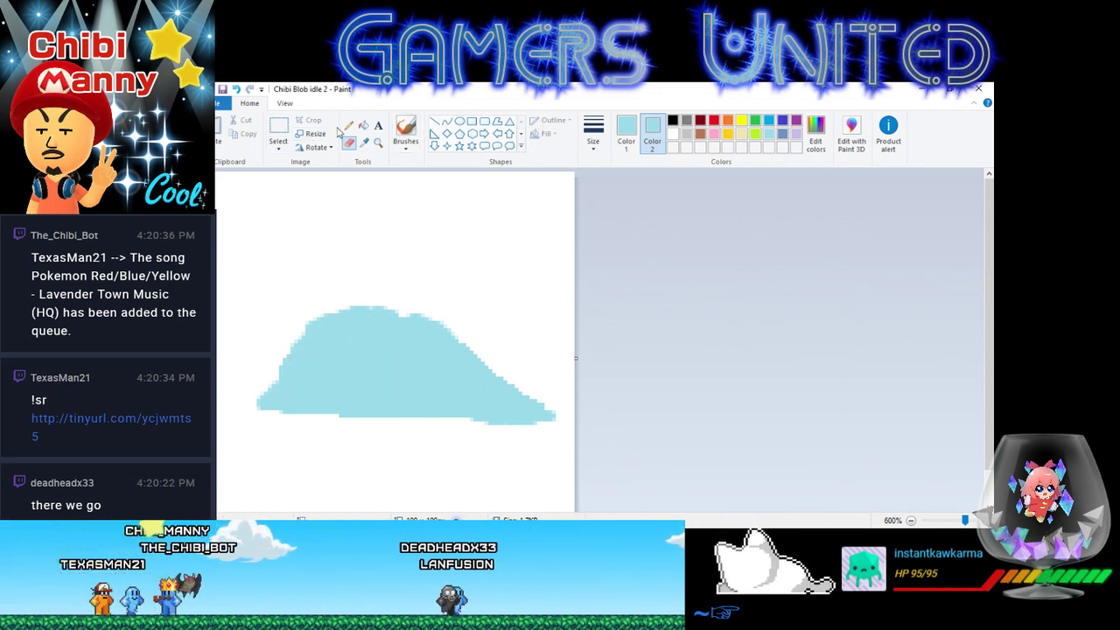
# - Add a text box over the blob containing the face c(όωòc)
pyautogui.click(377, 125)
pyautogui.moveTo(309, 347); pyautogui.dragTo(252, 380)
pyautogui.write('c)')
pyautogui.press('BackSpace')
pyautogui.press('BackSpace')
pyautogui.write('c(όωòc)')
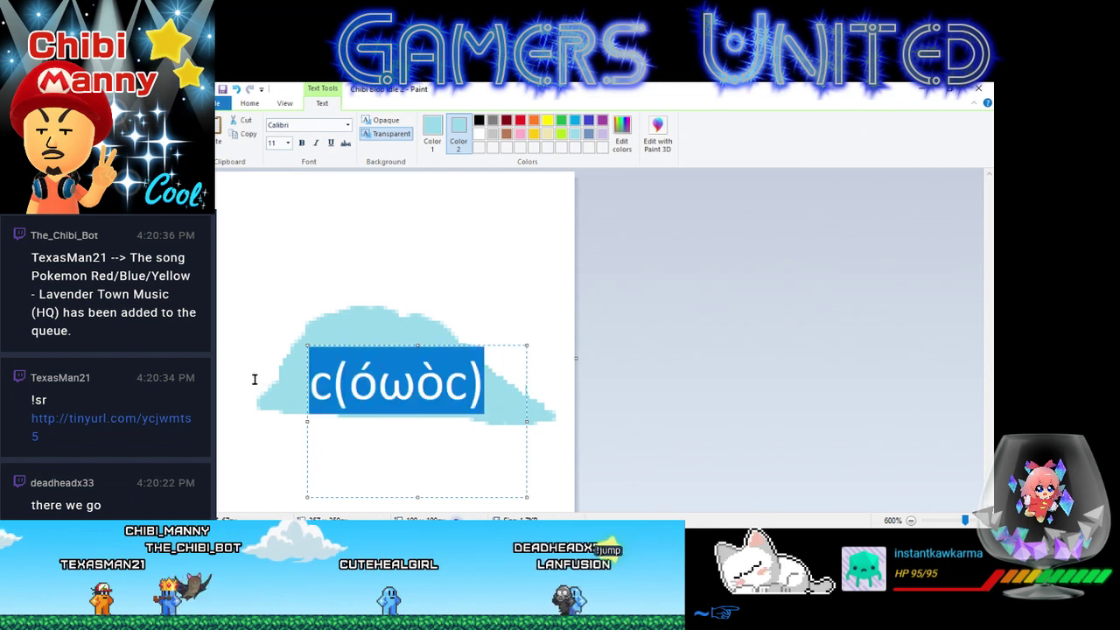
# - Colour the face text black and shift it slightly up and left to sit centred on the blob
pyautogui.click(479, 122)
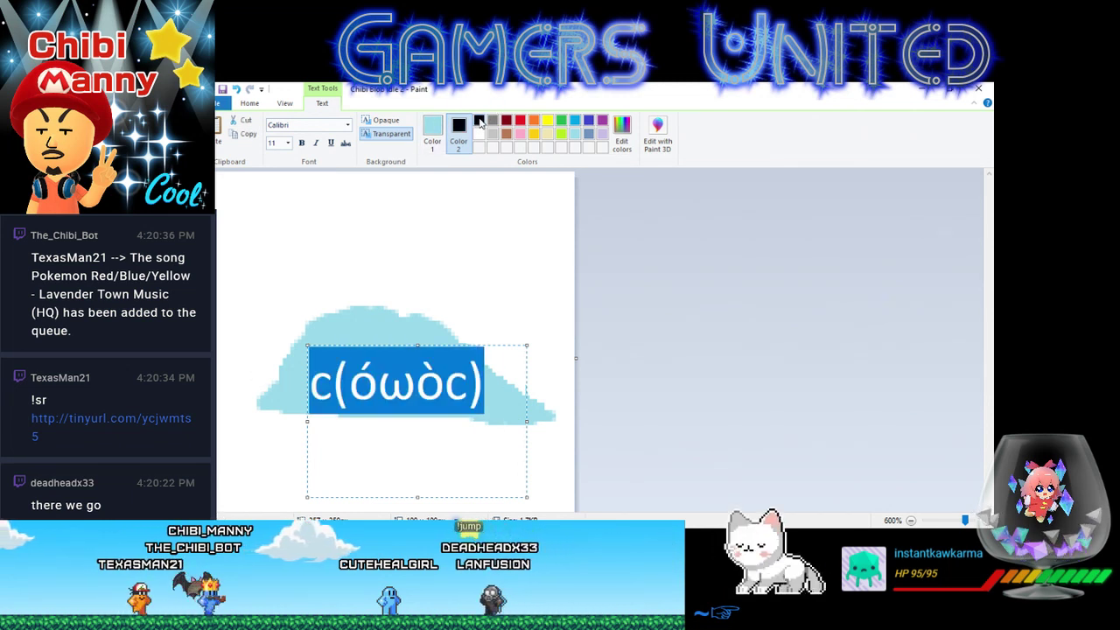
pyautogui.click(433, 131)
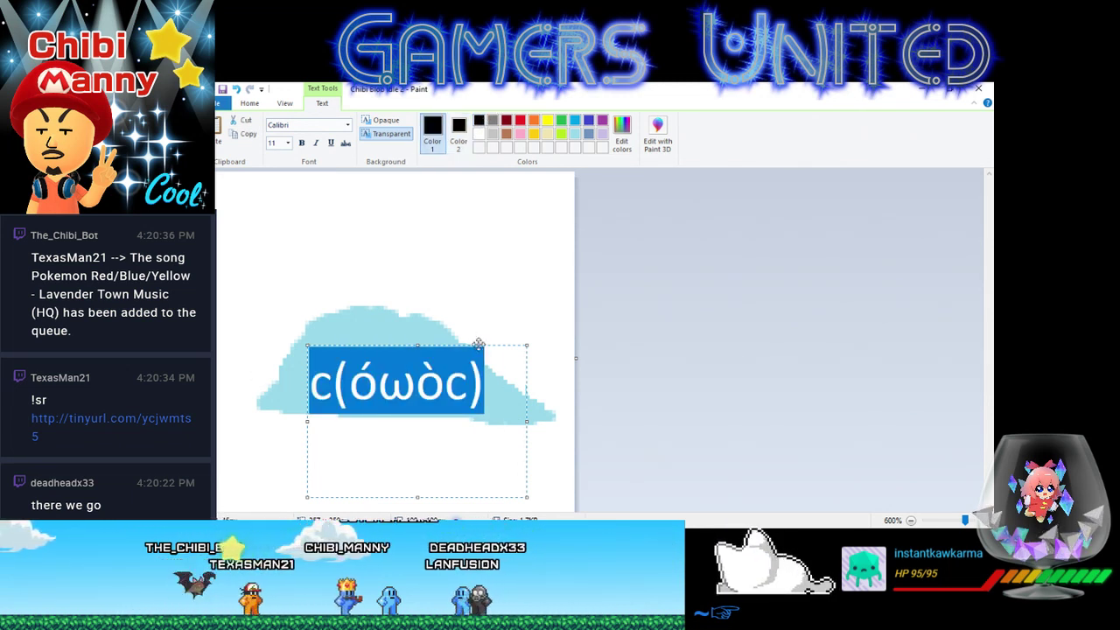
pyautogui.moveTo(478, 346); pyautogui.dragTo(459, 334)
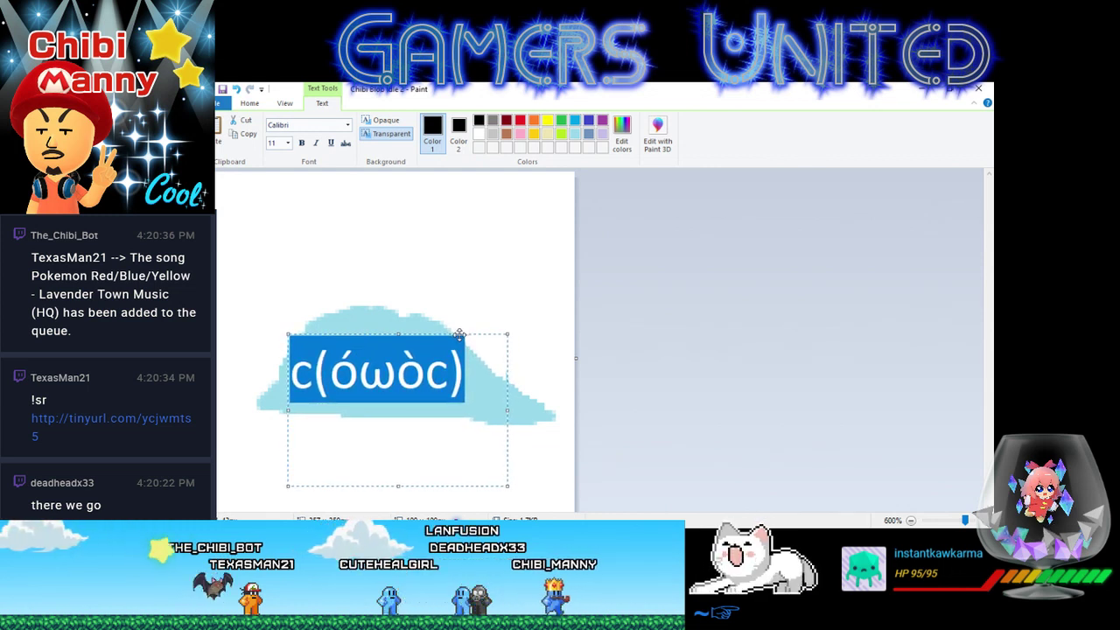
pyautogui.click(535, 295)
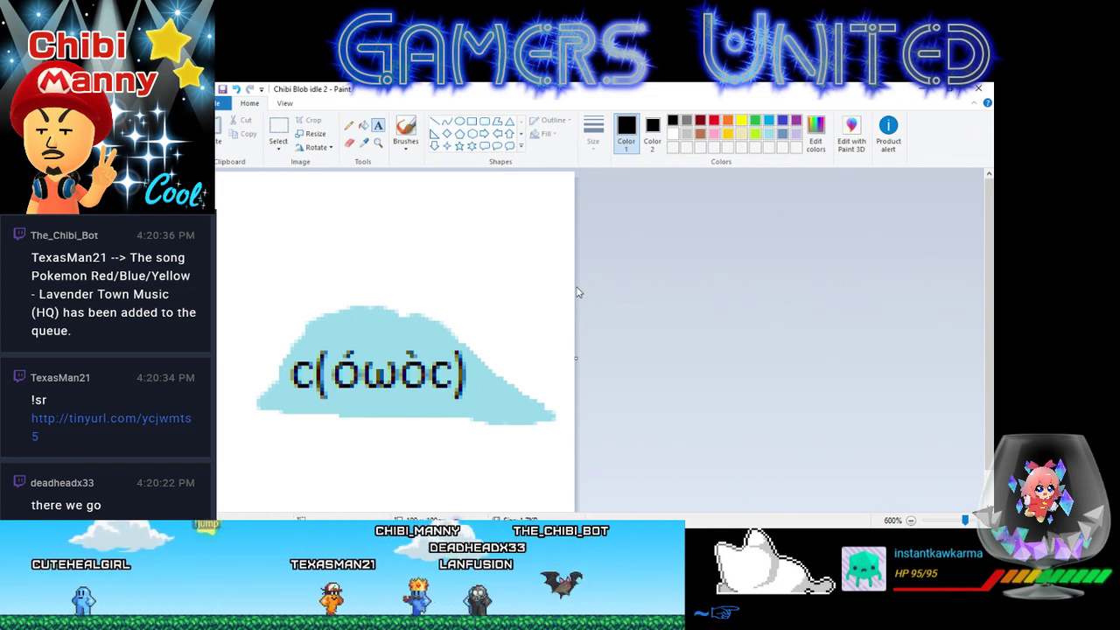
# - Sample white from the canvas and paint small white highlights near the blob's top and on its tail
pyautogui.click(363, 141)
pyautogui.click(412, 289)
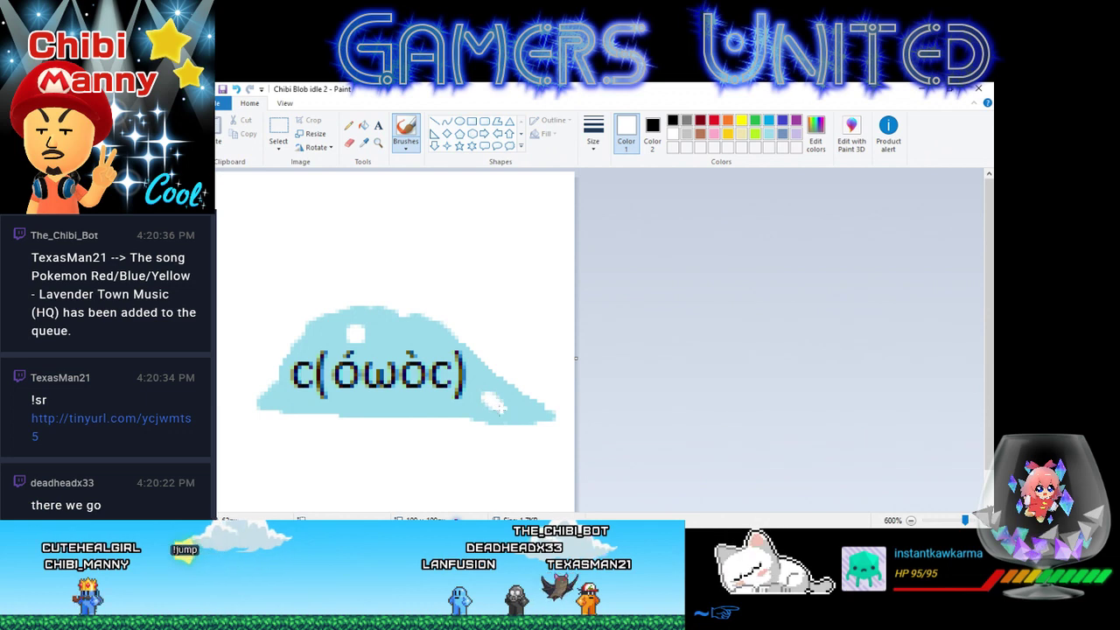
pyautogui.moveTo(520, 411); pyautogui.dragTo(488, 403)
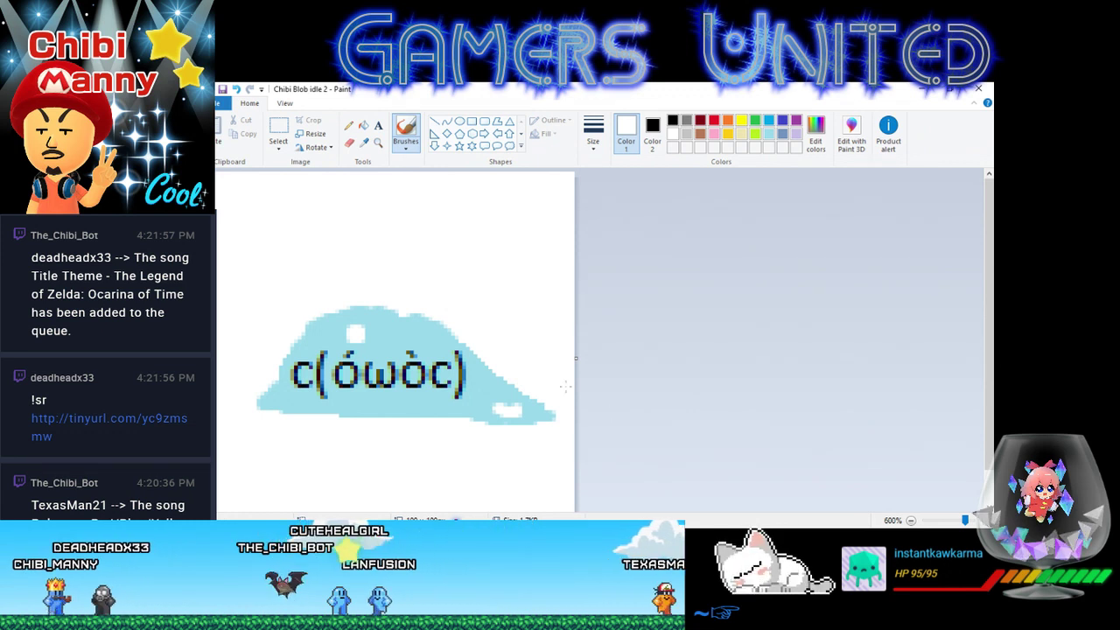
# - Draw a thin brown stem slanting up and outward from the blob's upper-left edge
pyautogui.click(434, 121)
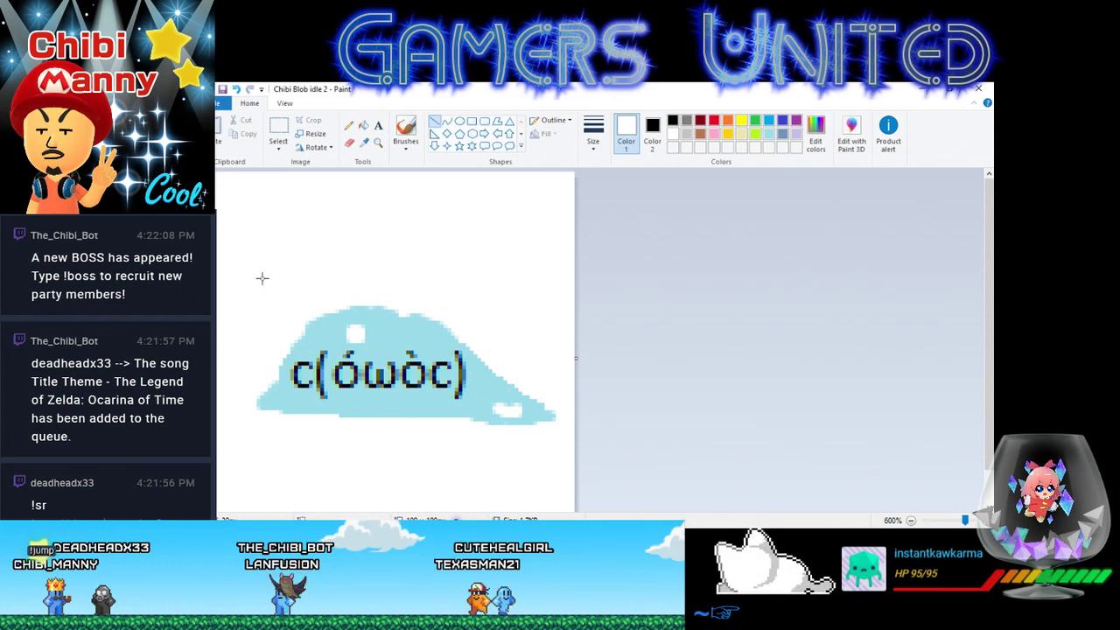
pyautogui.moveTo(275, 335); pyautogui.dragTo(234, 335)
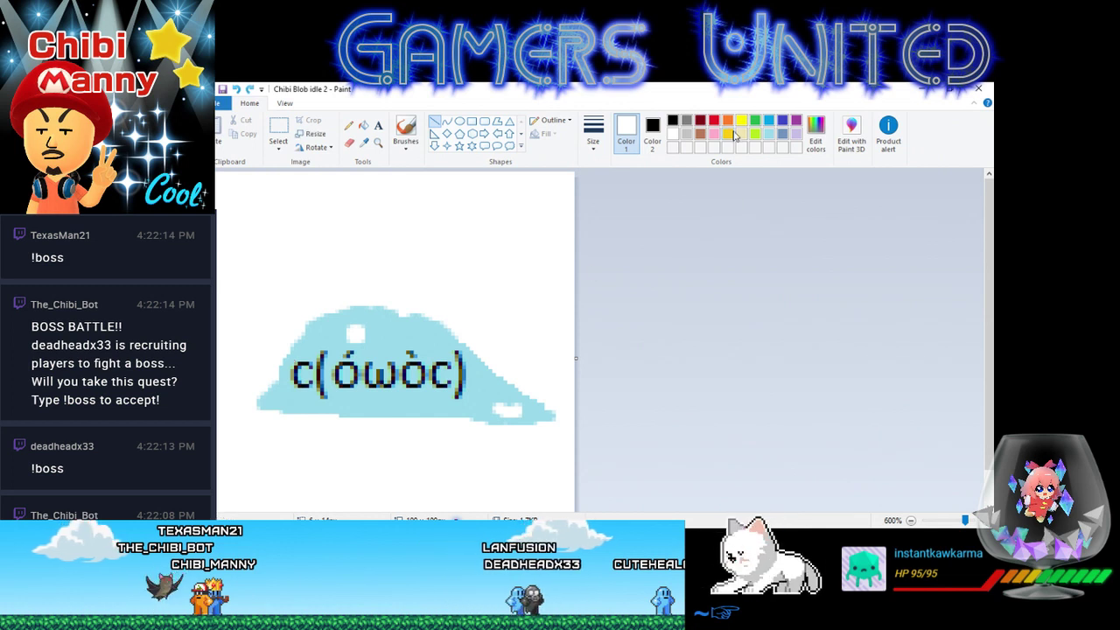
pyautogui.click(700, 133)
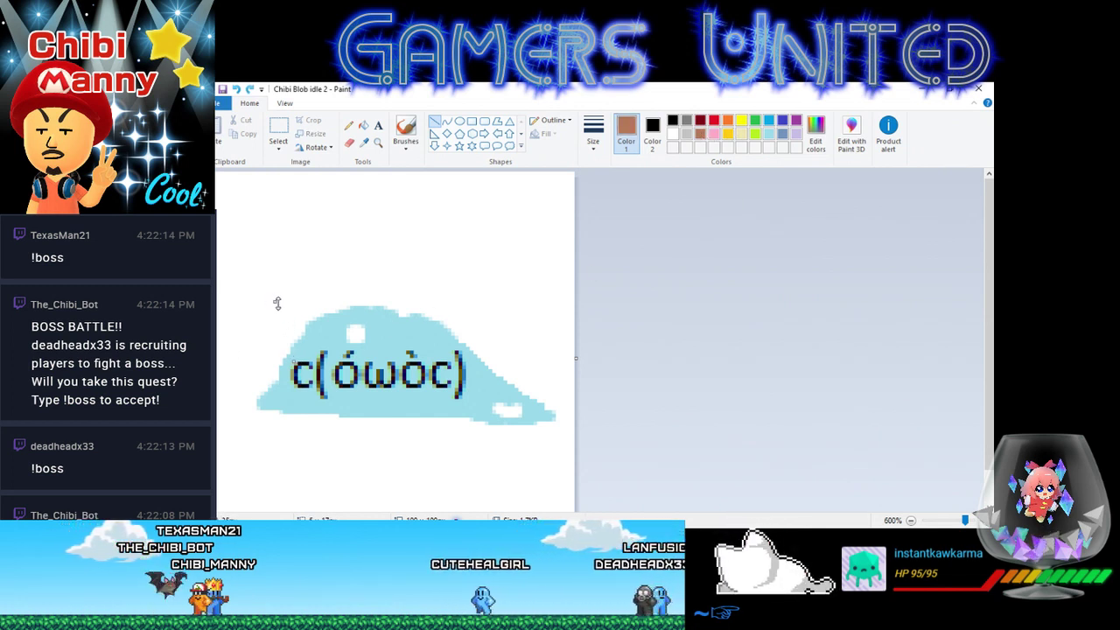
pyautogui.click(406, 131)
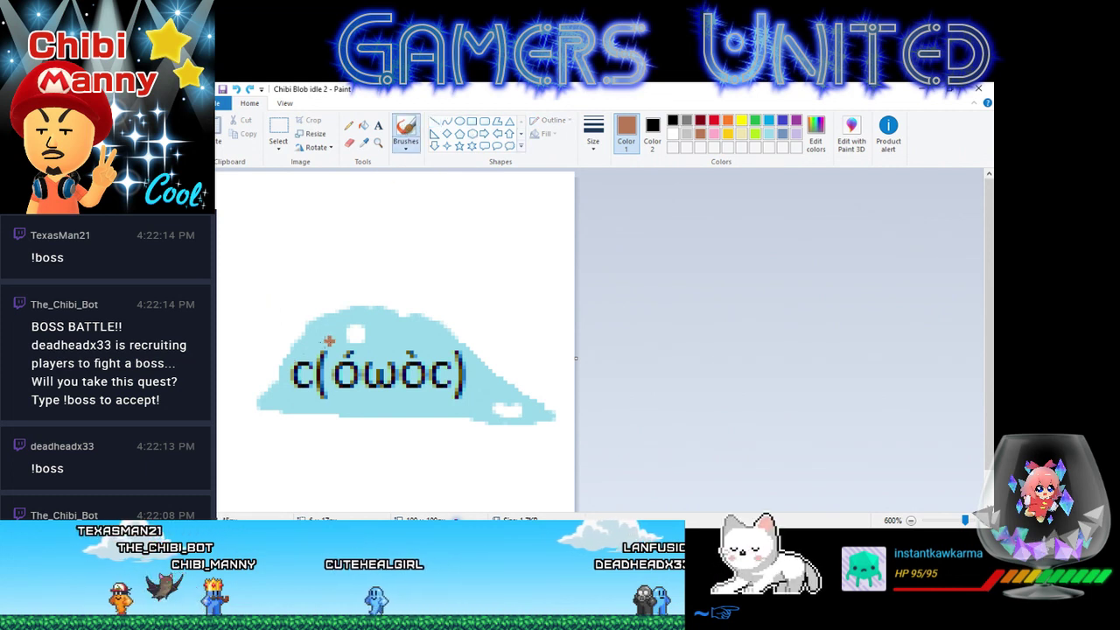
pyautogui.click(348, 127)
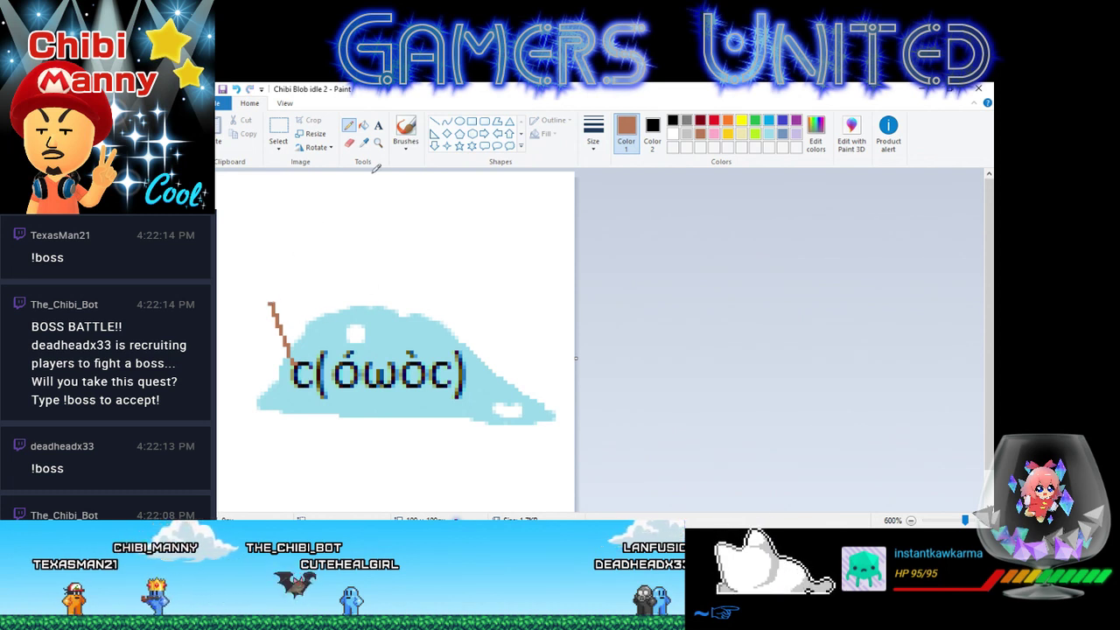
# - Draw the flower's upper-right petal at the stem's tip in red with pink shading along its lower edge
pyautogui.click(714, 120)
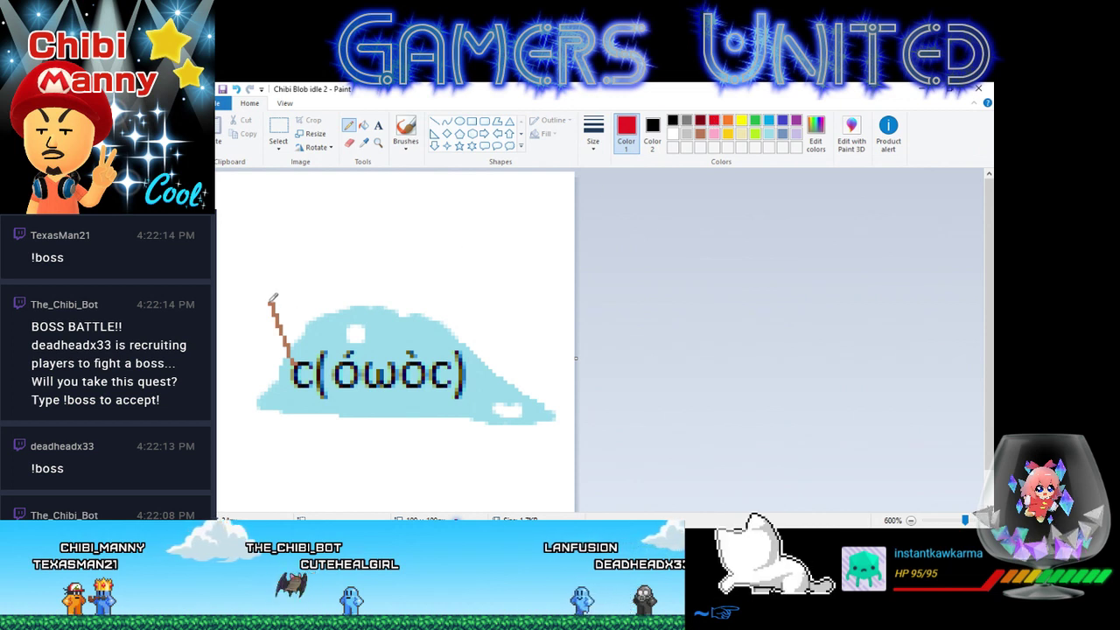
pyautogui.moveTo(271, 300); pyautogui.dragTo(314, 275)
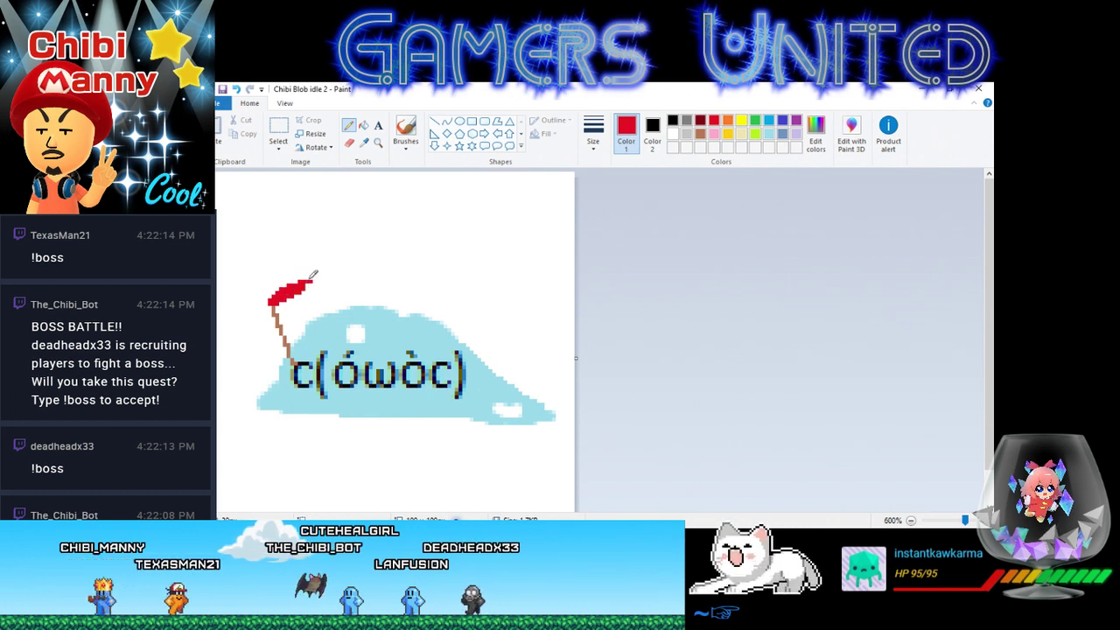
pyautogui.click(714, 134)
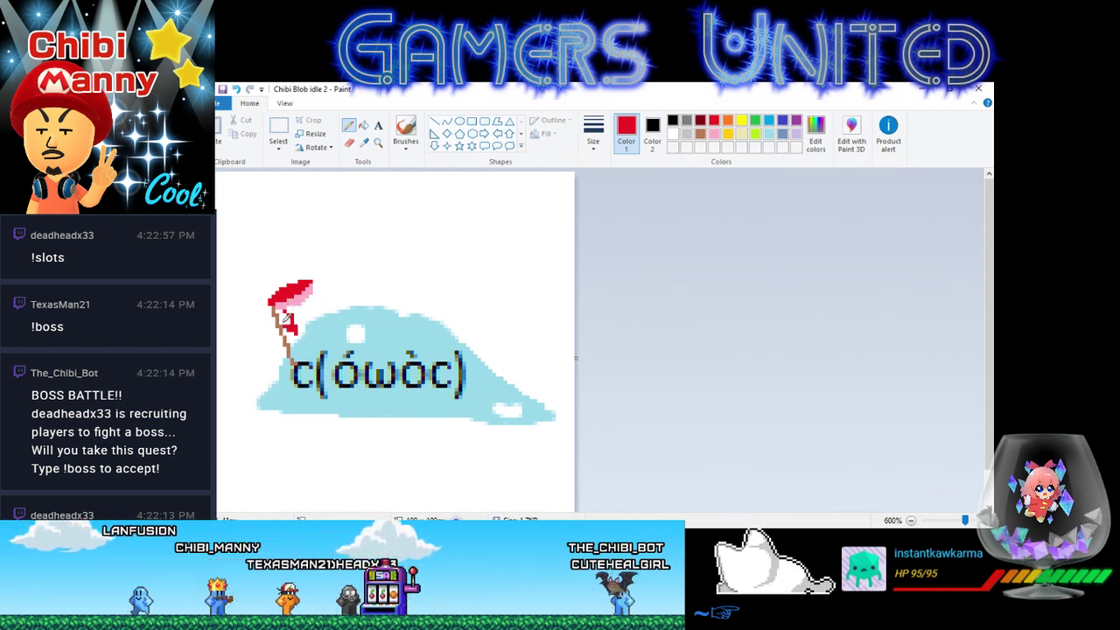
# - Draw the flower's lower-right and lower-left petals in red and shade them with pink
pyautogui.moveTo(297, 318)
pyautogui.mouseDown()
pyautogui.moveTo(284, 328)
pyautogui.moveTo(296, 315)
pyautogui.mouseUp()
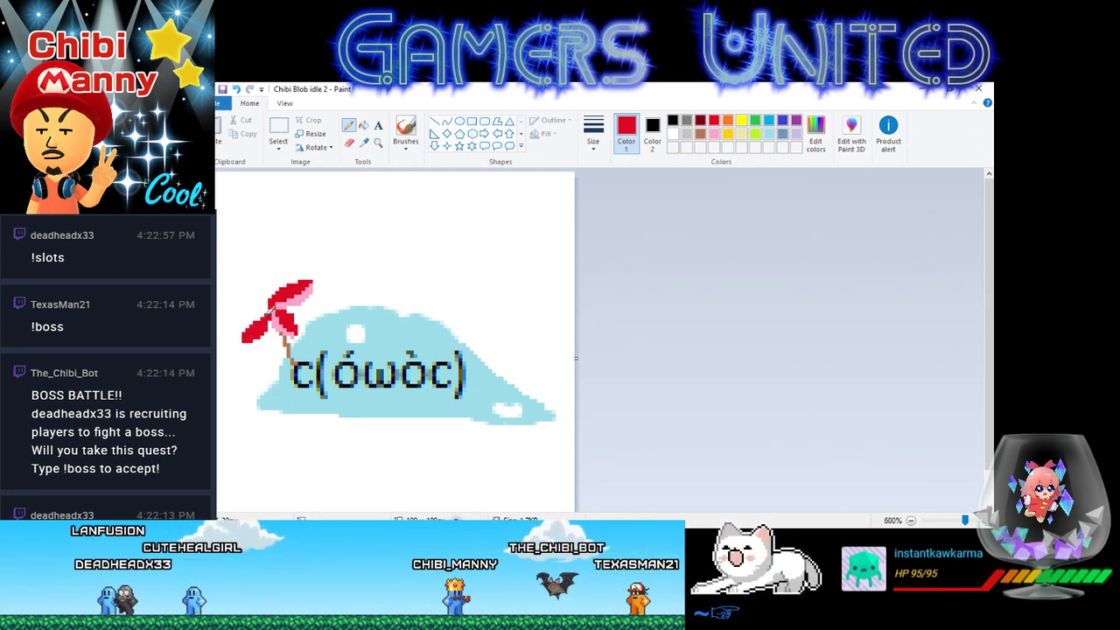
pyautogui.click(714, 133)
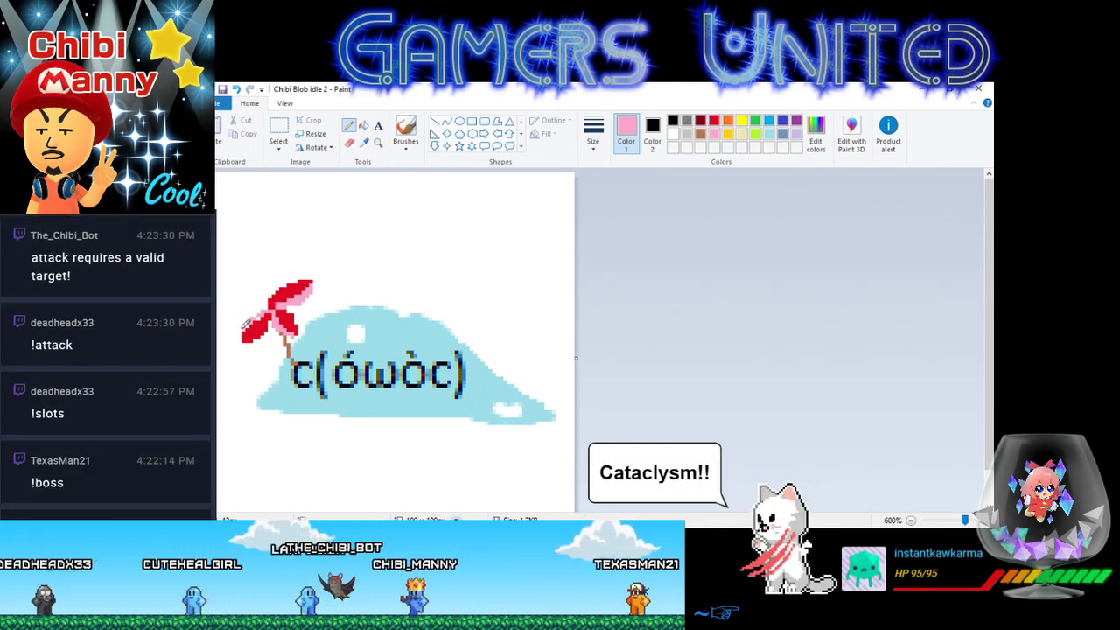
pyautogui.moveTo(251, 323); pyautogui.dragTo(267, 312)
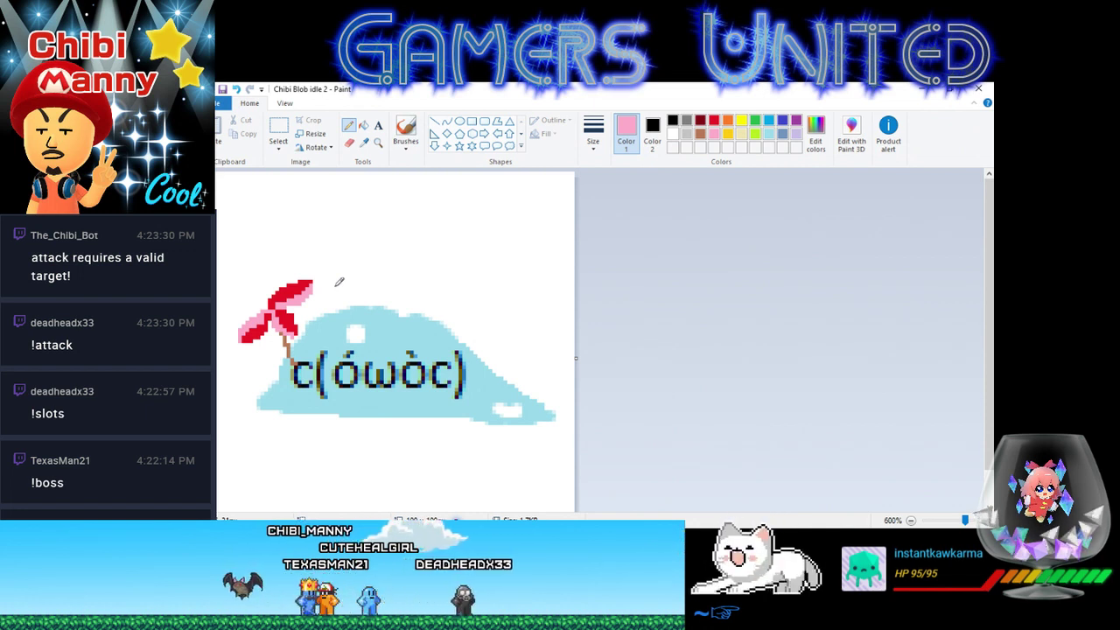
# - Draw the upper-left petal in red and pink and paint a golden yellow centre on the flower
pyautogui.click(714, 120)
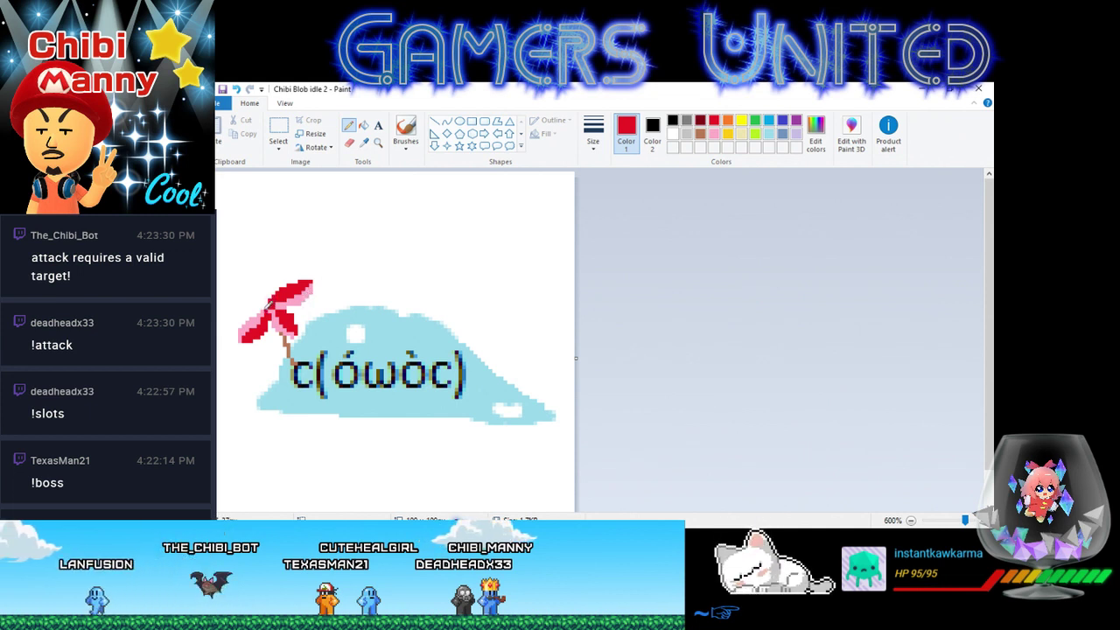
pyautogui.moveTo(268, 315)
pyautogui.mouseDown()
pyautogui.moveTo(248, 297)
pyautogui.moveTo(262, 302)
pyautogui.mouseUp()
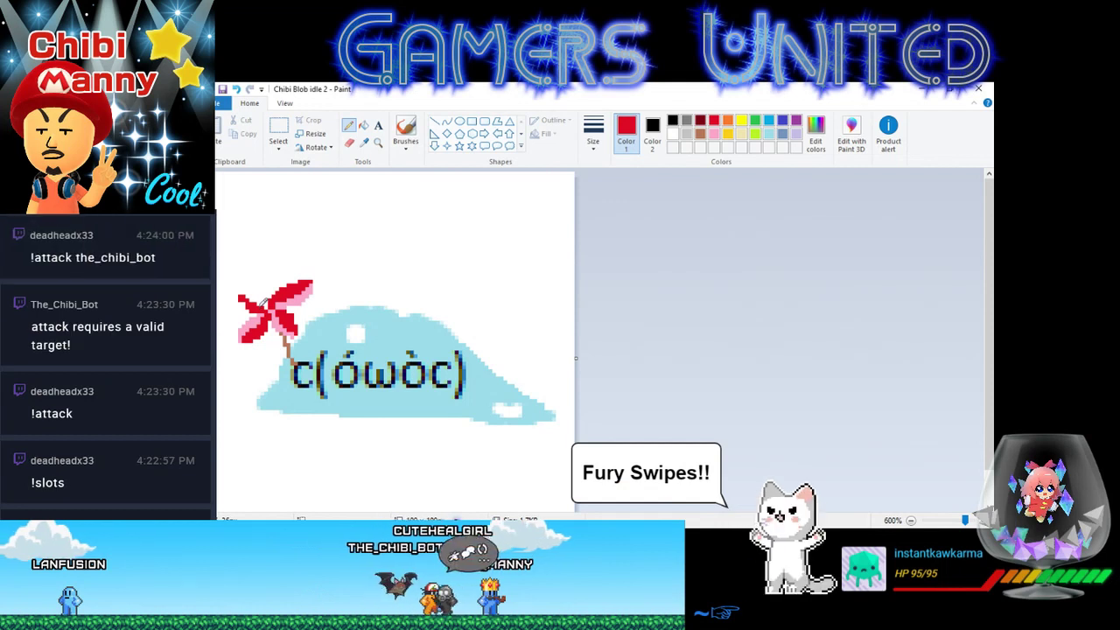
pyautogui.moveTo(249, 301); pyautogui.dragTo(239, 291)
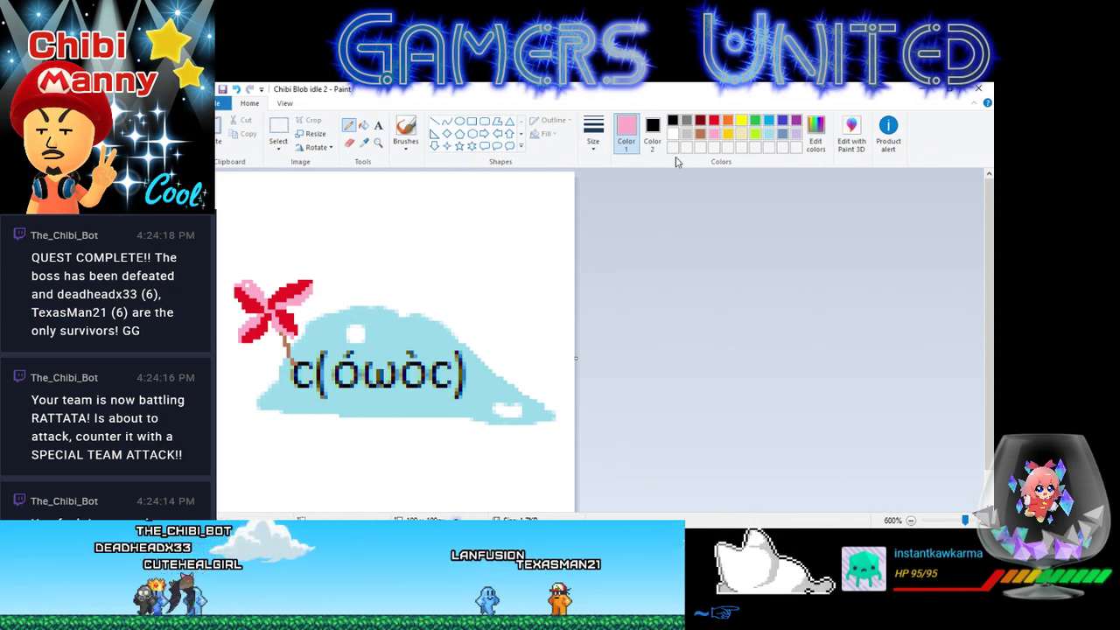
pyautogui.click(727, 133)
pyautogui.click(267, 309)
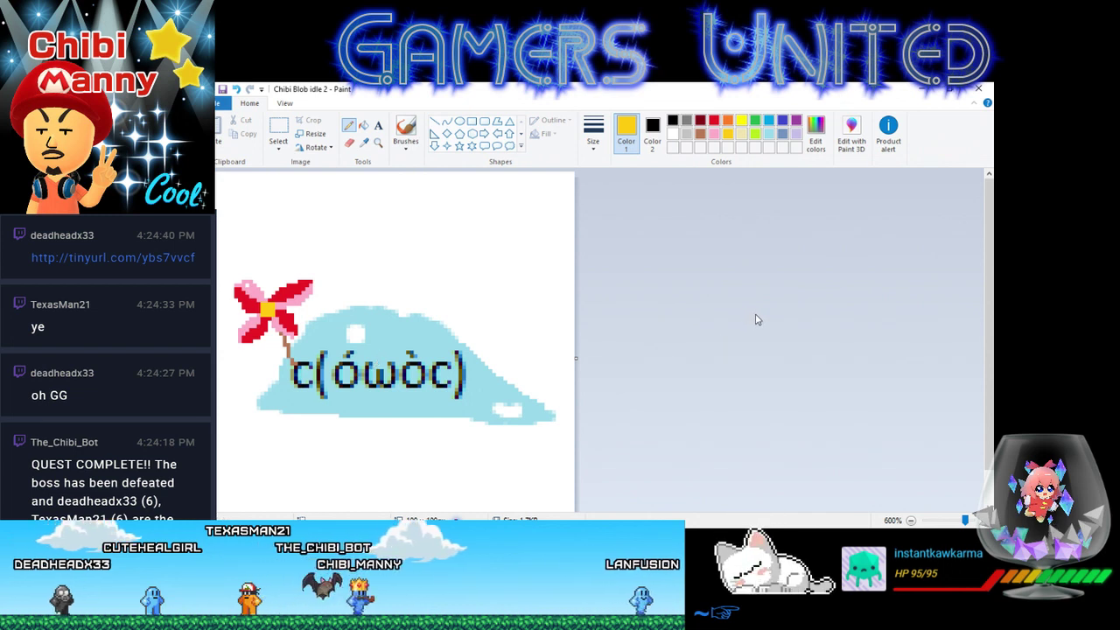
# - Select the flower with the top of its stem and move it slightly up and to the left
pyautogui.click(278, 133)
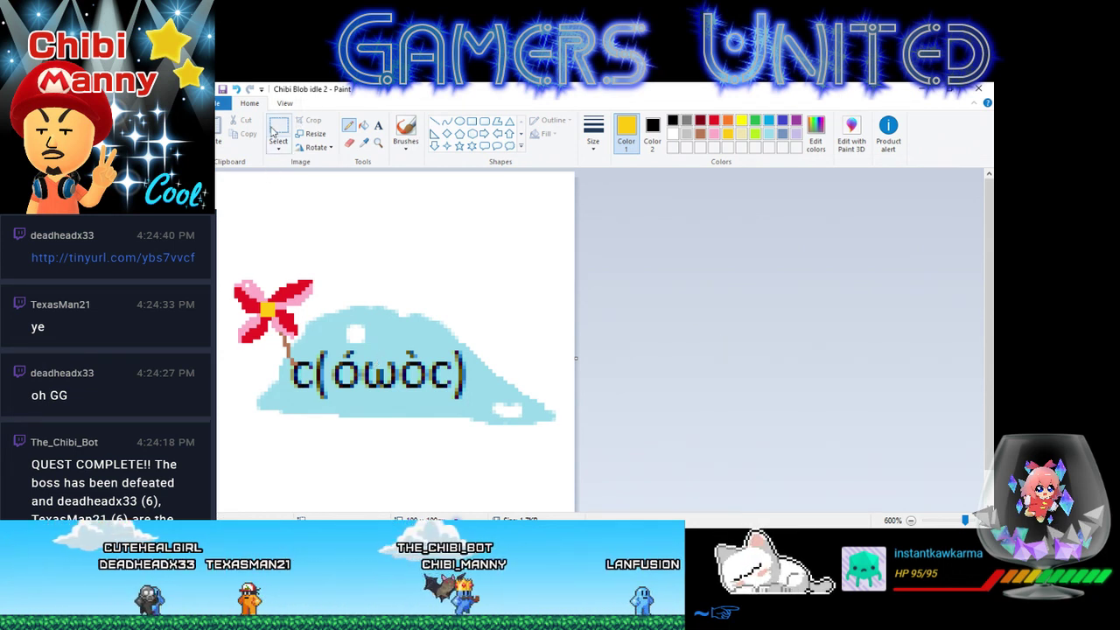
pyautogui.moveTo(223, 265); pyautogui.dragTo(314, 349)
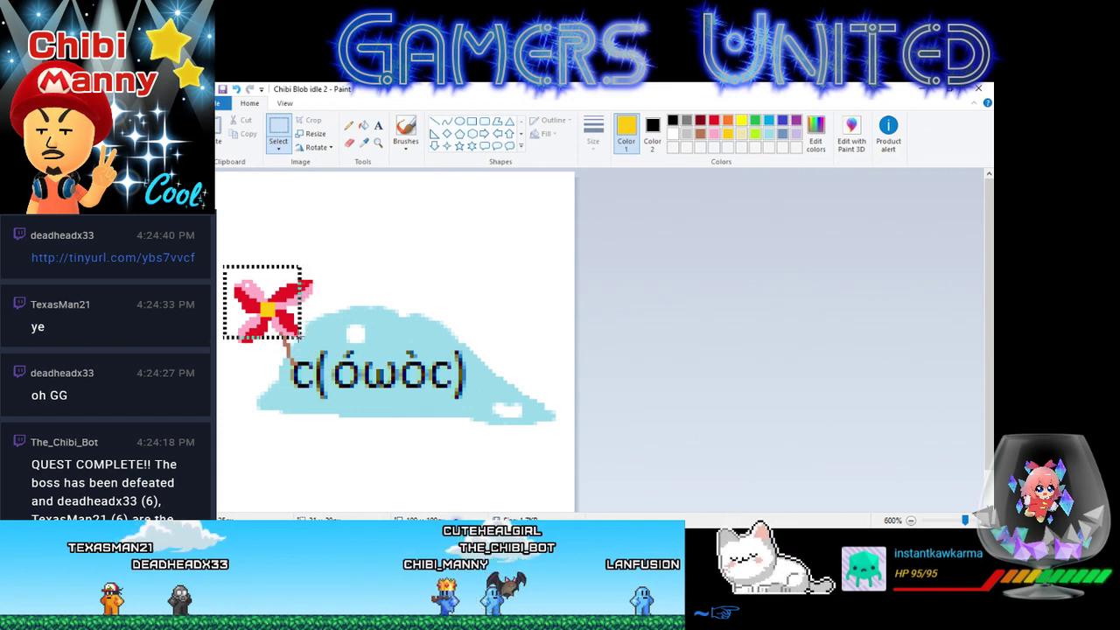
pyautogui.moveTo(302, 339); pyautogui.dragTo(318, 342)
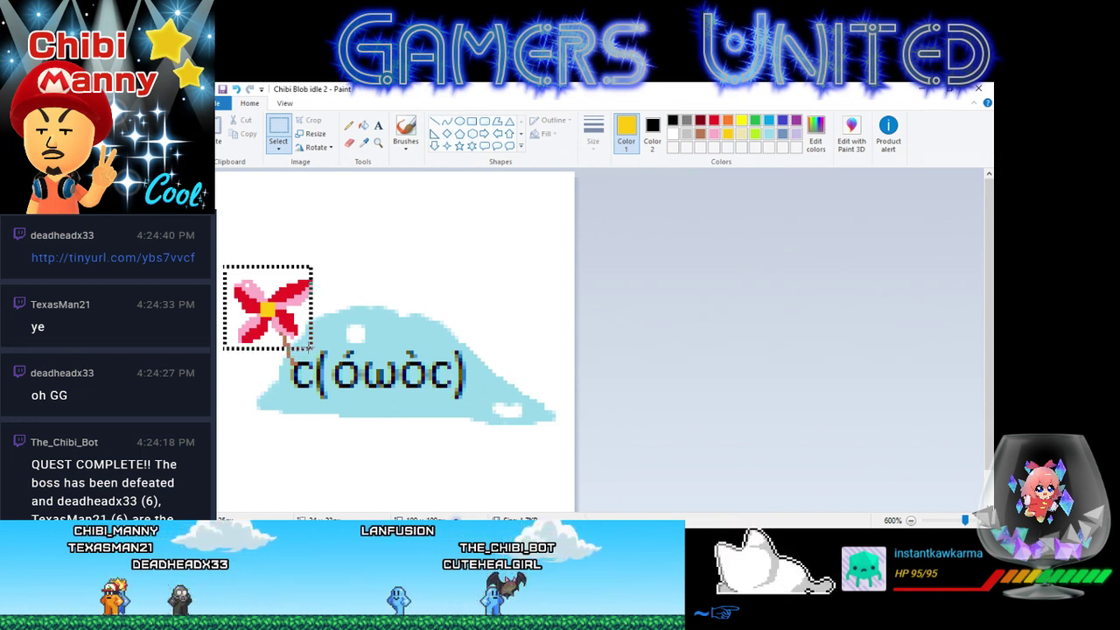
pyautogui.moveTo(310, 349); pyautogui.dragTo(290, 303)
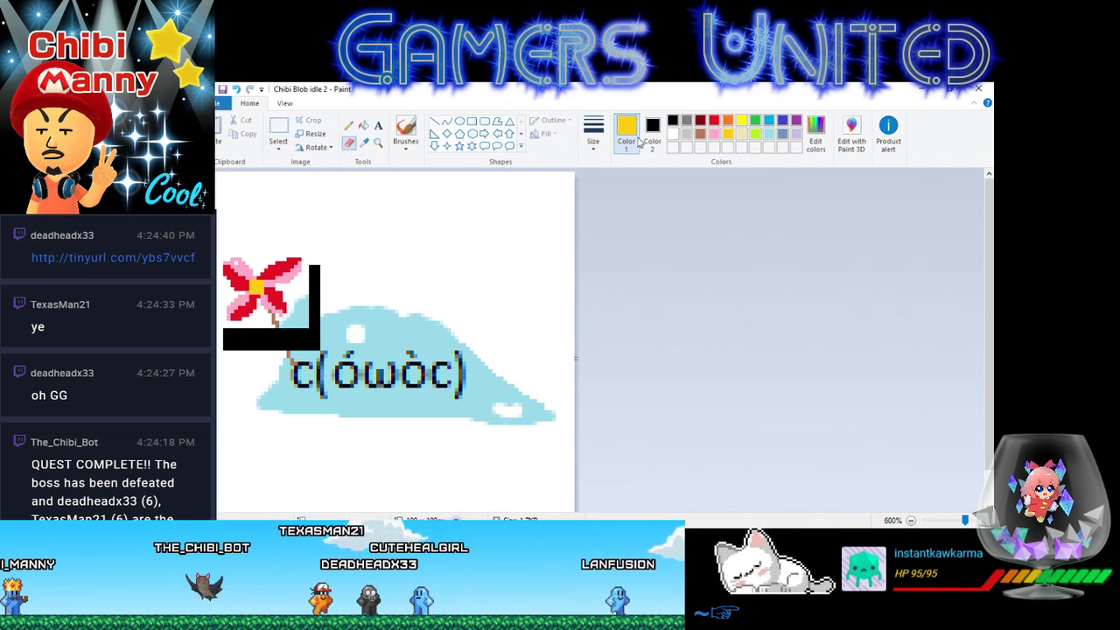
# - Cover the black area and leftover specks around the moved flower with white, using the brush and fill
pyautogui.click(674, 134)
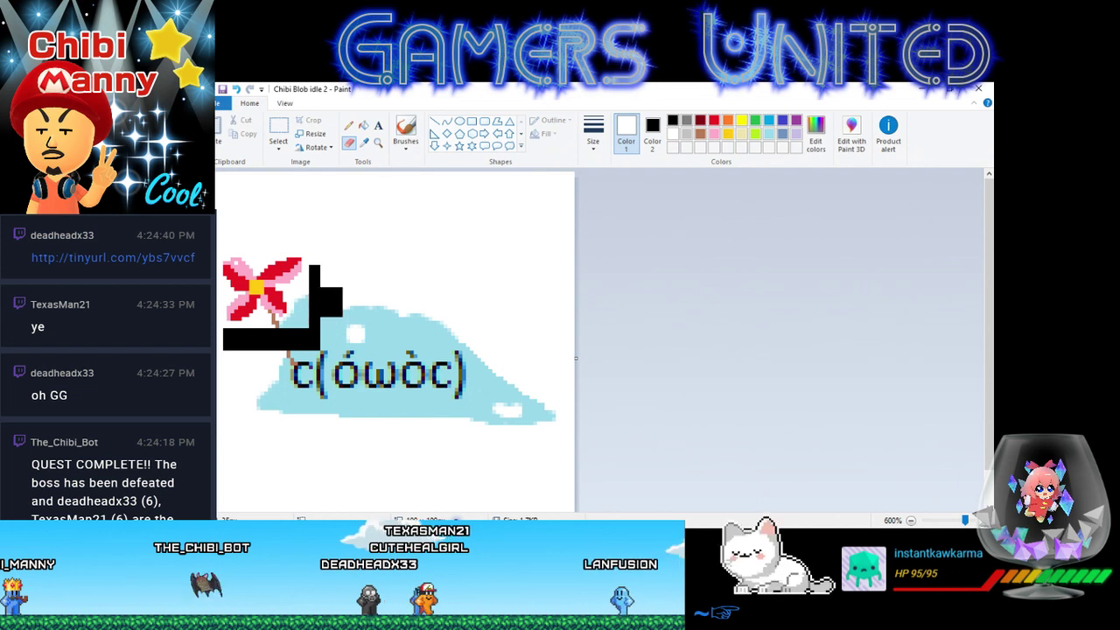
pyautogui.moveTo(330, 295); pyautogui.dragTo(330, 312)
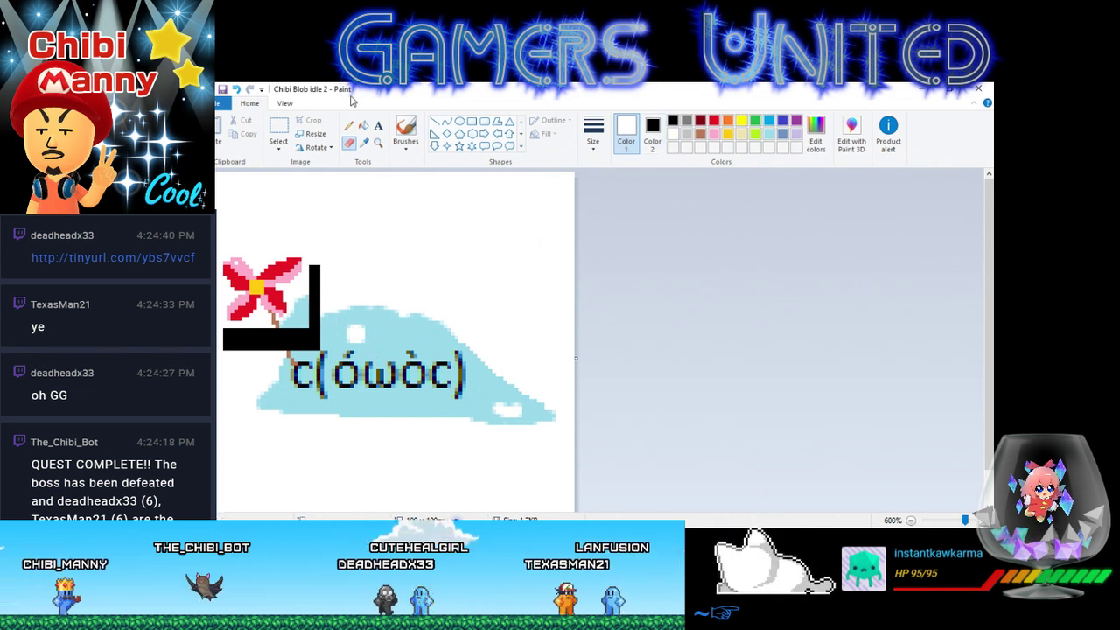
pyautogui.click(406, 129)
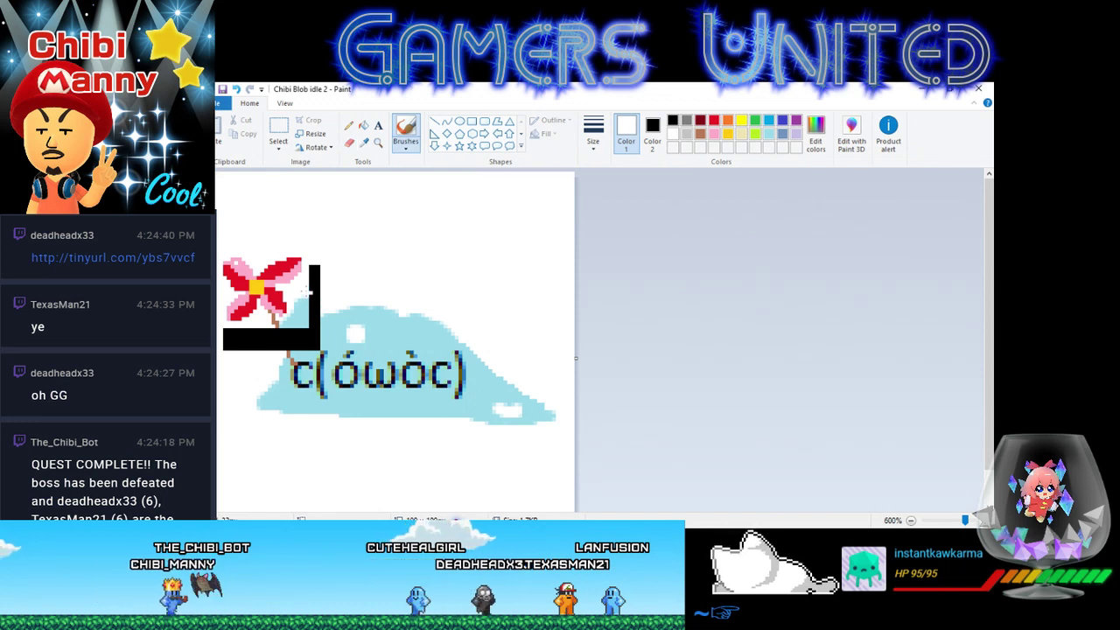
pyautogui.moveTo(311, 299); pyautogui.dragTo(297, 334)
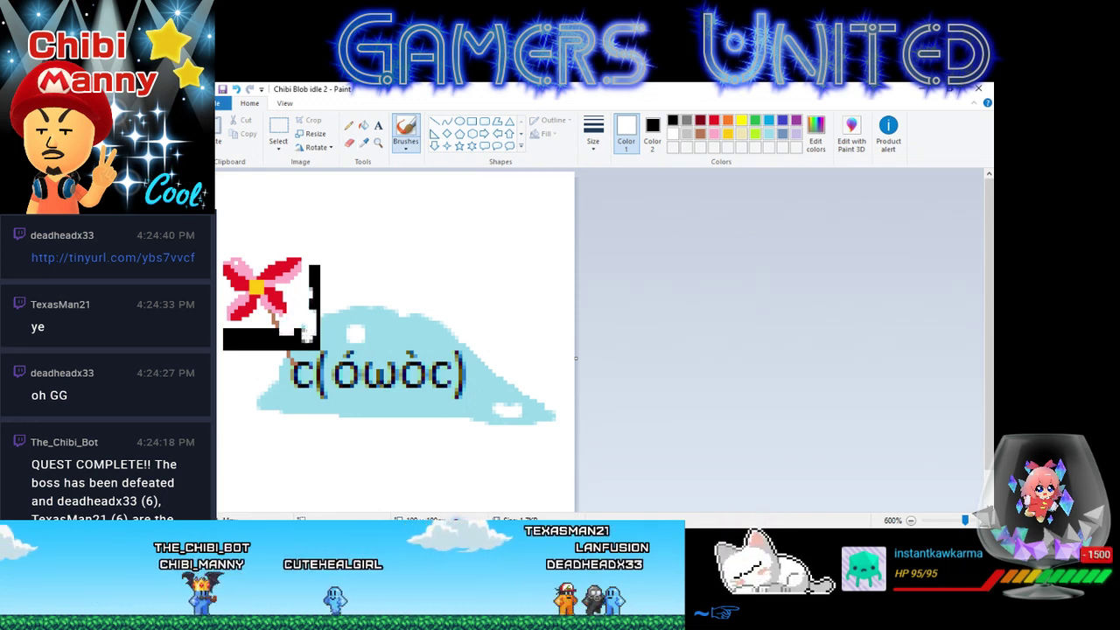
pyautogui.click(363, 125)
pyautogui.click(313, 289)
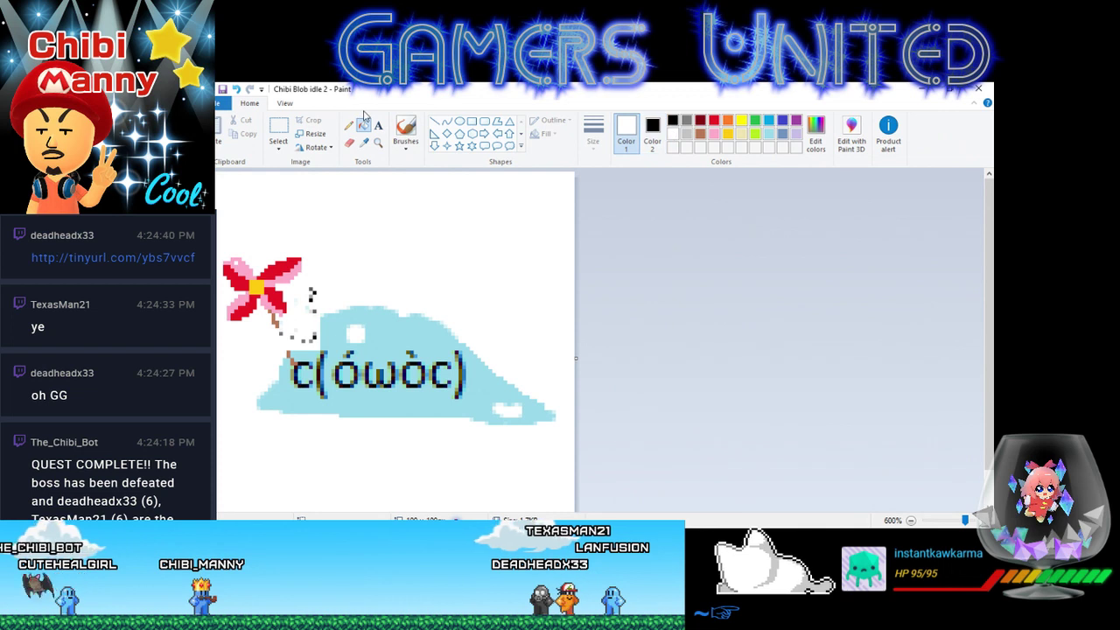
pyautogui.click(405, 125)
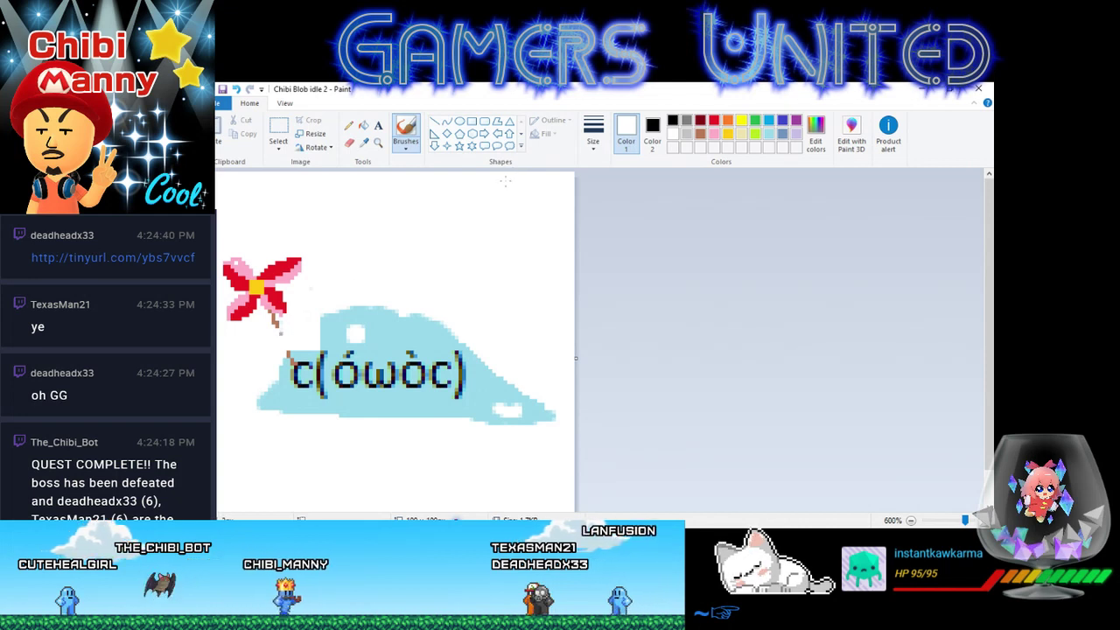
# - Redraw the missing stem section in brown with the pencil, connecting the flower to the blob
pyautogui.click(348, 125)
pyautogui.click(700, 133)
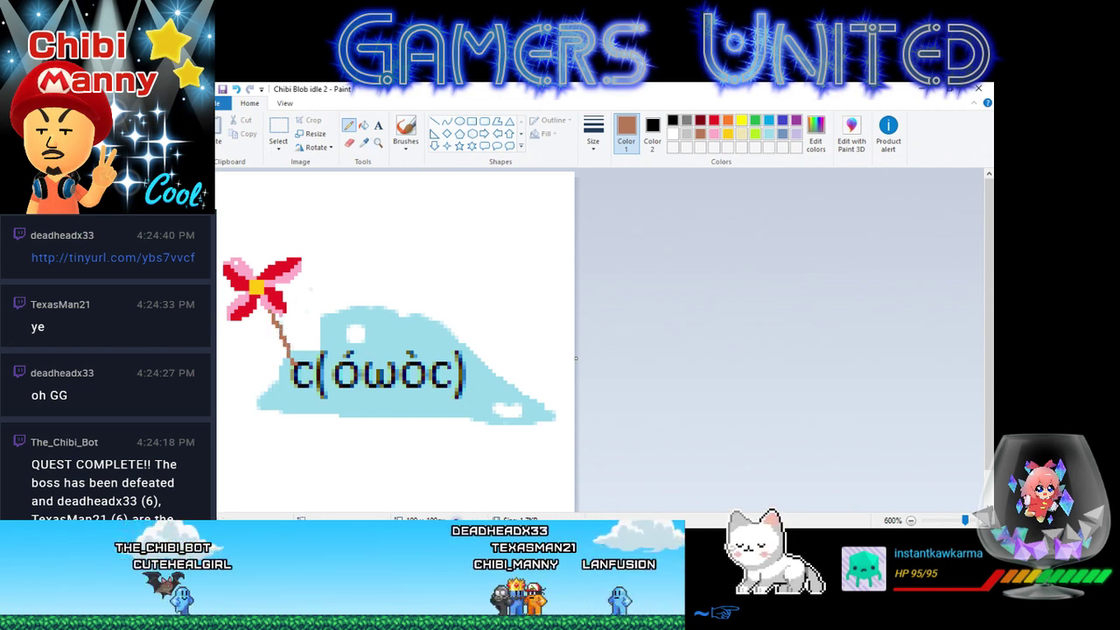
# - Switch to Streamlabs Chatbot, skip to the next song and return to Paint
pyautogui.hotkey('alt', 'Tab')
pyautogui.press('Tab')
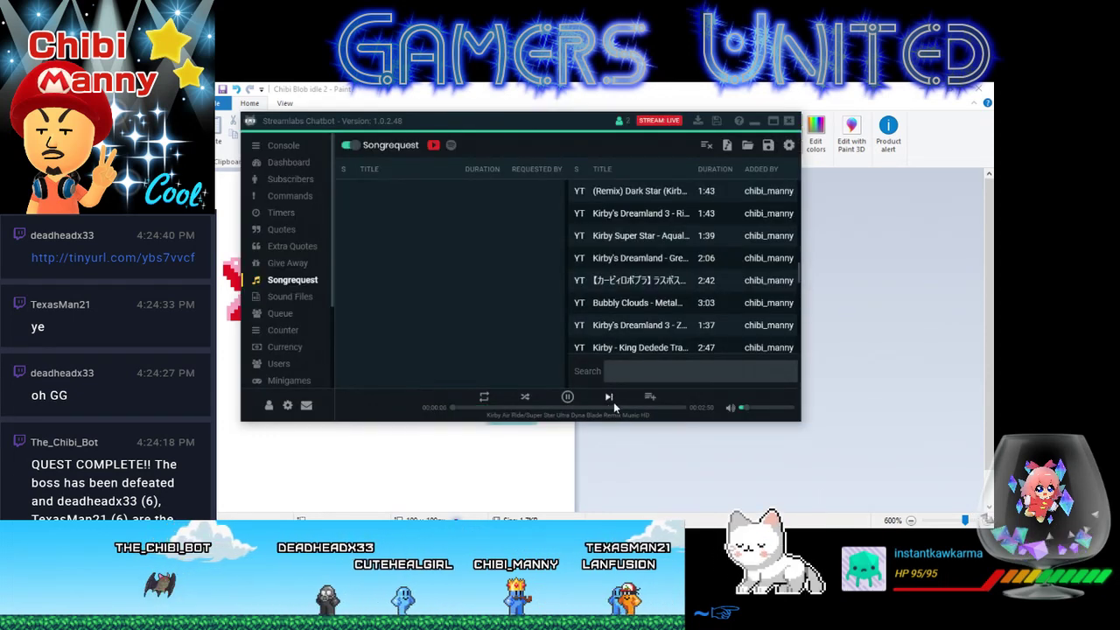
pyautogui.click(610, 398)
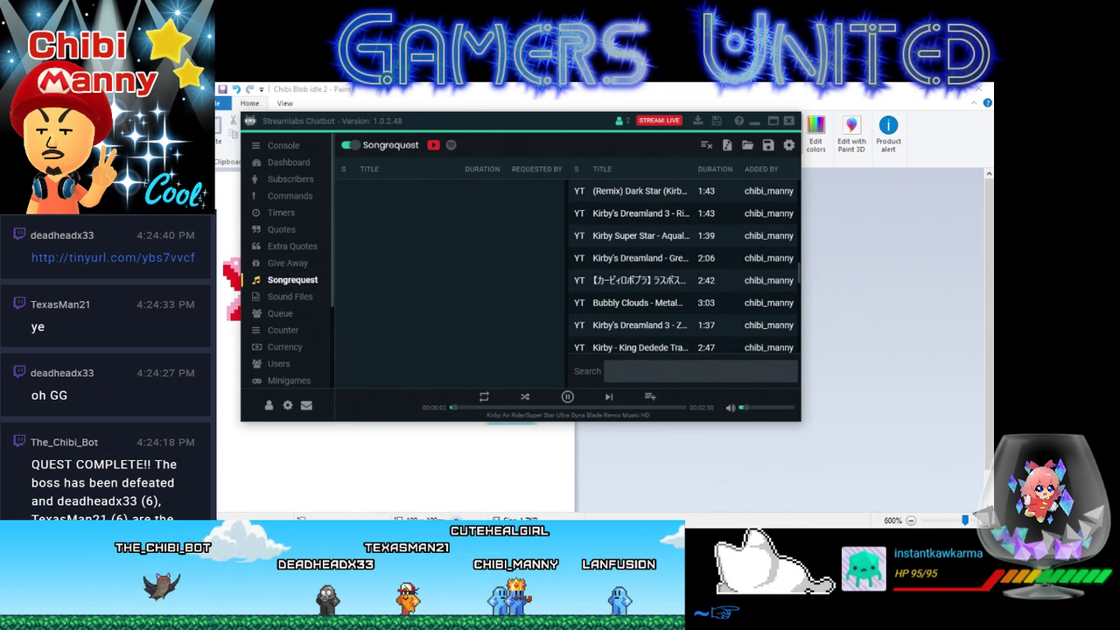
pyautogui.hotkey('alt', 'Tab')
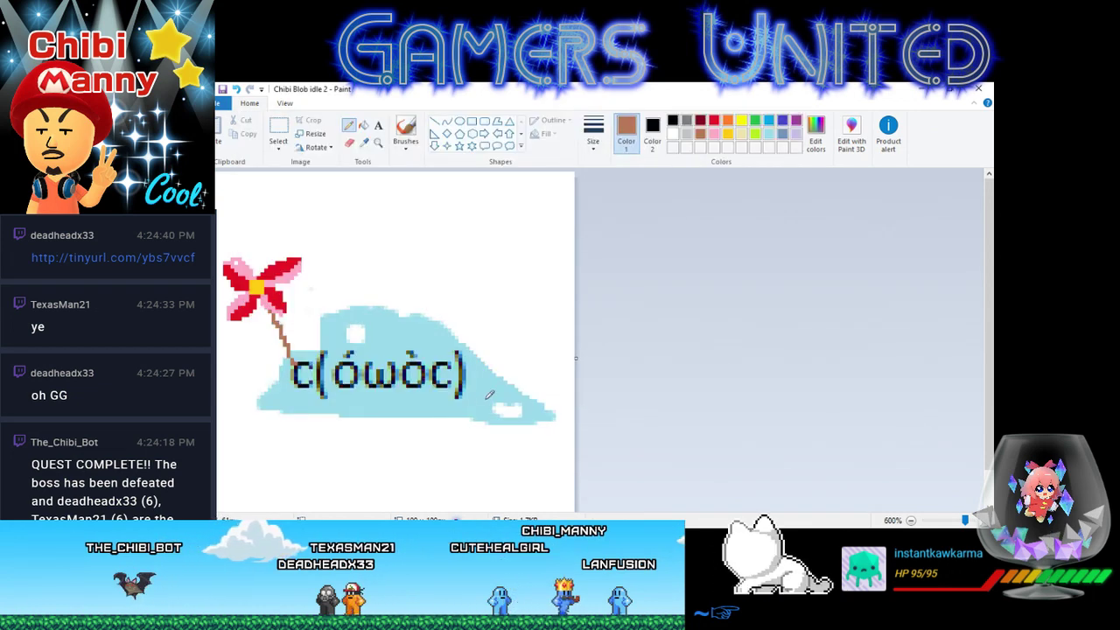
# - Sample the blob's light blue and brush in the missing part of its upper-left edge
pyautogui.click(365, 144)
pyautogui.click(402, 332)
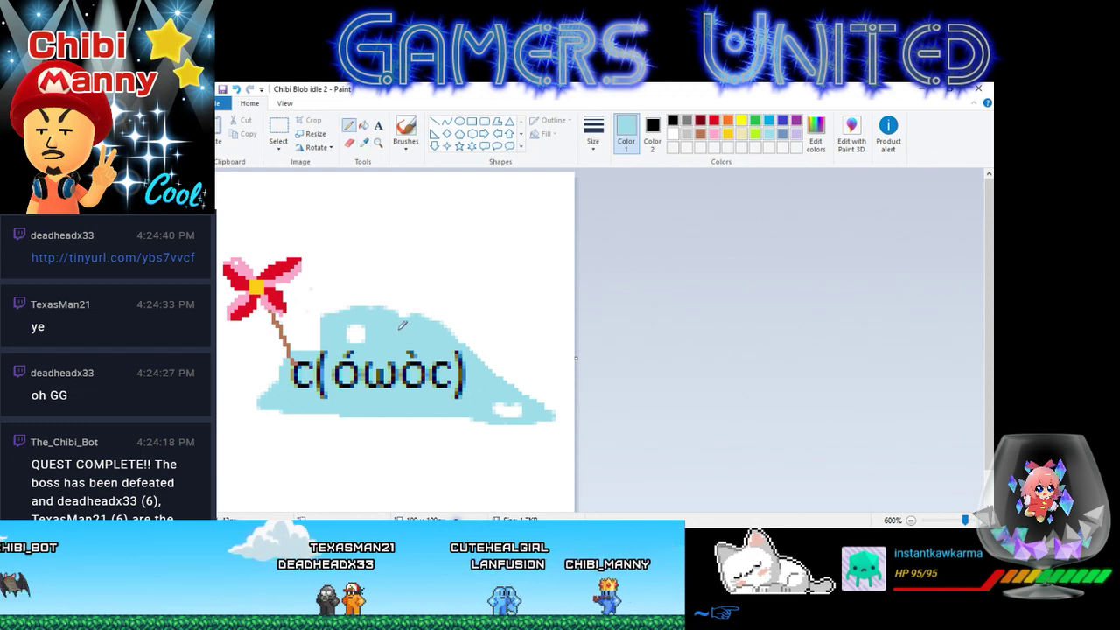
pyautogui.click(406, 132)
pyautogui.click(313, 334)
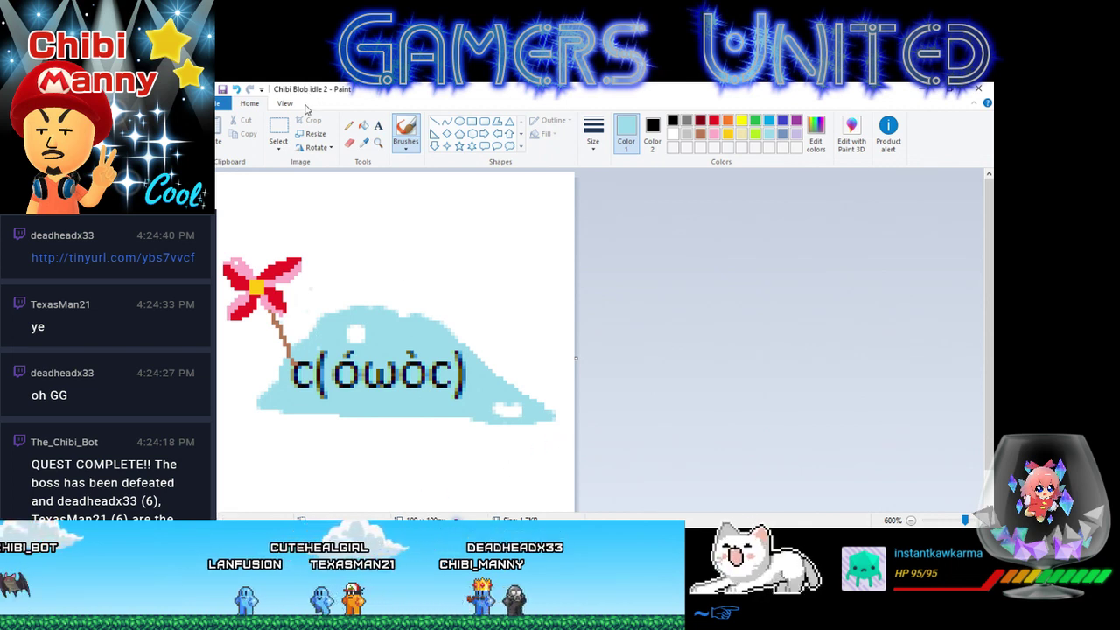
# - Select the flower with the upper part of its stem and copy it
pyautogui.click(278, 130)
pyautogui.moveTo(302, 217); pyautogui.dragTo(217, 331)
pyautogui.click(432, 243)
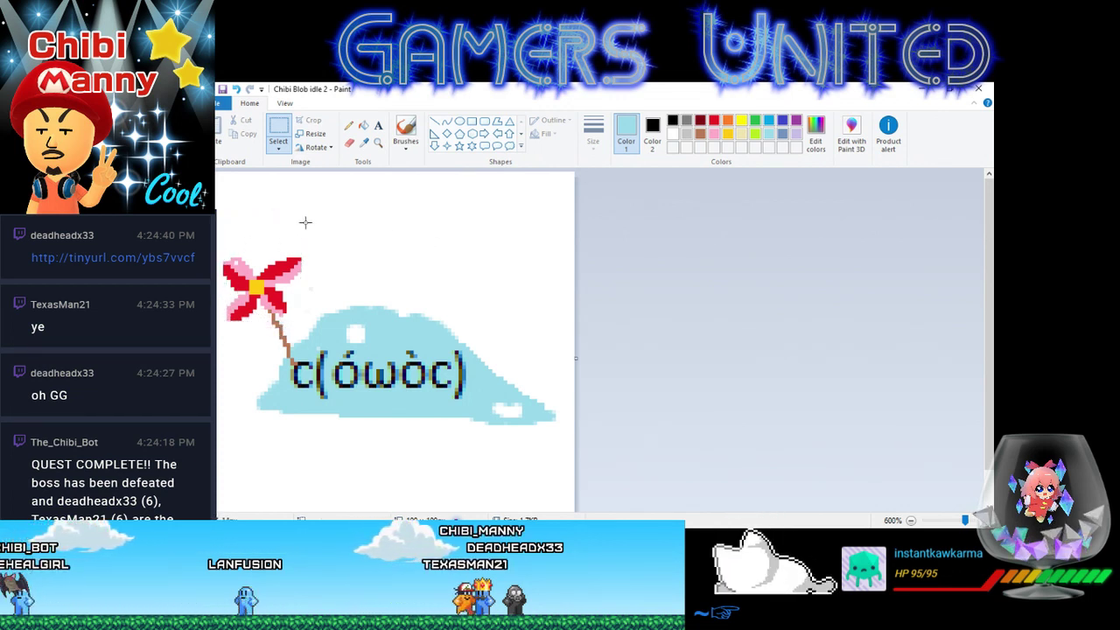
pyautogui.moveTo(313, 225); pyautogui.dragTo(217, 330)
pyautogui.click(340, 230)
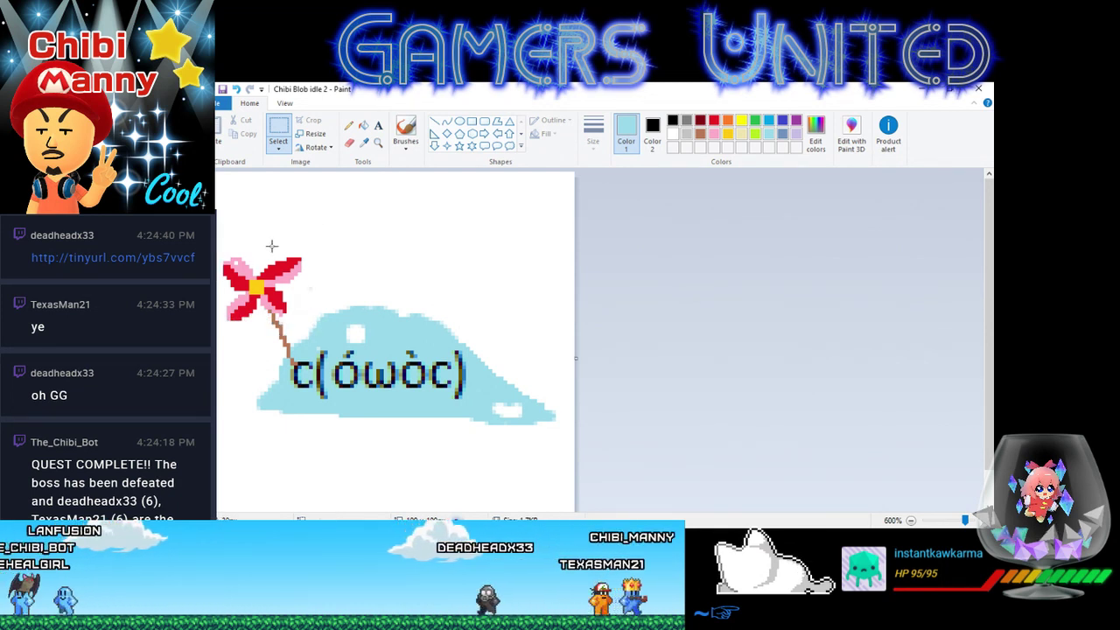
pyautogui.moveTo(306, 227); pyautogui.dragTo(217, 331)
pyautogui.rightClick(255, 300)
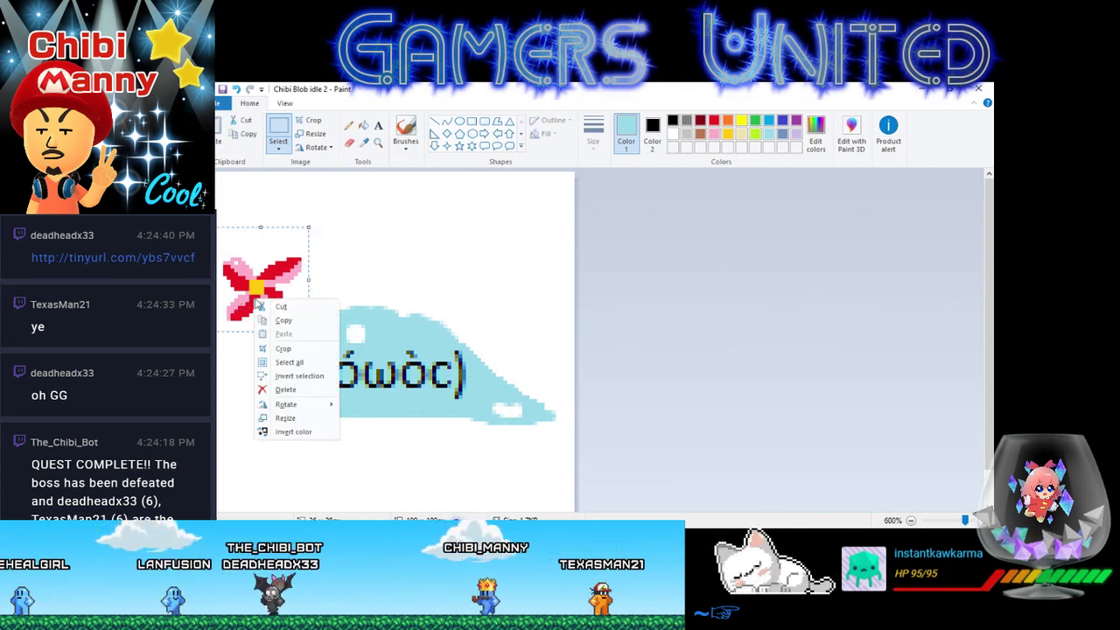
pyautogui.click(283, 321)
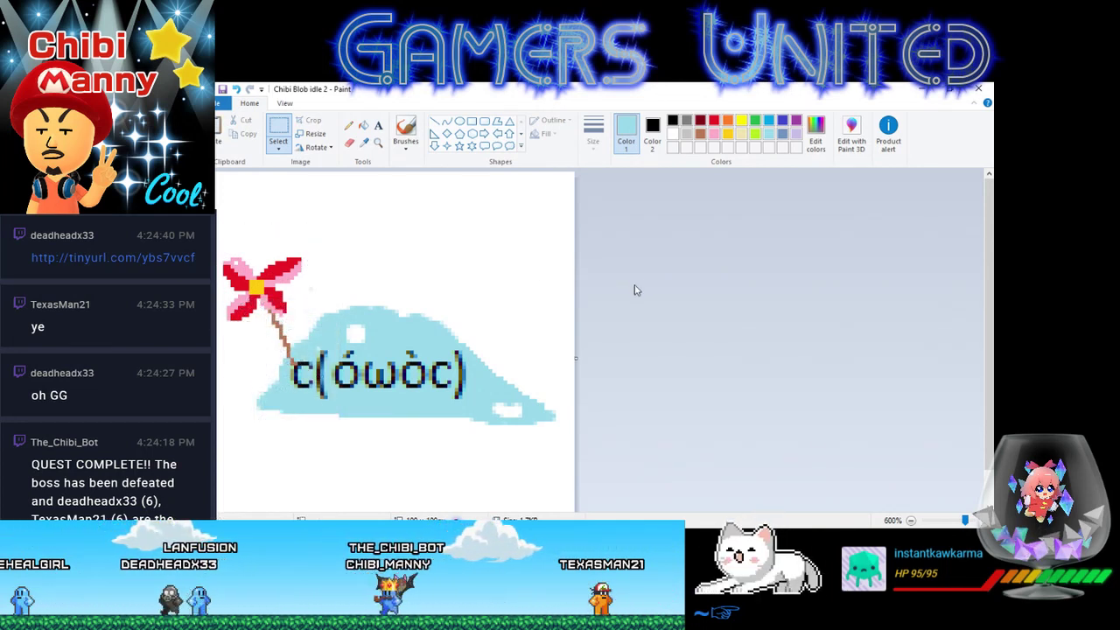
# - Save the picture to the Desktop as a PNG named "Chibi Blob sit 1", accepting the loss of transparency
pyautogui.click(225, 104)
pyautogui.moveTo(256, 211)
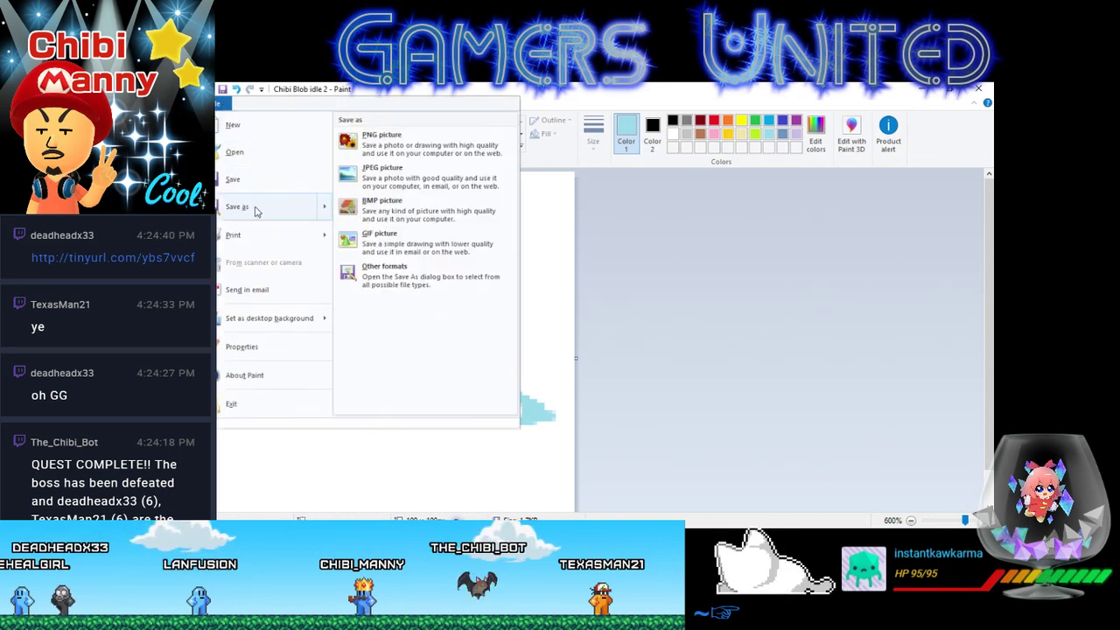
pyautogui.click(381, 142)
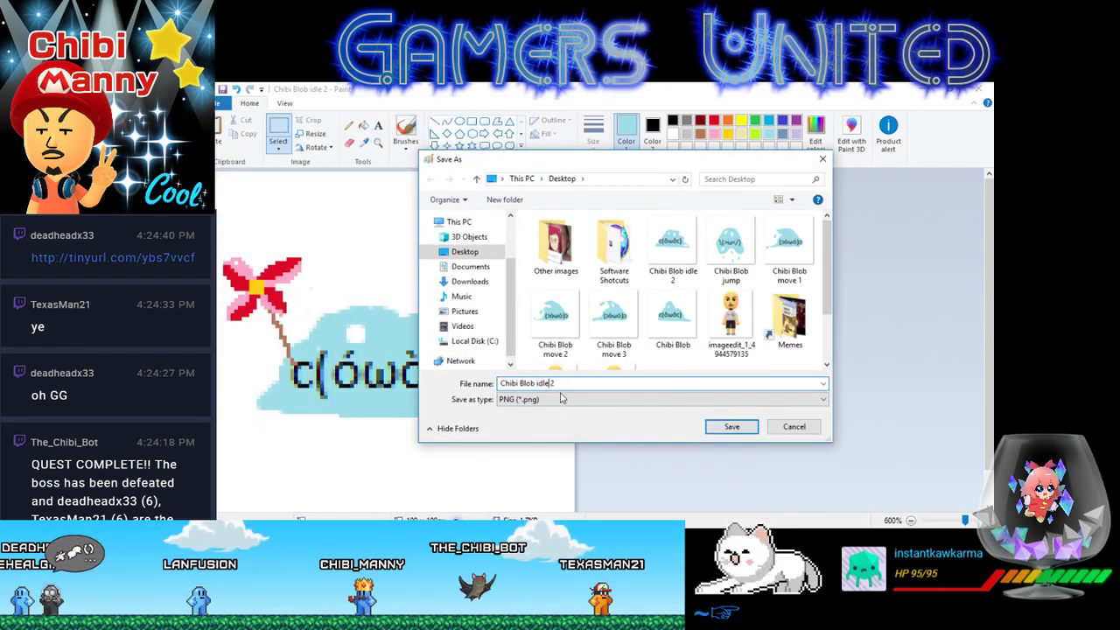
pyautogui.click(565, 399)
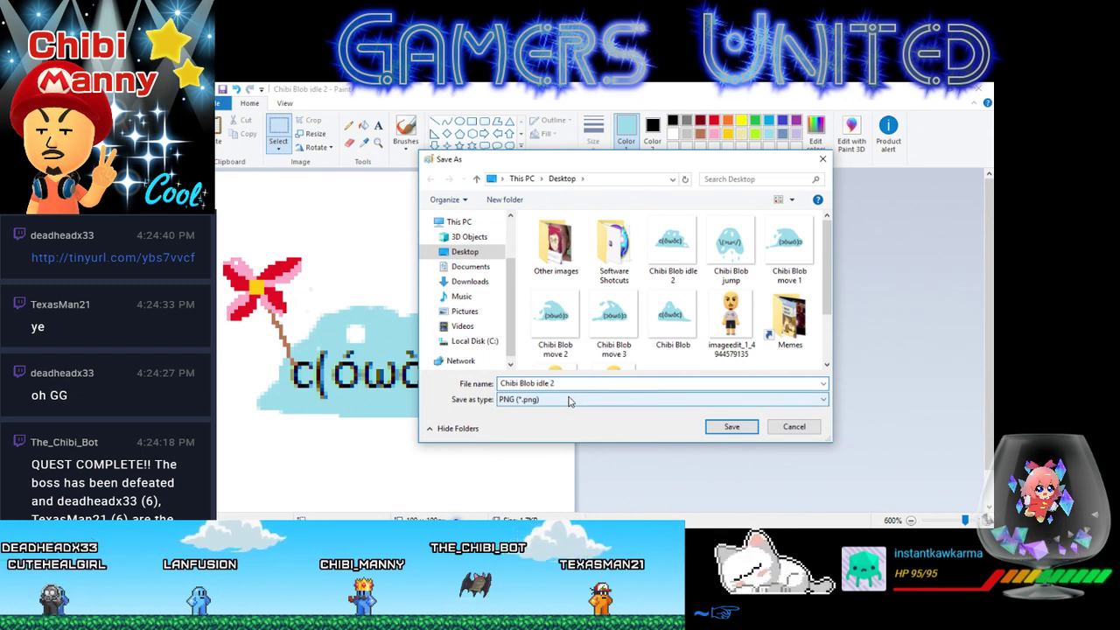
pyautogui.press('Delete')
pyautogui.press('BackSpace')
pyautogui.press('BackSpace')
pyautogui.press('BackSpace')
pyautogui.press('BackSpace')
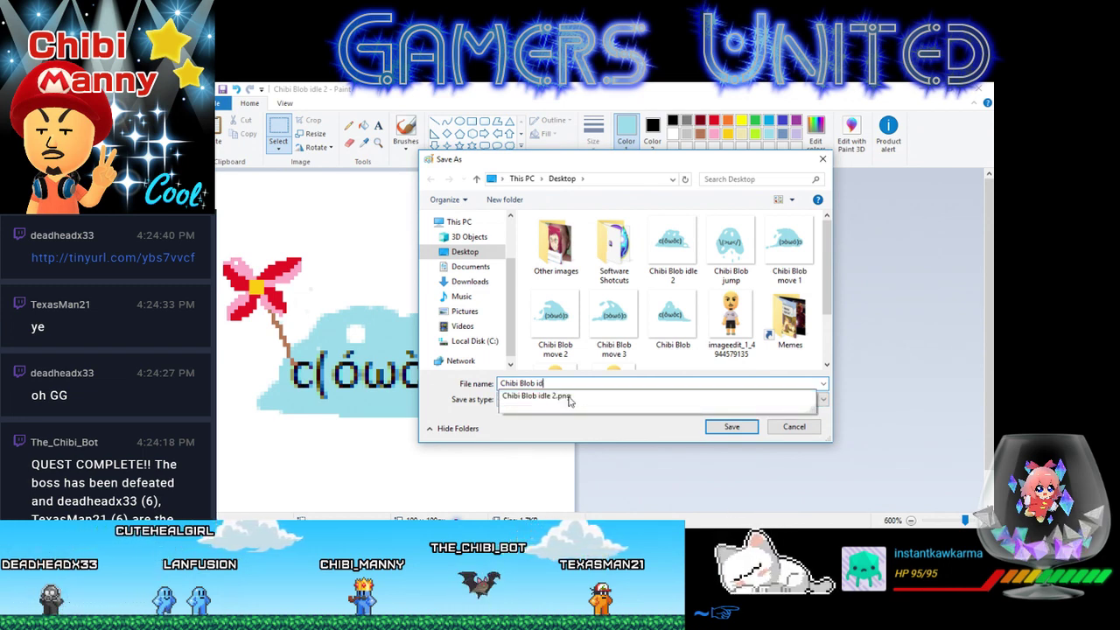
pyautogui.write('sit 1')
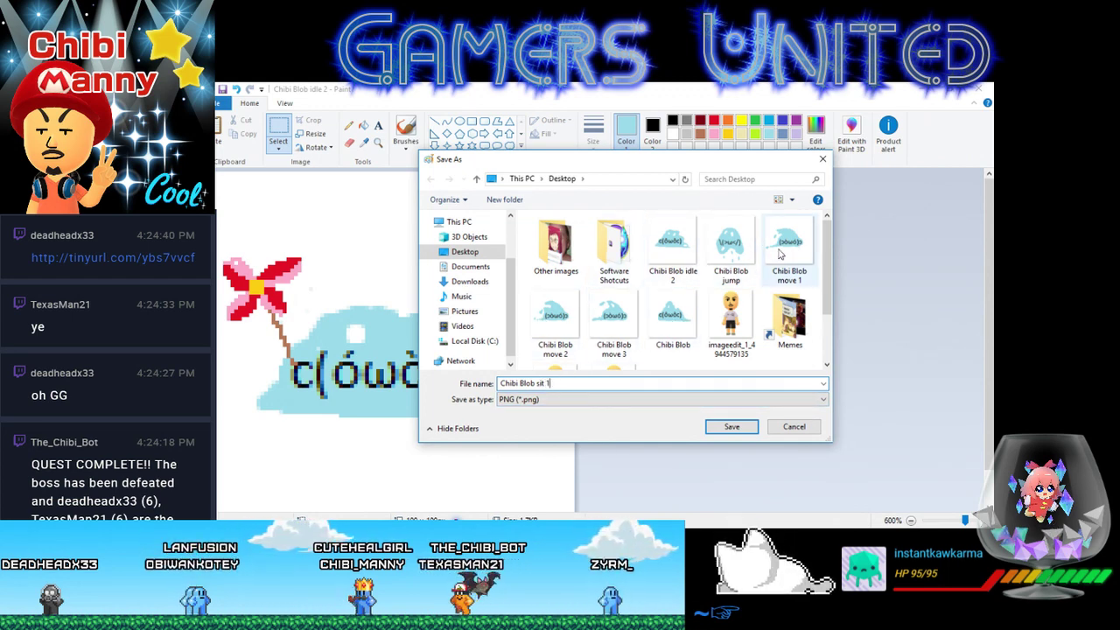
pyautogui.click(730, 430)
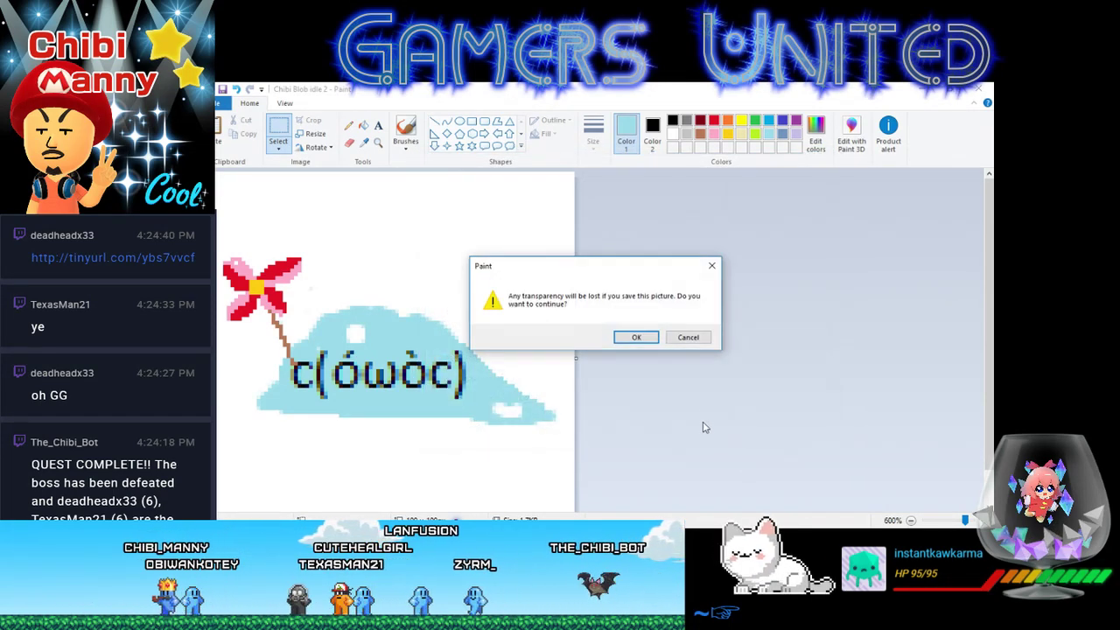
pyautogui.click(623, 340)
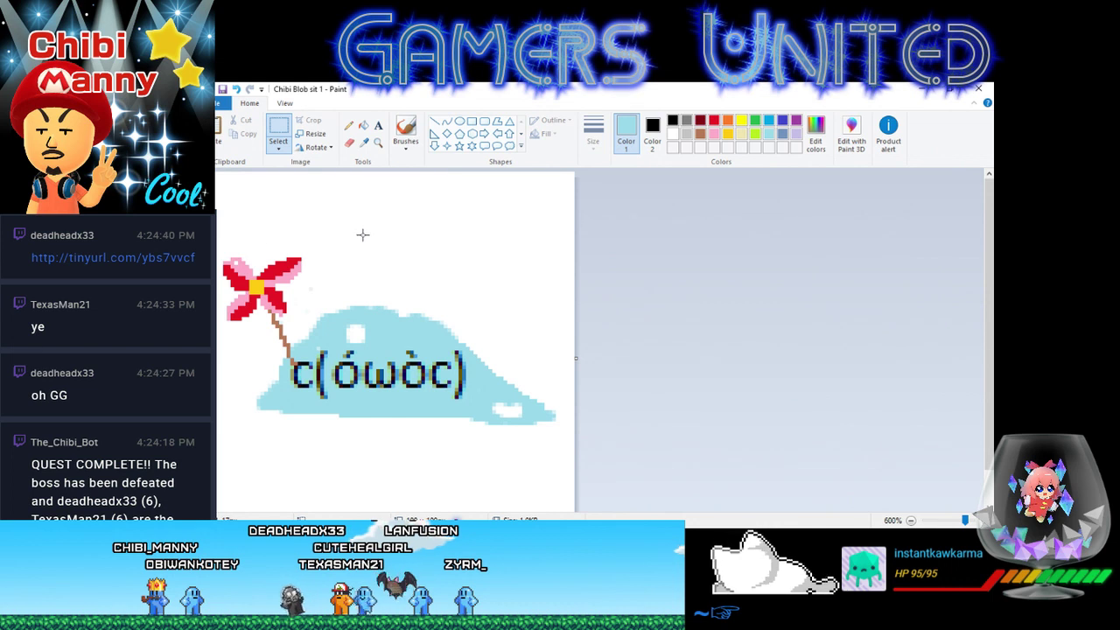
# - Paste the copied flower, rotate it left 90° and place it over the original flower
pyautogui.hotkey('ctrl', 'v')
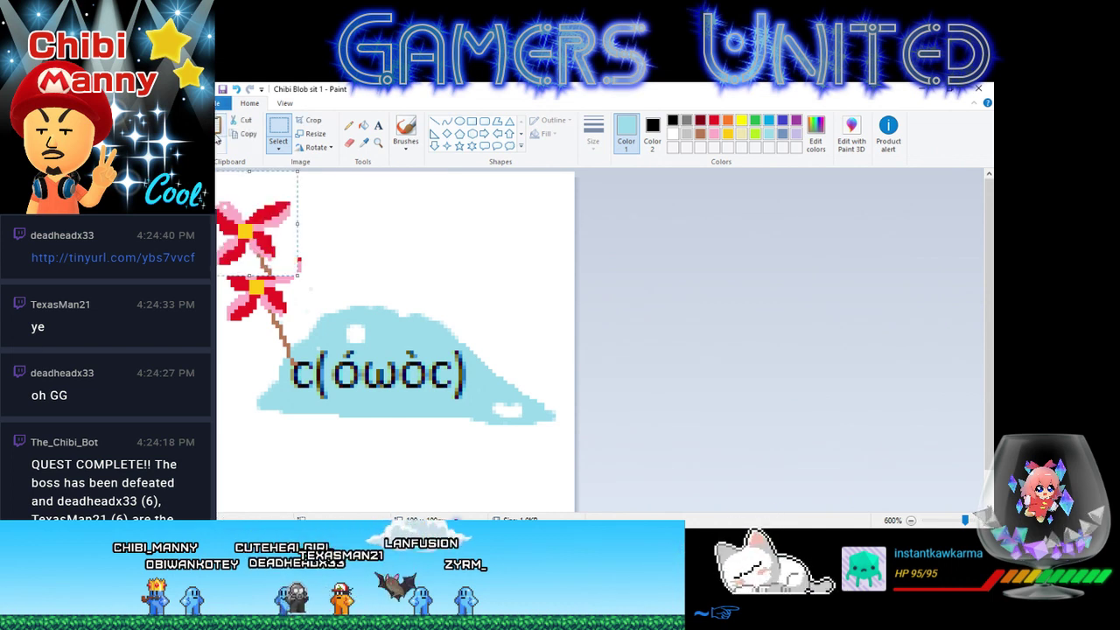
pyautogui.click(316, 147)
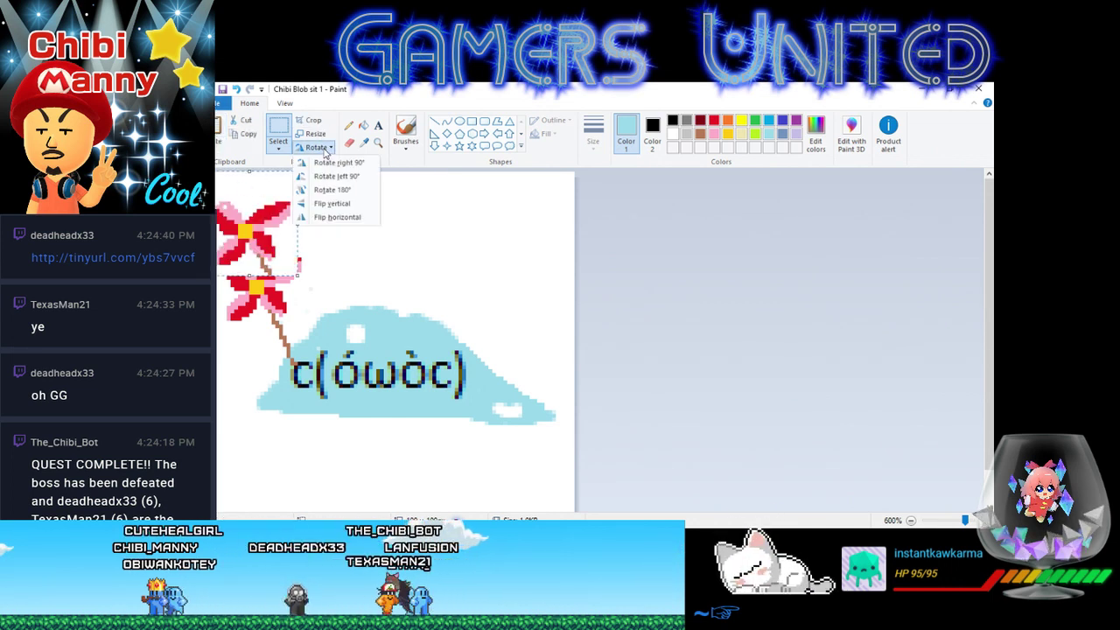
pyautogui.click(349, 178)
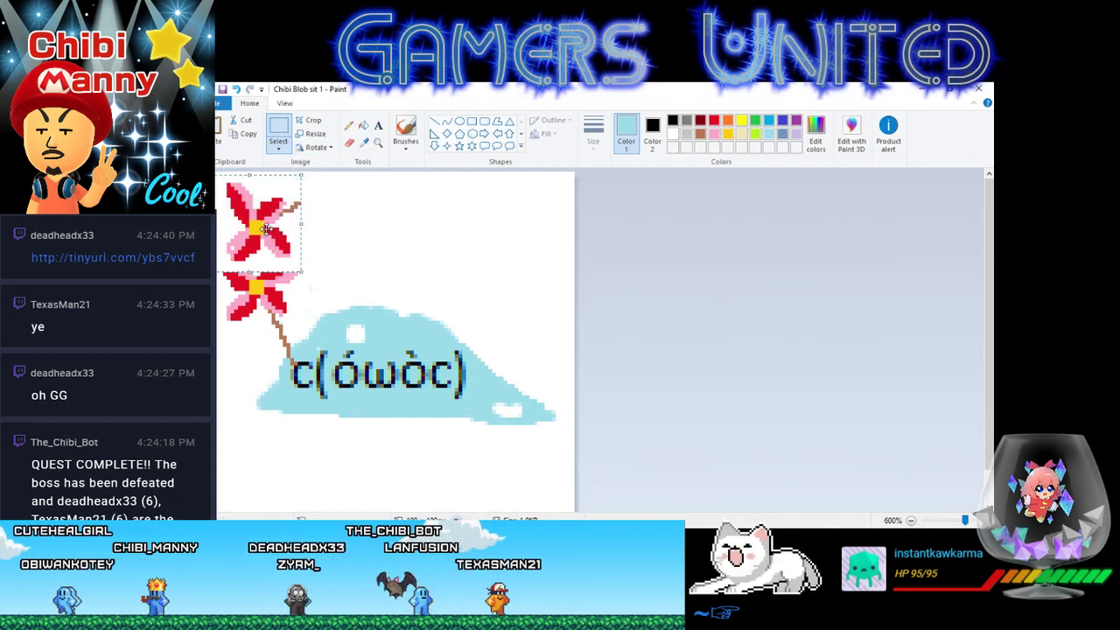
pyautogui.moveTo(260, 225); pyautogui.dragTo(264, 291)
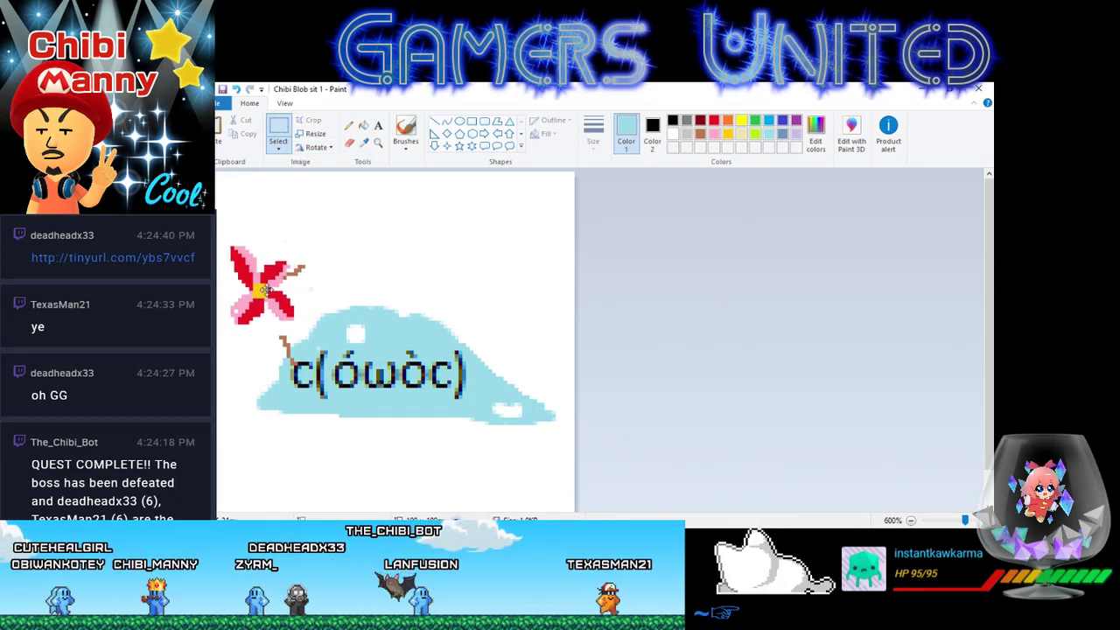
pyautogui.click(370, 265)
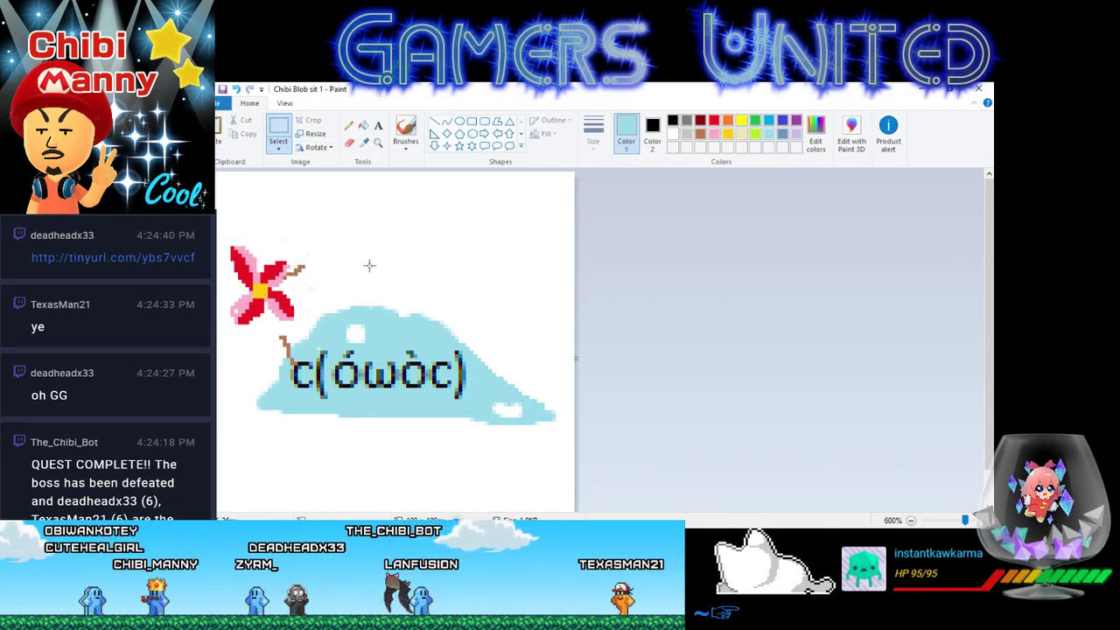
# - Erase the stray stem piece beside the rotated flower and redraw the missing brown stem between flower and blob
pyautogui.click(350, 144)
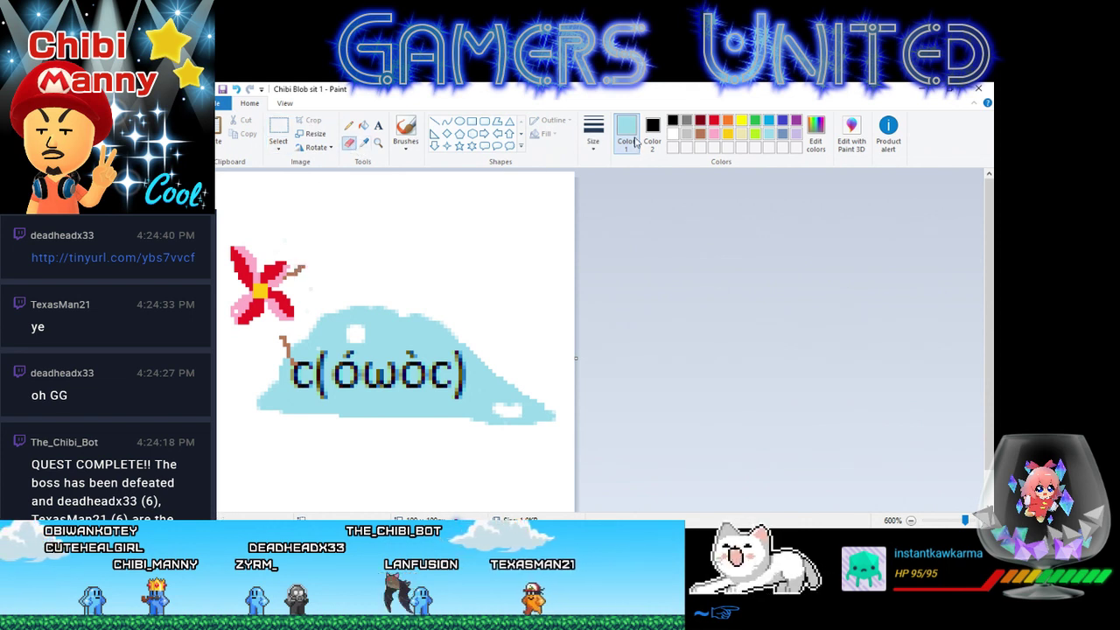
pyautogui.moveTo(310, 260); pyautogui.dragTo(313, 275)
pyautogui.hotkey('ctrl', 'z')
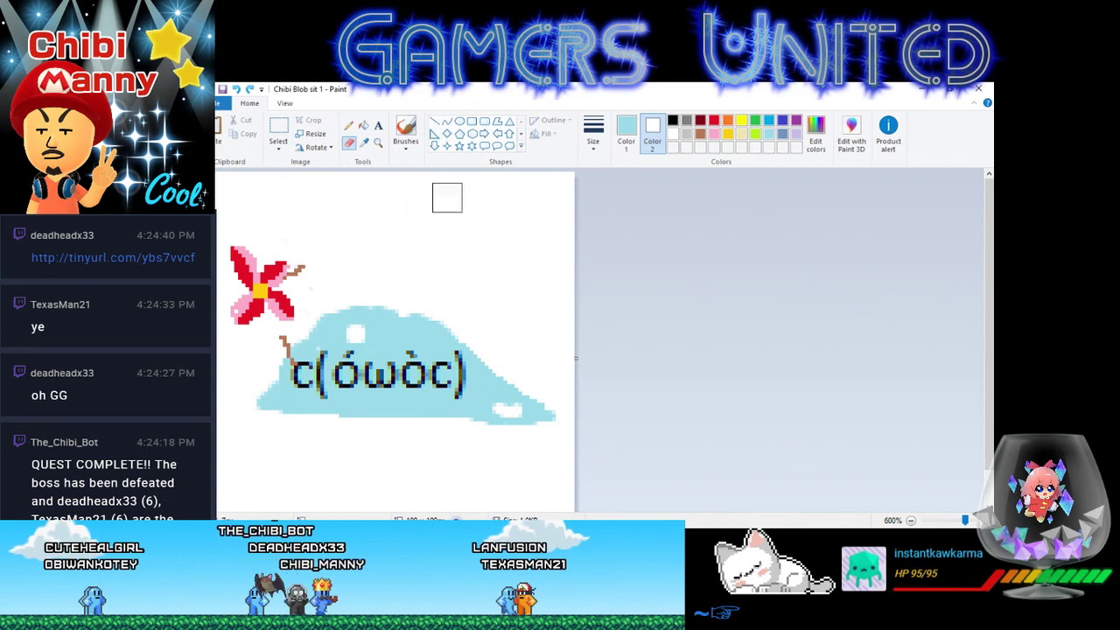
pyautogui.click(602, 148)
pyautogui.click(613, 193)
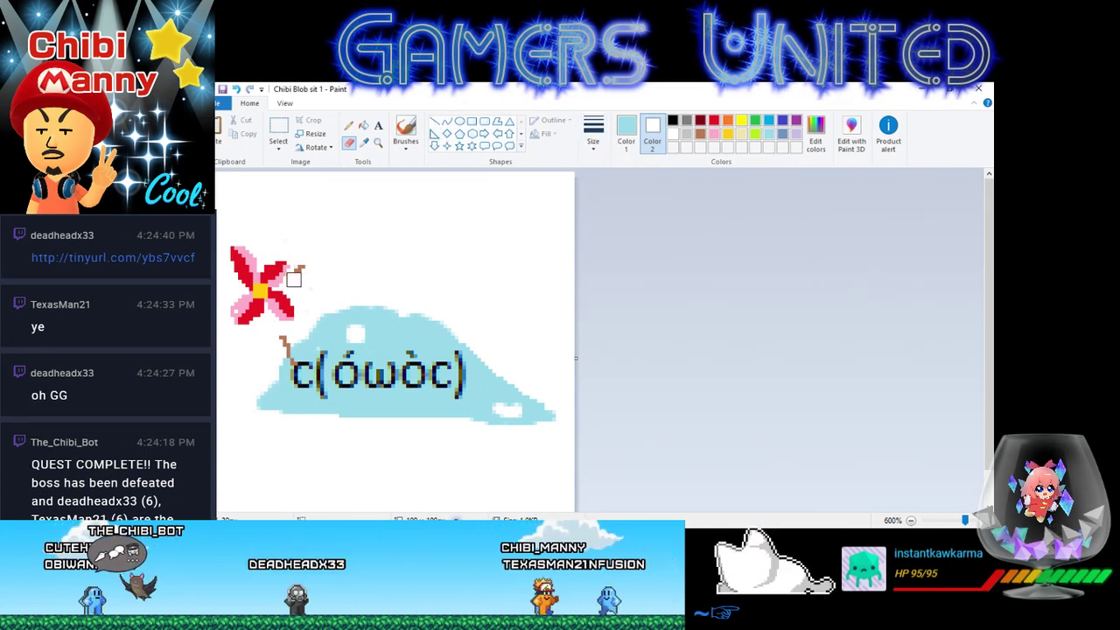
pyautogui.moveTo(290, 282); pyautogui.dragTo(298, 273)
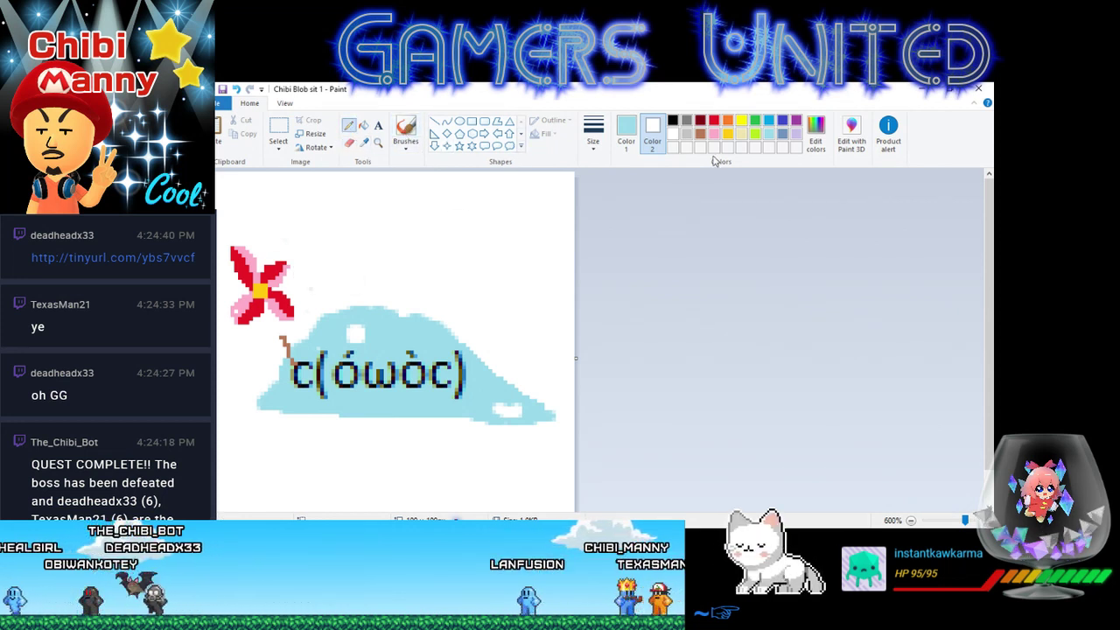
pyautogui.click(621, 131)
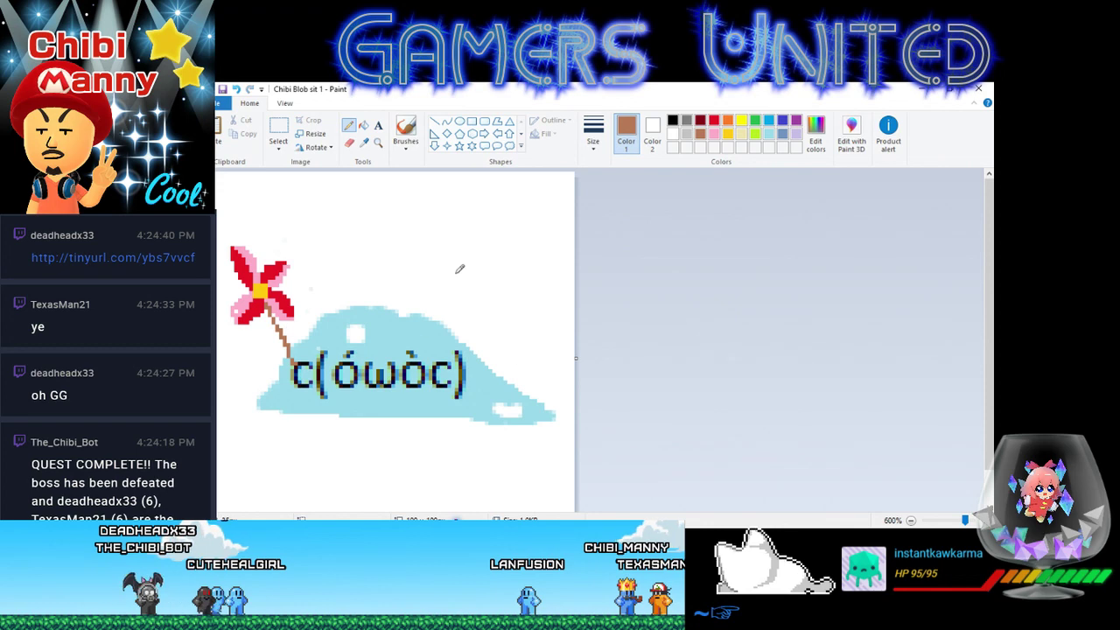
# - Save the picture to the Desktop as a PNG named "Chibi Blob sit 2"
pyautogui.click(221, 103)
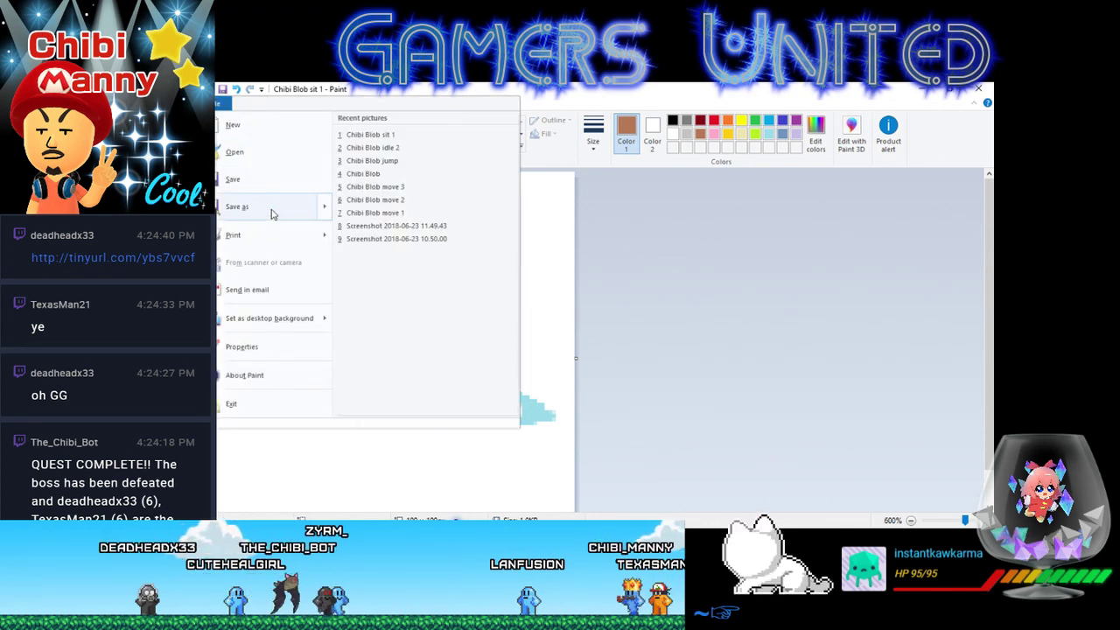
pyautogui.moveTo(262, 207)
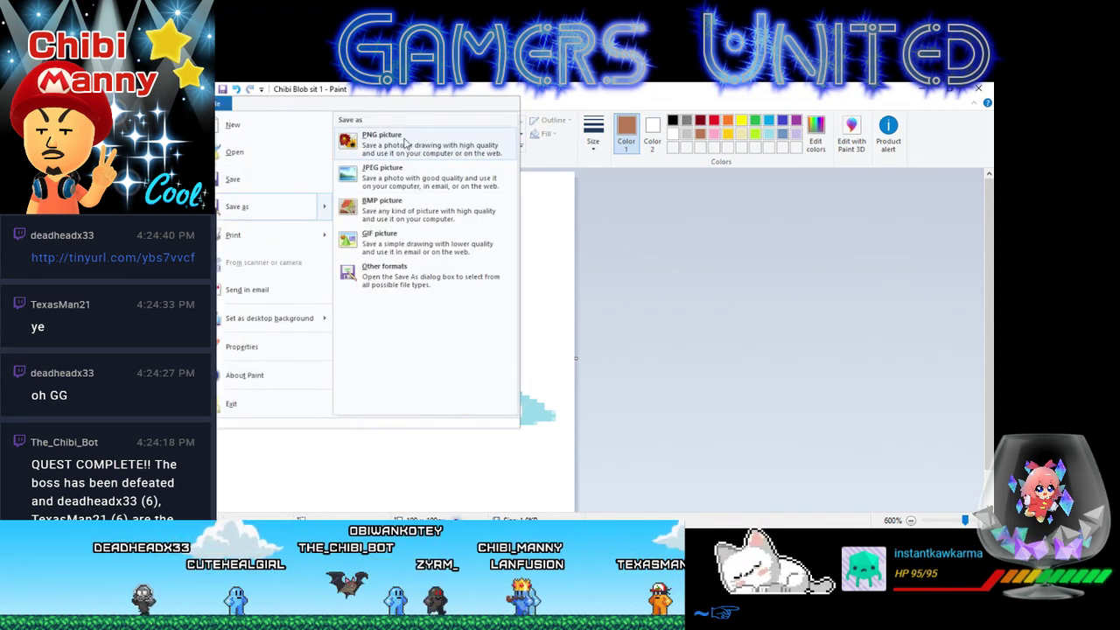
pyautogui.click(385, 141)
pyautogui.click(571, 383)
pyautogui.press('BackSpace')
pyautogui.write('2')
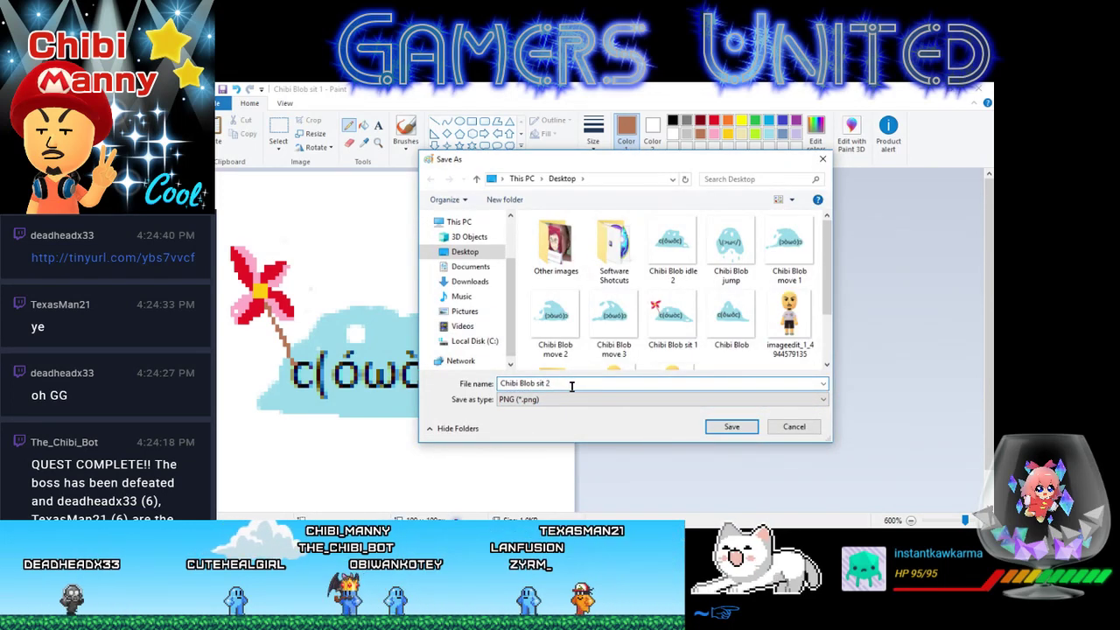
pyautogui.press('Return')
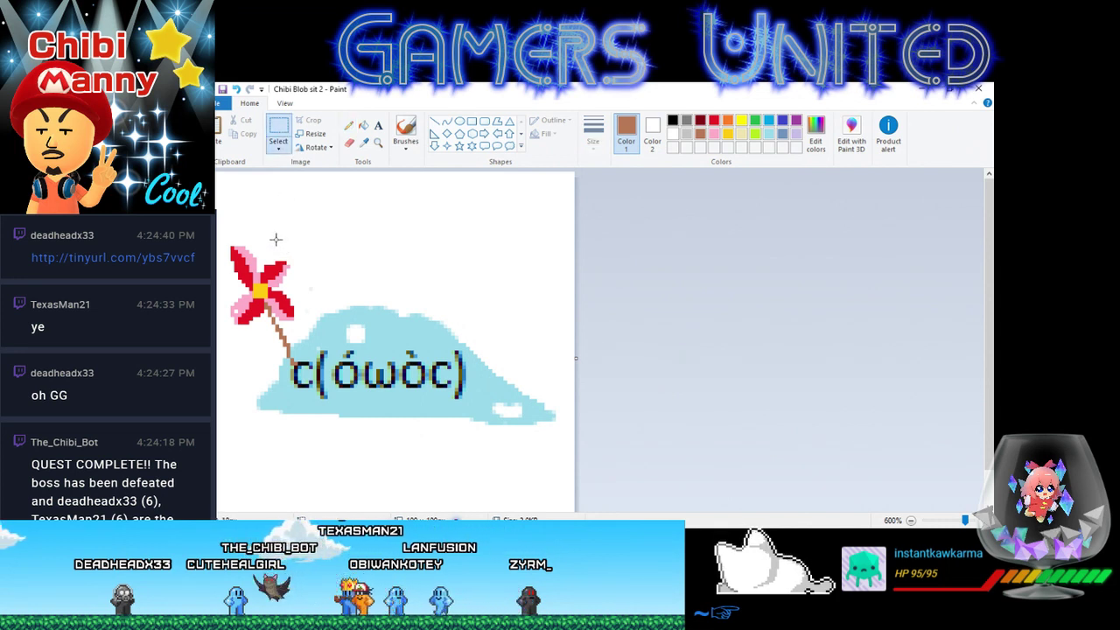
# - Paste the copied flower, rotate it 180° and place it over the flower on the blob's stem
pyautogui.moveTo(253, 300); pyautogui.dragTo(230, 329)
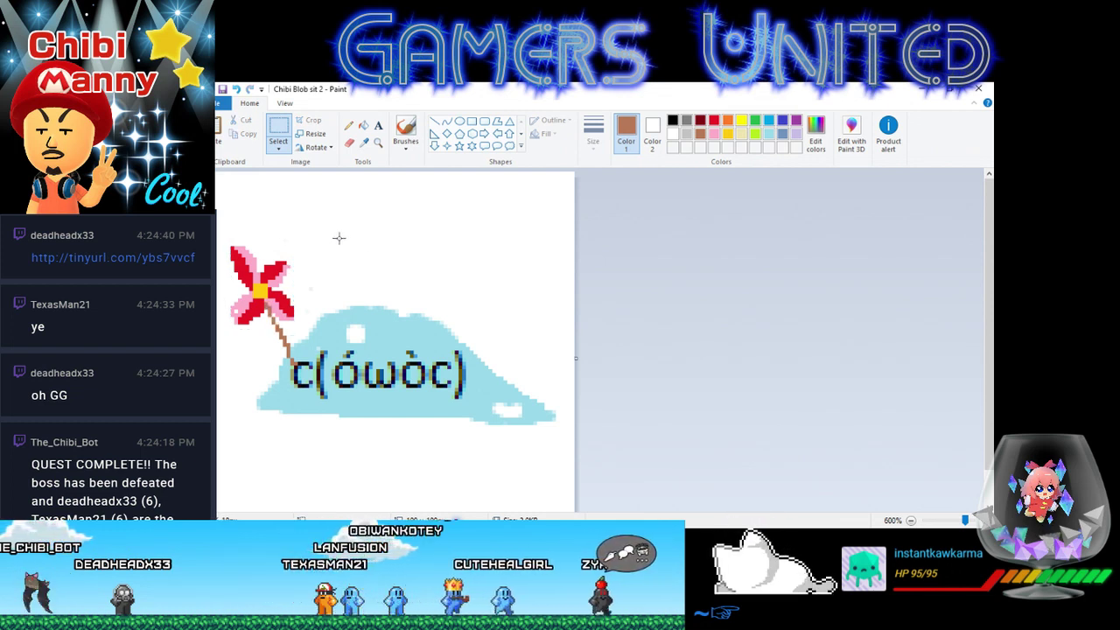
pyautogui.hotkey('ctrl', 'y')
pyautogui.hotkey('ctrl', 'v')
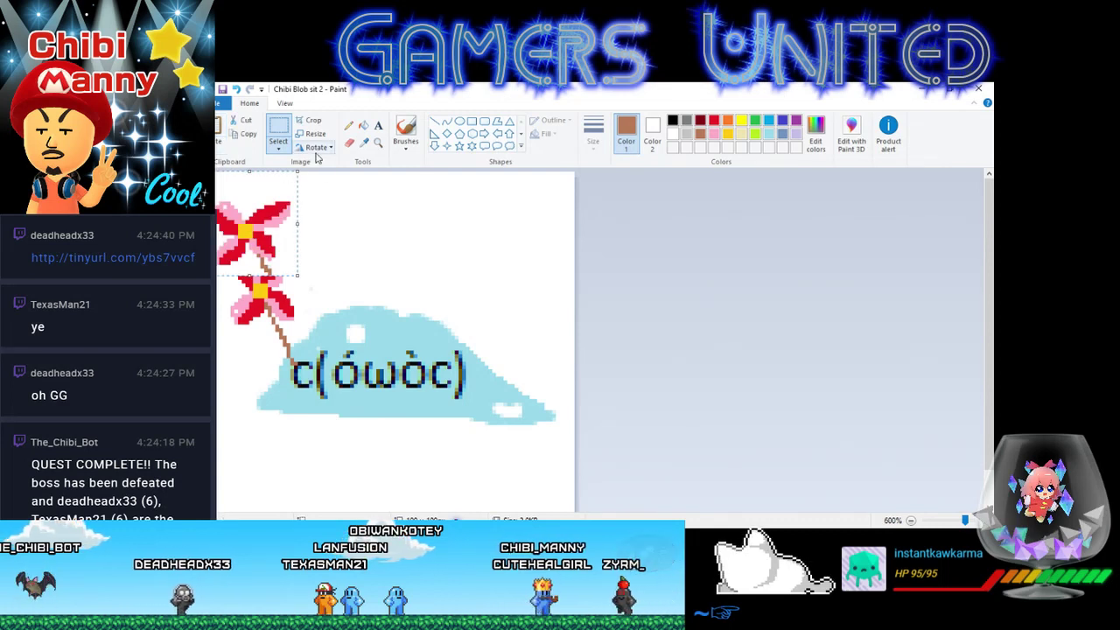
pyautogui.click(316, 147)
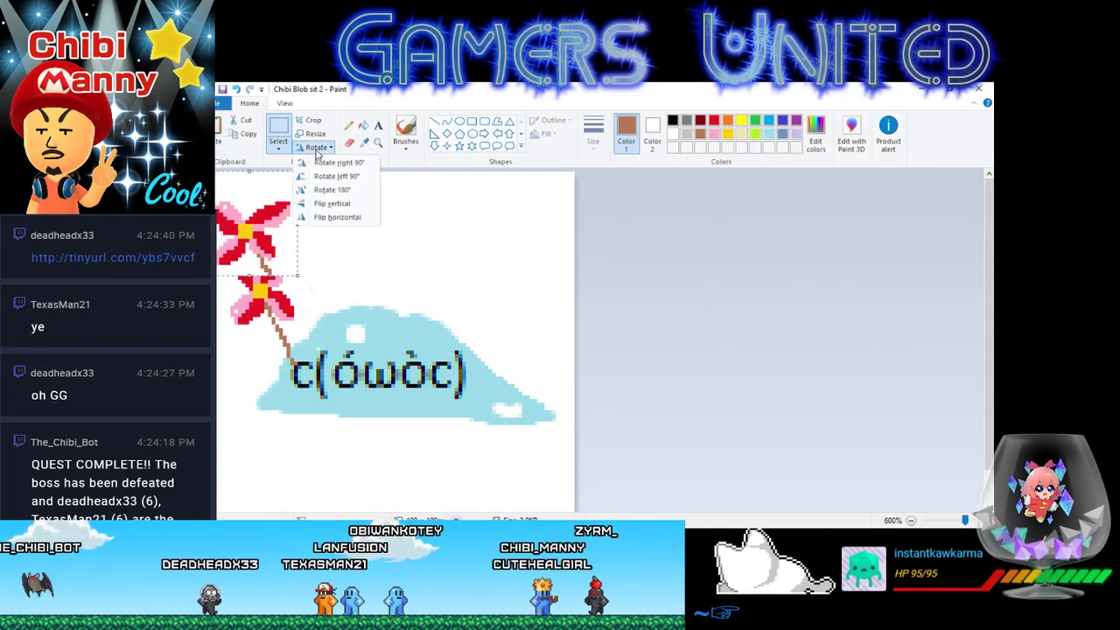
pyautogui.click(354, 194)
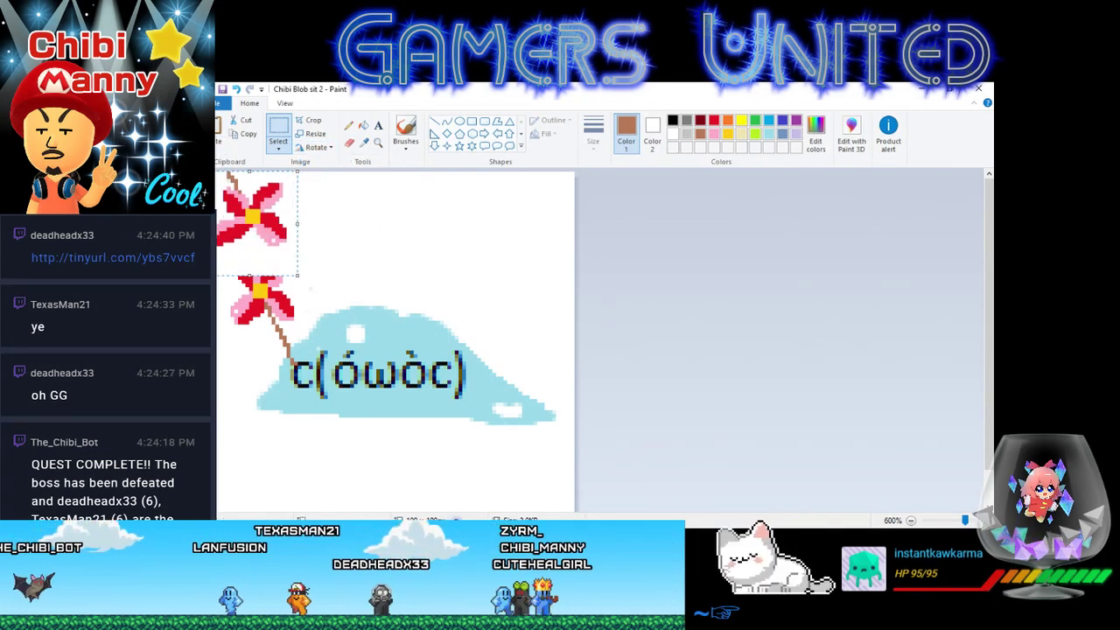
pyautogui.moveTo(235, 204); pyautogui.dragTo(372, 231)
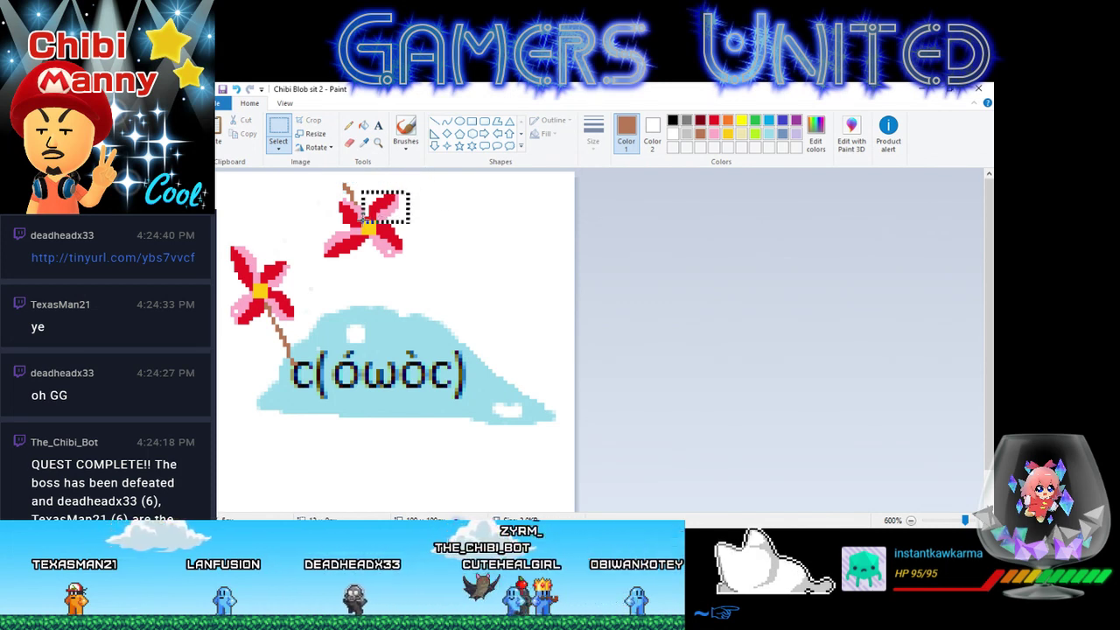
pyautogui.moveTo(350, 244); pyautogui.dragTo(253, 303)
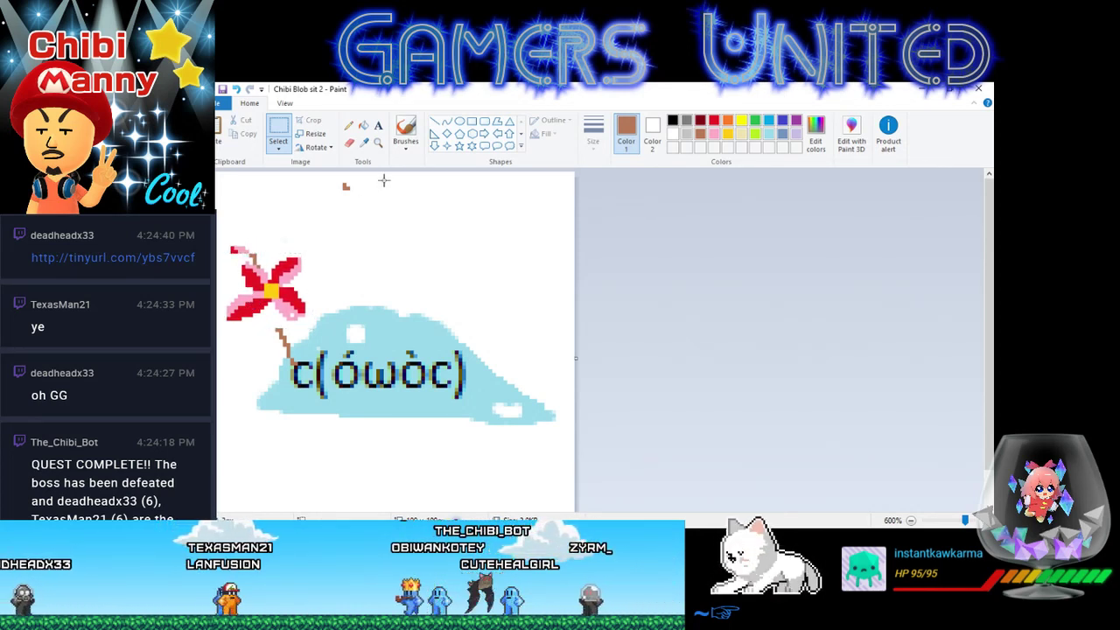
# - Erase the leftover petal and stem pixels and extend the brown stem up to the flower's centre
pyautogui.click(348, 143)
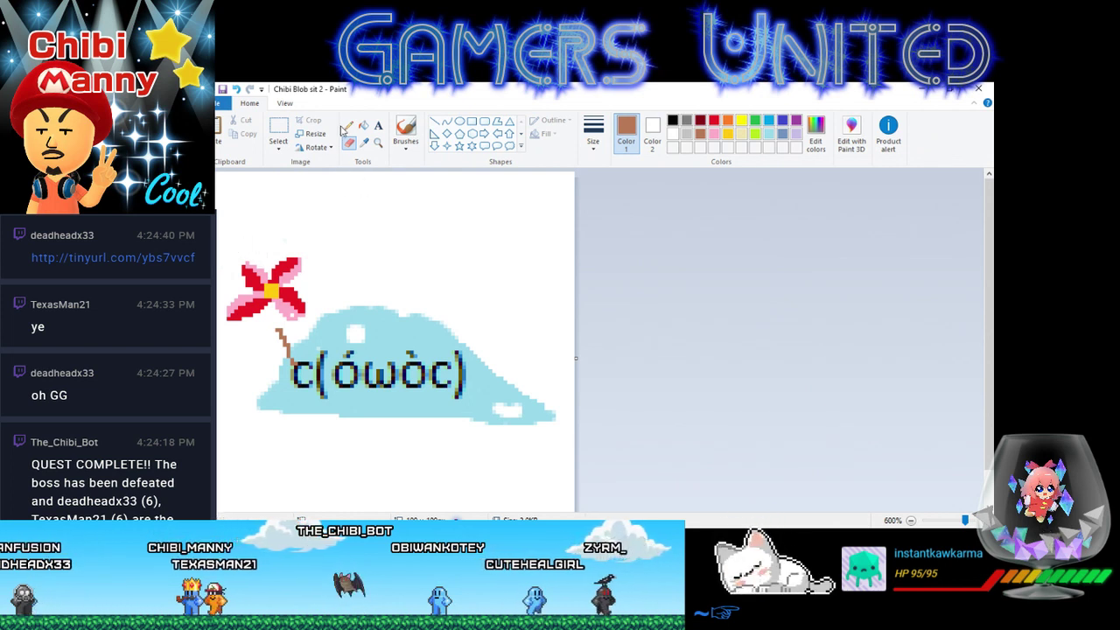
pyautogui.moveTo(280, 329); pyautogui.dragTo(278, 316)
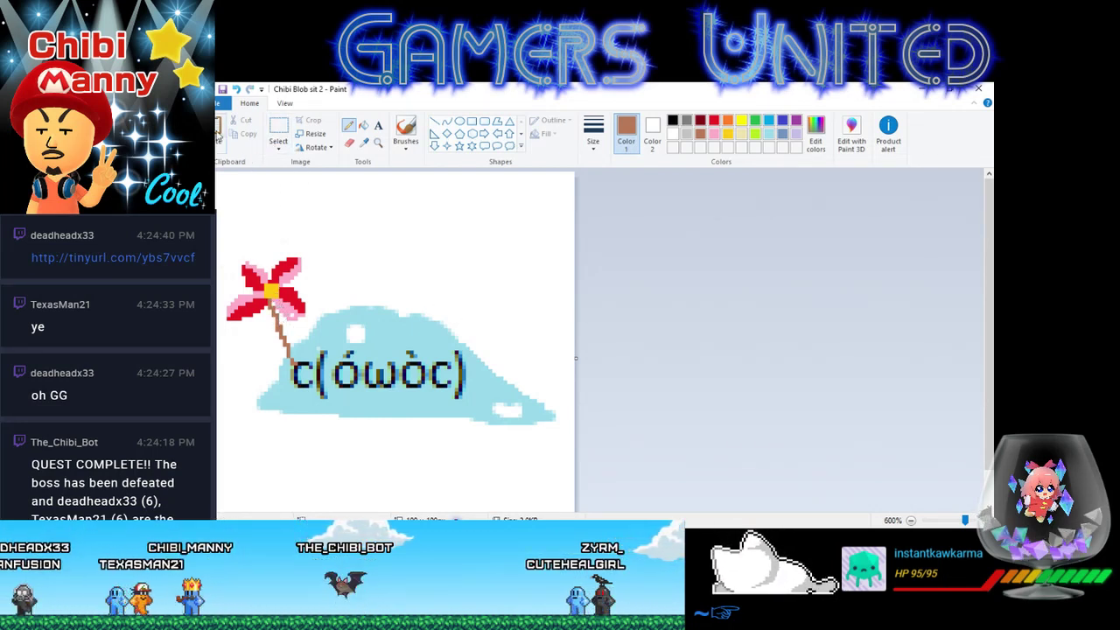
# - Save the picture to the Desktop as a PNG named "Chibi Blob sit 3"
pyautogui.click(222, 104)
pyautogui.moveTo(277, 205)
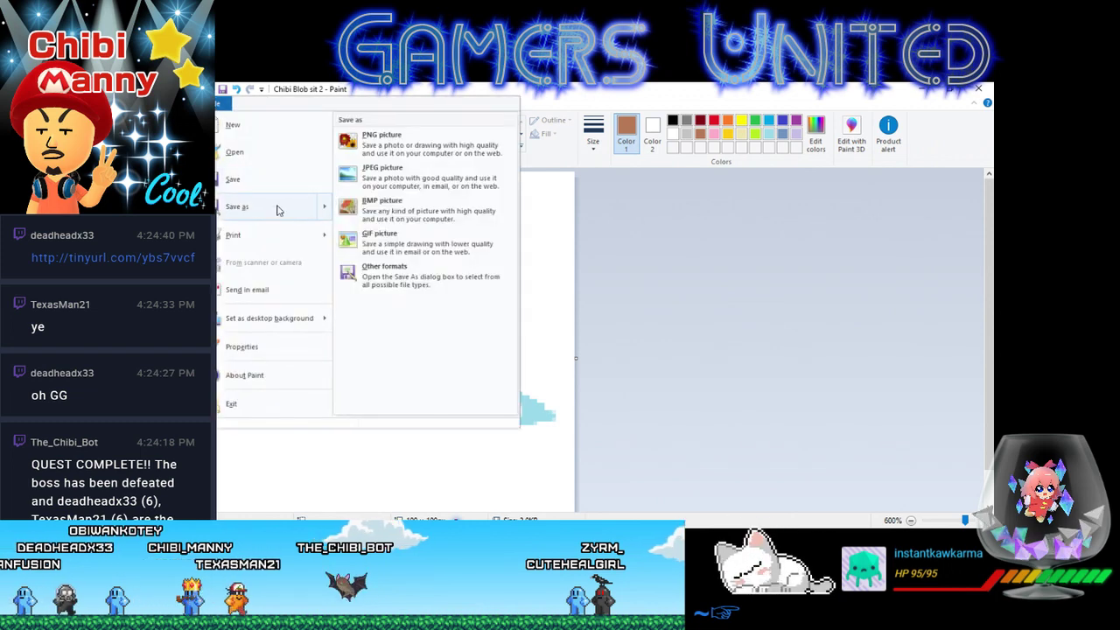
pyautogui.click(394, 140)
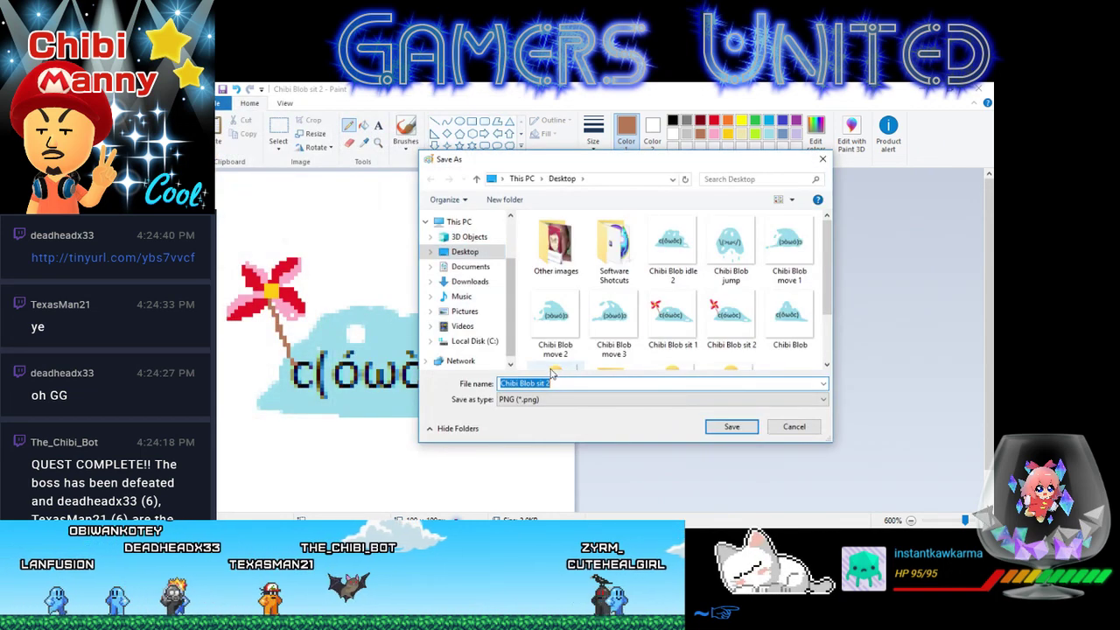
pyautogui.click(567, 385)
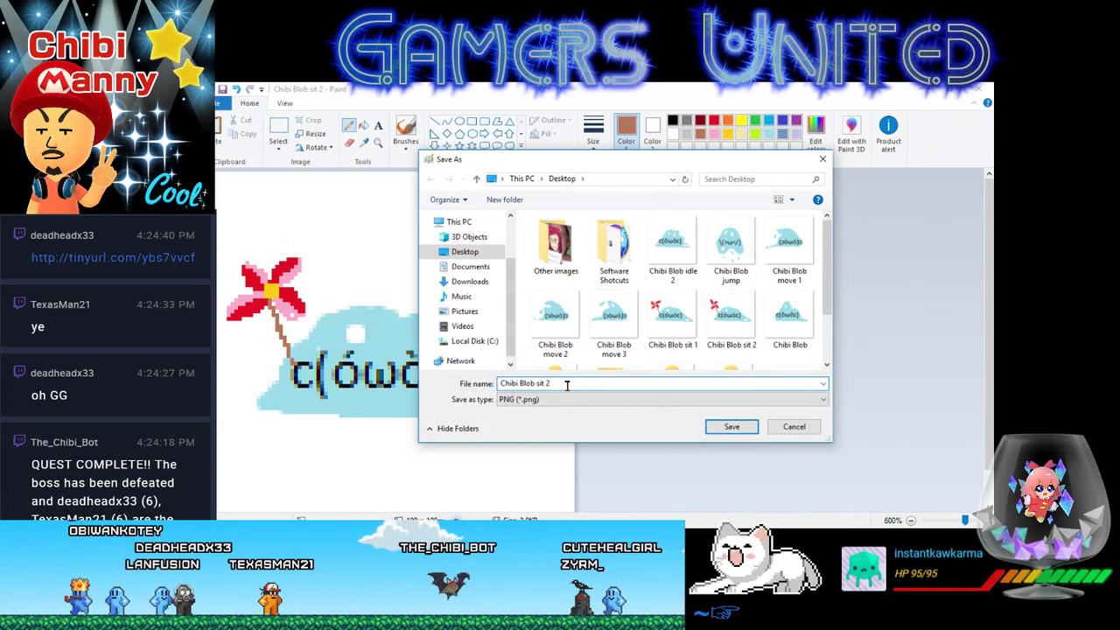
pyautogui.press('BackSpace')
pyautogui.write('3')
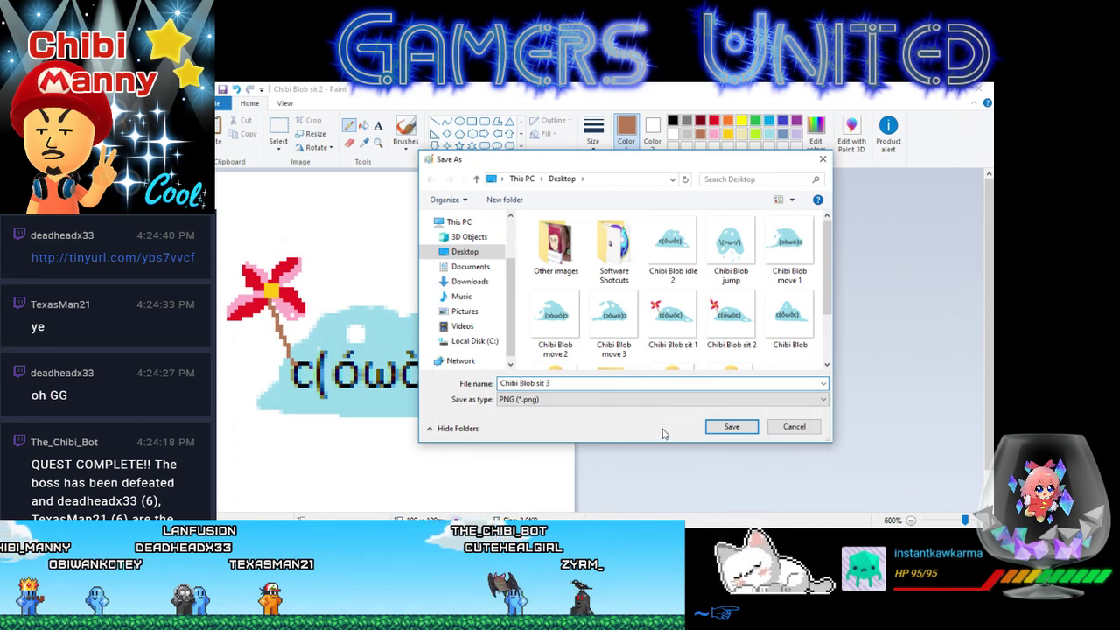
pyautogui.click(709, 427)
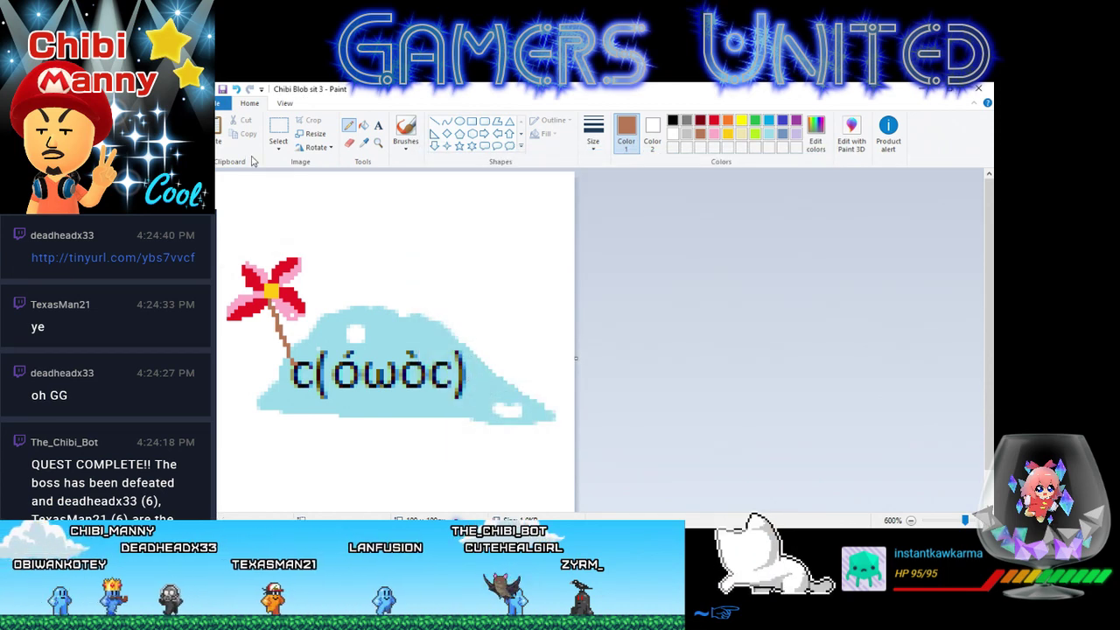
pyautogui.hotkey('ctrl', 'v')
pyautogui.moveTo(236, 184); pyautogui.dragTo(354, 183)
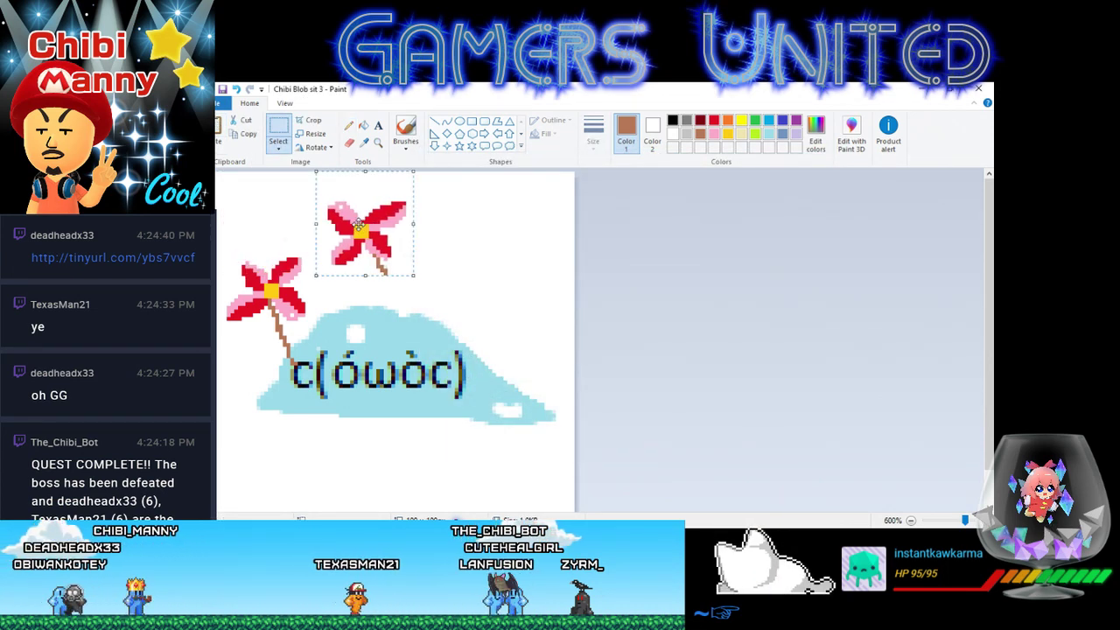
pyautogui.click(325, 148)
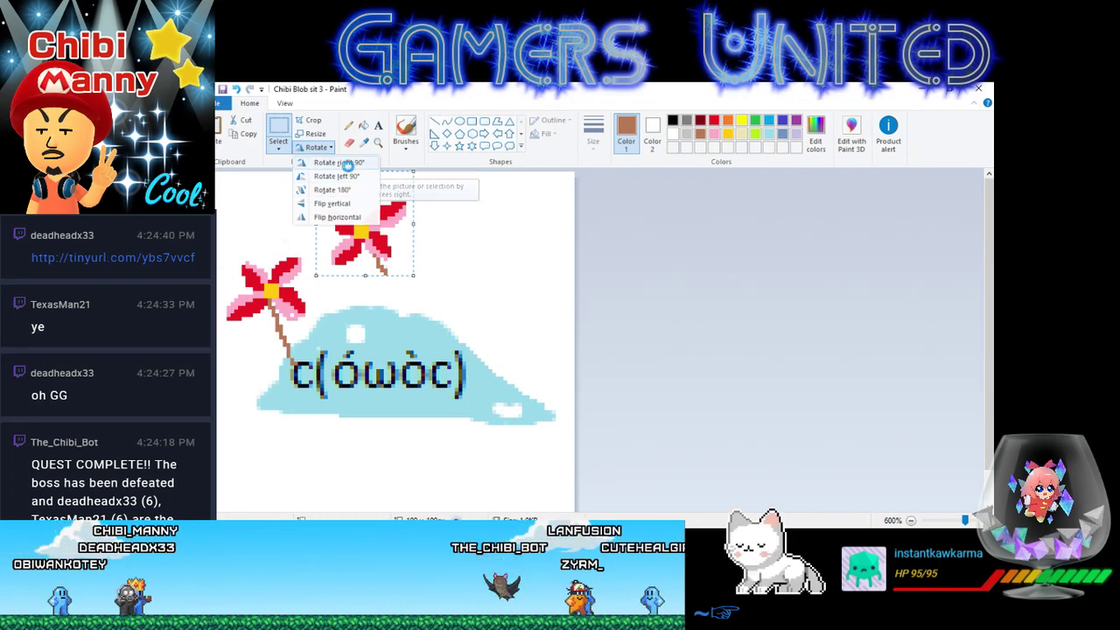
pyautogui.click(340, 162)
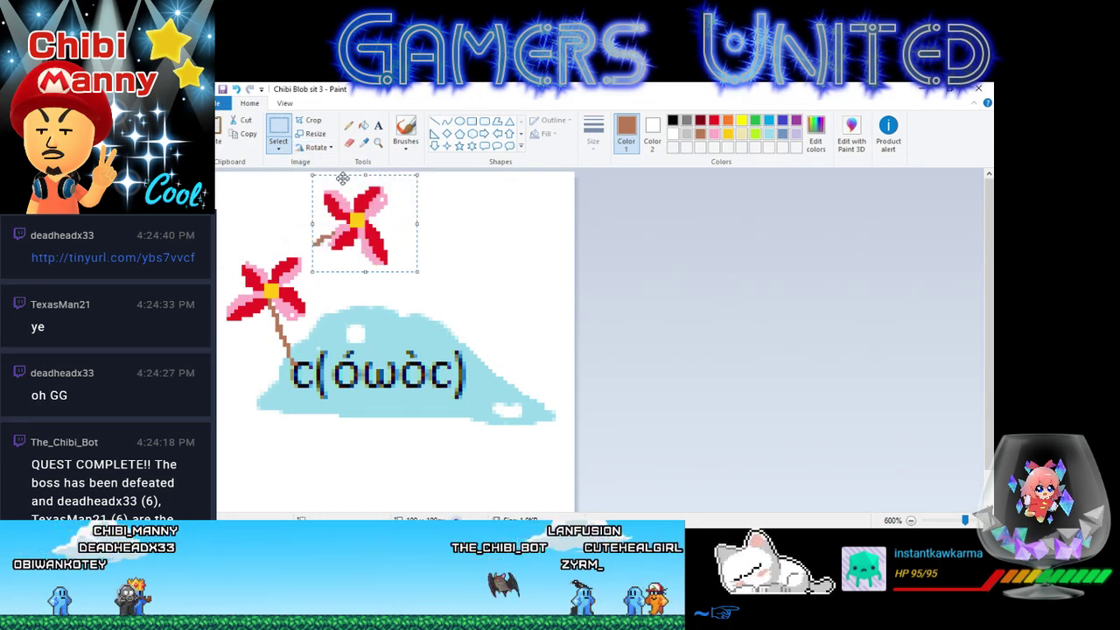
pyautogui.hotkey('alt', 'f')
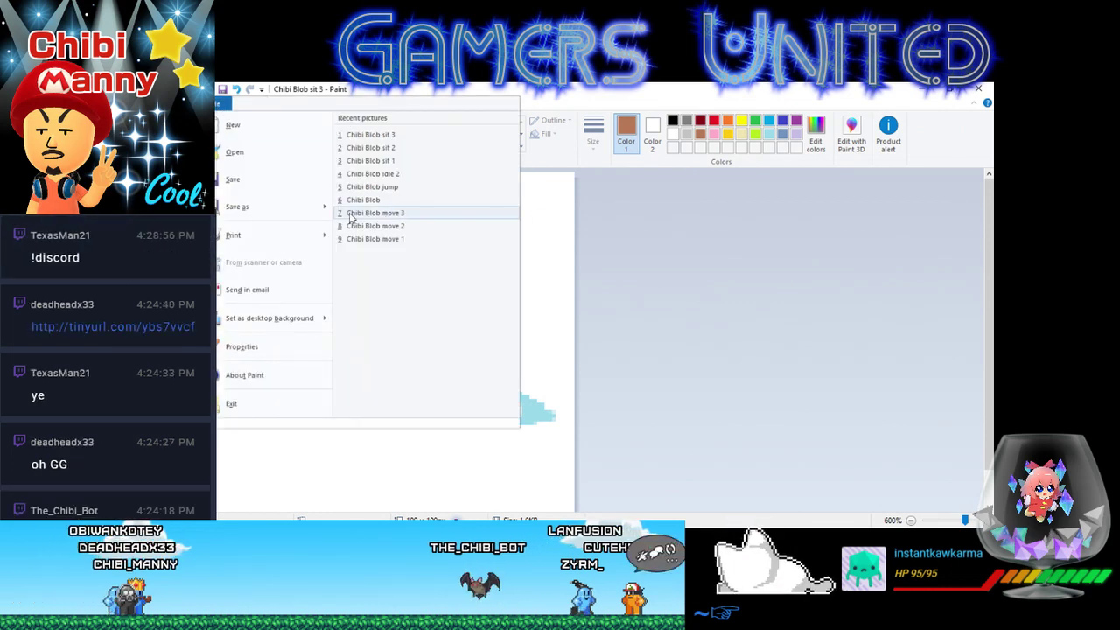
pyautogui.click(320, 213)
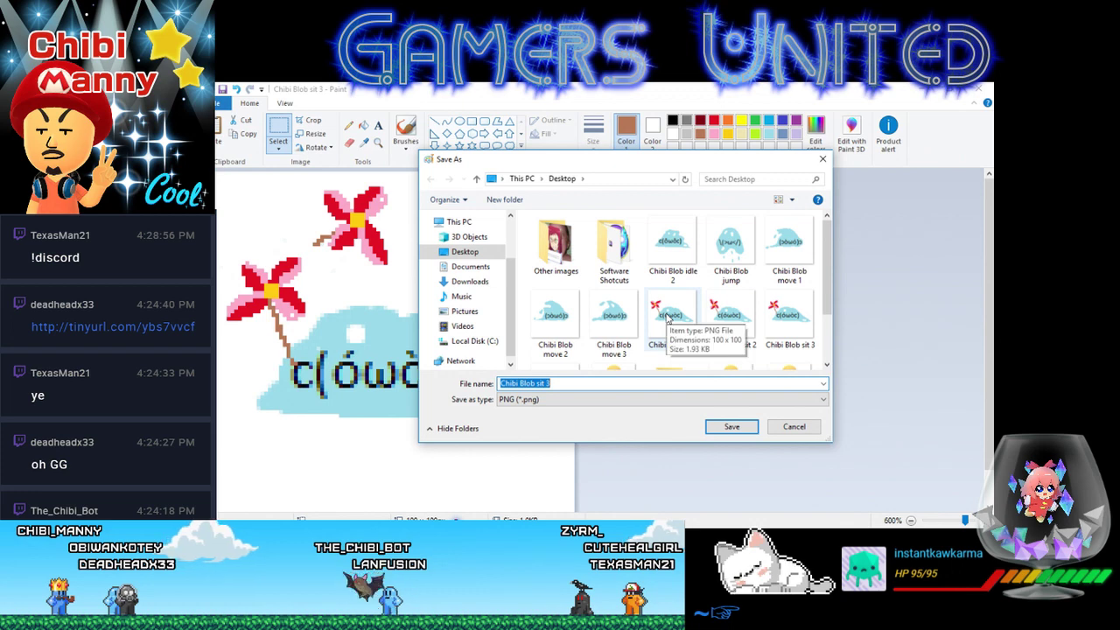
pyautogui.press('Escape')
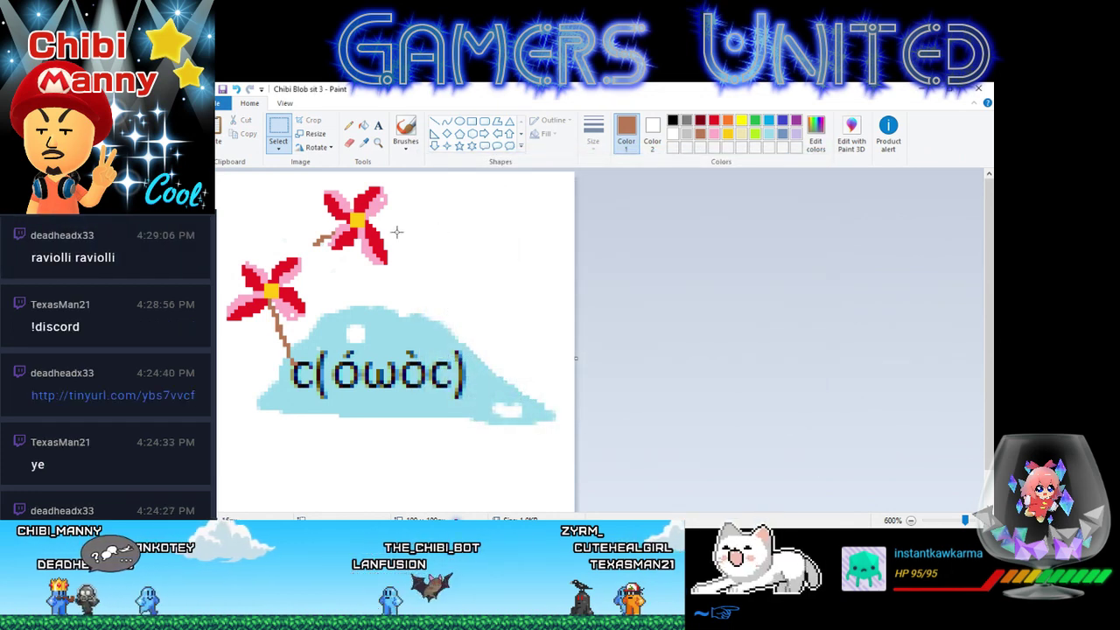
pyautogui.hotkey('ctrl', 'z')
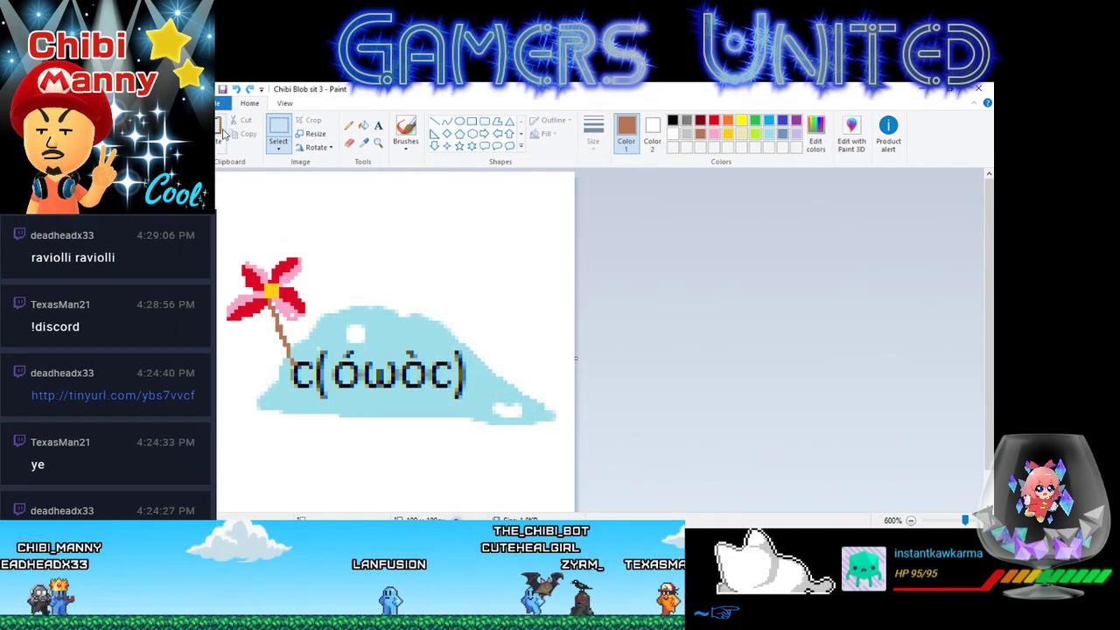
# - Paste the copied flower above the blob and rotate it right 90°
pyautogui.click(220, 131)
pyautogui.moveTo(270, 214); pyautogui.dragTo(388, 222)
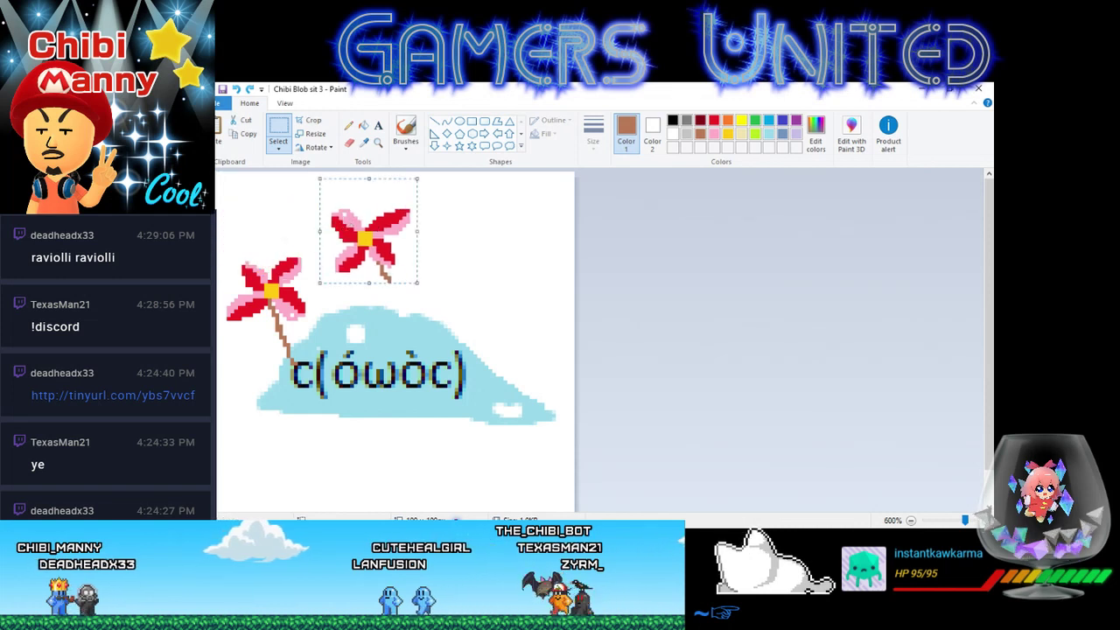
pyautogui.click(321, 148)
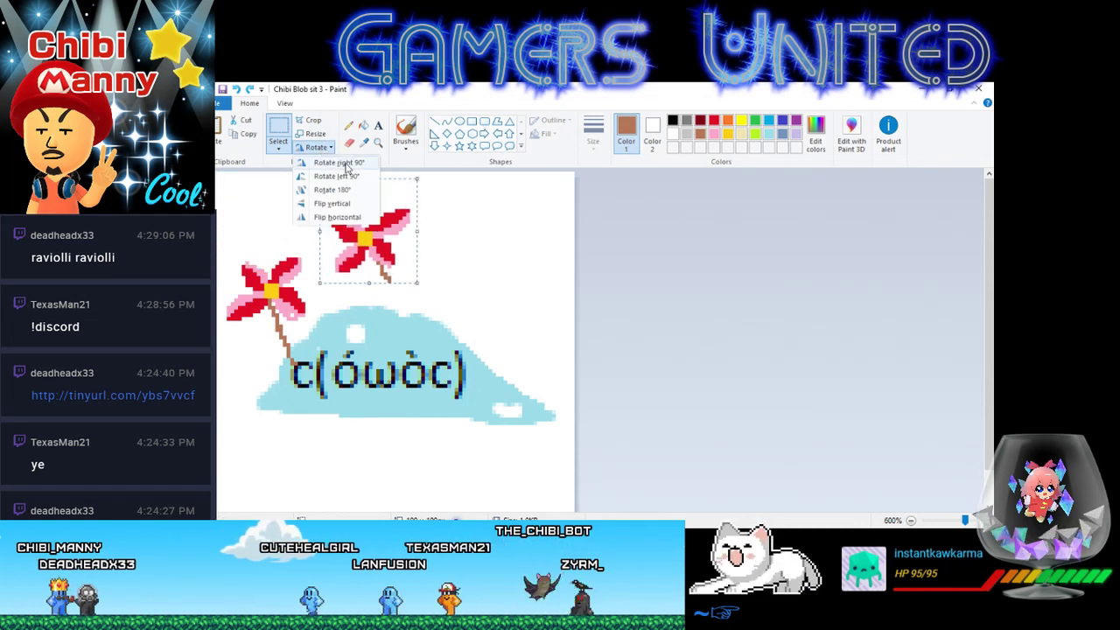
pyautogui.click(331, 160)
pyautogui.moveTo(394, 249); pyautogui.dragTo(388, 220)
pyautogui.hotkey('ctrl', 'z')
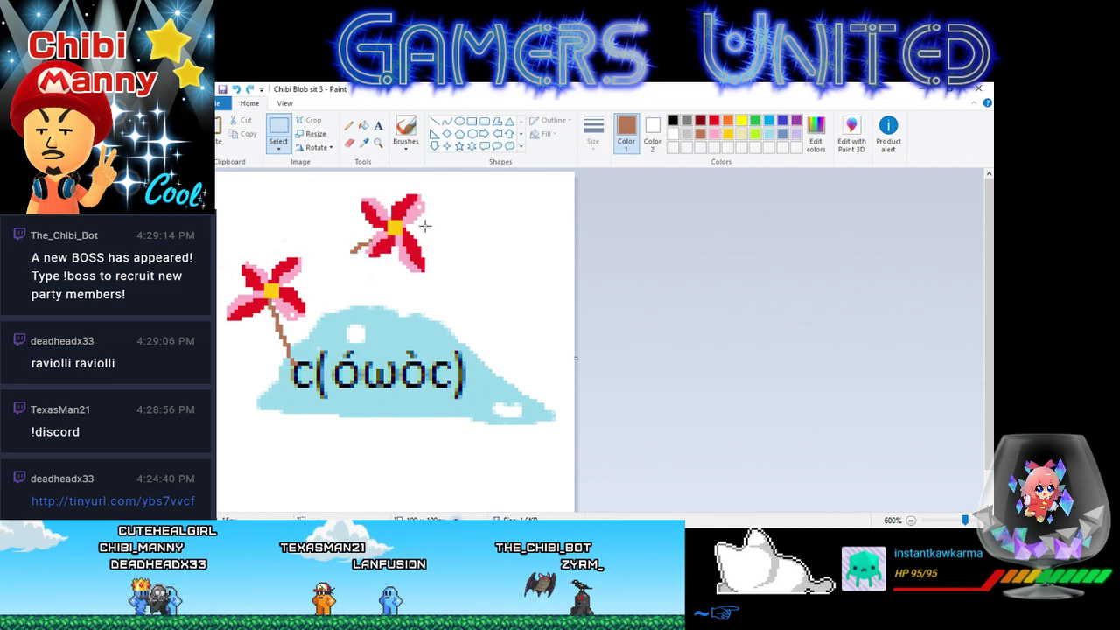
# - Select the rotated flower with its stem piece and move it over the original flower
pyautogui.moveTo(435, 187); pyautogui.dragTo(336, 274)
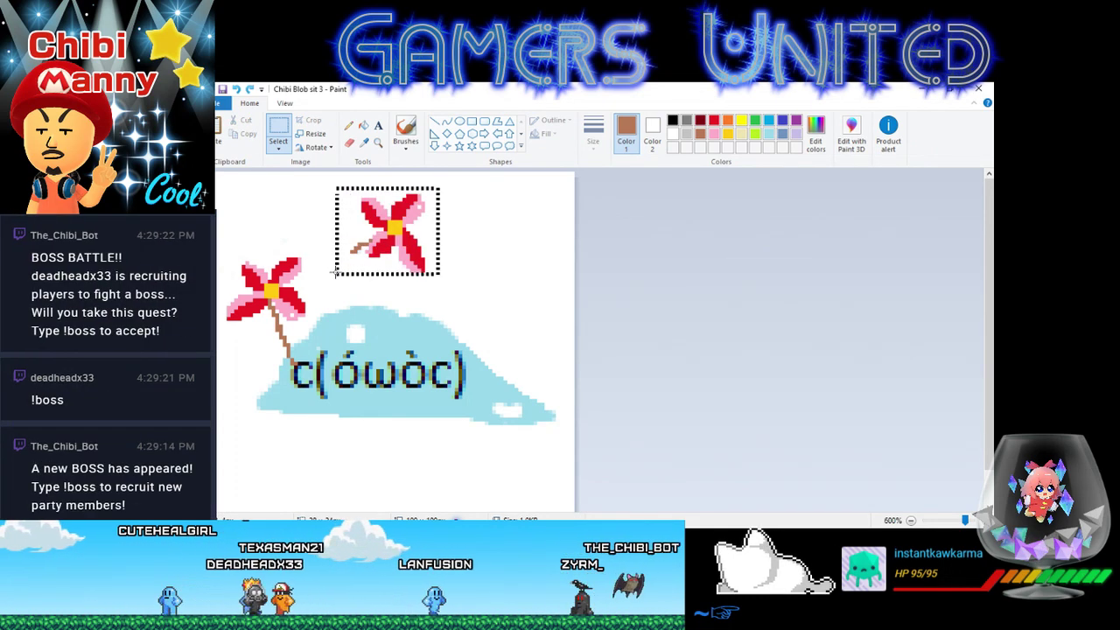
pyautogui.moveTo(386, 230); pyautogui.dragTo(264, 282)
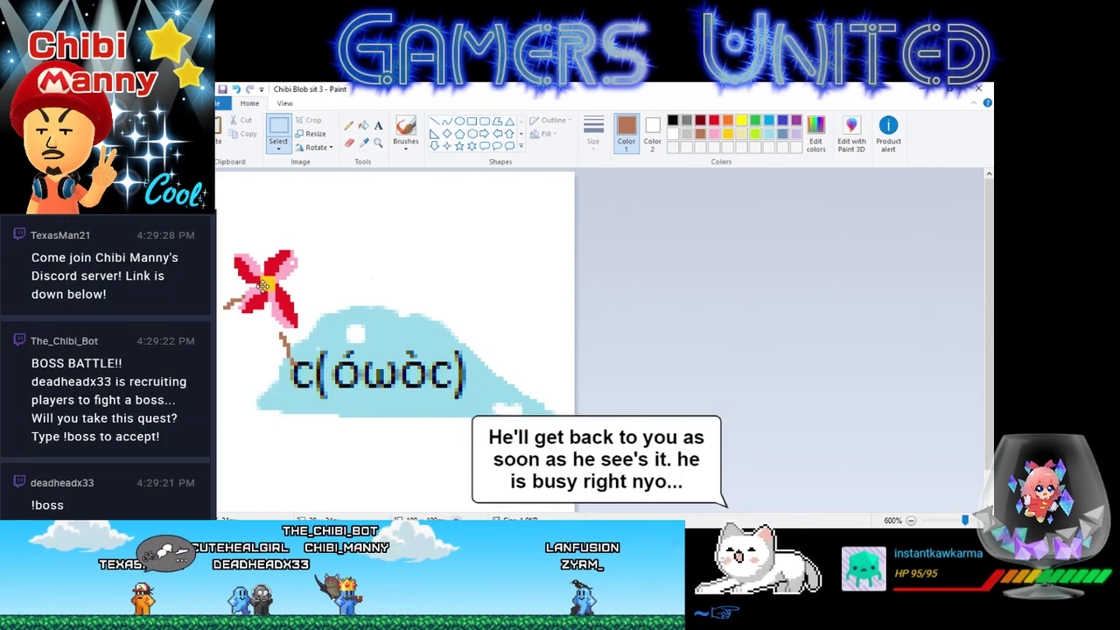
pyautogui.moveTo(263, 284); pyautogui.dragTo(262, 282)
pyautogui.click(389, 239)
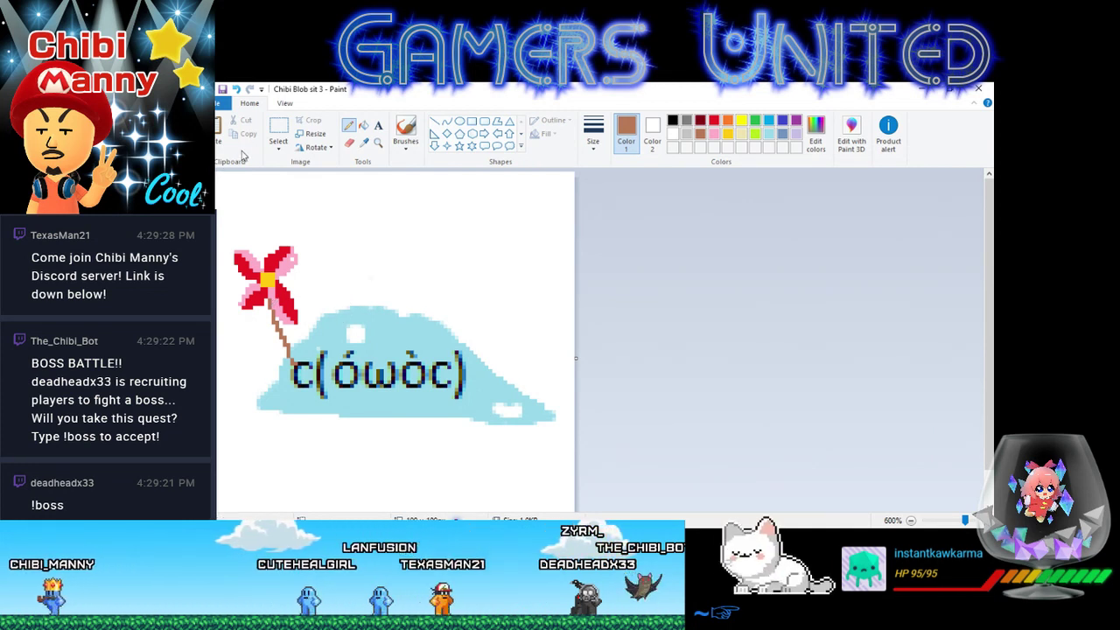
# - Start saving the picture to the Desktop as a PNG, entering "Chibi Blob sit 4" as the file name
pyautogui.click(220, 104)
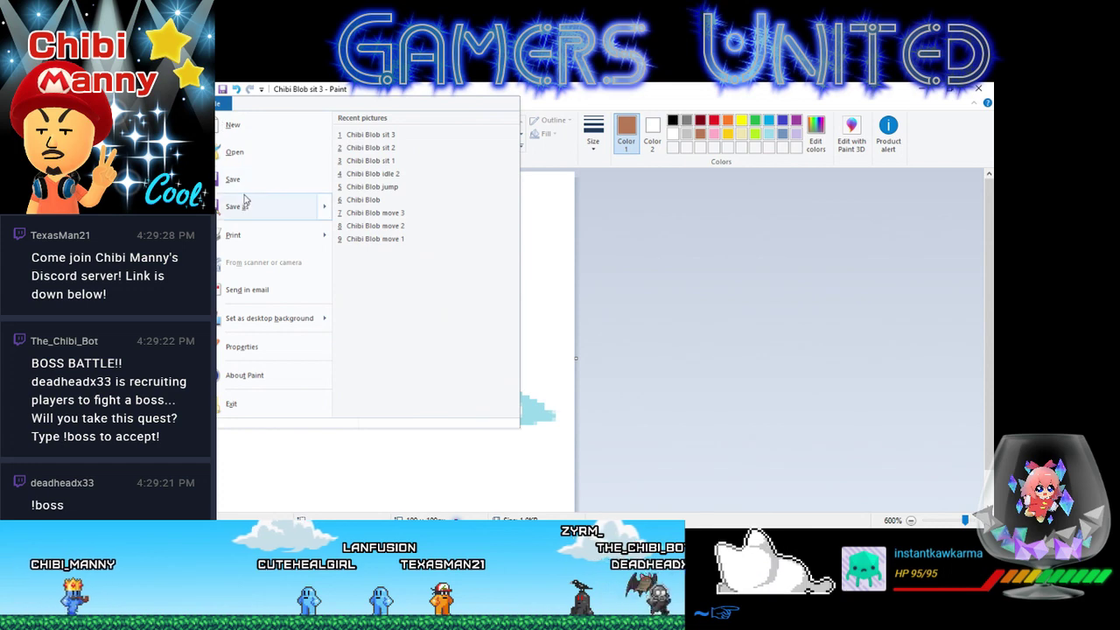
pyautogui.moveTo(315, 208)
pyautogui.click(420, 147)
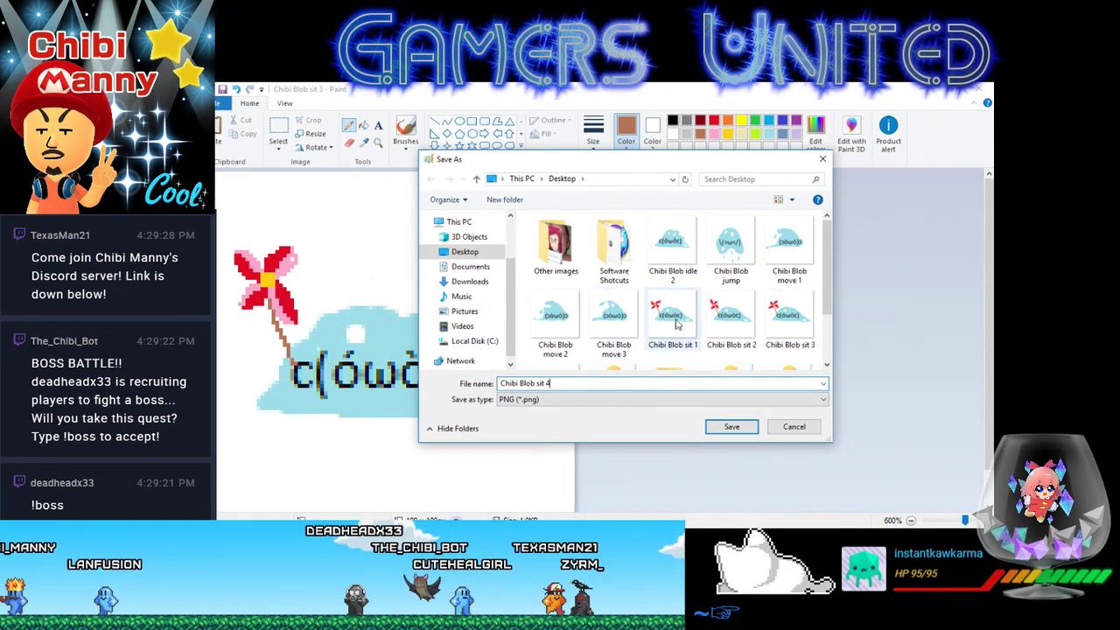
pyautogui.moveTo(672, 320); pyautogui.dragTo(549, 353)
pyautogui.click(573, 389)
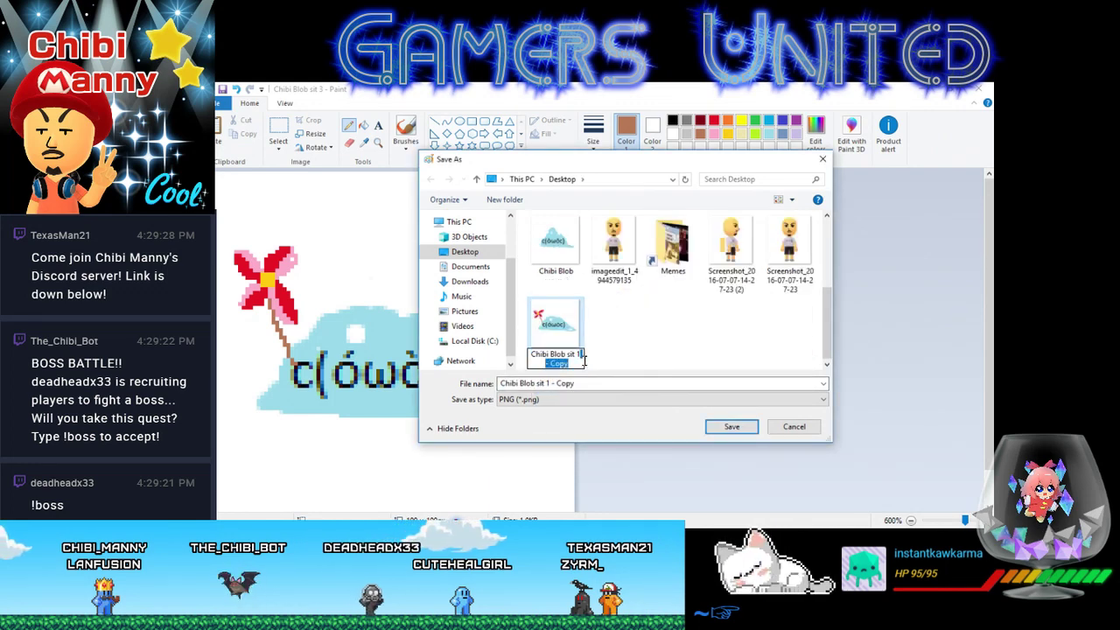
pyautogui.press('BackSpace')
pyautogui.write('5')
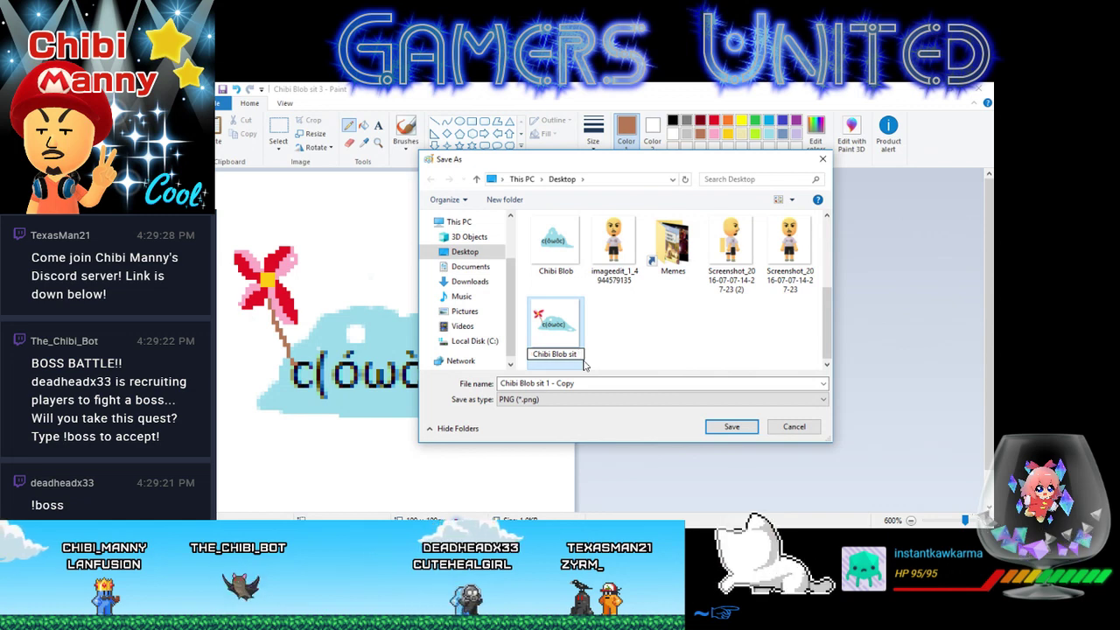
pyautogui.click(591, 398)
pyautogui.click(591, 384)
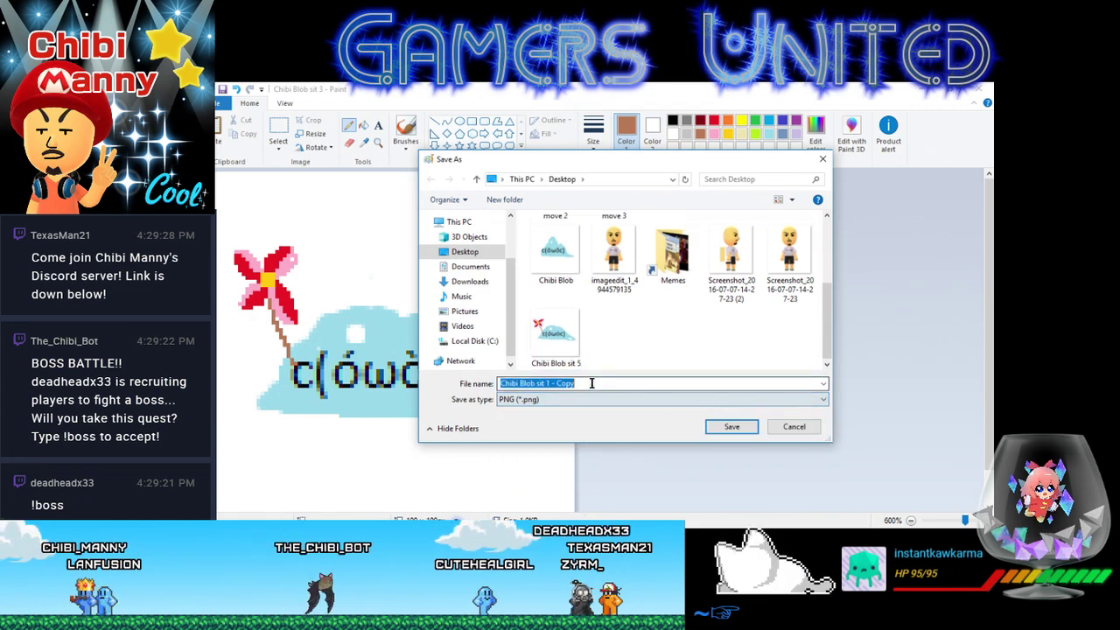
pyautogui.click(592, 384)
pyautogui.moveTo(578, 381); pyautogui.dragTo(554, 397)
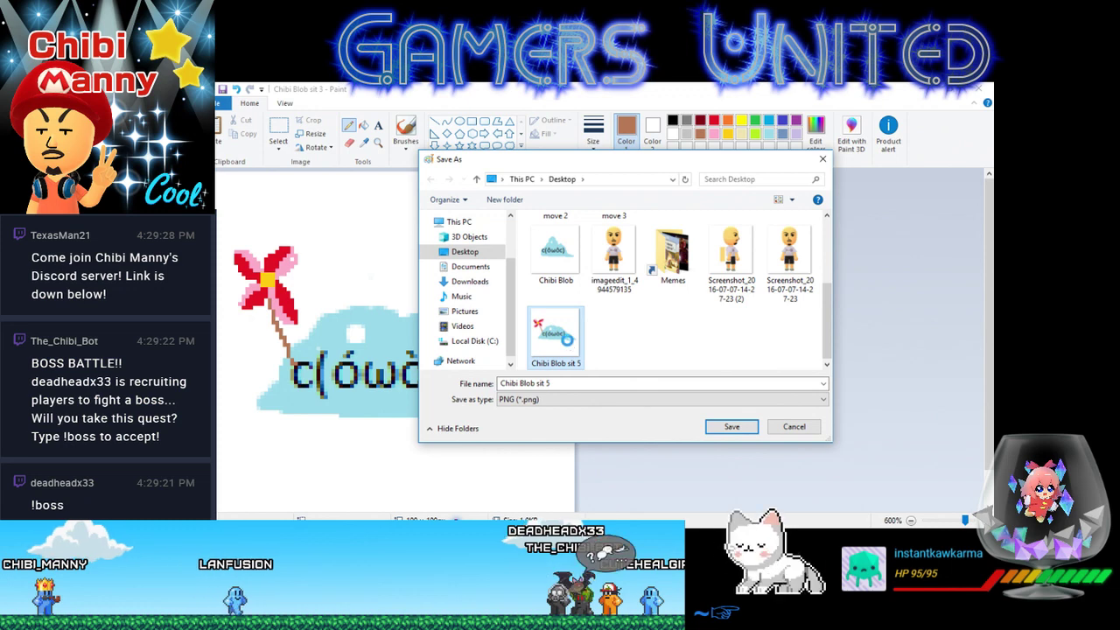
pyautogui.rightClick(567, 340)
pyautogui.click(612, 466)
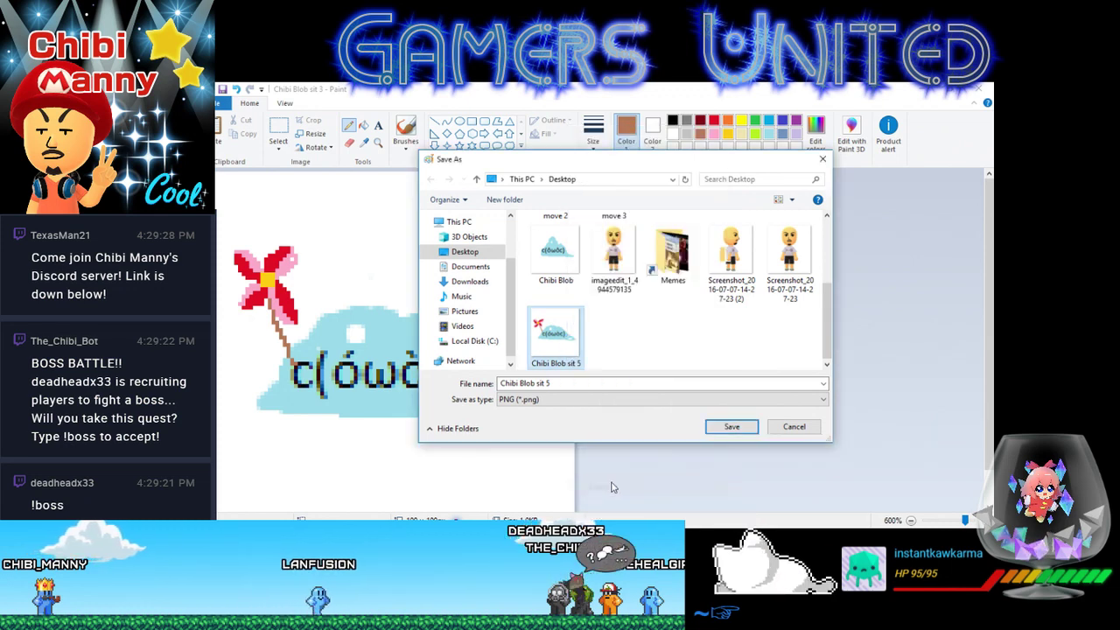
# - Change the file name's number to 4 and save the PNG as "Chibi Blob sit 4" on the Desktop
pyautogui.click(562, 383)
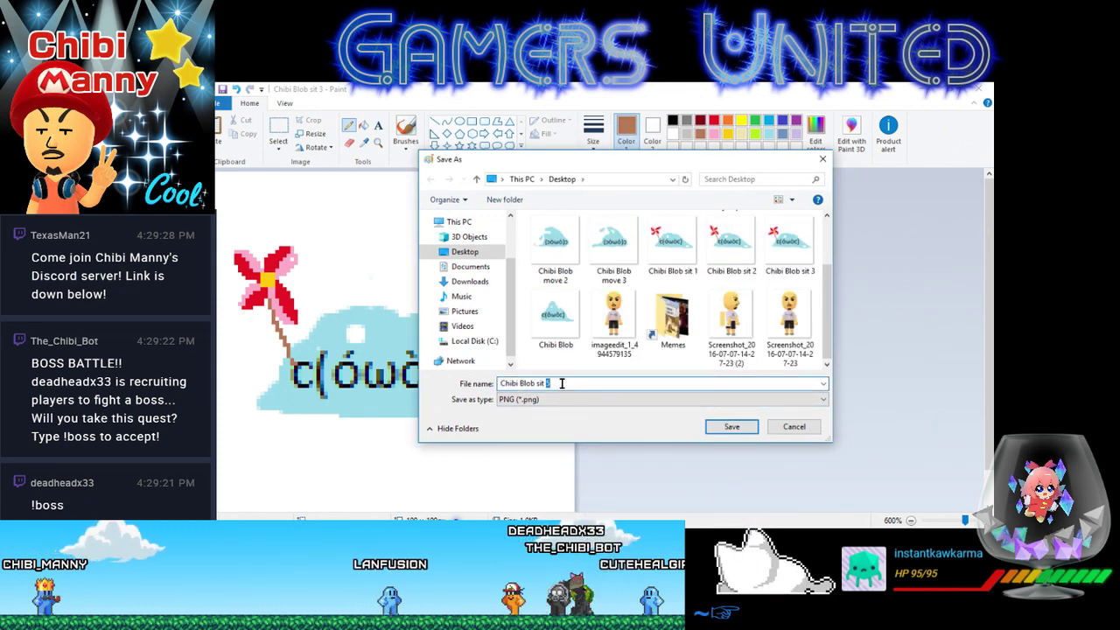
pyautogui.click(727, 427)
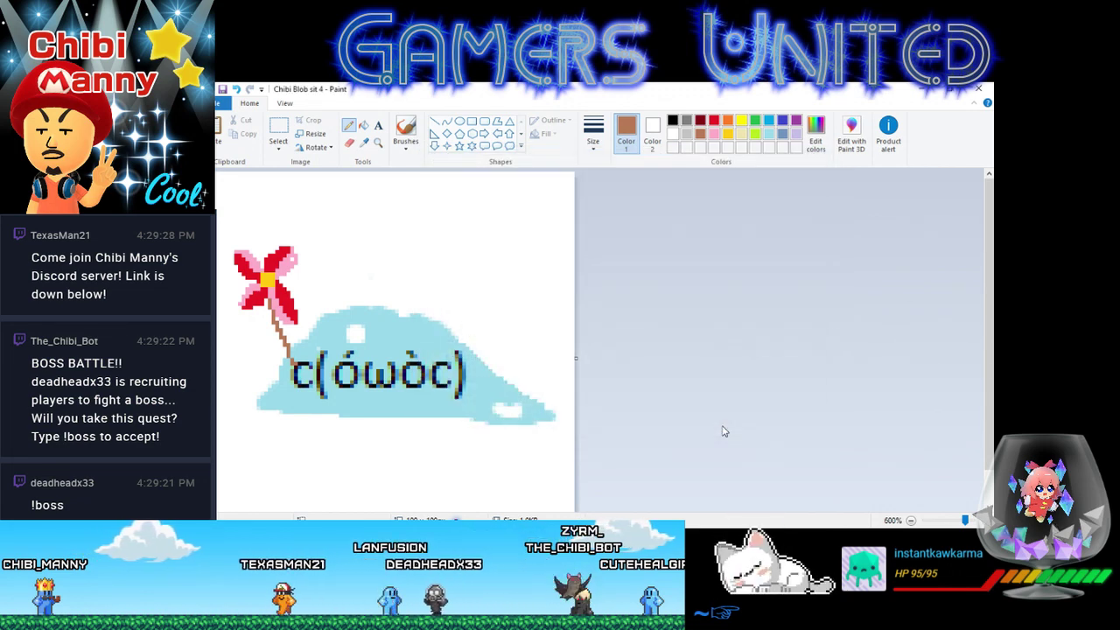
pyautogui.scroll(-1, 446, 310)
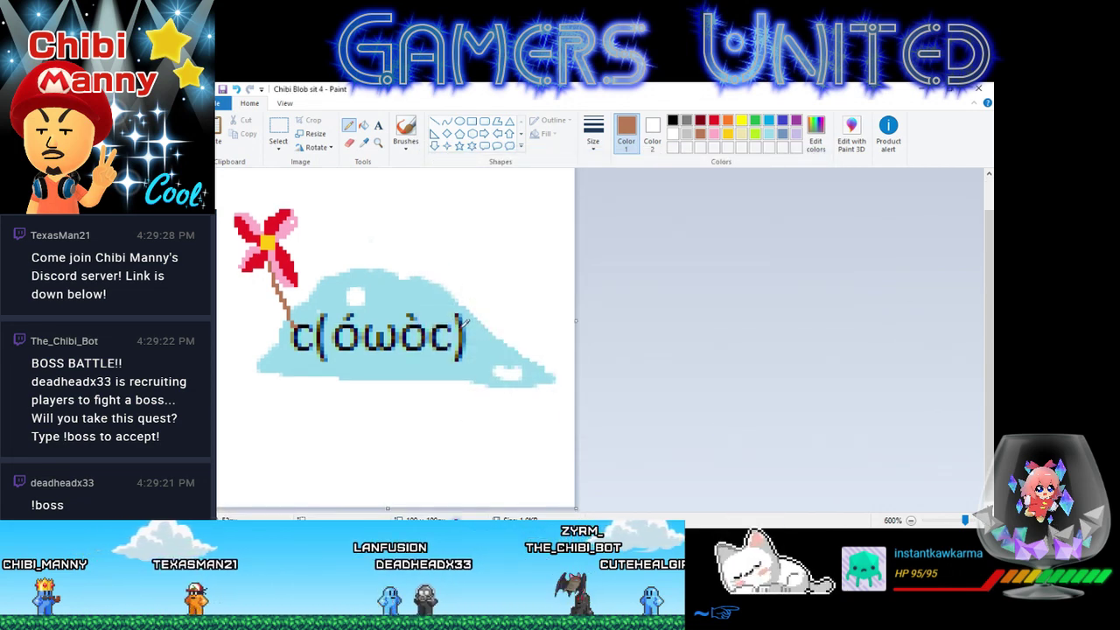
# - Switch to the Stream Avatars Docs in Chrome and examine the example spritesheets and their animation row layout
pyautogui.hotkey('alt', 'Tab')
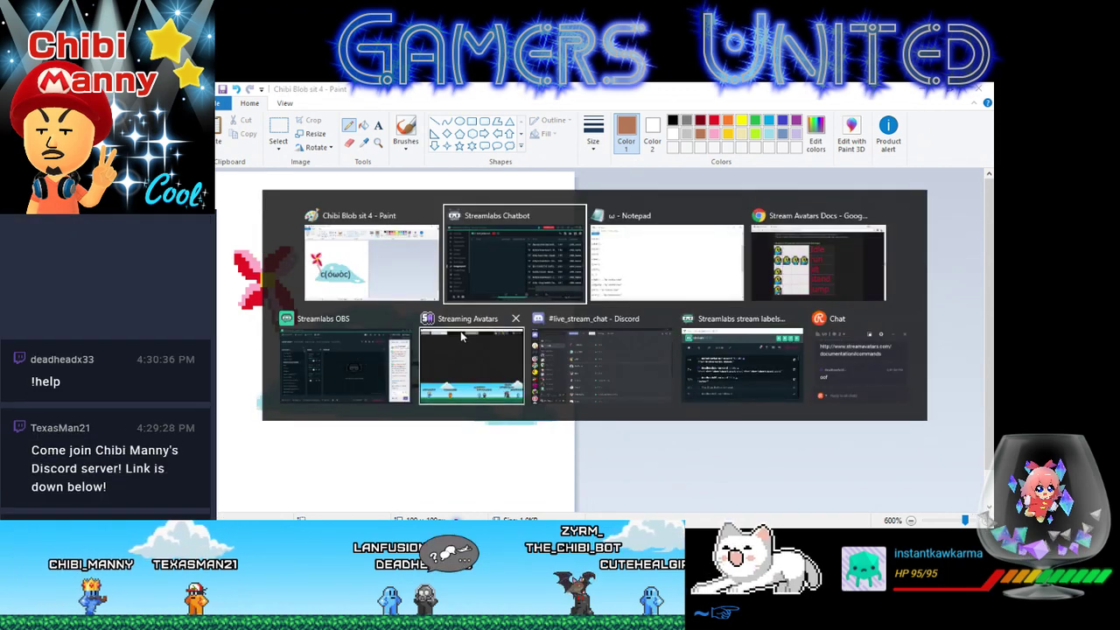
pyautogui.hotkey('alt', 'Tab')
pyautogui.hotkey('alt', 'Tab')
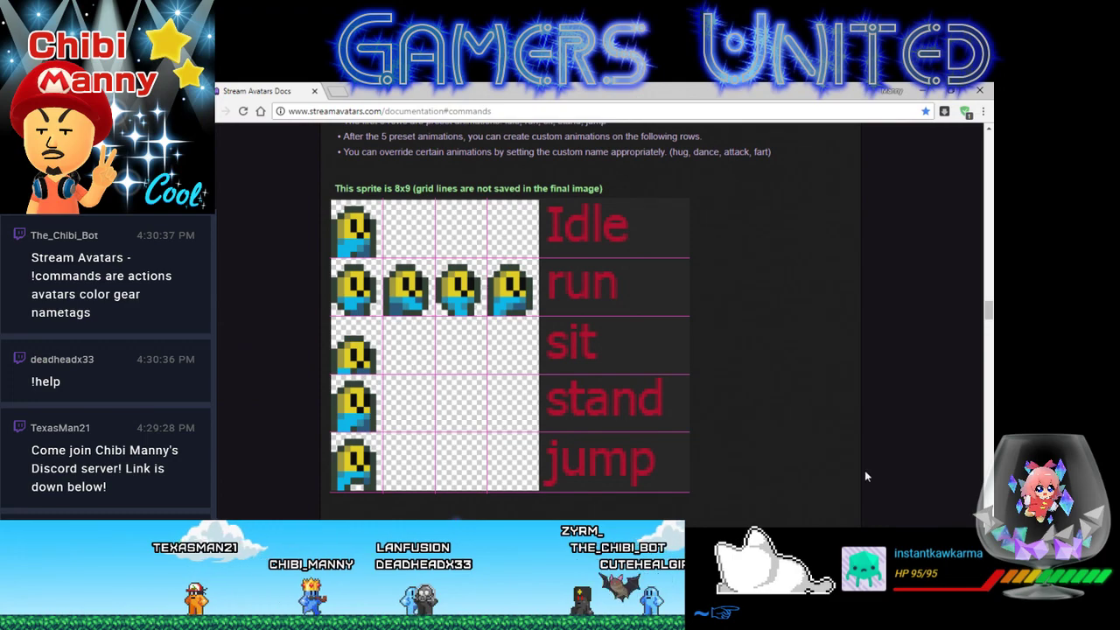
pyautogui.scroll(-8, 902, 440)
pyautogui.scroll(9, 902, 440)
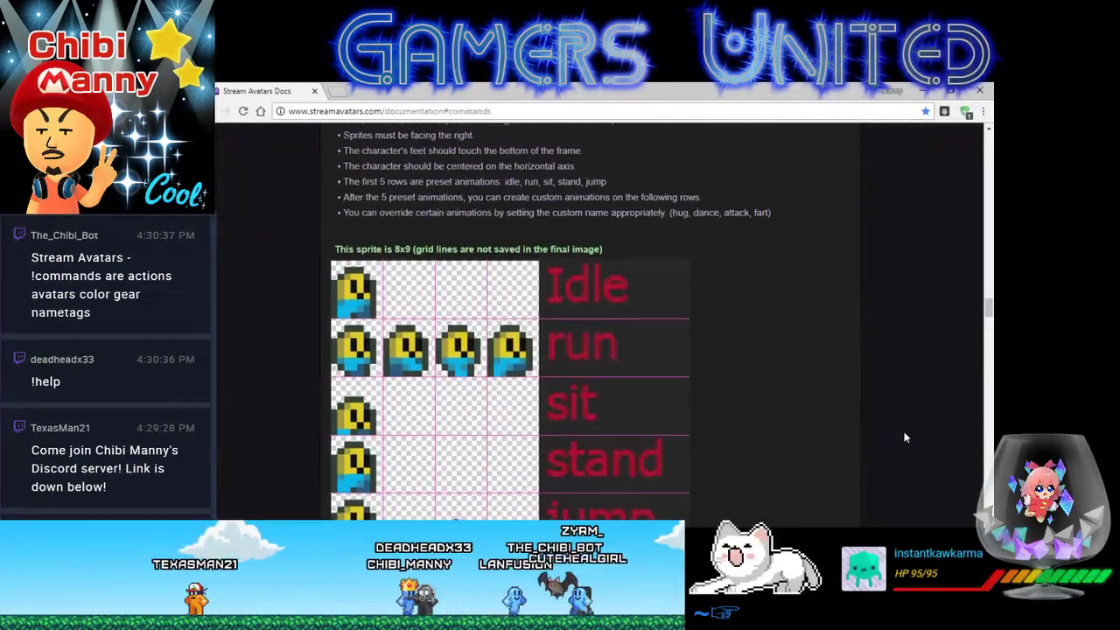
pyautogui.scroll(-5, 905, 437)
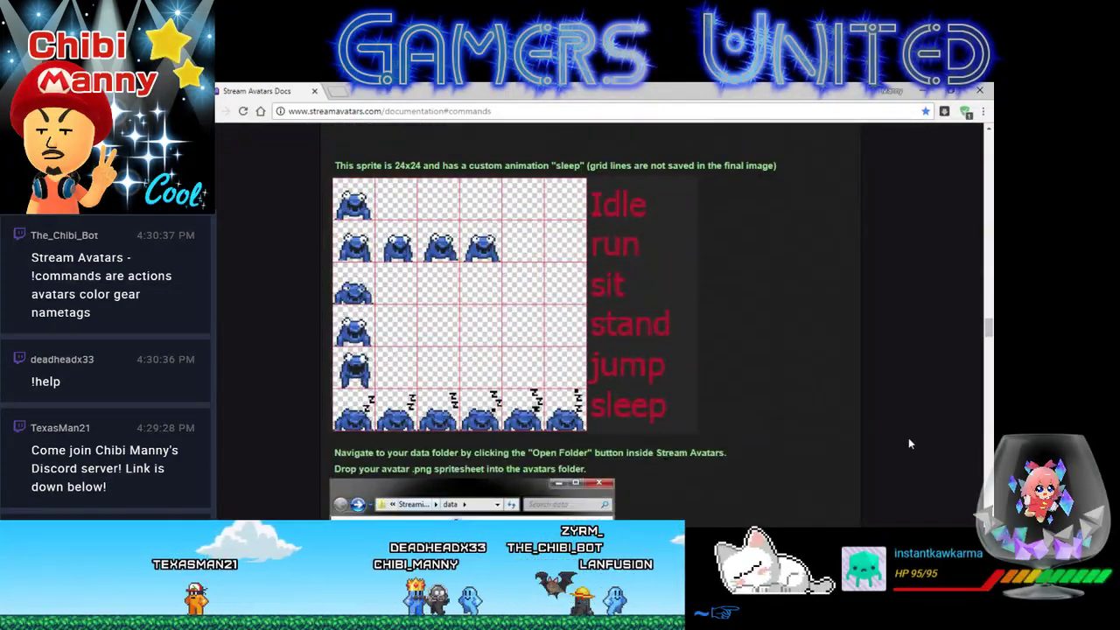
pyautogui.scroll(-5, 908, 437)
pyautogui.scroll(8, 909, 441)
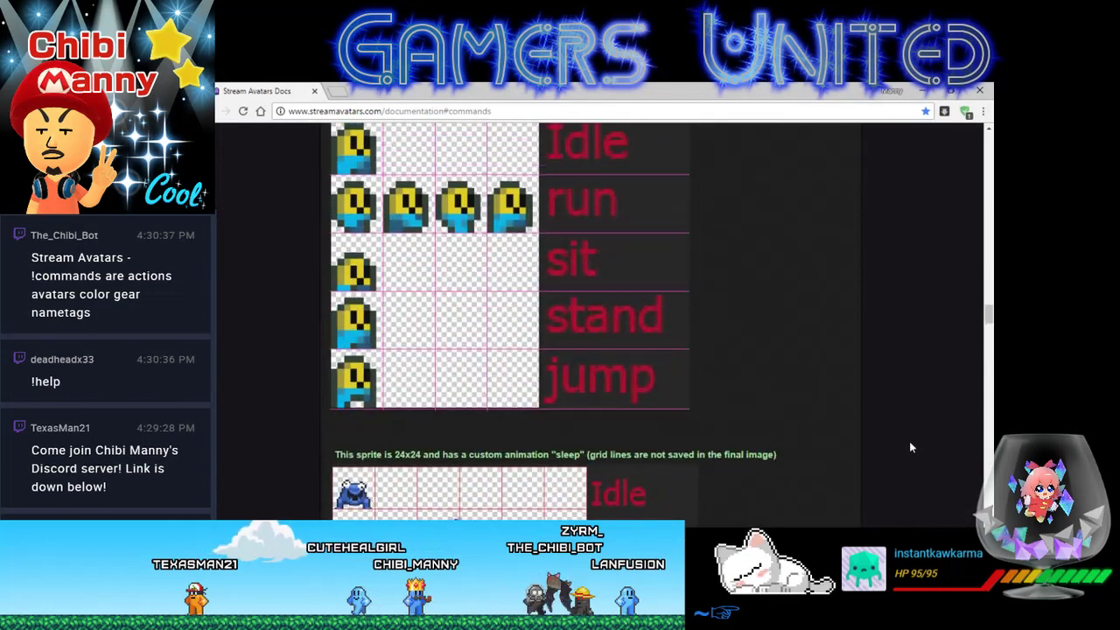
pyautogui.scroll(3, 909, 441)
pyautogui.hotkey('alt', 'Tab')
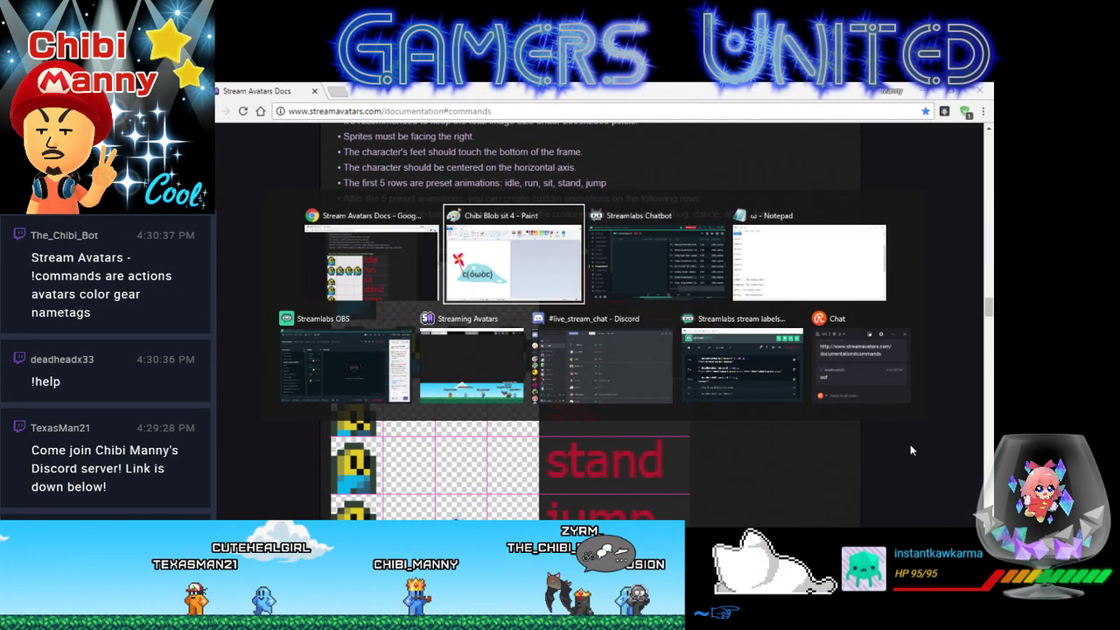
pyautogui.hotkey('alt', 'Tab')
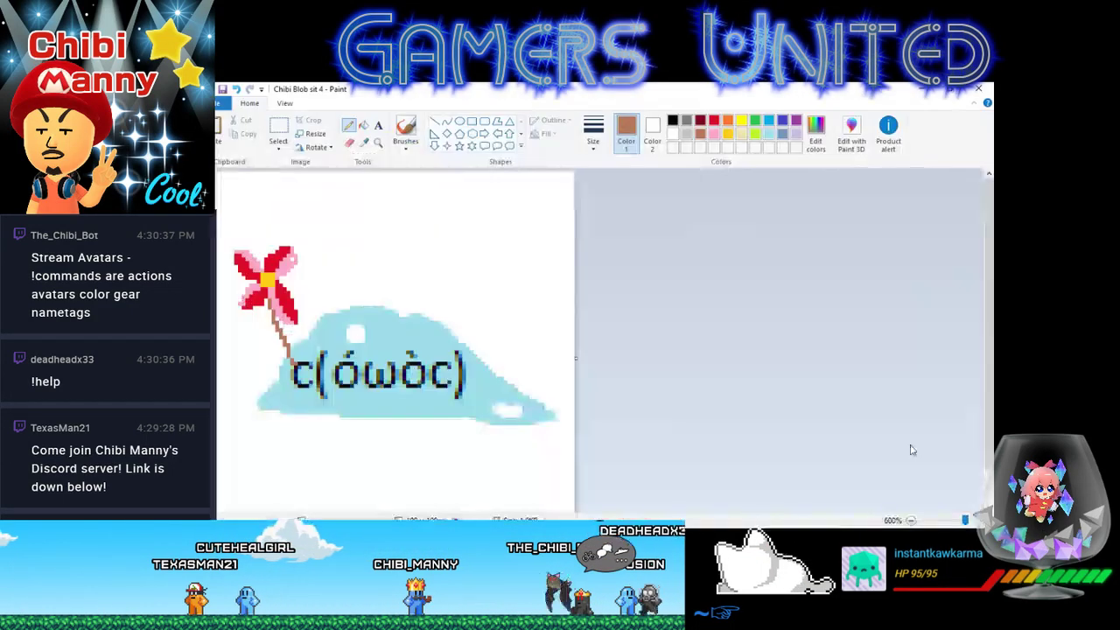
pyautogui.click(919, 92)
pyautogui.hotkey('alt', 'Tab')
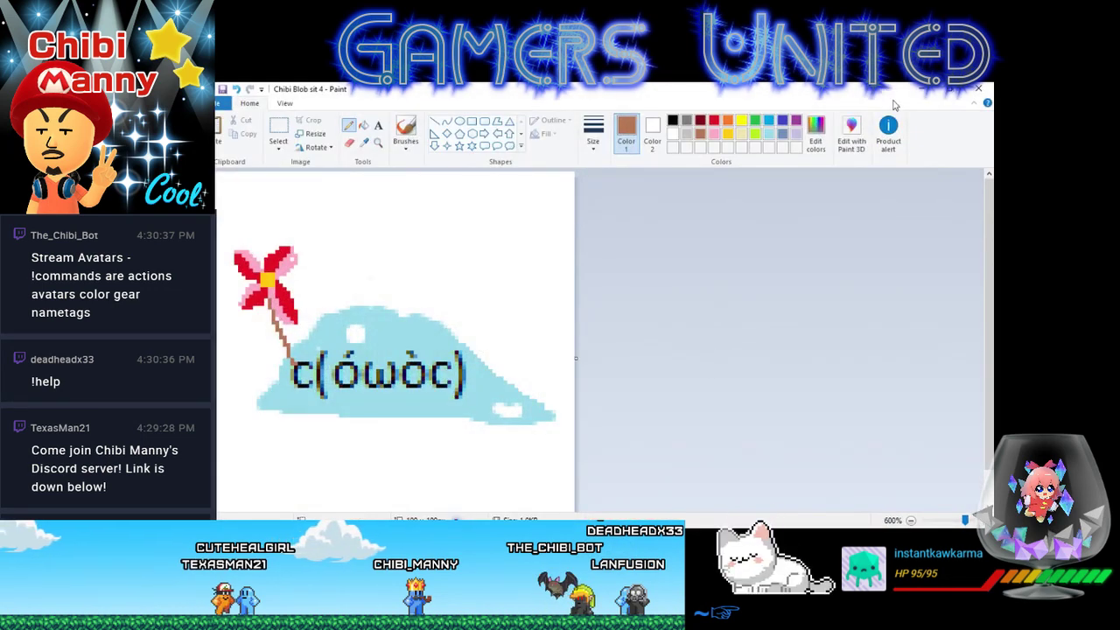
pyautogui.hotkey('alt', 'Tab')
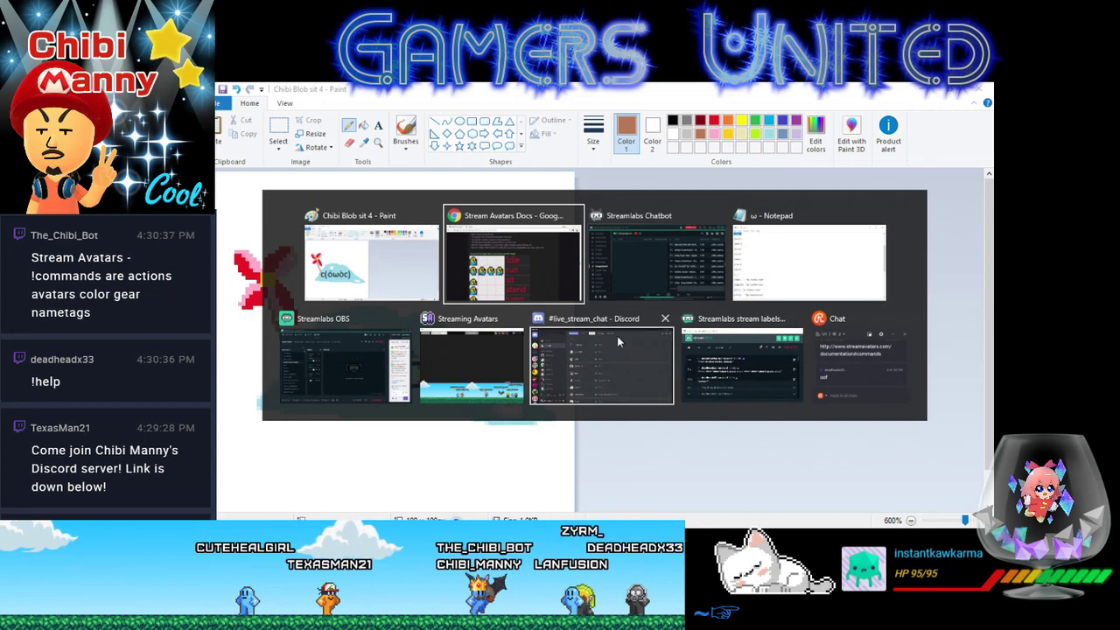
# - Switch to Chrome and load the LunaPic photo editor in a new tab
pyautogui.click(487, 242)
pyautogui.hotkey('ctrl', 't')
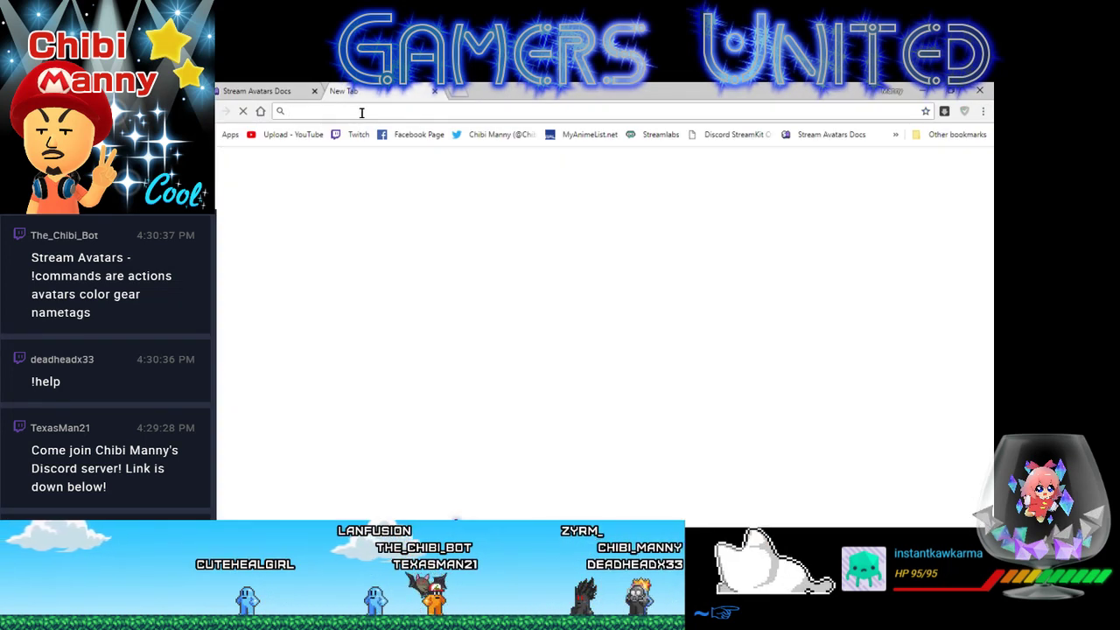
pyautogui.write('luna')
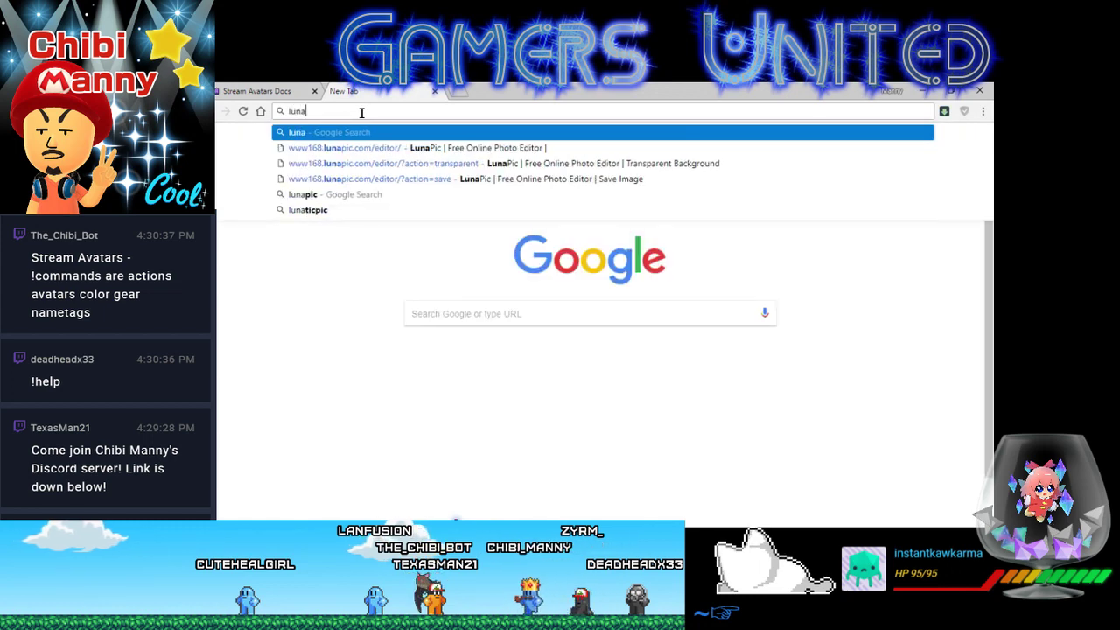
pyautogui.click(380, 147)
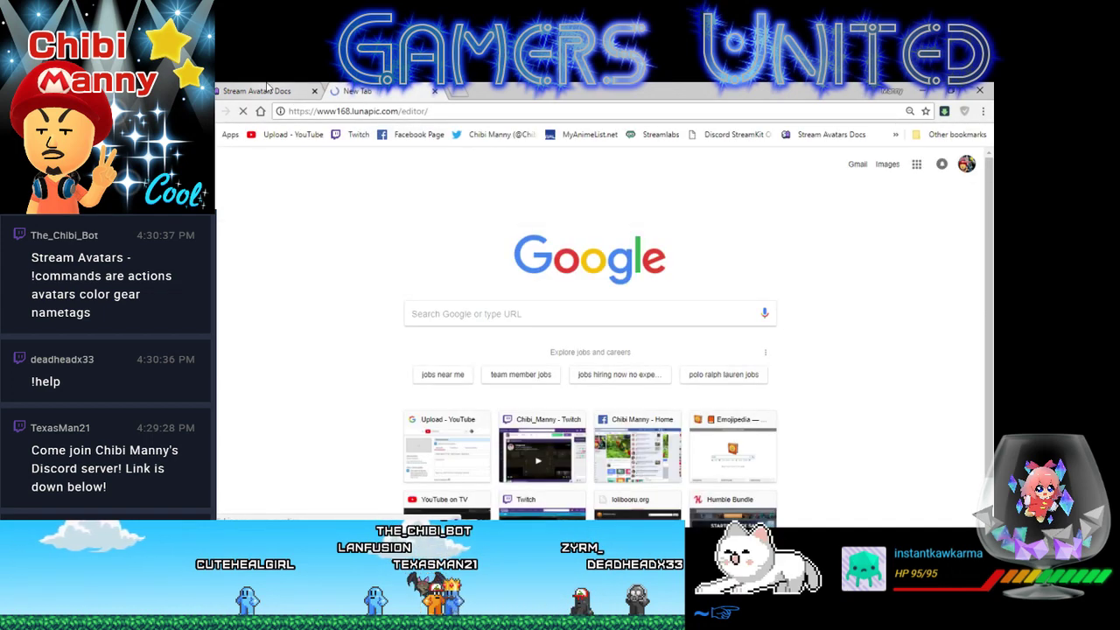
# - Review the Stream Avatars Docs on placing the spritesheet in the avatars folder and setting the frame size
pyautogui.click(272, 90)
pyautogui.scroll(-10, 378, 350)
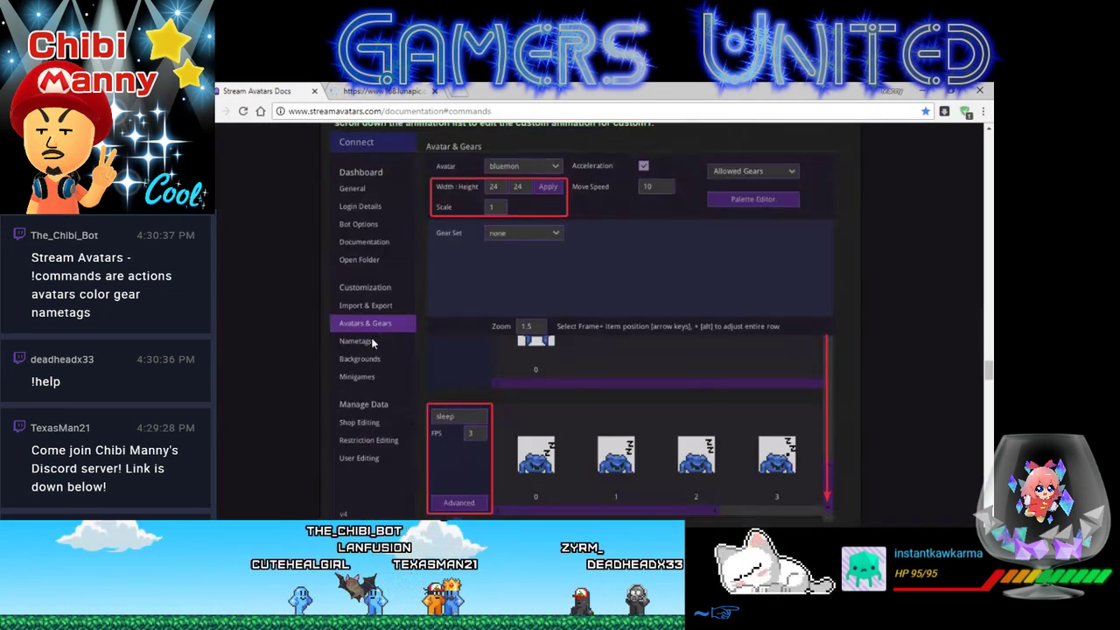
pyautogui.scroll(2, 478, 361)
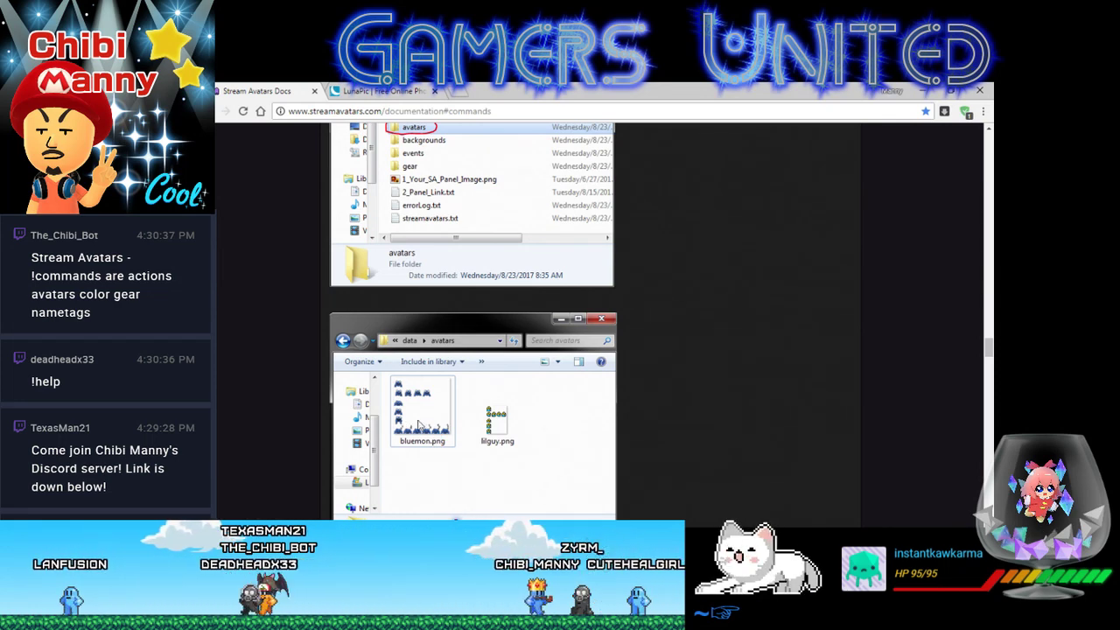
pyautogui.scroll(5, 517, 441)
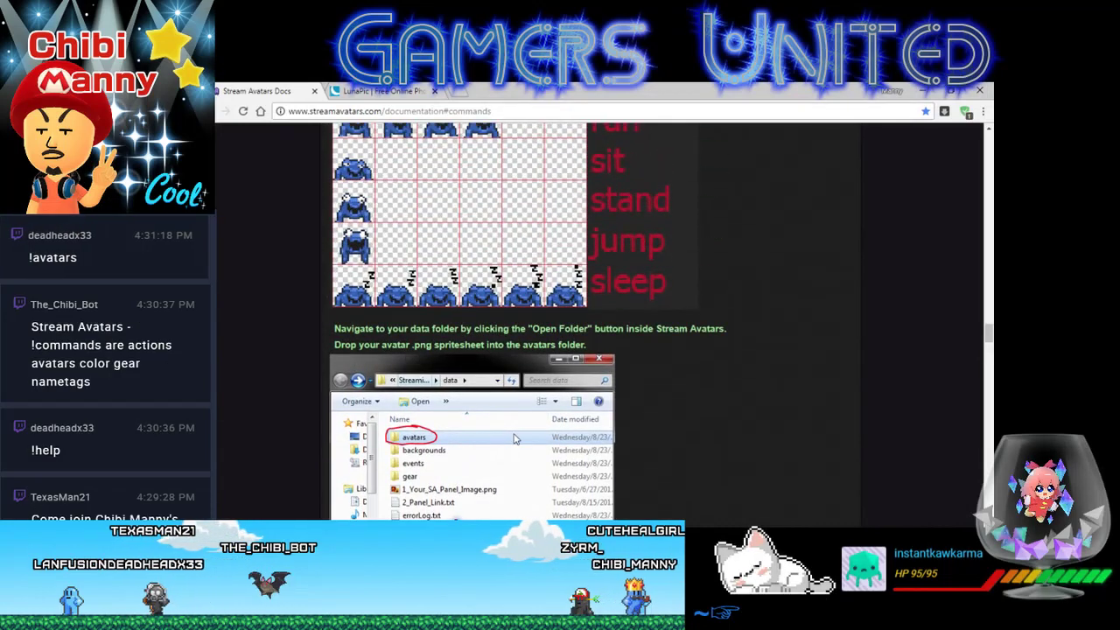
pyautogui.scroll(-1, 514, 440)
pyautogui.scroll(-5, 514, 440)
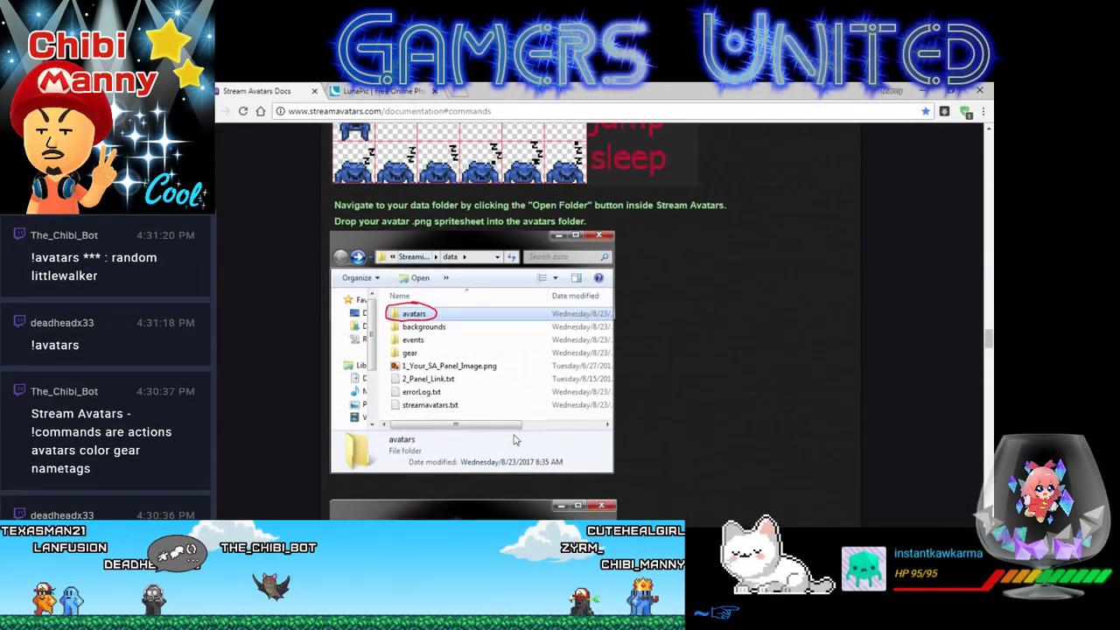
pyautogui.scroll(-3, 515, 439)
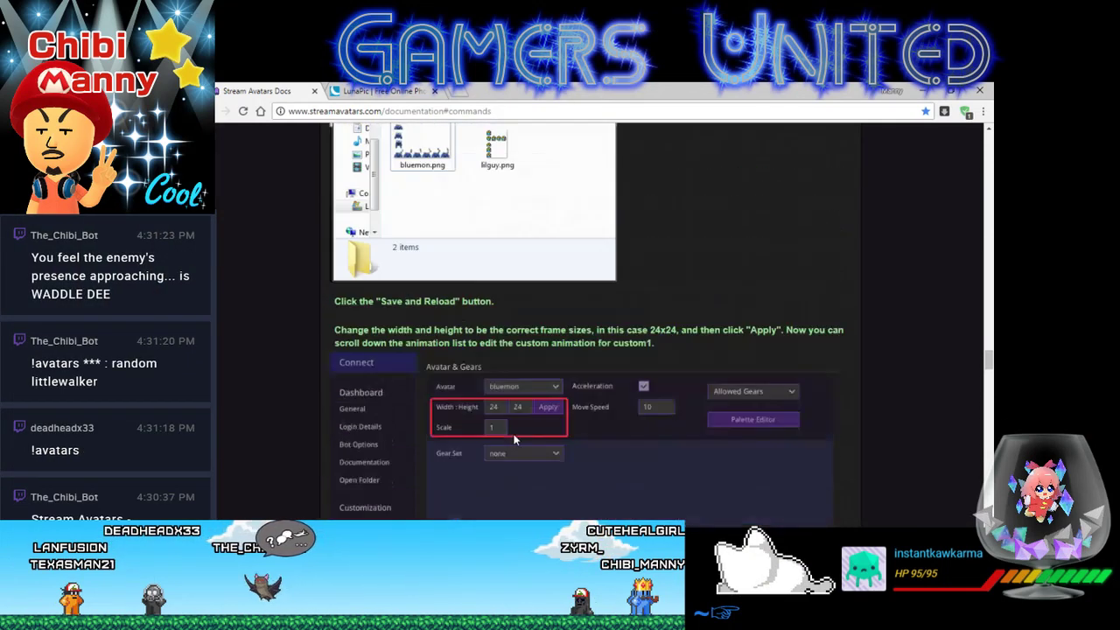
pyautogui.scroll(6, 515, 440)
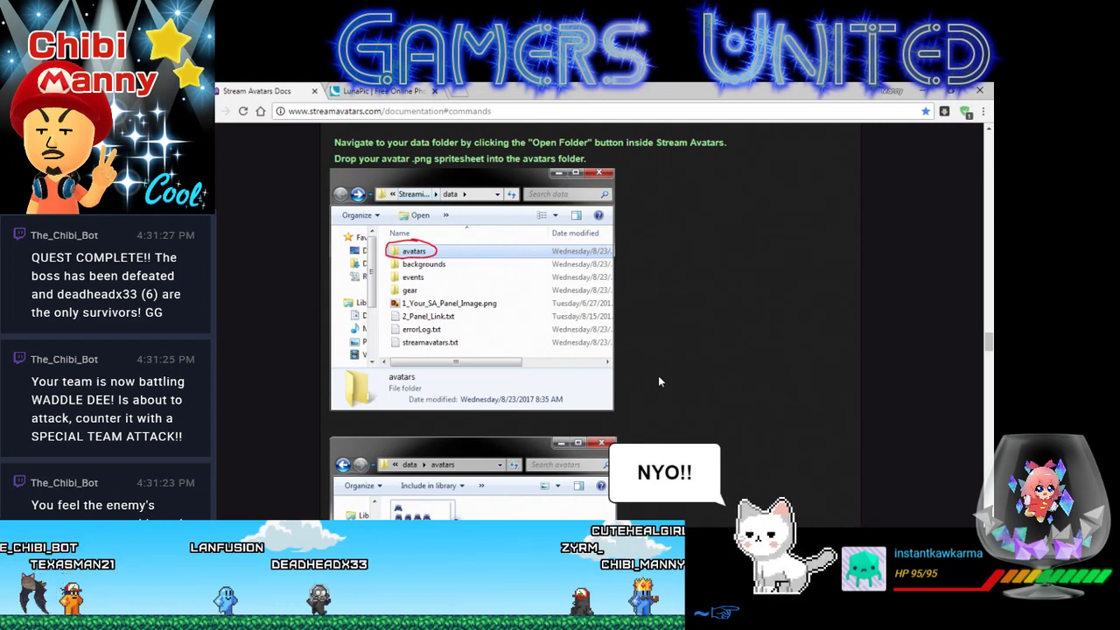
# - Return to LunaPic and bring up the file chooser for the photo to edit
pyautogui.hotkey('ctrl', 'Tab')
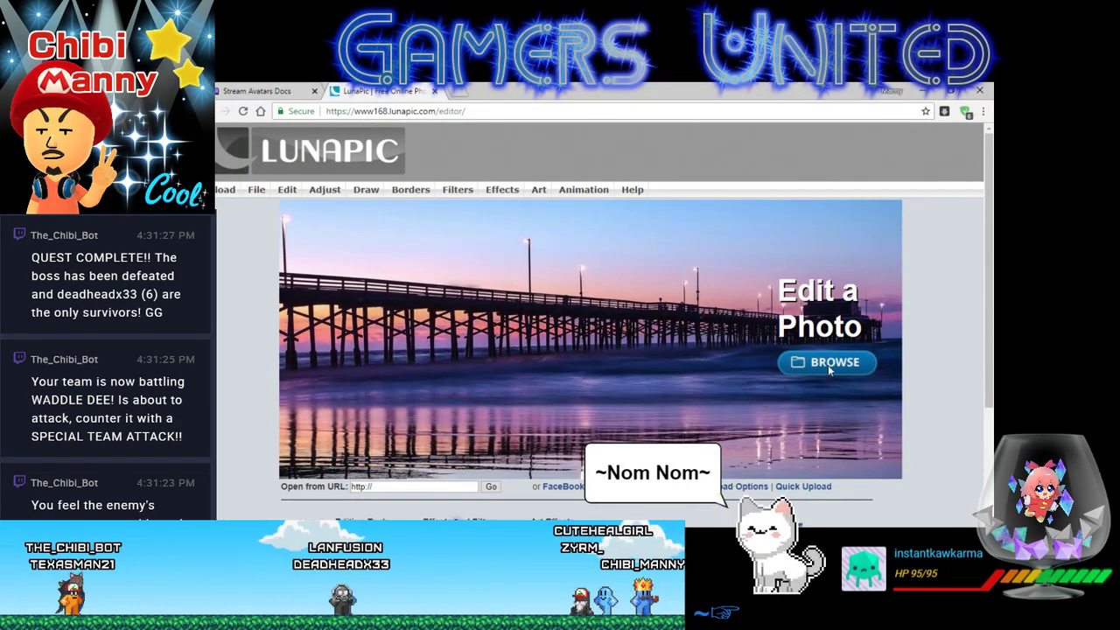
pyautogui.click(829, 362)
pyautogui.click(590, 358)
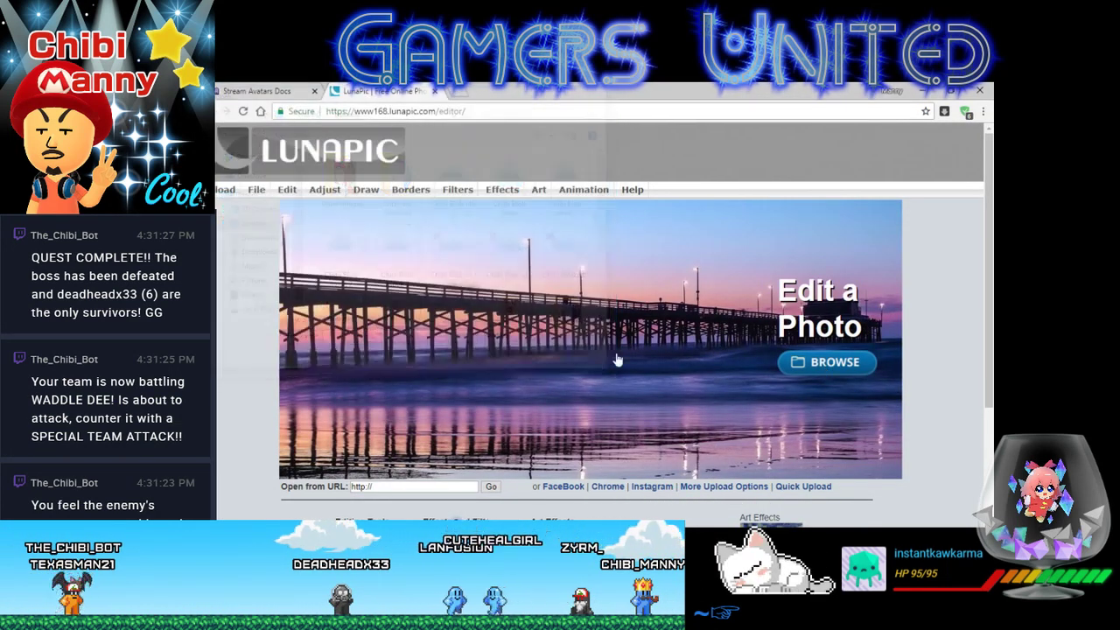
pyautogui.click(855, 377)
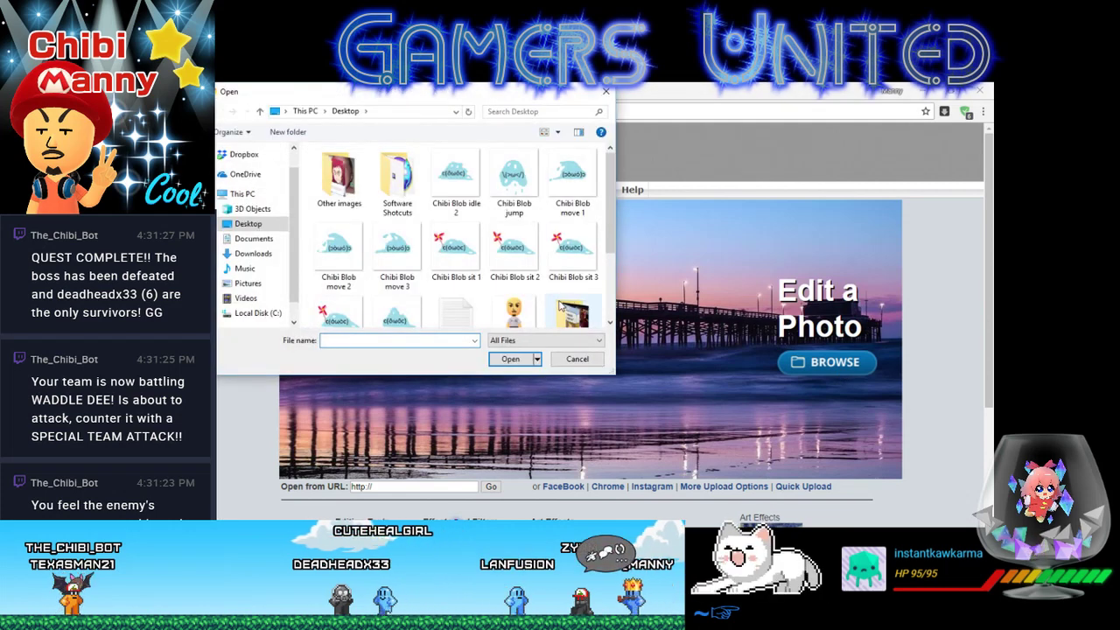
# - Create a new folder named Chibi Blob on the Desktop from within the file chooser
pyautogui.rightClick(306, 275)
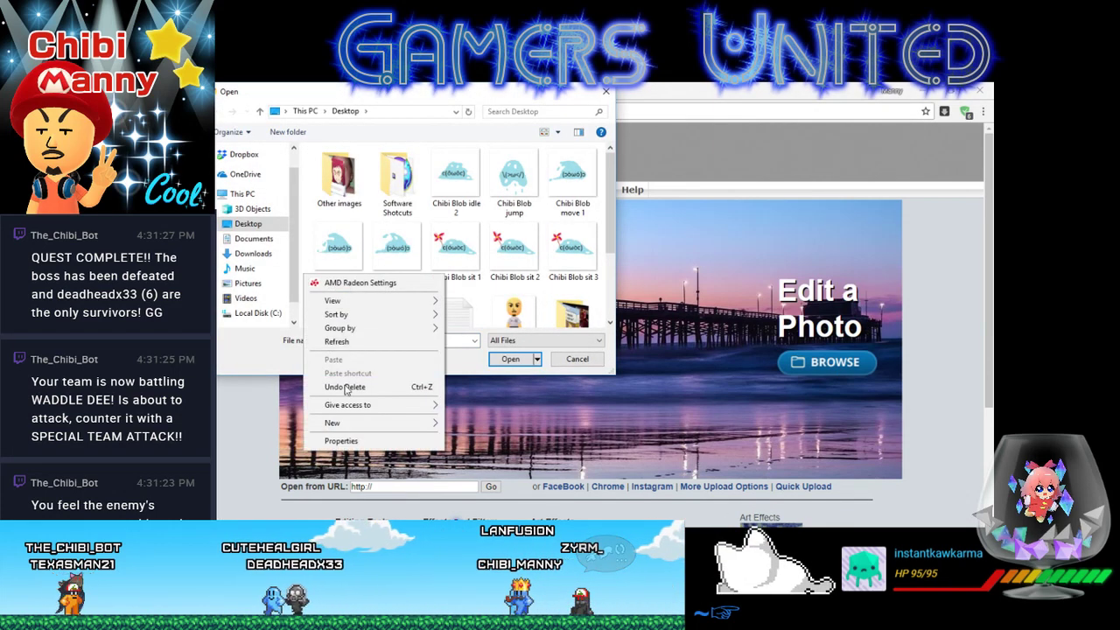
pyautogui.moveTo(348, 423)
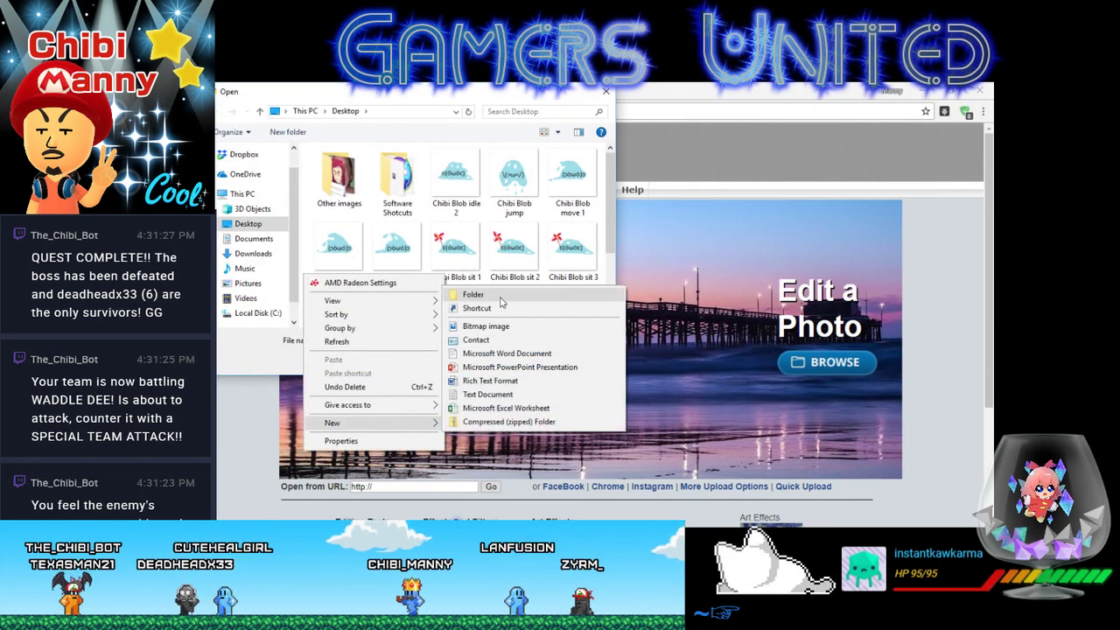
pyautogui.click(490, 290)
pyautogui.write('Ch')
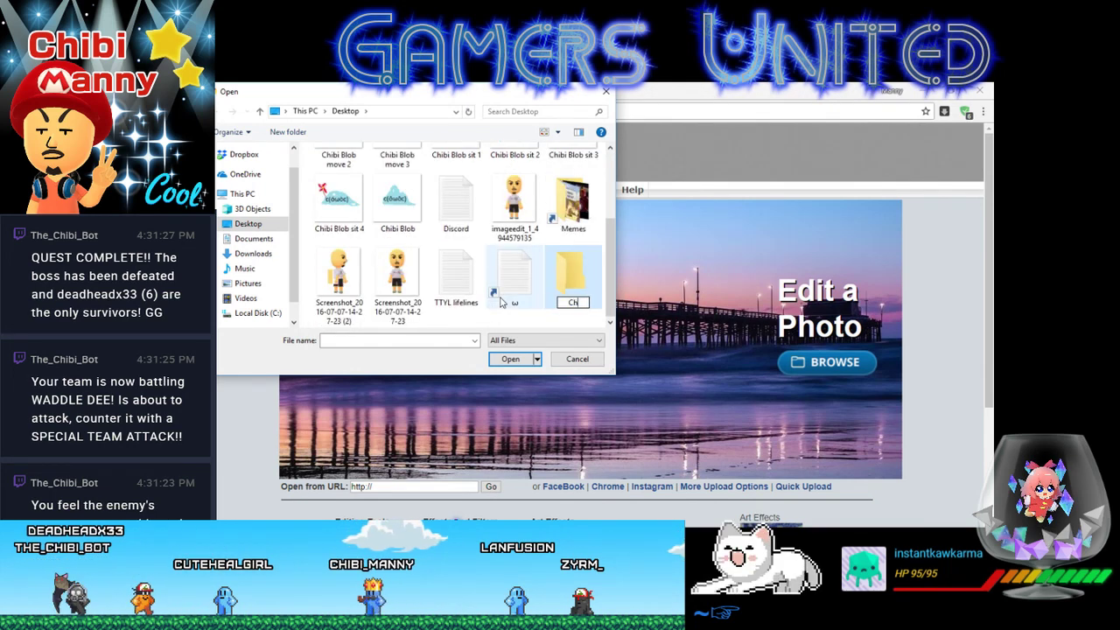
pyautogui.write('ibi Blob')
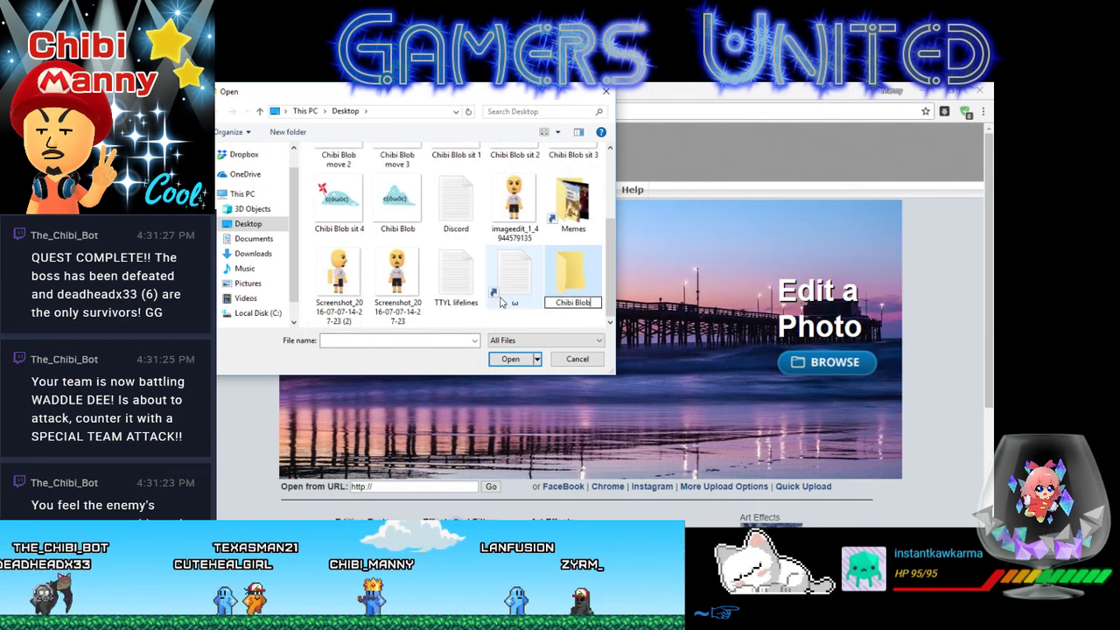
pyautogui.click(306, 300)
# - Rename the Chibi Blob image on the Desktop as Chibi Blob Idle 1 and upload it to the editor
pyautogui.scroll(3, 305, 299)
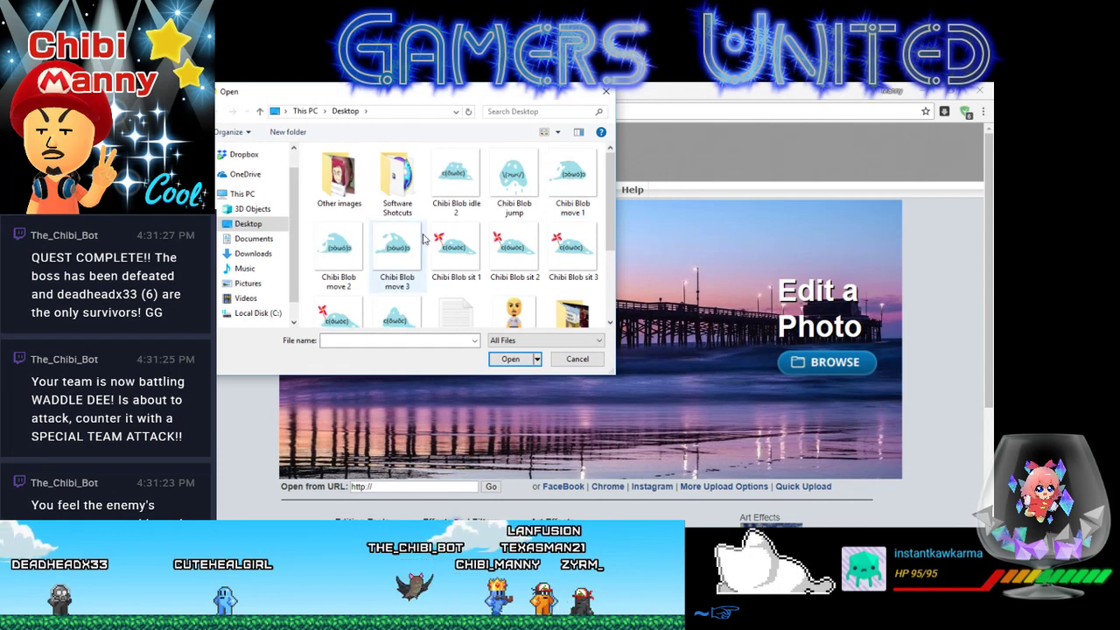
pyautogui.scroll(-1, 433, 253)
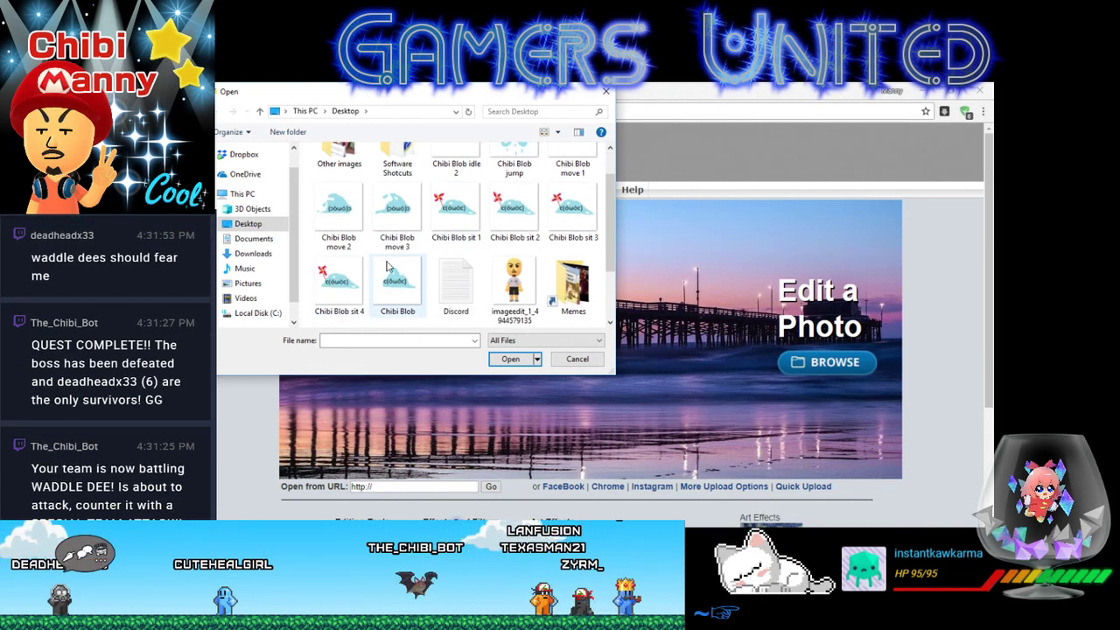
pyautogui.scroll(1, 455, 252)
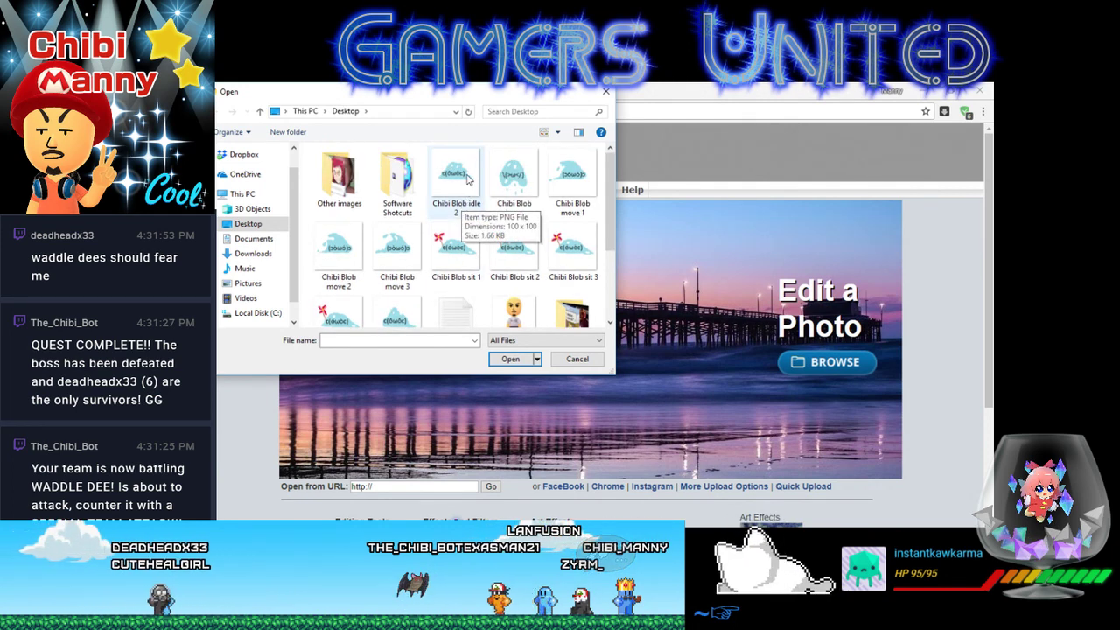
pyautogui.scroll(-1, 371, 264)
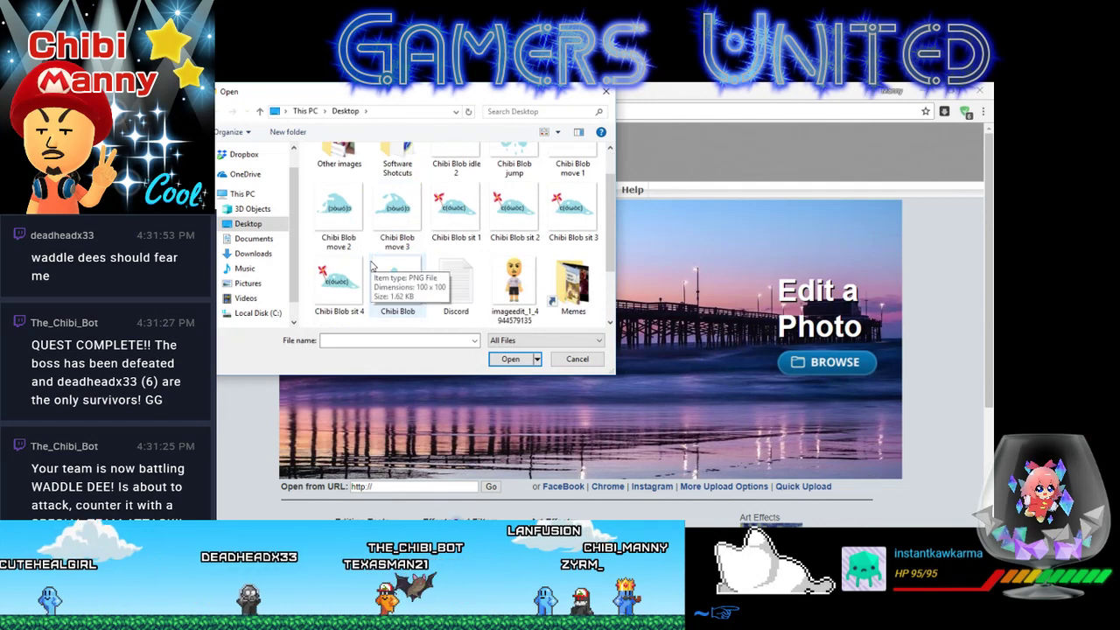
pyautogui.scroll(-2, 371, 264)
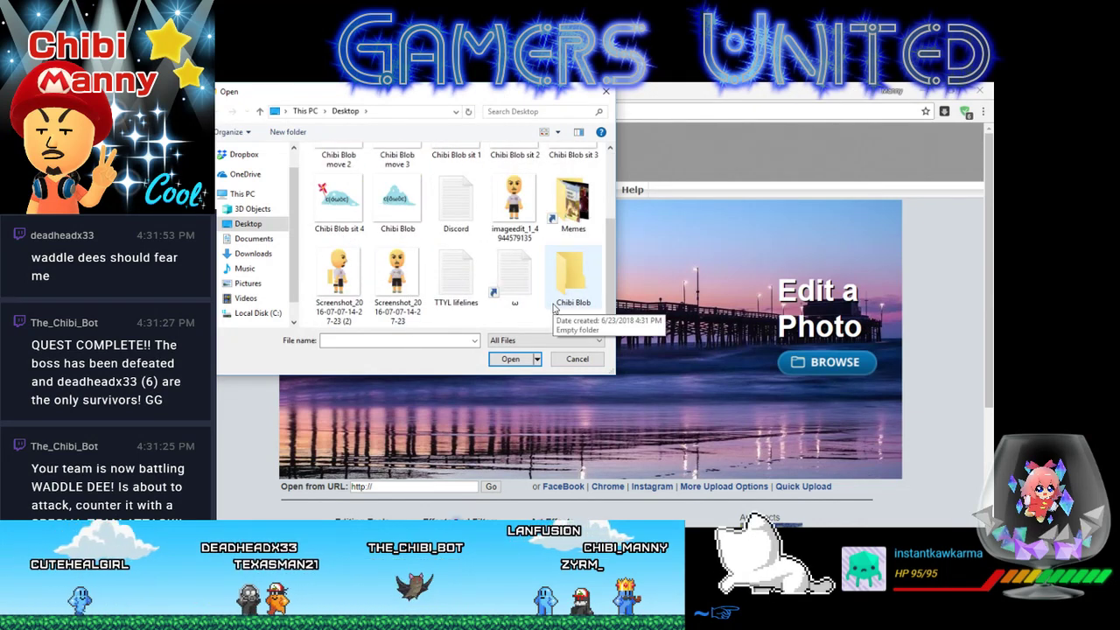
pyautogui.scroll(3, 554, 307)
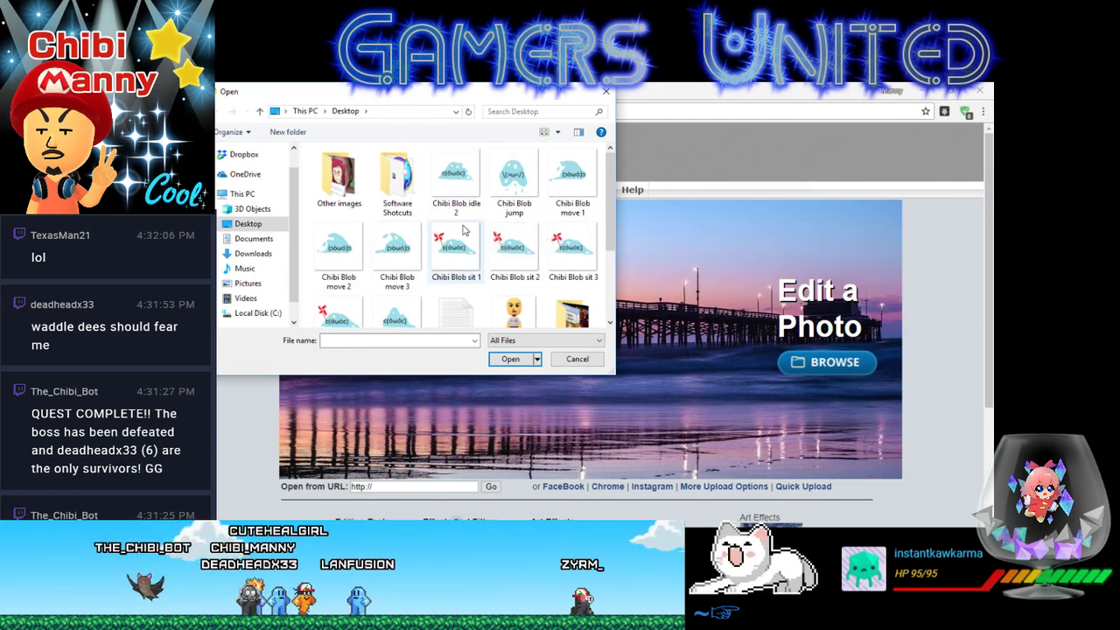
pyautogui.scroll(-1, 588, 270)
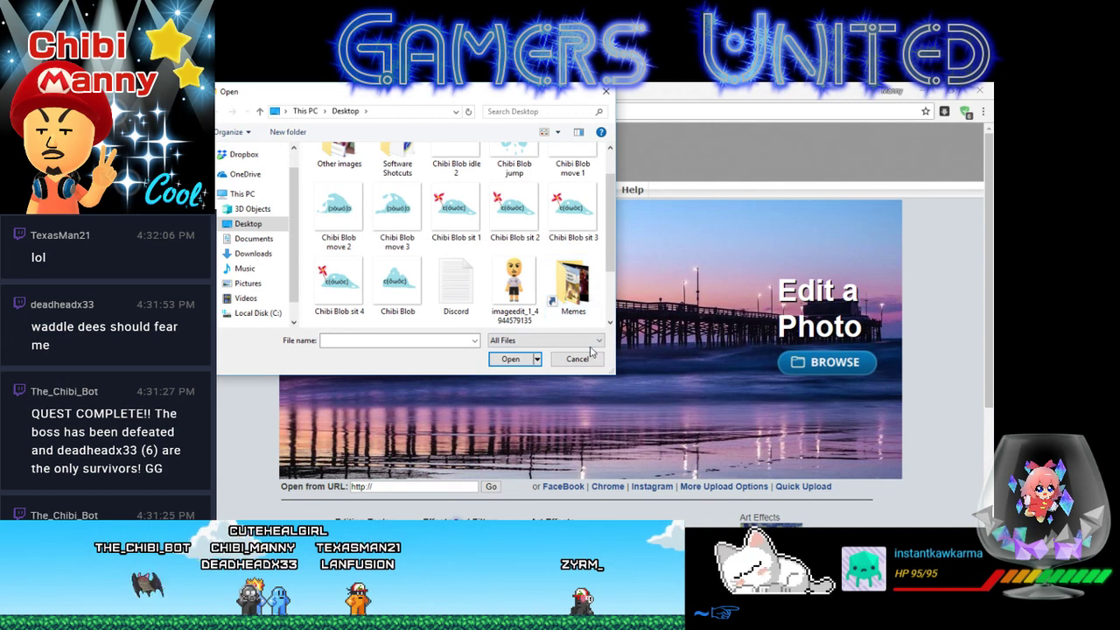
pyautogui.click(409, 309)
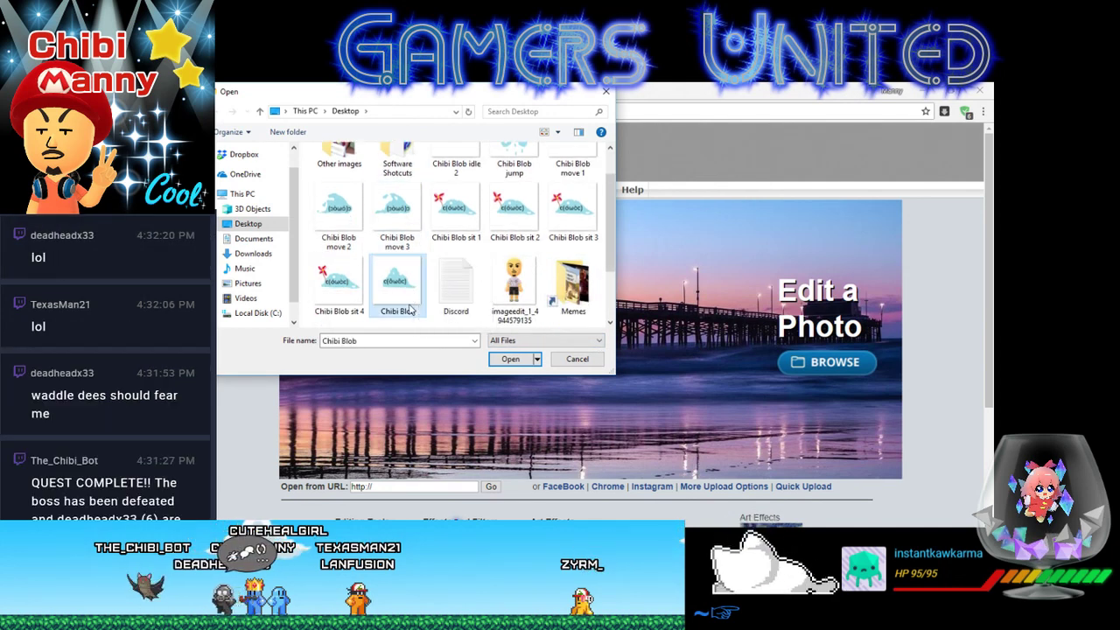
pyautogui.rightClick(410, 315)
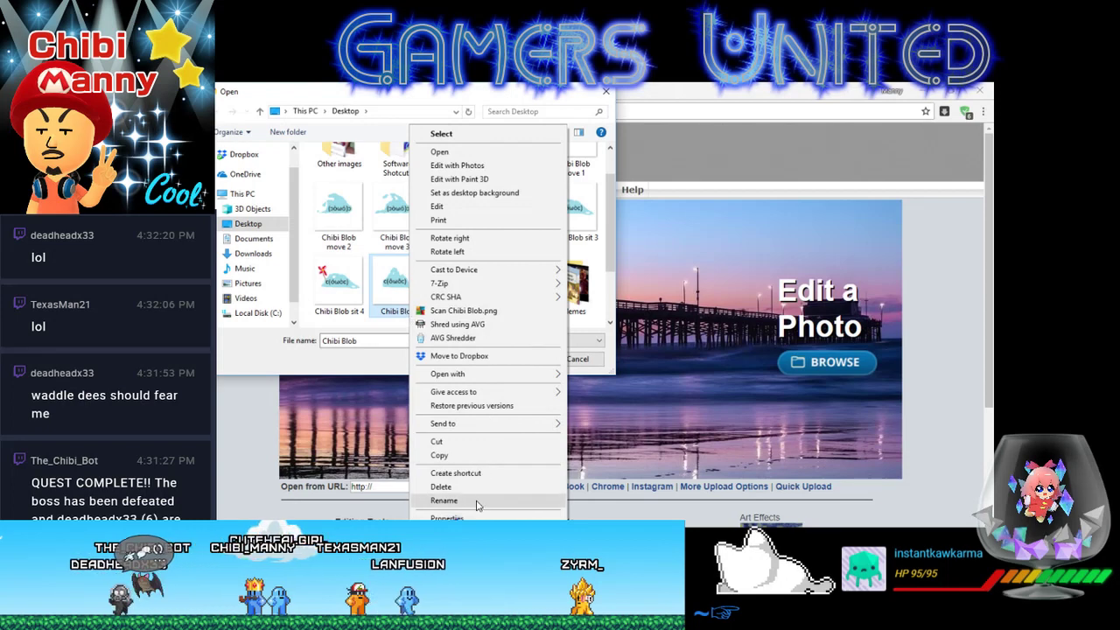
pyautogui.click(443, 500)
pyautogui.click(418, 310)
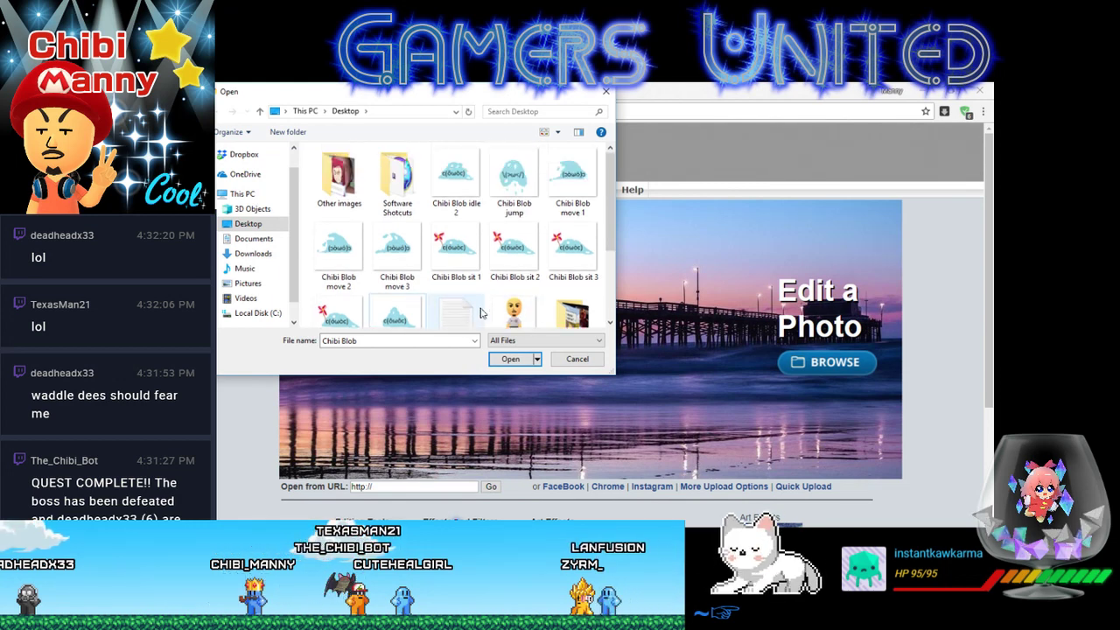
pyautogui.click(416, 313)
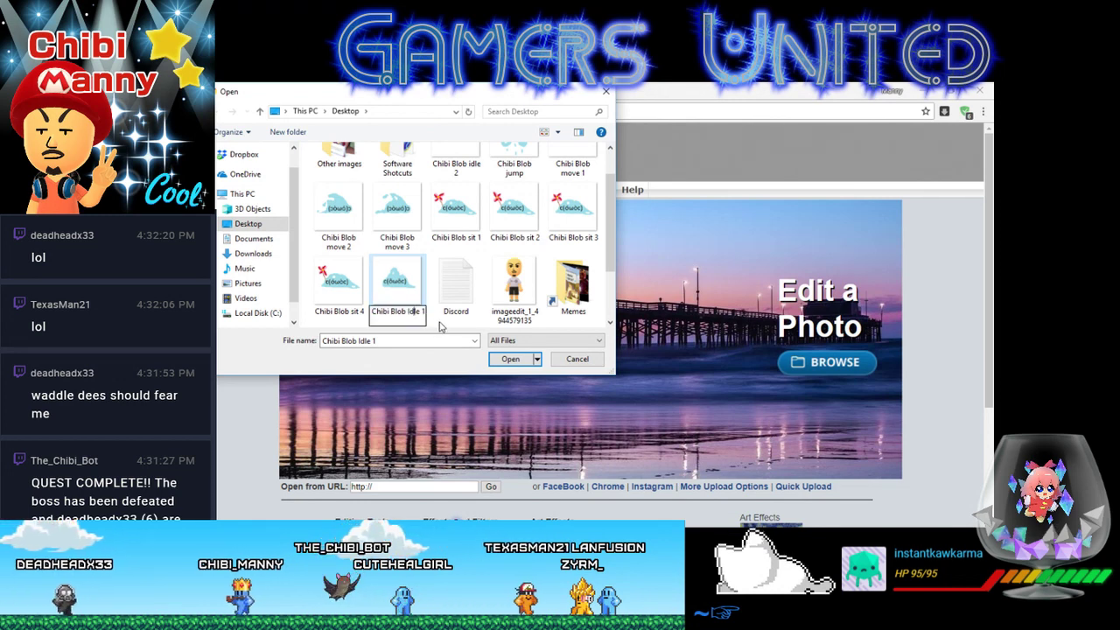
pyautogui.press('Escape')
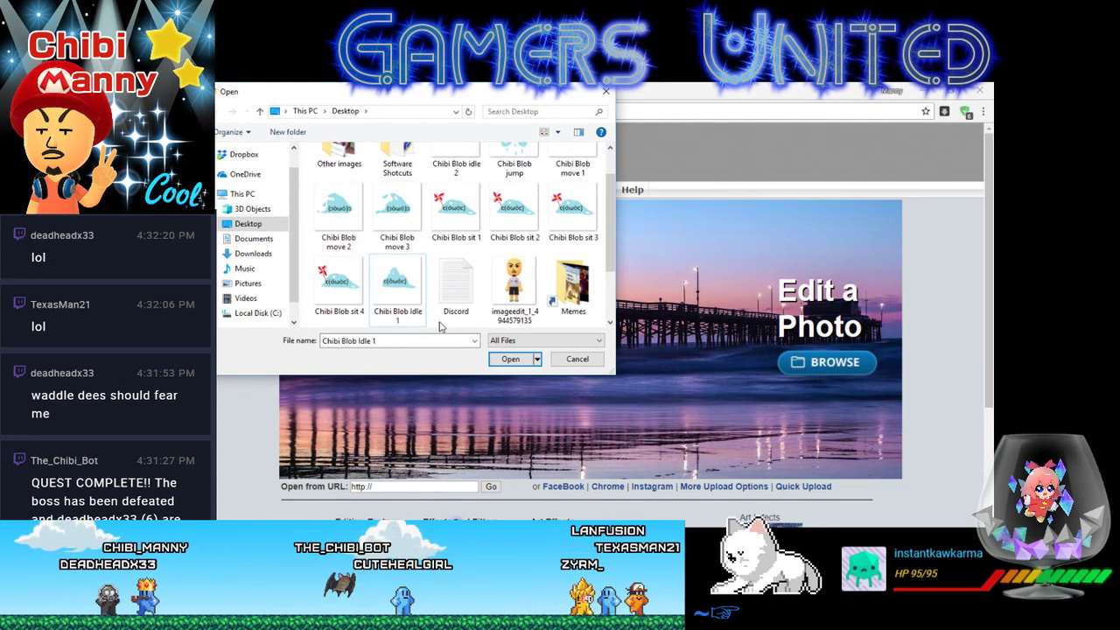
pyautogui.doubleClick(397, 284)
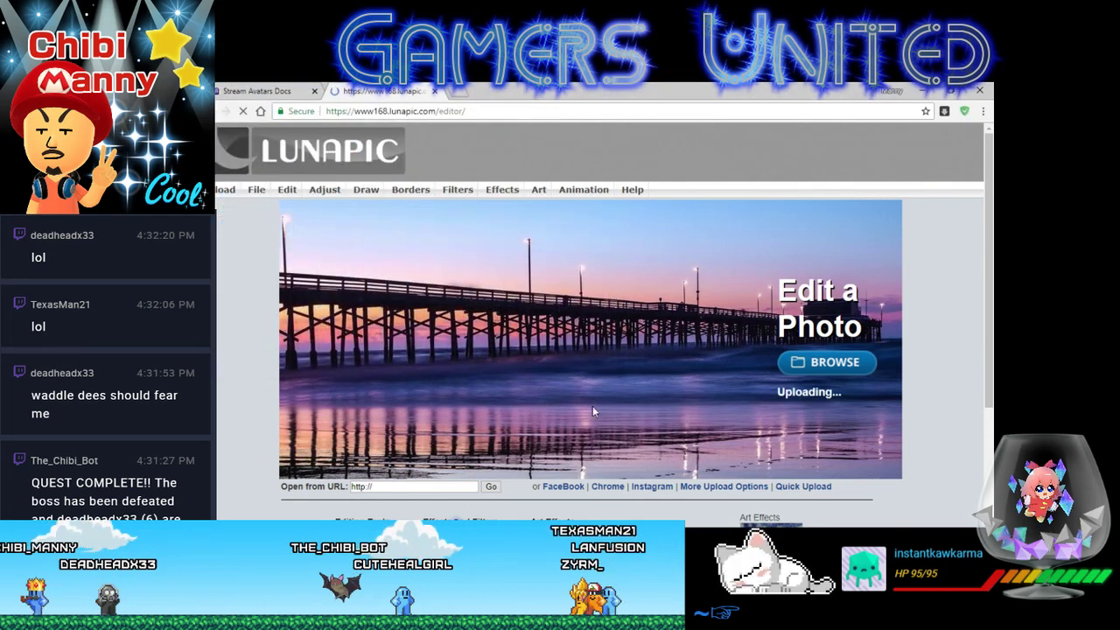
# - Make the first idle frame's background transparent and save it as a PNG named idle 1 in the Chibi Blob folder
pyautogui.moveTo(286, 186)
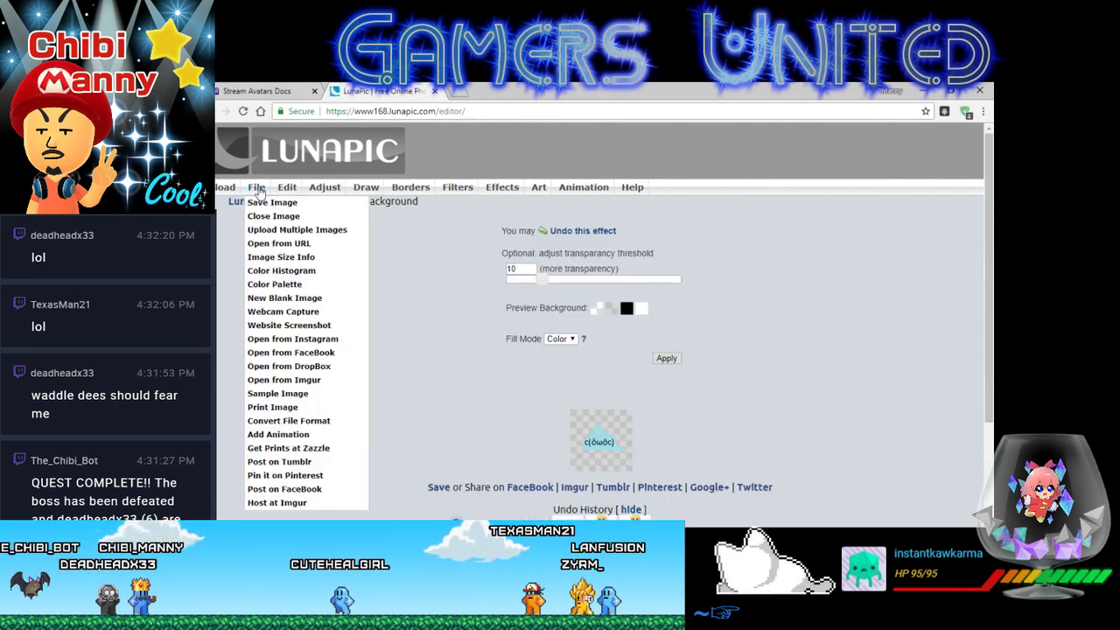
pyautogui.click(269, 202)
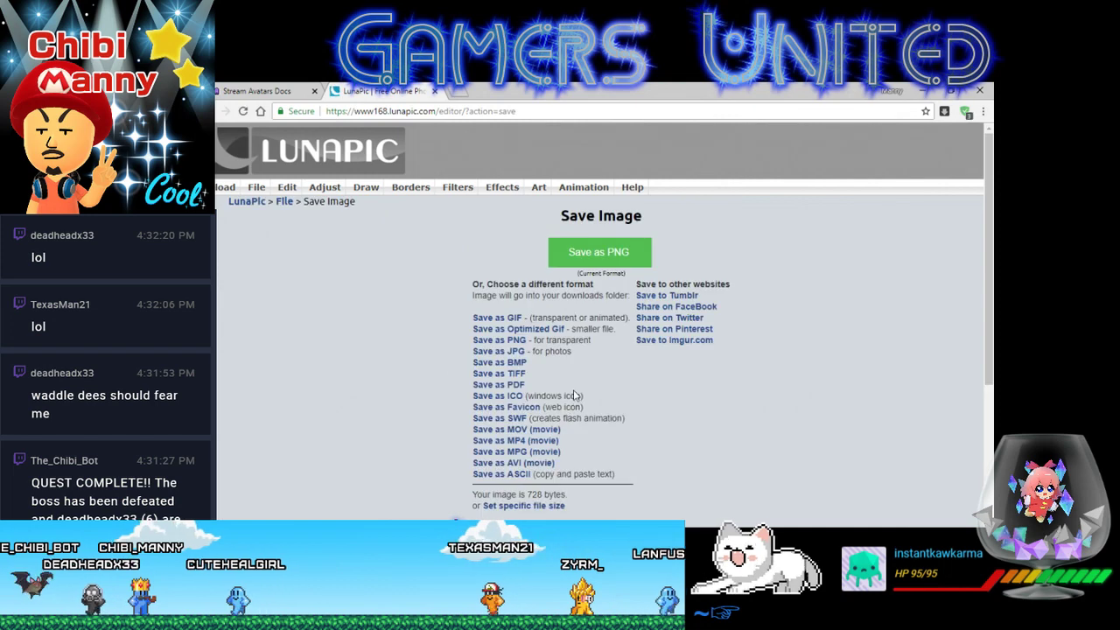
pyautogui.click(514, 343)
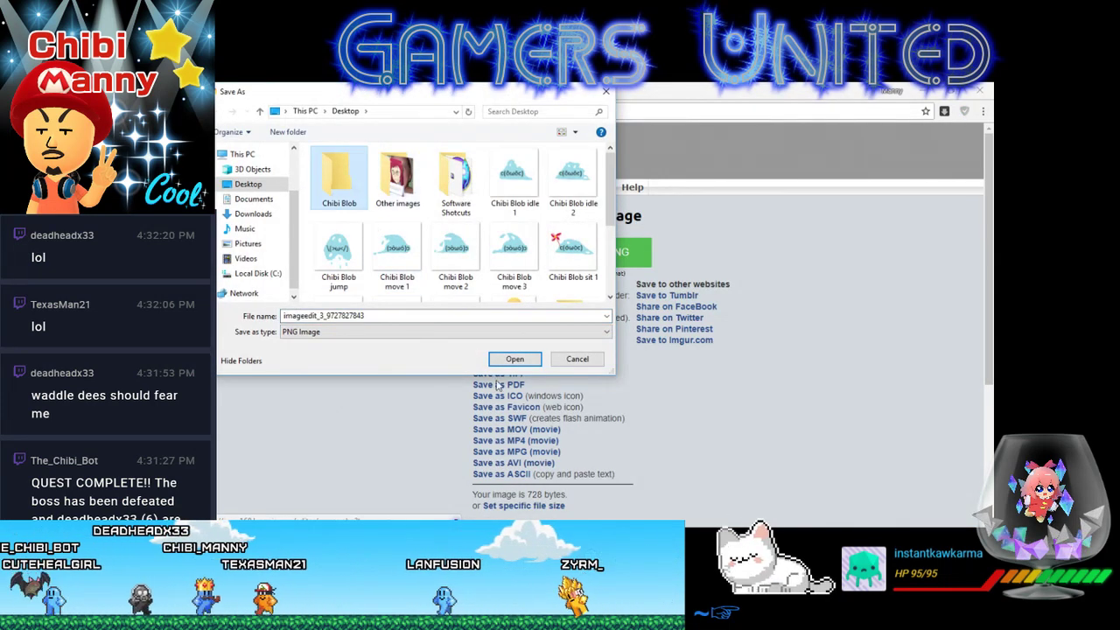
pyautogui.doubleClick(339, 175)
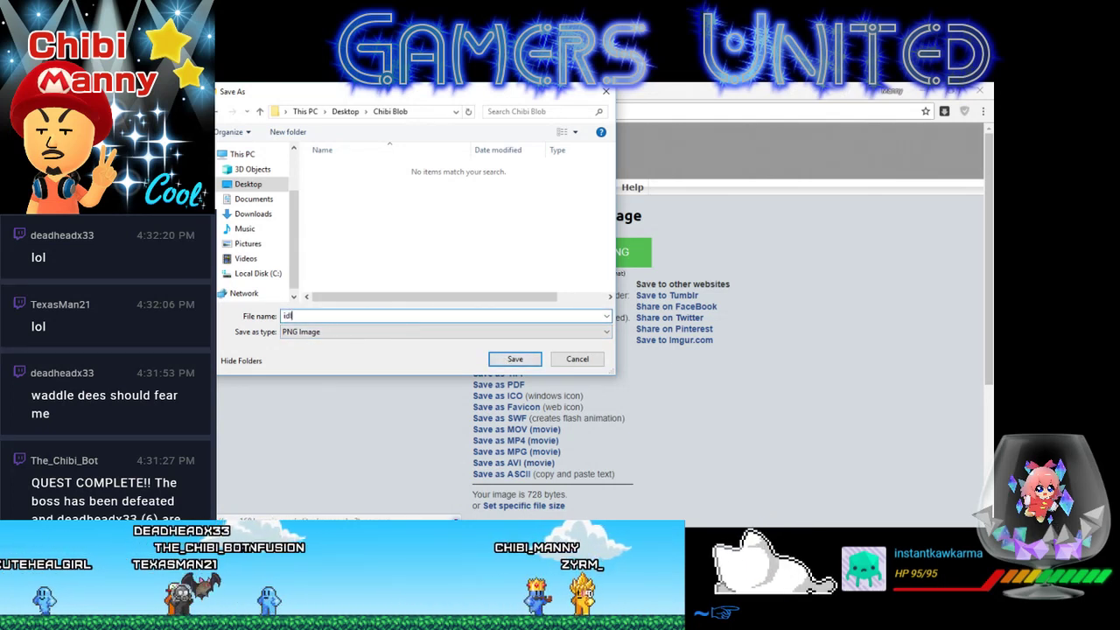
pyautogui.click(510, 362)
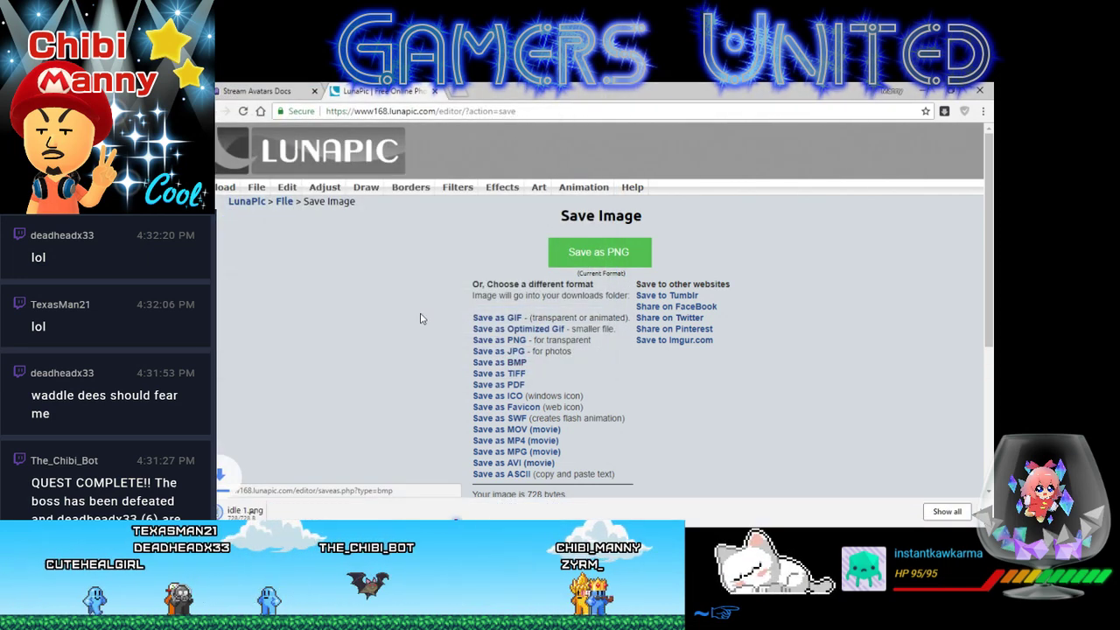
# - Return to the editor's start page, upload the Chibi Blob idle 2 image and make its background transparent
pyautogui.click(302, 151)
pyautogui.click(805, 363)
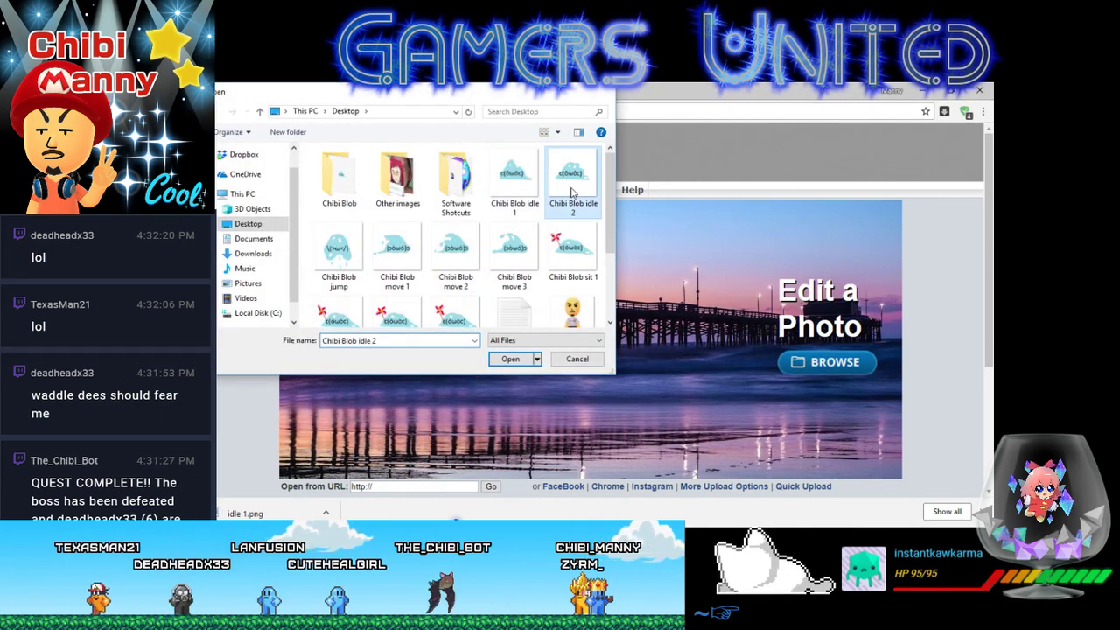
pyautogui.doubleClick(570, 175)
pyautogui.moveTo(315, 186)
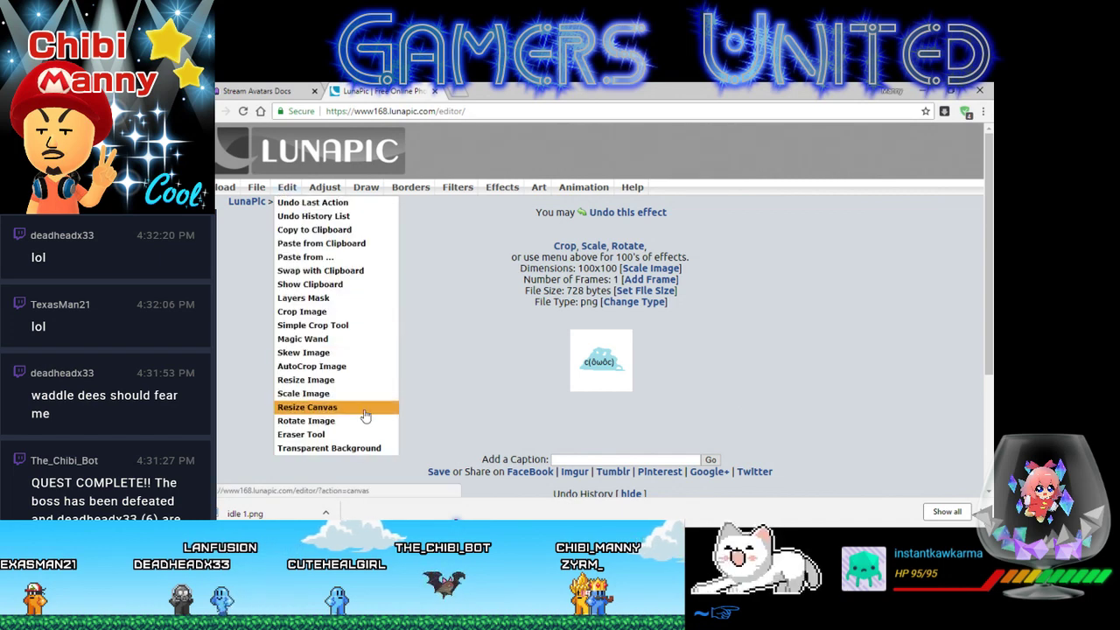
pyautogui.click(358, 448)
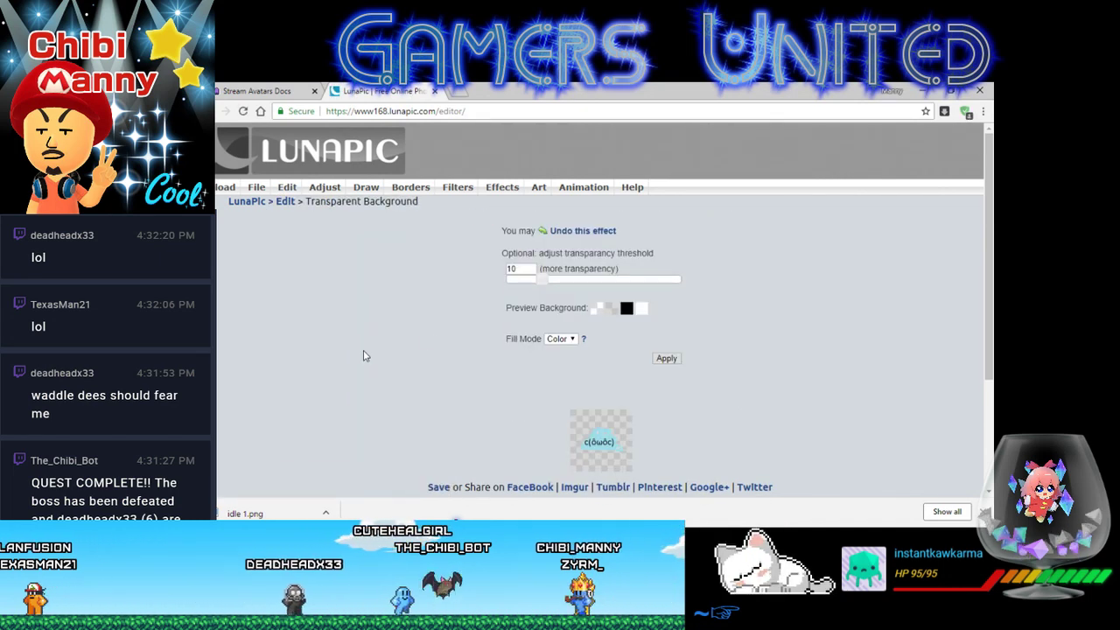
# - Save the second idle frame as a PNG named idle 2 in the Chibi Blob folder
pyautogui.moveTo(257, 187)
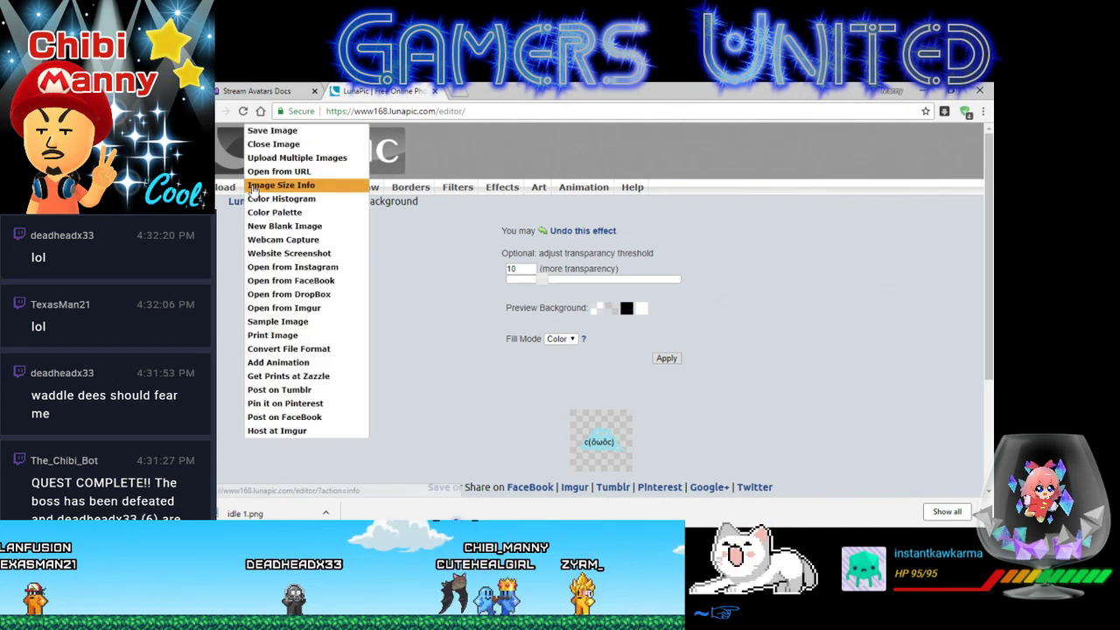
pyautogui.click(289, 131)
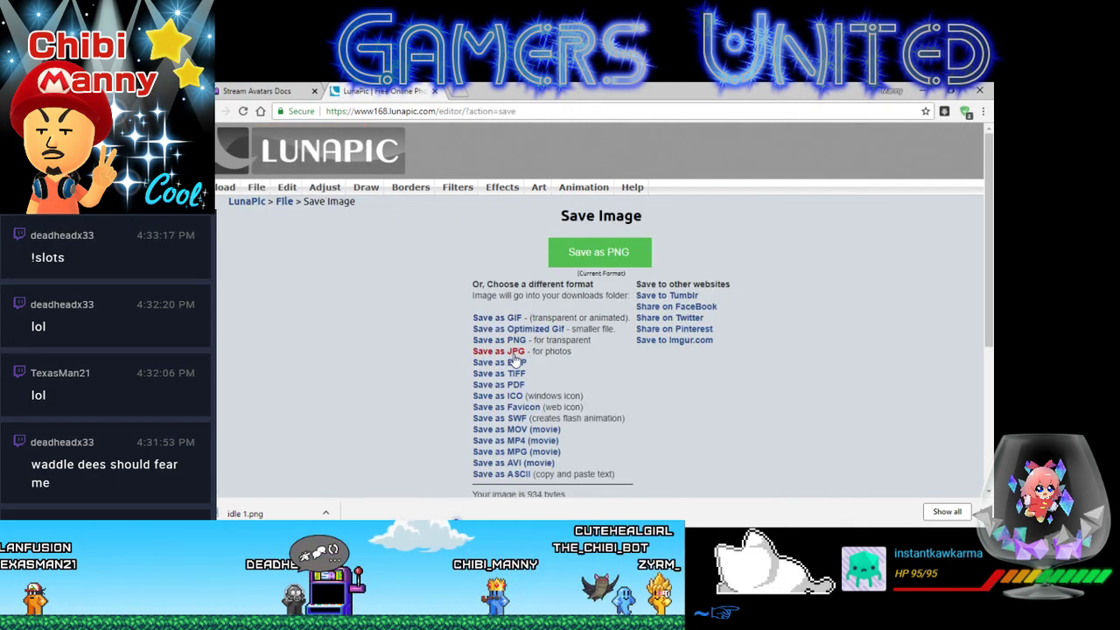
pyautogui.click(514, 343)
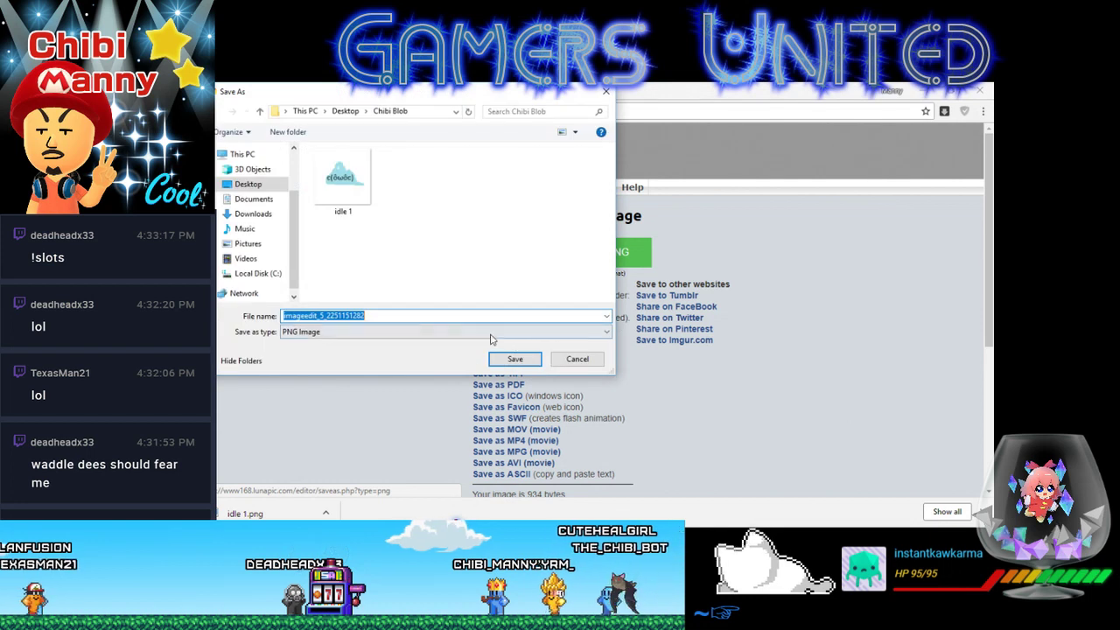
pyautogui.click(406, 330)
pyautogui.click(406, 325)
pyautogui.doubleClick(402, 318)
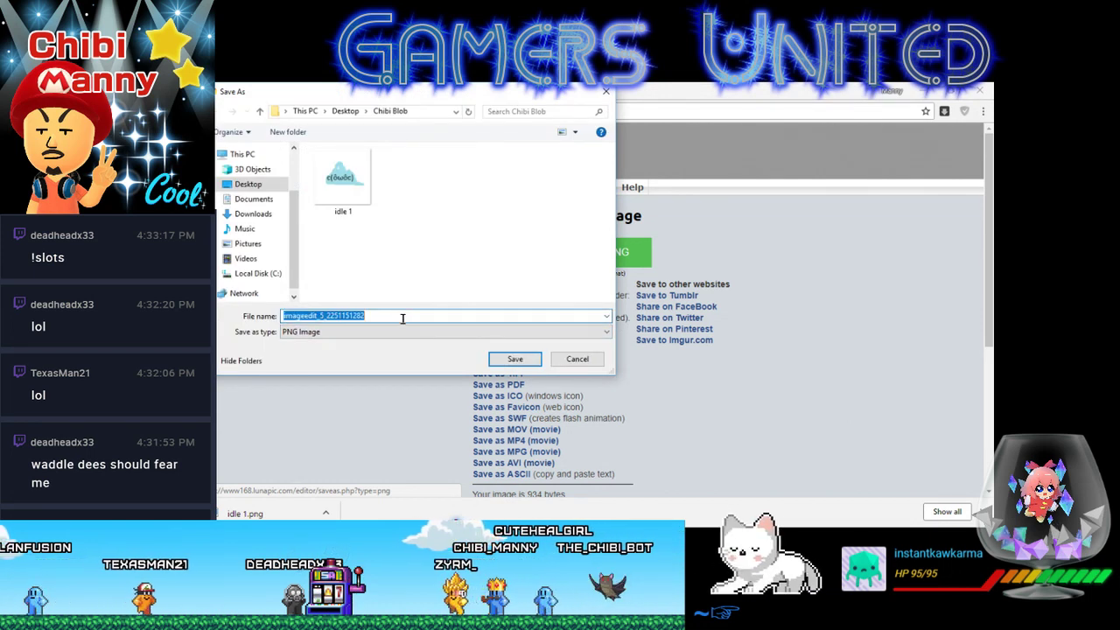
pyautogui.write('idle 2')
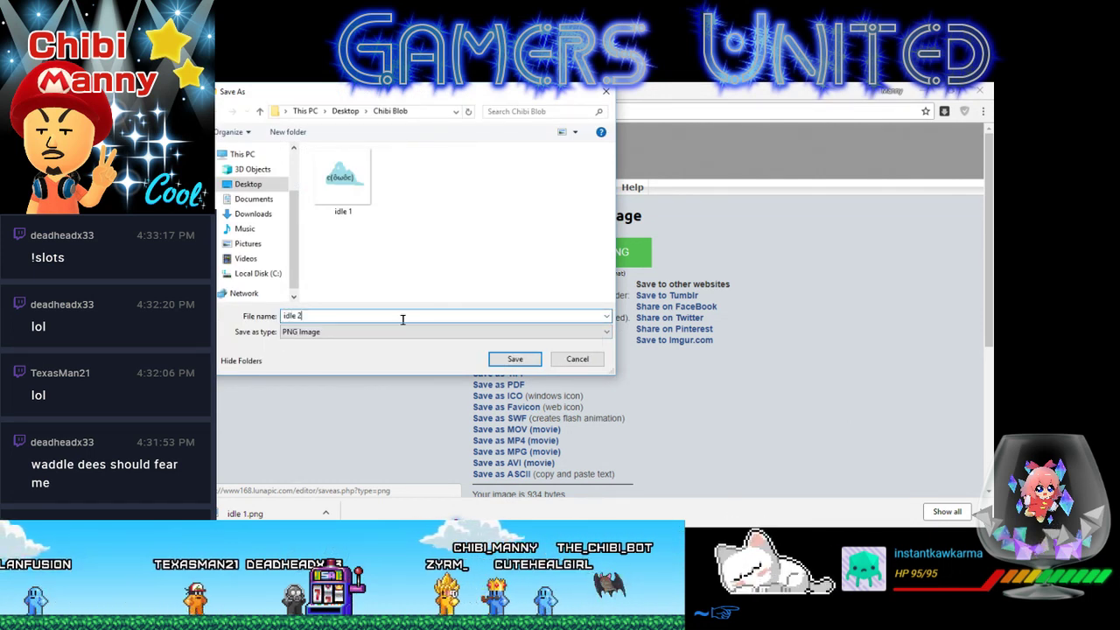
pyautogui.click(523, 364)
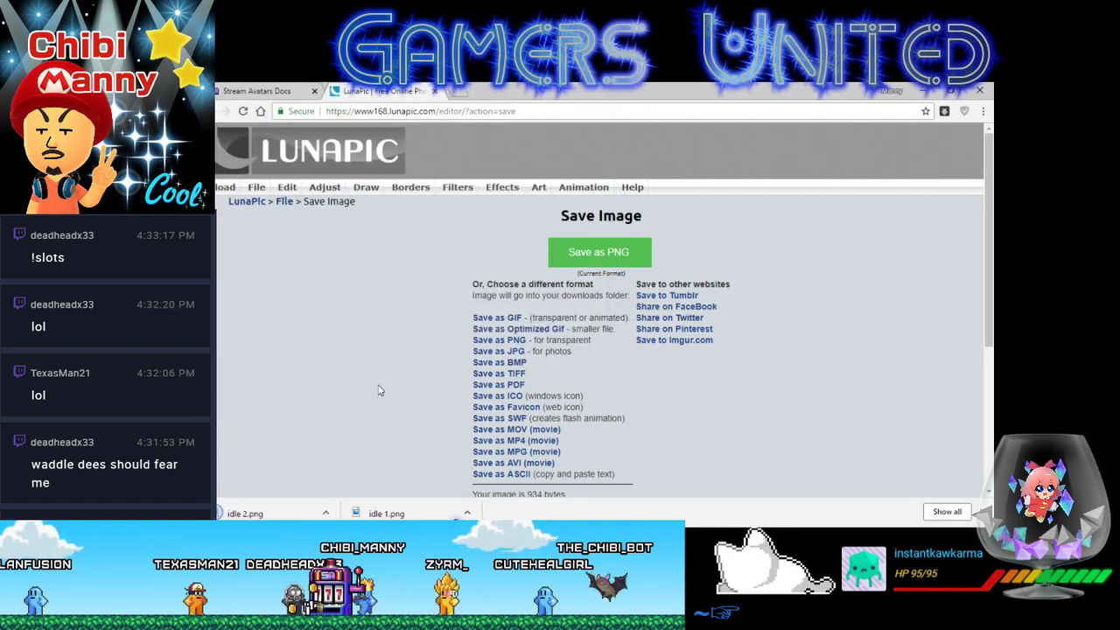
# - Return to the editor's start page, upload the Chibi Blob move 1 image from the Desktop and make its background transparent
pyautogui.click(382, 168)
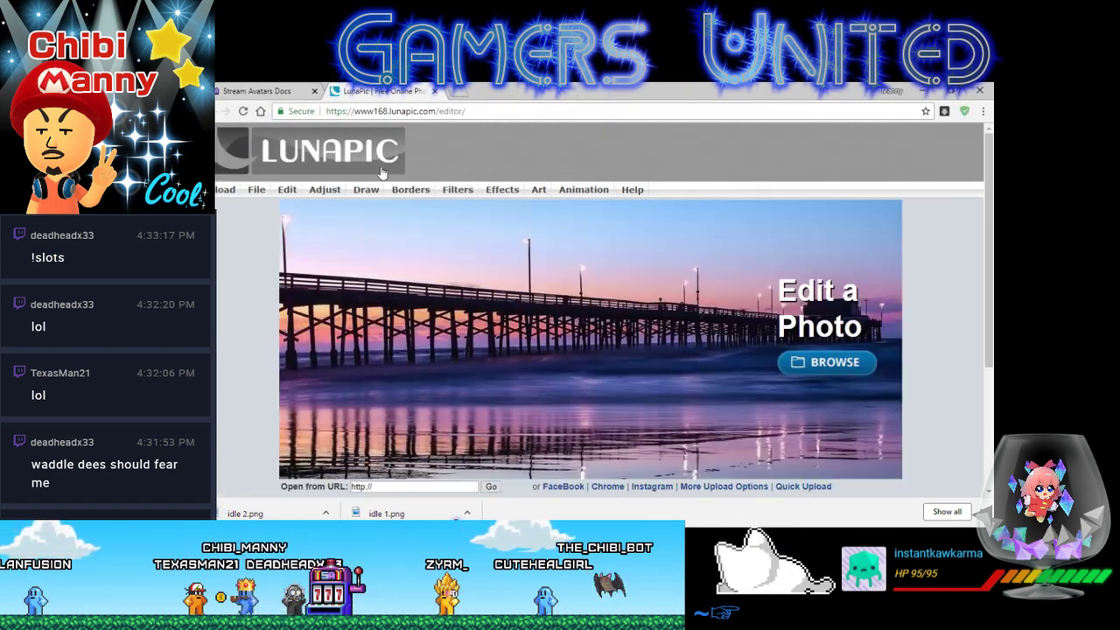
pyautogui.click(836, 364)
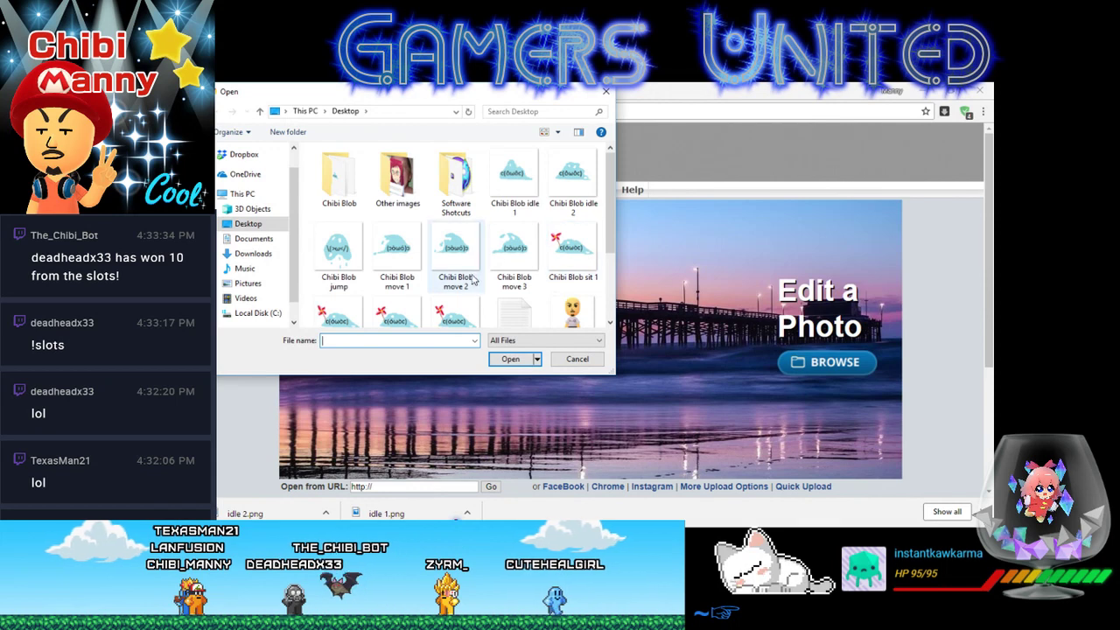
pyautogui.click(398, 252)
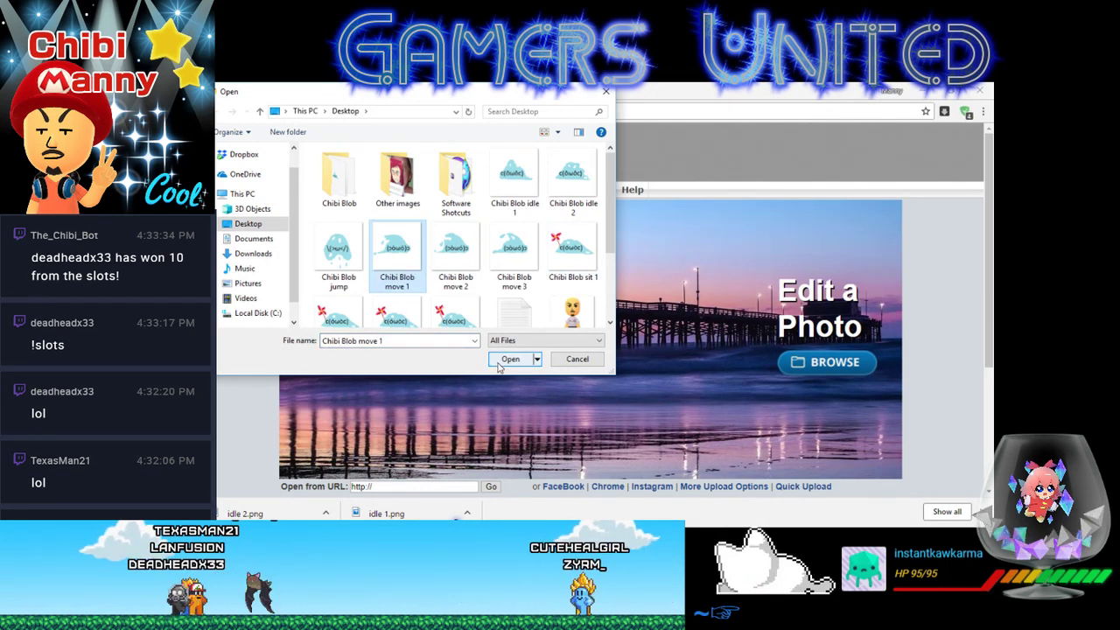
pyautogui.scroll(-1, 488, 251)
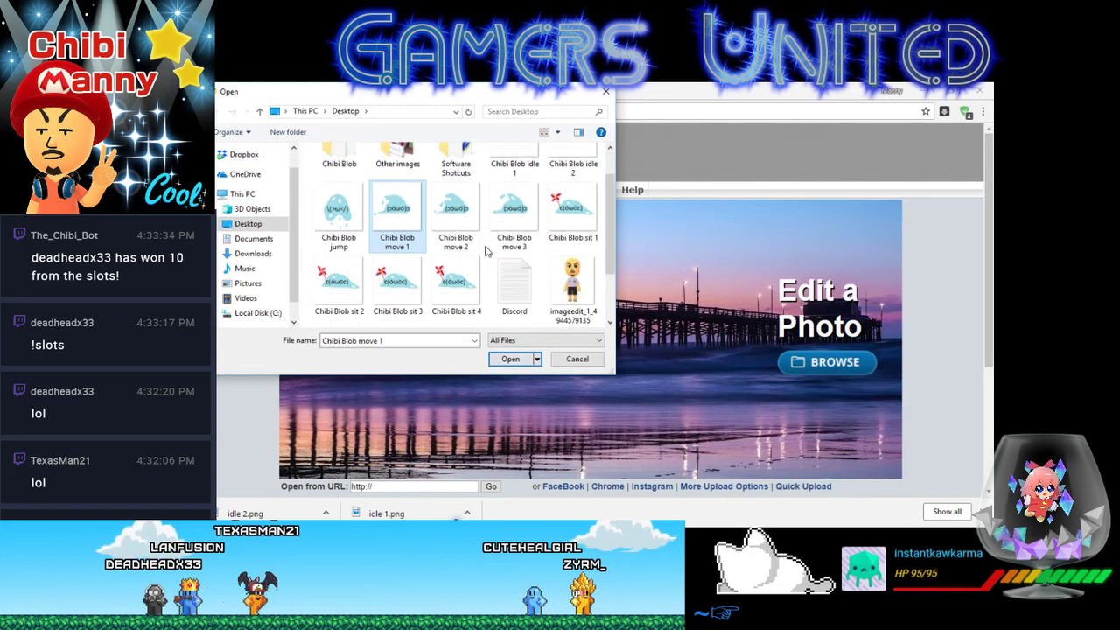
pyautogui.scroll(1, 487, 251)
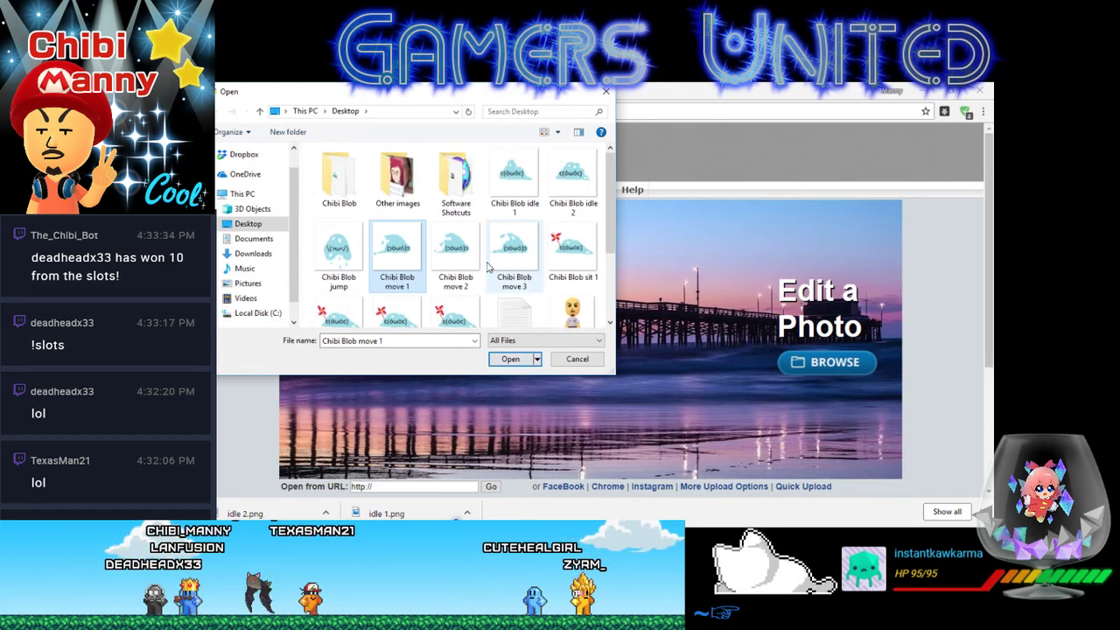
pyautogui.click(510, 359)
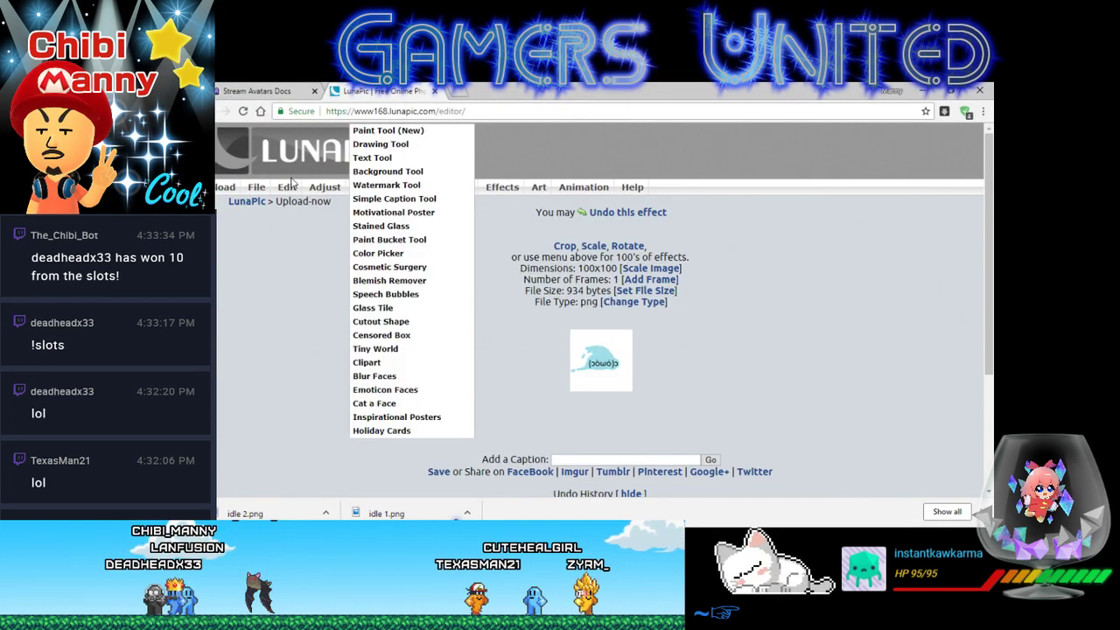
pyautogui.moveTo(287, 187)
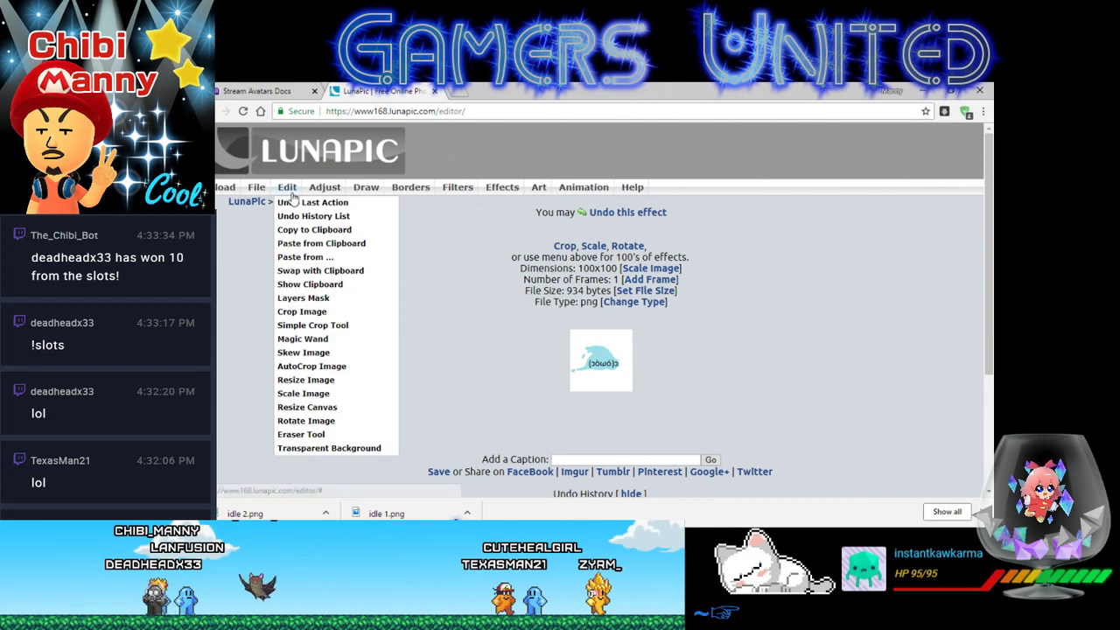
pyautogui.click(348, 448)
pyautogui.click(586, 333)
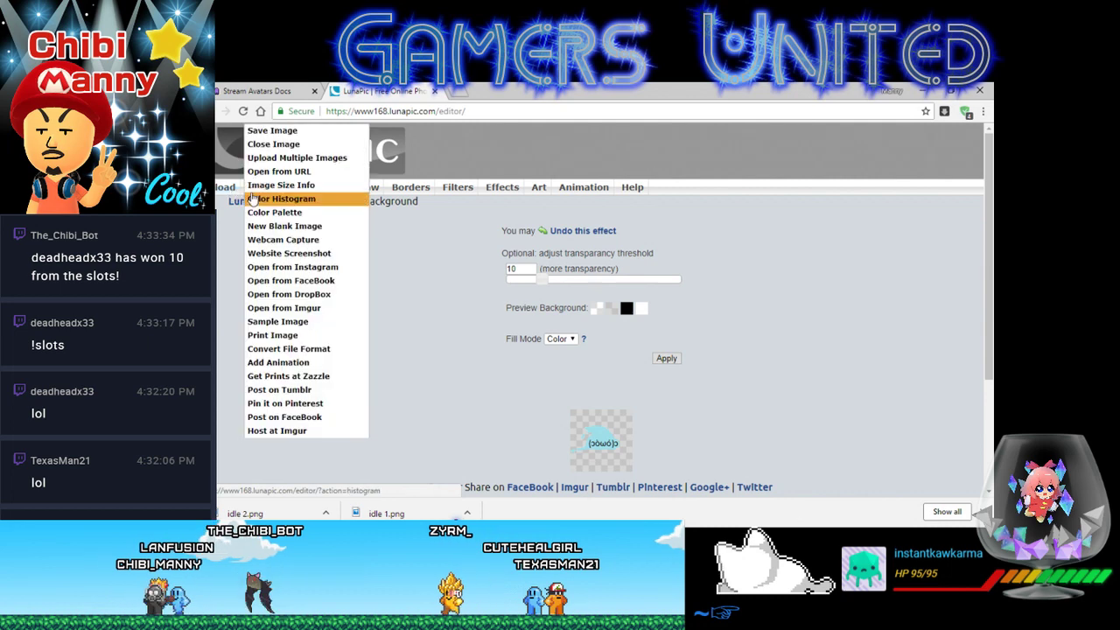
# - Save the first move frame as a PNG named move 1 in the Chibi Blob folder and return to the start page
pyautogui.moveTo(257, 187)
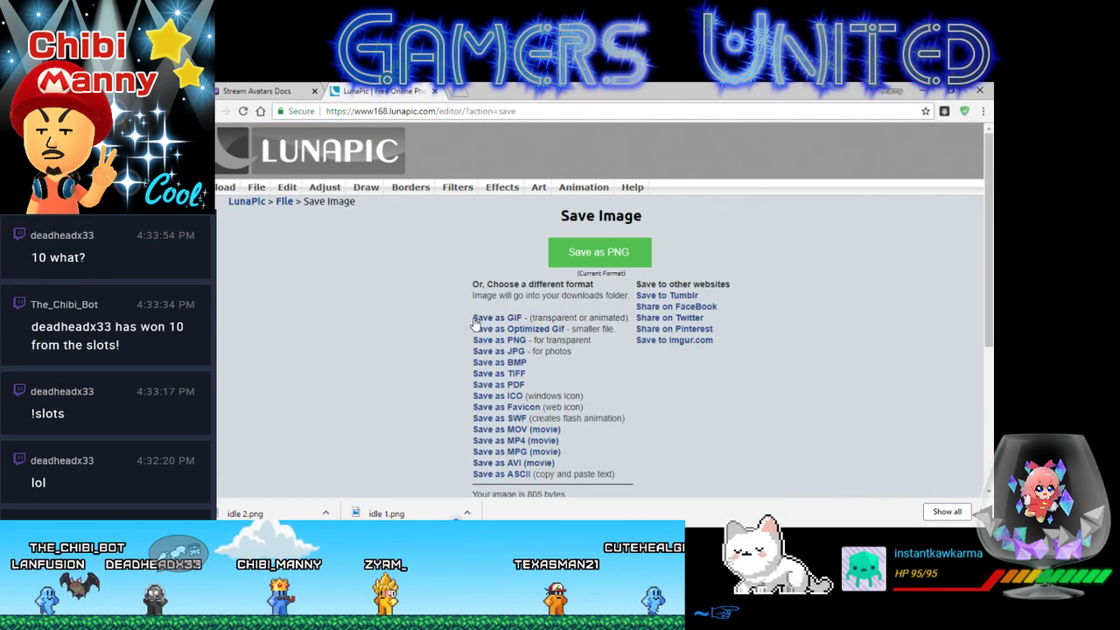
pyautogui.click(524, 341)
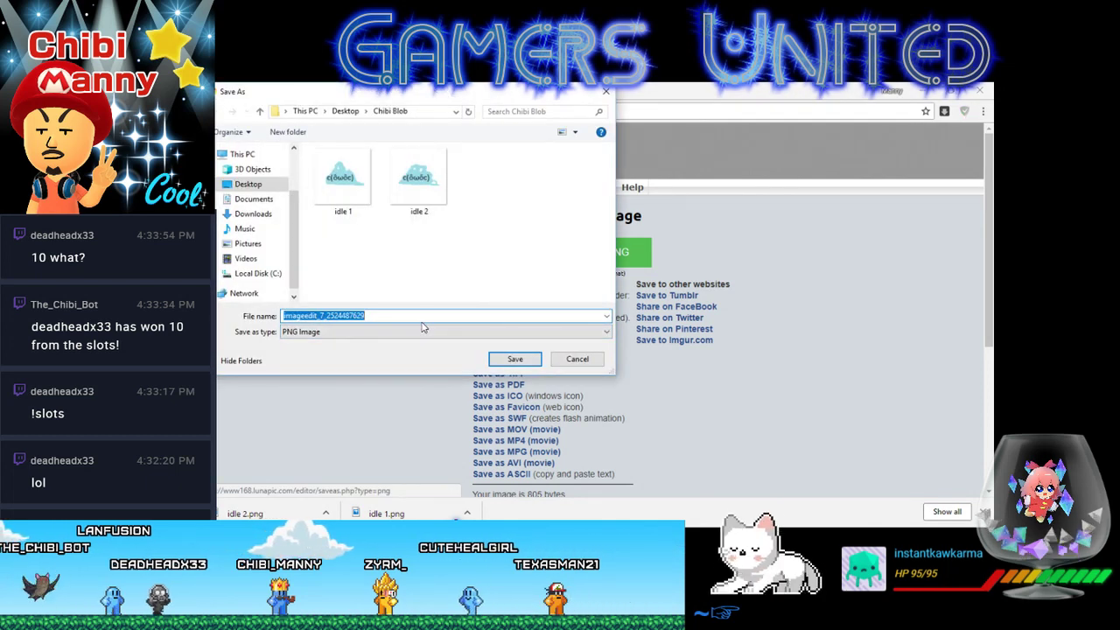
pyautogui.write('move 1')
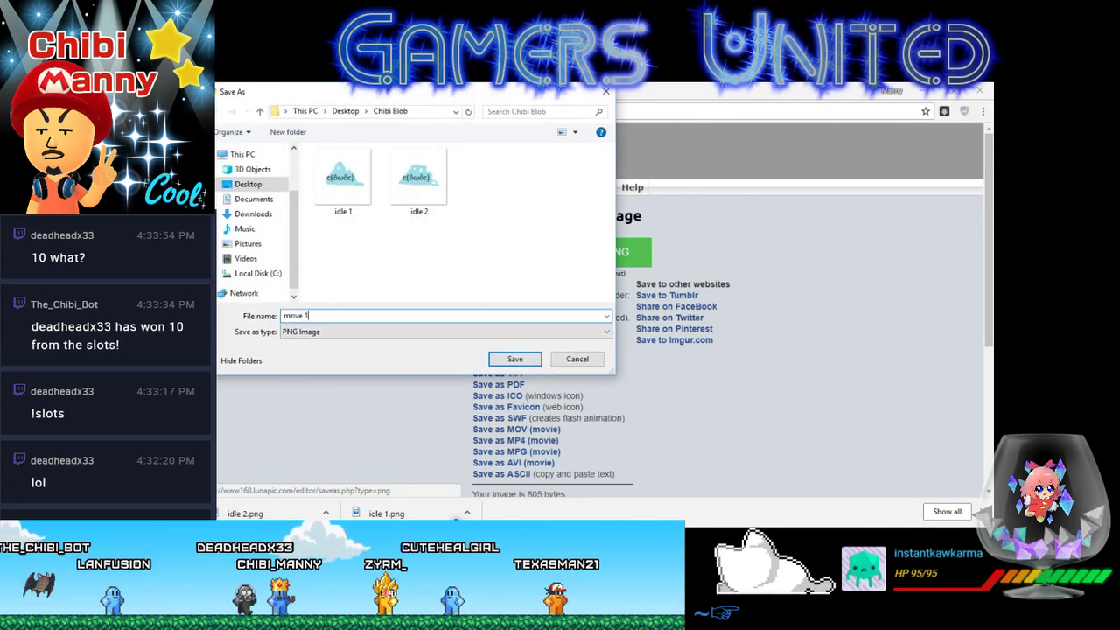
pyautogui.click(516, 360)
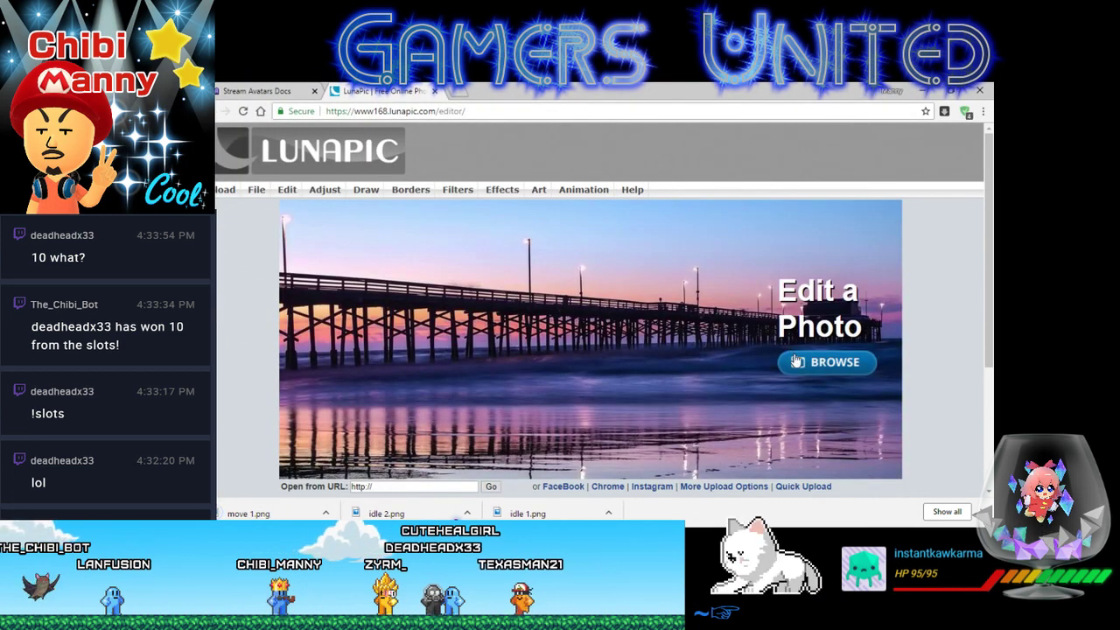
# - Upload the Chibi Blob move 2 image from the Desktop and make its white background transparent
pyautogui.click(795, 361)
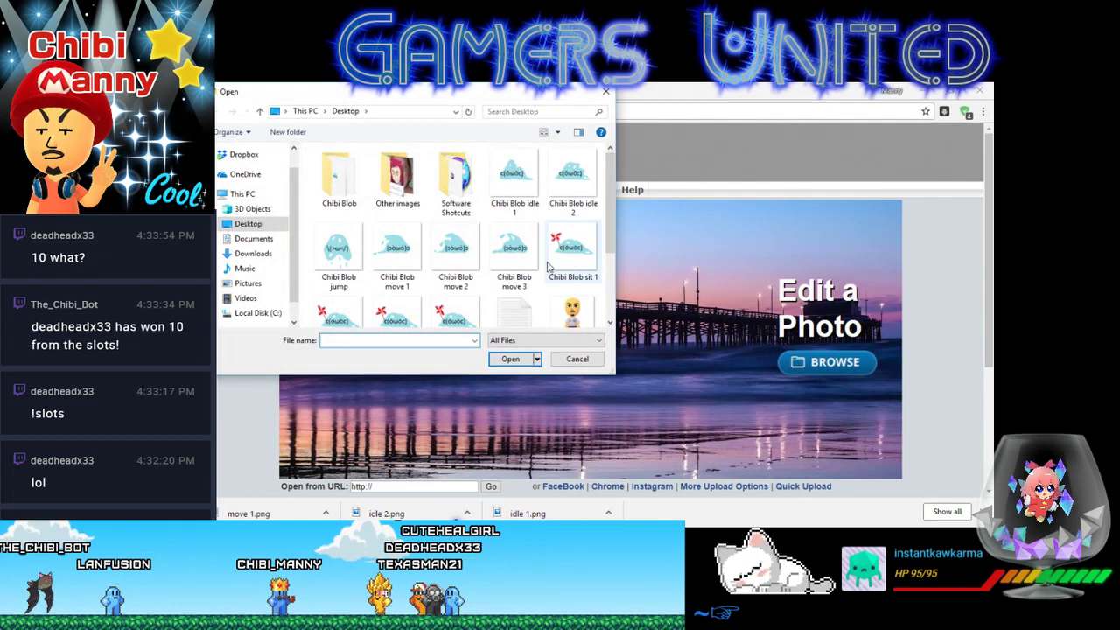
pyautogui.doubleClick(444, 269)
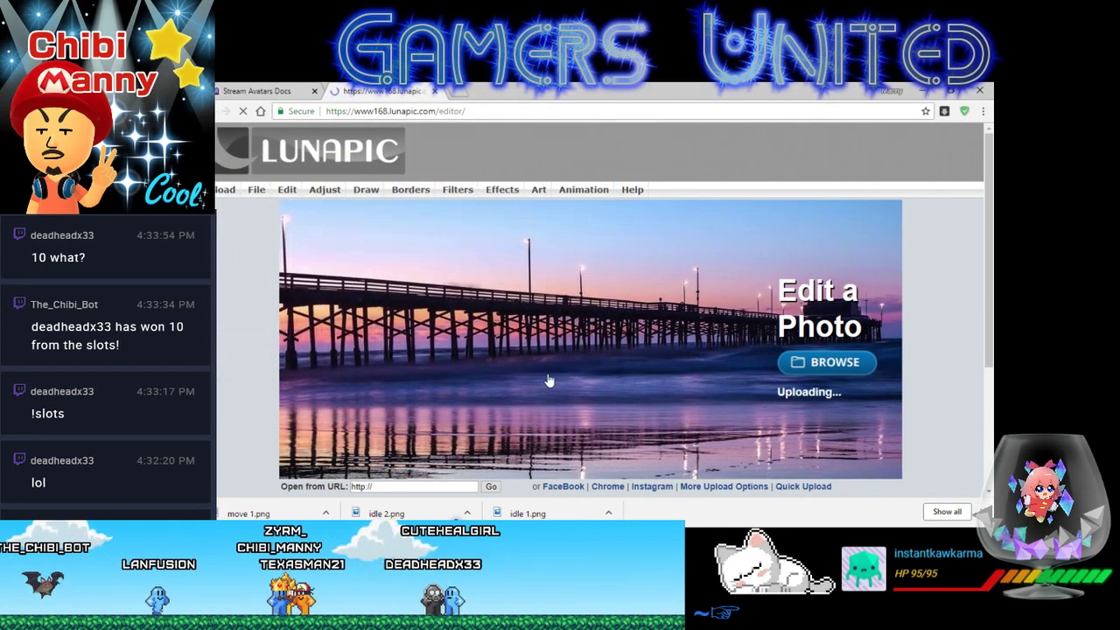
pyautogui.moveTo(229, 186)
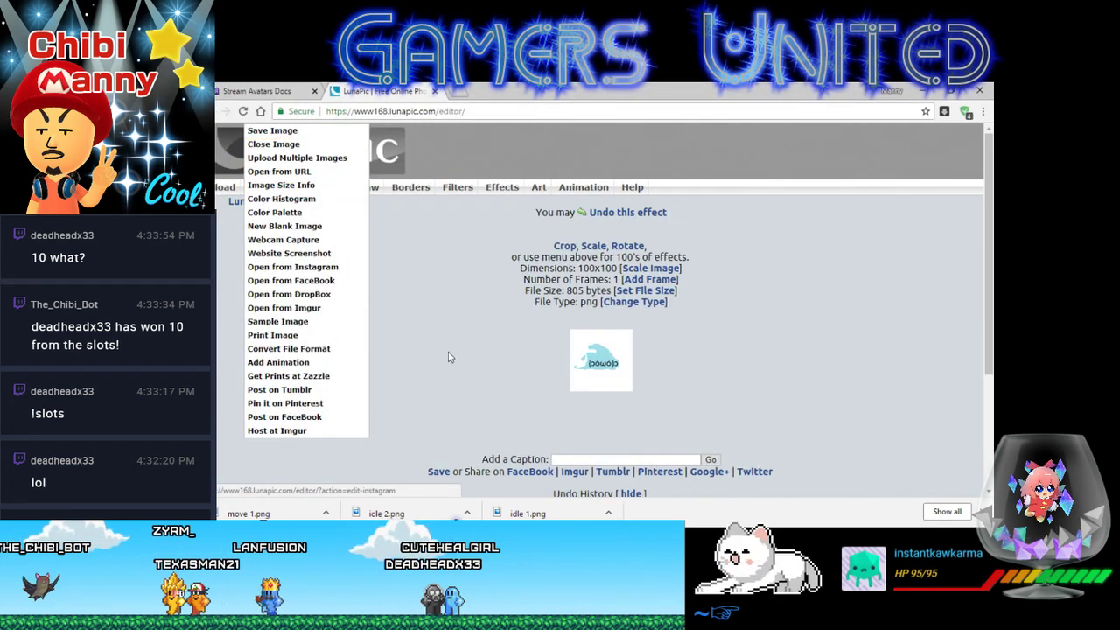
pyautogui.moveTo(287, 193)
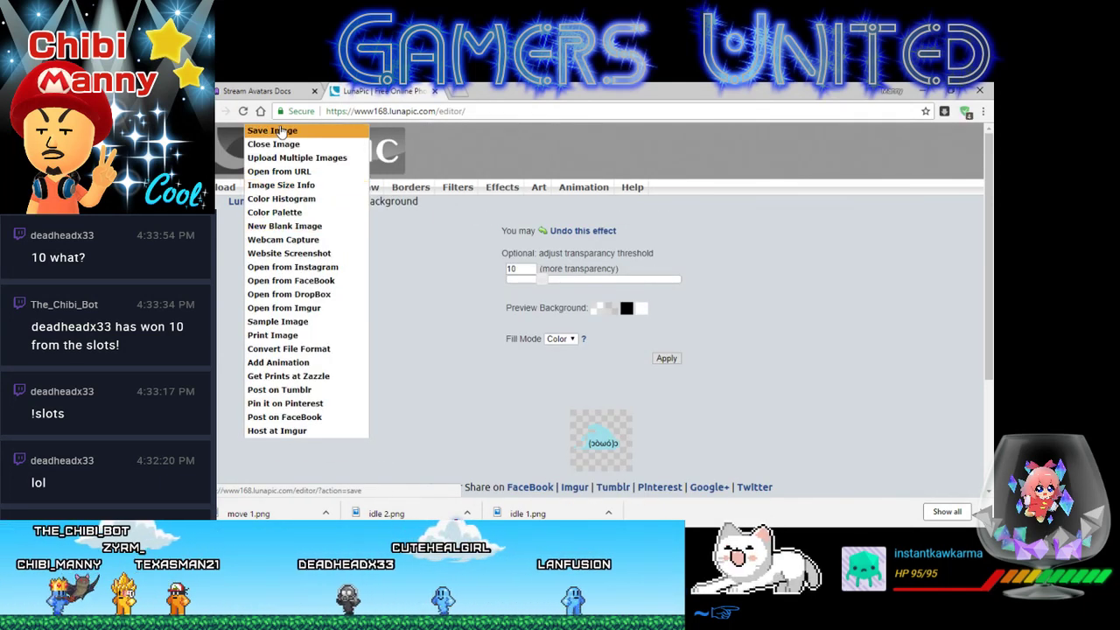
# - Save the second move frame as a PNG named move 2 in the Chibi Blob folder
pyautogui.click(280, 131)
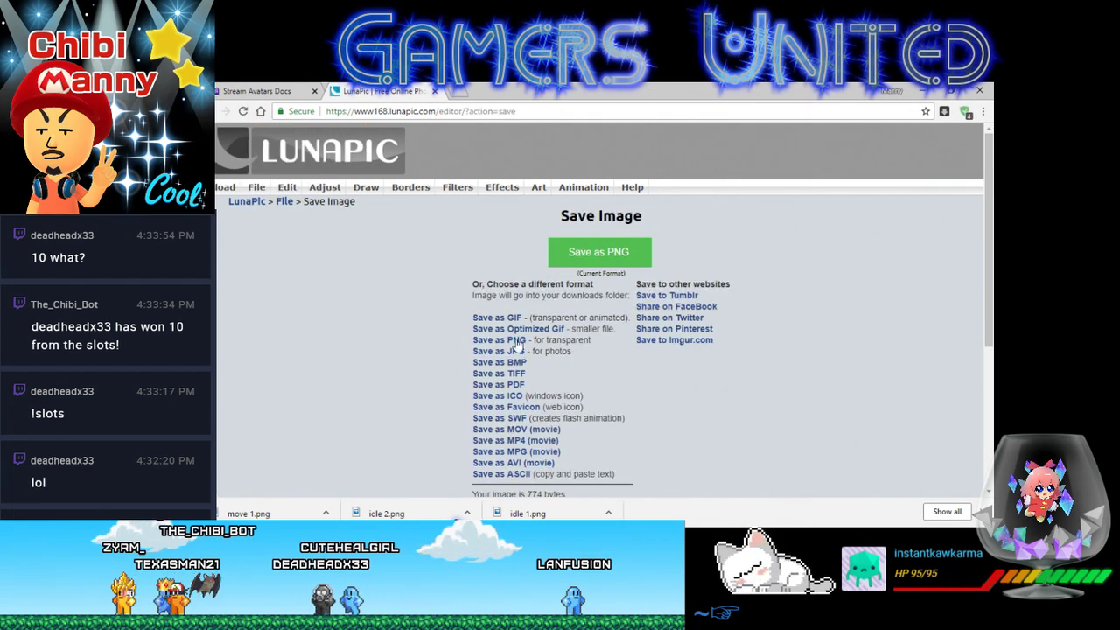
pyautogui.click(512, 340)
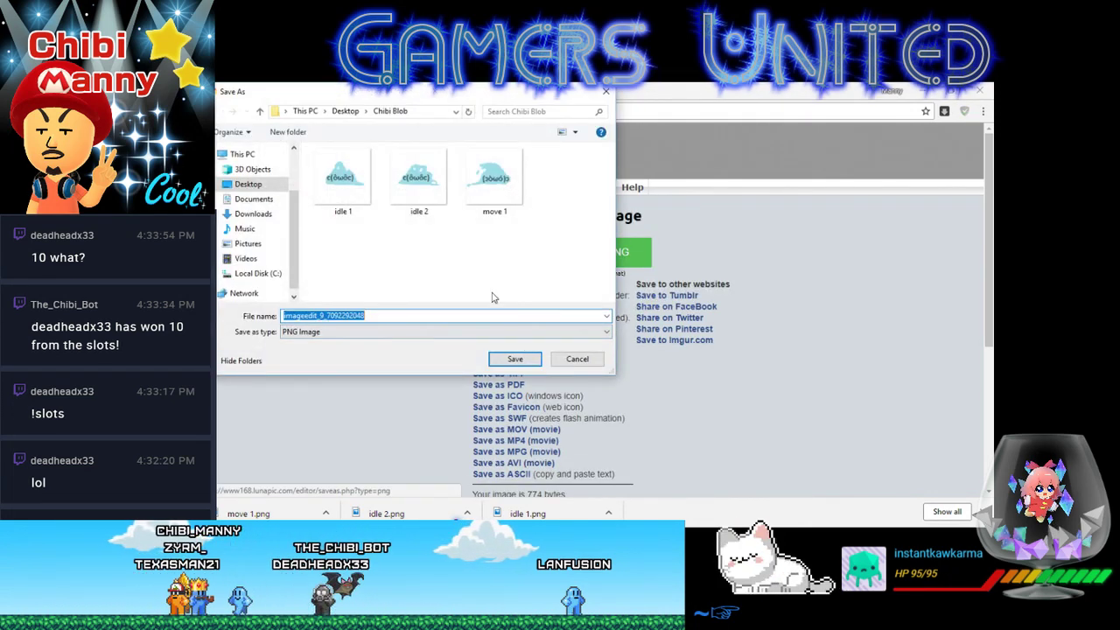
pyautogui.write('move 2')
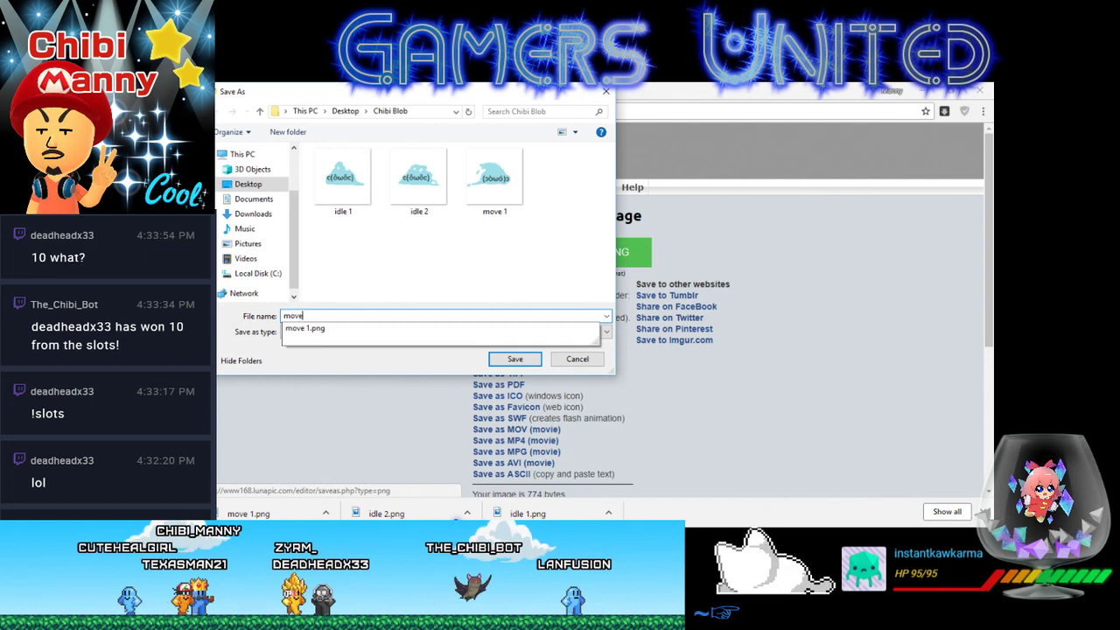
pyautogui.click(505, 359)
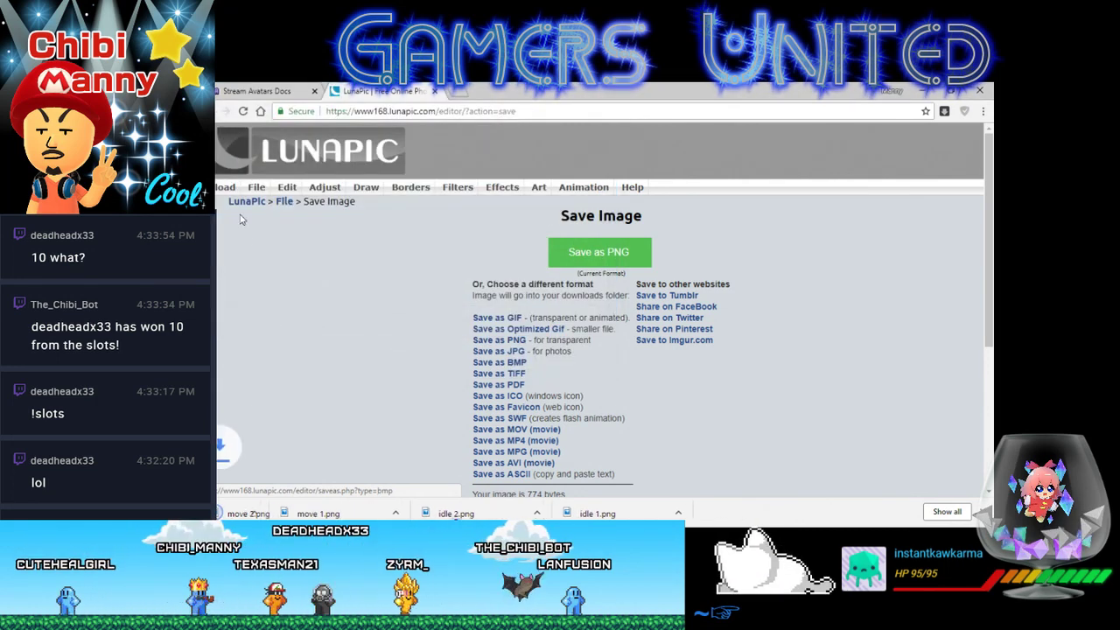
# - Return to the editor's start page, upload the Chibi Blob move 3 image and make its background transparent
pyautogui.click(251, 164)
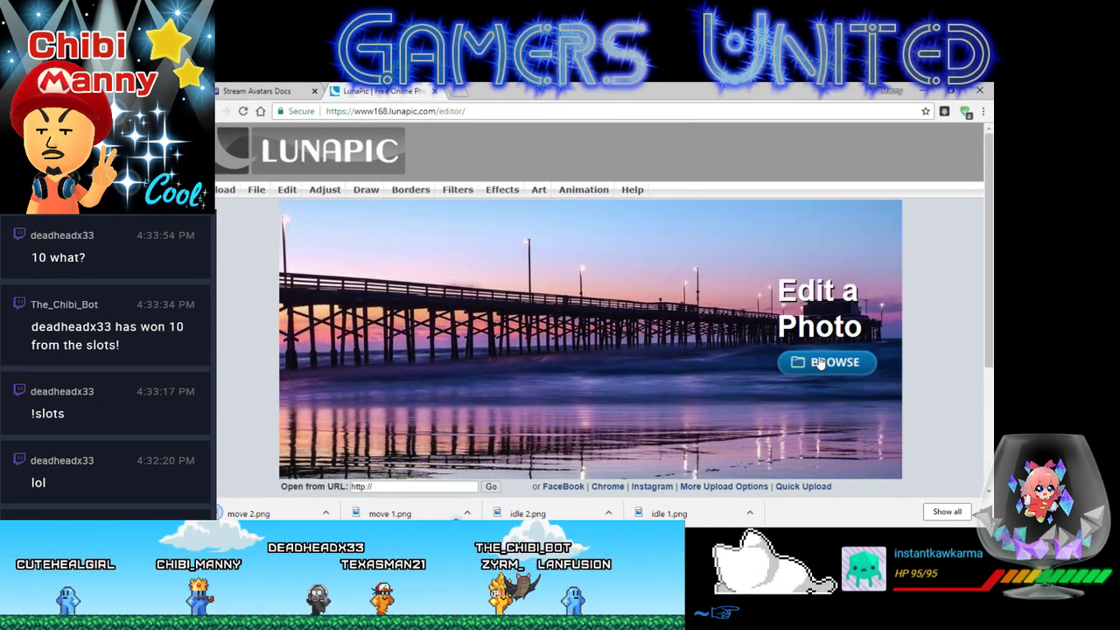
pyautogui.click(827, 363)
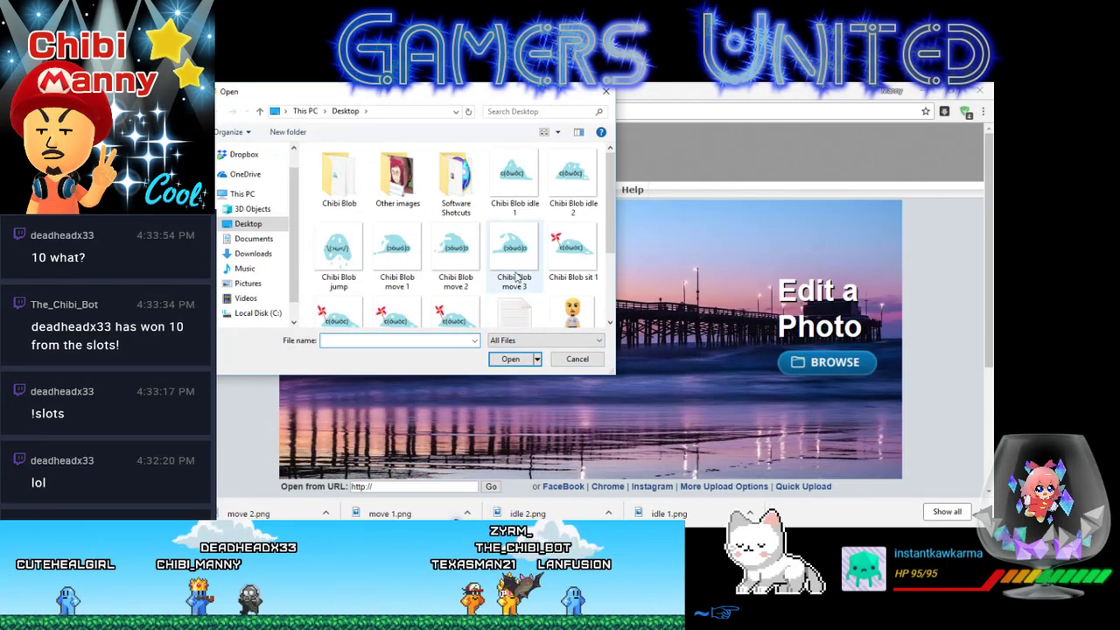
pyautogui.doubleClick(516, 277)
pyautogui.moveTo(287, 187)
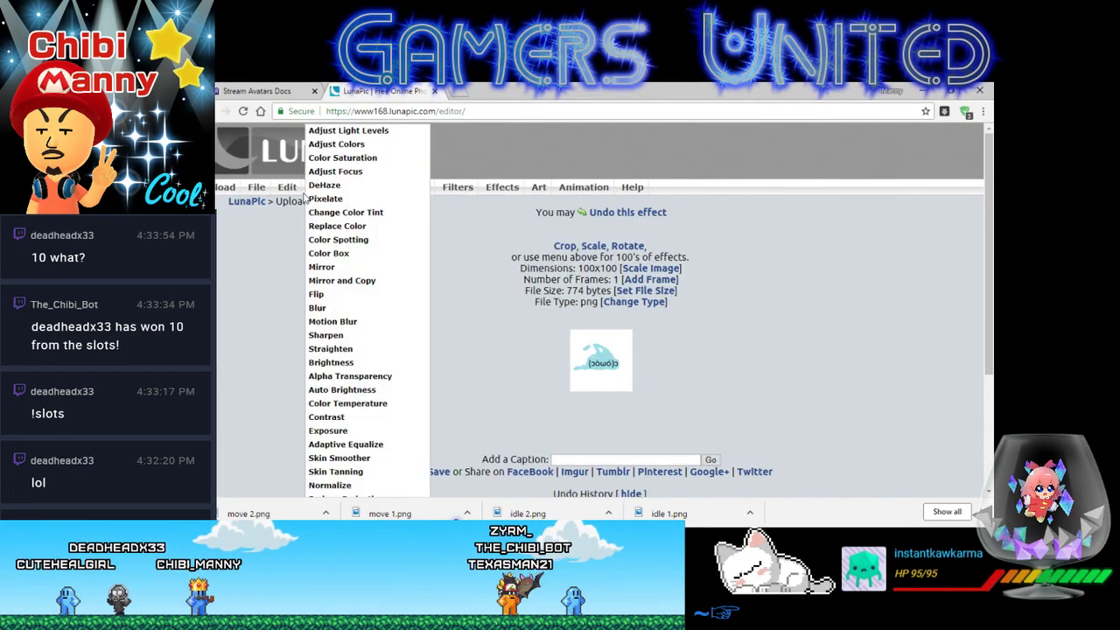
pyautogui.click(332, 447)
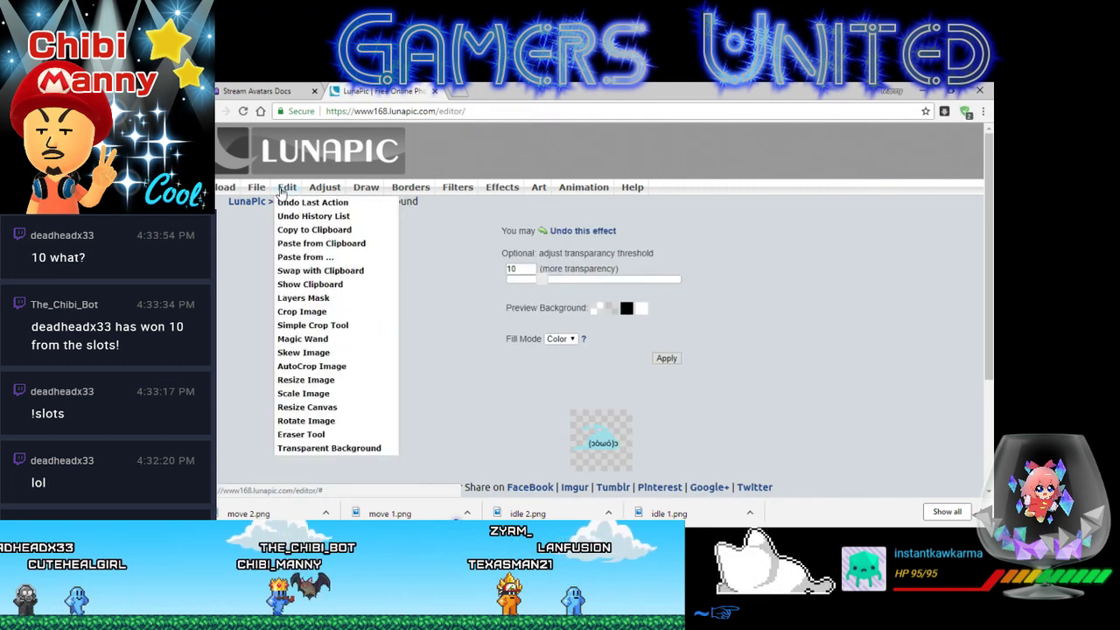
# - Save the third move frame as a PNG named move 3 in the Chibi Blob folder and return to the editor's start page
pyautogui.moveTo(267, 188)
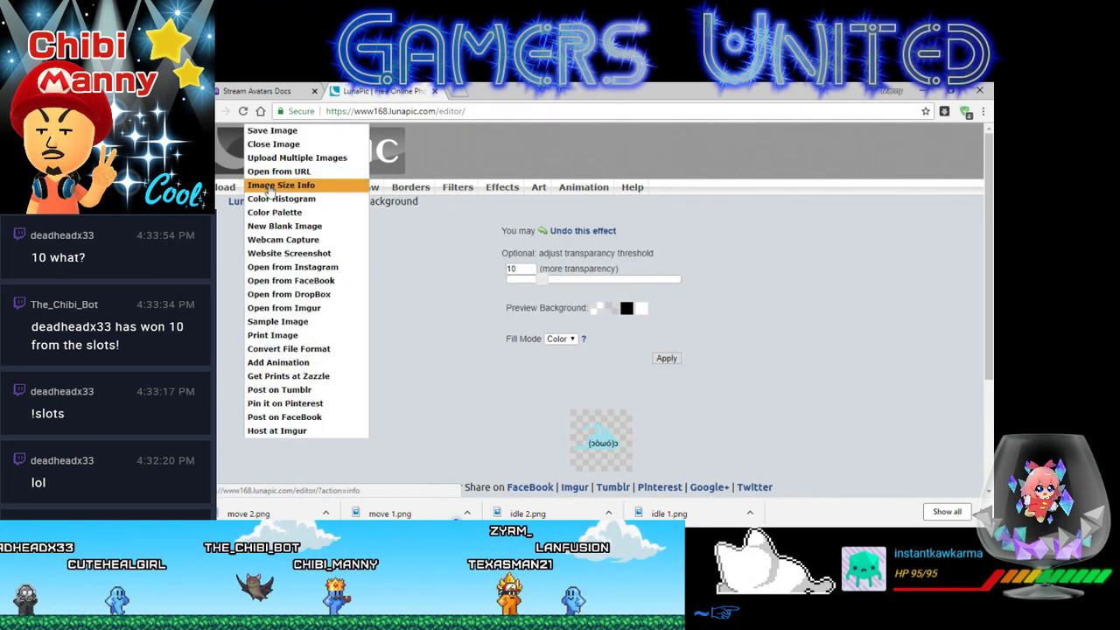
pyautogui.click(269, 132)
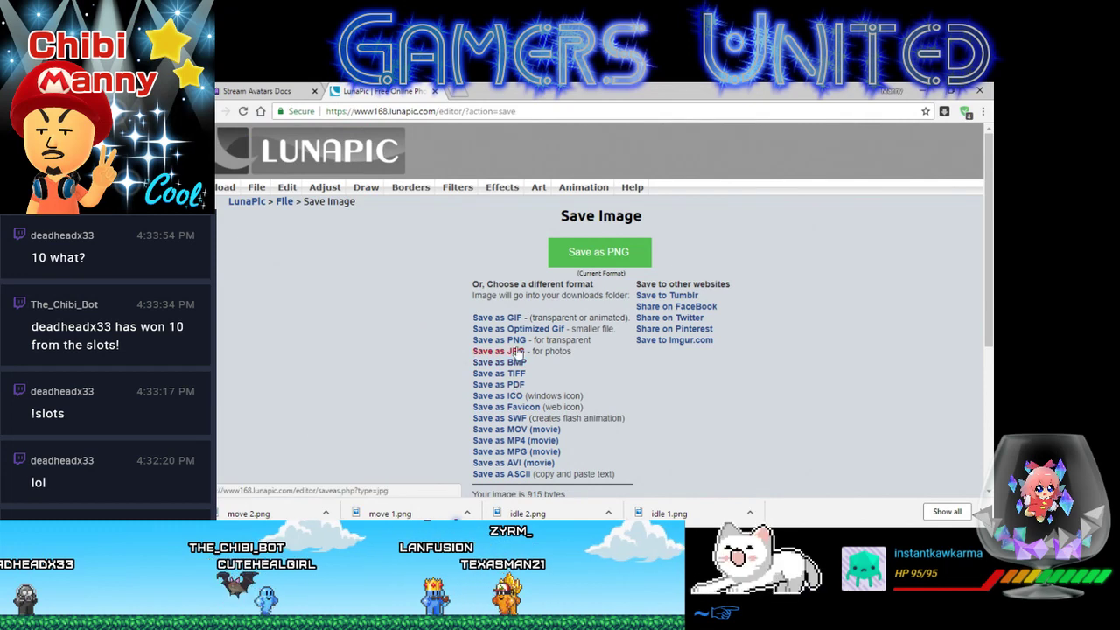
pyautogui.click(515, 341)
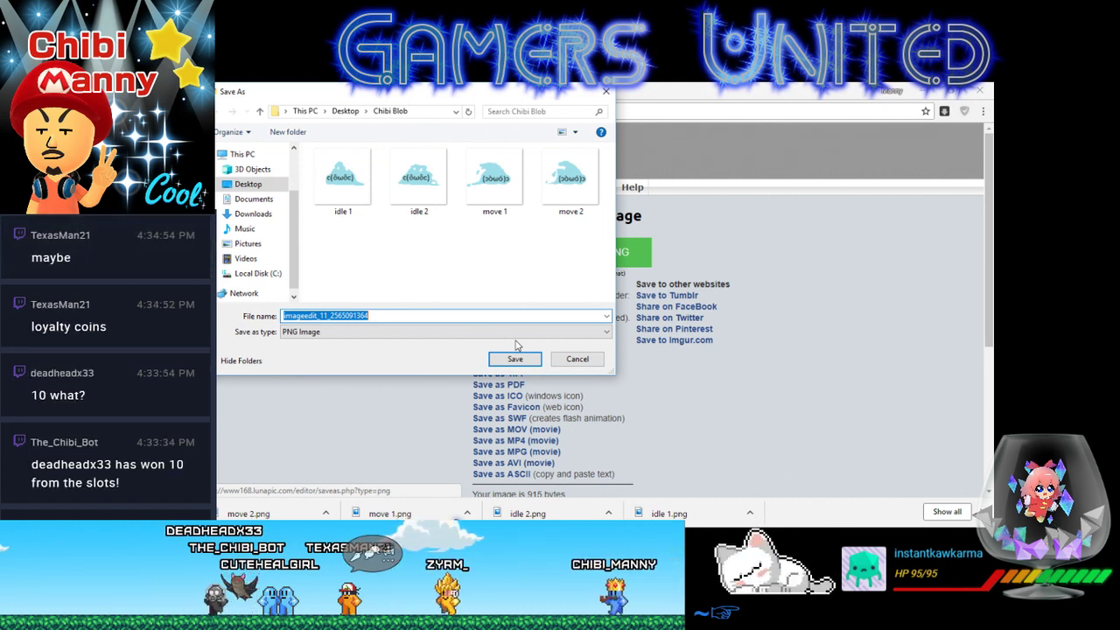
pyautogui.write('move')
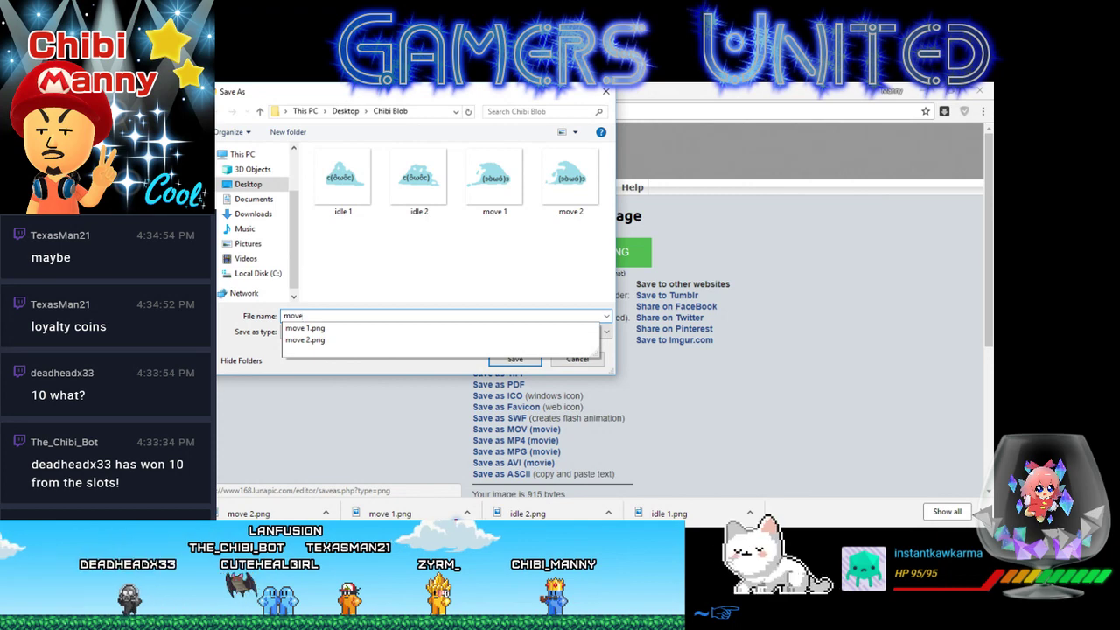
pyautogui.write(' 3')
pyautogui.click(515, 357)
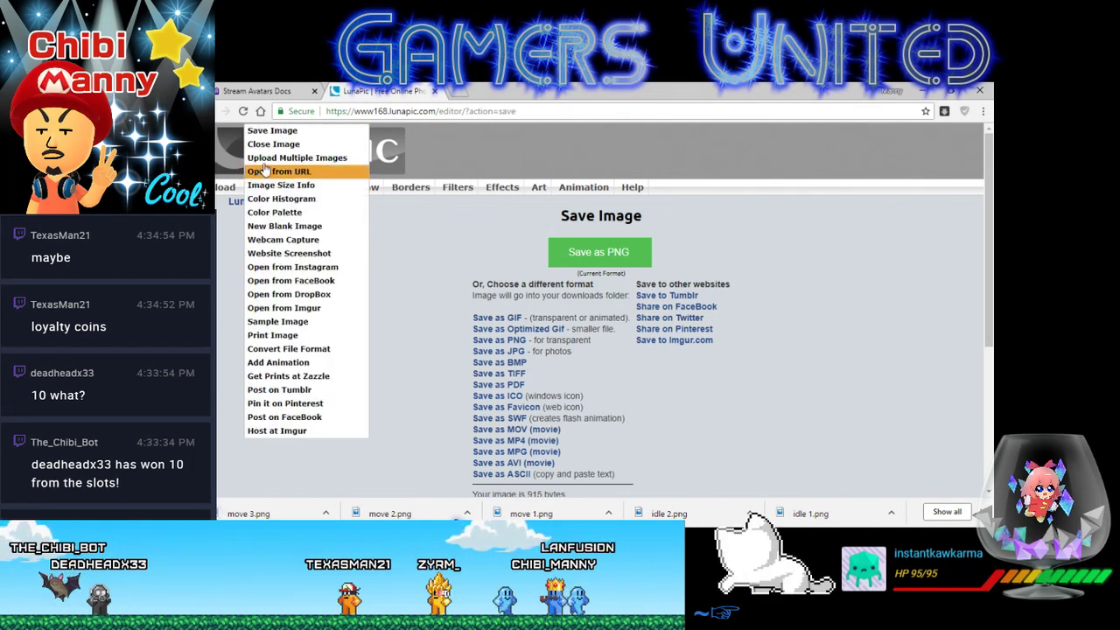
pyautogui.click(391, 158)
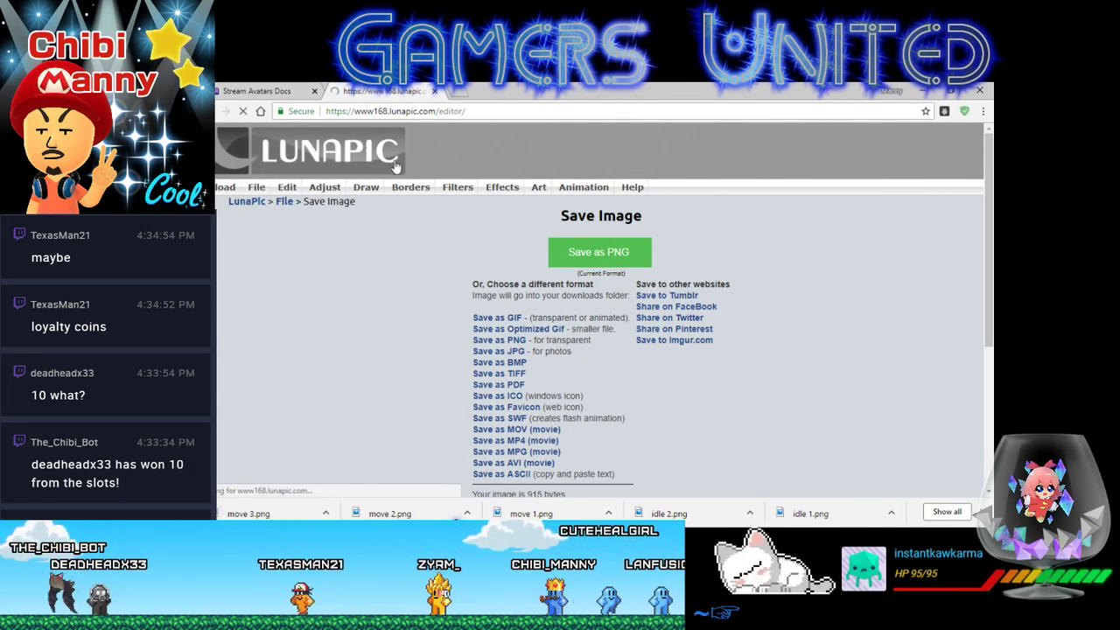
pyautogui.click(796, 362)
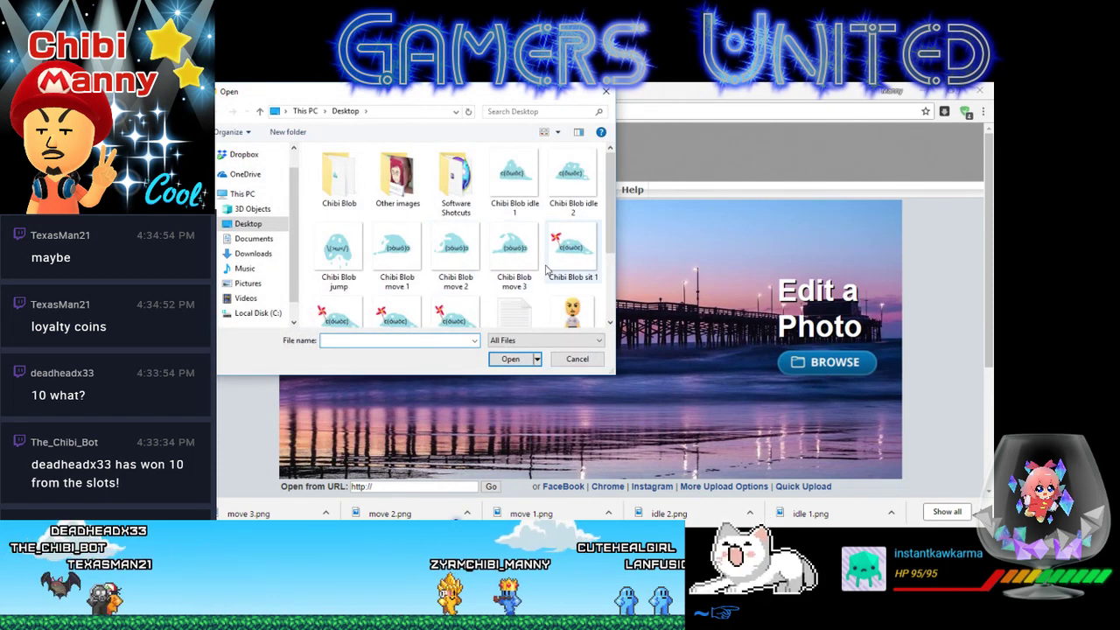
pyautogui.click(339, 256)
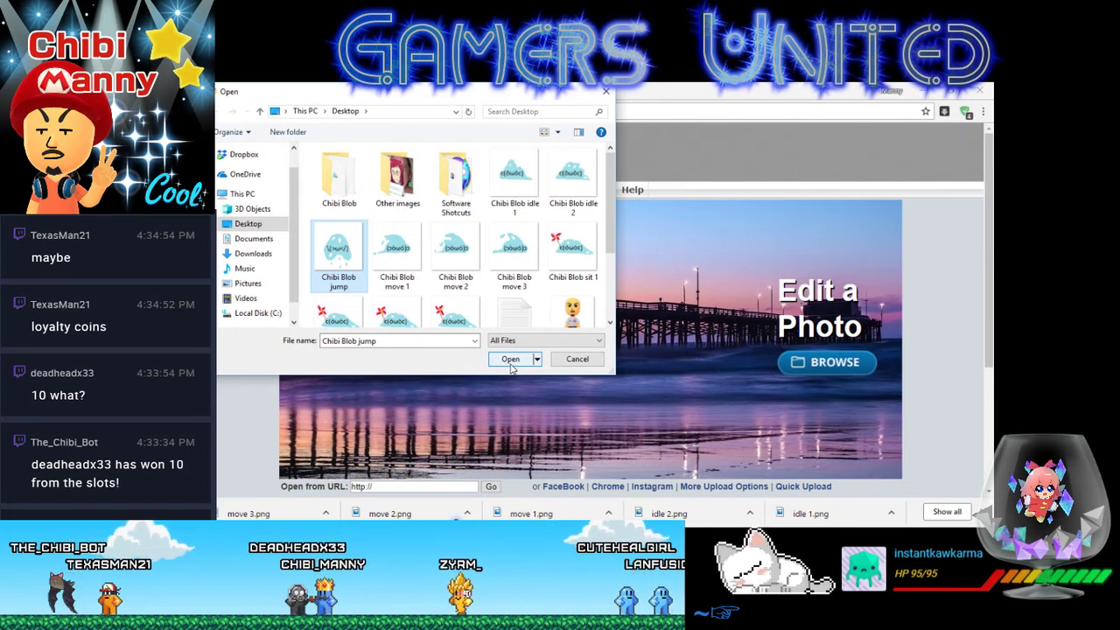
pyautogui.click(590, 364)
# - Switch to Paint and open the recent picture Chibi Blob jump
pyautogui.hotkey('alt', 'Tab')
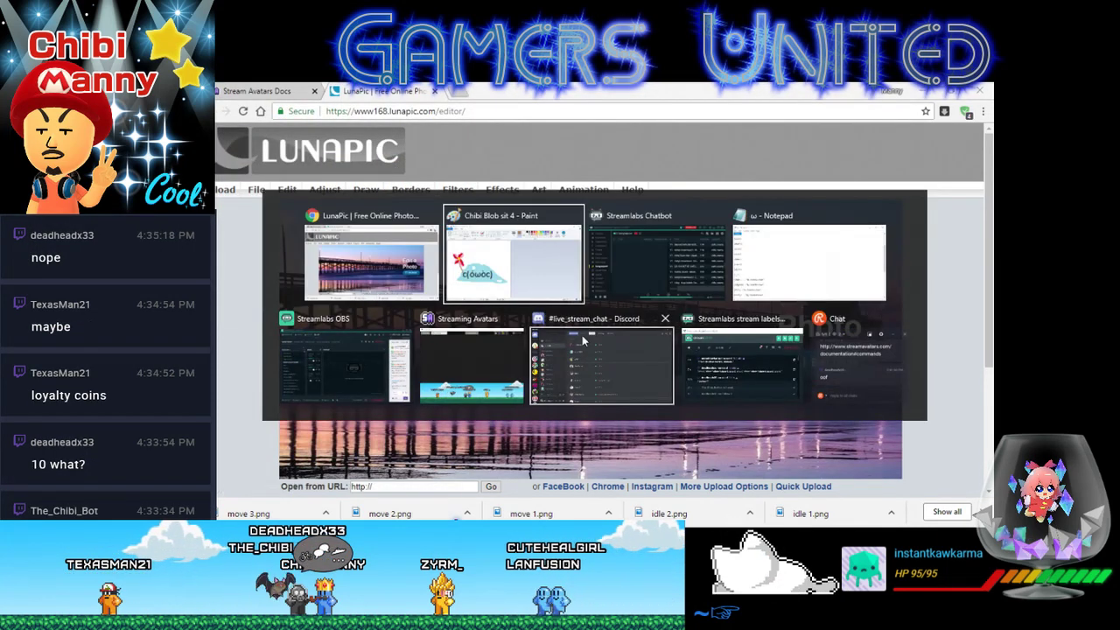
pyautogui.click(528, 266)
pyautogui.click(219, 103)
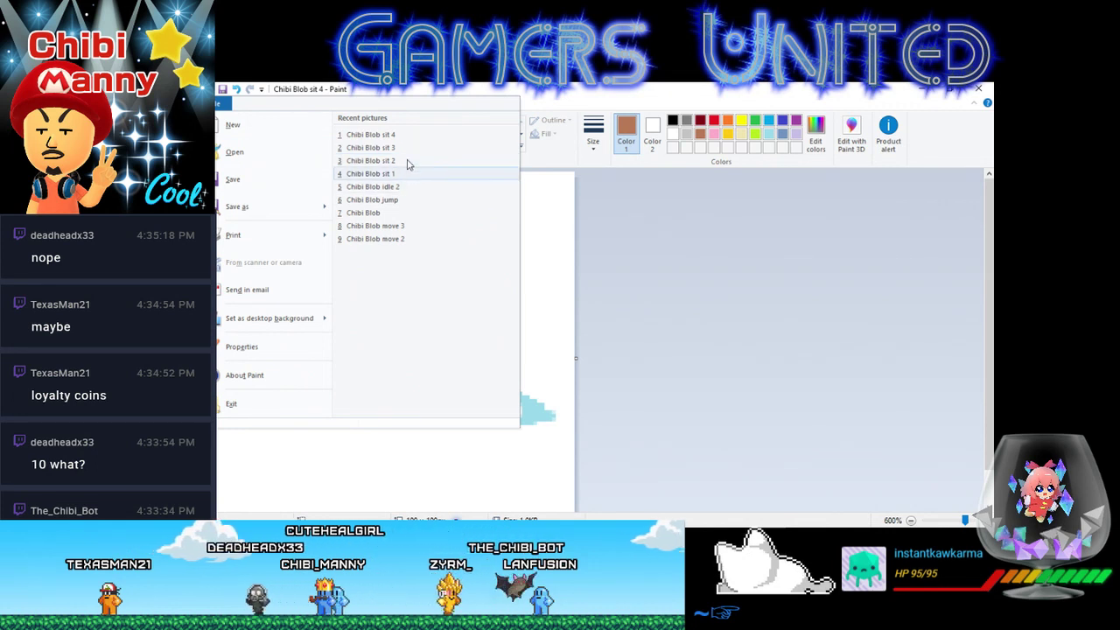
pyautogui.click(394, 200)
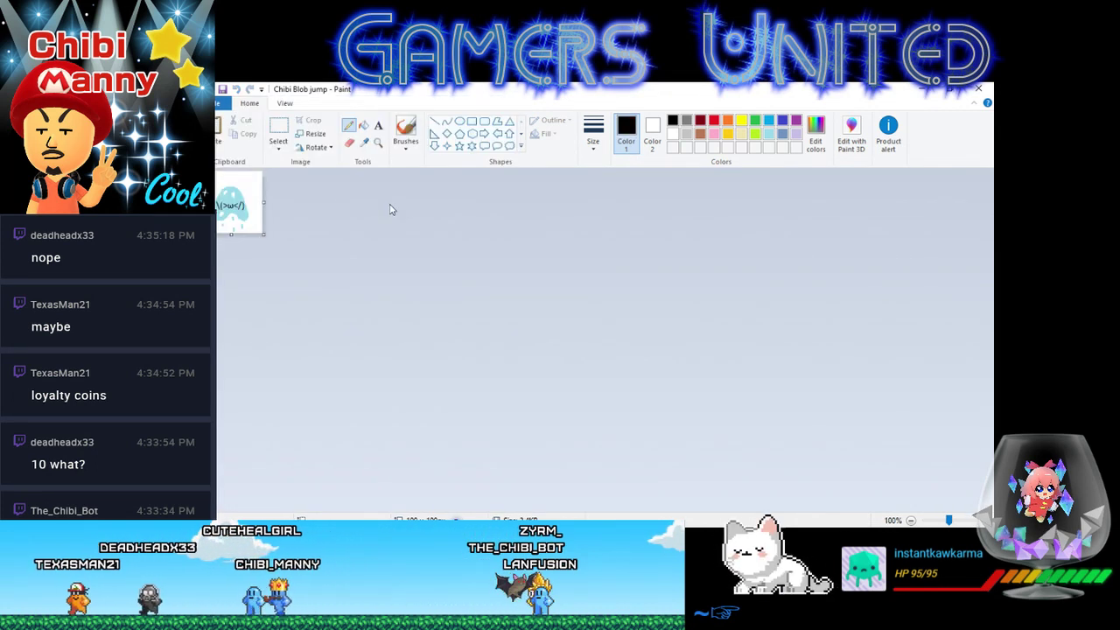
# - Flip the Chibi Blob jump picture horizontally, keep the change in the file, and switch back to LunaPic in the browser
pyautogui.click(322, 147)
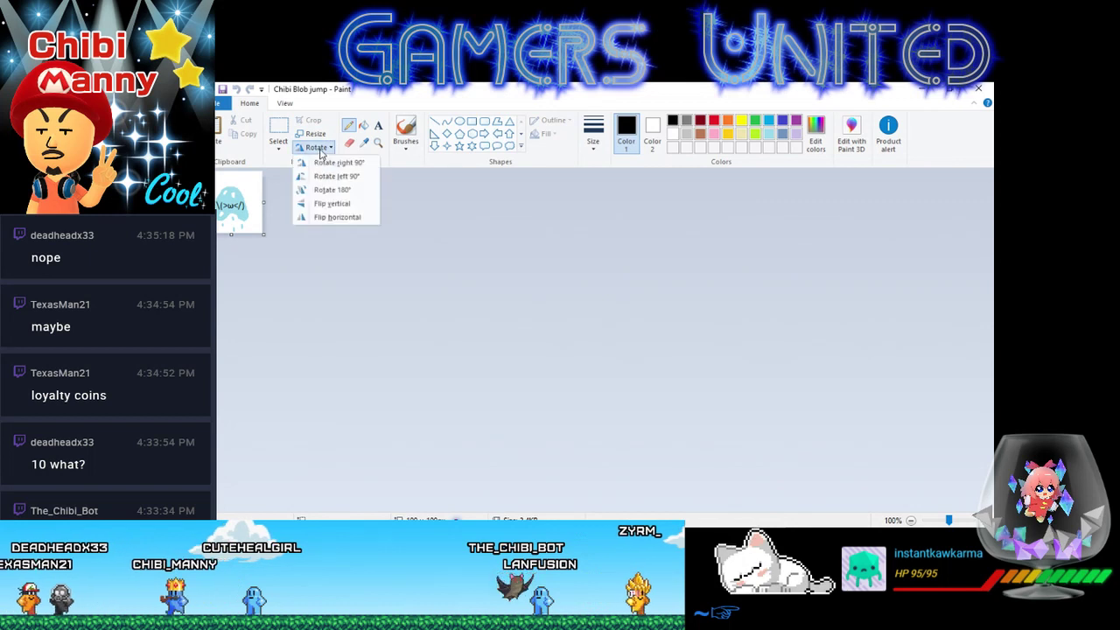
pyautogui.click(344, 217)
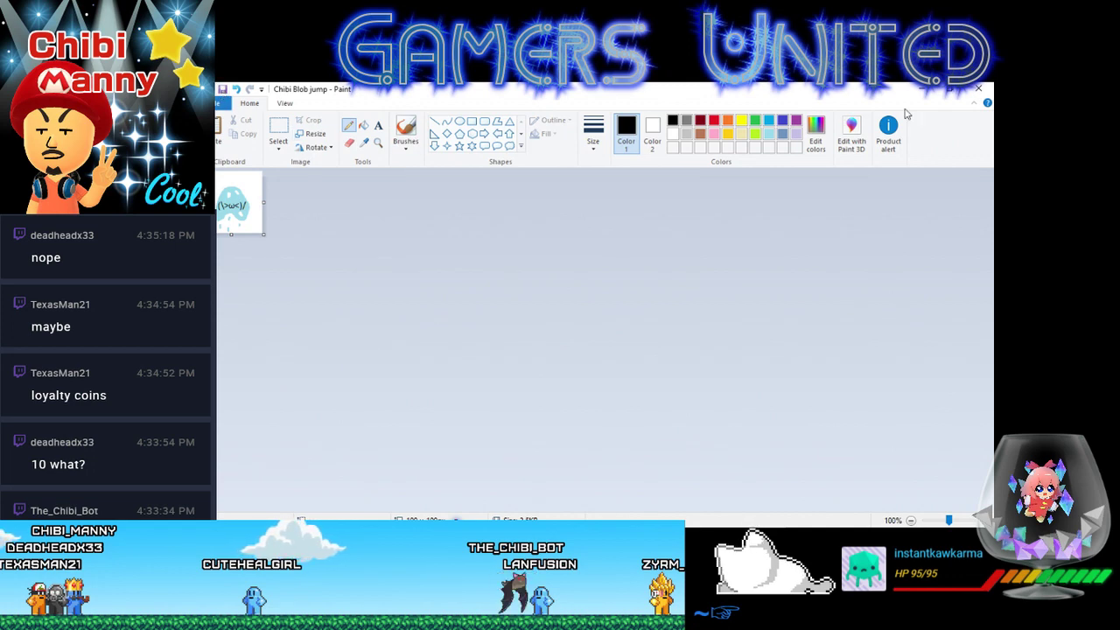
pyautogui.hotkey('alt', 'Tab')
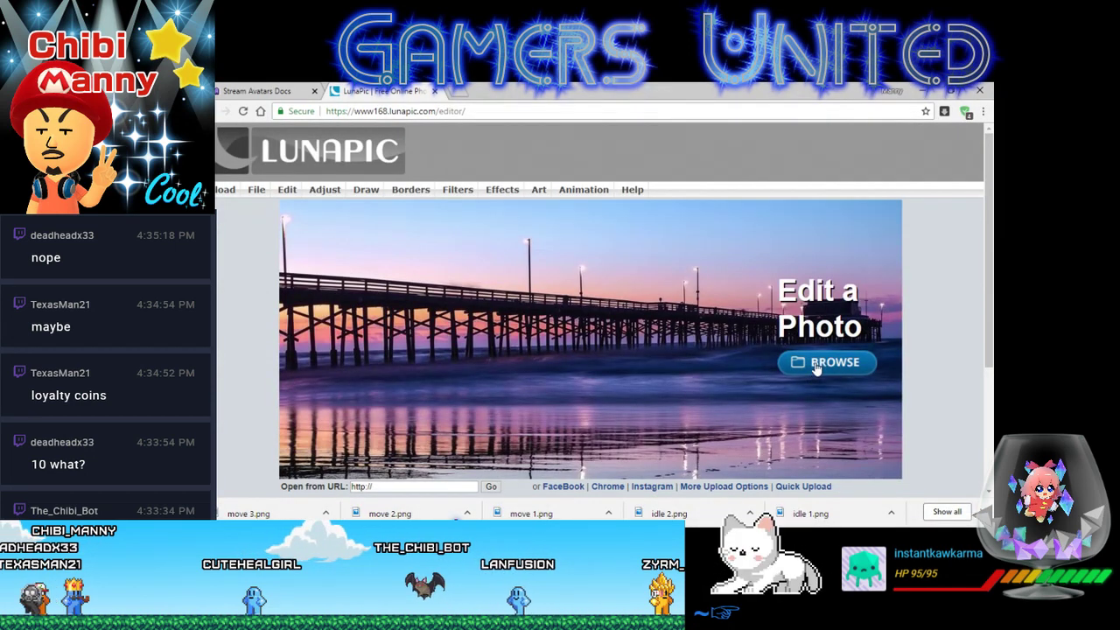
# - Upload the Chibi Blob jump image from the Desktop and make its white background transparent
pyautogui.click(816, 365)
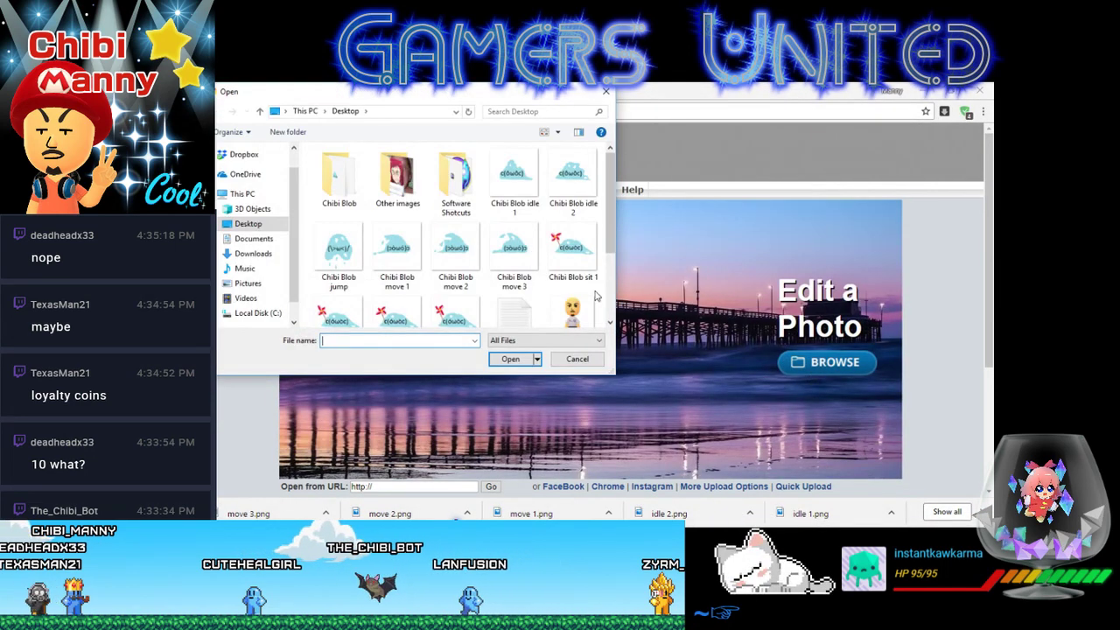
pyautogui.click(341, 247)
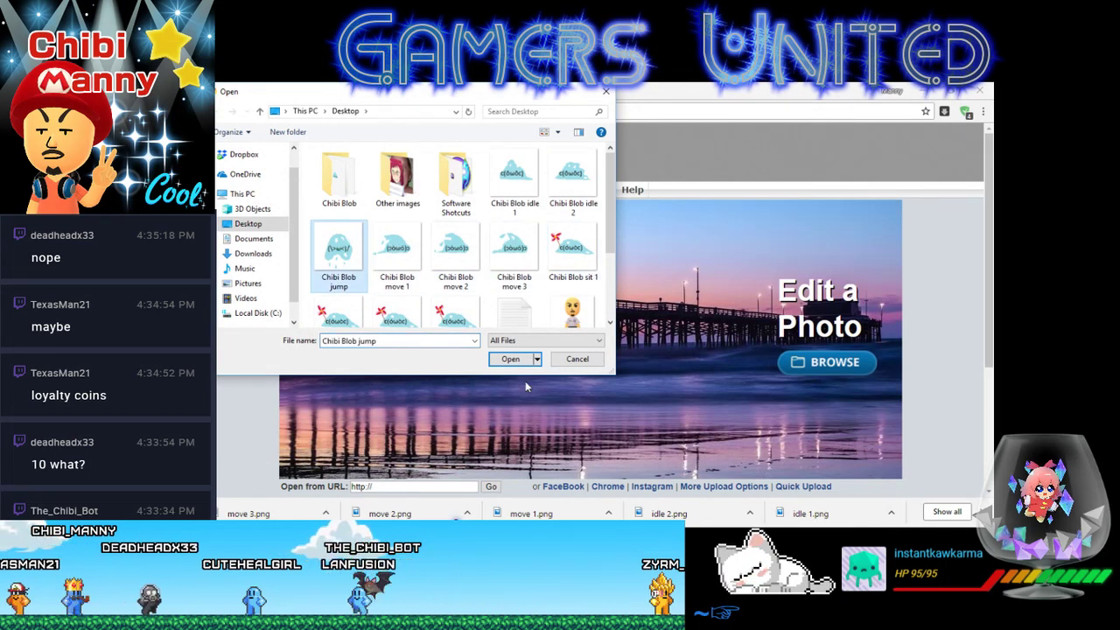
pyautogui.click(510, 359)
pyautogui.moveTo(287, 191)
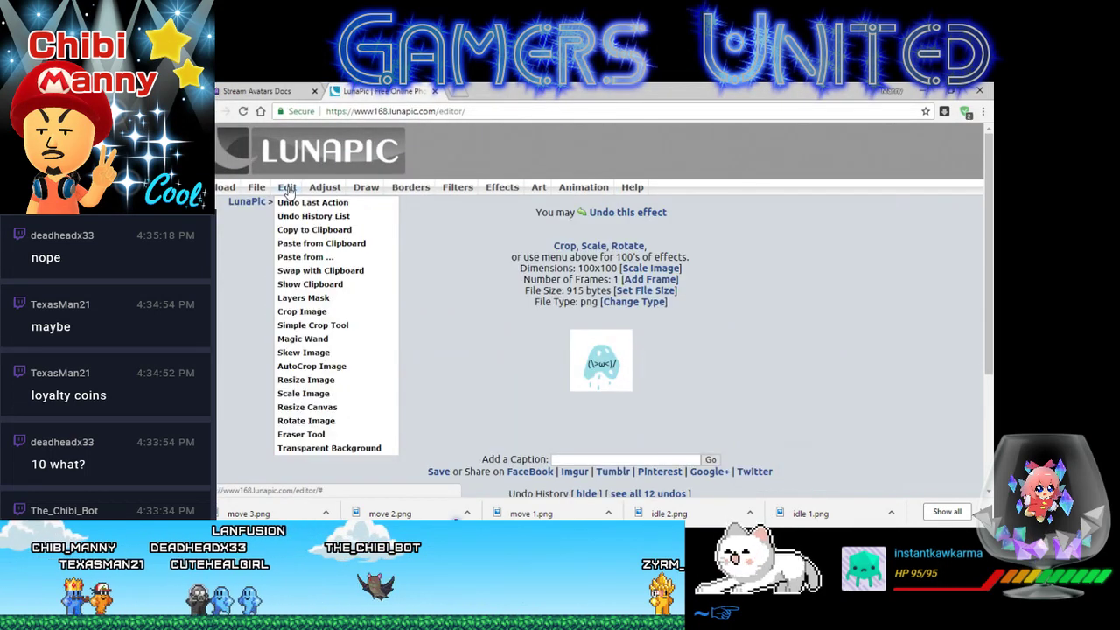
pyautogui.click(329, 448)
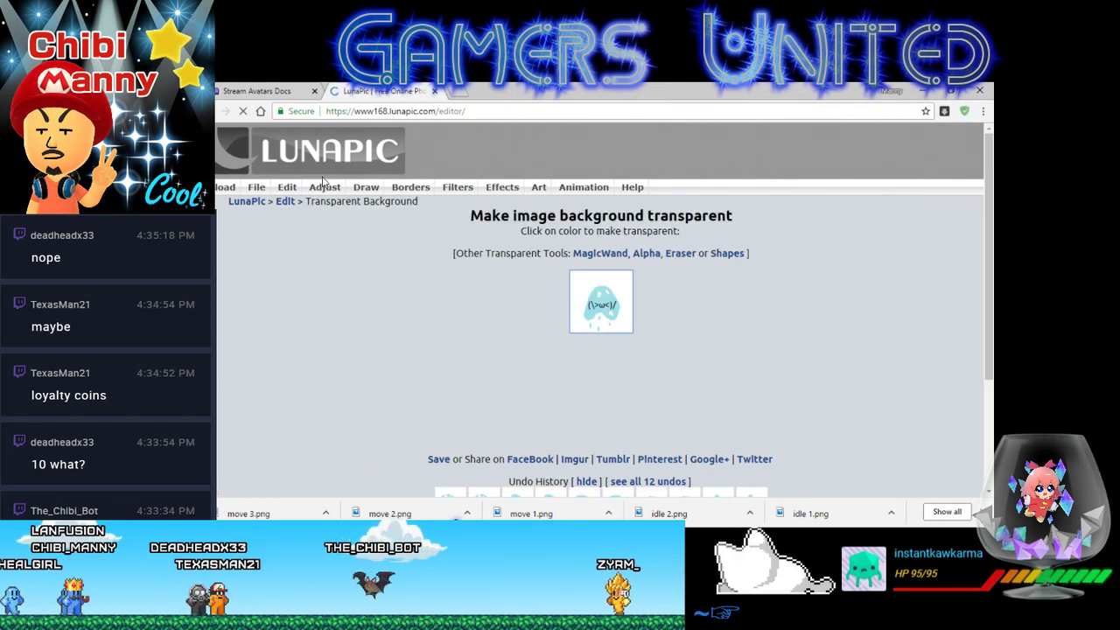
# - Save the jump frame as a PNG named jump in the Chibi Blob folder and return to the editor's start page
pyautogui.moveTo(257, 188)
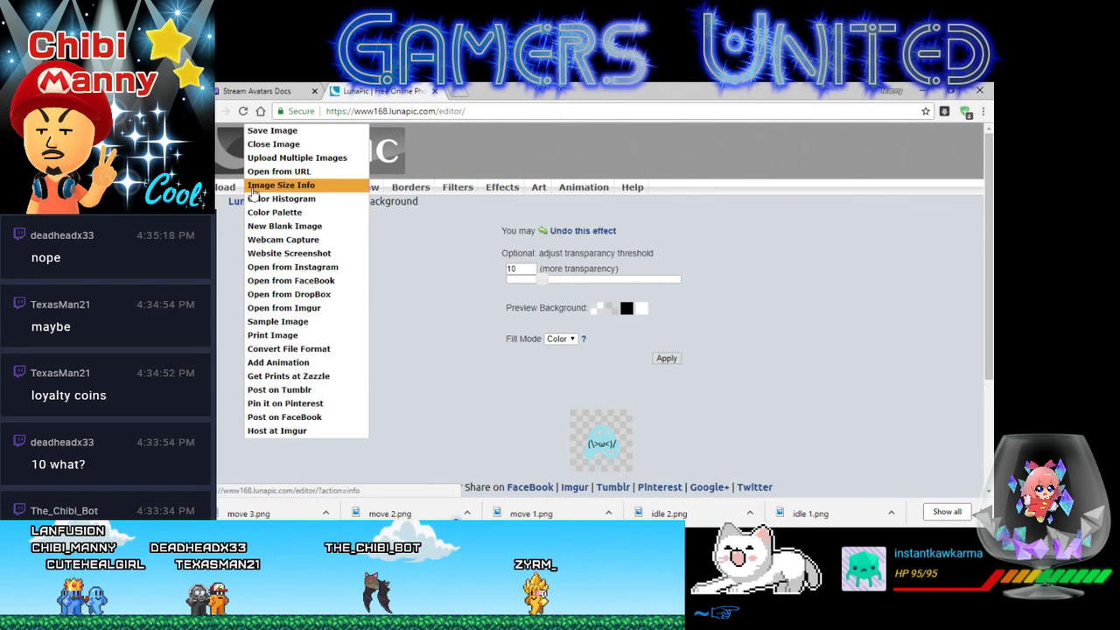
pyautogui.click(273, 131)
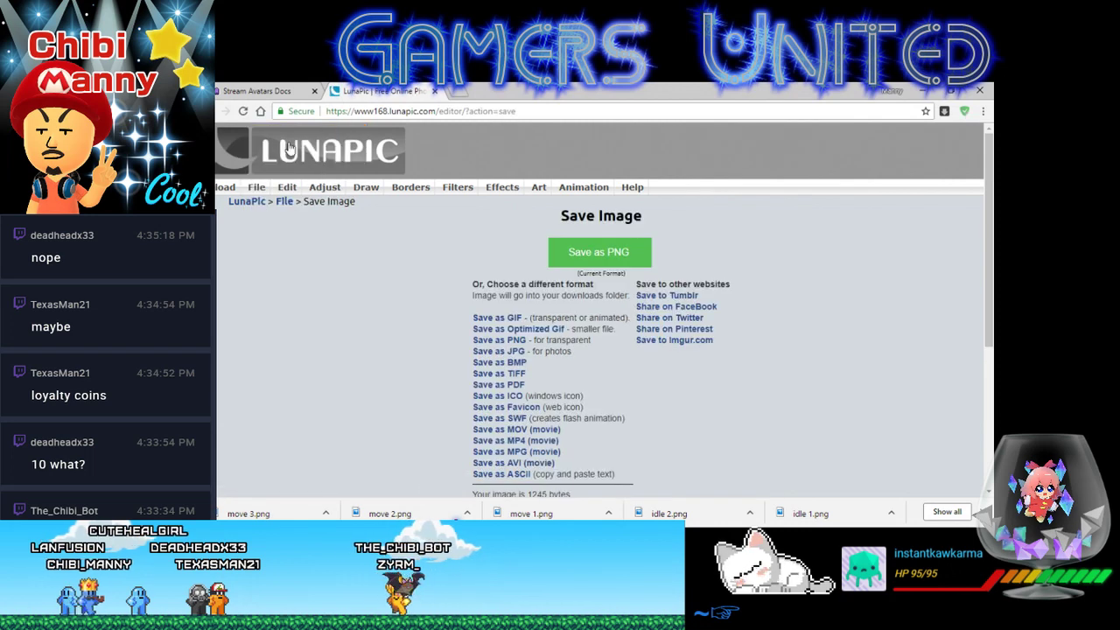
pyautogui.click(524, 341)
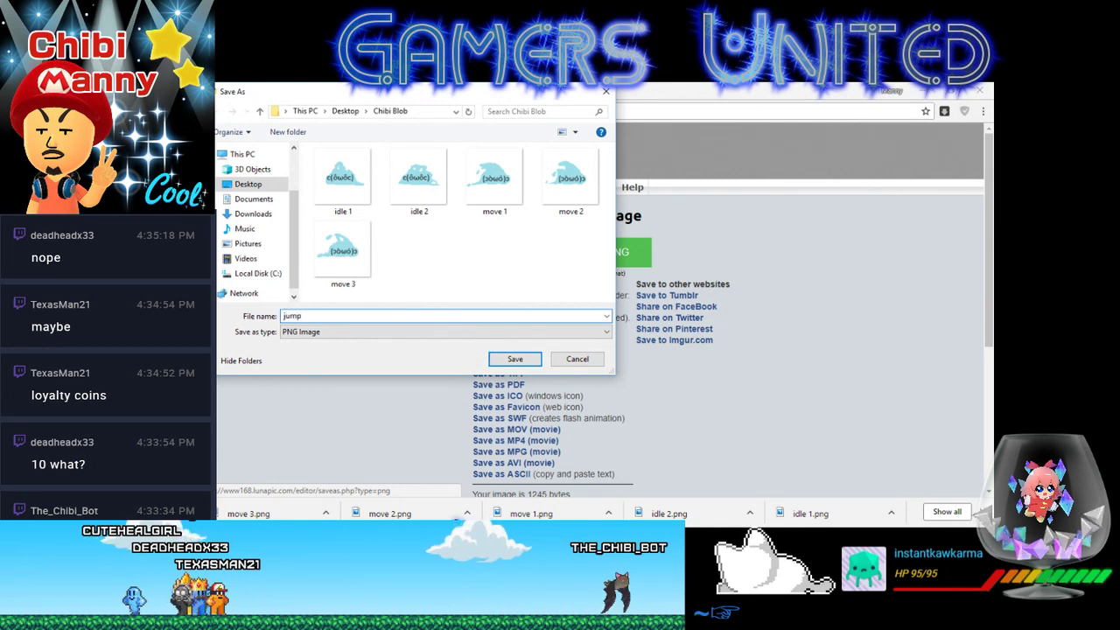
pyautogui.click(515, 359)
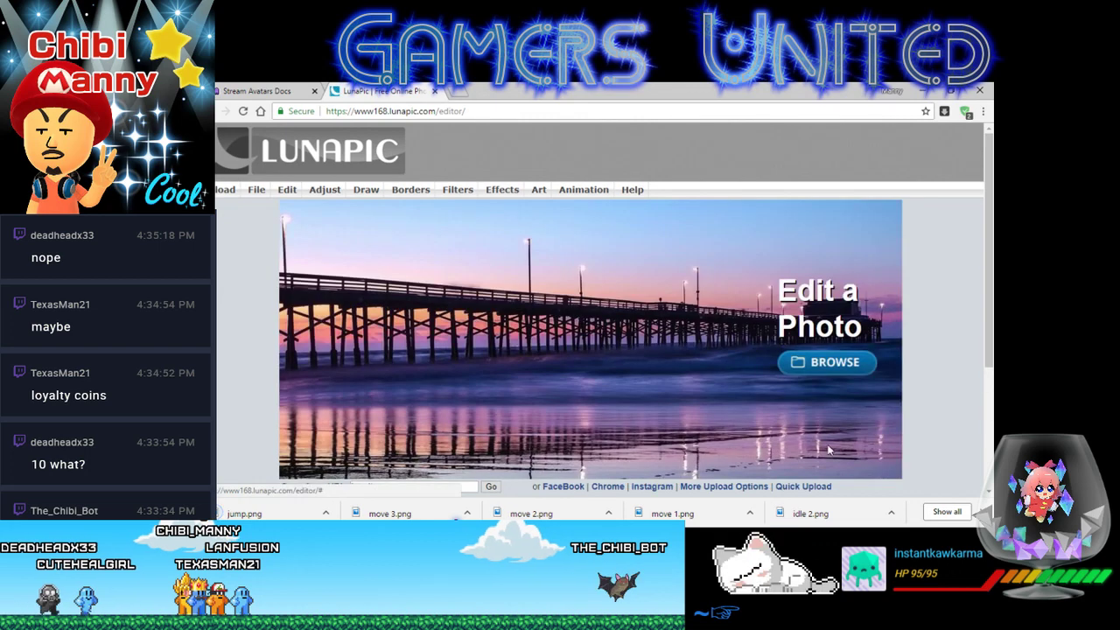
# - Upload the Chibi Blob sit 1 image from the Desktop and make its white background transparent
pyautogui.click(844, 375)
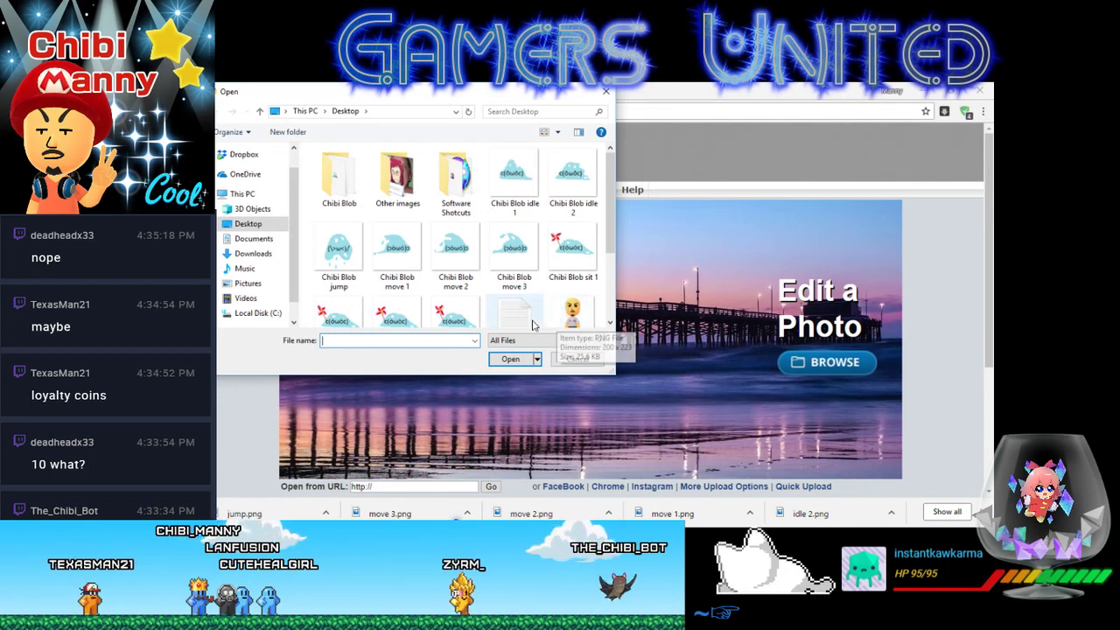
pyautogui.scroll(-1, 560, 263)
pyautogui.click(565, 218)
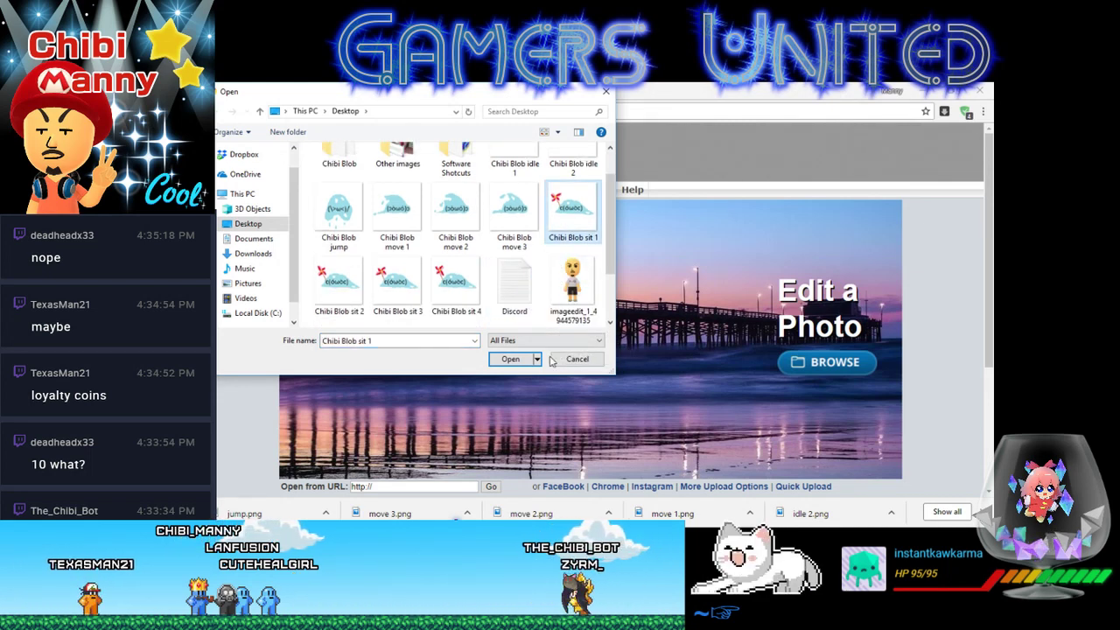
pyautogui.click(511, 359)
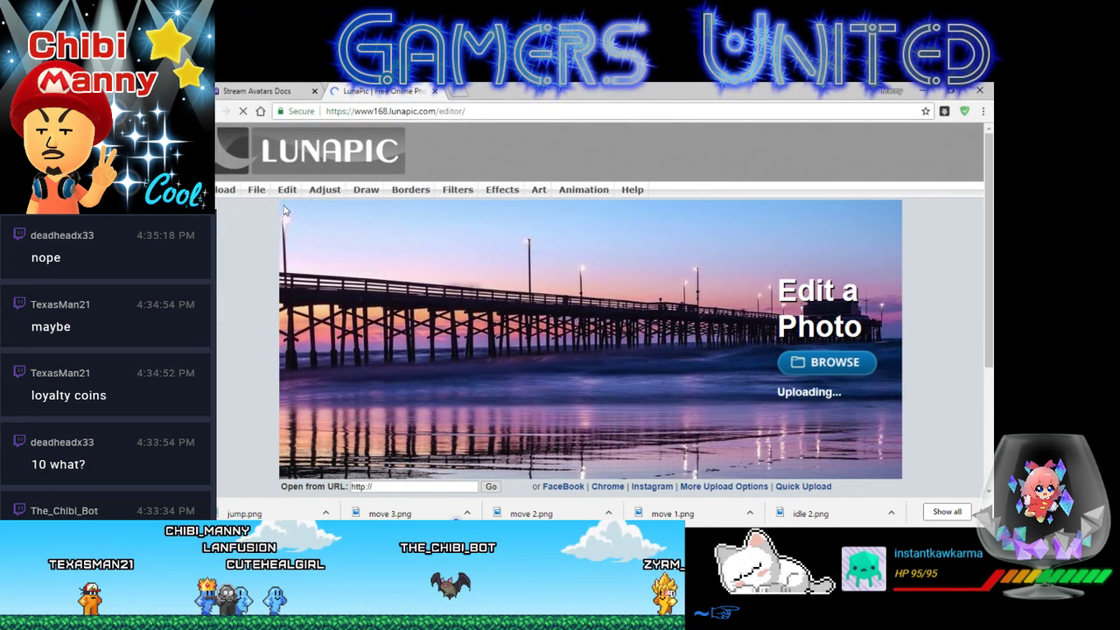
pyautogui.moveTo(293, 188)
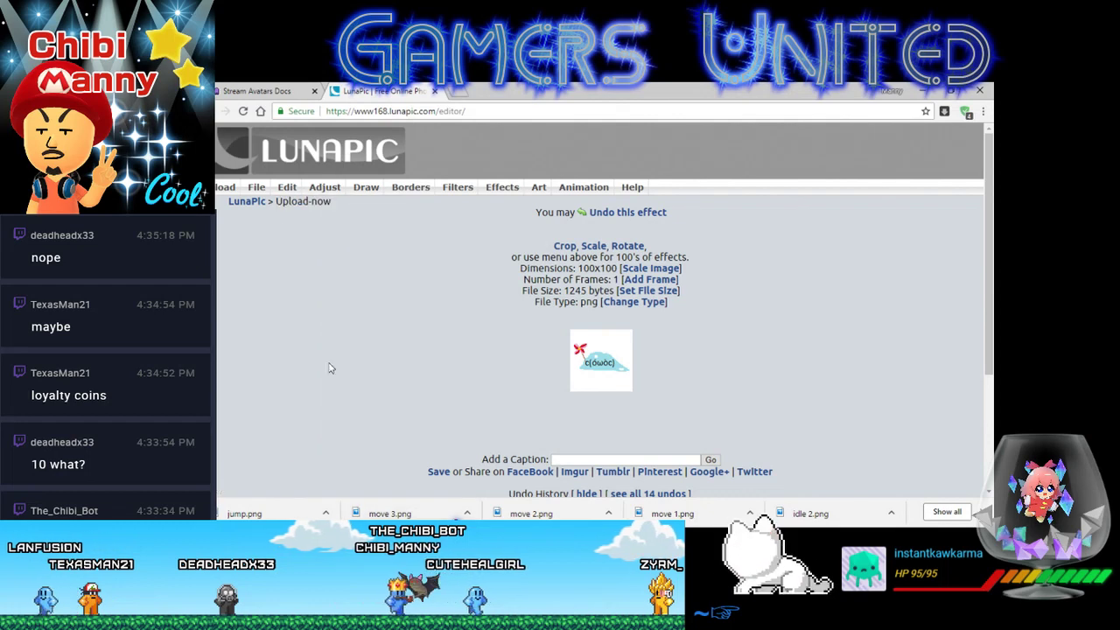
pyautogui.click(390, 449)
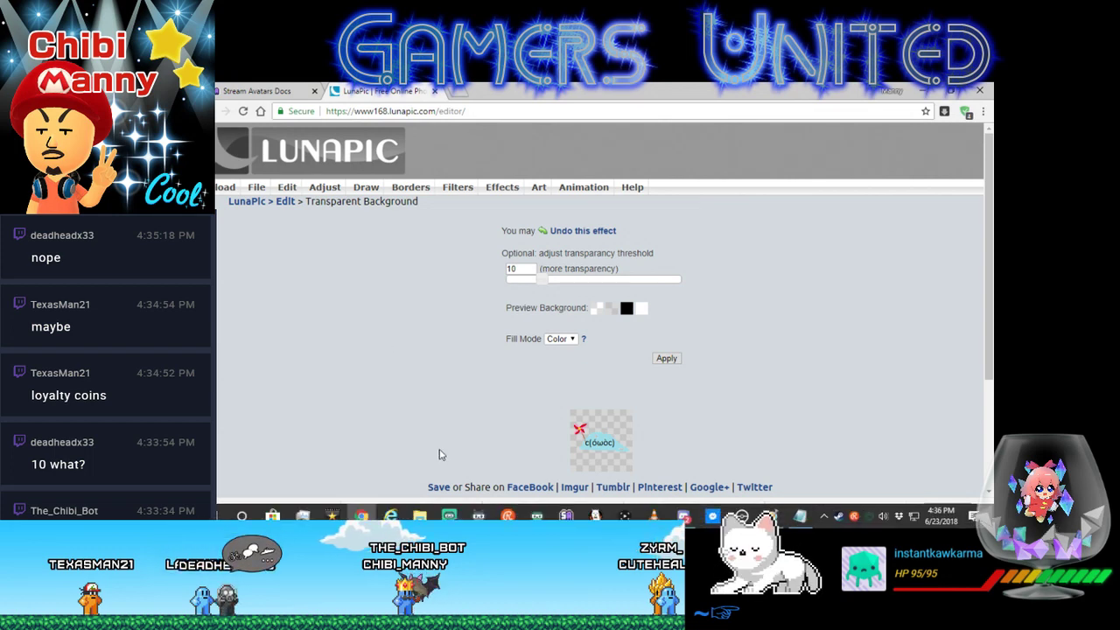
# - Switch to the Streaming Avatars window to look at the avatars, and return to LunaPic in the browser
pyautogui.hotkey('alt', 'Tab')
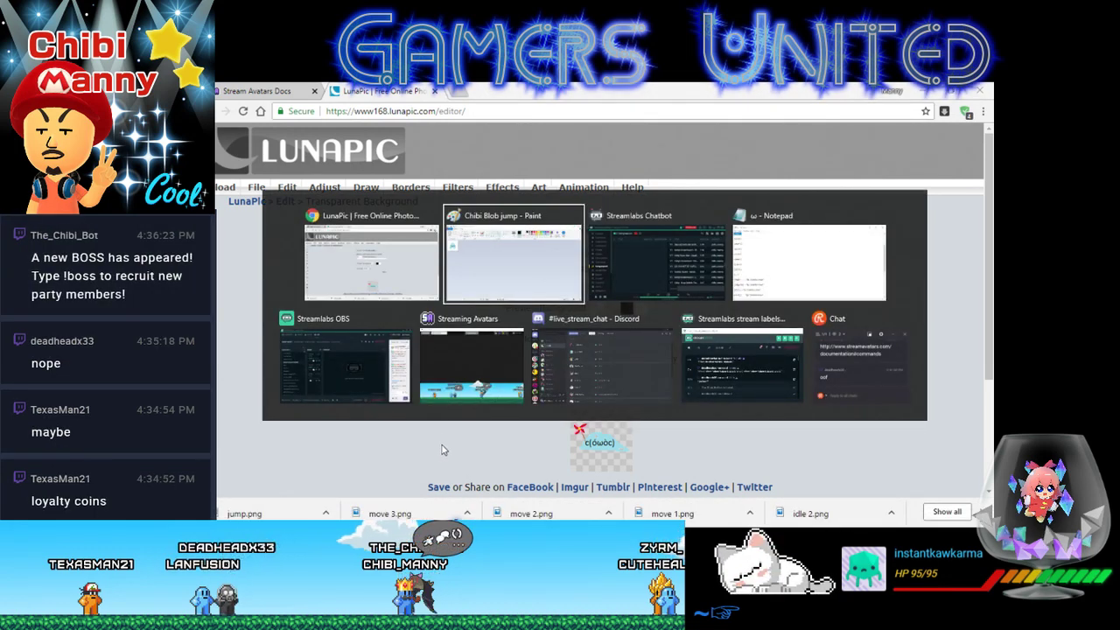
pyautogui.click(461, 377)
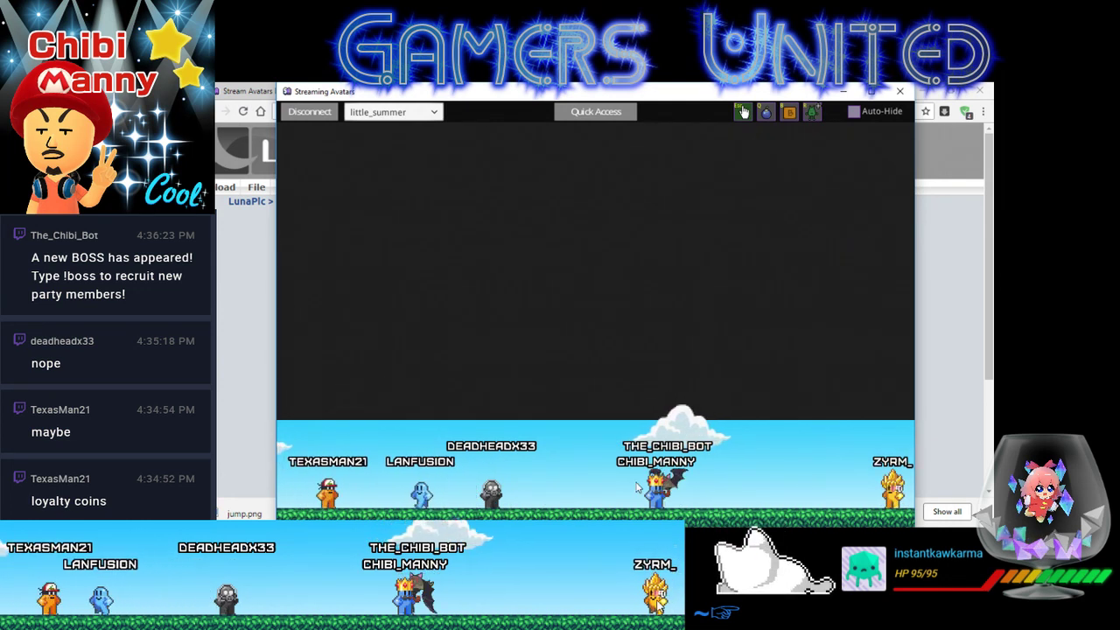
pyautogui.hotkey('alt', 'Tab')
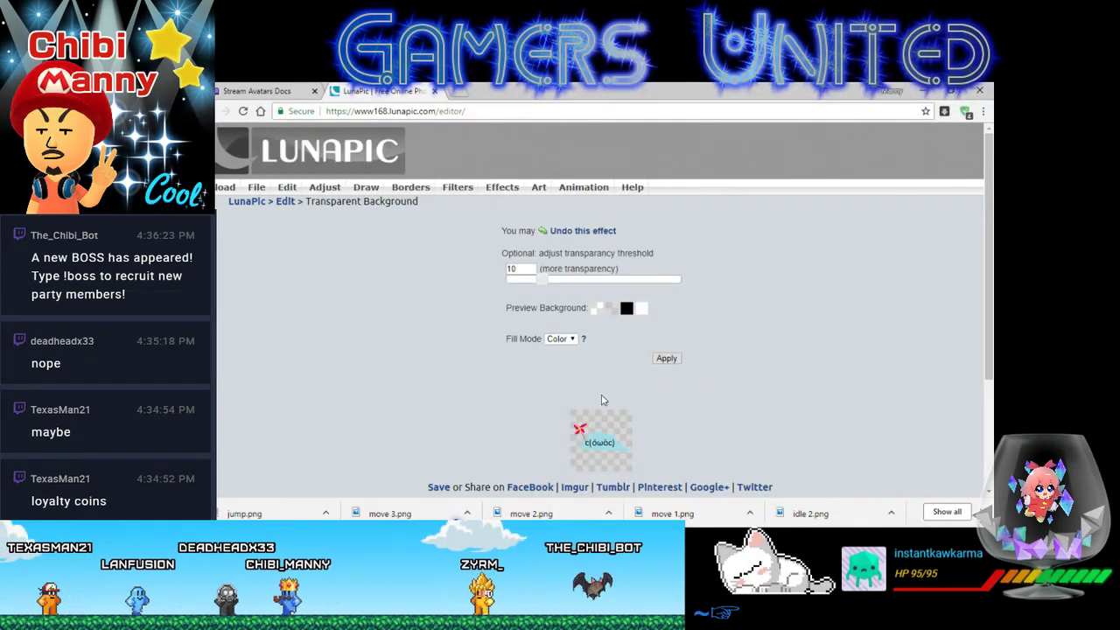
# - Save the first sit frame as a PNG named sit 1 in the Chibi Blob folder and return to the editor's start page
pyautogui.moveTo(259, 188)
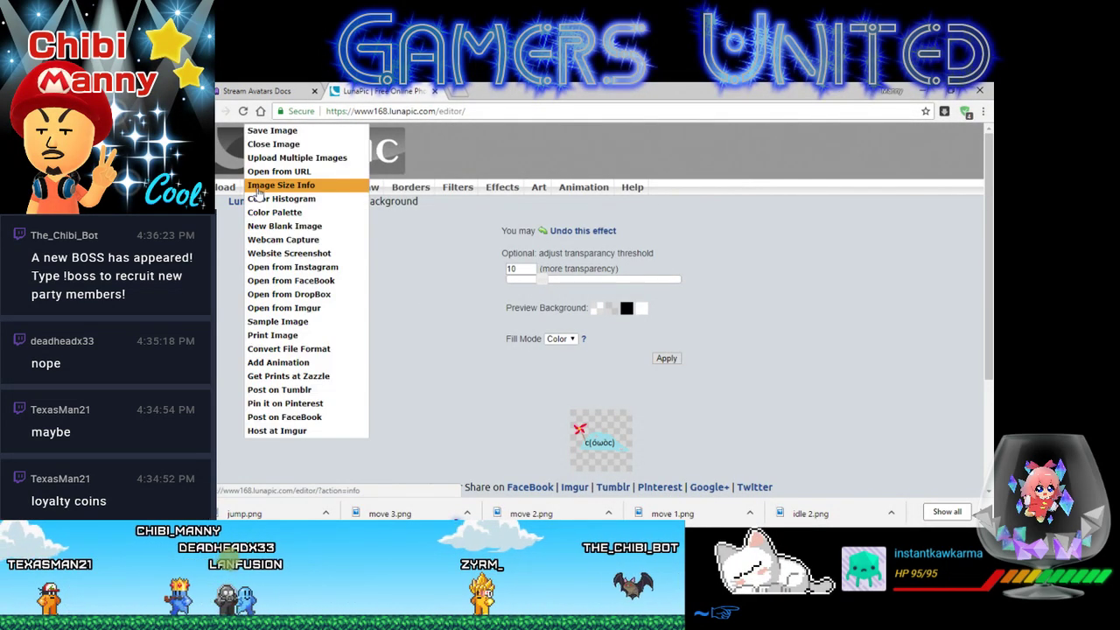
pyautogui.click(272, 132)
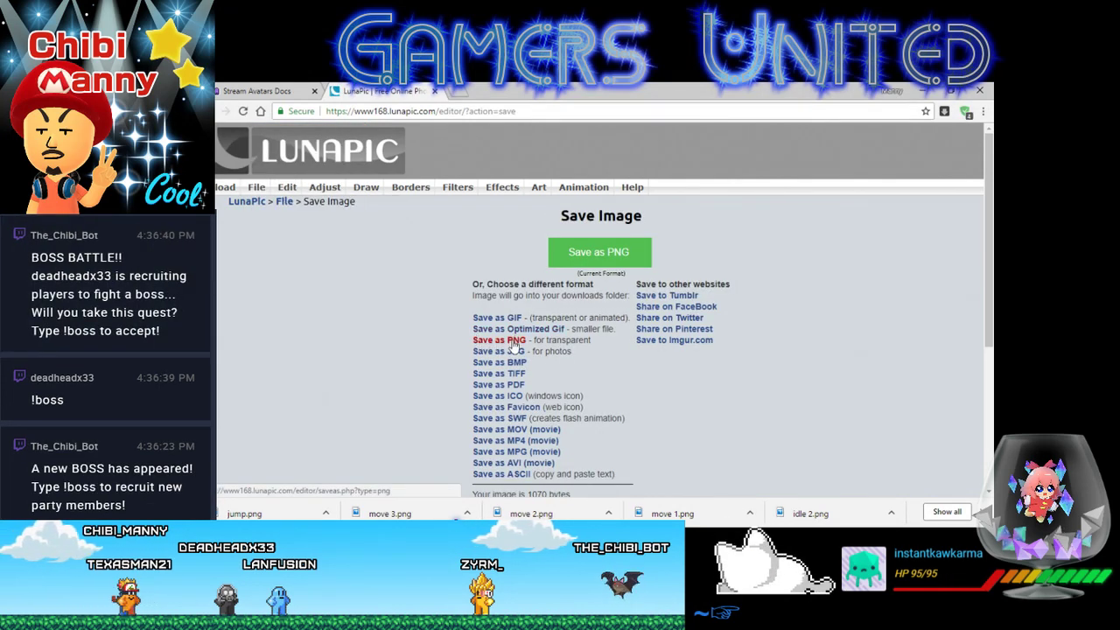
pyautogui.click(523, 347)
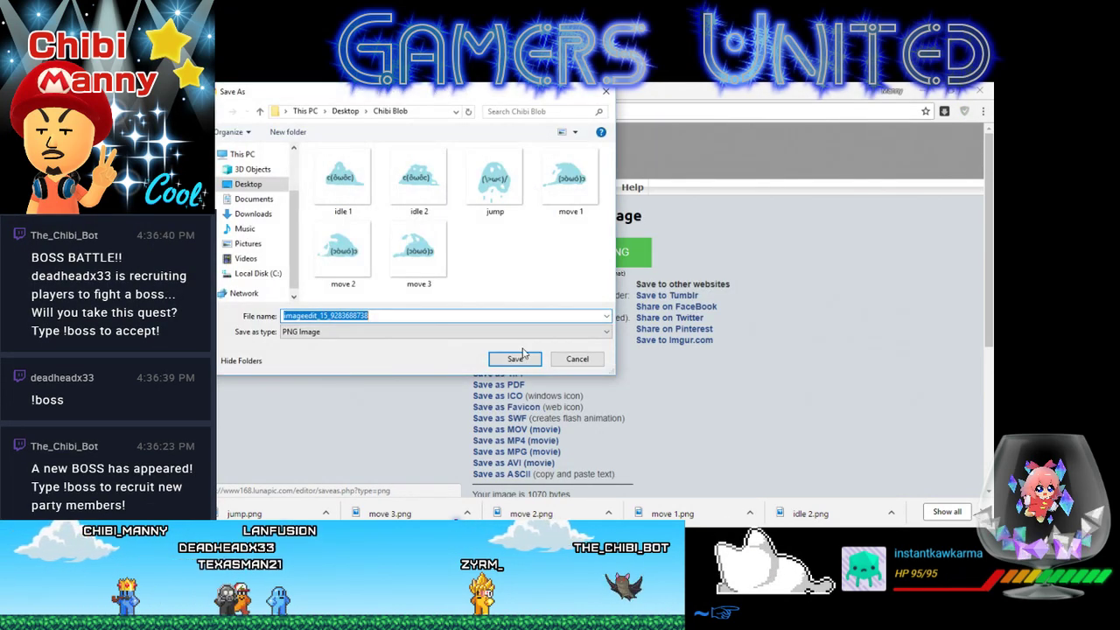
pyautogui.write('sit 1')
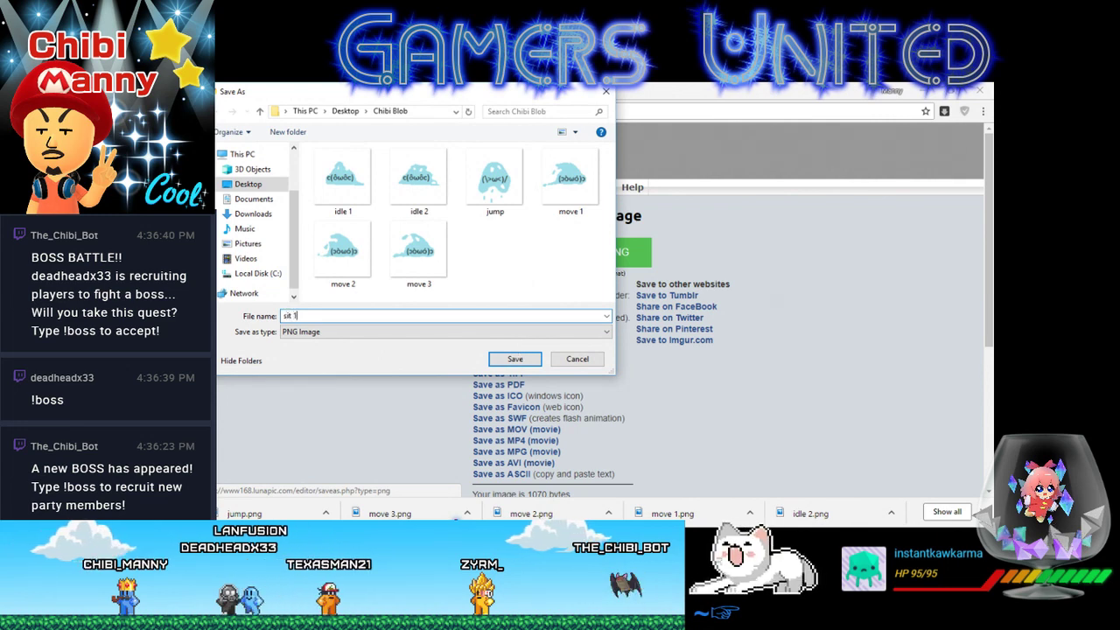
pyautogui.click(514, 359)
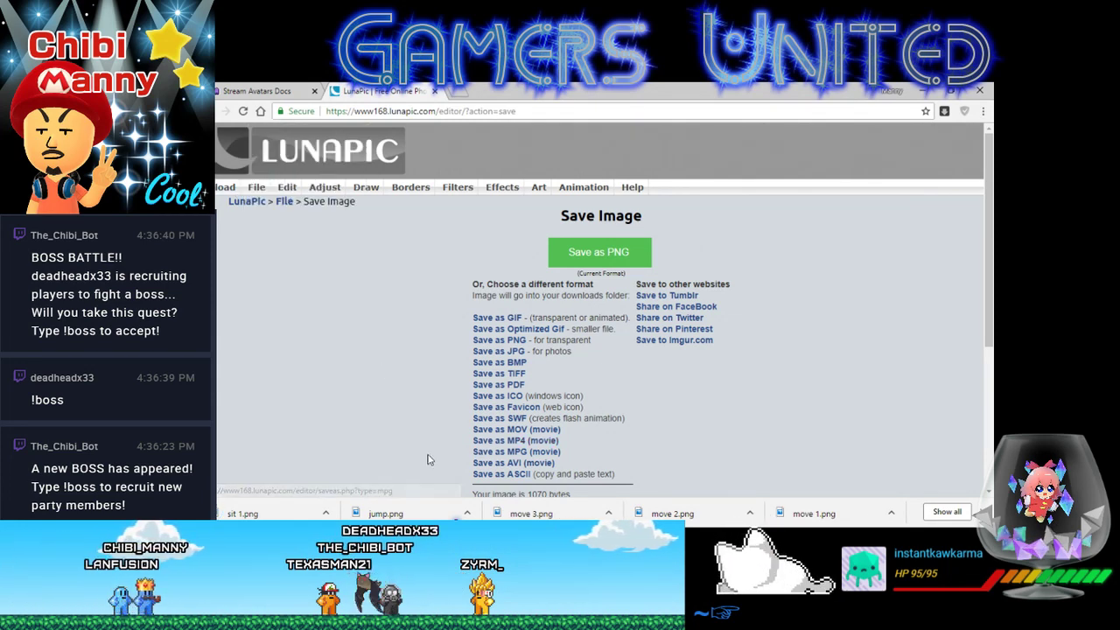
pyautogui.click(223, 145)
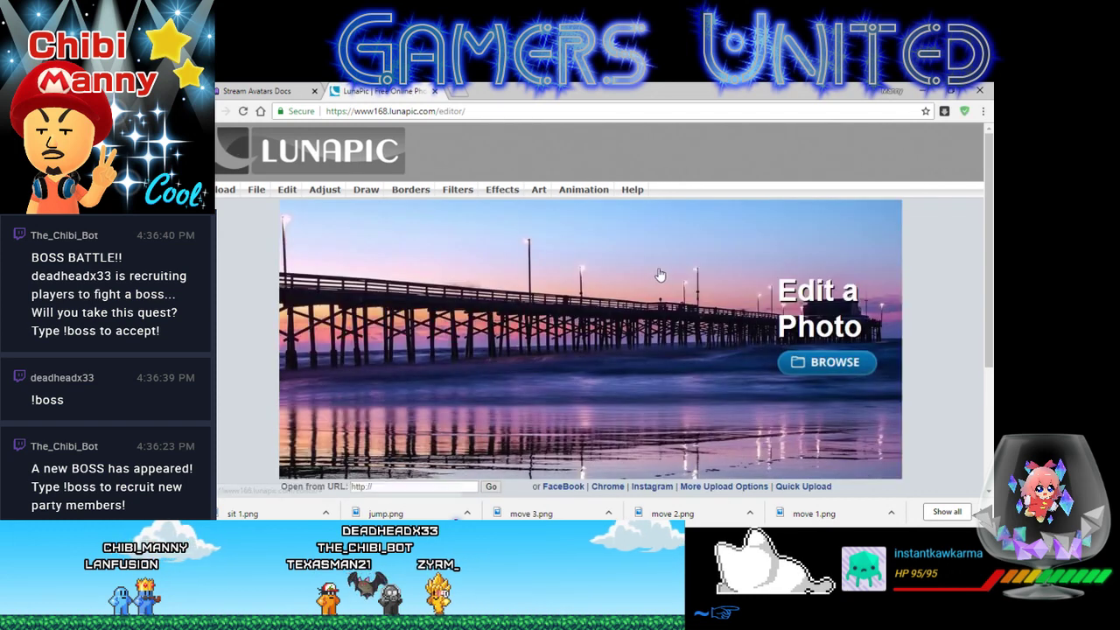
# - Upload the Chibi Blob sit 2 image from the Desktop and make its white background transparent
pyautogui.click(800, 363)
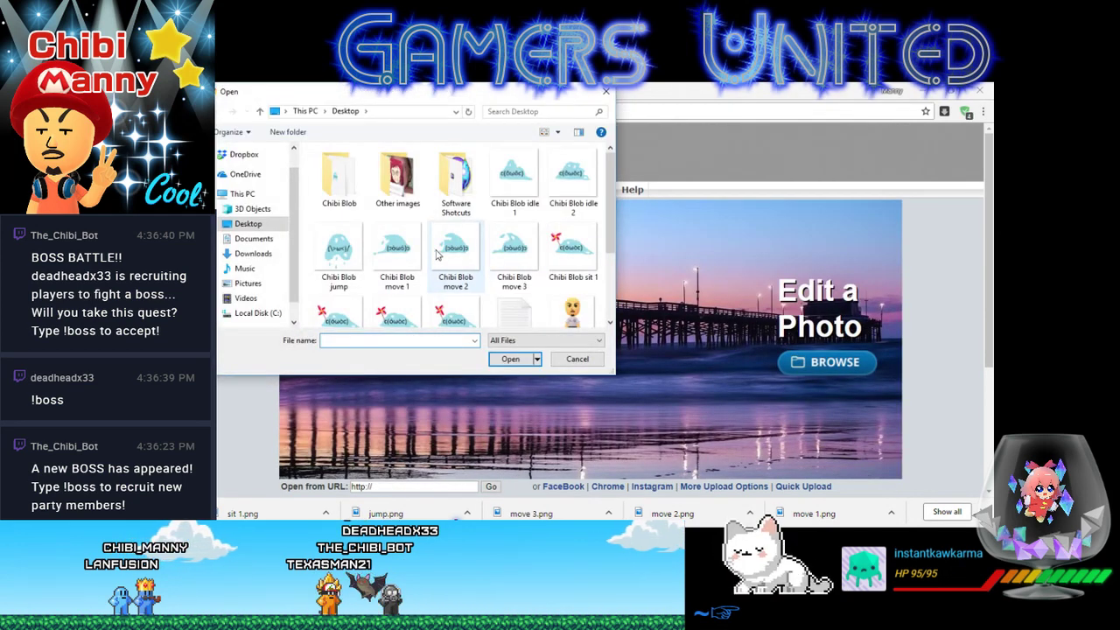
pyautogui.scroll(-1, 445, 289)
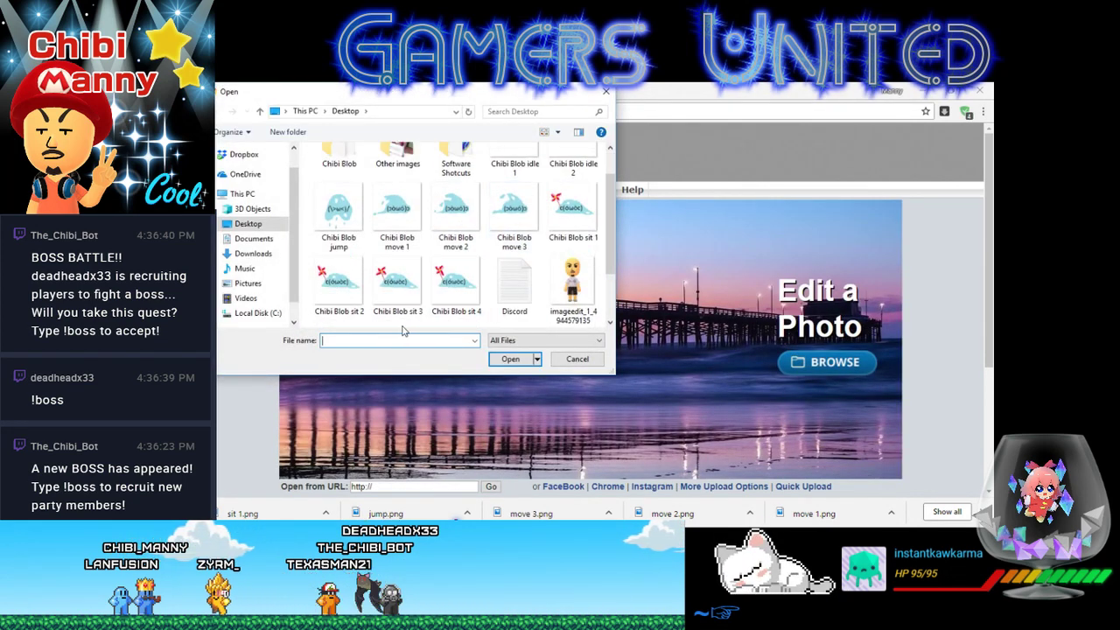
pyautogui.doubleClick(344, 295)
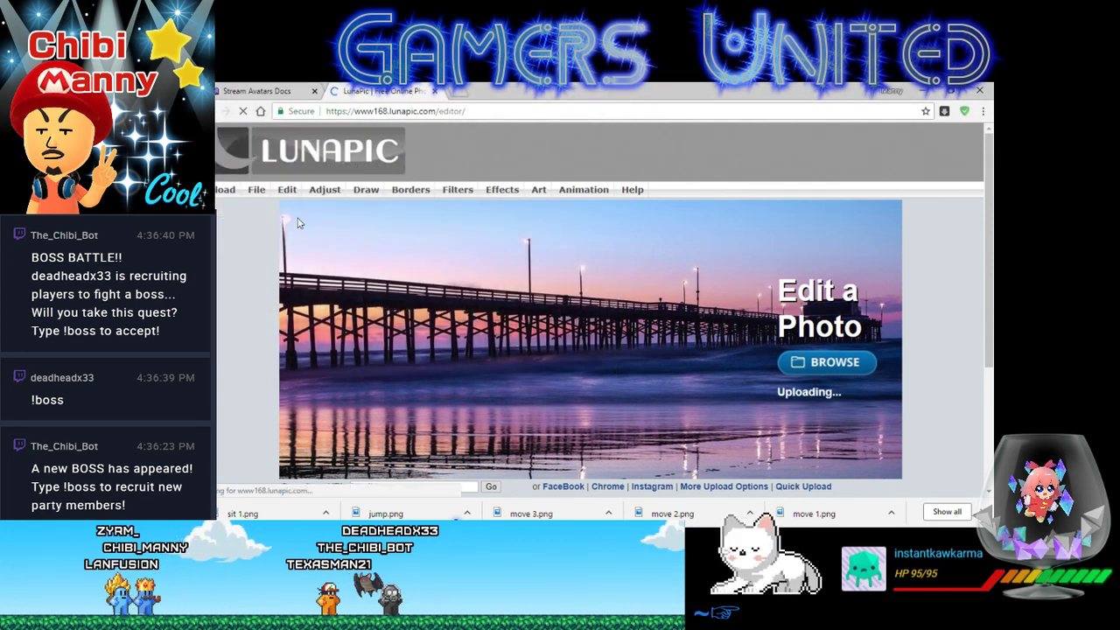
pyautogui.moveTo(259, 200)
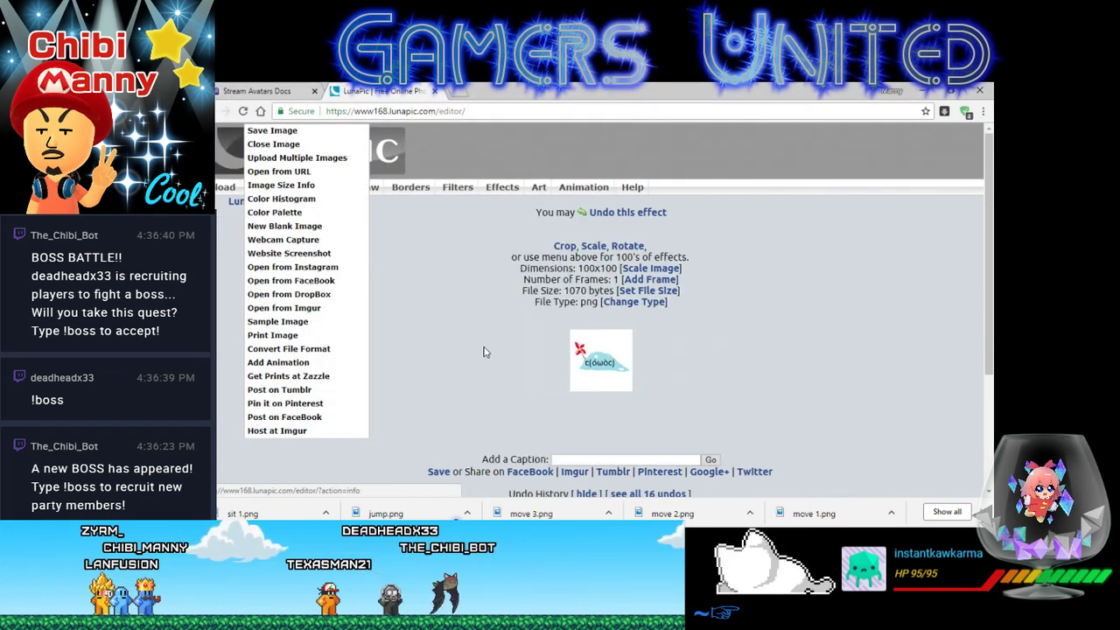
pyautogui.moveTo(291, 191)
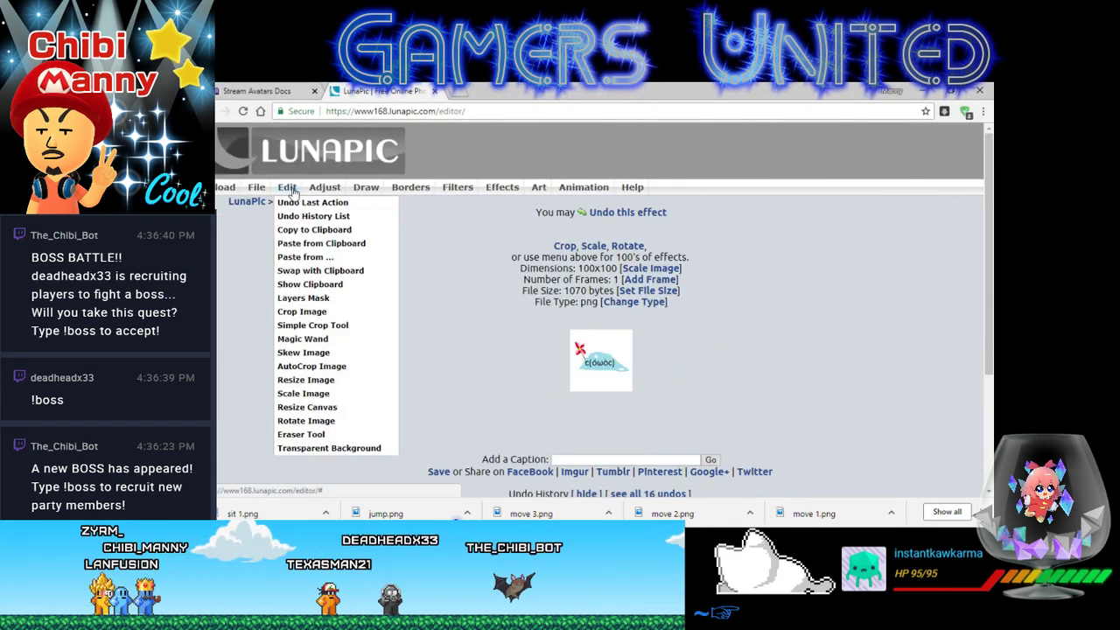
pyautogui.click(348, 449)
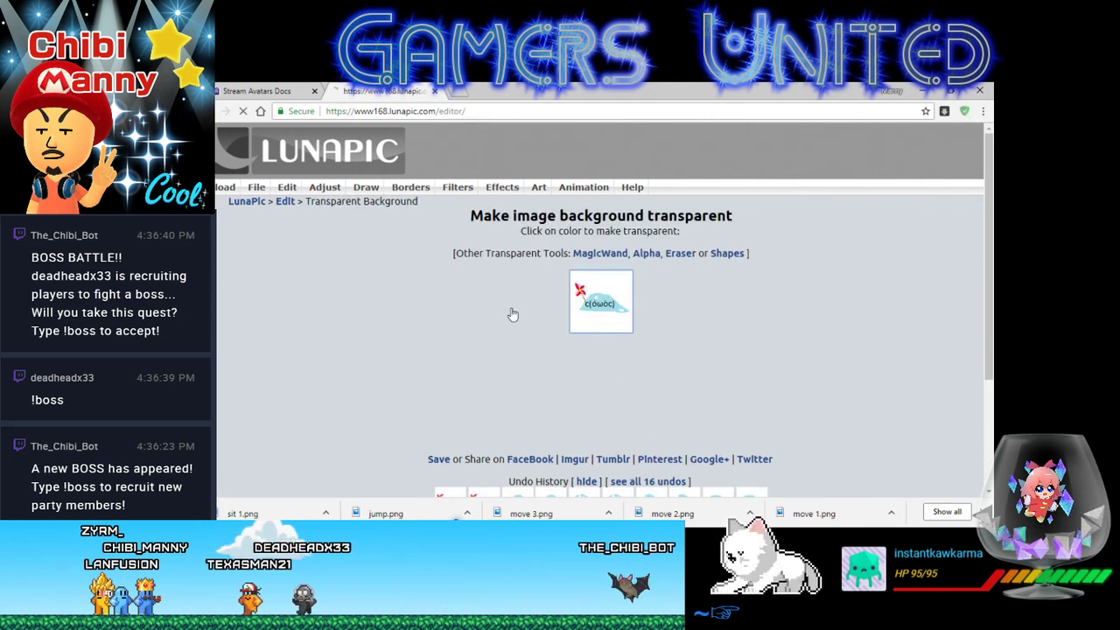
# - Save the second sit frame as a PNG named sit 2 in the Chibi Blob folder and return to the editor's start page
pyautogui.moveTo(259, 188)
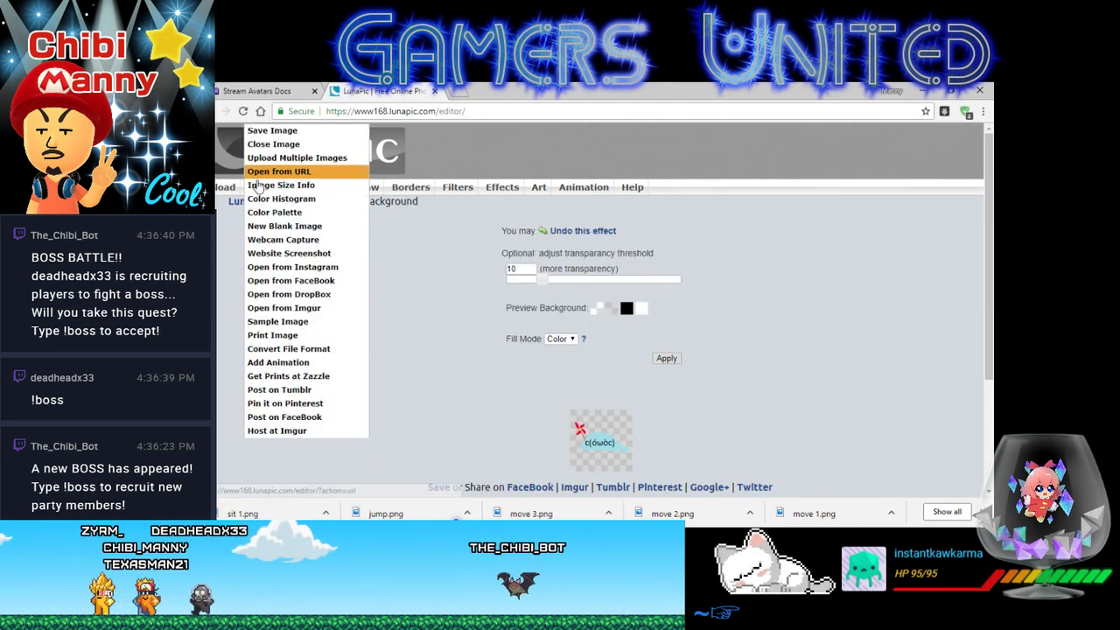
pyautogui.click(300, 132)
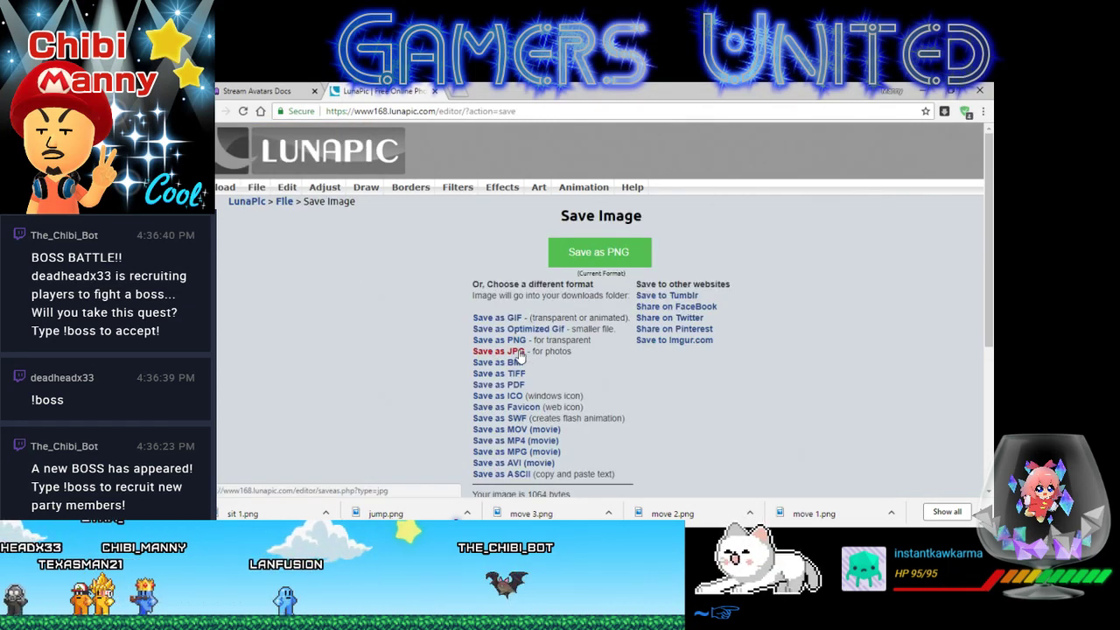
pyautogui.click(522, 347)
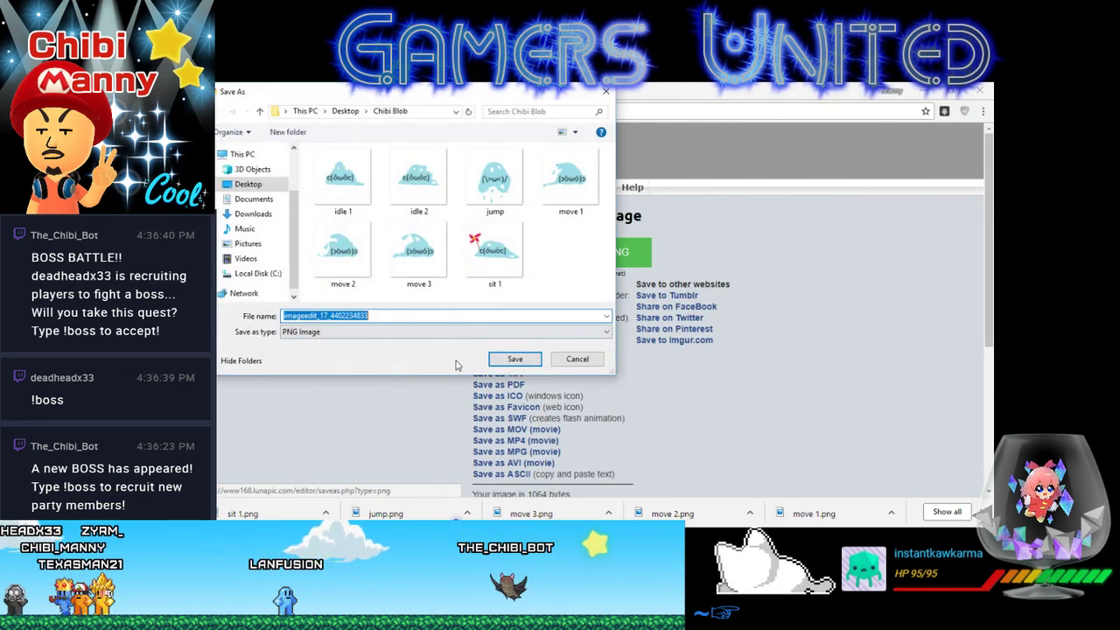
pyautogui.write('sit')
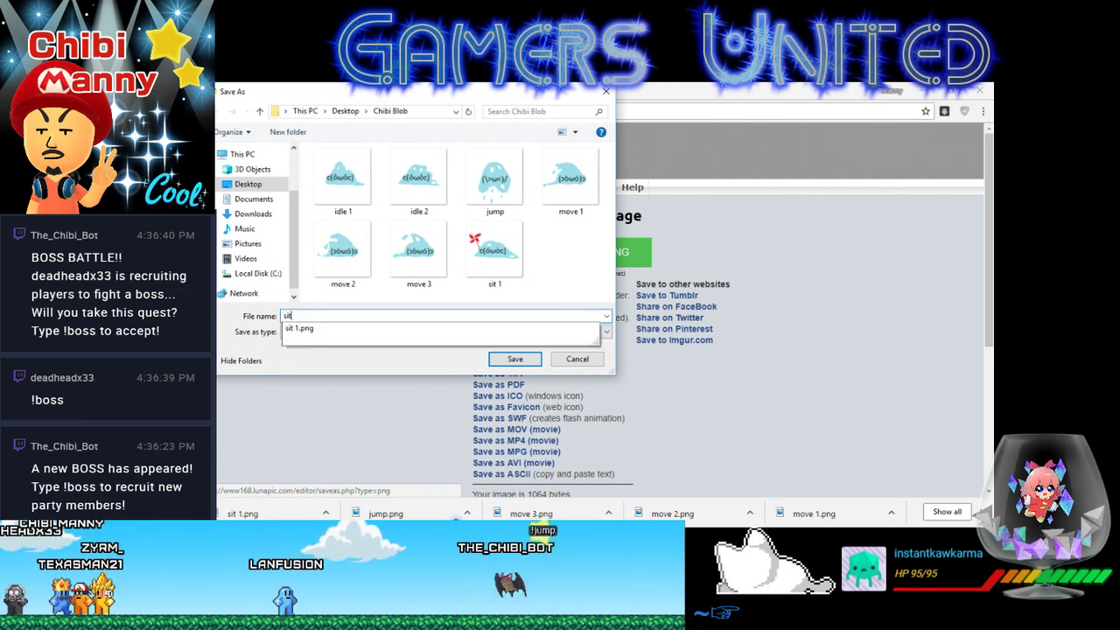
pyautogui.write(' 2')
pyautogui.click(514, 358)
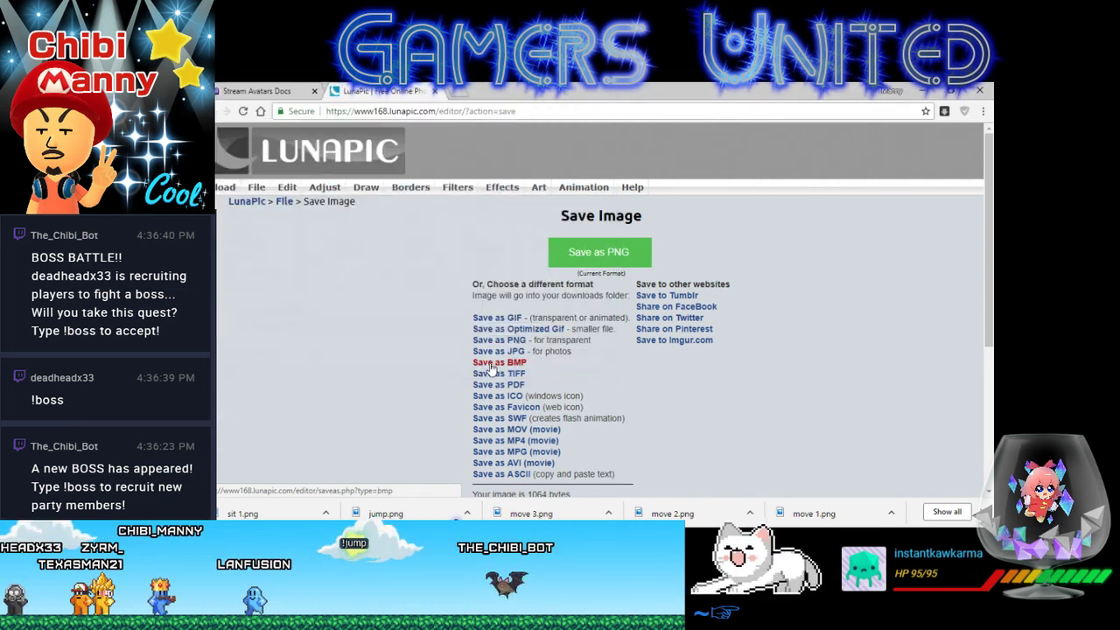
pyautogui.moveTo(274, 157)
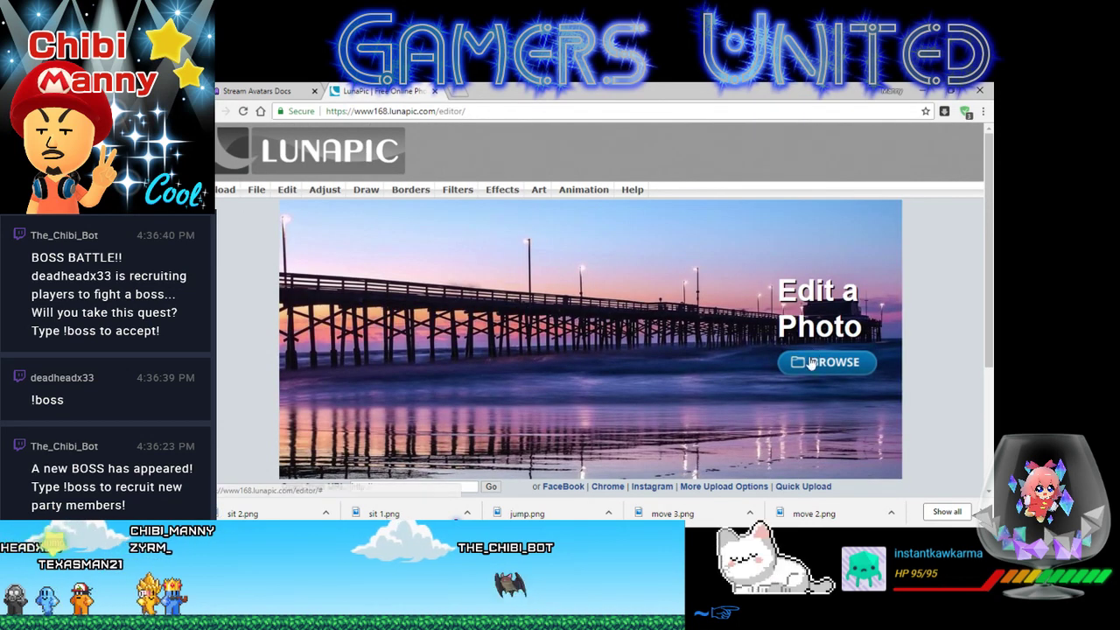
# - Upload the Chibi Blob sit 3 image from the Desktop and make its white background transparent
pyautogui.click(812, 362)
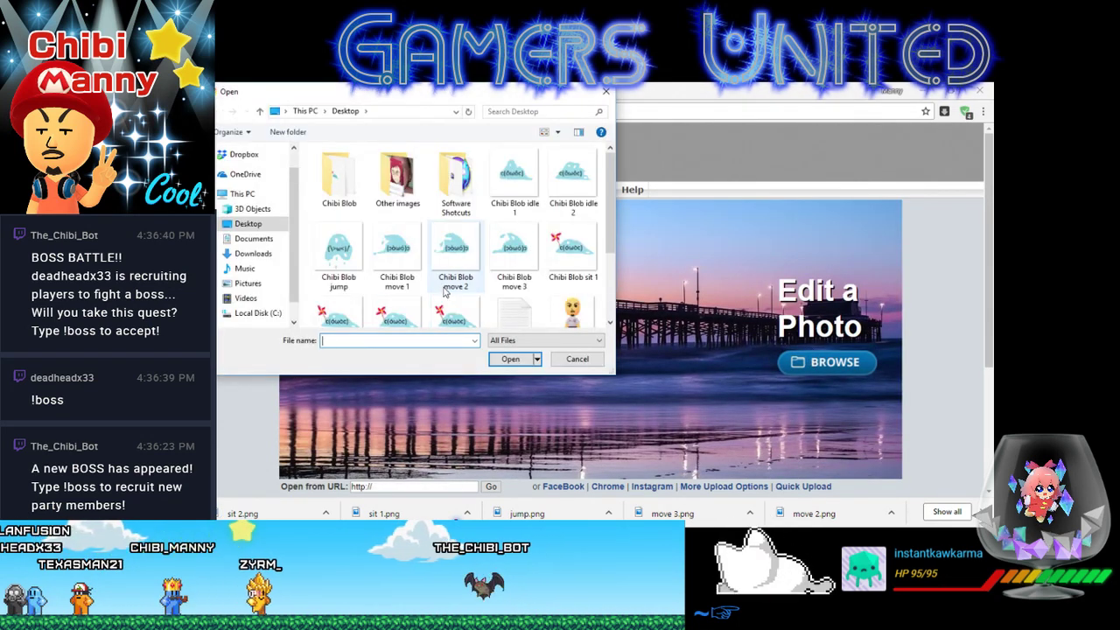
pyautogui.scroll(-1, 438, 316)
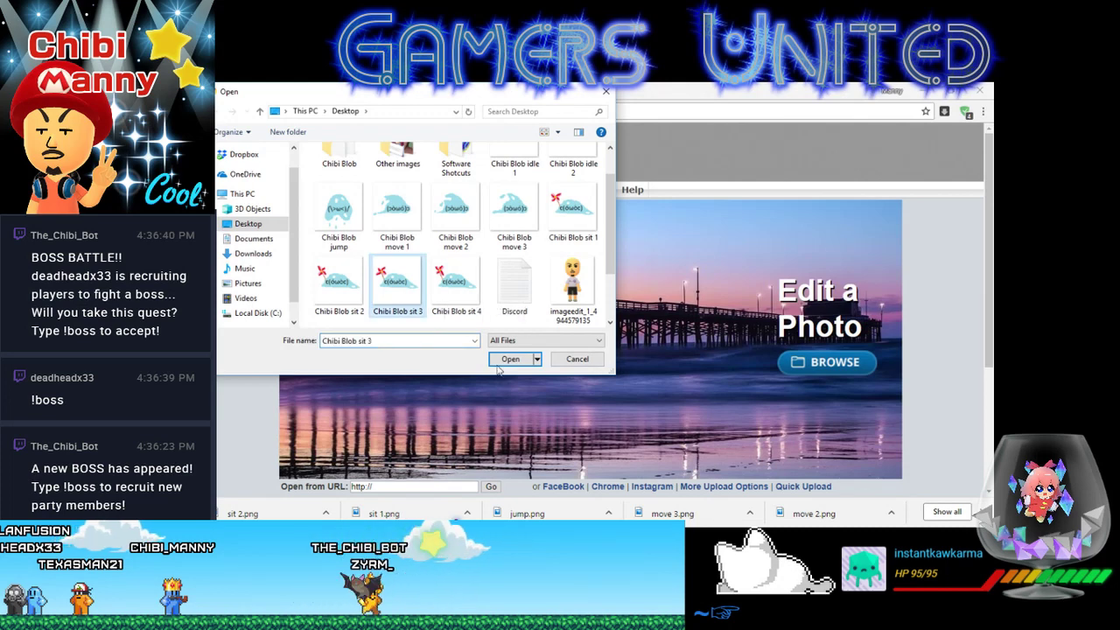
pyautogui.click(497, 364)
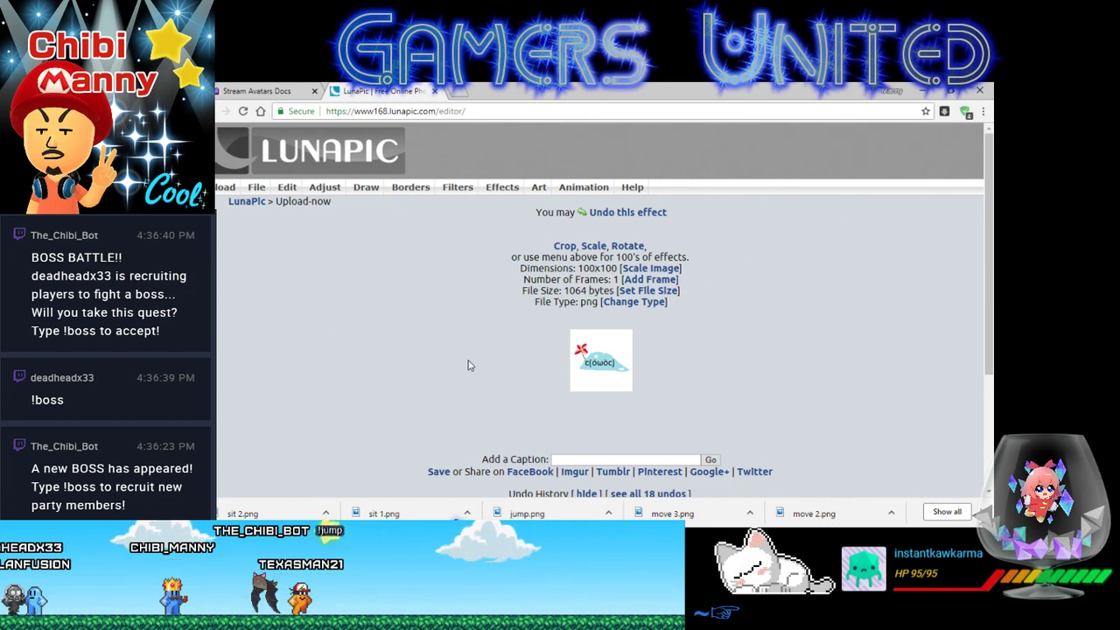
# - Save the third sit frame as a PNG named sit 3 in the Chibi Blob folder and return to the editor's start page
pyautogui.moveTo(257, 186)
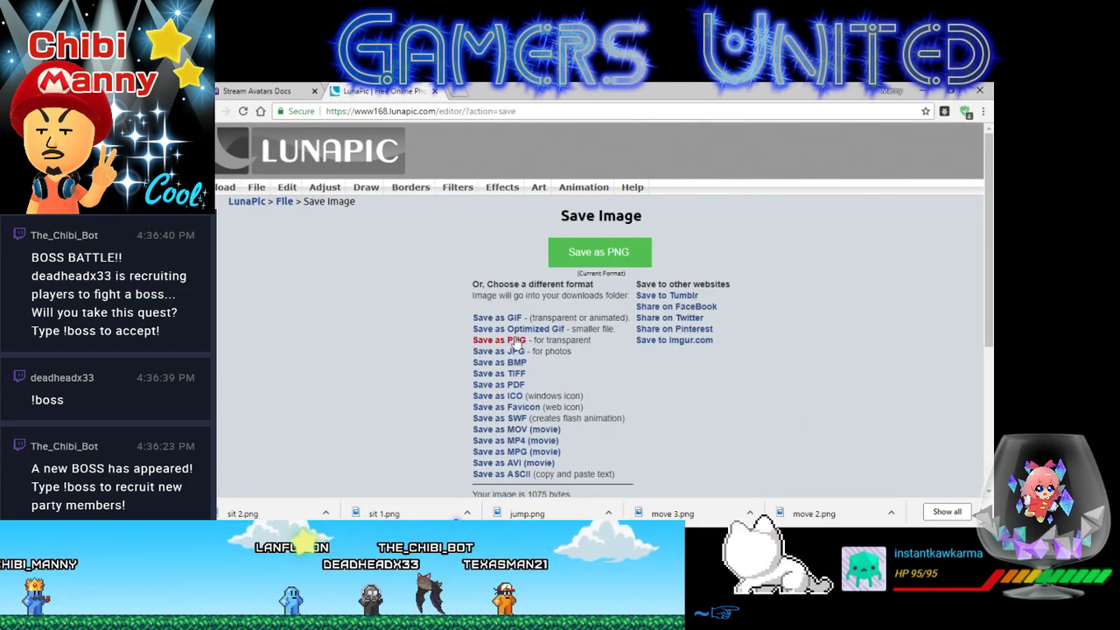
pyautogui.click(516, 341)
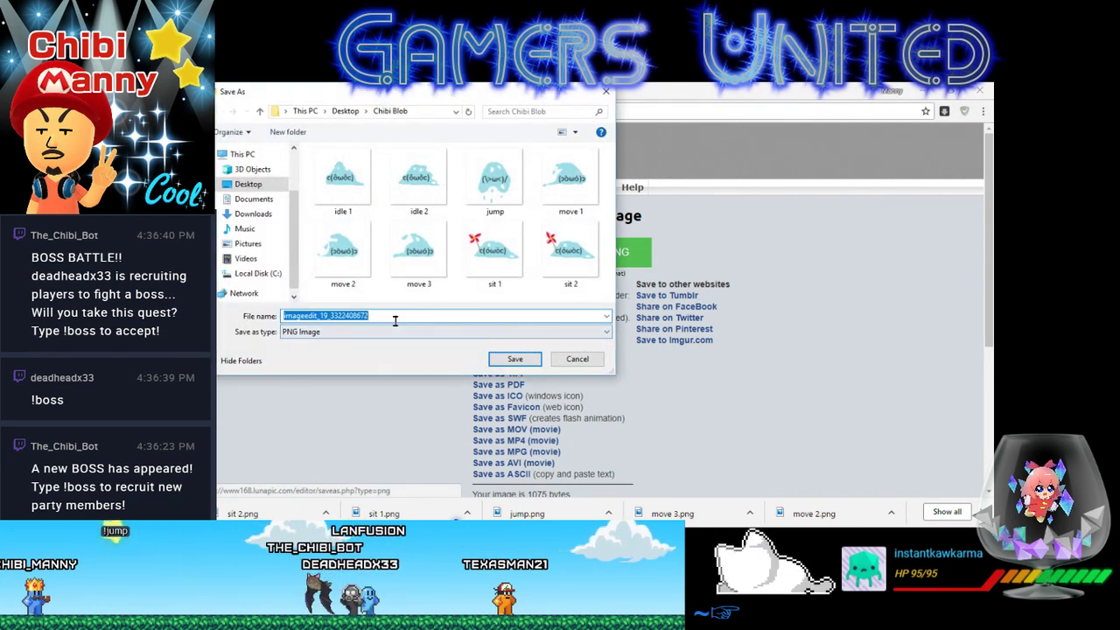
pyautogui.write('sit 3')
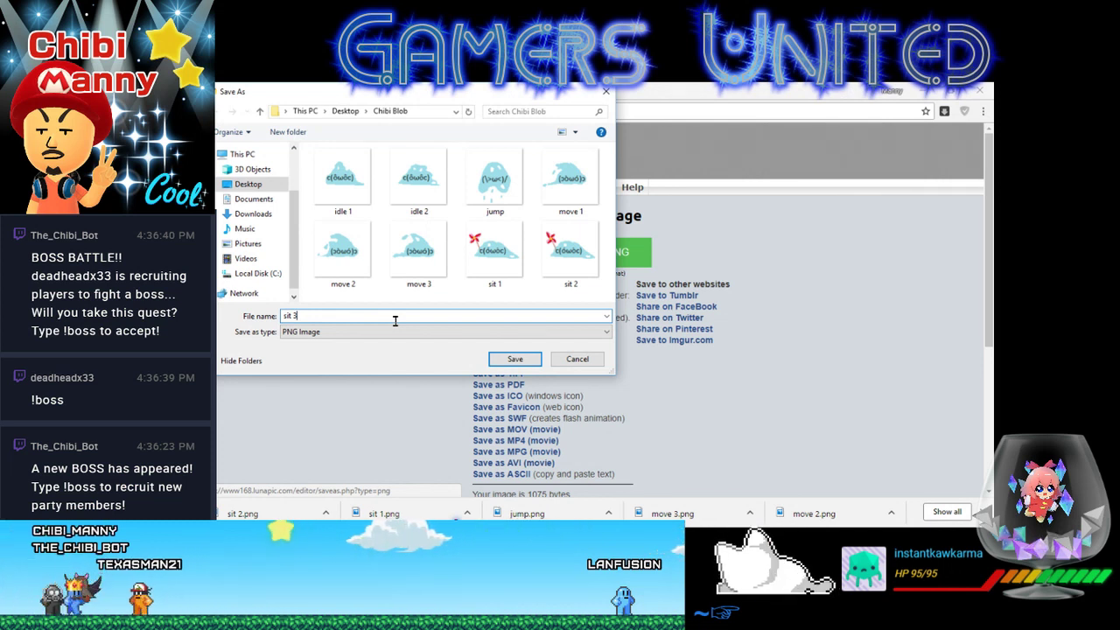
pyautogui.click(513, 361)
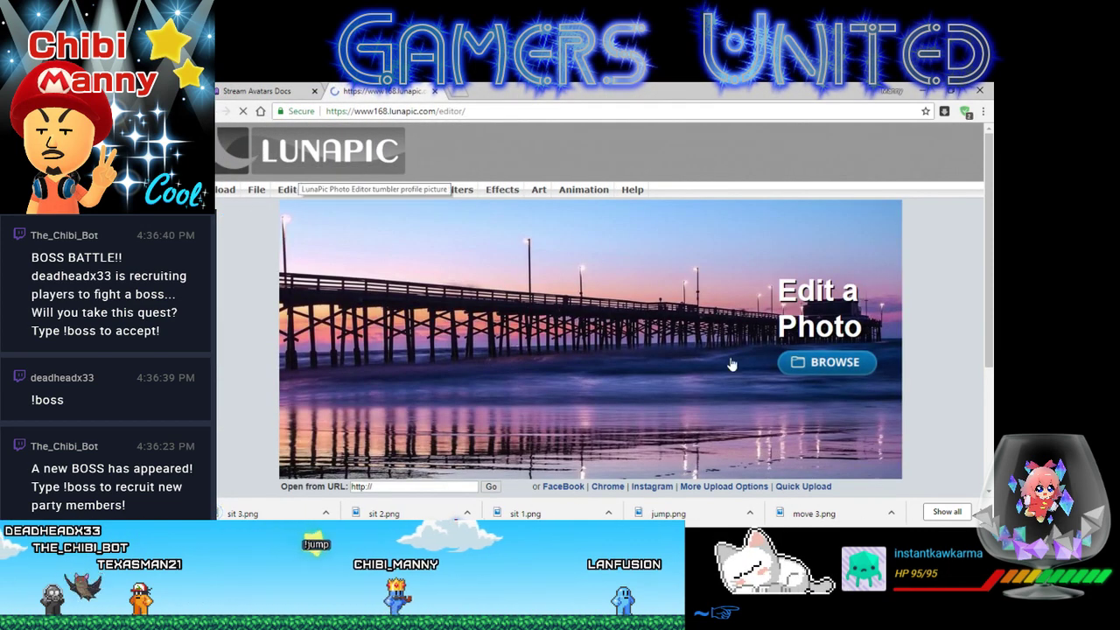
# - Upload the Chibi Blob sit 4 image from the Desktop and make its white background transparent
pyautogui.click(800, 363)
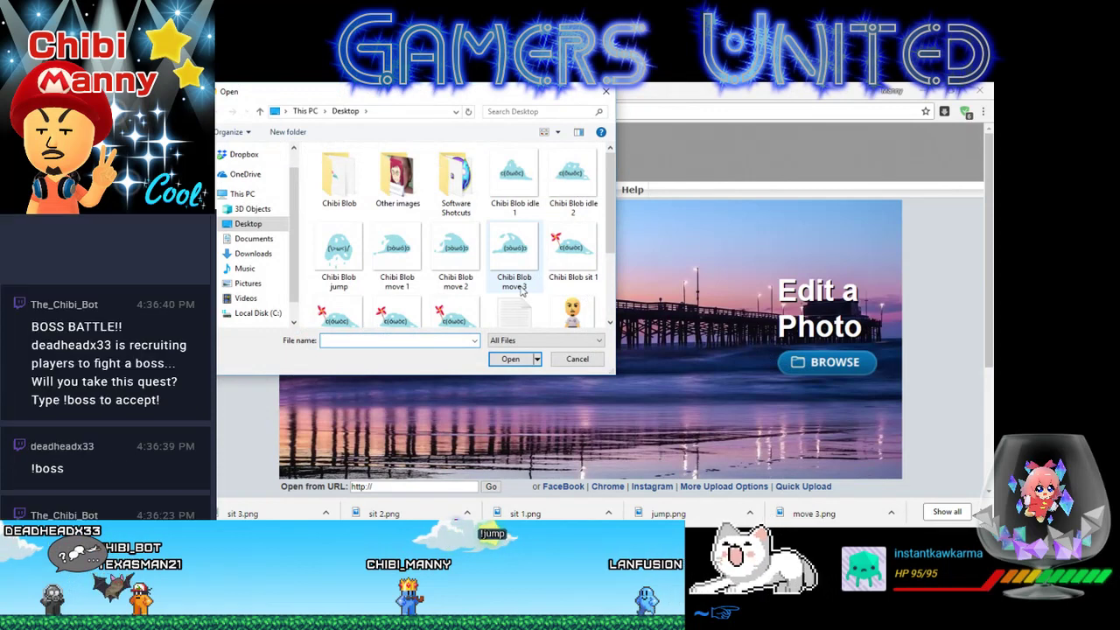
pyautogui.scroll(-3, 440, 294)
pyautogui.click(455, 201)
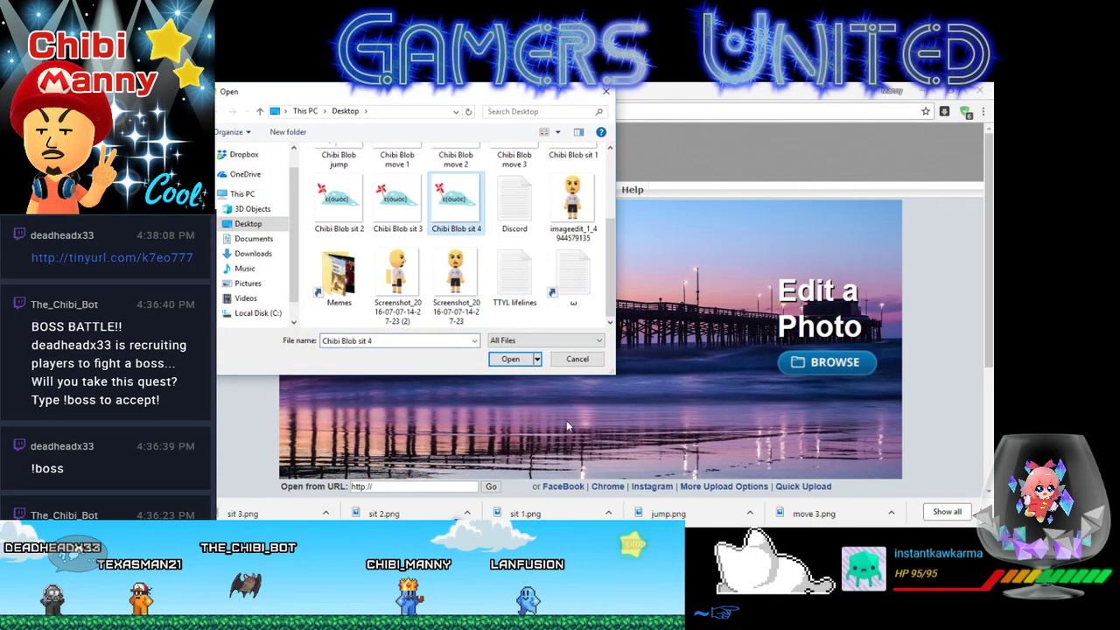
pyautogui.click(510, 359)
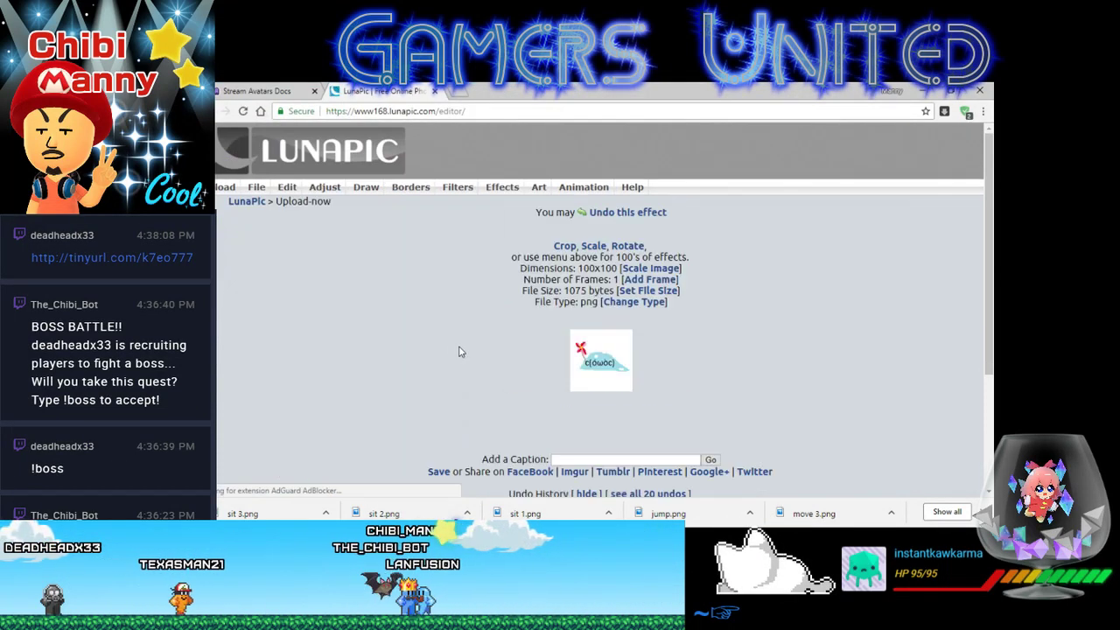
# - Save the fourth sit frame as a PNG named sit 4 in the Chibi Blob folder
pyautogui.moveTo(256, 193)
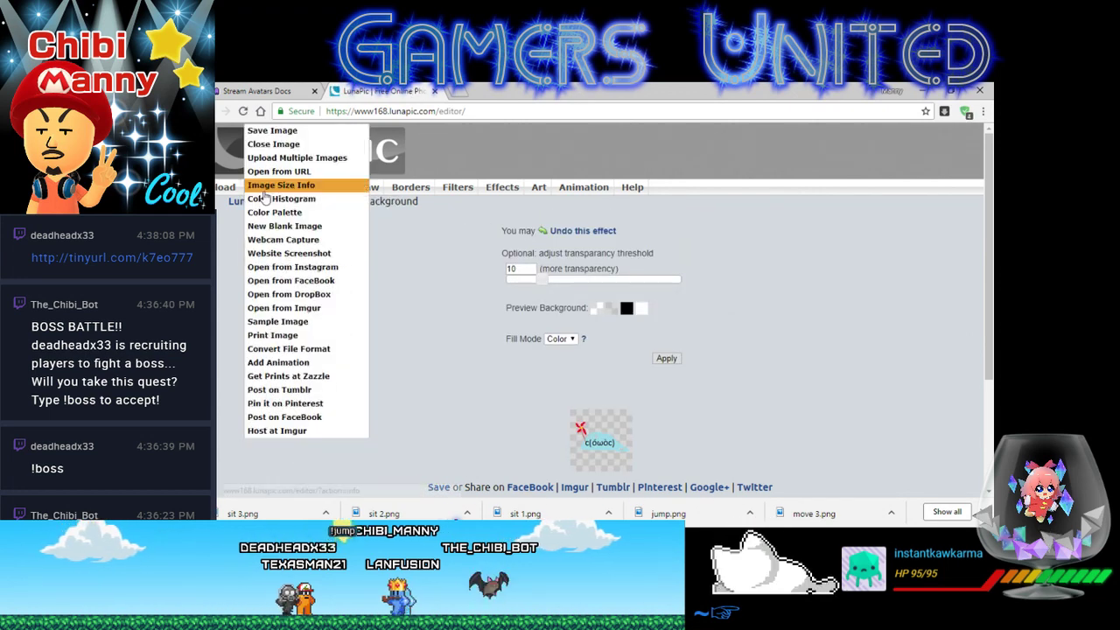
pyautogui.click(273, 130)
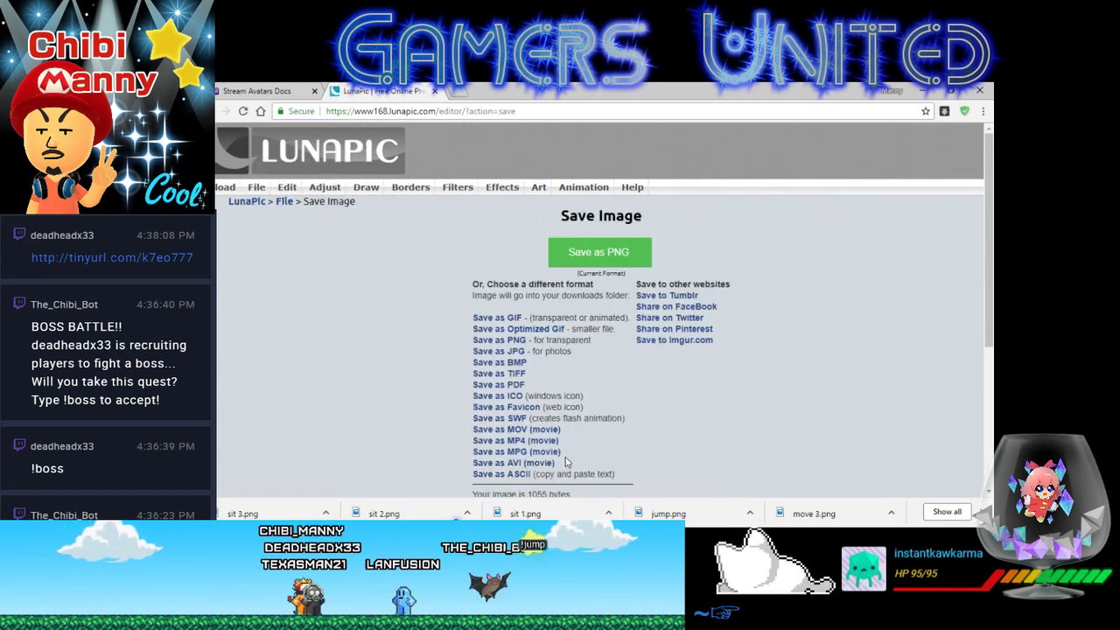
pyautogui.click(516, 341)
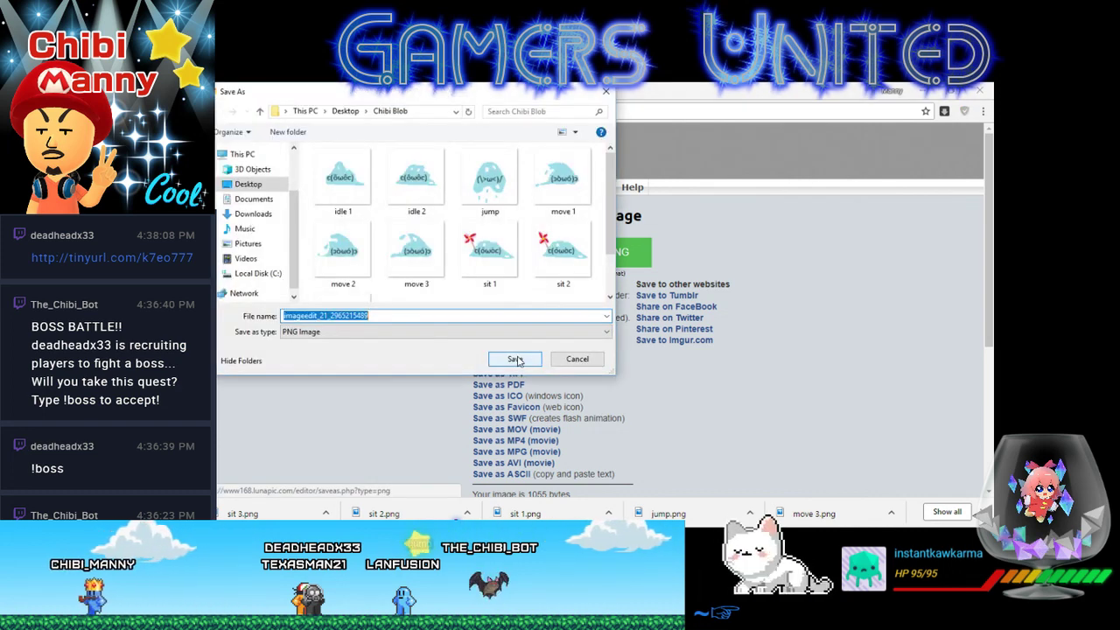
pyautogui.write('si')
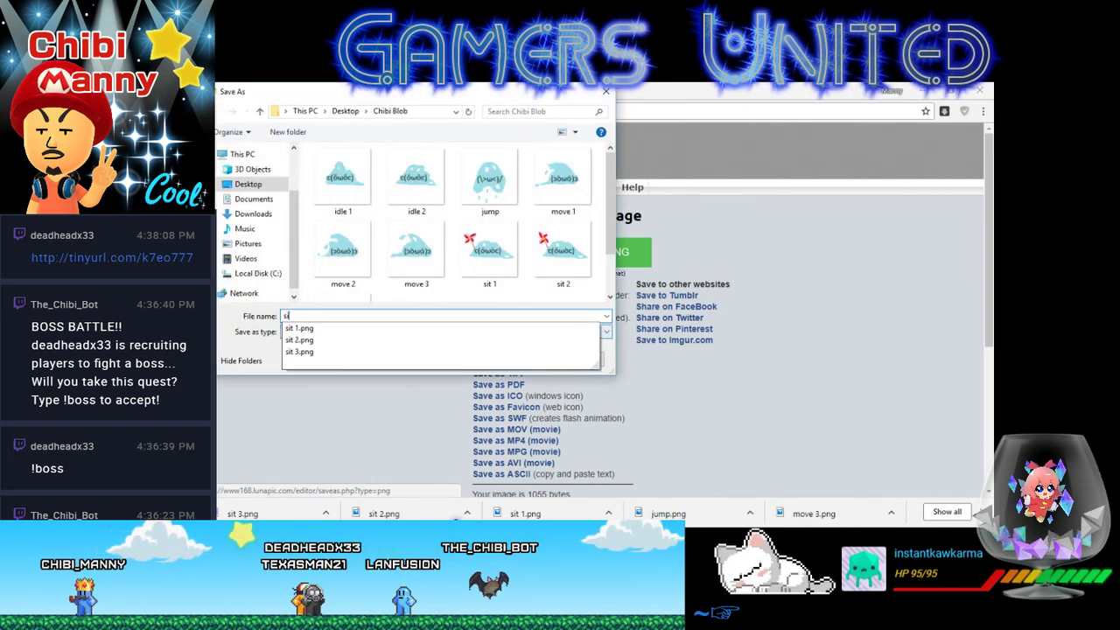
pyautogui.write('t 4')
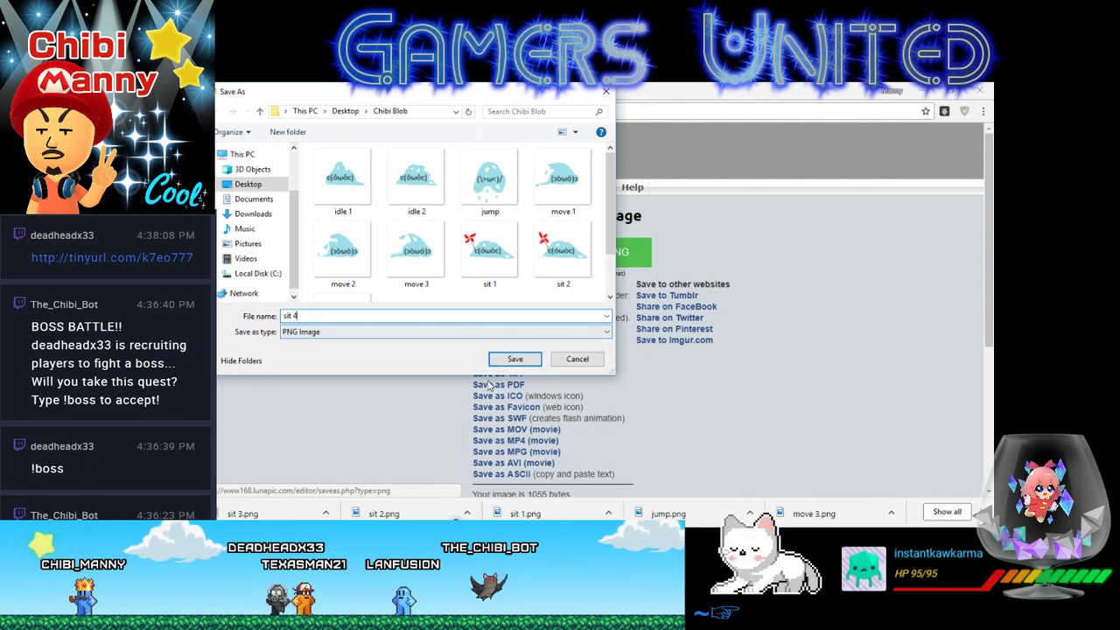
pyautogui.click(513, 359)
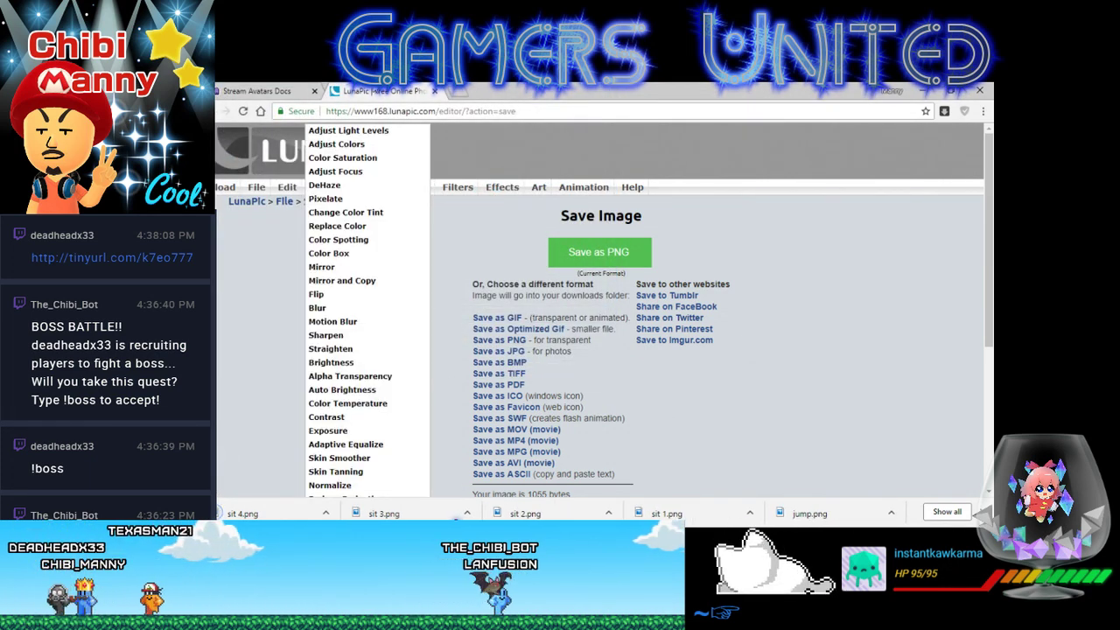
# - Switch to the Stream Avatars documentation and examine the row layout of the 8x9 and 24x24 example spritesheets
pyautogui.click(257, 90)
pyautogui.scroll(5, 604, 307)
pyautogui.scroll(-5, 583, 300)
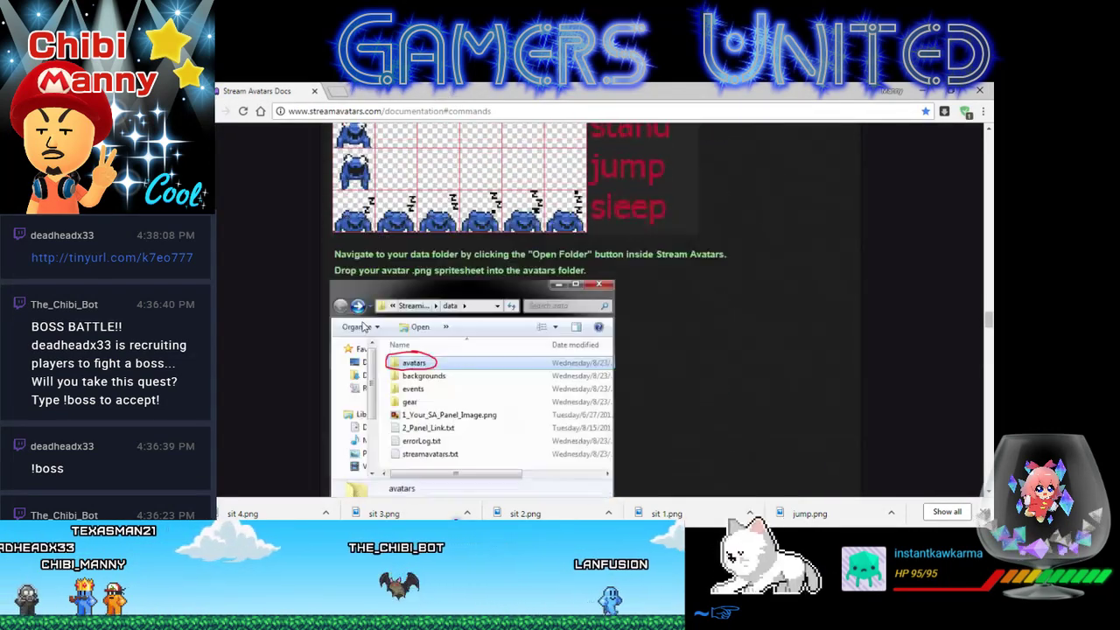
pyautogui.scroll(6, 583, 300)
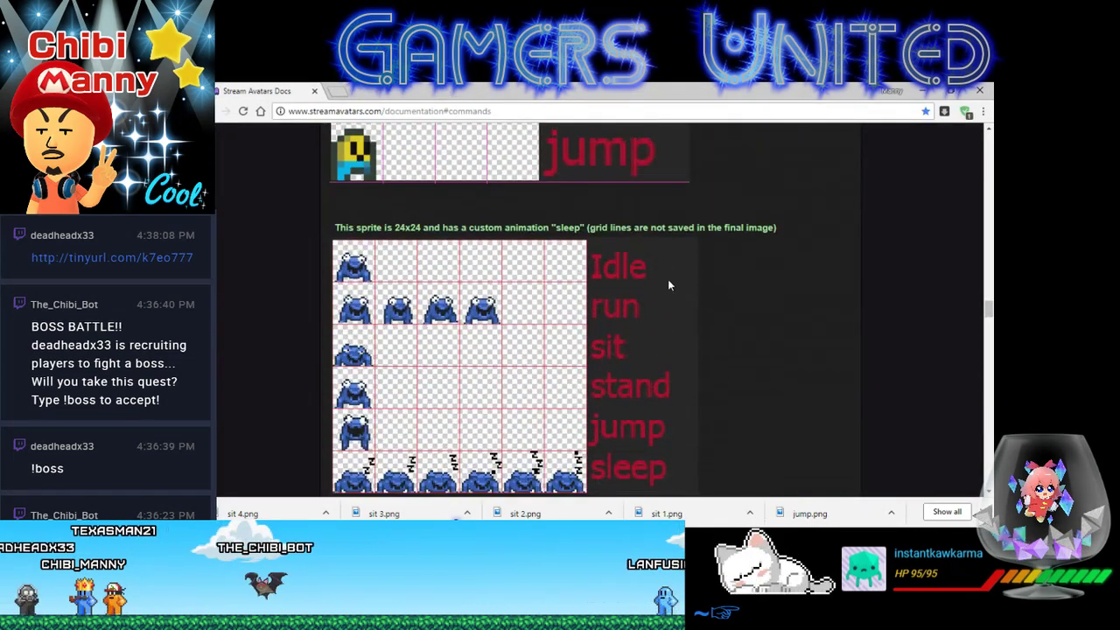
pyautogui.scroll(-1, 635, 341)
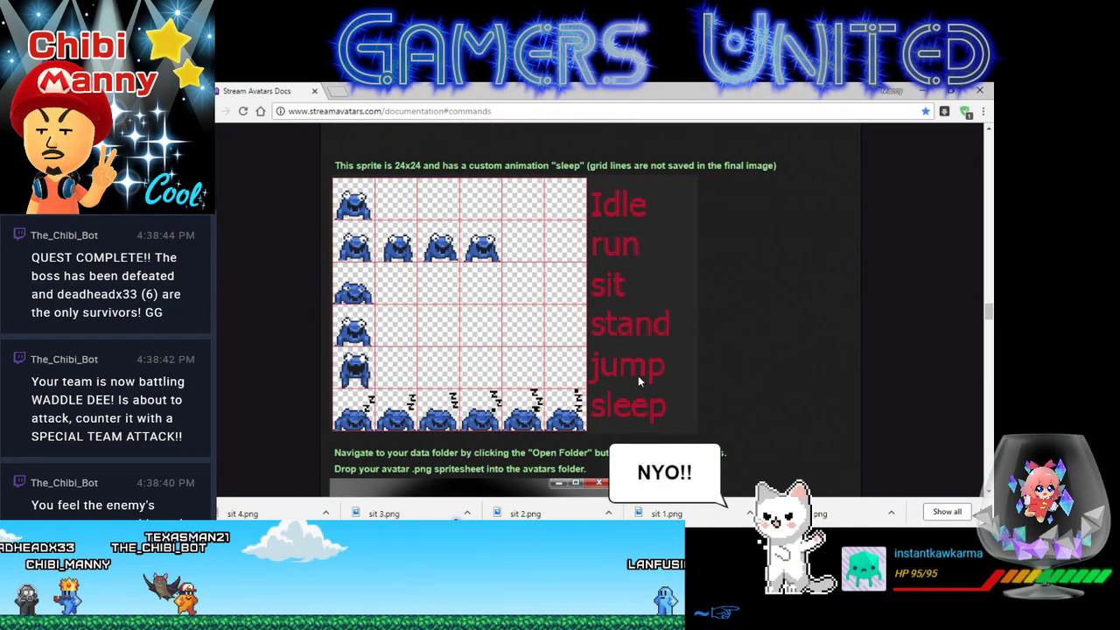
pyautogui.scroll(5, 670, 328)
pyautogui.scroll(-1, 668, 333)
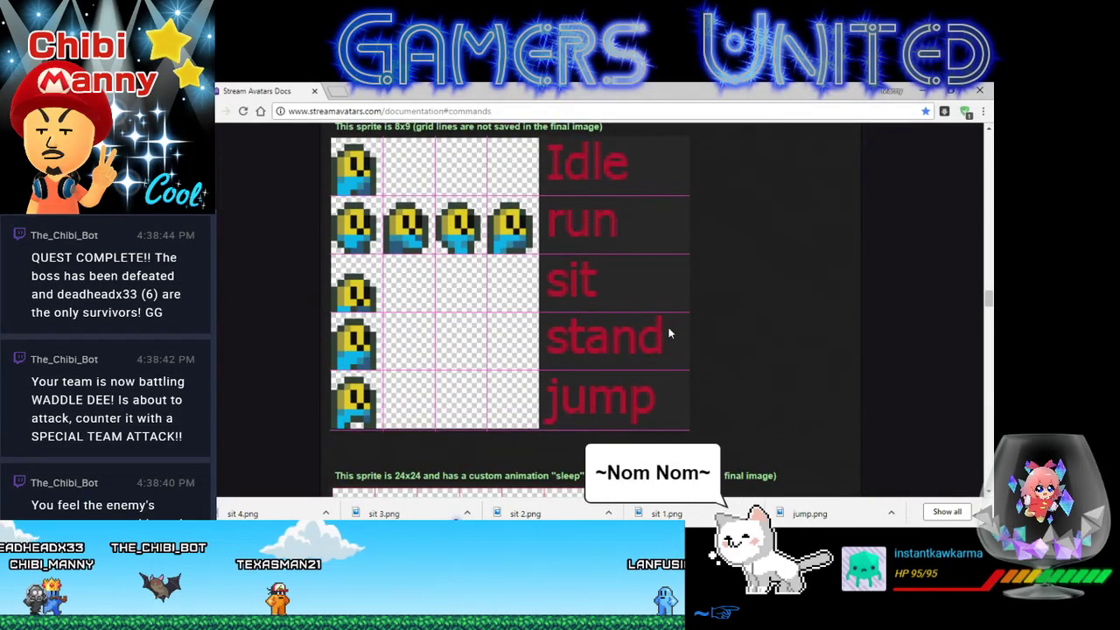
pyautogui.scroll(1, 457, 286)
# - Save the 8x9 example spritesheet image as the PNG lilguy in the Chibi Blob folder
pyautogui.rightClick(446, 291)
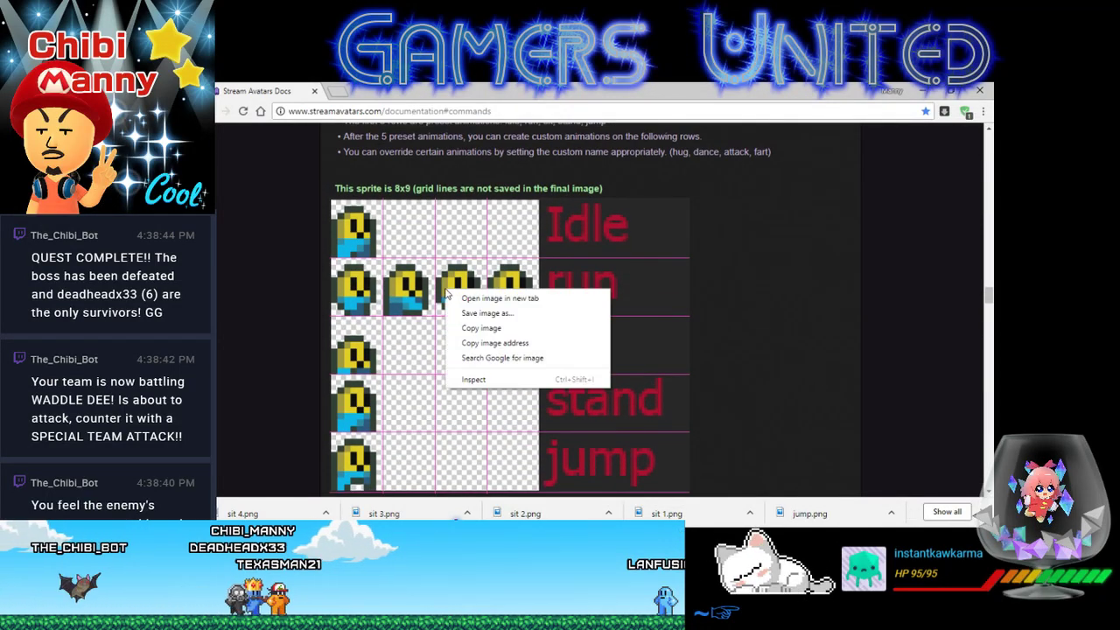
pyautogui.click(488, 315)
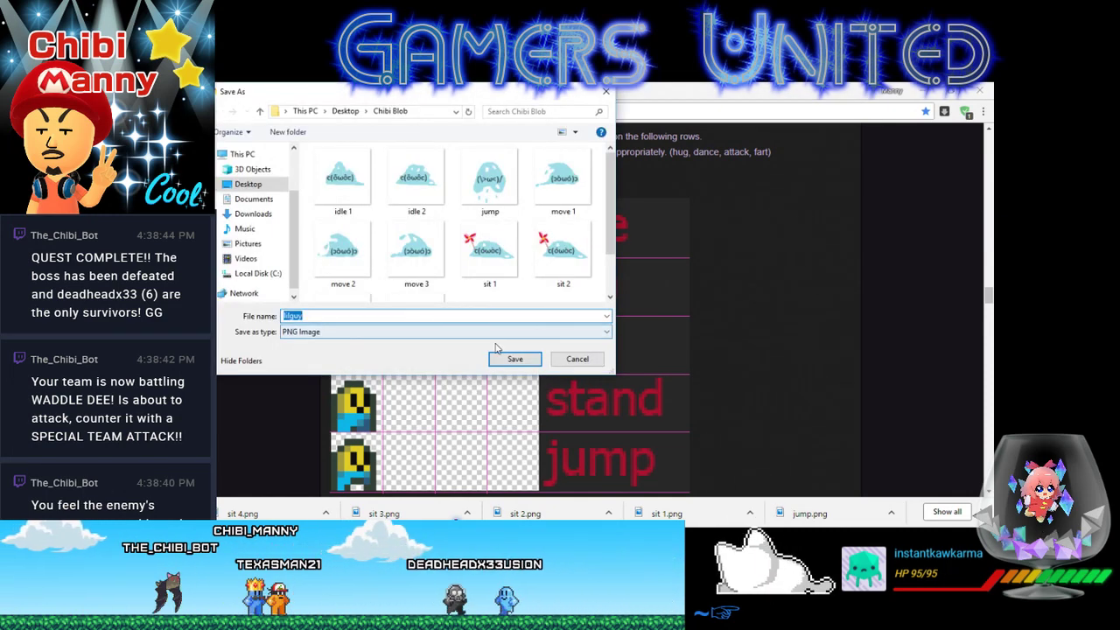
pyautogui.click(515, 360)
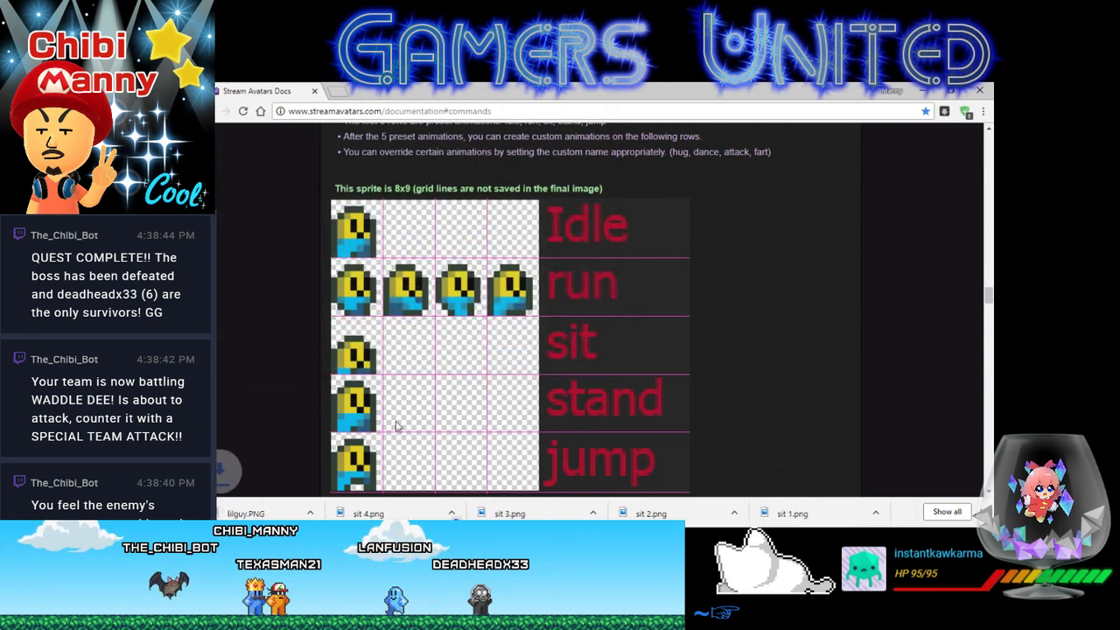
# - Minimize the browser and the image editor, switch to Streamlabs OBS, and check the stream by enabling and disabling its preview
pyautogui.click(931, 91)
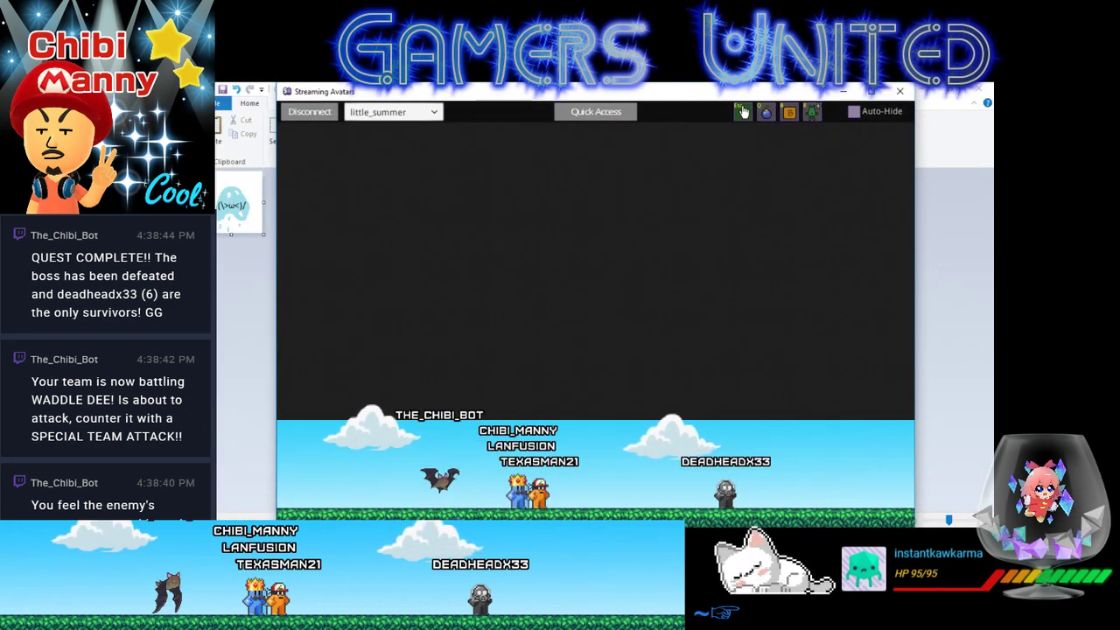
pyautogui.click(935, 114)
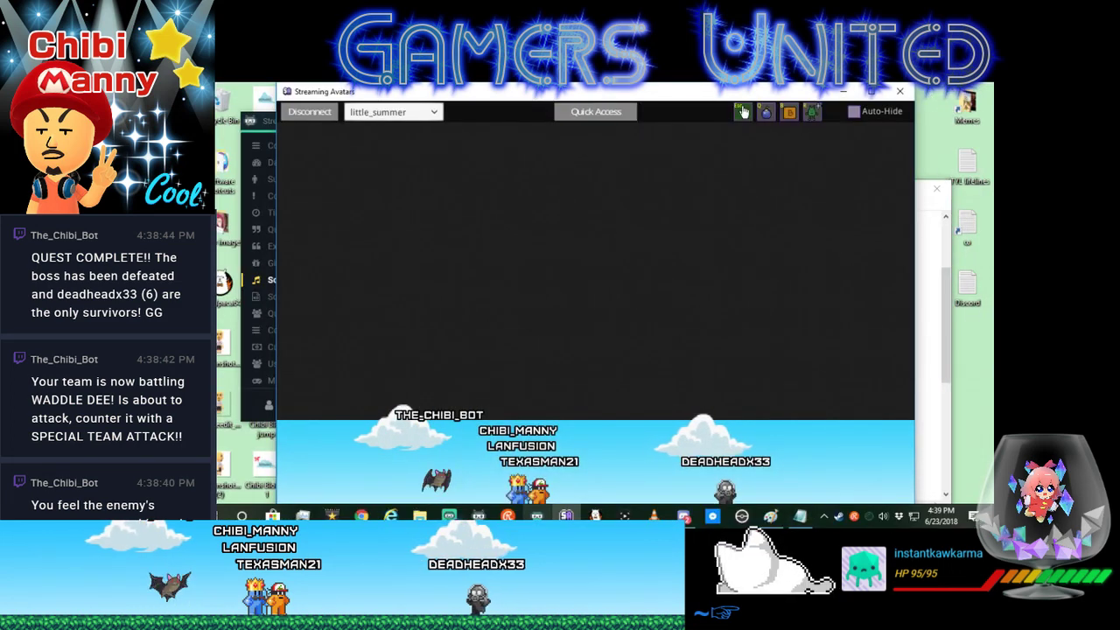
pyautogui.click(742, 111)
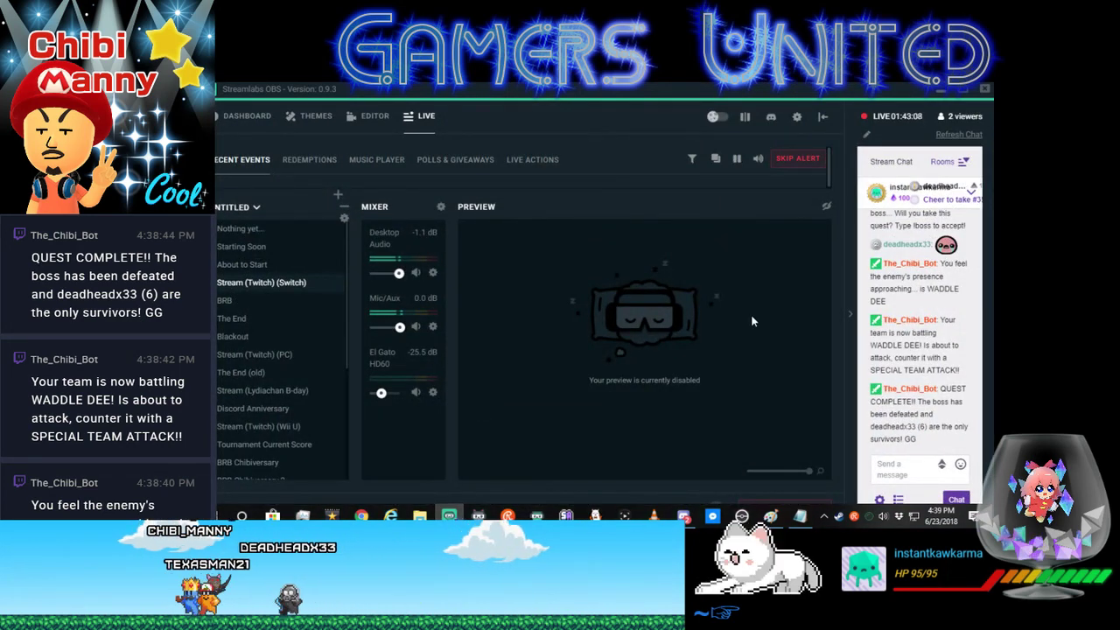
pyautogui.click(826, 207)
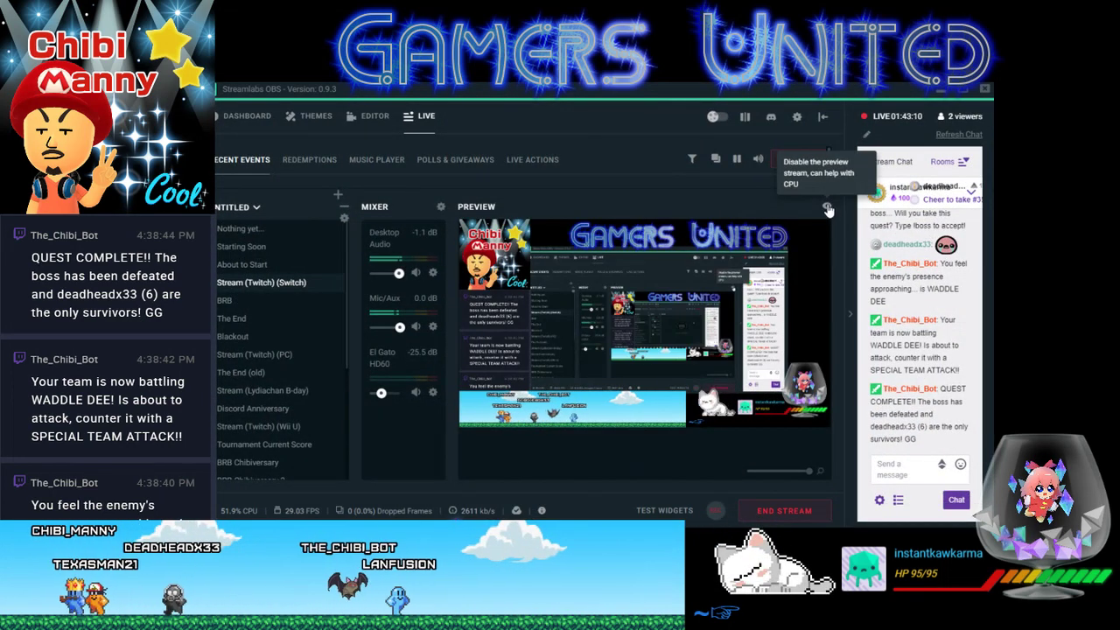
pyautogui.click(827, 210)
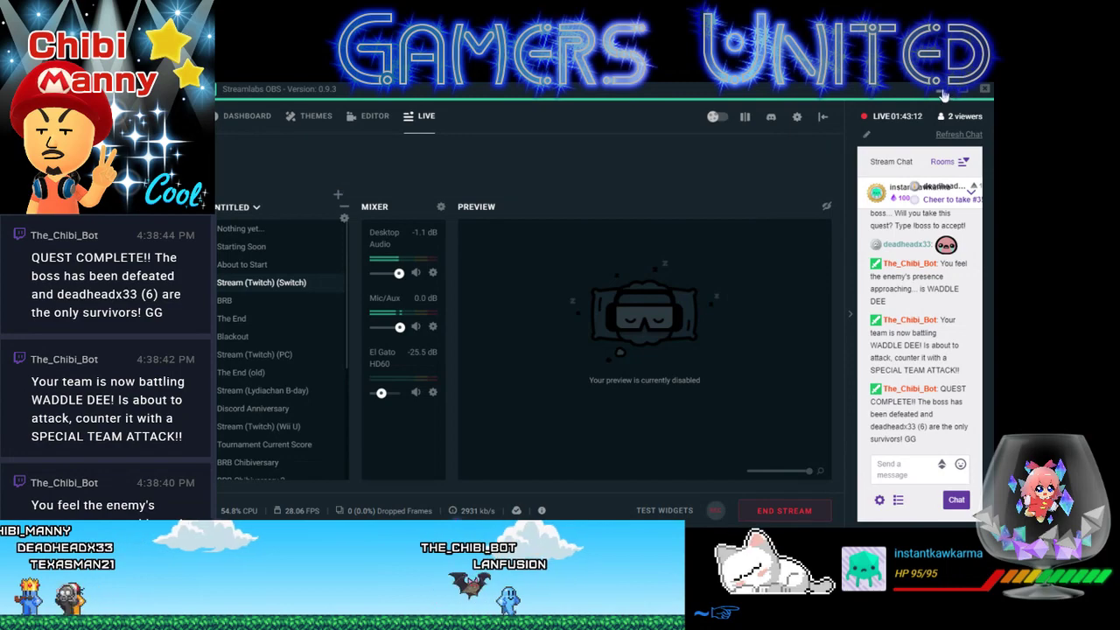
pyautogui.click(942, 89)
pyautogui.hotkey('alt', 'Tab')
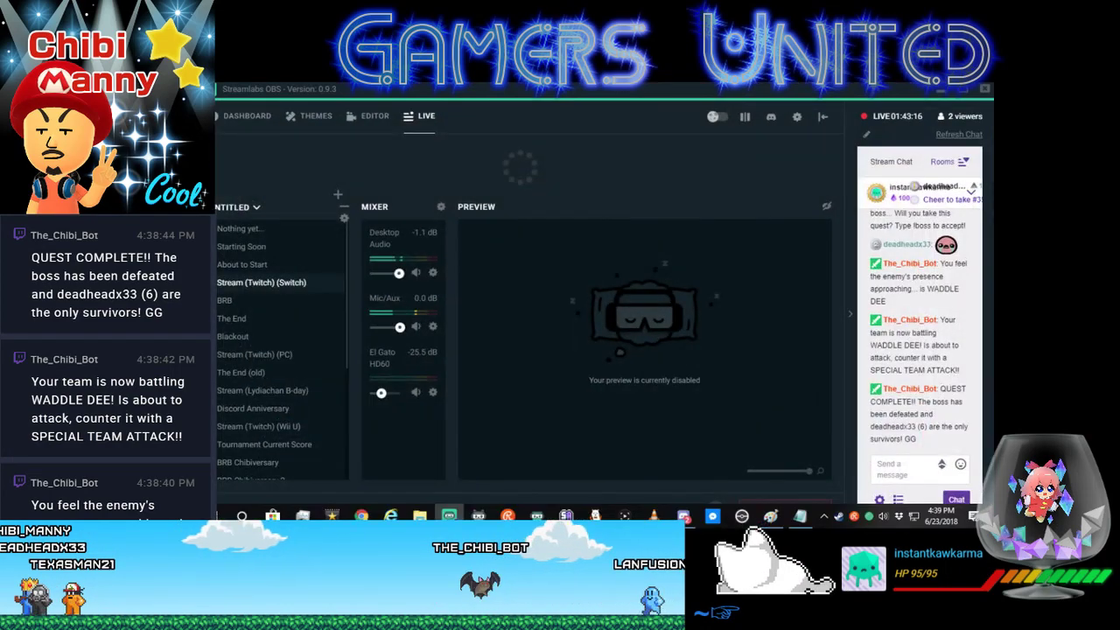
# - Switch from the streaming software to VideoPad and start a new project
pyautogui.press('super+d')
pyautogui.click(566, 517)
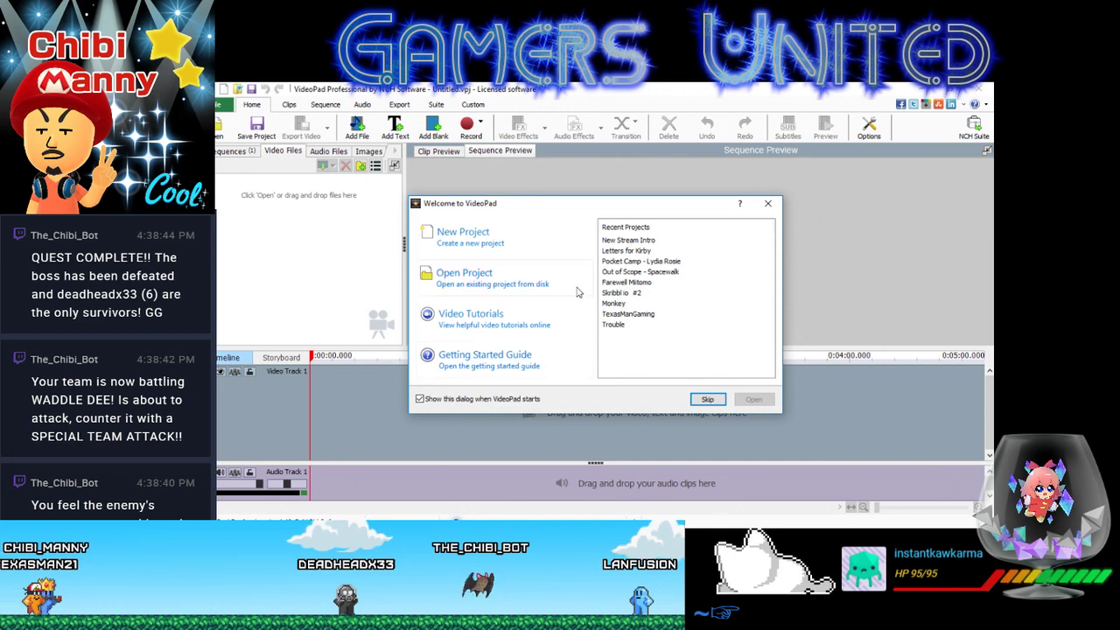
pyautogui.click(472, 234)
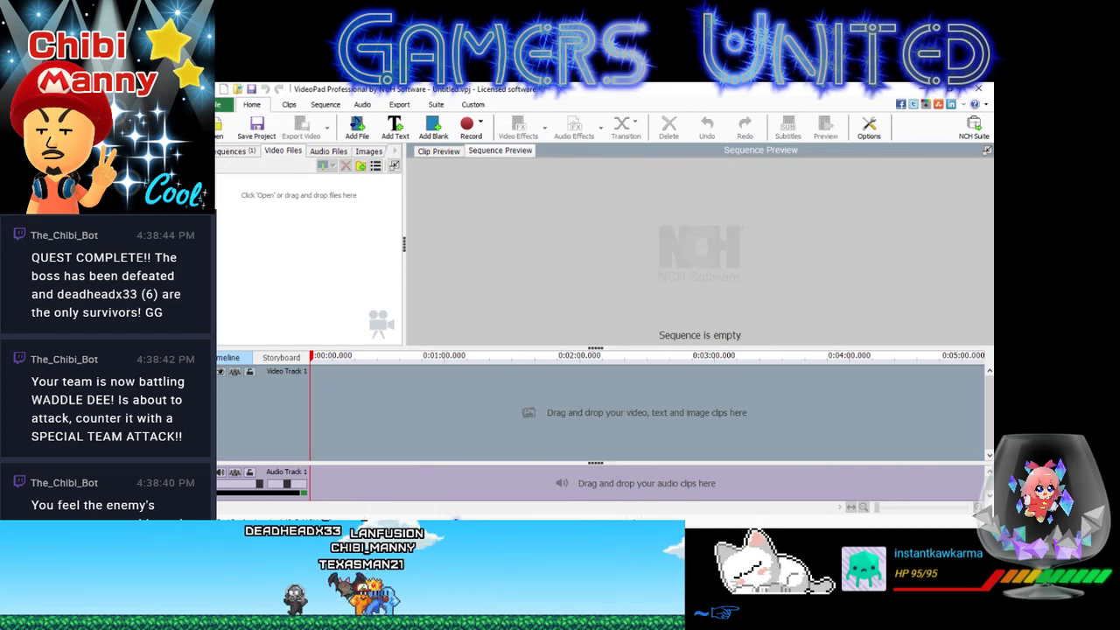
# - Minimize VideoPad, move the Streaming Avatars window clear of the desktop icons, and open the Chibi Blob folder
pyautogui.click(983, 89)
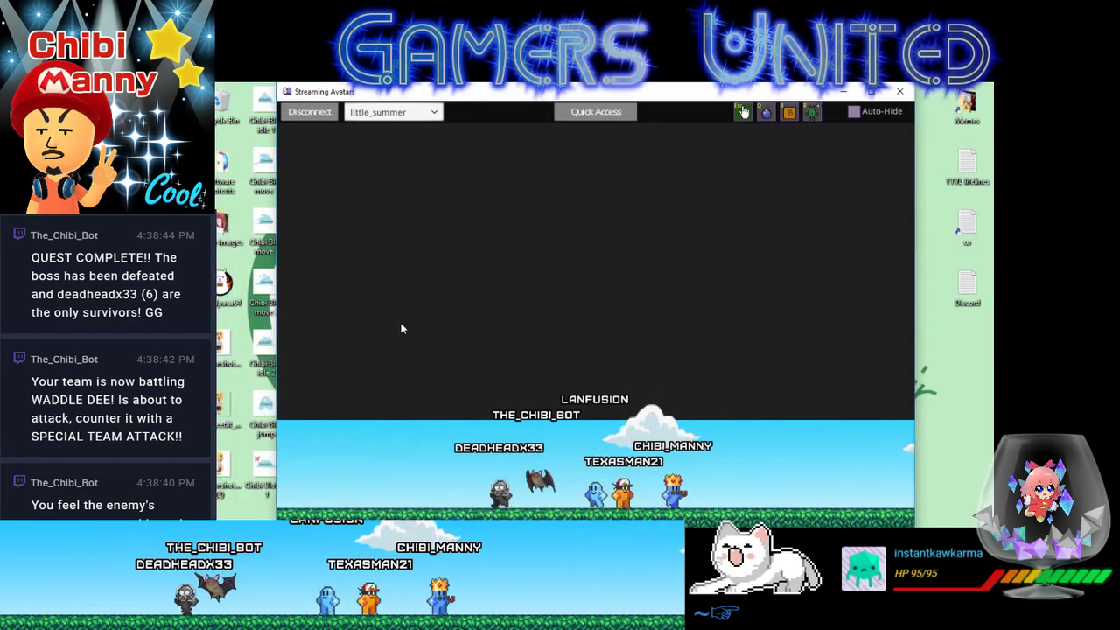
pyautogui.moveTo(742, 111); pyautogui.dragTo(805, 119)
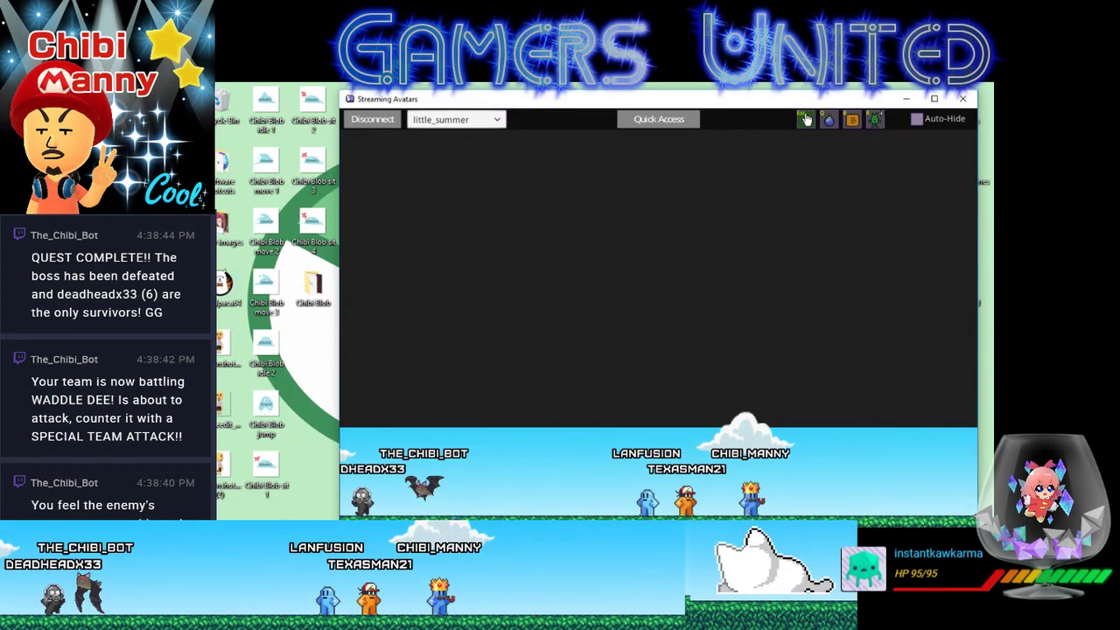
pyautogui.moveTo(446, 103); pyautogui.dragTo(535, 100)
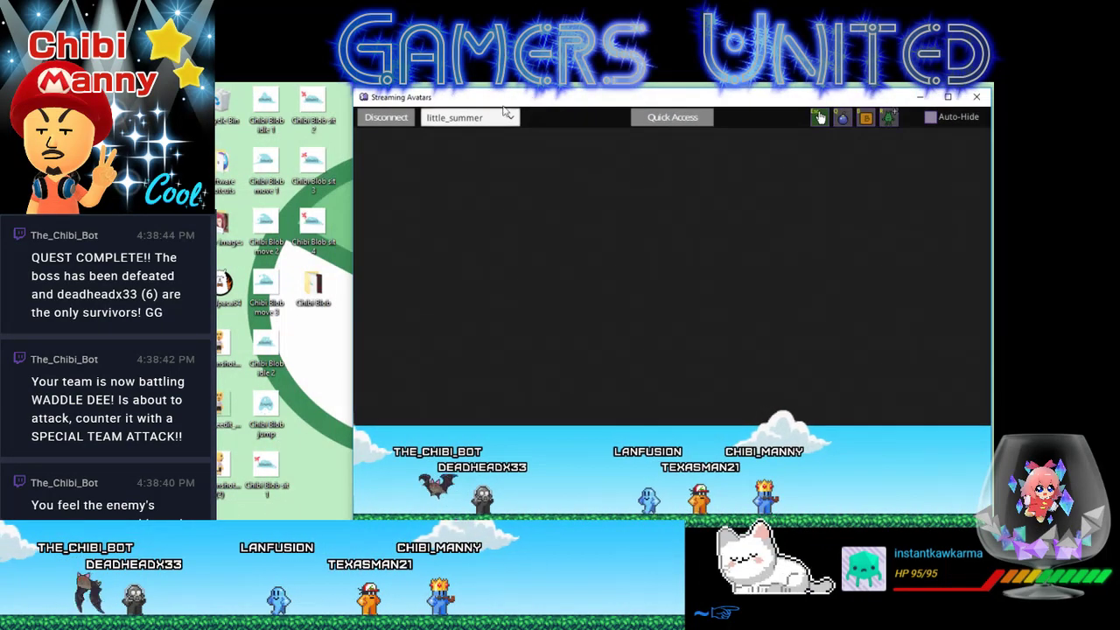
pyautogui.doubleClick(315, 284)
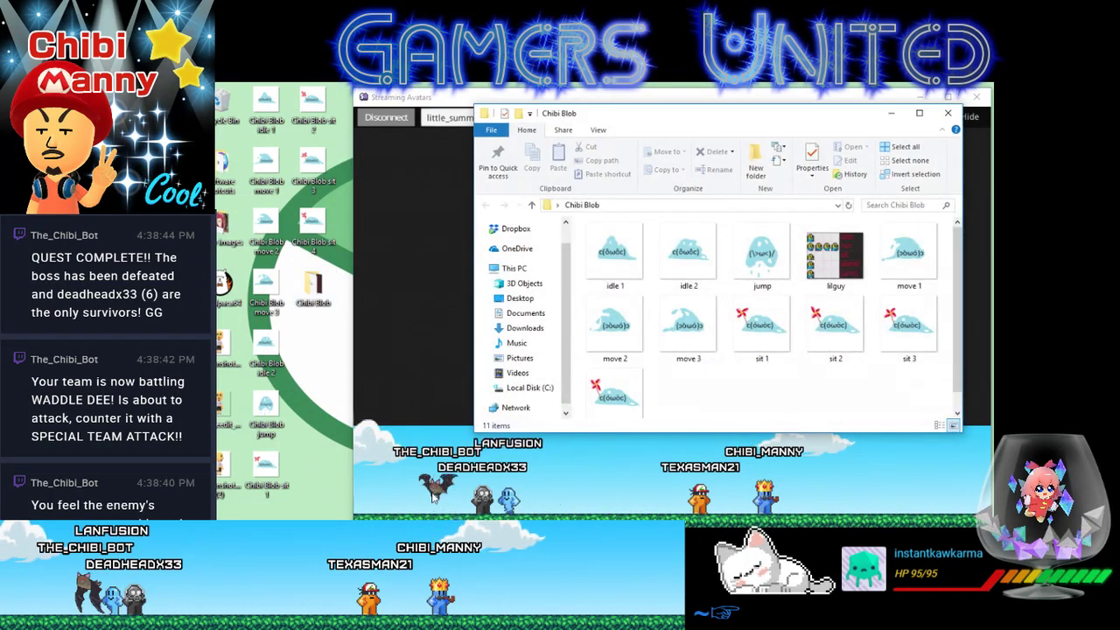
# - Close the open Chibi Blob jump image and the Notepad document
pyautogui.hotkey('alt', 'Tab')
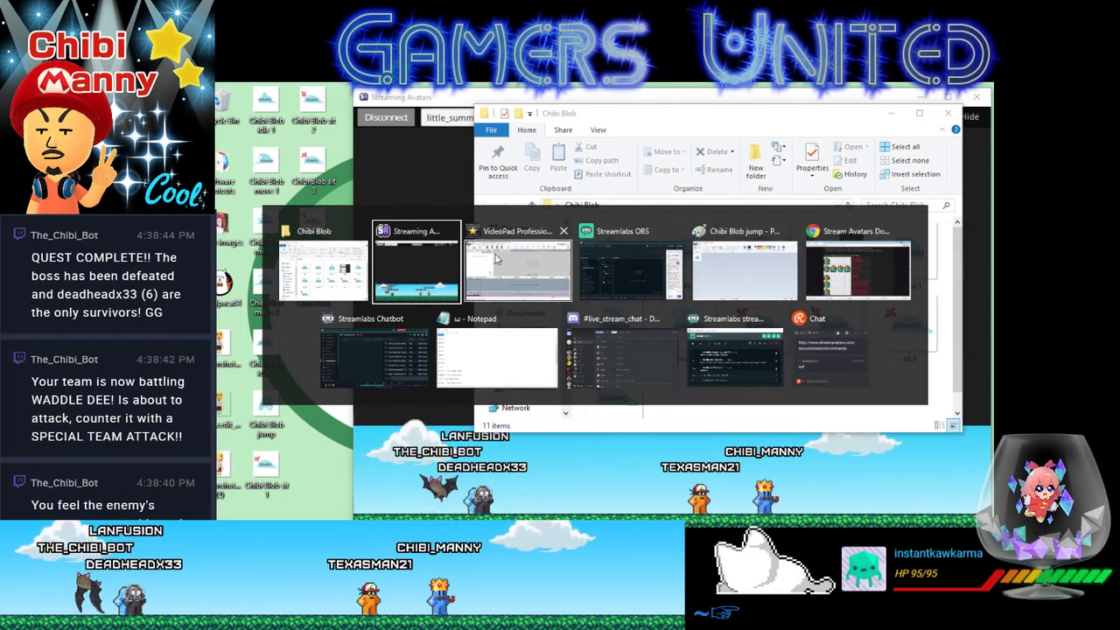
pyautogui.click(790, 231)
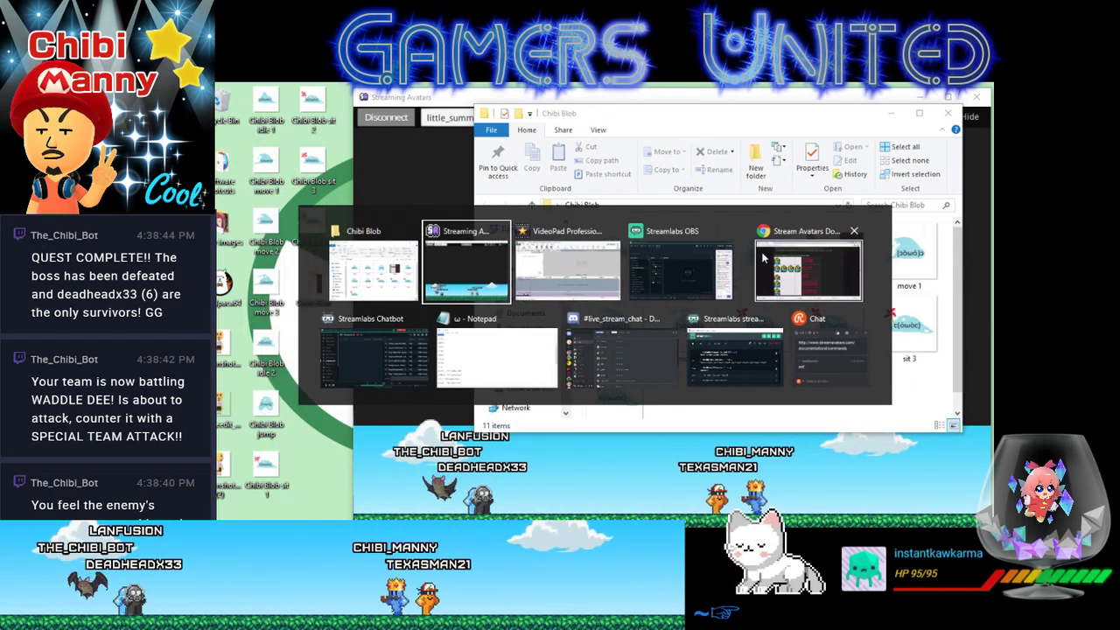
pyautogui.click(549, 318)
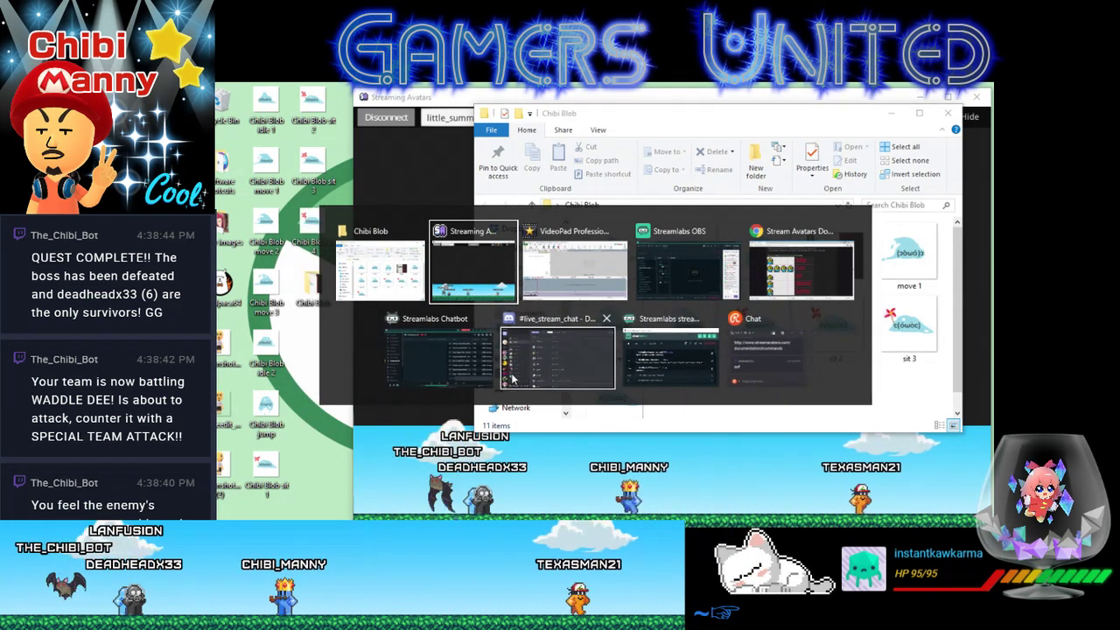
# - Bring VideoPad and the chat window to the front and read the latest chat messages
pyautogui.click(601, 274)
pyautogui.hotkey('alt', 'Tab')
pyautogui.click(782, 355)
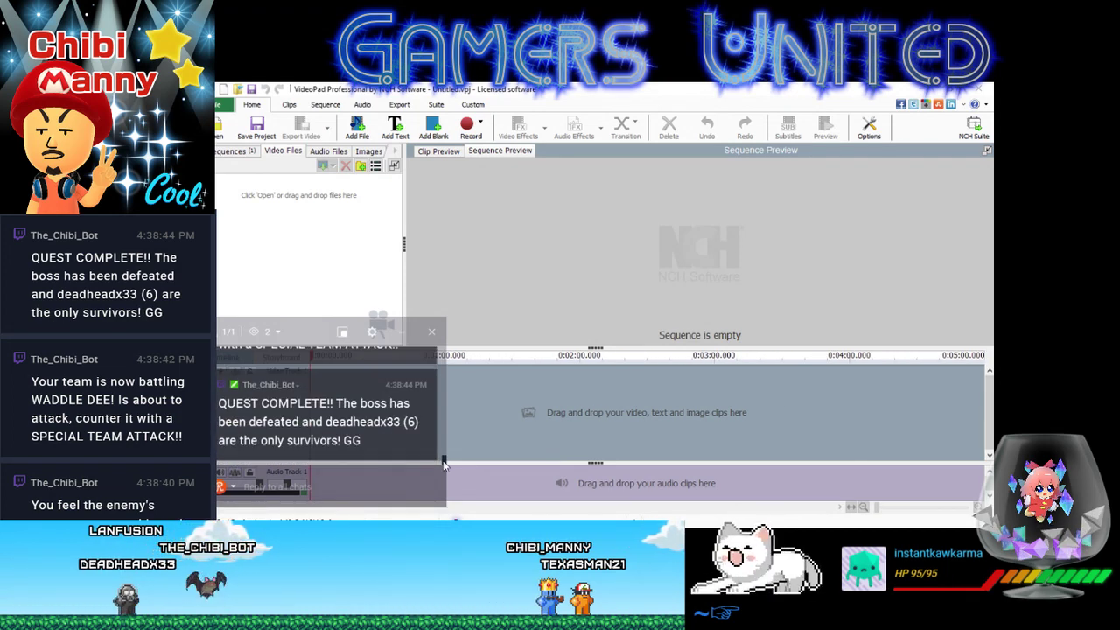
pyautogui.scroll(2, 444, 463)
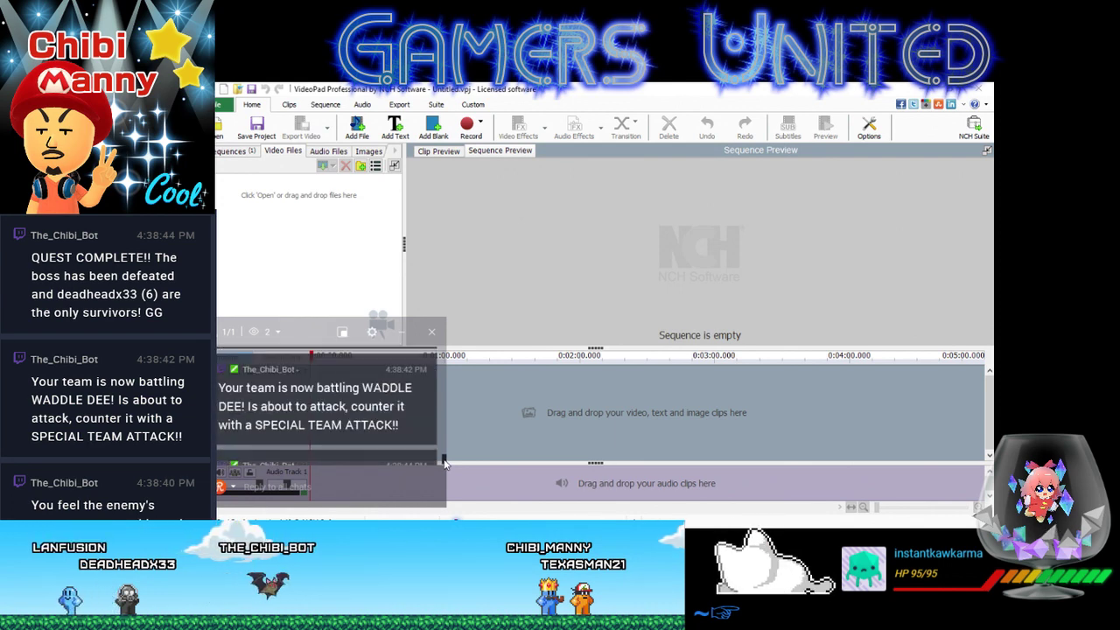
pyautogui.scroll(-2, 443, 464)
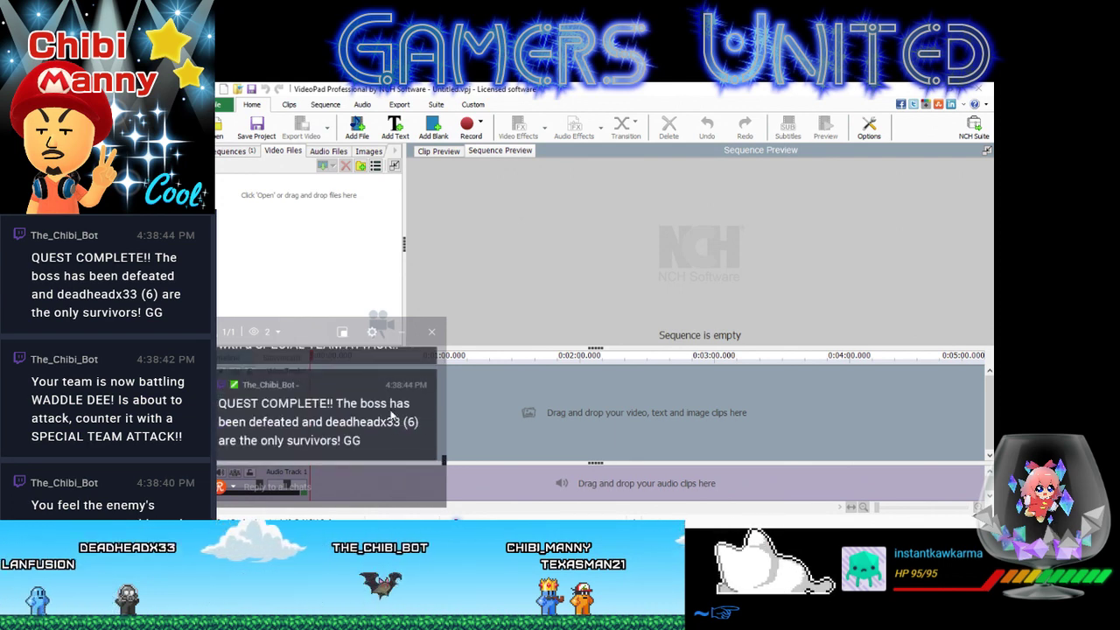
# - Bring the Chibi Blob folder in front of VideoPad and import the lilguy image into the project's media
pyautogui.hotkey('alt', 'Tab')
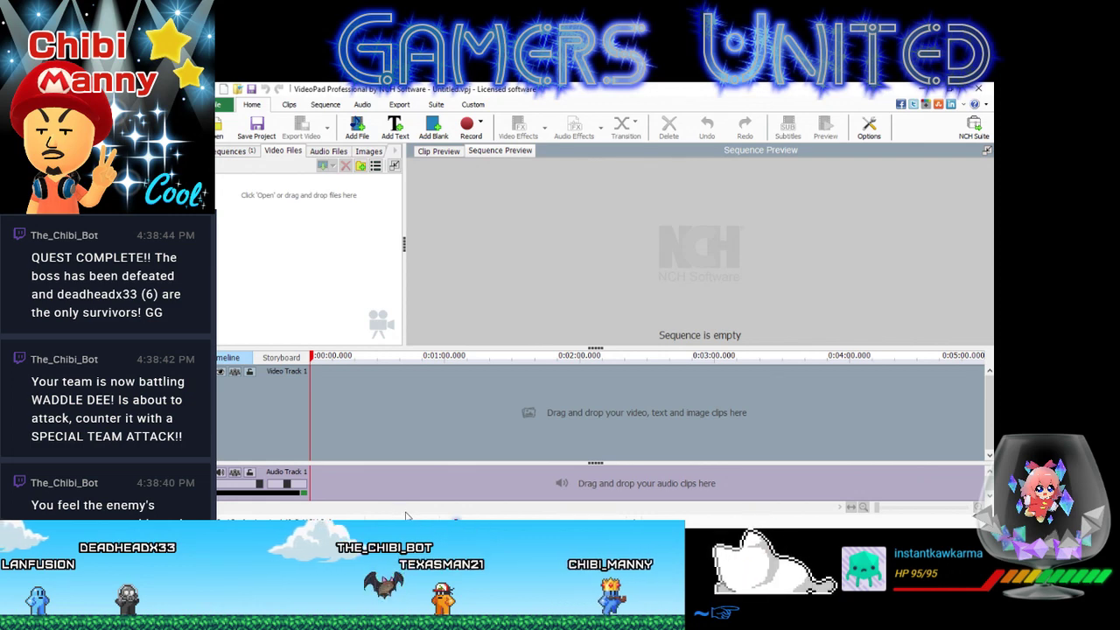
pyautogui.hotkey('alt', 'Tab')
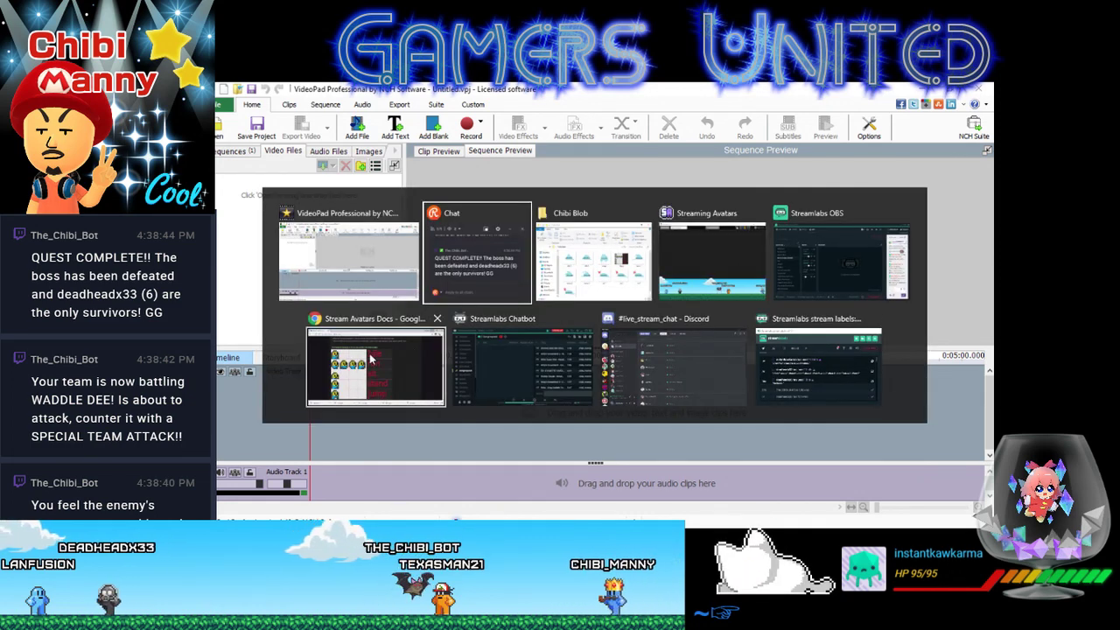
pyautogui.click(407, 332)
pyautogui.hotkey('alt', 'Tab')
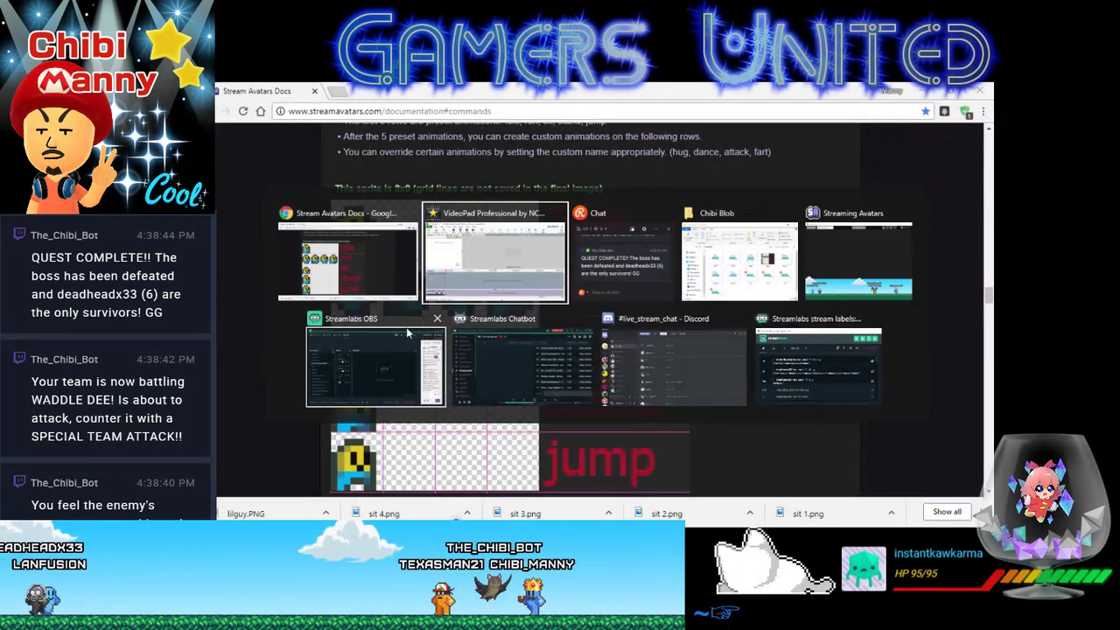
pyautogui.click(740, 260)
pyautogui.hotkey('alt', 'Tab')
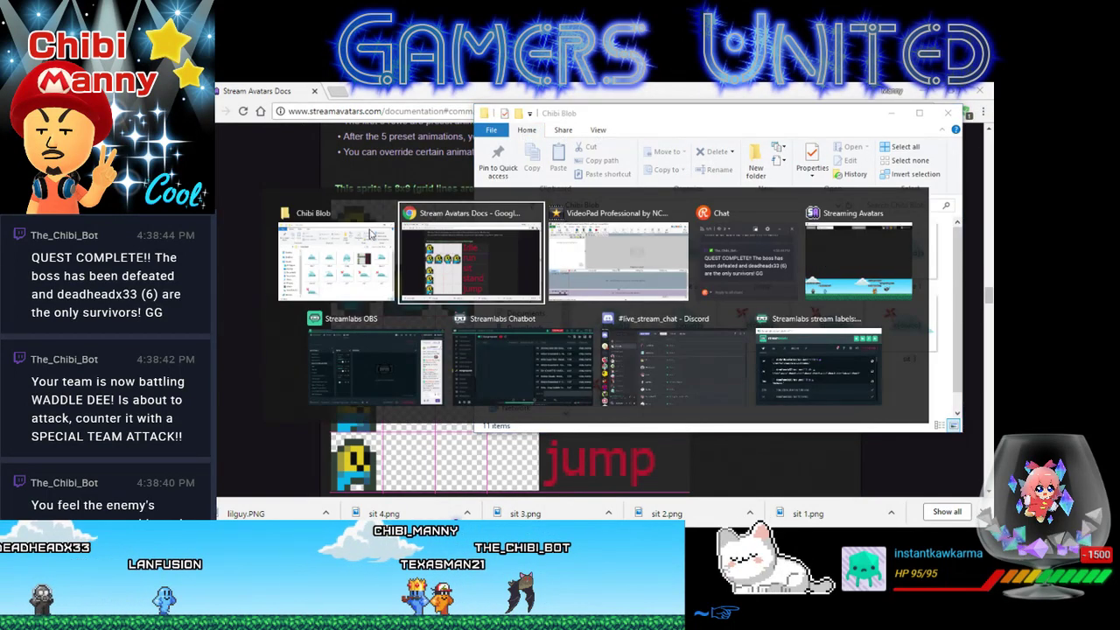
pyautogui.click(626, 259)
pyautogui.hotkey('alt', 'Tab')
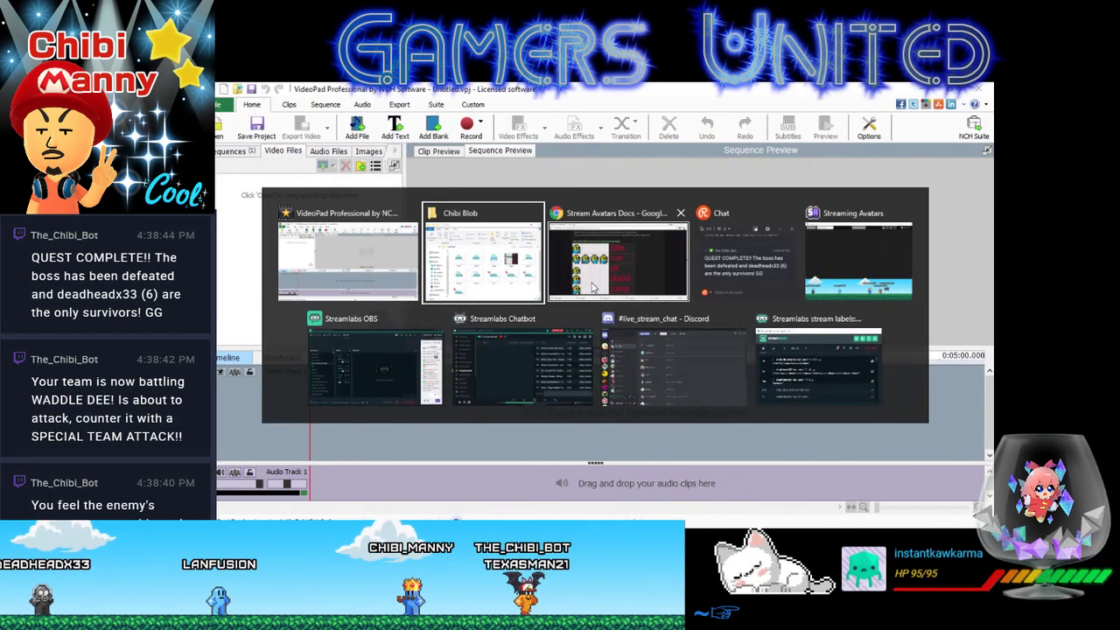
pyautogui.moveTo(818, 262); pyautogui.dragTo(300, 243)
# - Import all images from the Chibi Blob folder into the VideoPad project
pyautogui.click(610, 256)
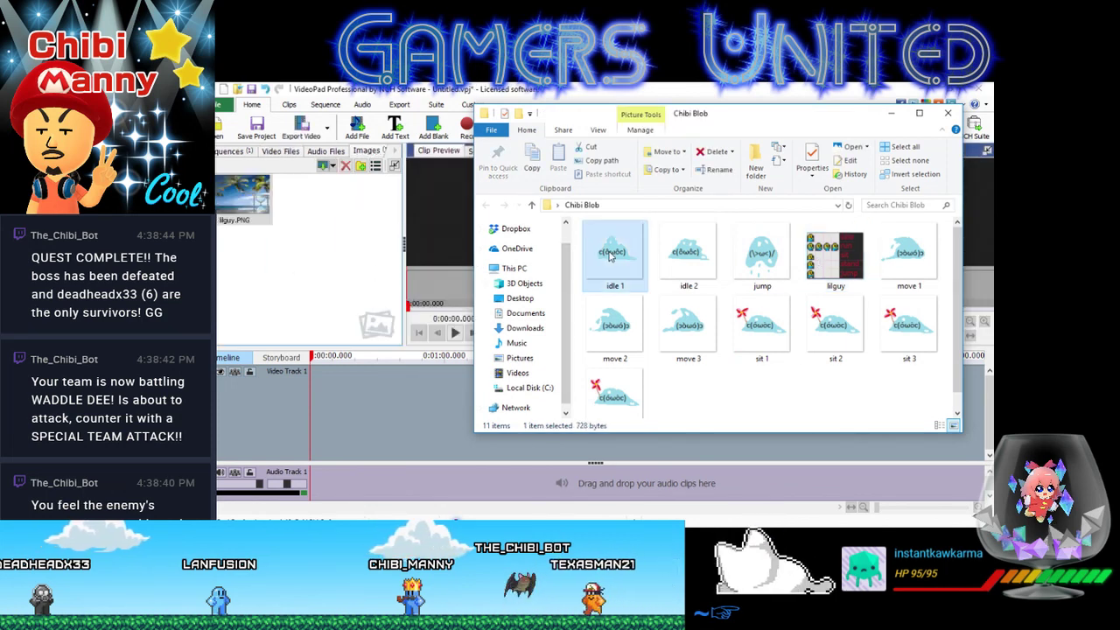
pyautogui.hotkey('ctrl', 'a')
pyautogui.moveTo(400, 273); pyautogui.dragTo(350, 262)
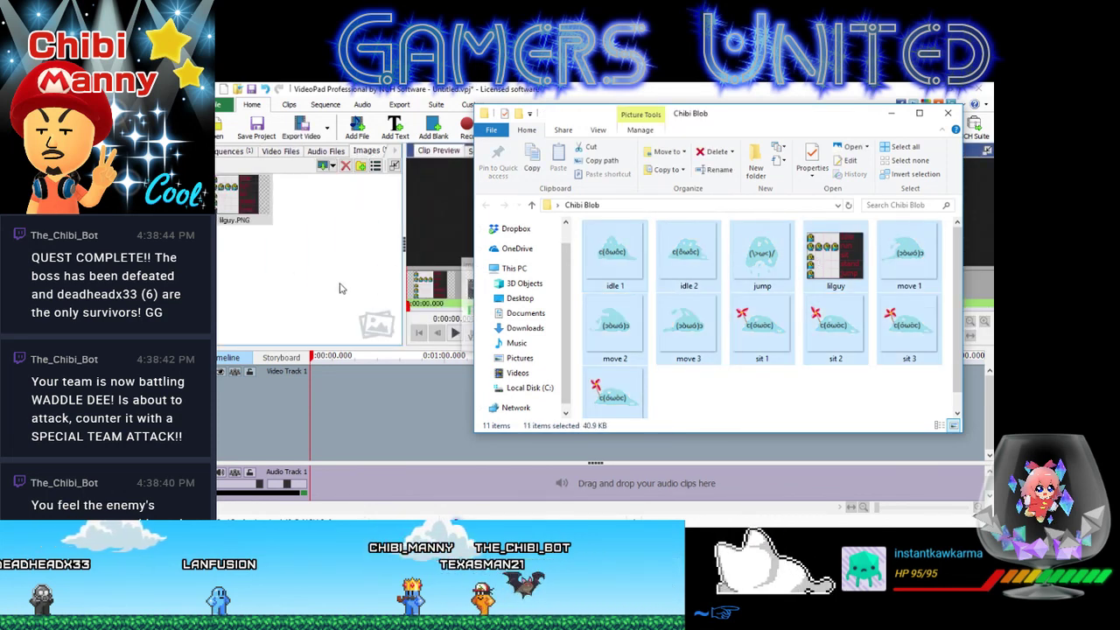
# - Place the lilguy example sheet on Video Track 1, and close VideoPad
pyautogui.scroll(3, 357, 301)
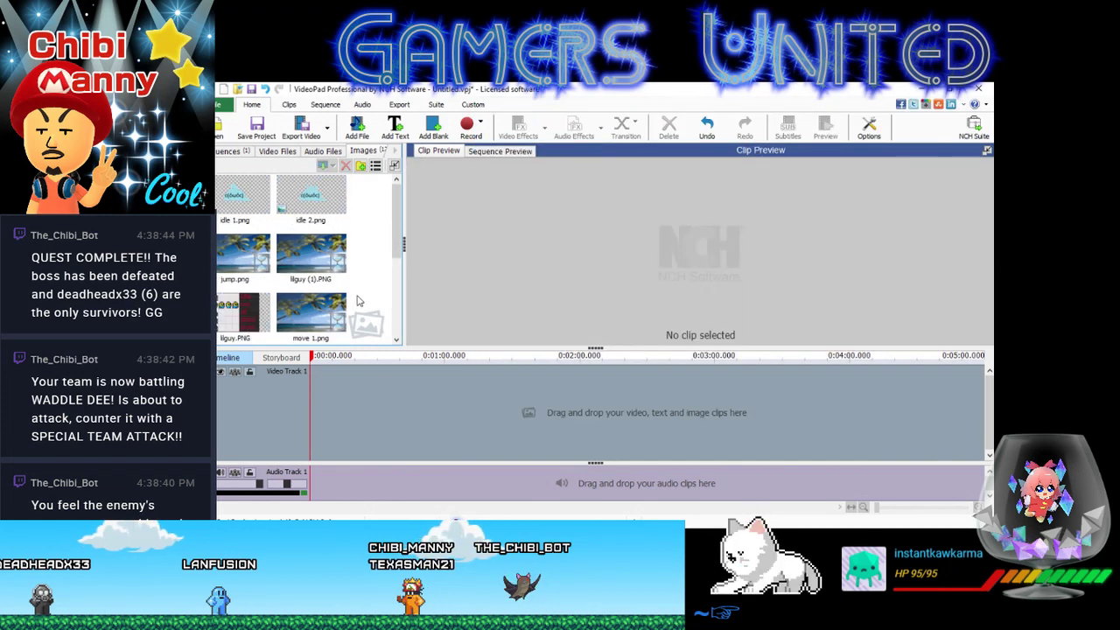
pyautogui.moveTo(249, 304); pyautogui.dragTo(384, 424)
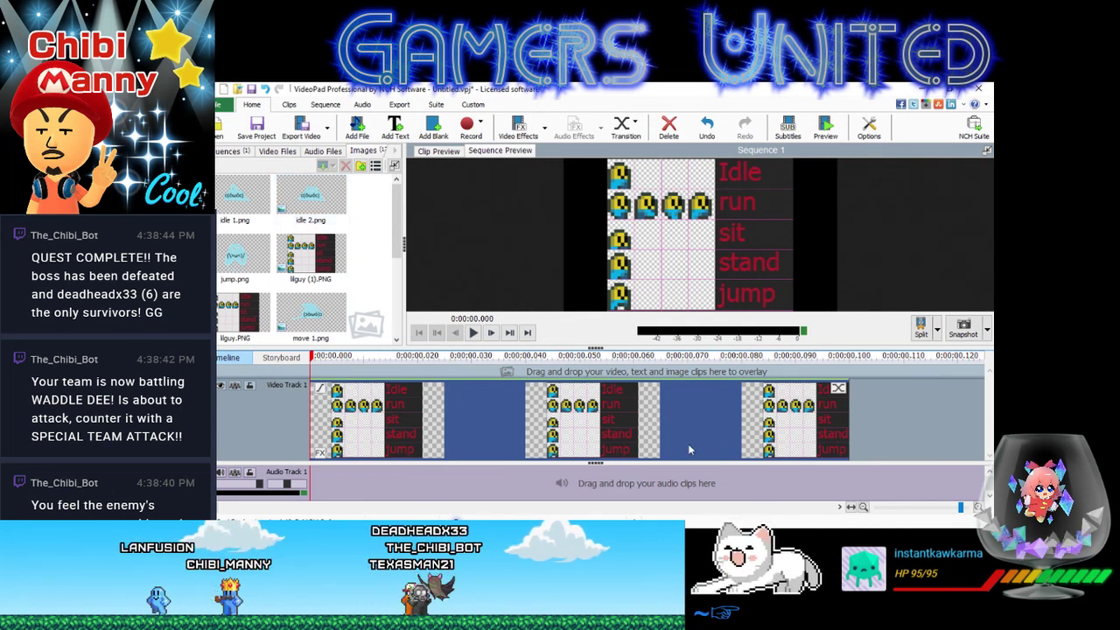
pyautogui.click(981, 89)
pyautogui.click(627, 314)
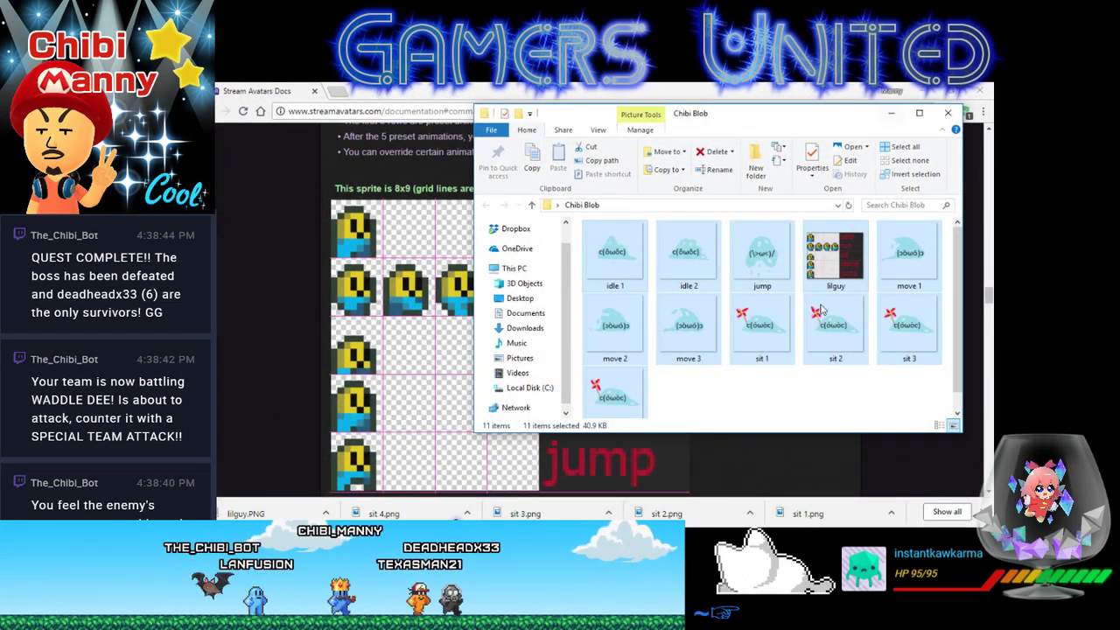
# - Deselect the files in the Chibi Blob folder, launch FireAlpaca, and dismiss its startup notice
pyautogui.click(786, 420)
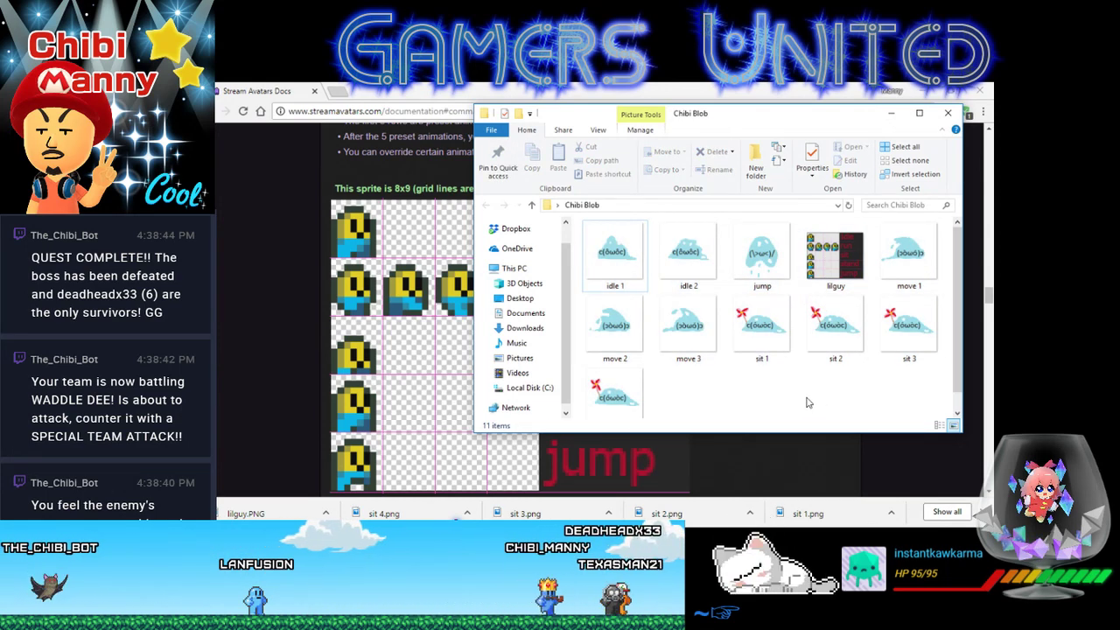
pyautogui.moveTo(613, 523)
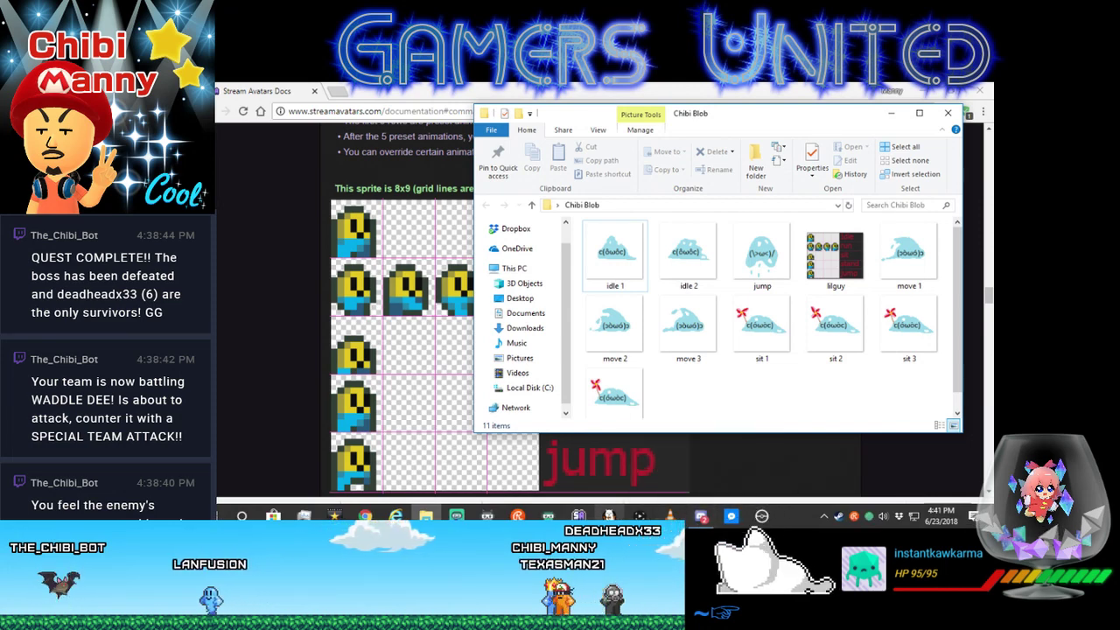
pyautogui.click(608, 516)
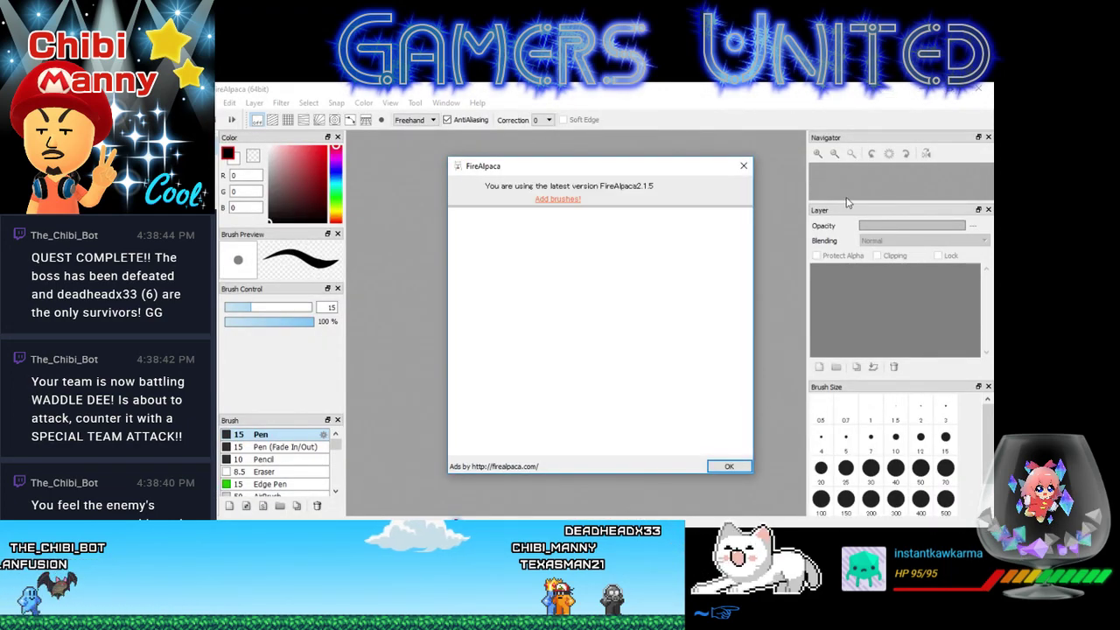
pyautogui.click(743, 165)
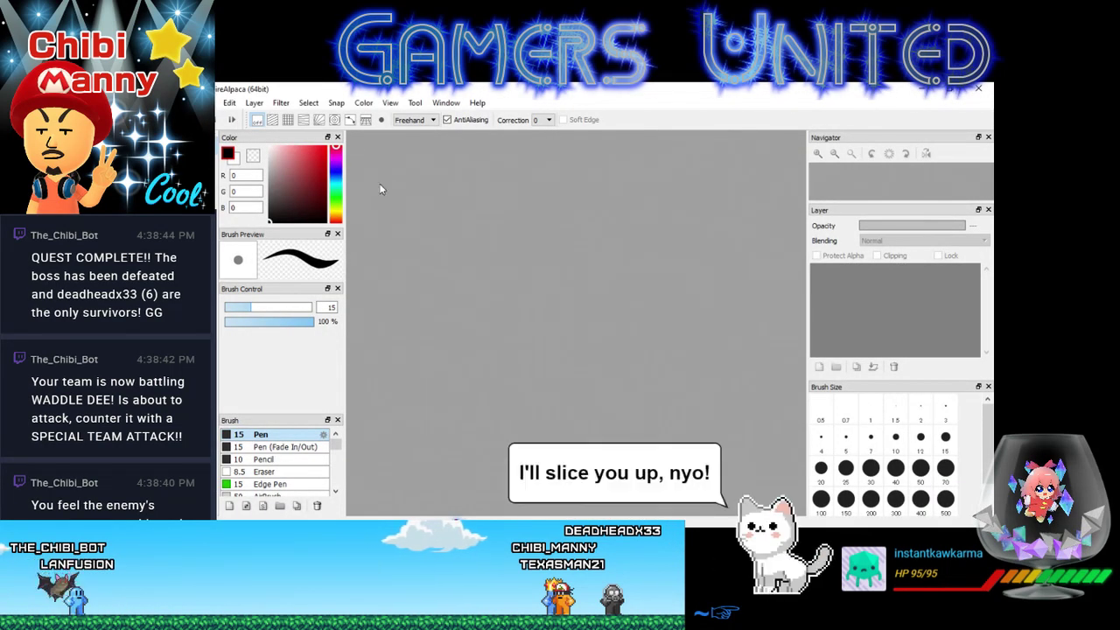
# - Start a new image and set its width and height to 1000 pixels each
pyautogui.click(211, 103)
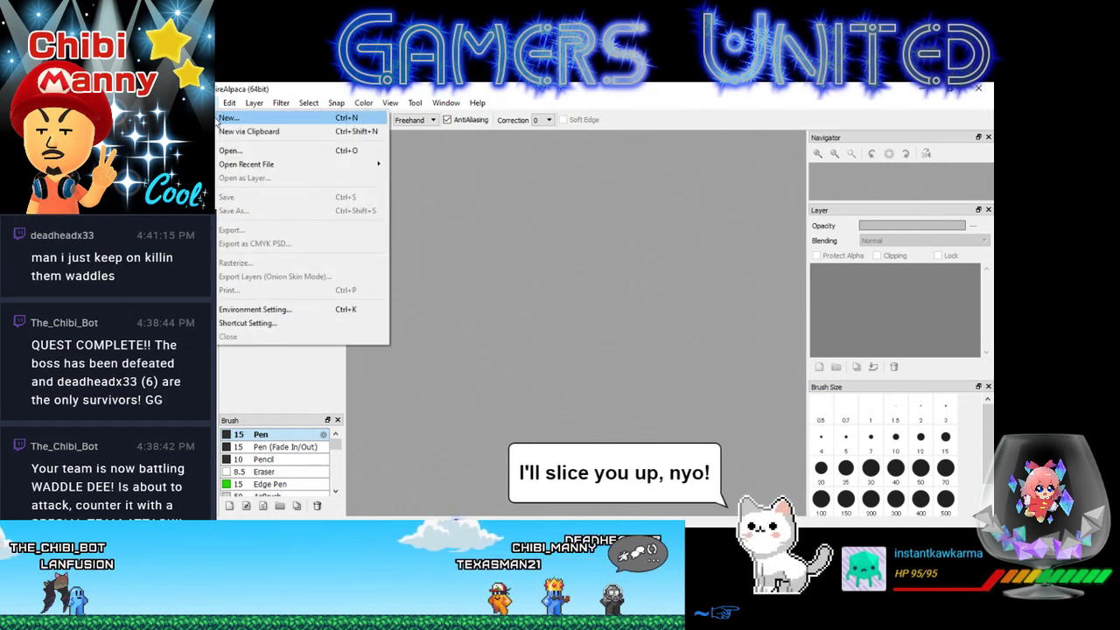
pyautogui.click(221, 117)
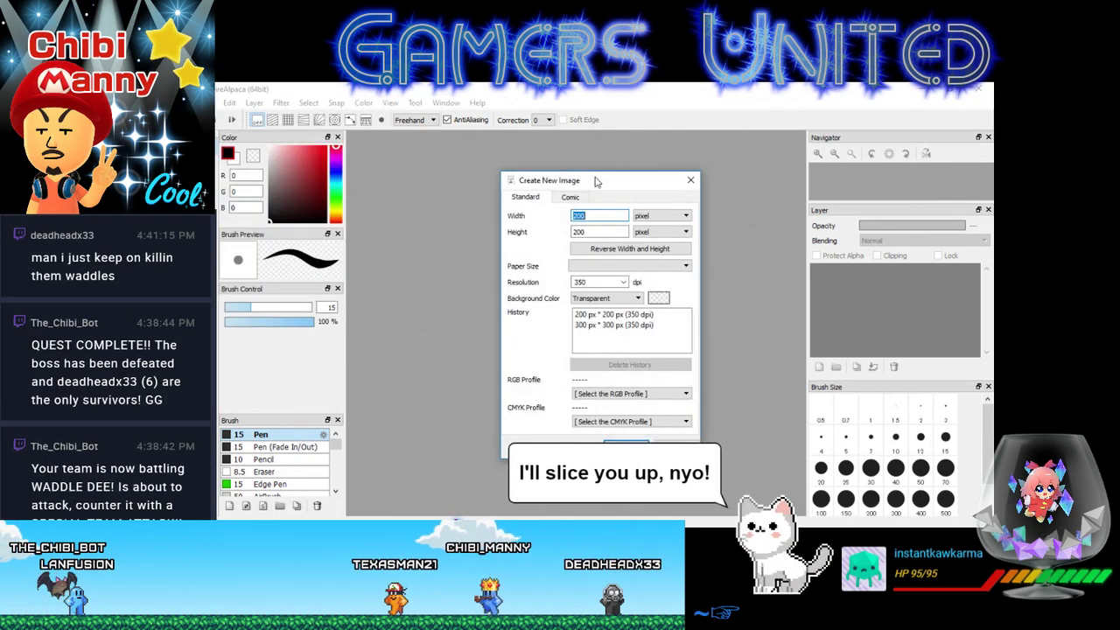
pyautogui.click(603, 215)
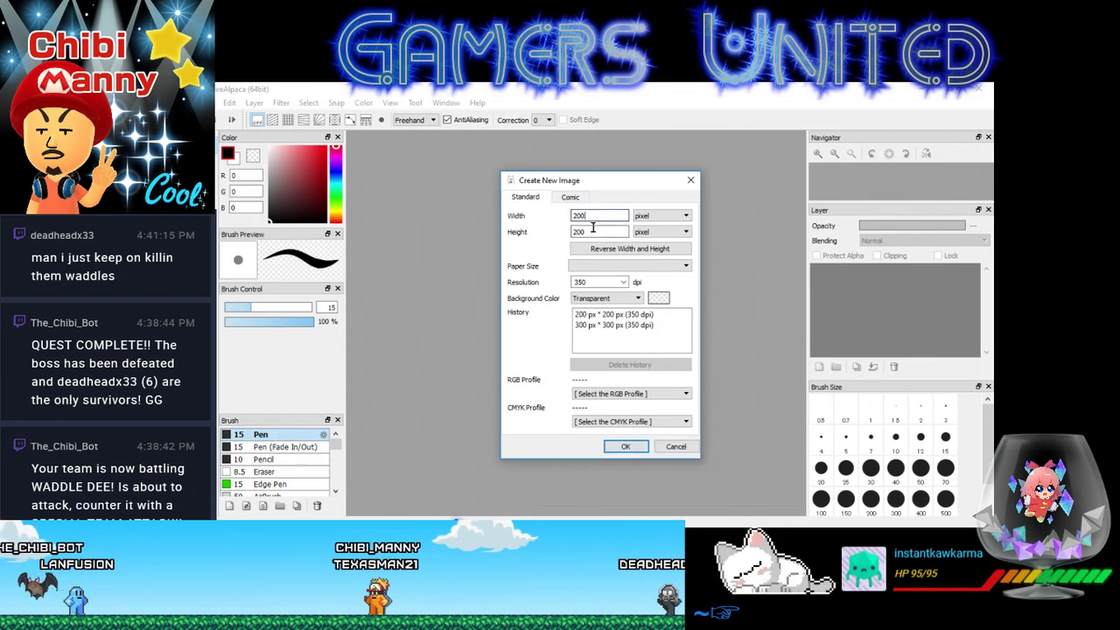
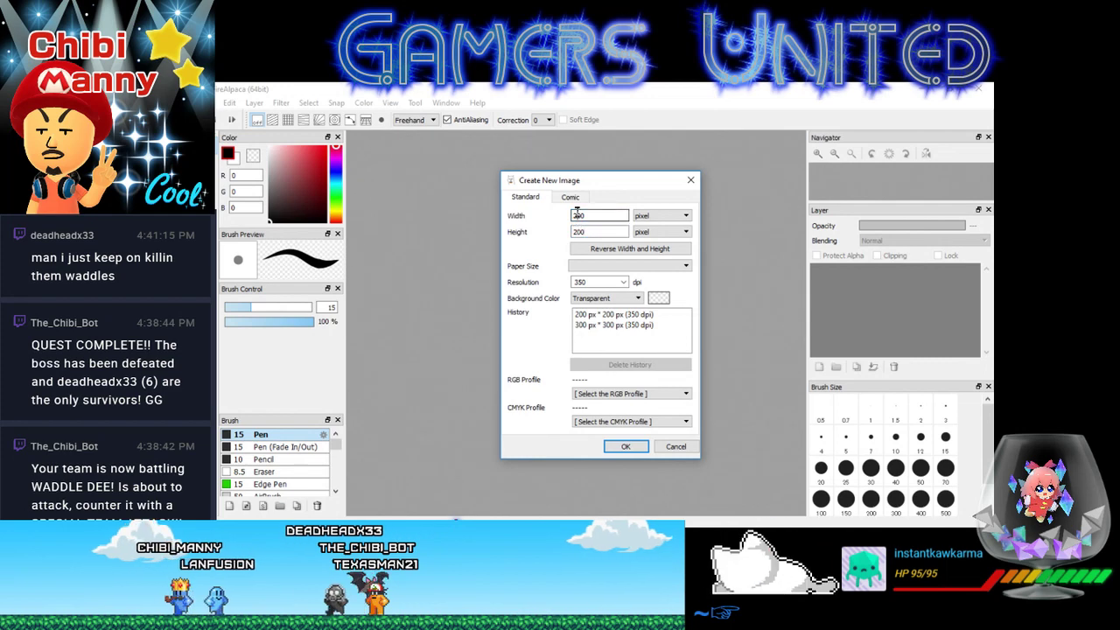
pyautogui.doubleClick(580, 216)
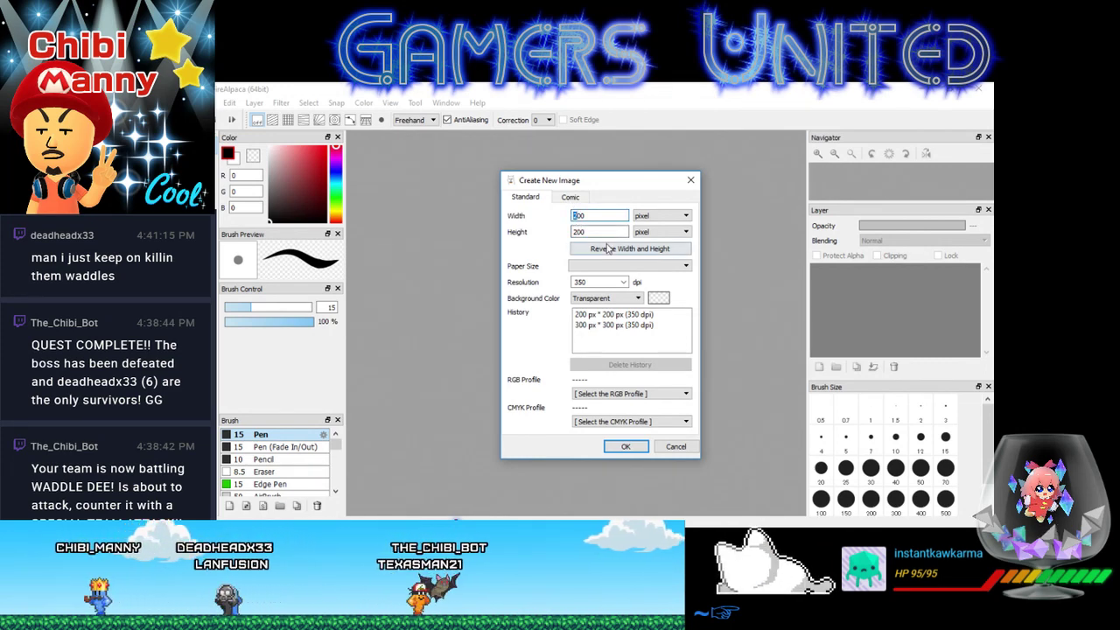
pyautogui.write('1000')
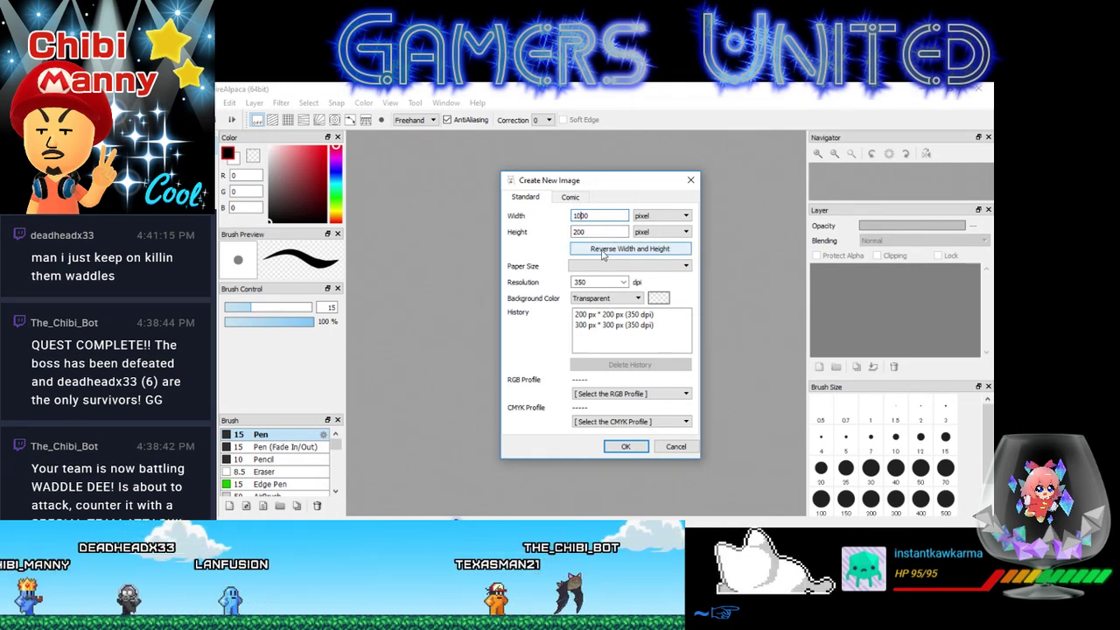
pyautogui.press('Tab')
pyautogui.write('2000')
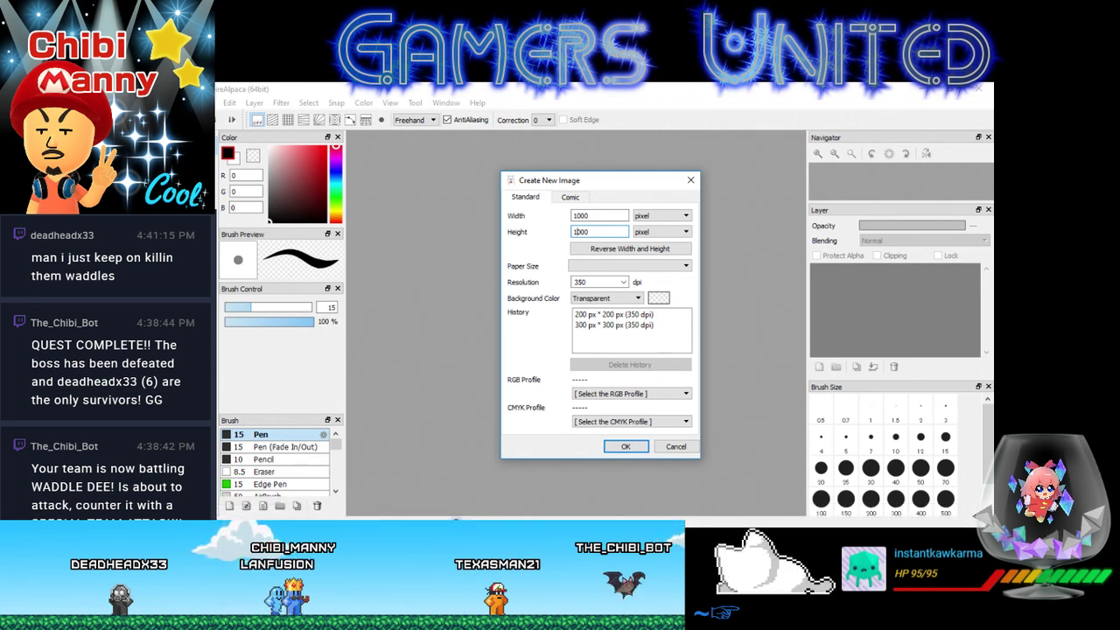
pyautogui.moveTo(579, 516)
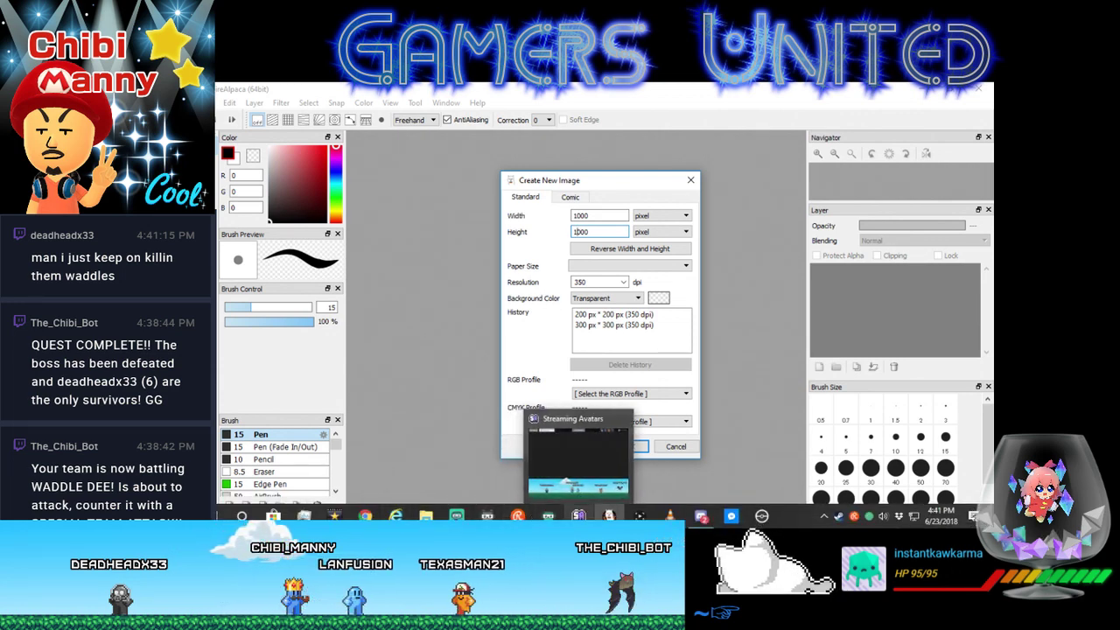
pyautogui.moveTo(425, 516)
pyautogui.moveTo(429, 486)
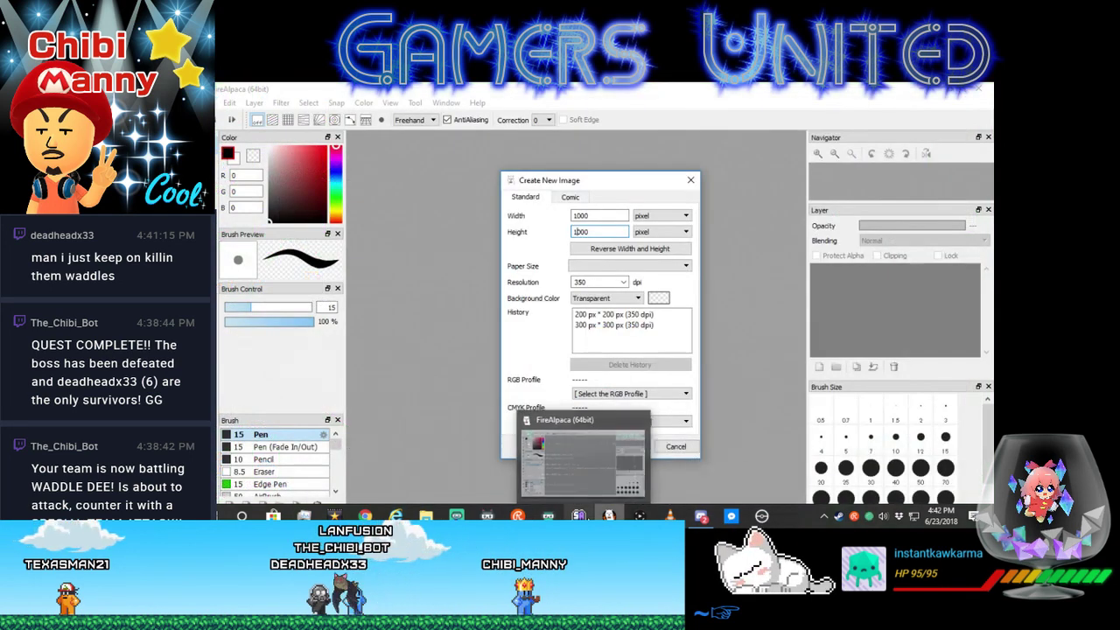
# - Switch to Streamlabs OBS and hide the Stream Avatars source of the Stream (Twitch) (Switch) scene in the editor
pyautogui.click(579, 515)
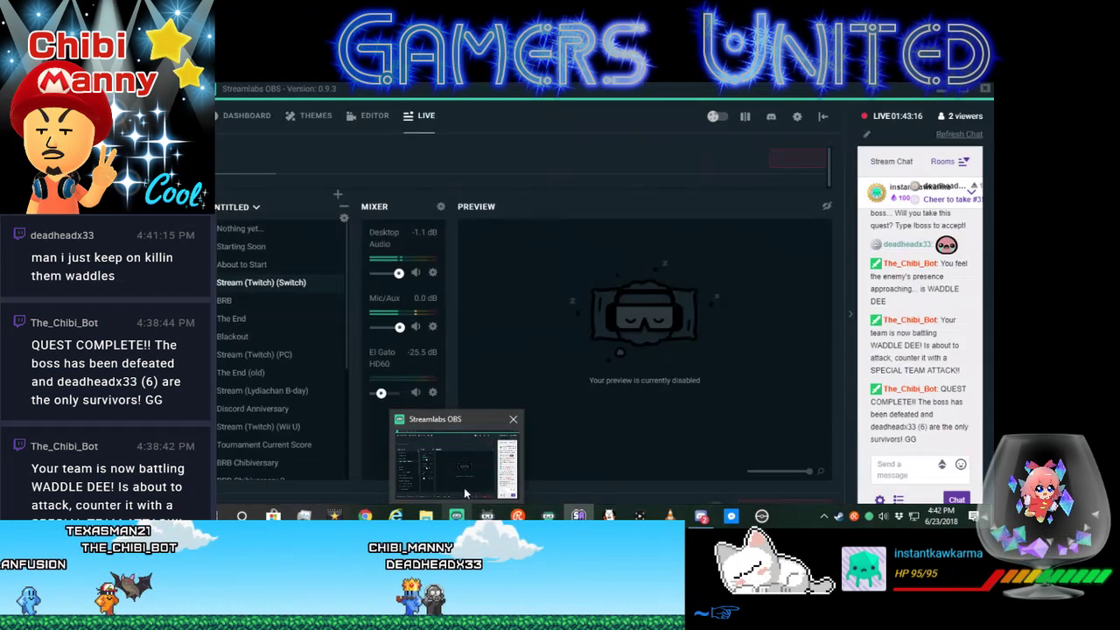
pyautogui.click(465, 488)
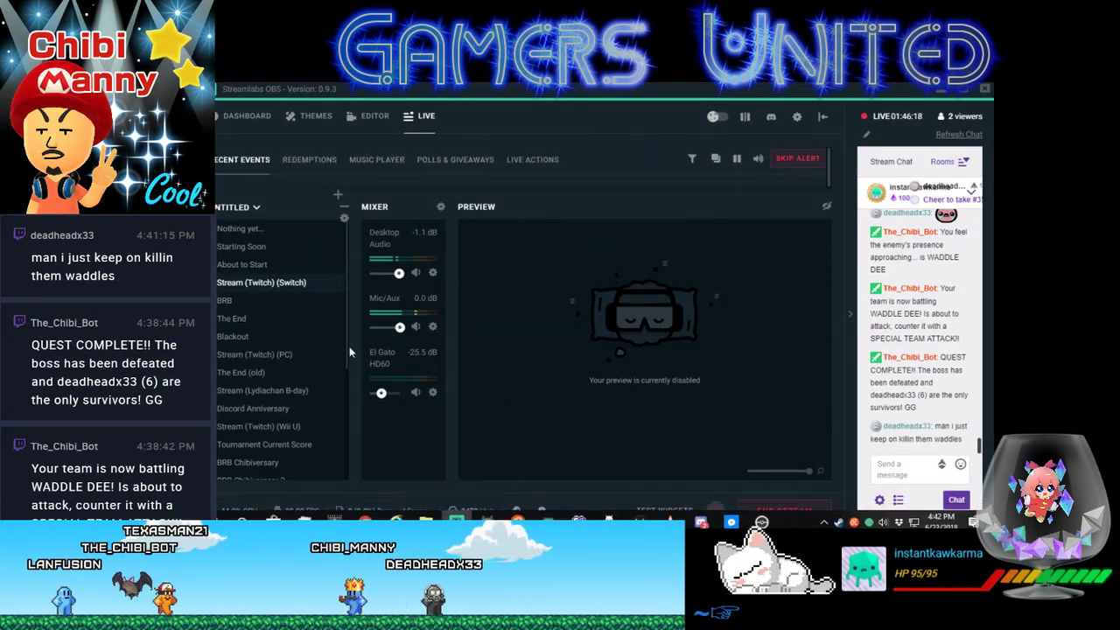
pyautogui.click(372, 121)
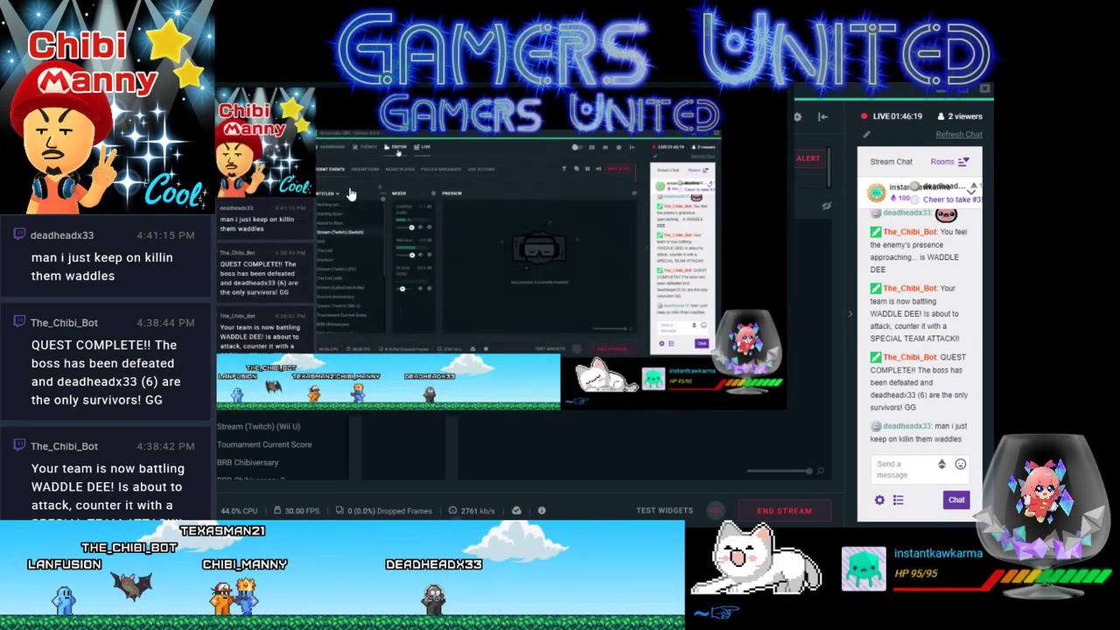
pyautogui.scroll(-5, 505, 470)
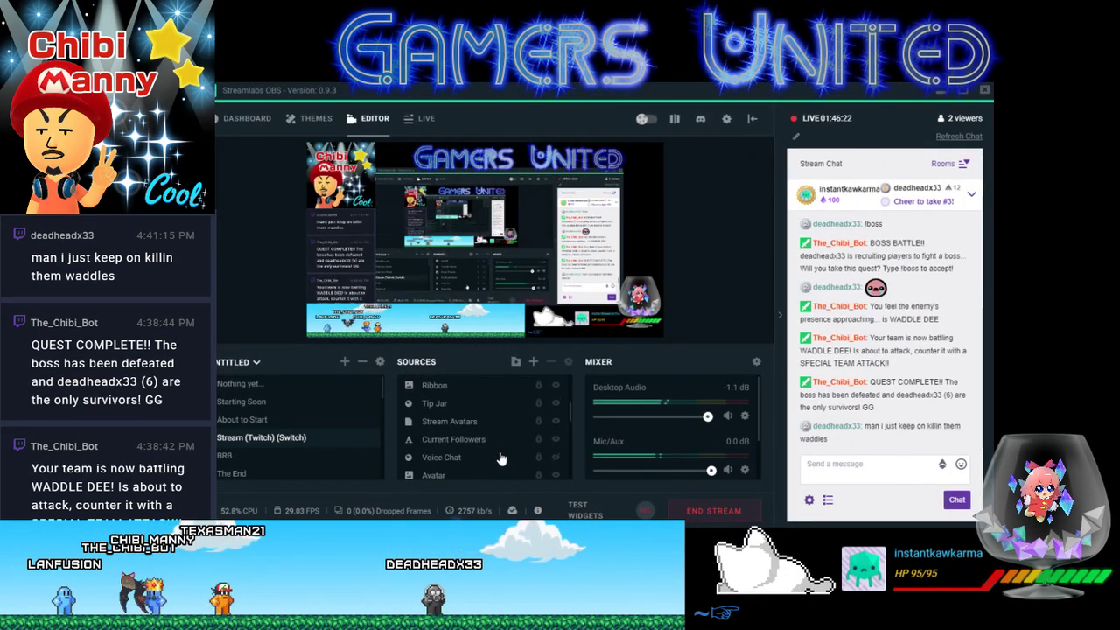
pyautogui.scroll(-1, 501, 459)
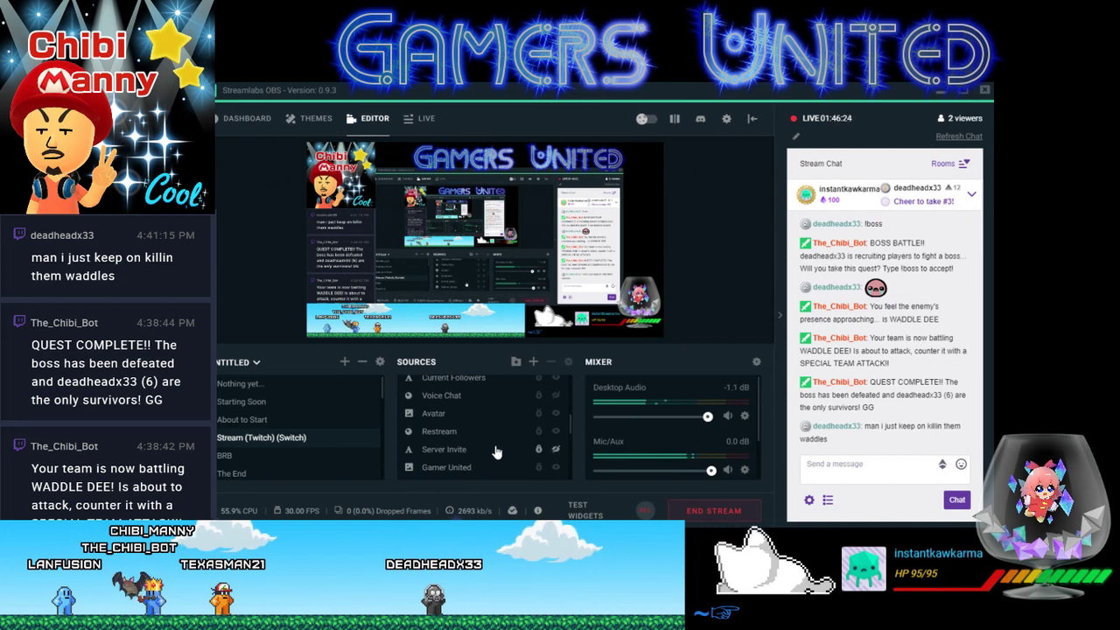
pyautogui.scroll(6, 495, 451)
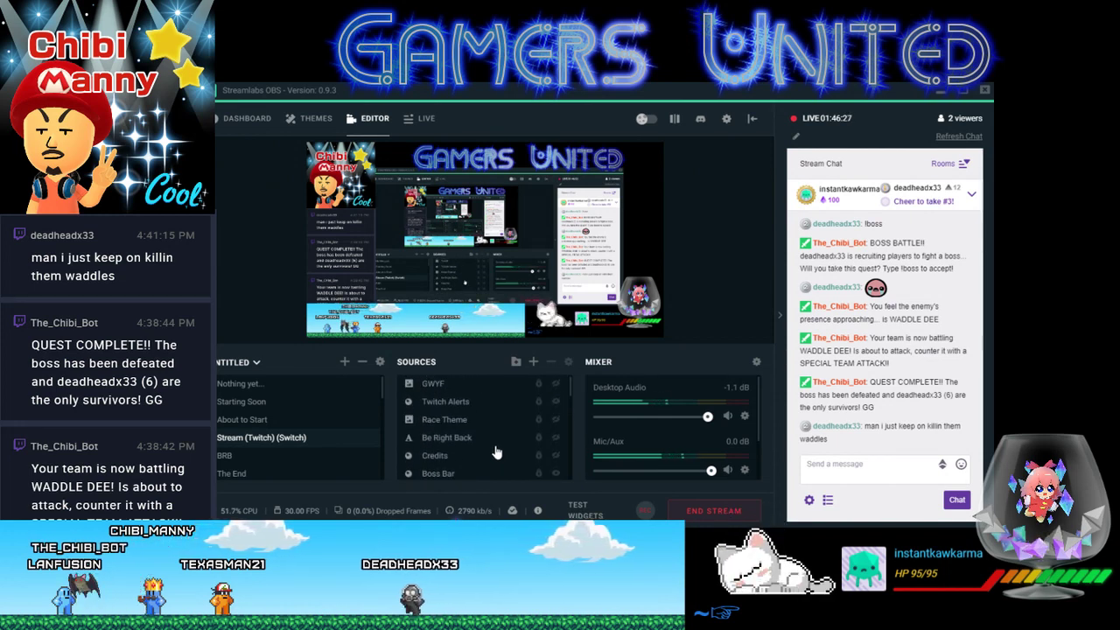
pyautogui.scroll(-4, 496, 453)
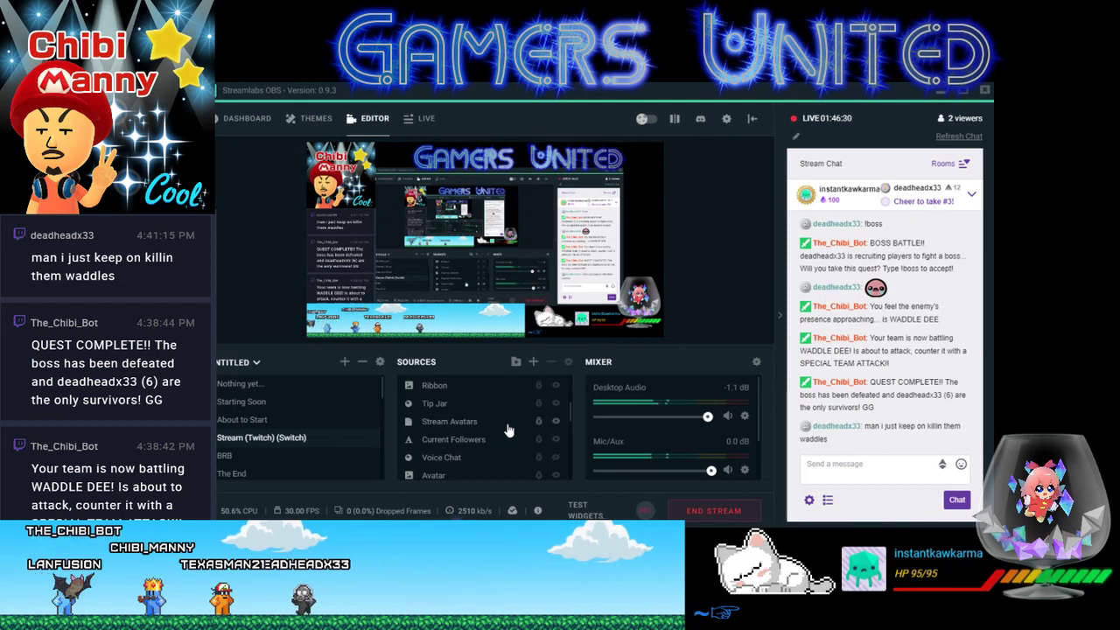
pyautogui.click(556, 422)
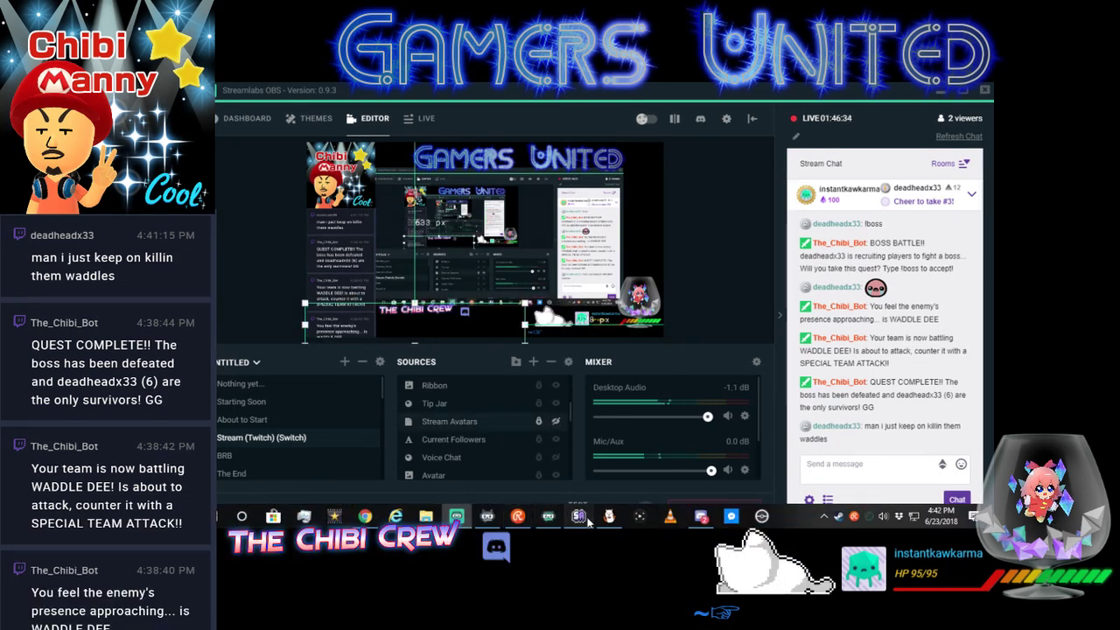
# - Switch to Stream Avatars and look through its Import & Export options for avatars
pyautogui.click(581, 518)
pyautogui.click(401, 119)
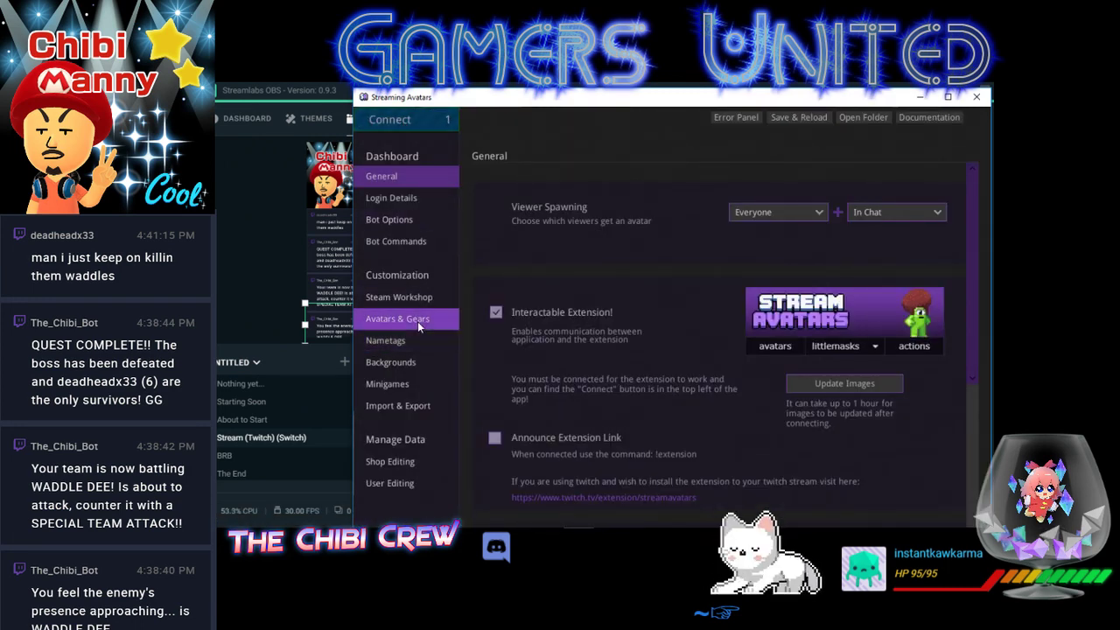
pyautogui.click(404, 407)
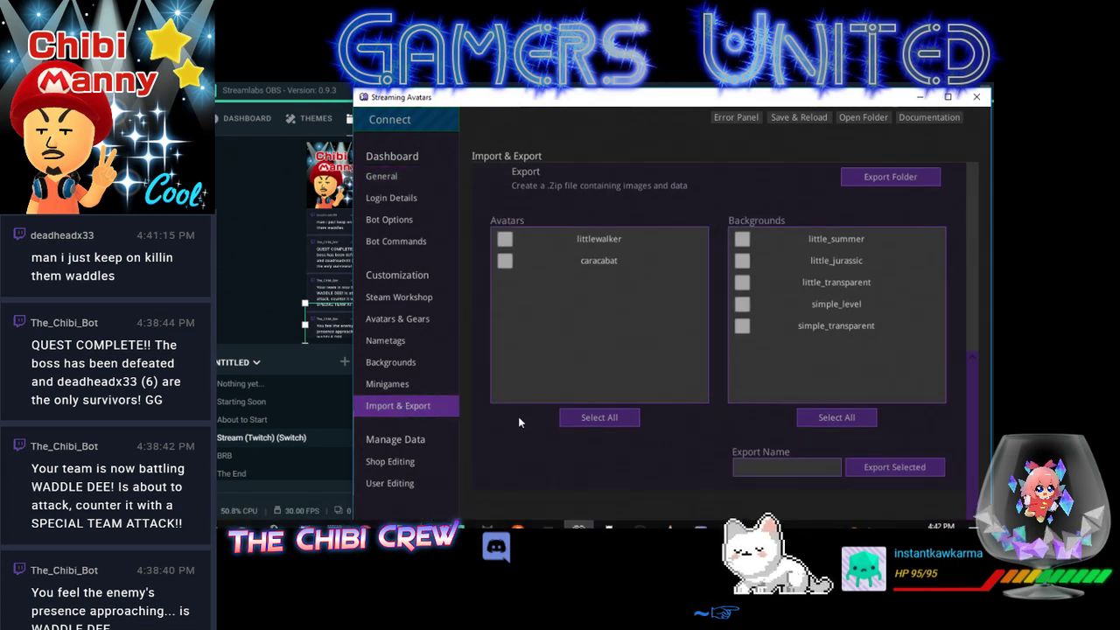
pyautogui.scroll(3, 517, 419)
pyautogui.scroll(1, 520, 433)
pyautogui.scroll(-1, 503, 402)
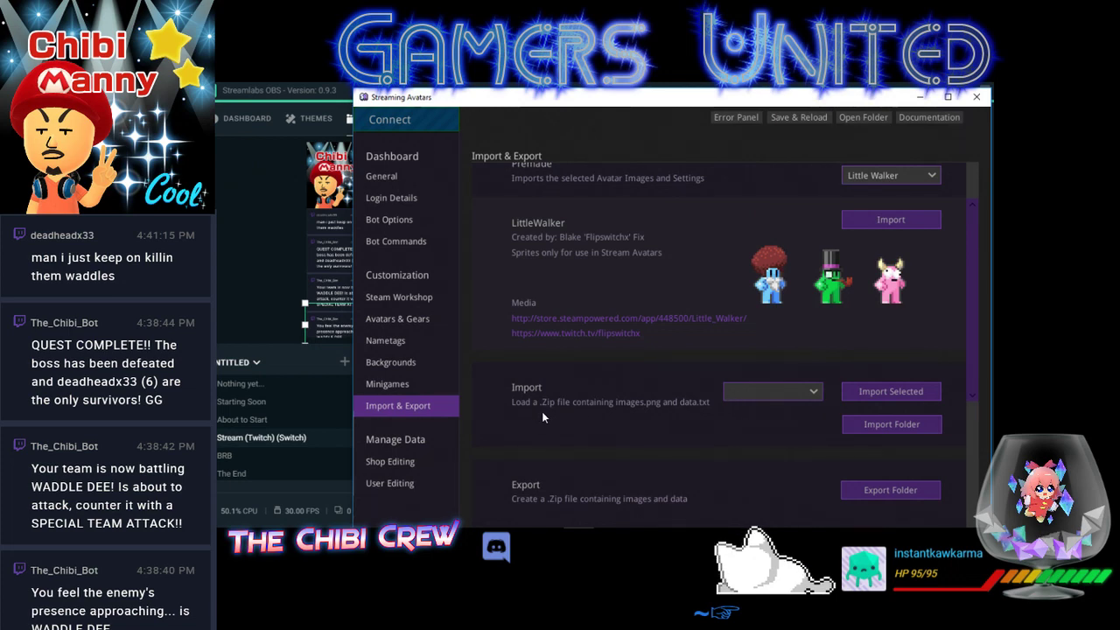
pyautogui.scroll(-1, 542, 411)
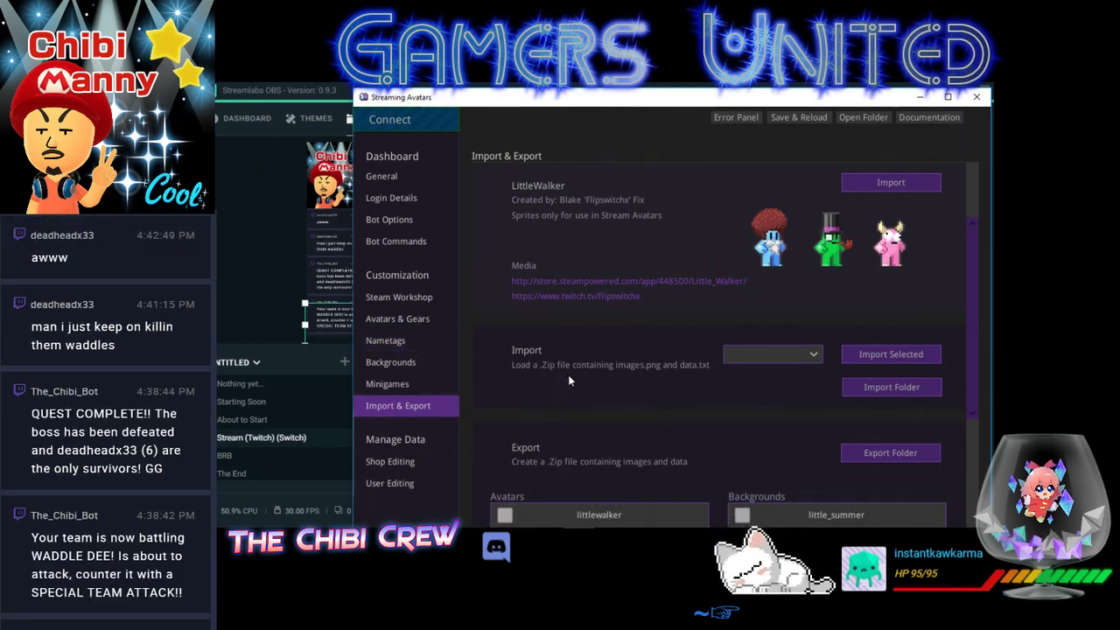
pyautogui.click(226, 257)
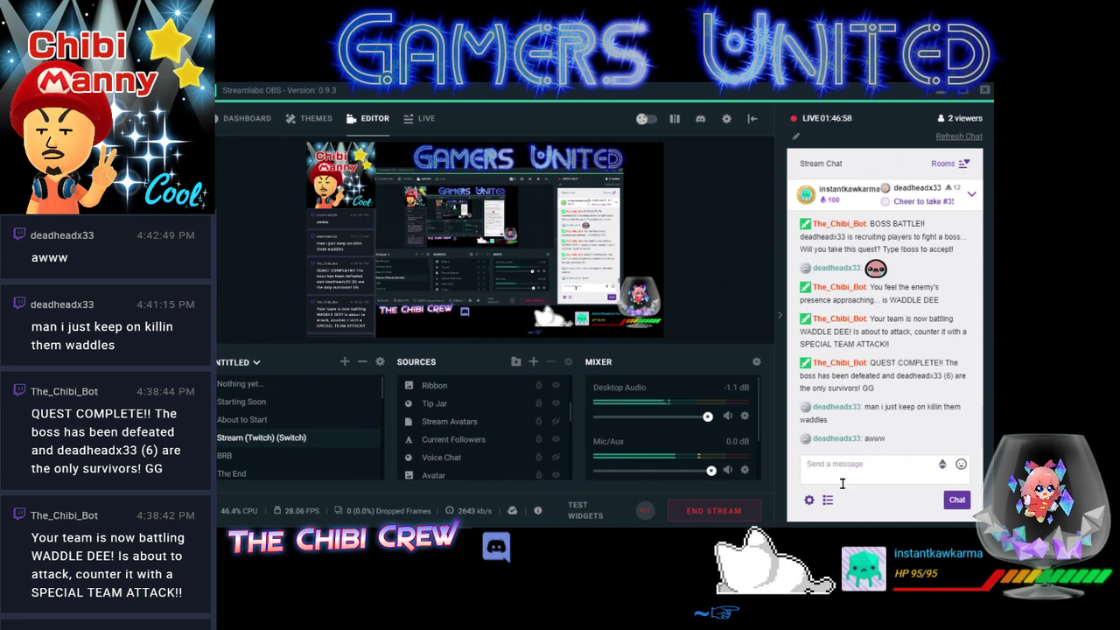
pyautogui.hotkey('alt', 'Tab')
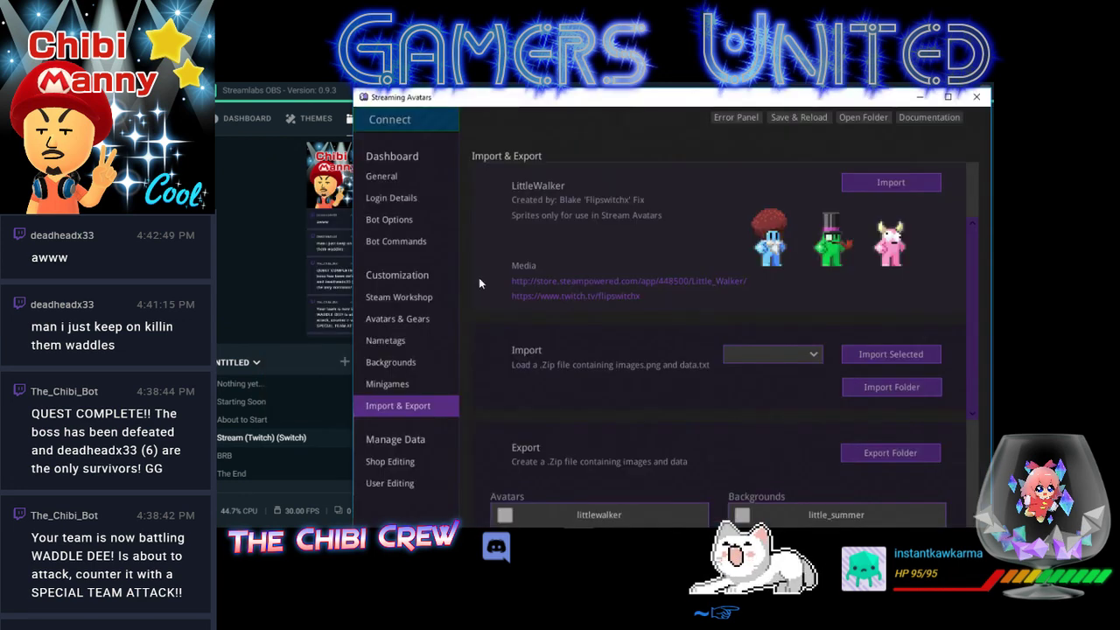
pyautogui.scroll(-2, 555, 339)
pyautogui.scroll(2, 555, 339)
pyautogui.hotkey('alt', 'Tab')
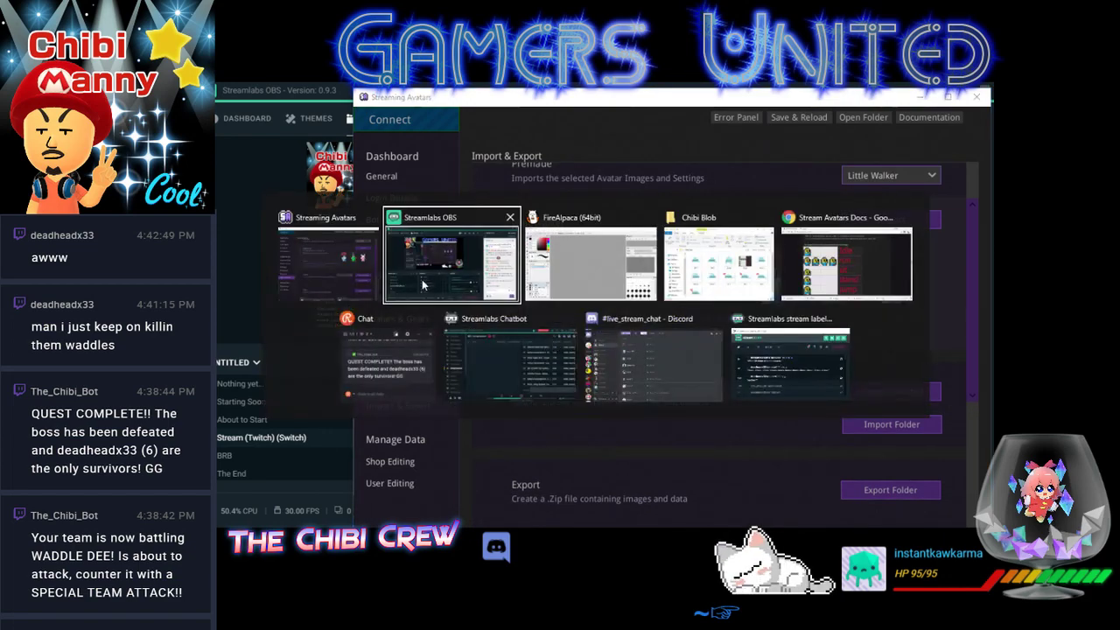
# - Switch to the Stream Avatars documentation in Chrome and read the Creating Avatars guide through the frame size instructions
pyautogui.click(823, 263)
pyautogui.scroll(5, 638, 310)
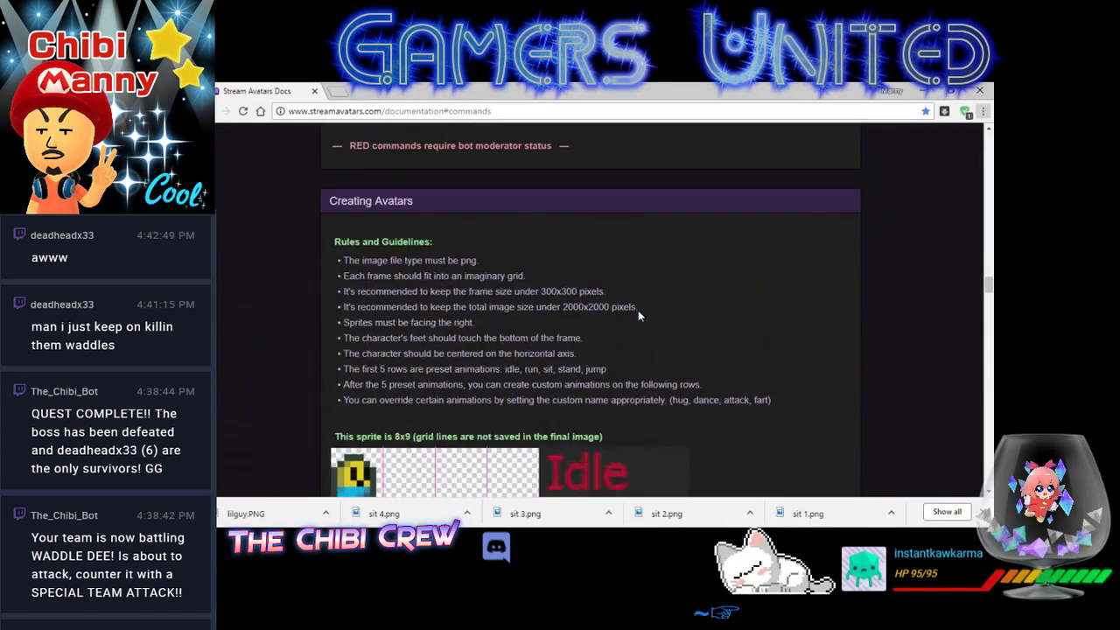
pyautogui.scroll(-5, 638, 310)
pyautogui.scroll(-5, 641, 346)
pyautogui.scroll(2, 640, 346)
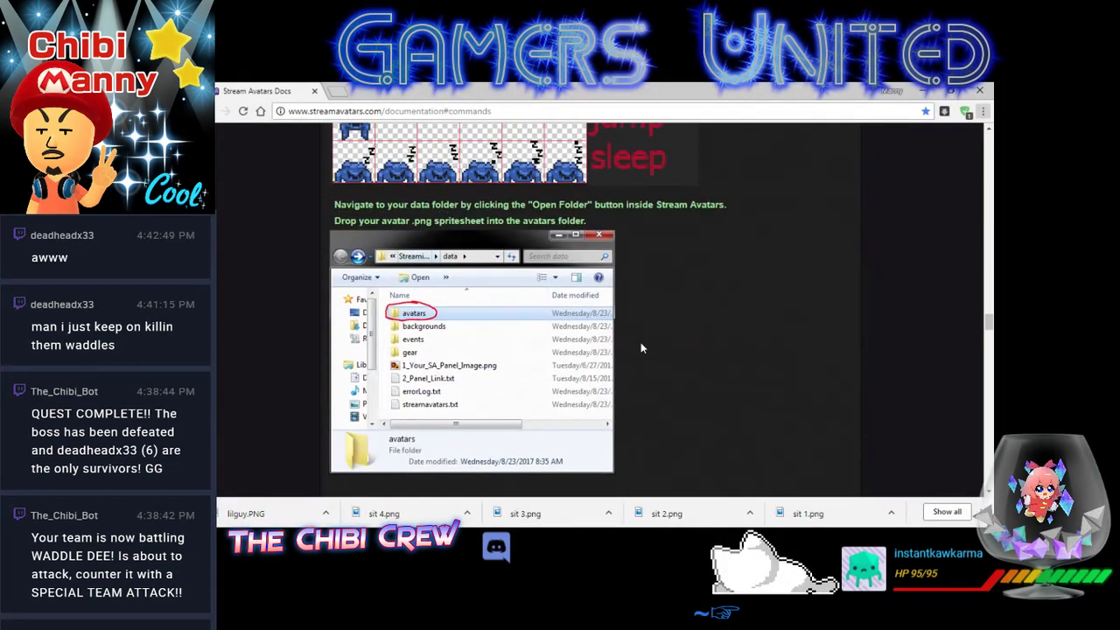
pyautogui.scroll(-6, 641, 348)
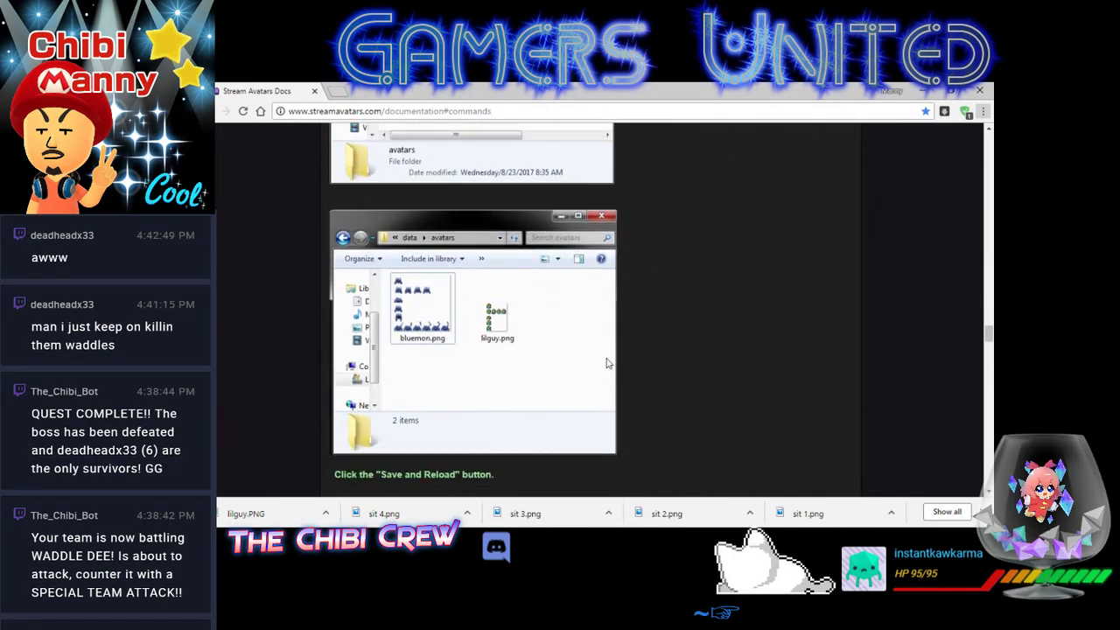
pyautogui.scroll(-3, 608, 362)
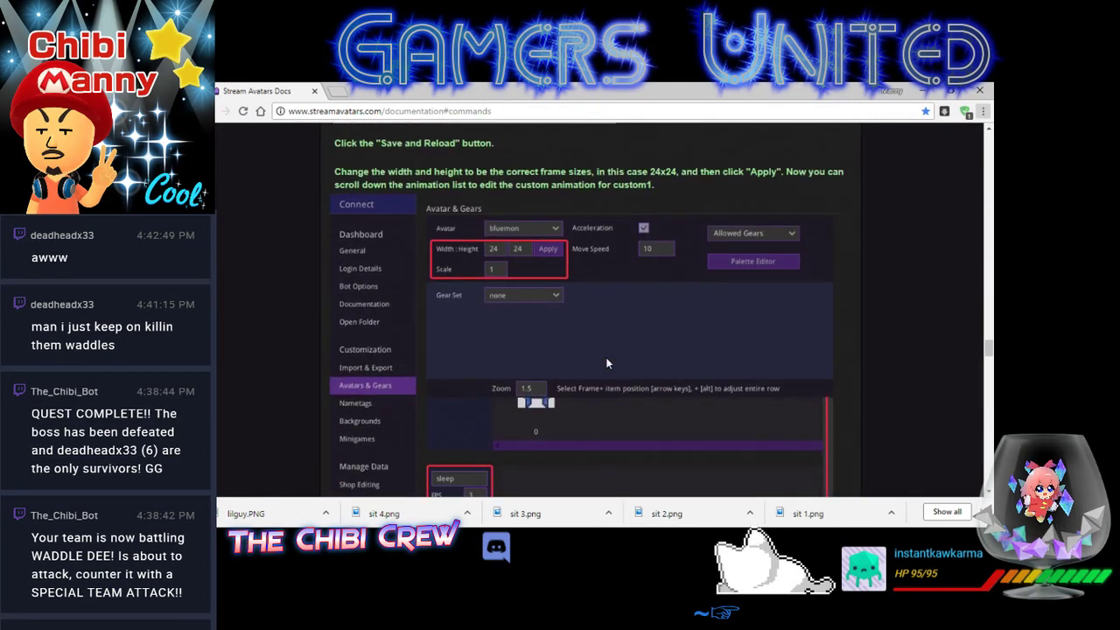
# - Switch to Stream Avatars, open the Avatars & Gears settings, and choose none and then littlewalker as the avatar
pyautogui.hotkey('alt', 'Tab')
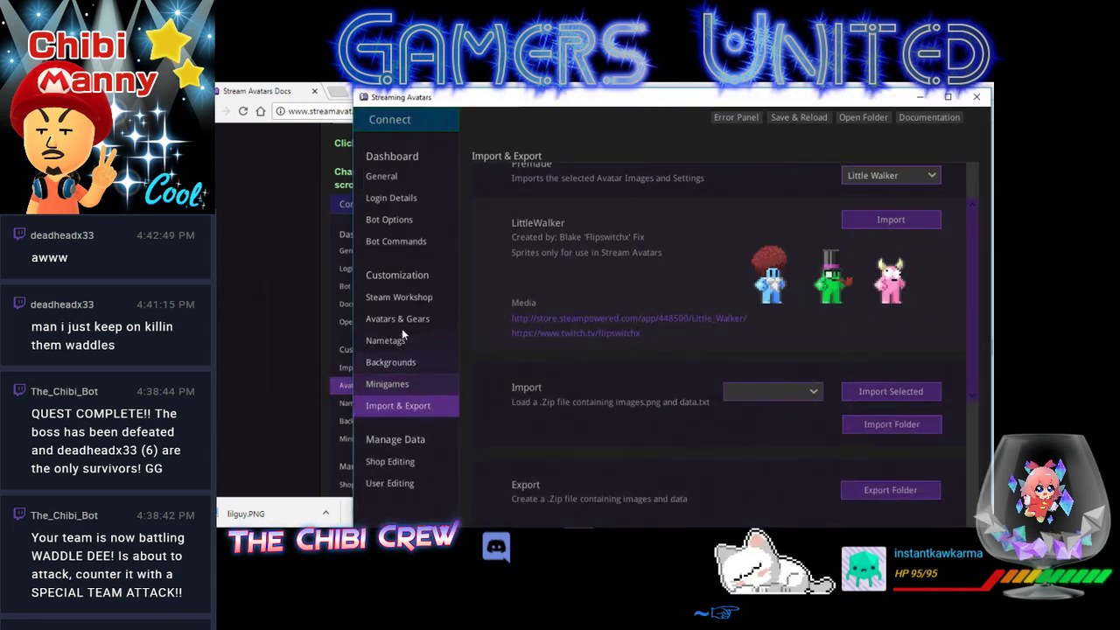
pyautogui.click(411, 321)
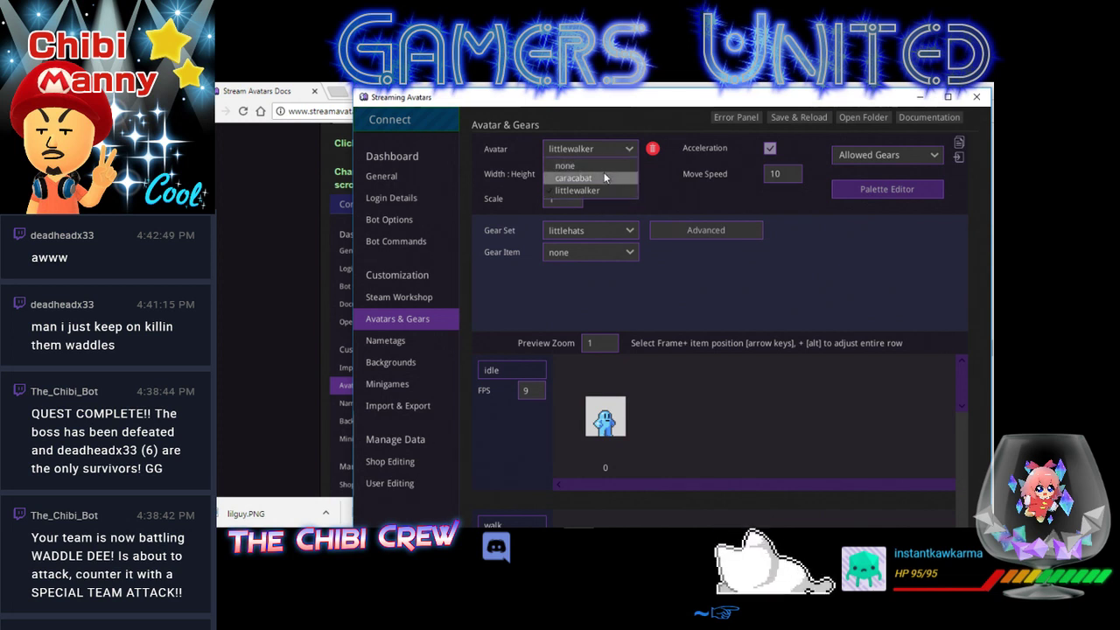
pyautogui.click(602, 167)
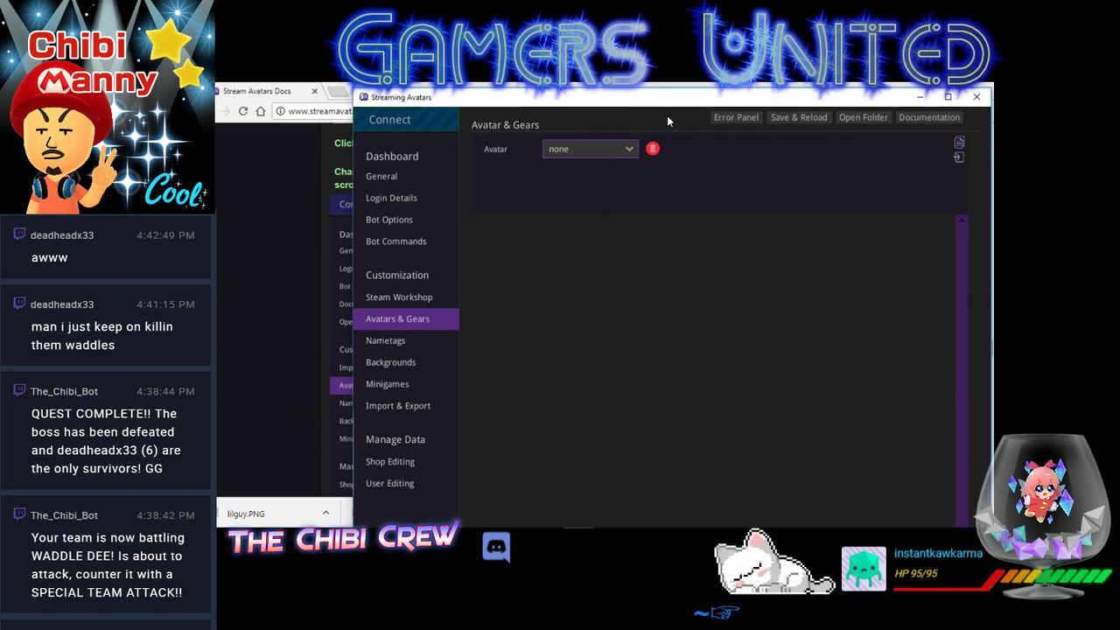
pyautogui.click(596, 156)
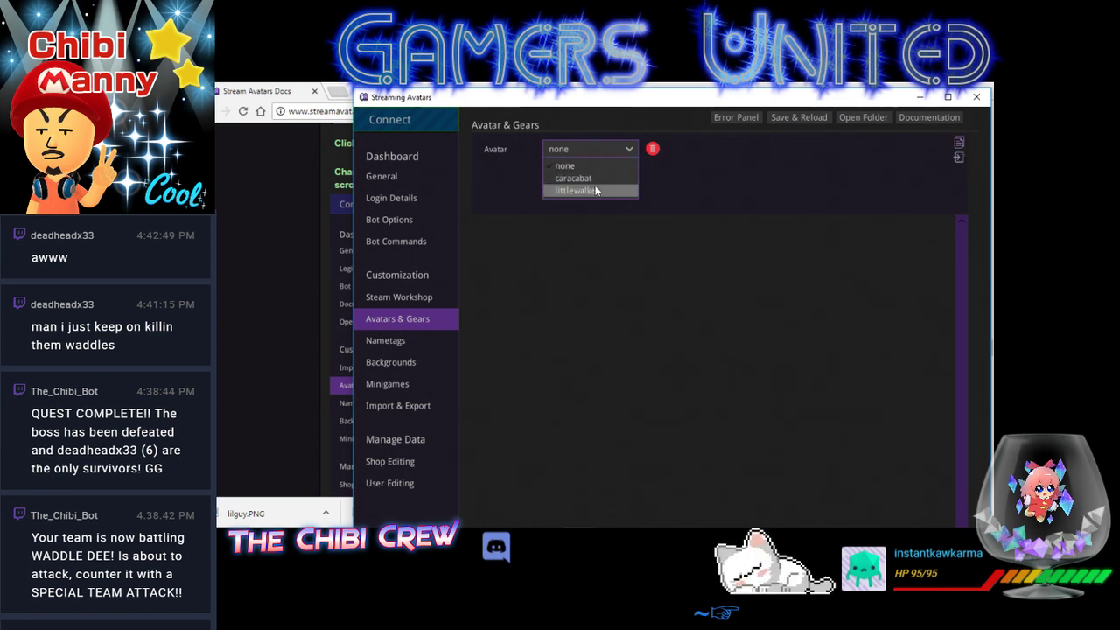
pyautogui.click(596, 190)
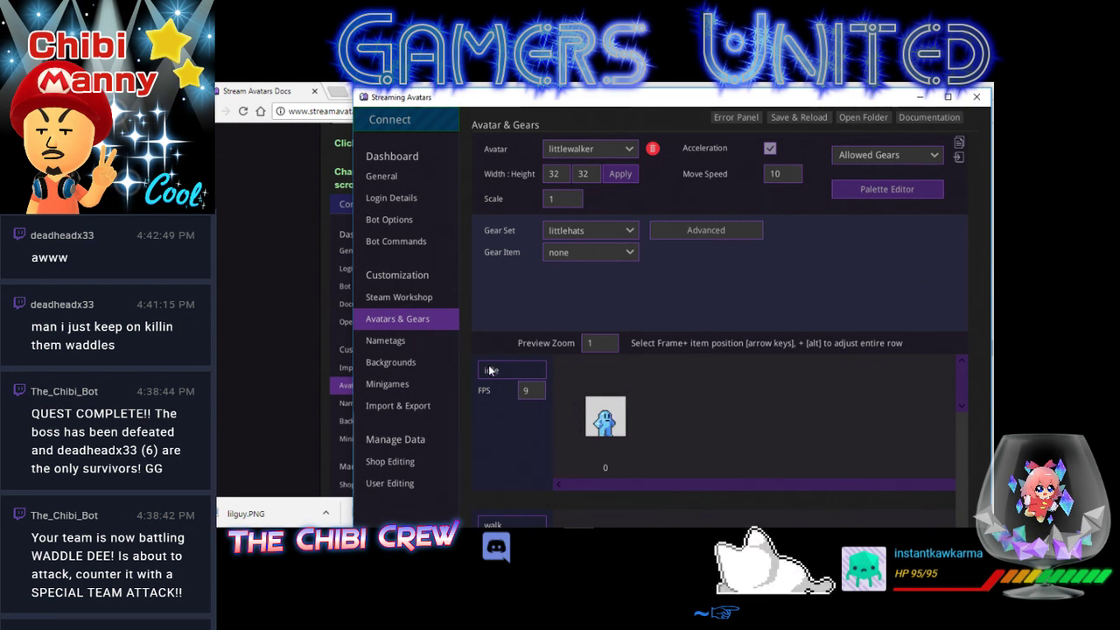
# - Examine the frames in littlewalker's idle, walk, sit, stand and jump animation rows
pyautogui.scroll(-6, 933, 385)
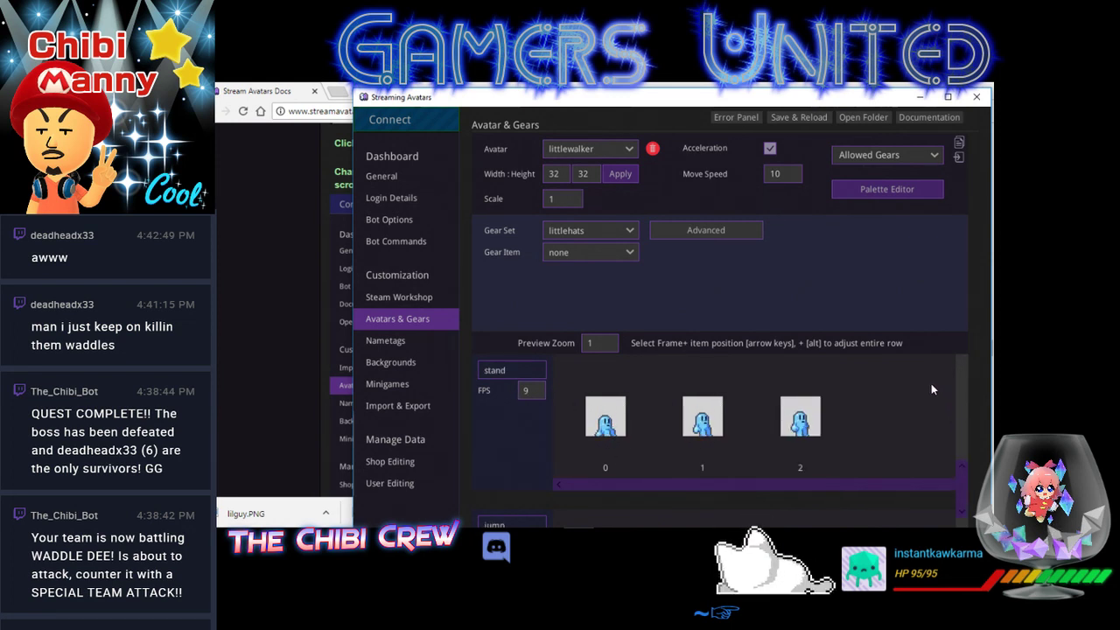
pyautogui.scroll(6, 932, 386)
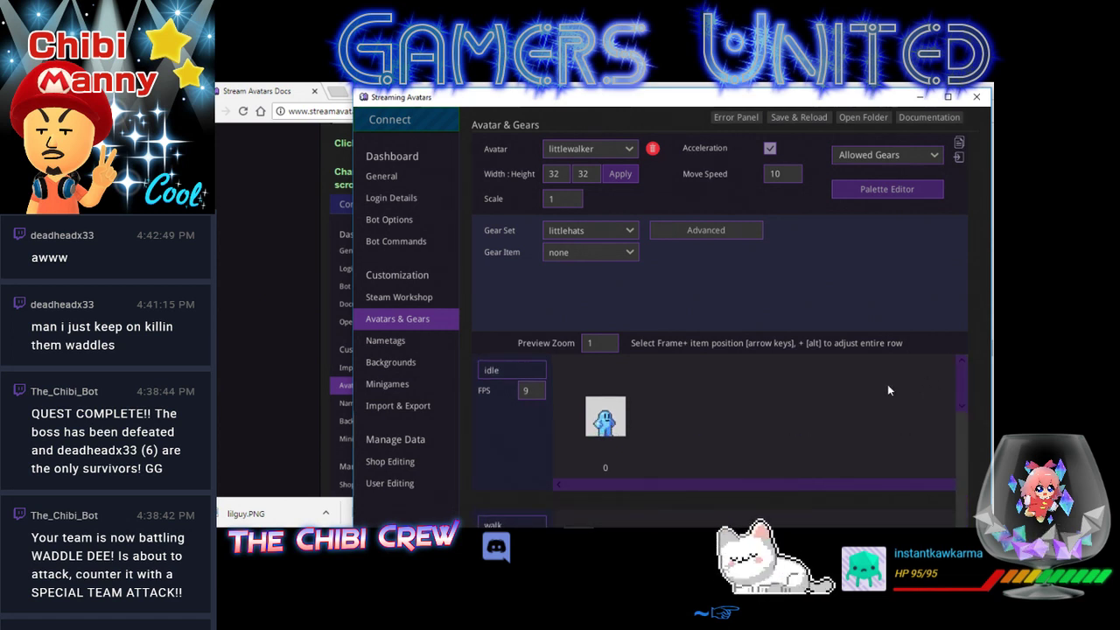
pyautogui.scroll(-4, 741, 457)
pyautogui.scroll(-2, 740, 453)
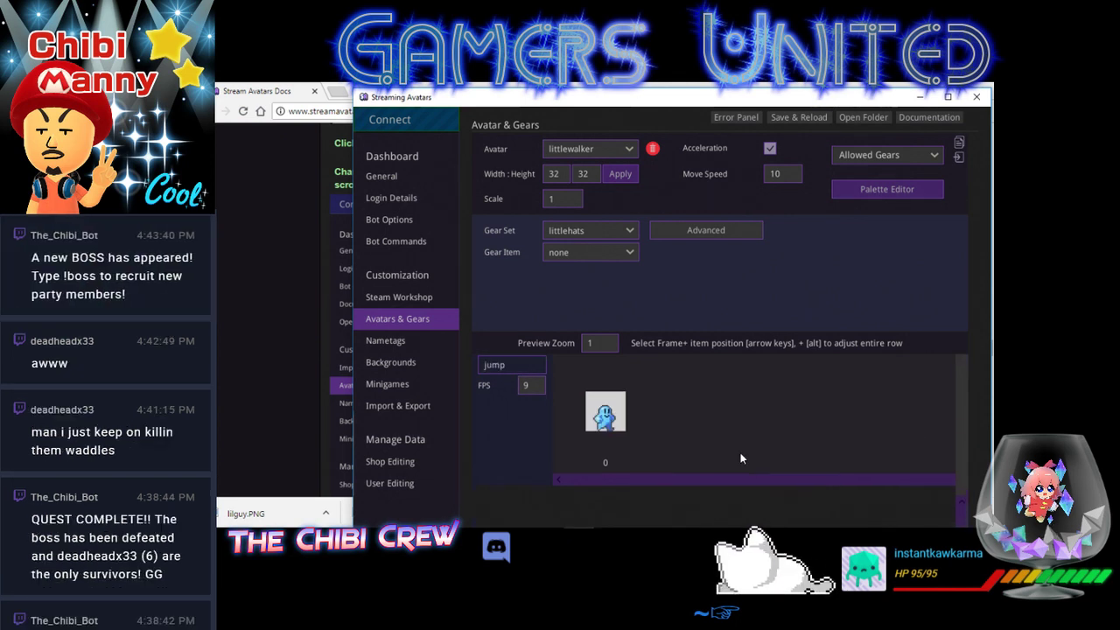
pyautogui.scroll(6, 729, 449)
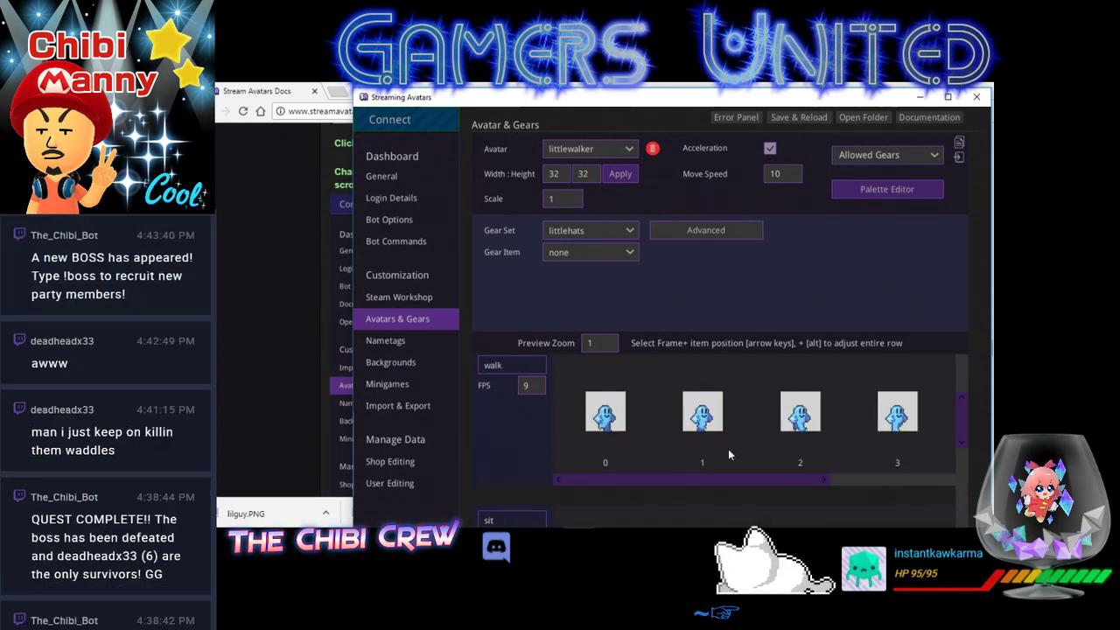
pyautogui.scroll(-8, 731, 443)
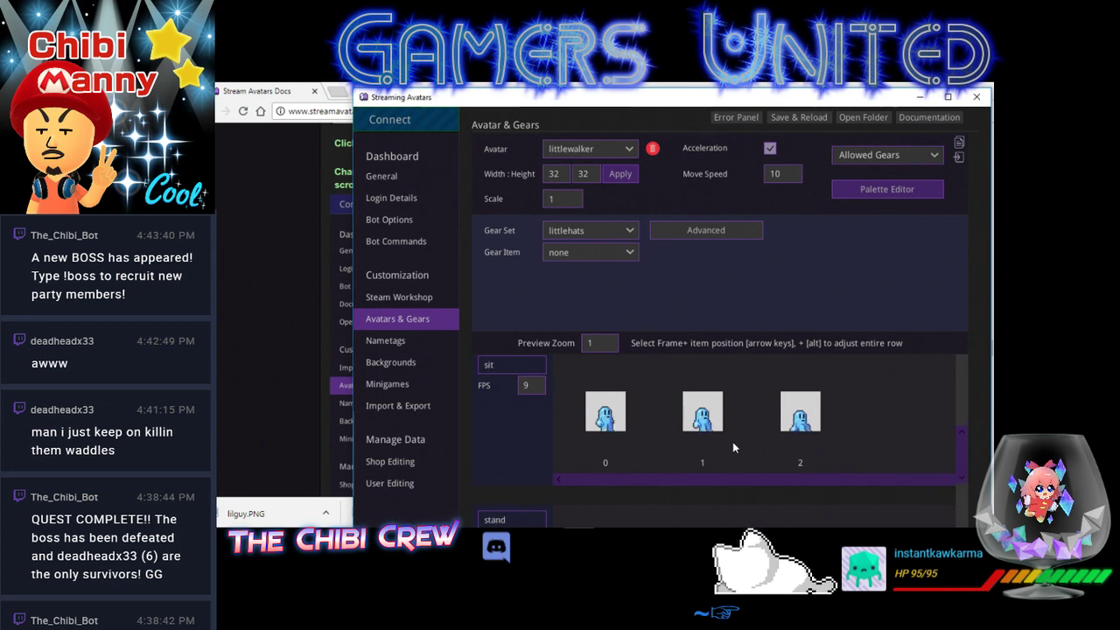
pyautogui.scroll(8, 733, 445)
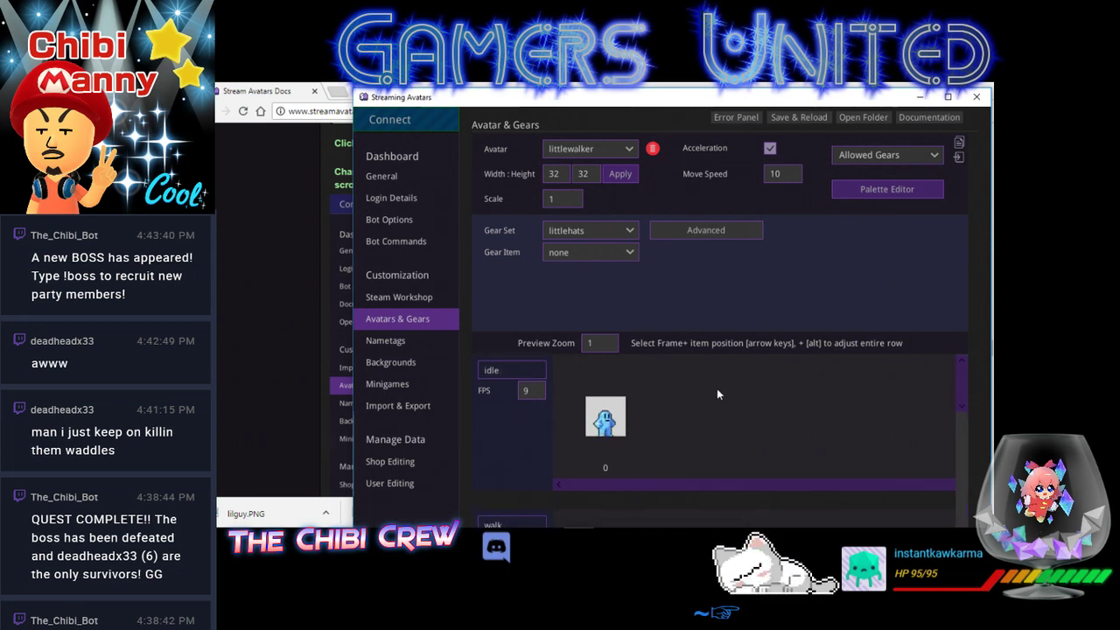
# - Return to the Stream Avatars documentation, check the stream chat window, and browse to the Creating Color Palettes section
pyautogui.click(347, 133)
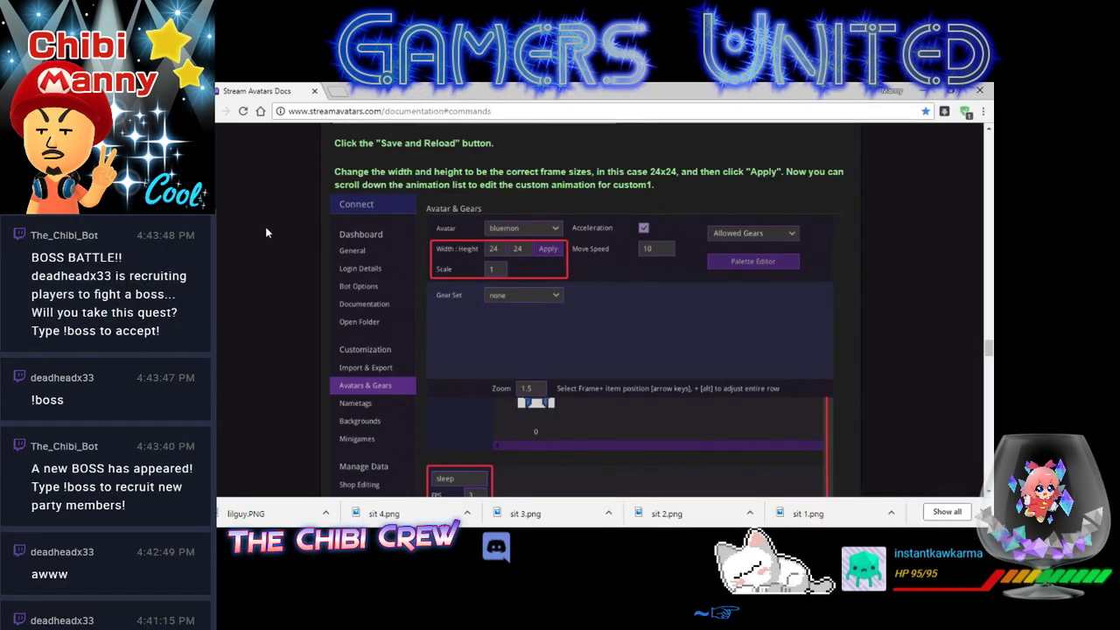
pyautogui.hotkey('alt', 'Tab')
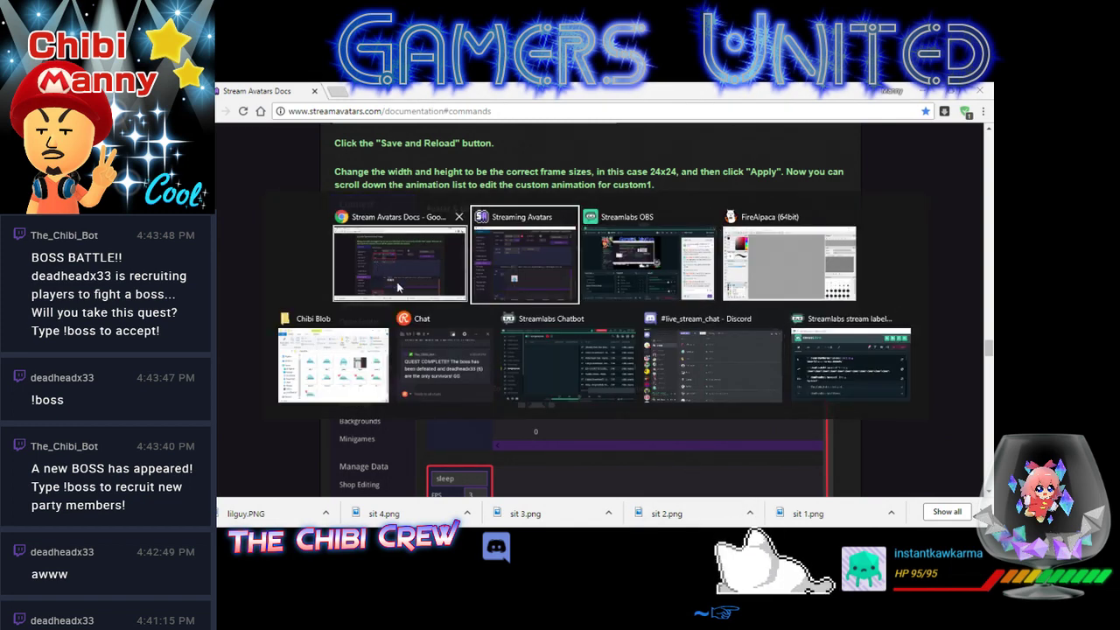
pyautogui.click(450, 375)
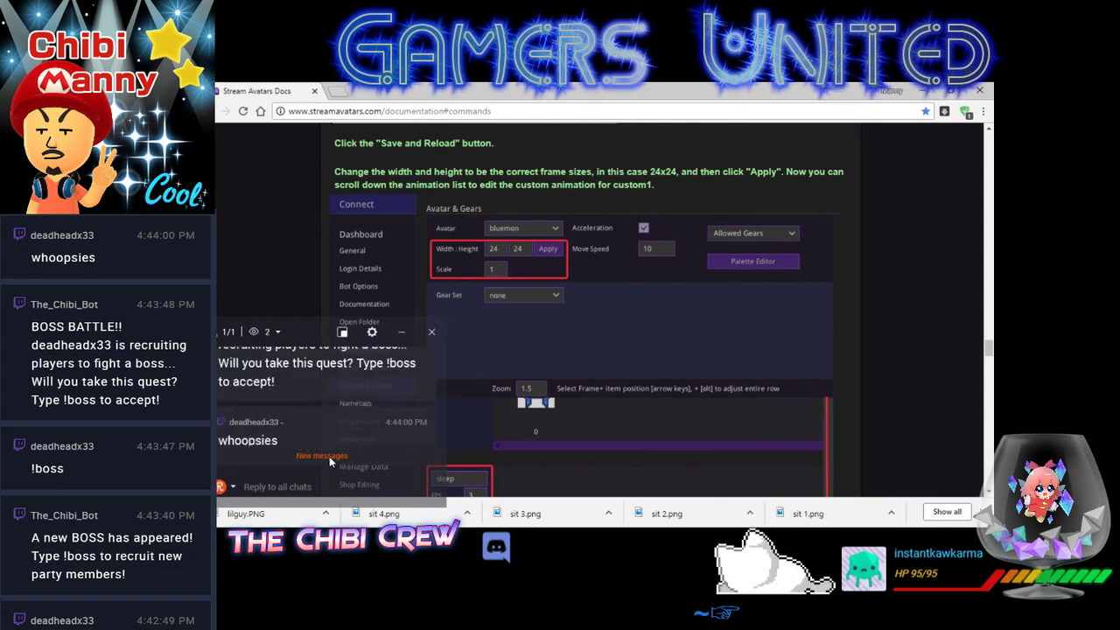
pyautogui.scroll(-8, 330, 455)
pyautogui.scroll(1, 367, 407)
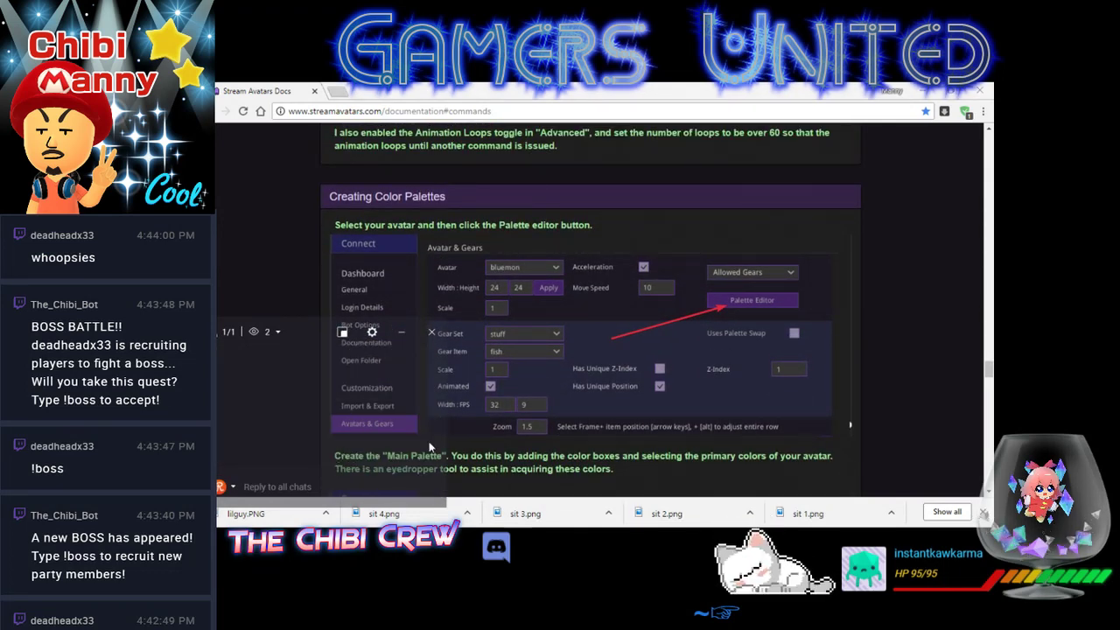
pyautogui.click(403, 336)
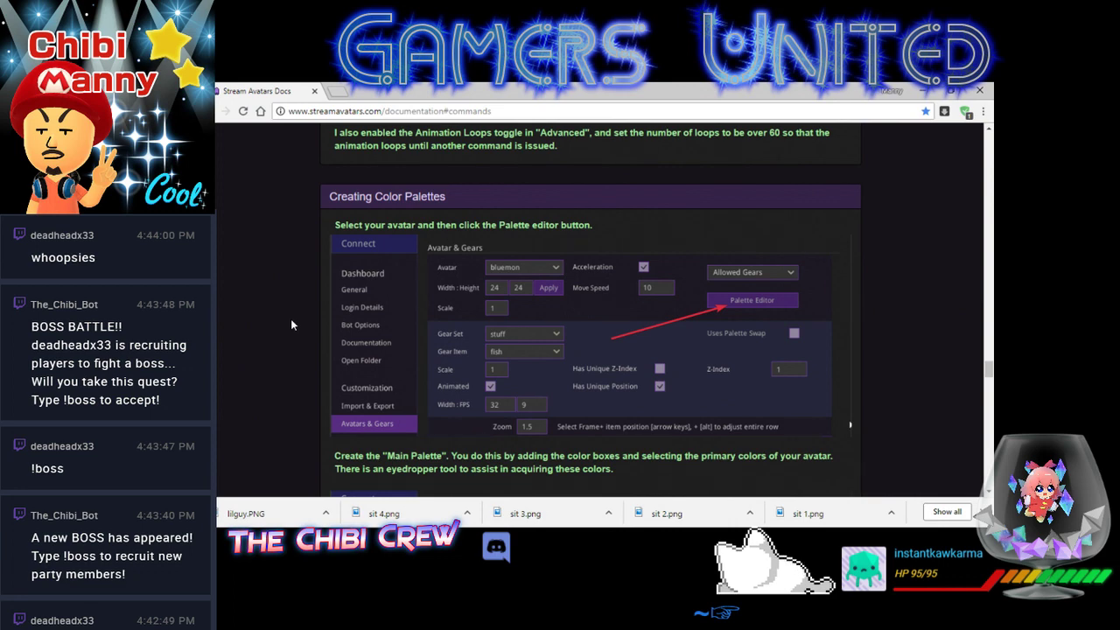
# - Examine the documentation's sleep animation setup, color palette instructions and avatars folder example with the bluemon.png and lilguy.png spritesheets
pyautogui.scroll(3, 290, 319)
pyautogui.scroll(1, 608, 337)
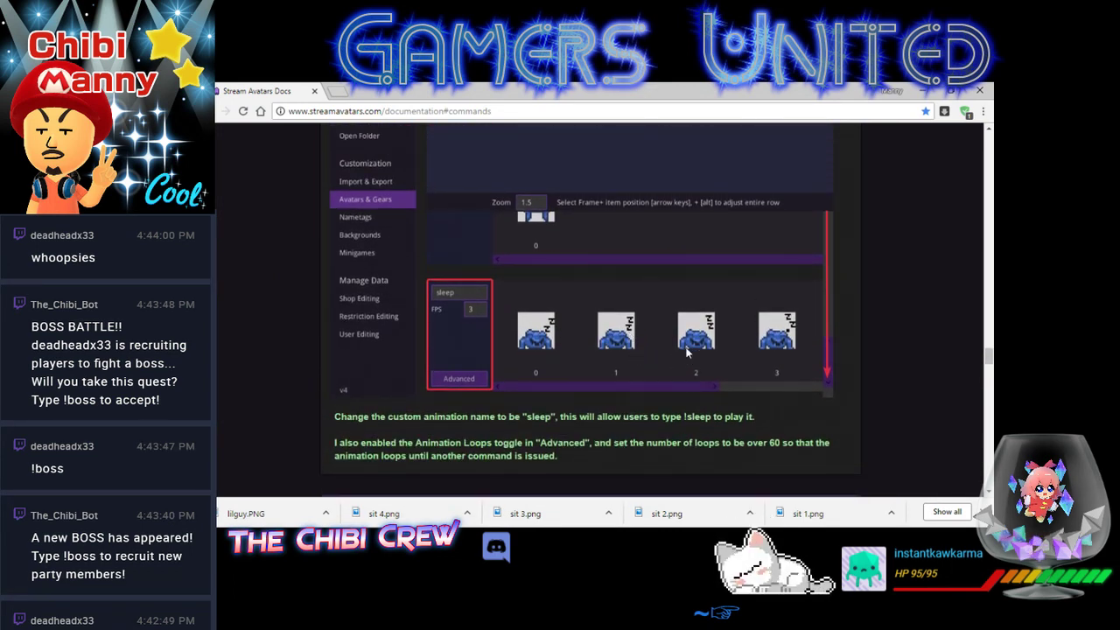
pyautogui.scroll(6, 611, 384)
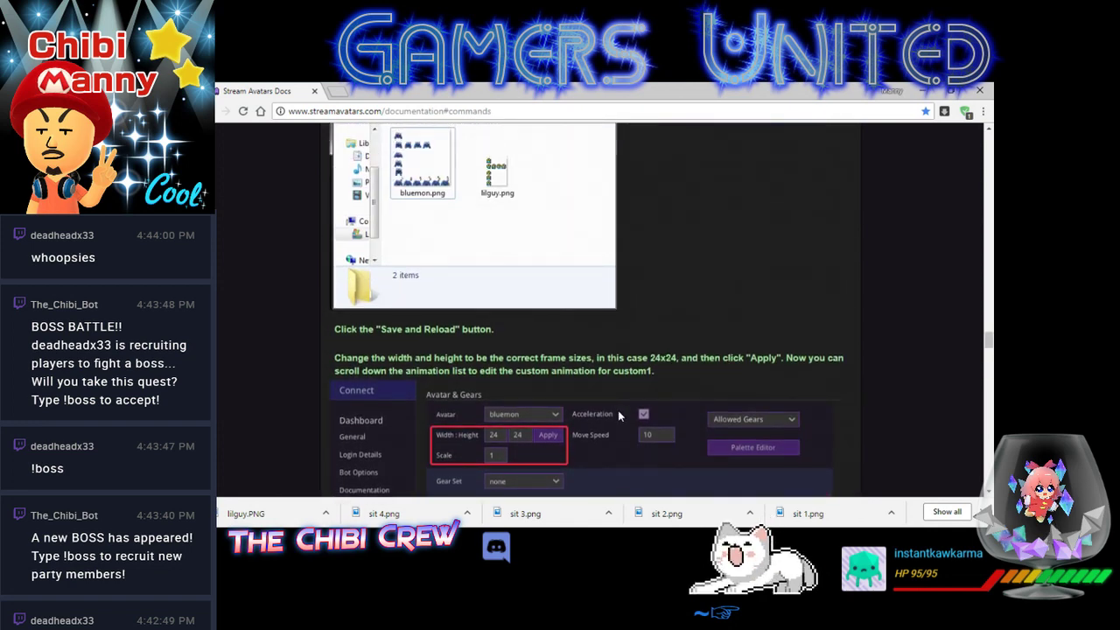
pyautogui.scroll(-8, 620, 409)
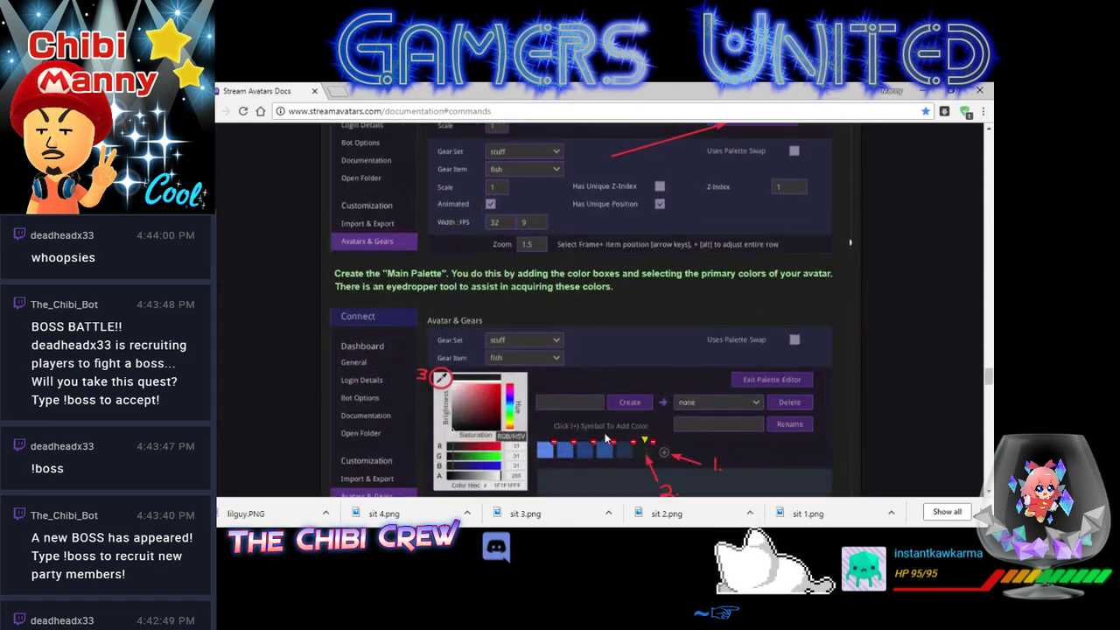
pyautogui.scroll(7, 605, 437)
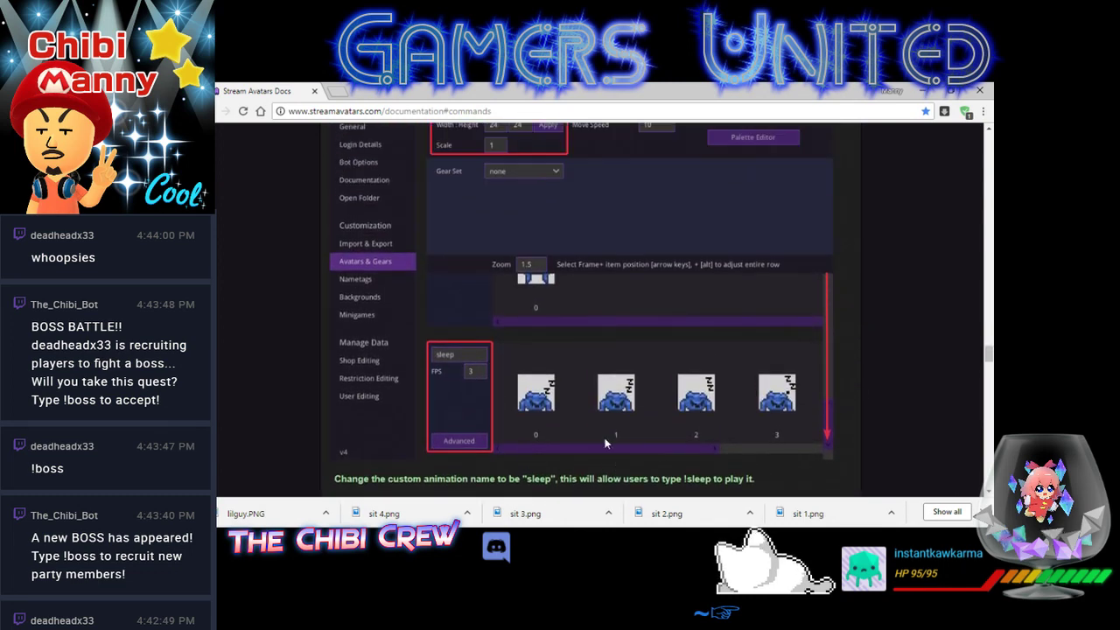
pyautogui.scroll(6, 605, 443)
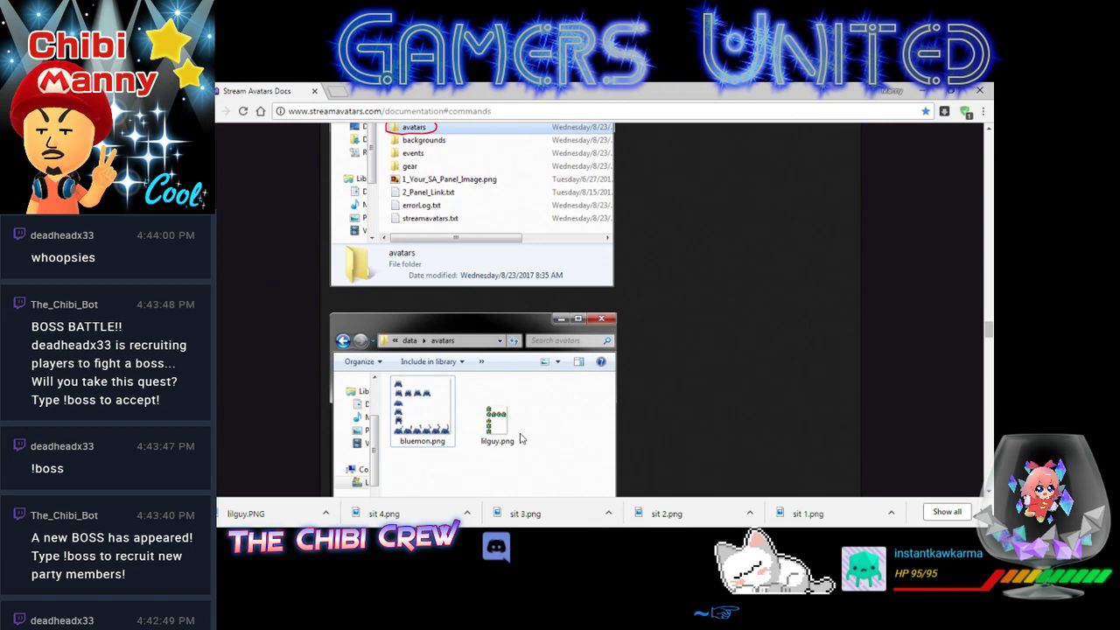
pyautogui.scroll(-3, 523, 435)
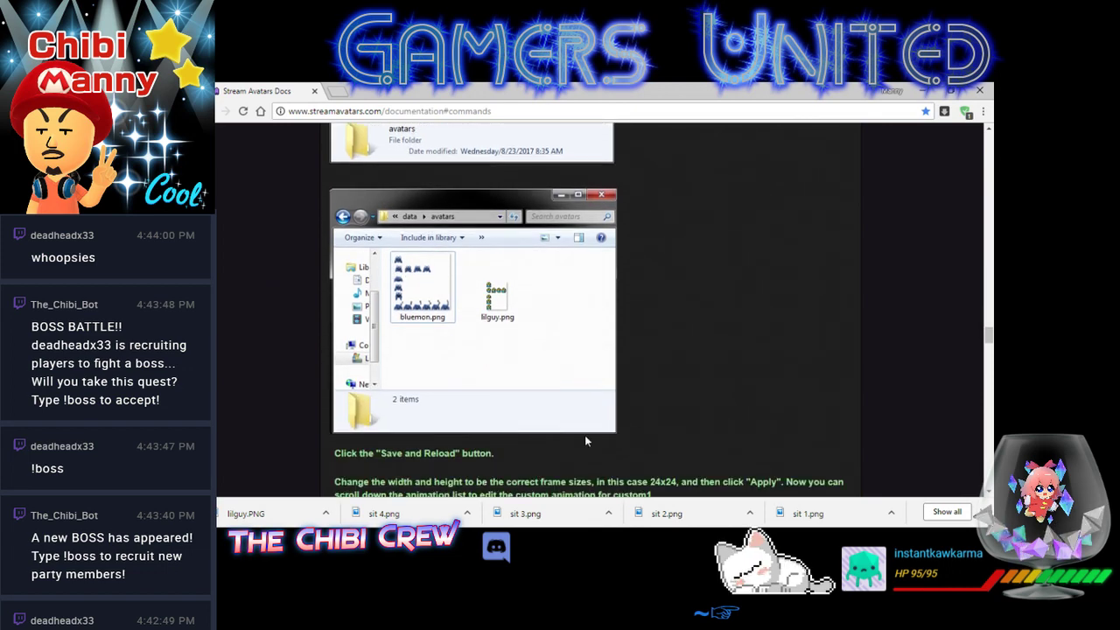
# - Minimize the stream chat window, switch to Stream Avatars and connect it to the stream
pyautogui.hotkey('alt', 'Tab')
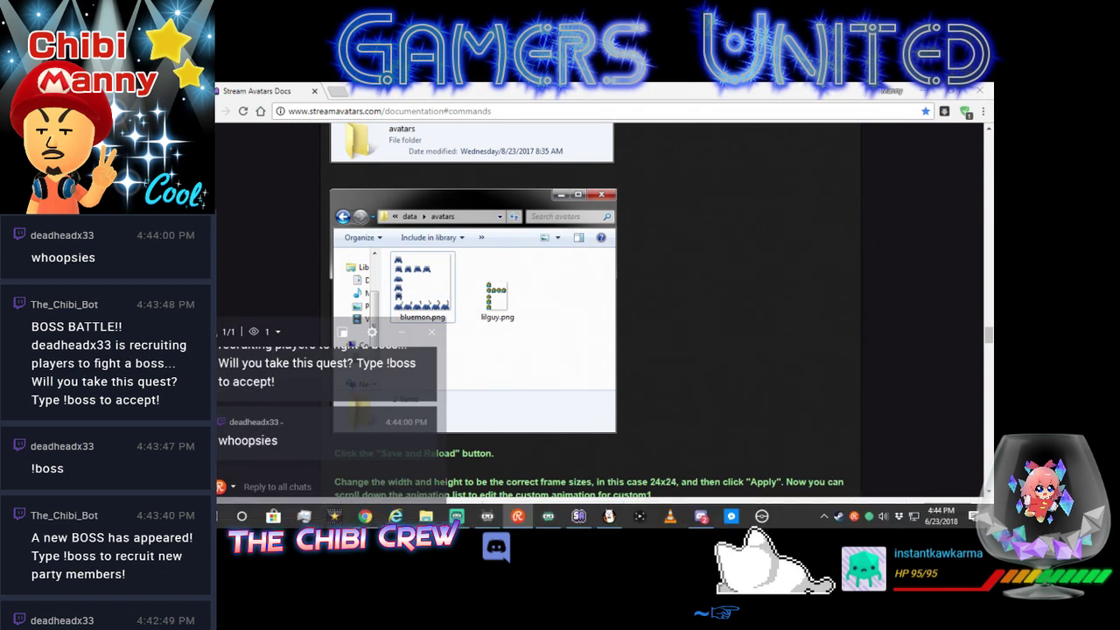
pyautogui.click(403, 334)
pyautogui.hotkey('alt', 'Tab')
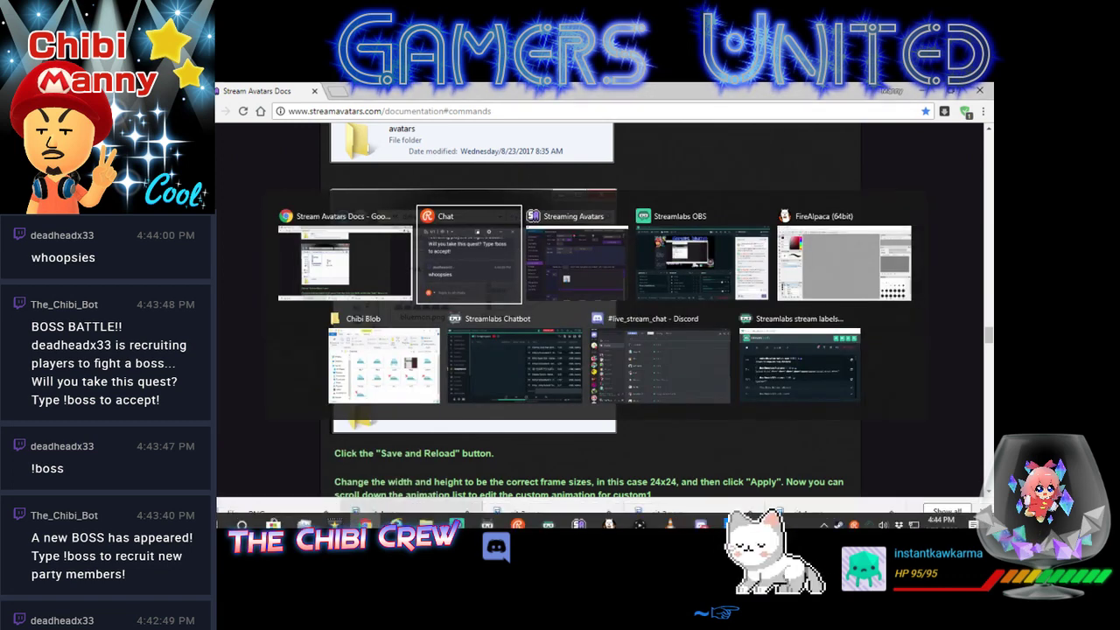
pyautogui.press('Escape')
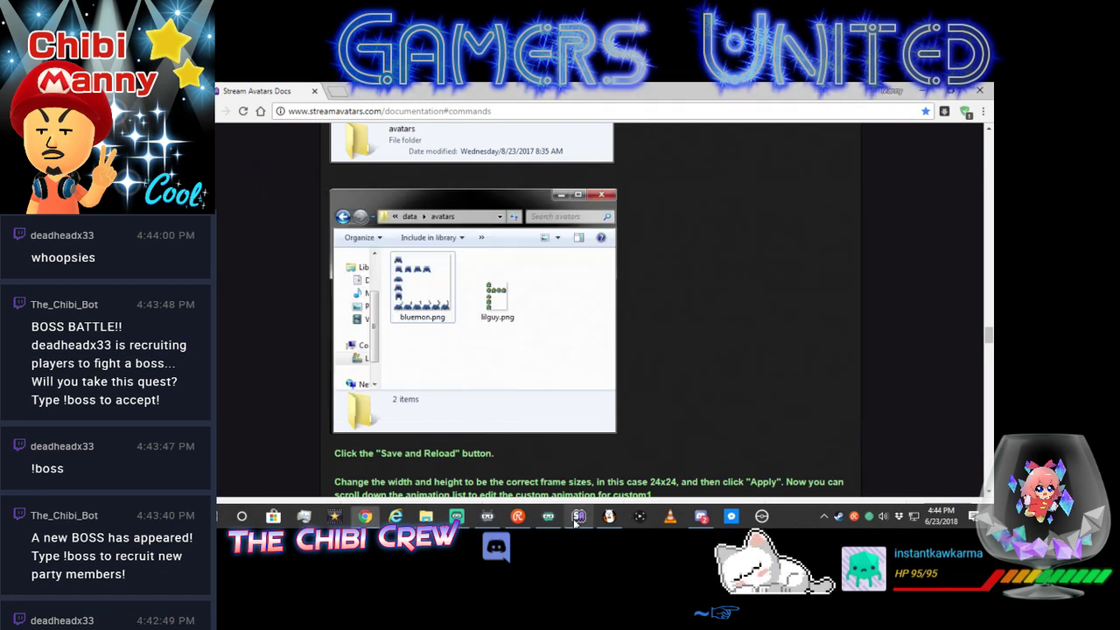
pyautogui.click(580, 516)
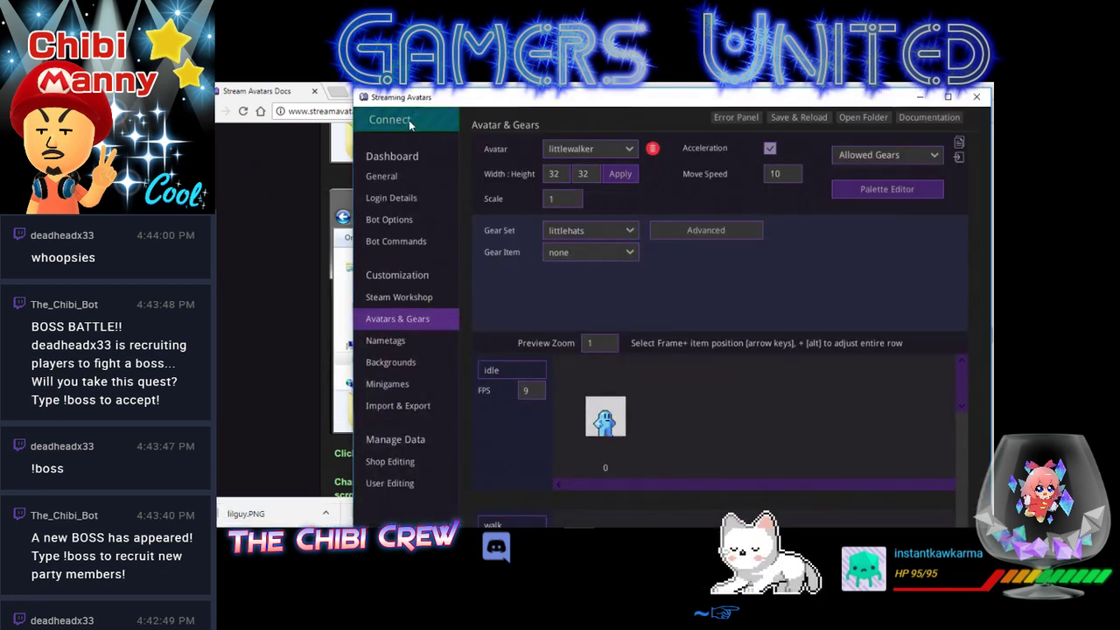
# - Switch to Streamlabs OBS, make the Stream Avatars source visible in the Stream (Twitch) (Switch) scene, and return to the documentation
pyautogui.hotkey('alt', 'Tab')
pyautogui.press('Tab')
pyautogui.press('Tab')
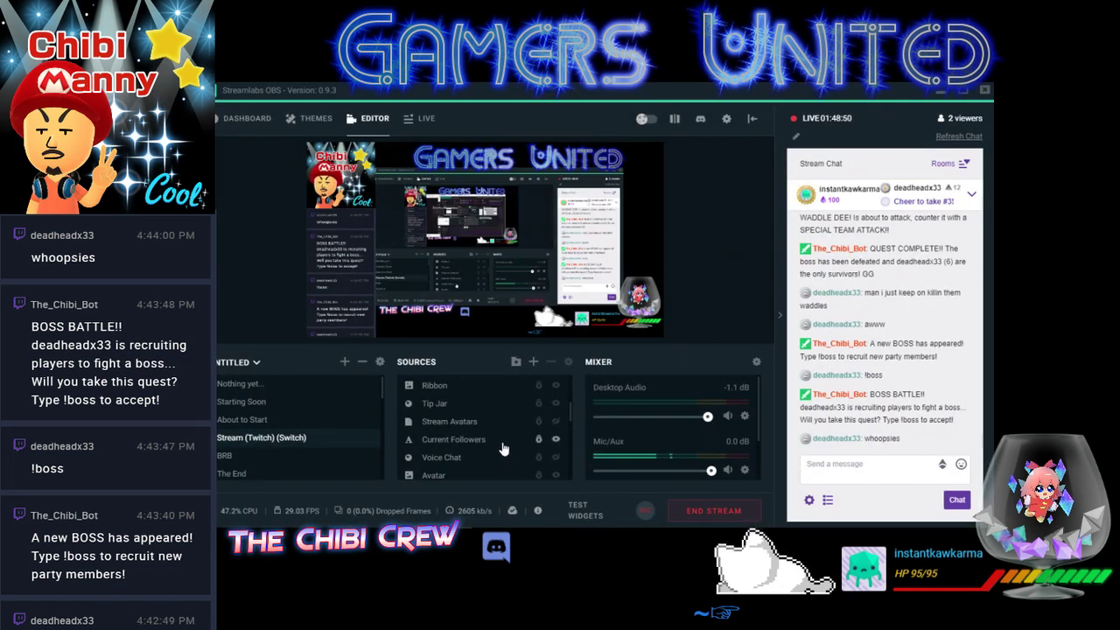
pyautogui.click(556, 421)
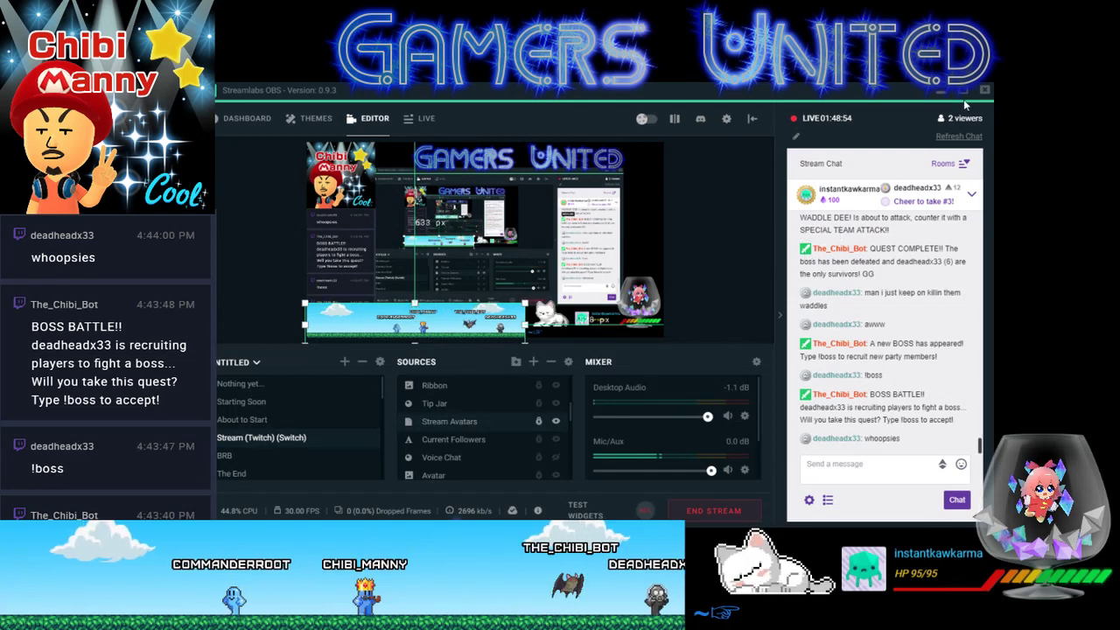
pyautogui.click(428, 119)
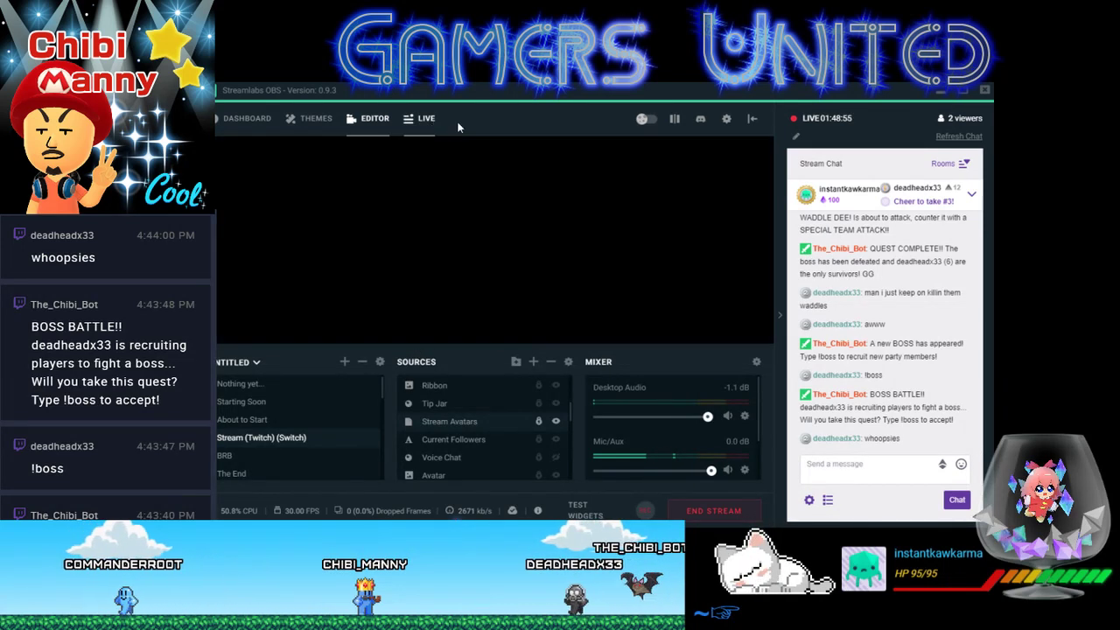
pyautogui.click(940, 90)
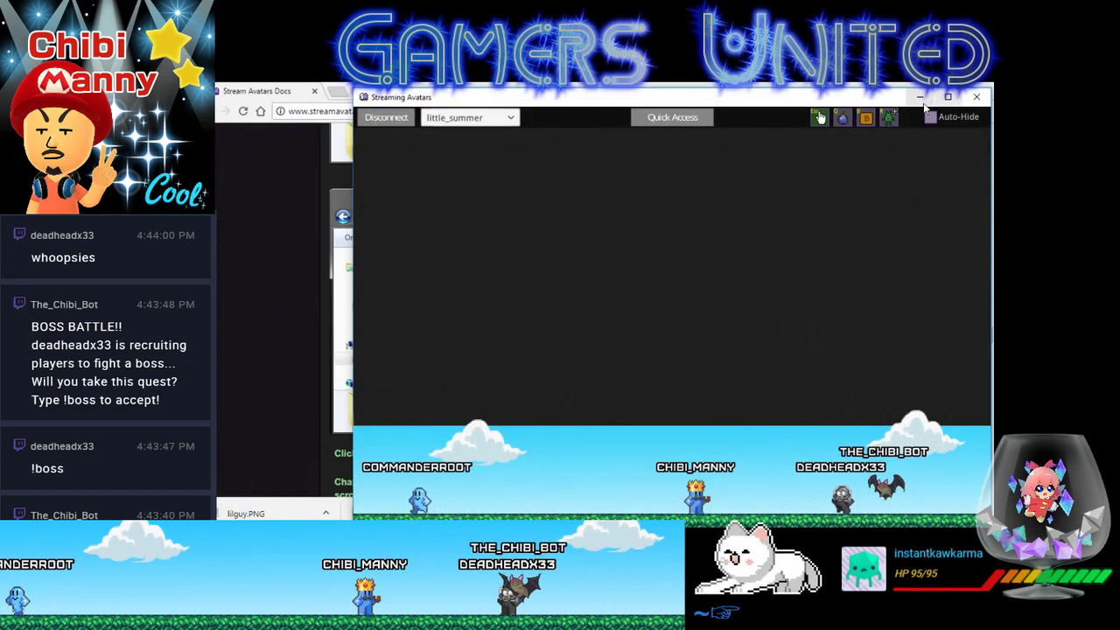
pyautogui.hotkey('alt', 'Tab')
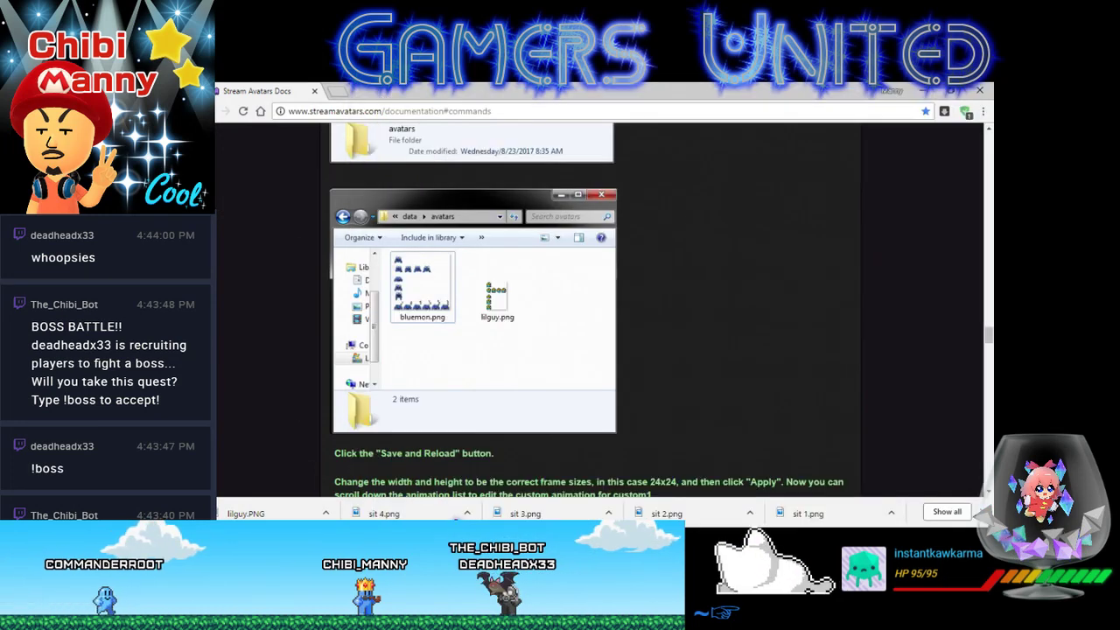
# - Start a new project in VideoPad and bring up the Chibi Blob folder
pyautogui.moveTo(456, 524)
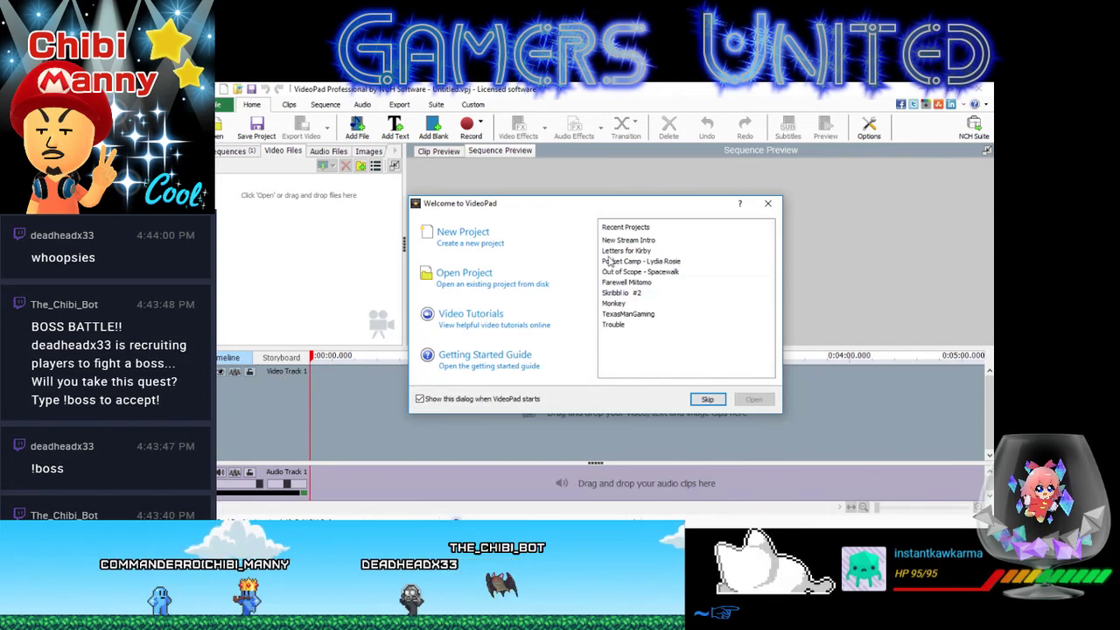
pyautogui.click(464, 242)
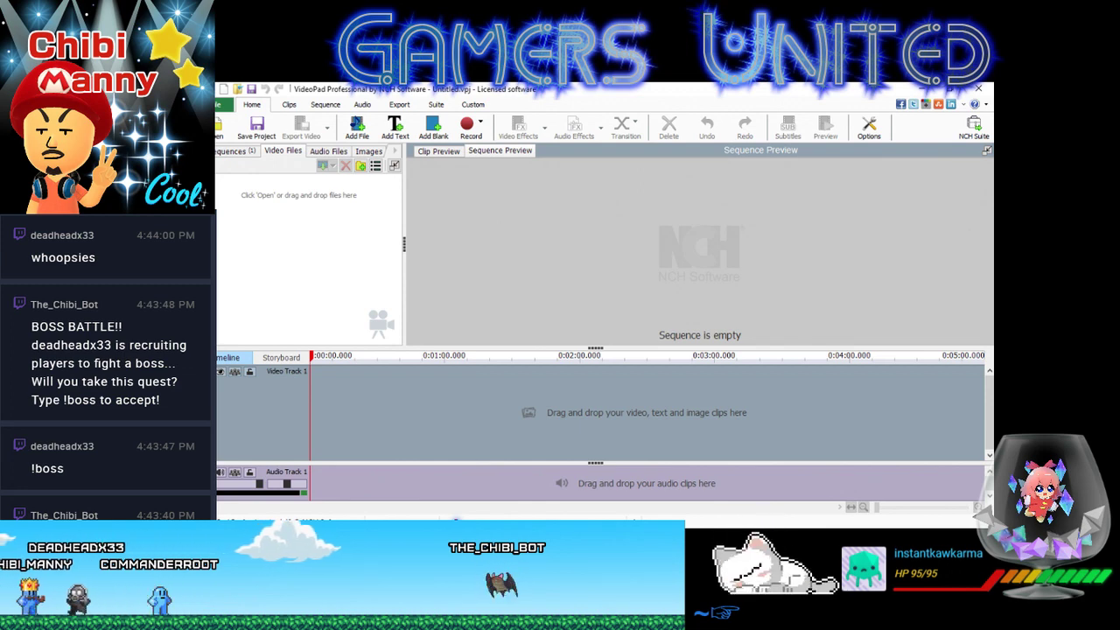
pyautogui.hotkey('alt', 'Tab')
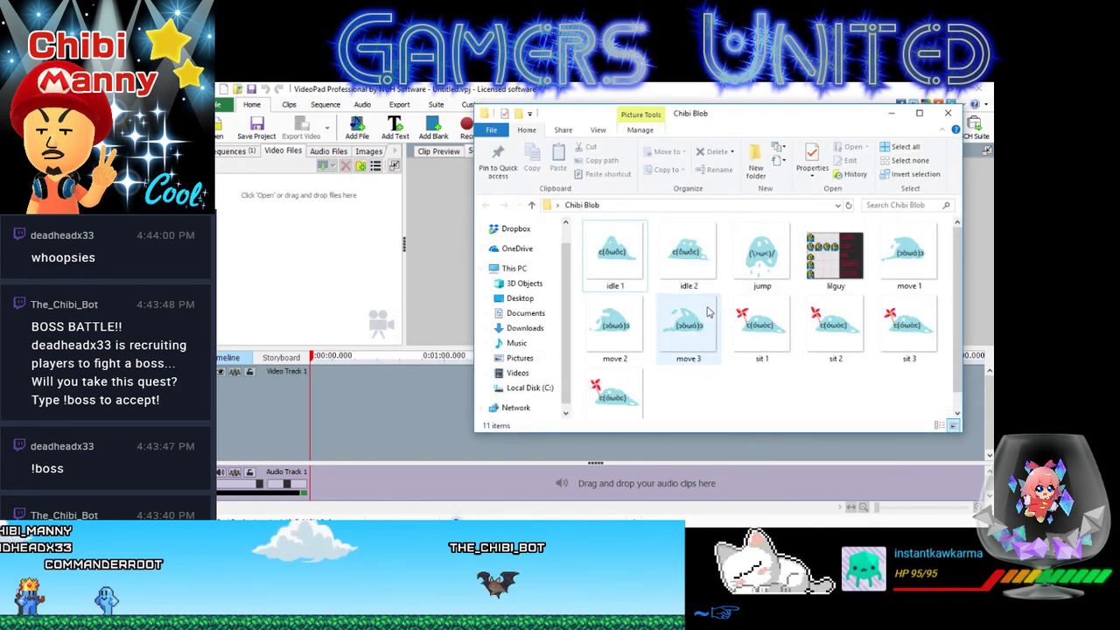
# - Delete the lilguy image from the Chibi Blob folder and import all the remaining frame images into the VideoPad project
pyautogui.click(831, 278)
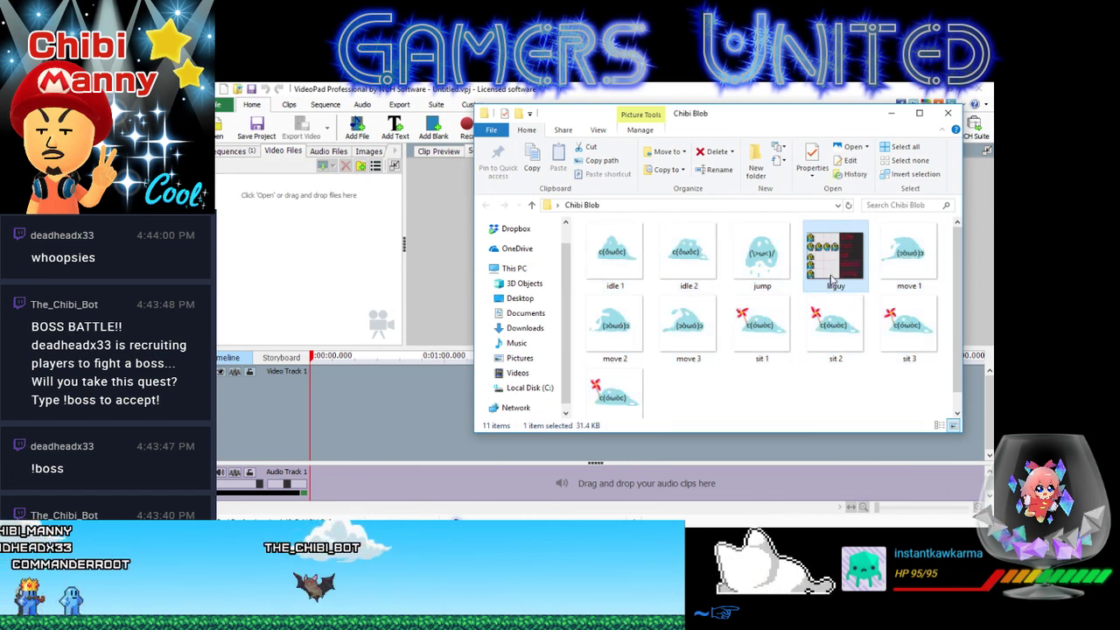
pyautogui.press('Delete')
pyautogui.hotkey('ctrl', 'a')
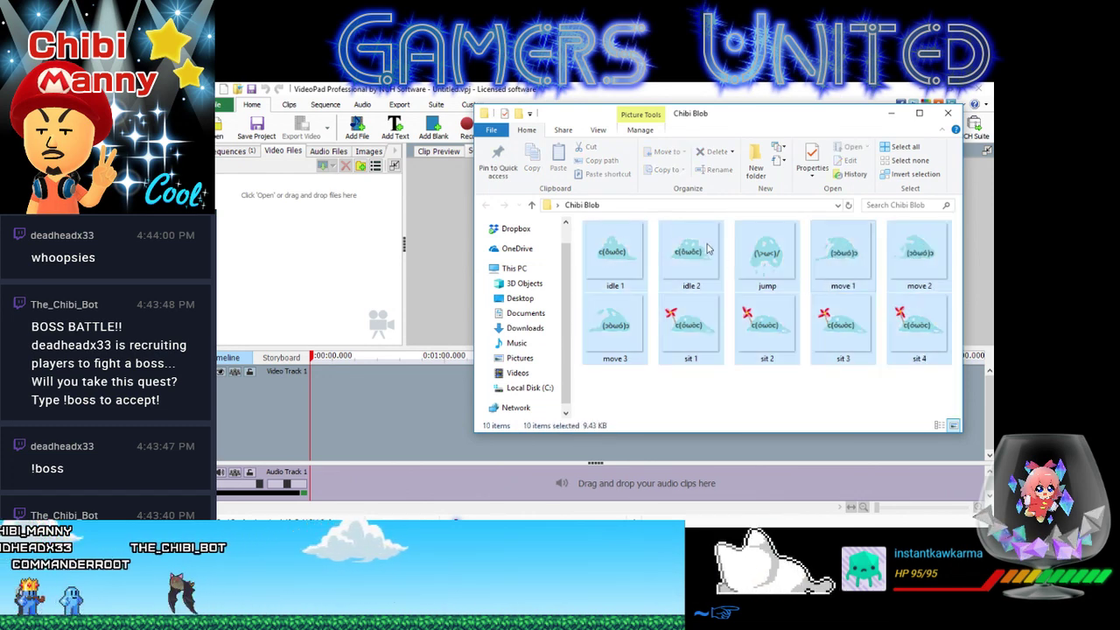
pyautogui.moveTo(836, 263); pyautogui.dragTo(309, 262)
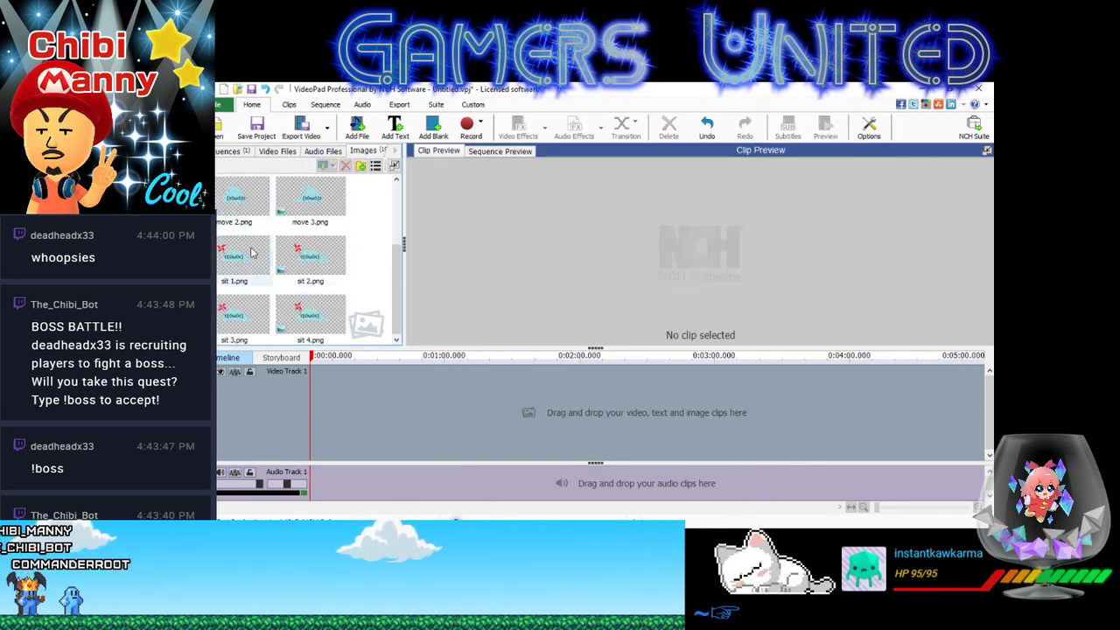
# - Preview sit 1.png and place idle 1.png at the start of Video Track 1
pyautogui.click(251, 252)
pyautogui.scroll(3, 359, 311)
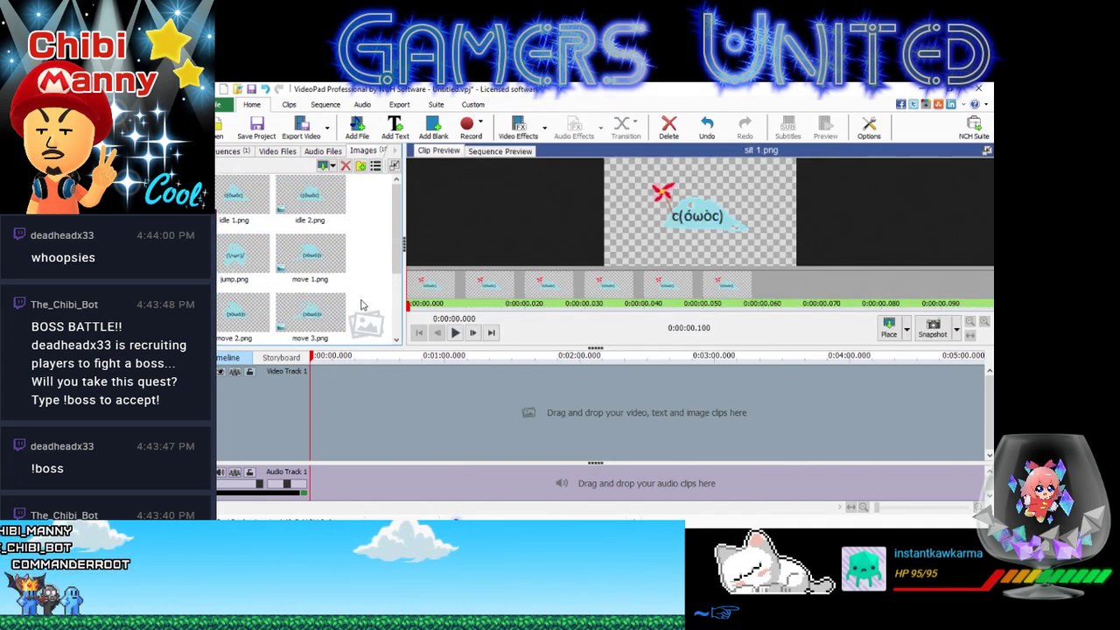
pyautogui.moveTo(243, 197); pyautogui.dragTo(388, 417)
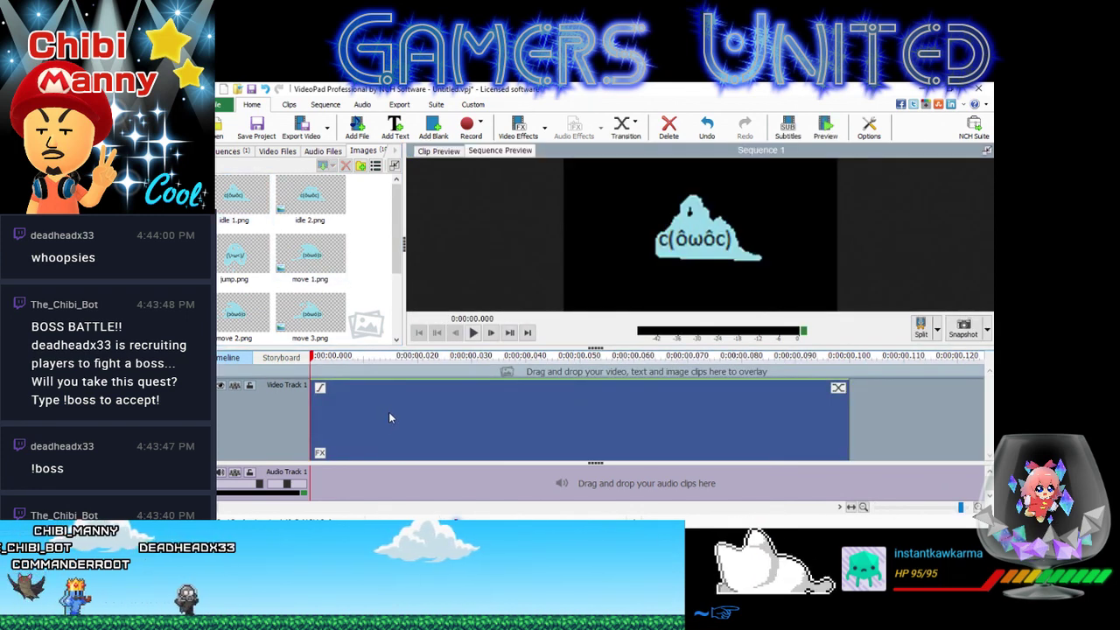
# - Add a Position effect to the idle 1 clip and offset it about -29.6% horizontally and -16.8% vertically
pyautogui.click(319, 454)
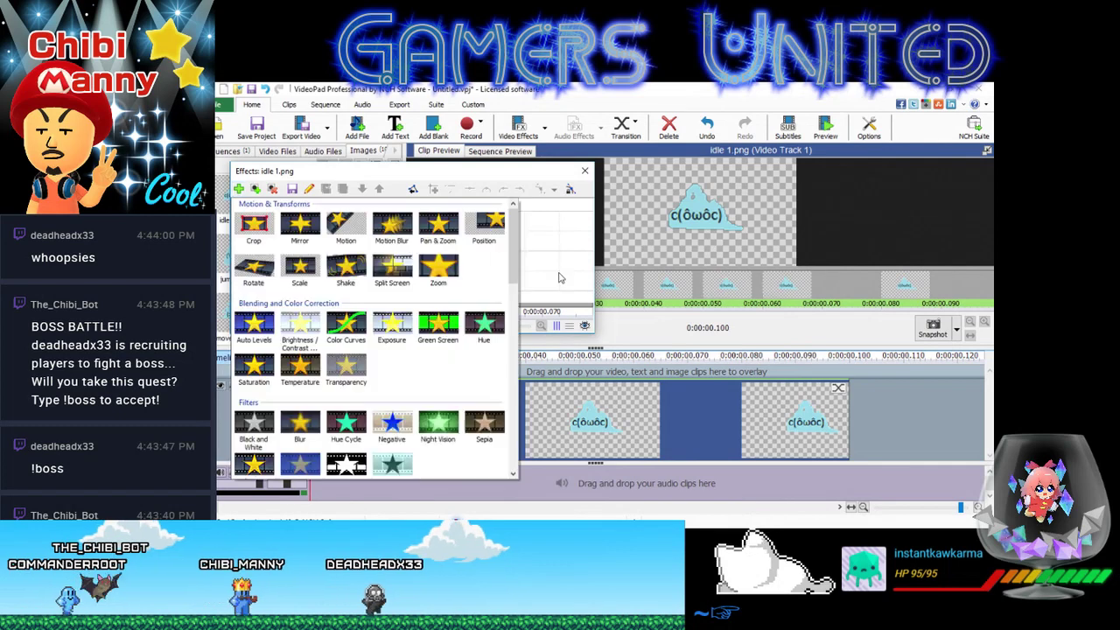
pyautogui.click(484, 229)
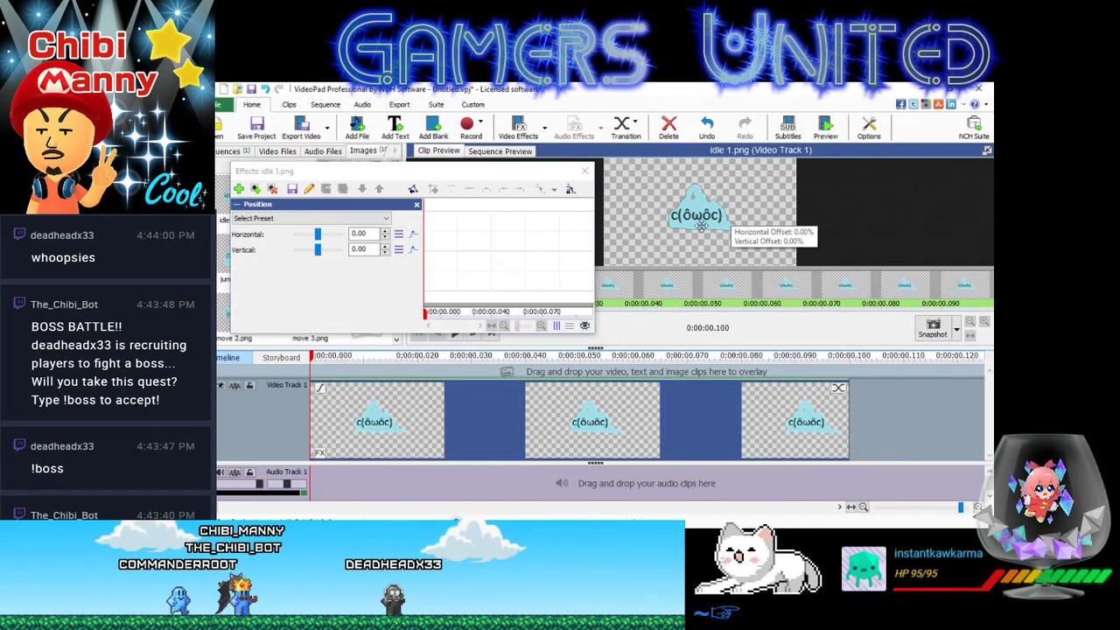
pyautogui.moveTo(701, 226); pyautogui.dragTo(644, 208)
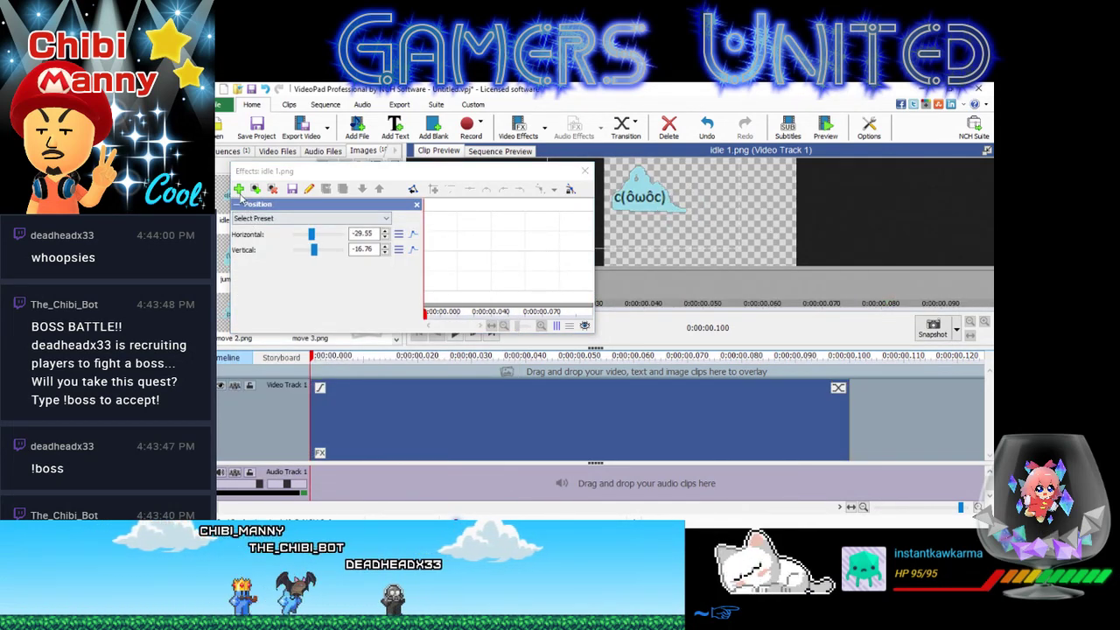
# - Add a Scale effect to the idle 1.png clip and set its horizontal and vertical scale to 0.50
pyautogui.click(239, 190)
pyautogui.click(395, 253)
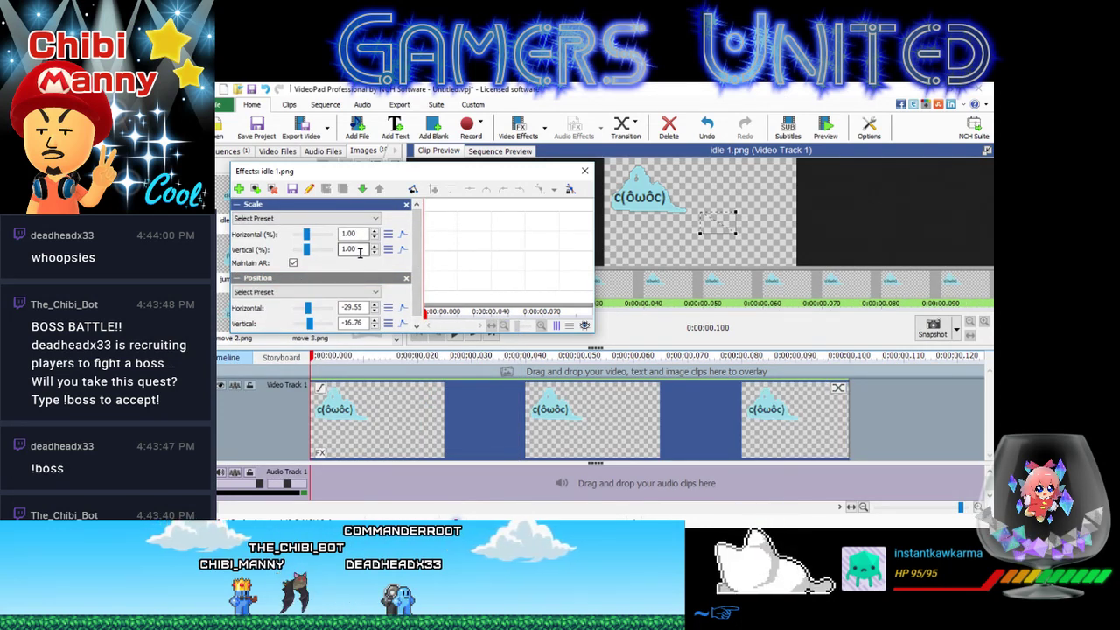
pyautogui.scroll(-4, 358, 252)
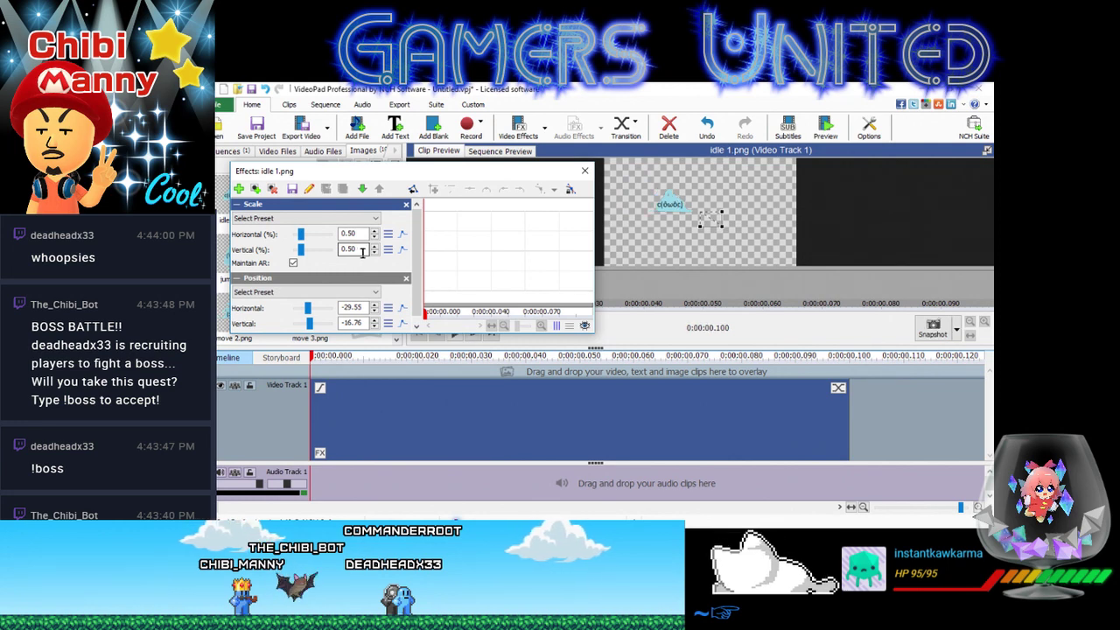
pyautogui.click(585, 170)
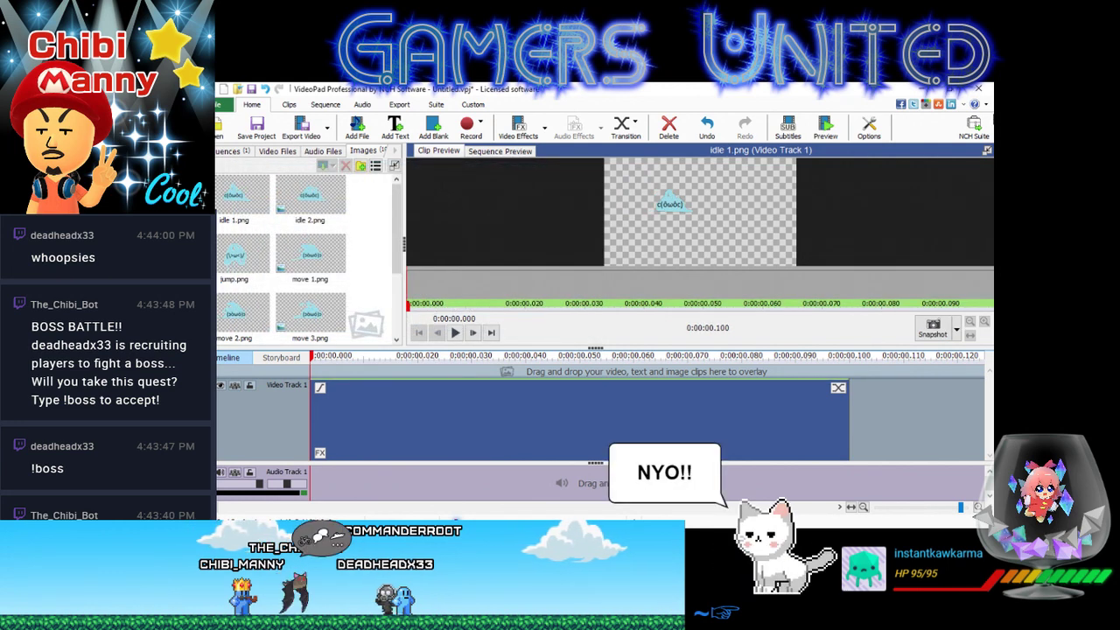
# - Close the VideoPad project and switch to FireAlpaca
pyautogui.click(986, 88)
pyautogui.click(624, 313)
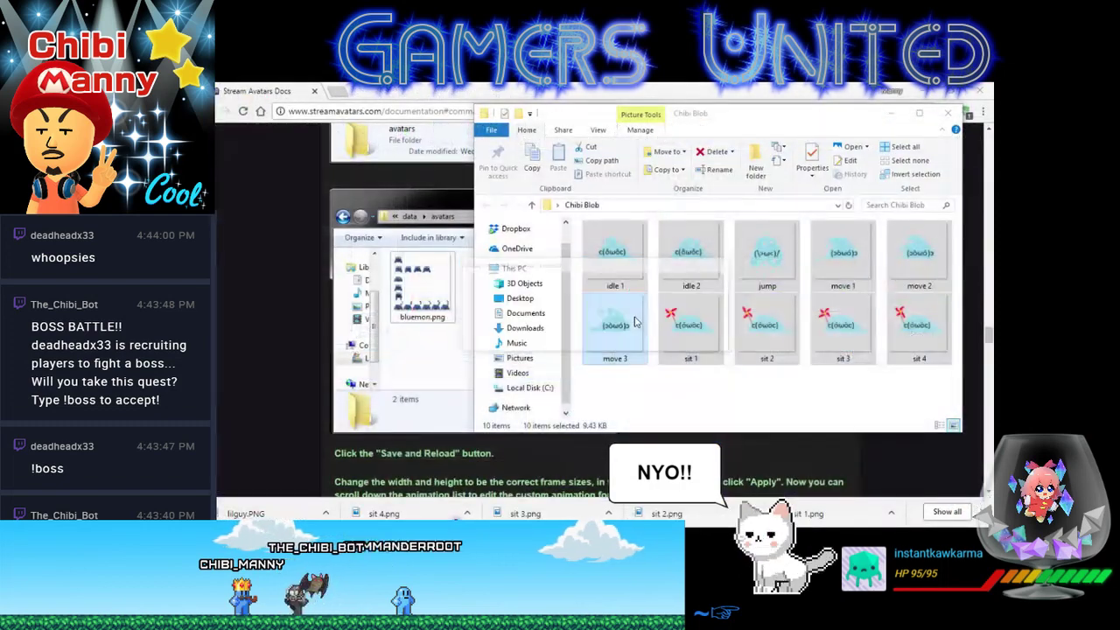
pyautogui.hotkey('alt', 'Tab')
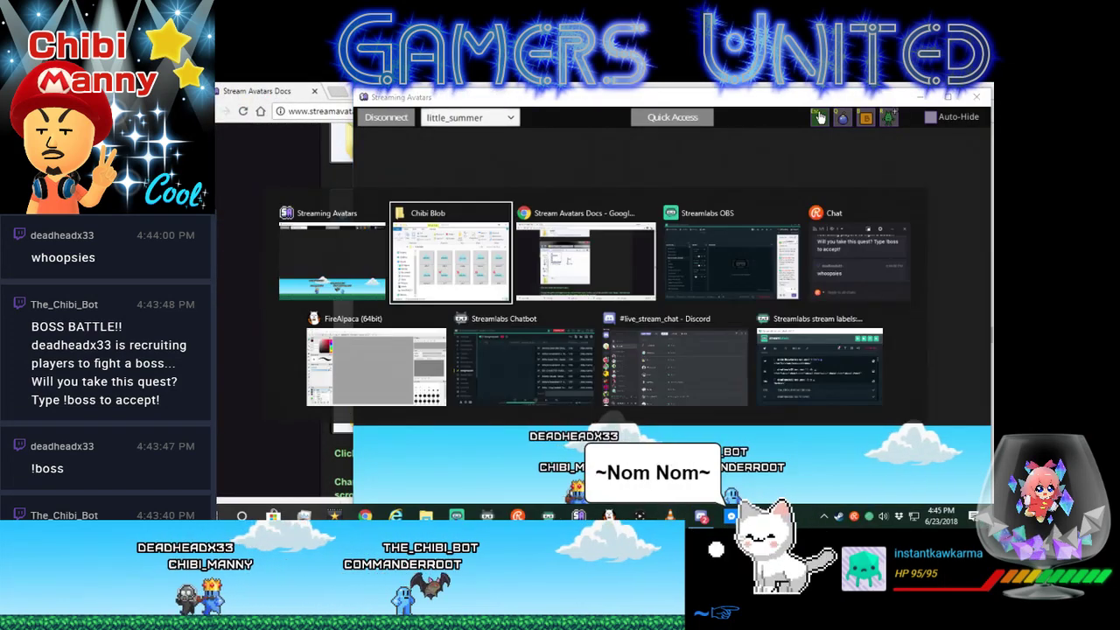
pyautogui.click(421, 389)
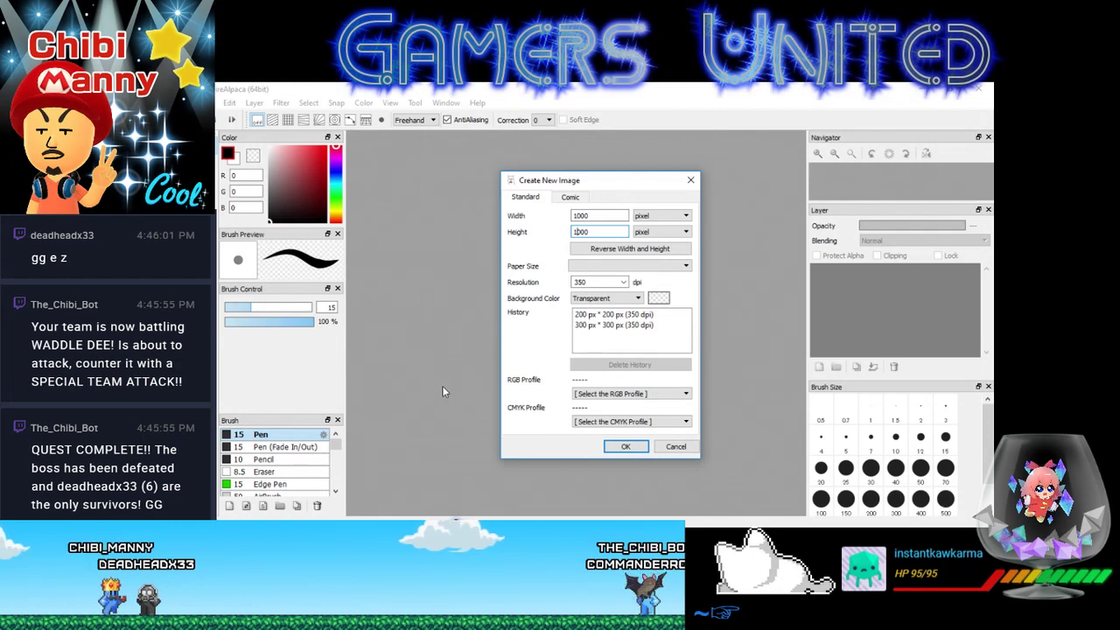
# - Switch to Streamlabs Chatbot and open the boss list of the Boss Battle minigame
pyautogui.hotkey('alt', 'Tab')
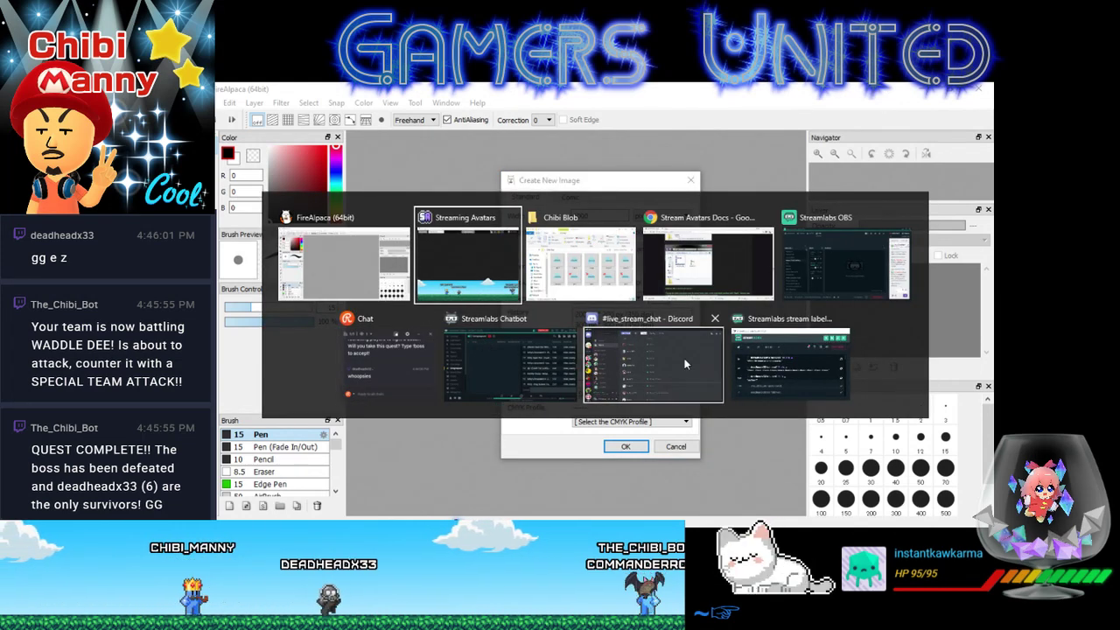
pyautogui.click(483, 379)
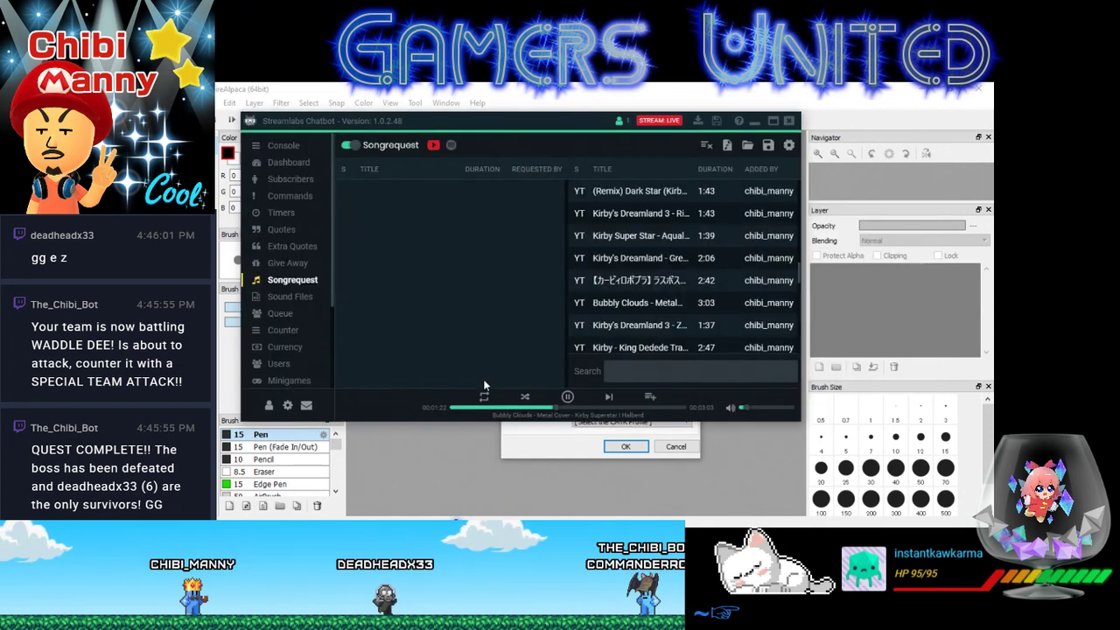
pyautogui.click(284, 331)
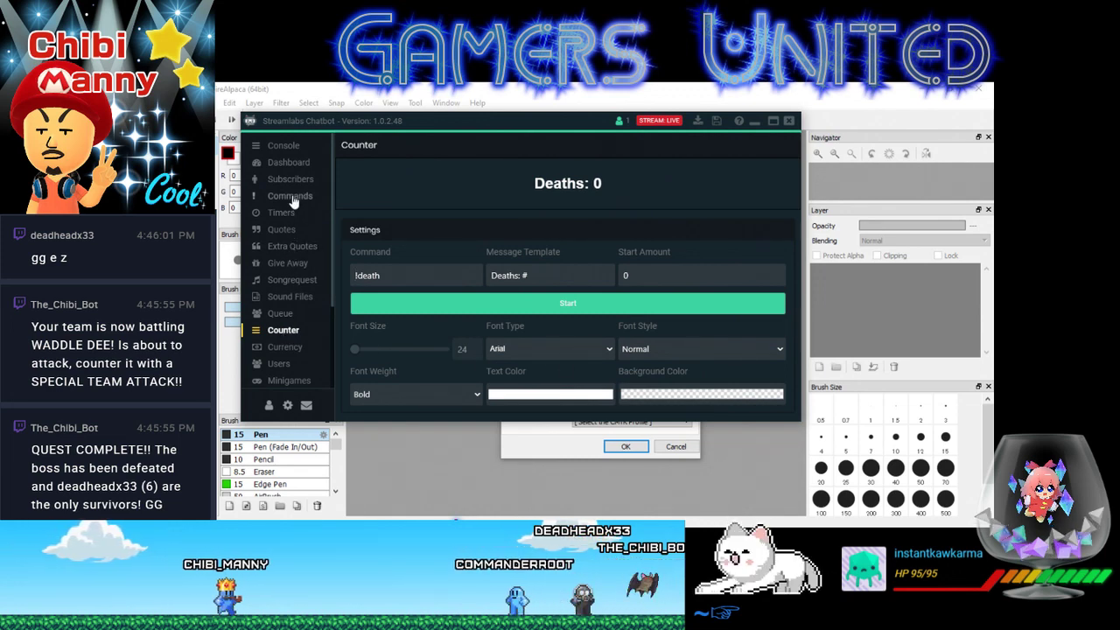
pyautogui.click(287, 381)
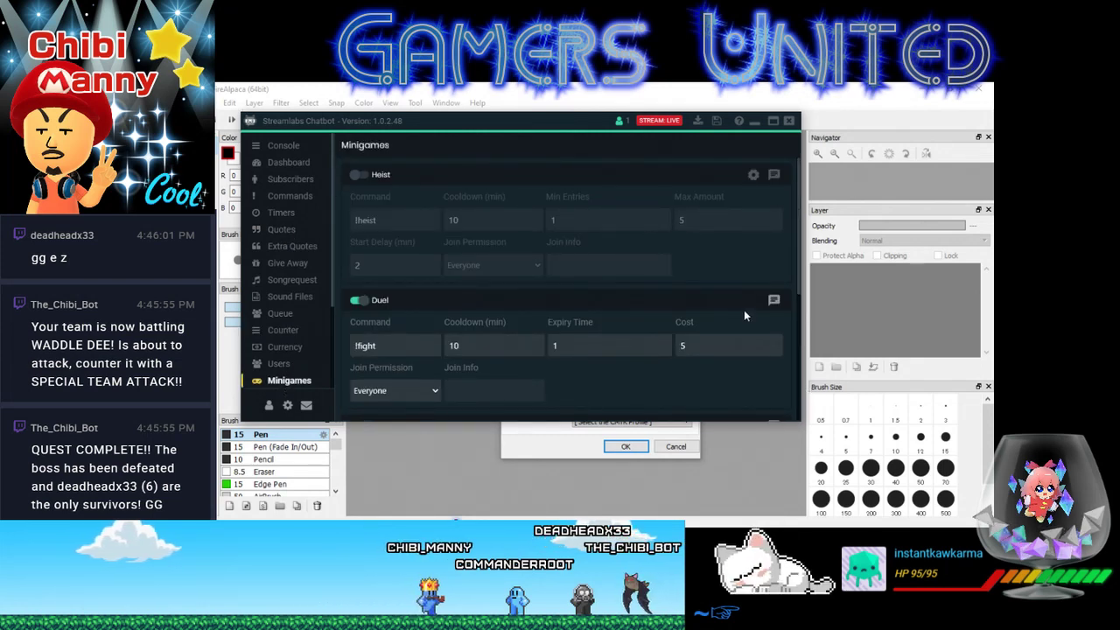
pyautogui.scroll(-5, 742, 319)
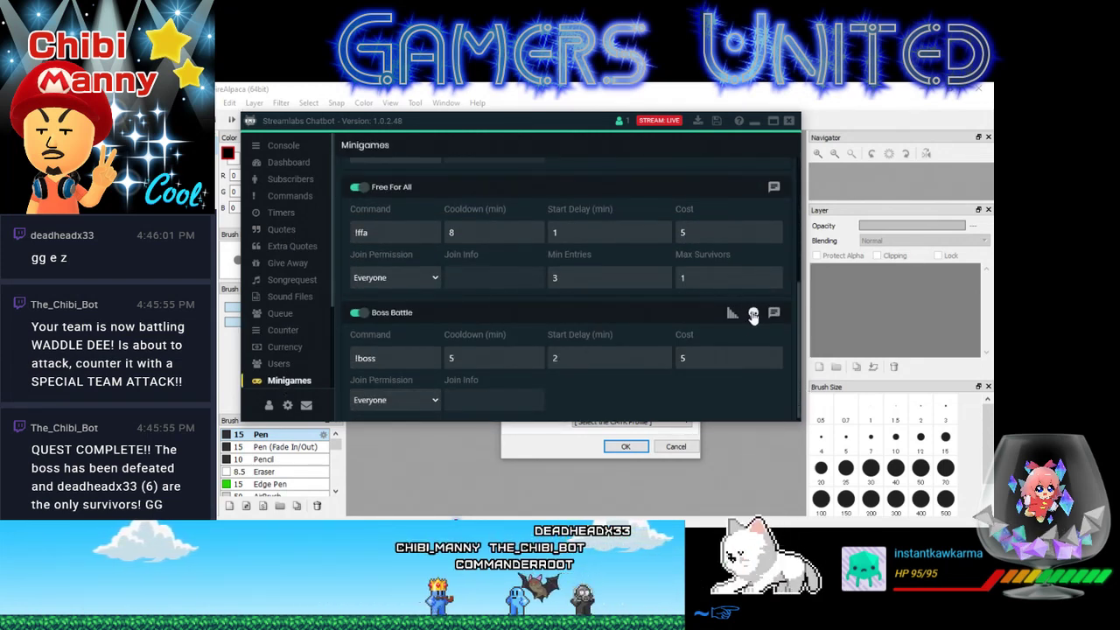
pyautogui.click(753, 315)
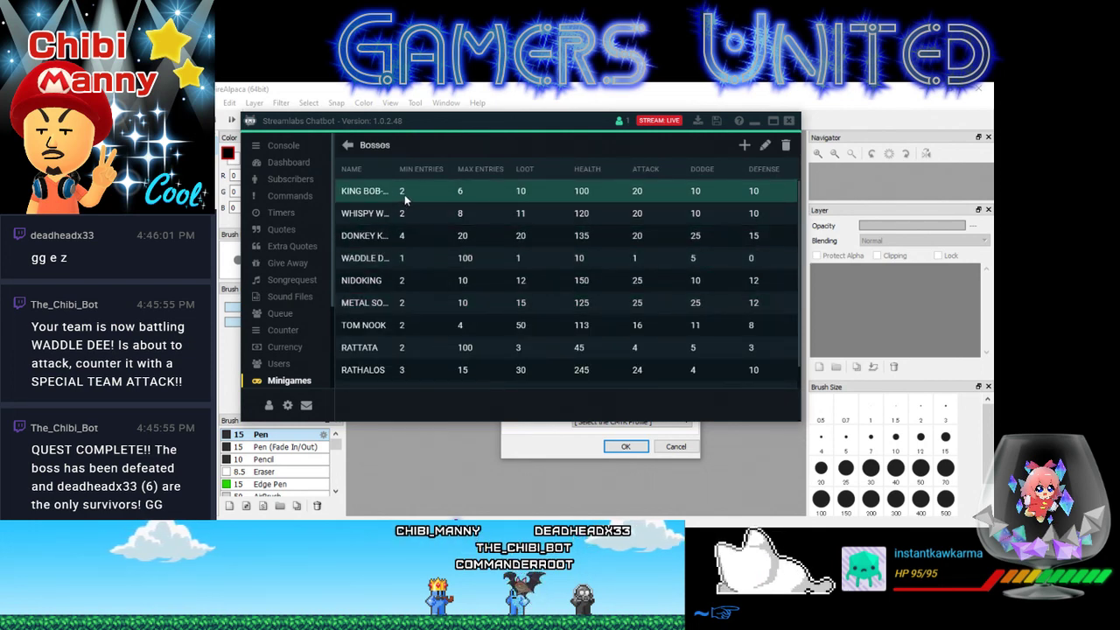
# - Set the minimum entries of the King Bob-Omb boss to 1 and submit the change
pyautogui.click(765, 149)
pyautogui.doubleClick(457, 196)
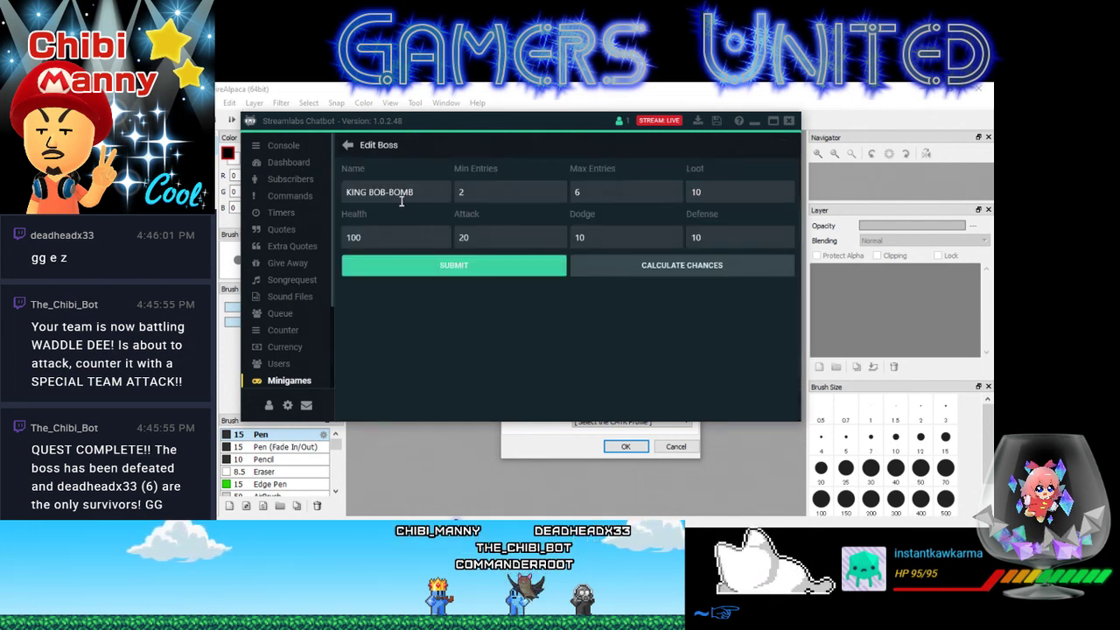
pyautogui.write('1')
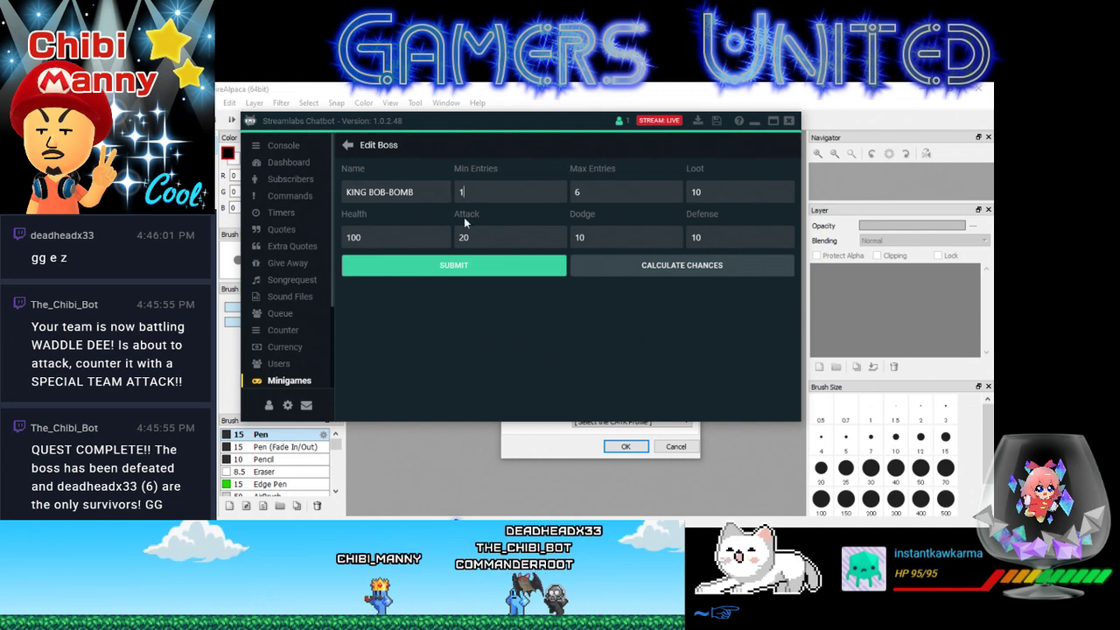
pyautogui.click(464, 266)
# - Set the minimum entries of the Whispy Woods and Donkey Kong bosses to 1 each
pyautogui.click(413, 214)
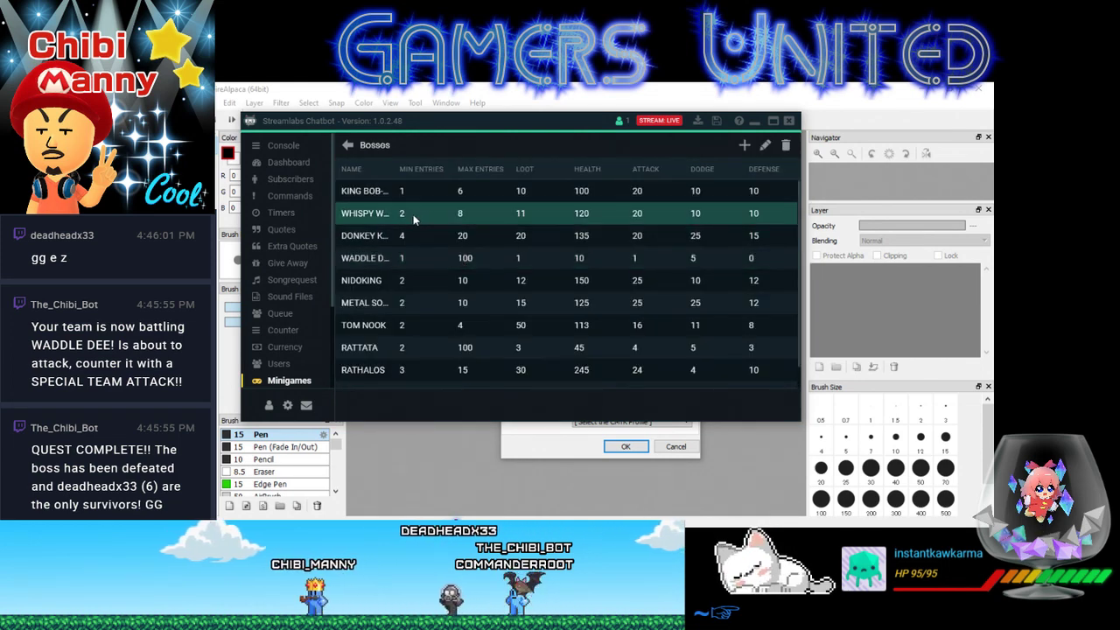
pyautogui.click(766, 146)
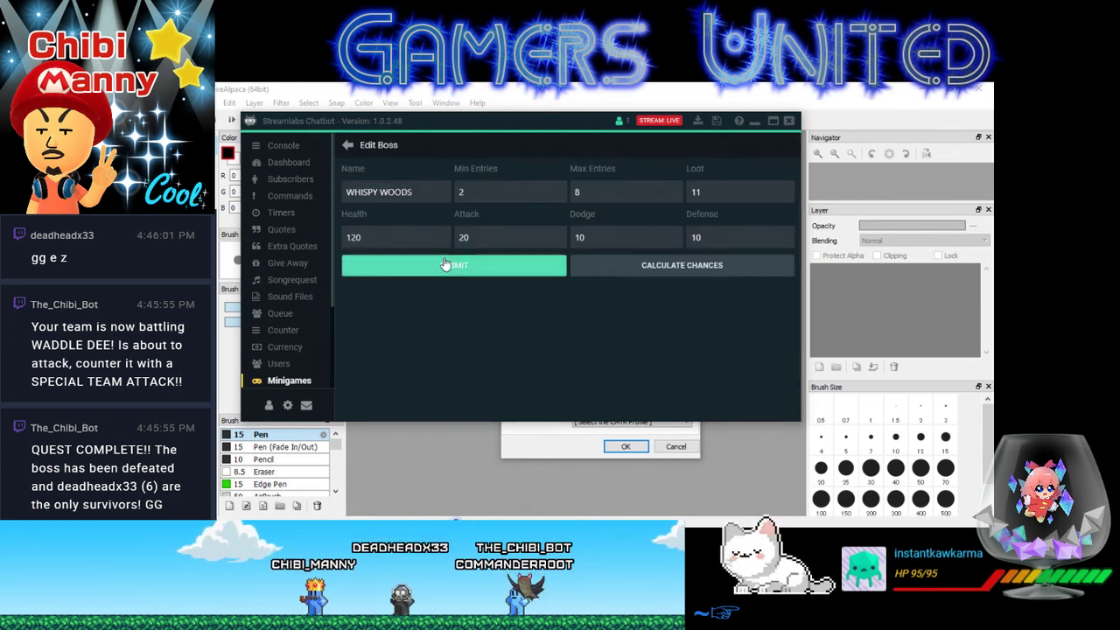
pyautogui.write('1')
pyautogui.click(453, 265)
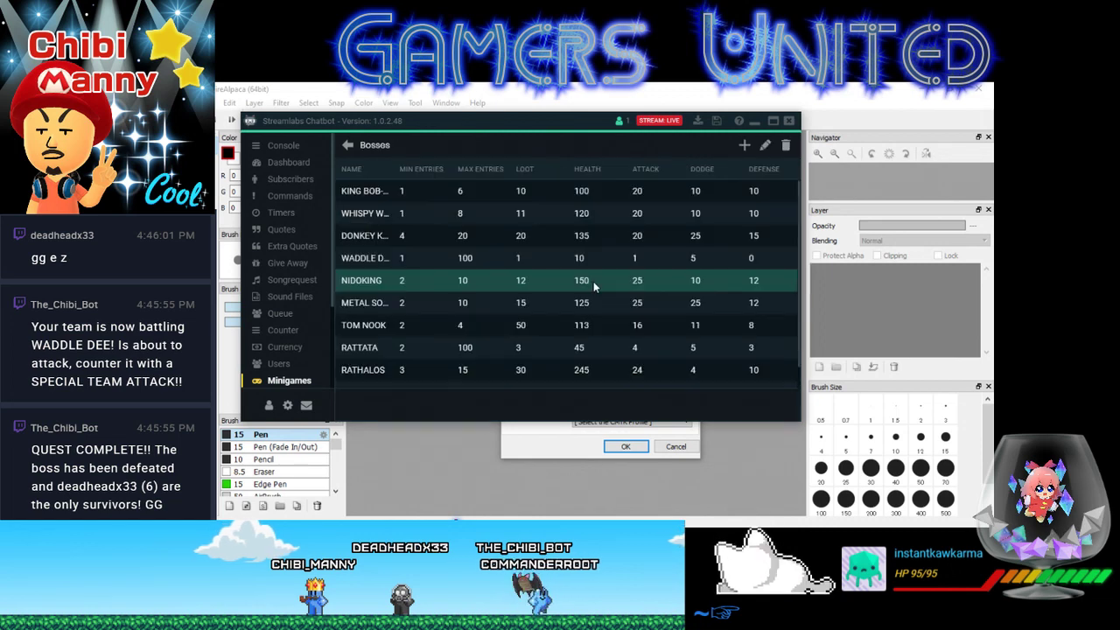
pyautogui.click(766, 146)
pyautogui.write('1')
pyautogui.click(453, 265)
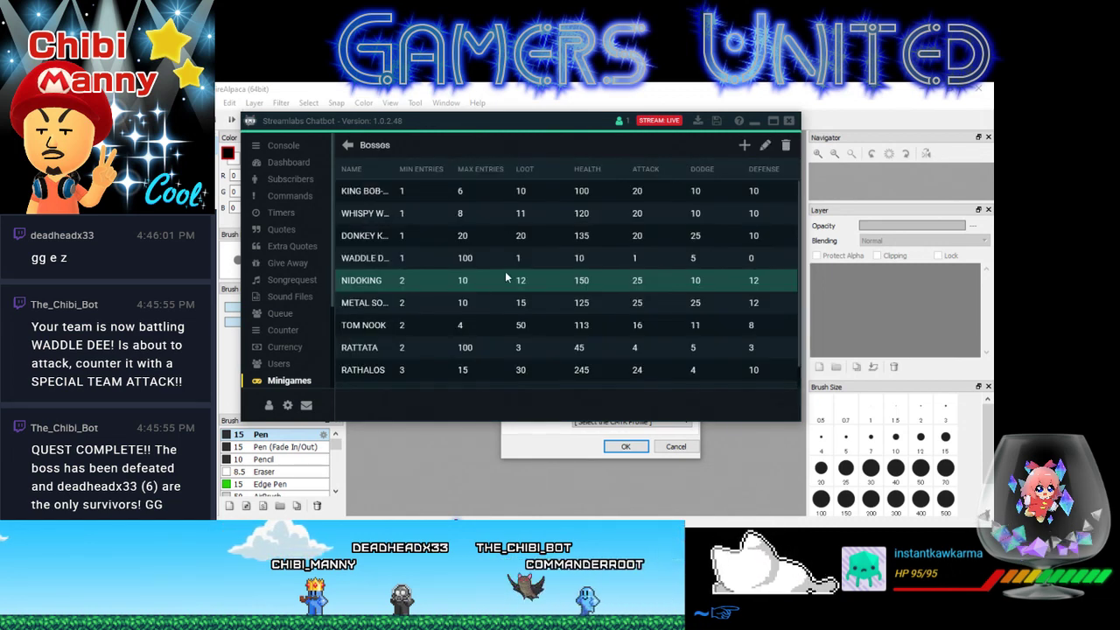
# - Set the minimum entries of the Nidoking and Metal Sonic bosses to 1 each
pyautogui.click(765, 147)
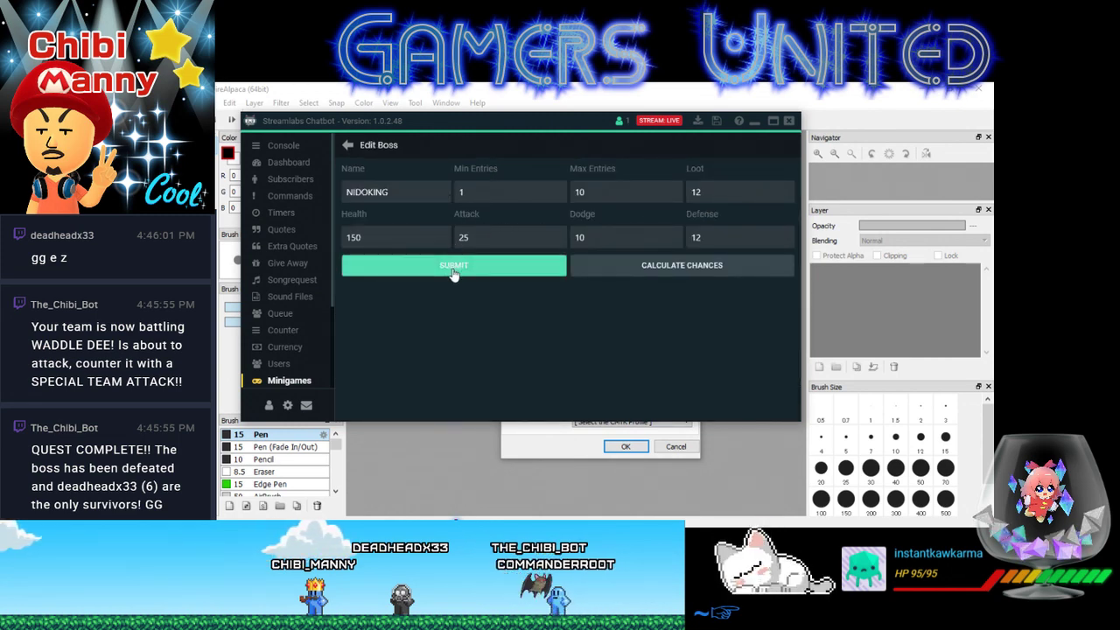
pyautogui.click(454, 266)
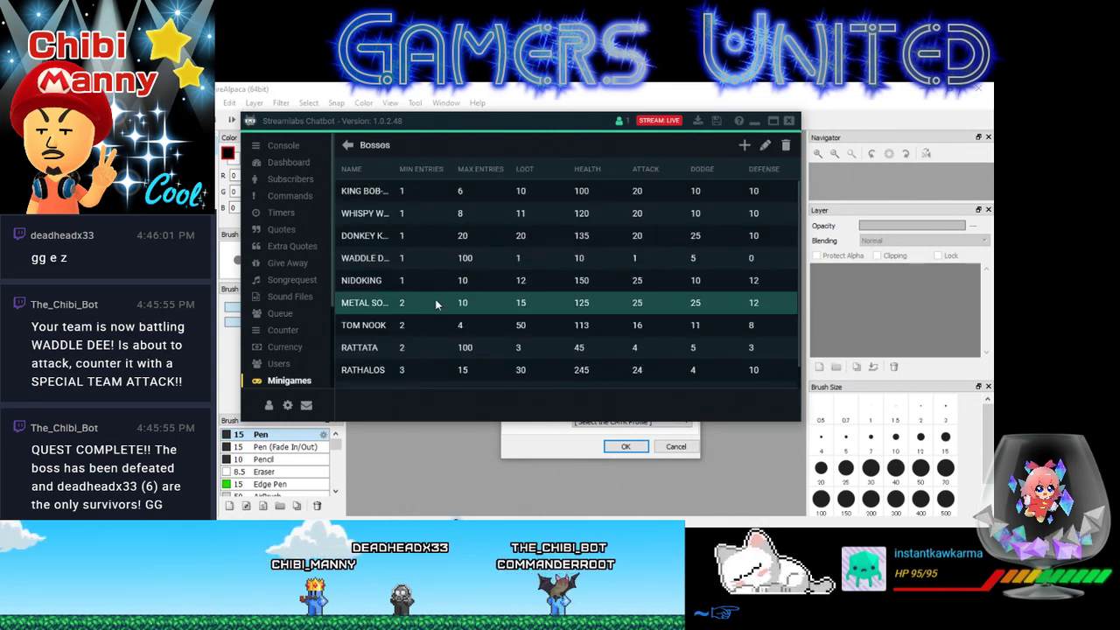
pyautogui.click(766, 146)
pyautogui.doubleClick(461, 191)
pyautogui.write('1')
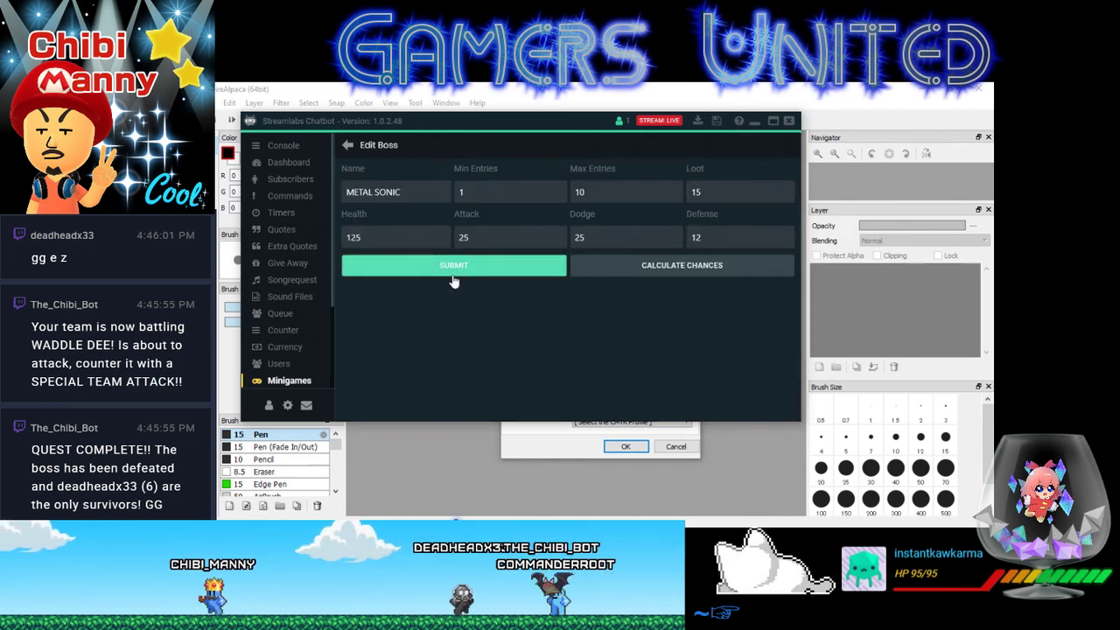
pyautogui.click(452, 270)
# - Set the minimum entries of the Tom Nook and Rattata bosses to 1 each
pyautogui.click(413, 333)
pyautogui.click(763, 146)
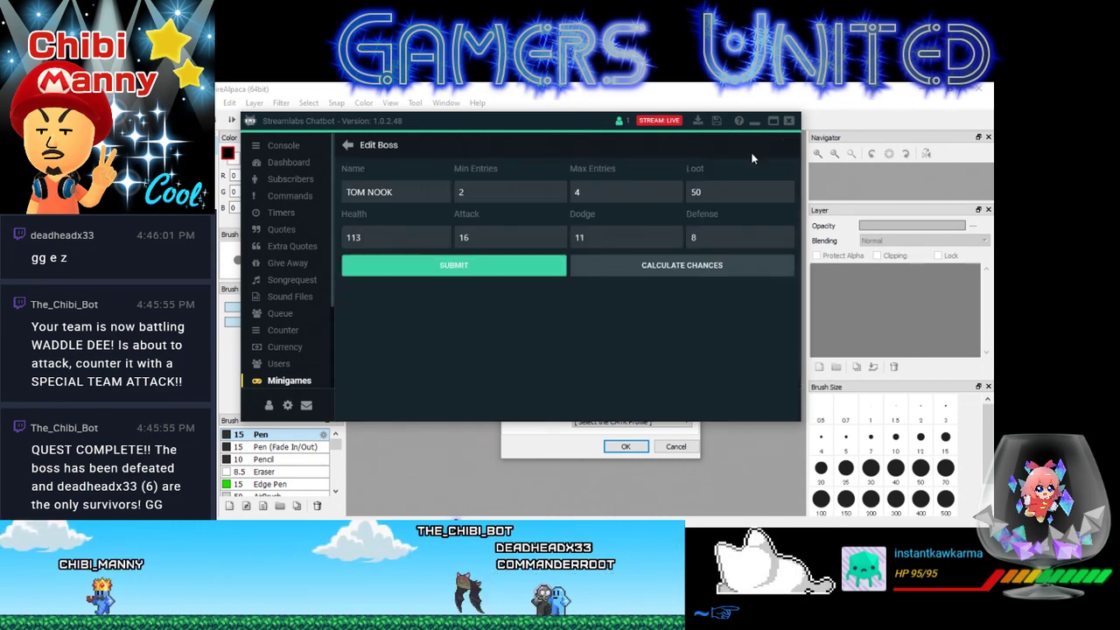
pyautogui.doubleClick(462, 191)
pyautogui.write('1')
pyautogui.click(473, 268)
pyautogui.click(406, 351)
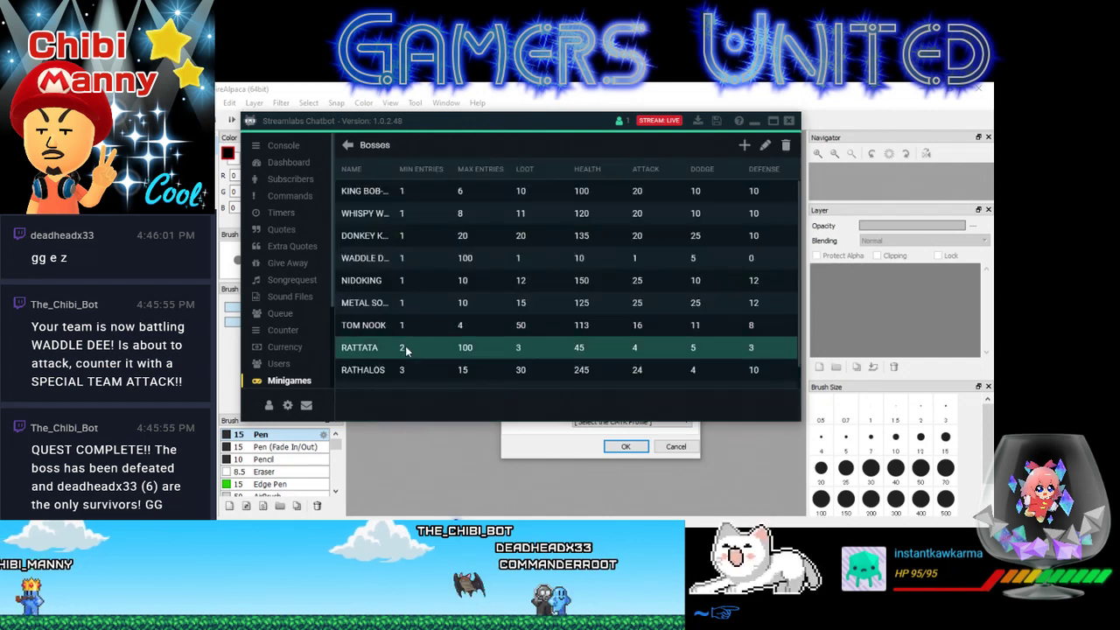
pyautogui.click(766, 147)
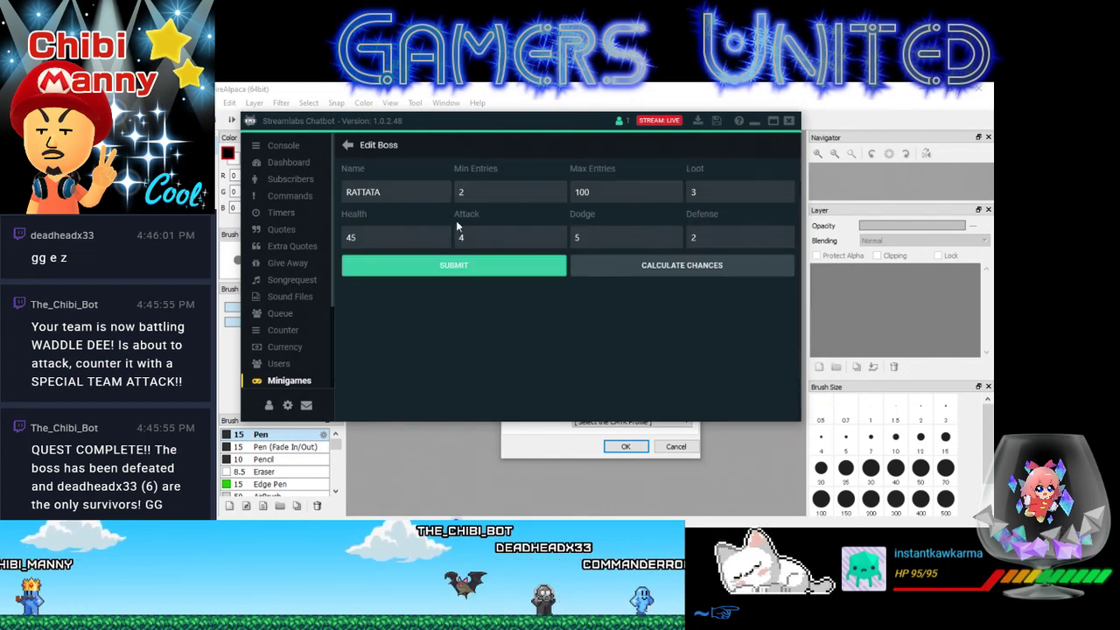
pyautogui.click(466, 262)
# - Set the minimum entries of the Rathalos boss to 1 and submit the change
pyautogui.click(506, 366)
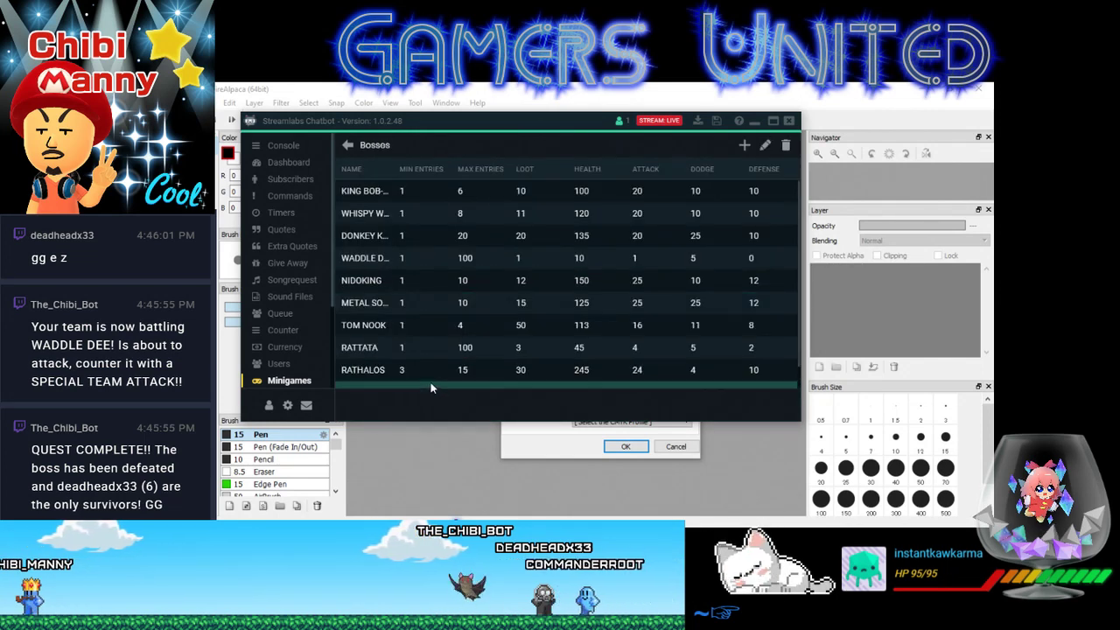
pyautogui.click(765, 147)
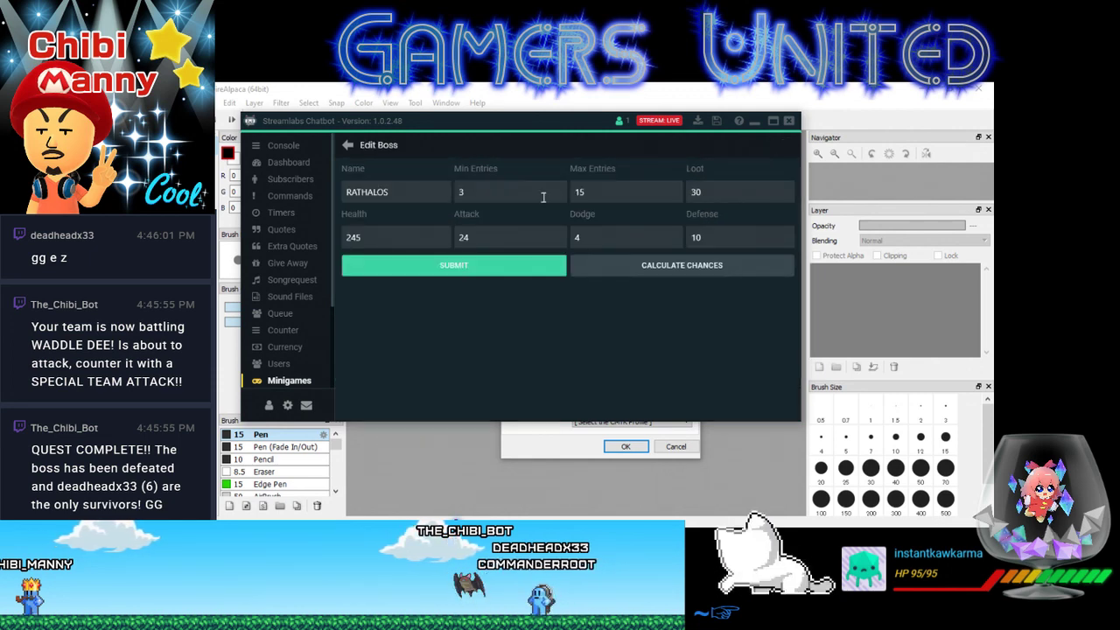
pyautogui.write('1')
pyautogui.click(476, 262)
# - Set the minimum entries of the Sandy Cheeks boss to 1 and check the boss list
pyautogui.scroll(-1, 476, 265)
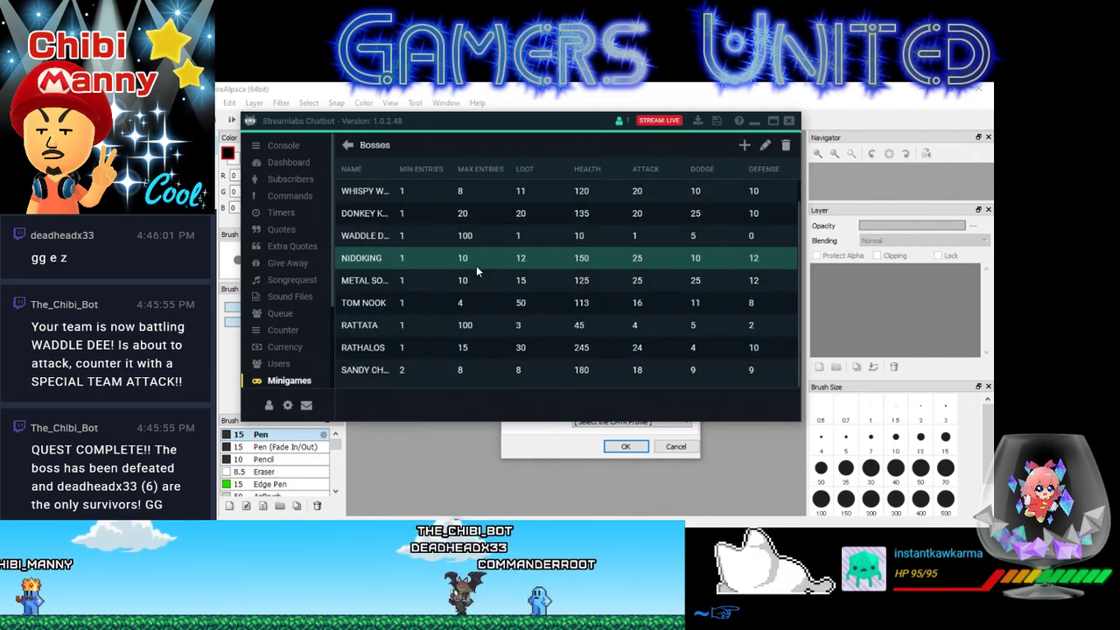
pyautogui.click(419, 372)
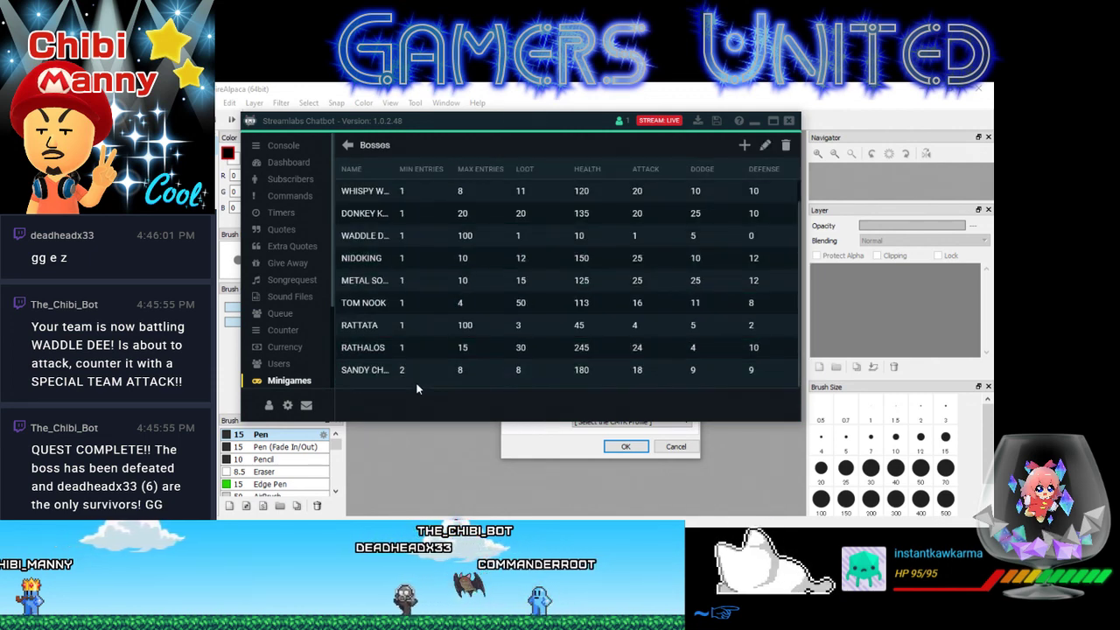
pyautogui.click(766, 147)
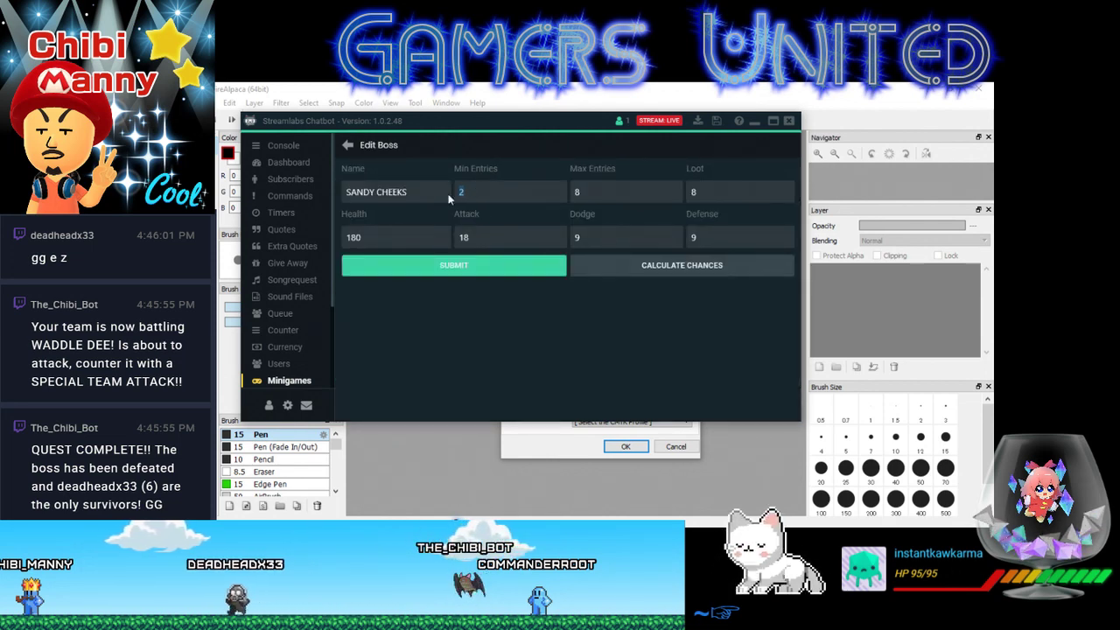
pyautogui.write('1')
pyautogui.click(460, 267)
pyautogui.scroll(1, 485, 280)
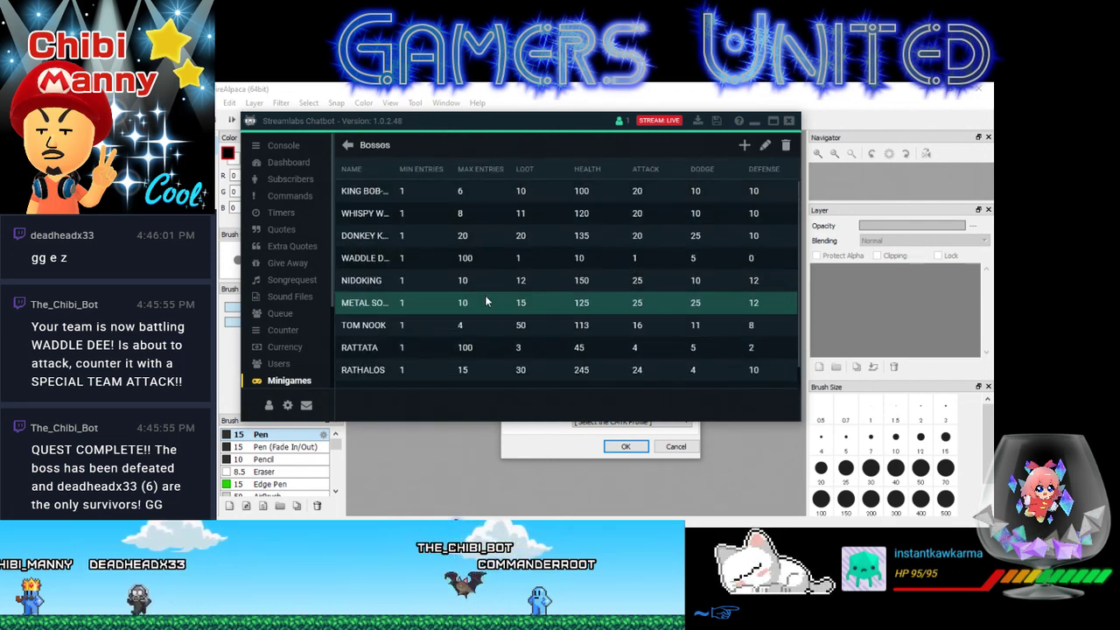
pyautogui.scroll(-1, 486, 294)
pyautogui.scroll(1, 485, 295)
# - Leave the boss list, return to the Songrequest page and minimize the chatbot window
pyautogui.click(348, 145)
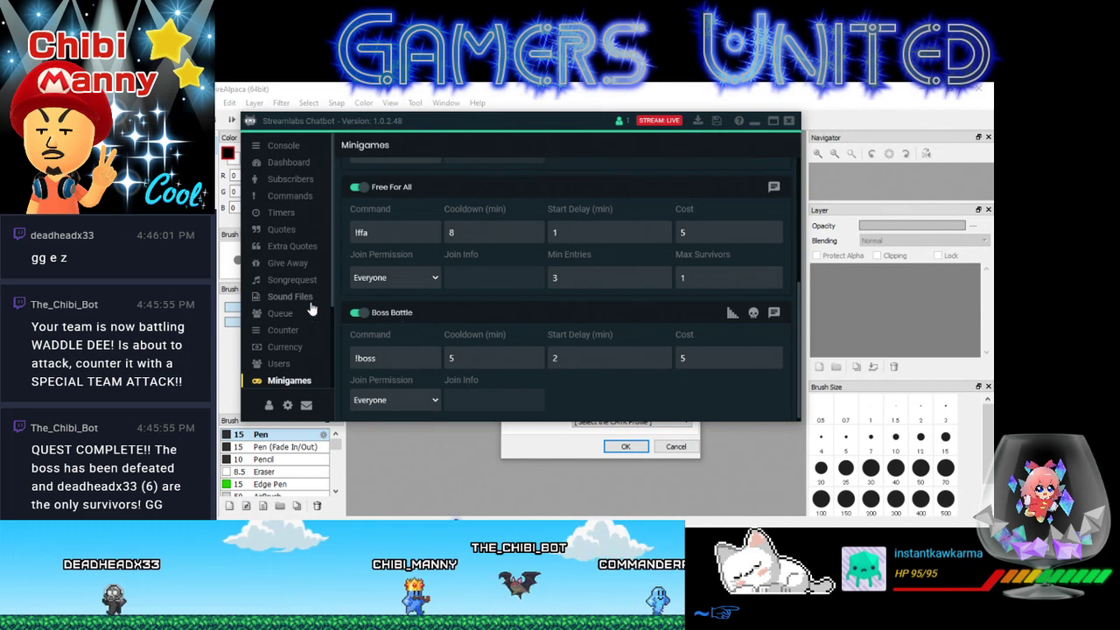
pyautogui.click(293, 279)
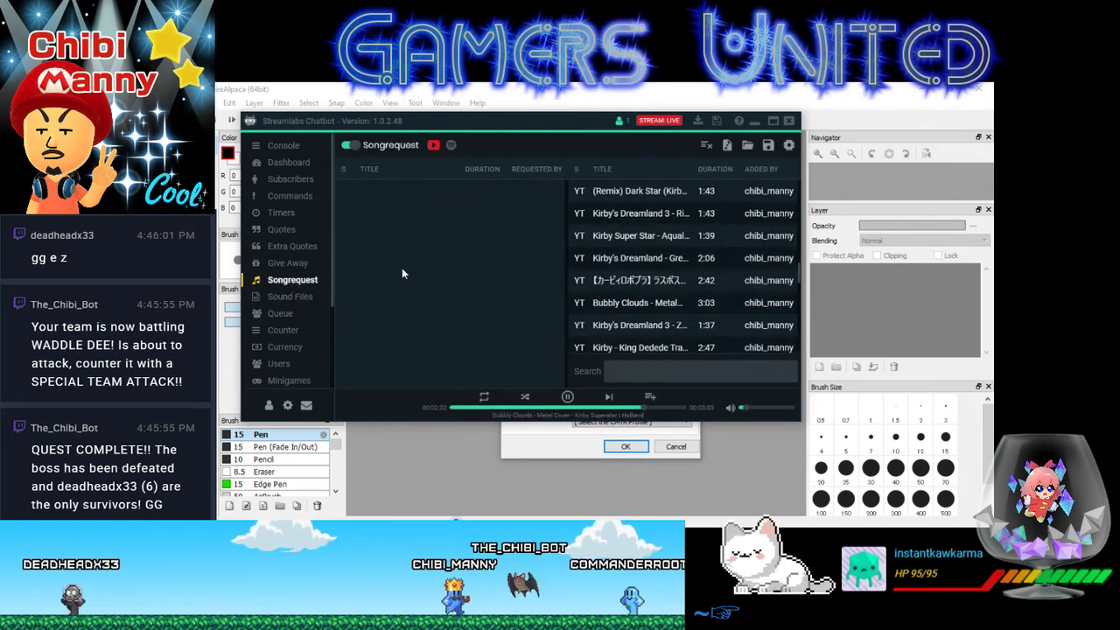
pyautogui.click(756, 121)
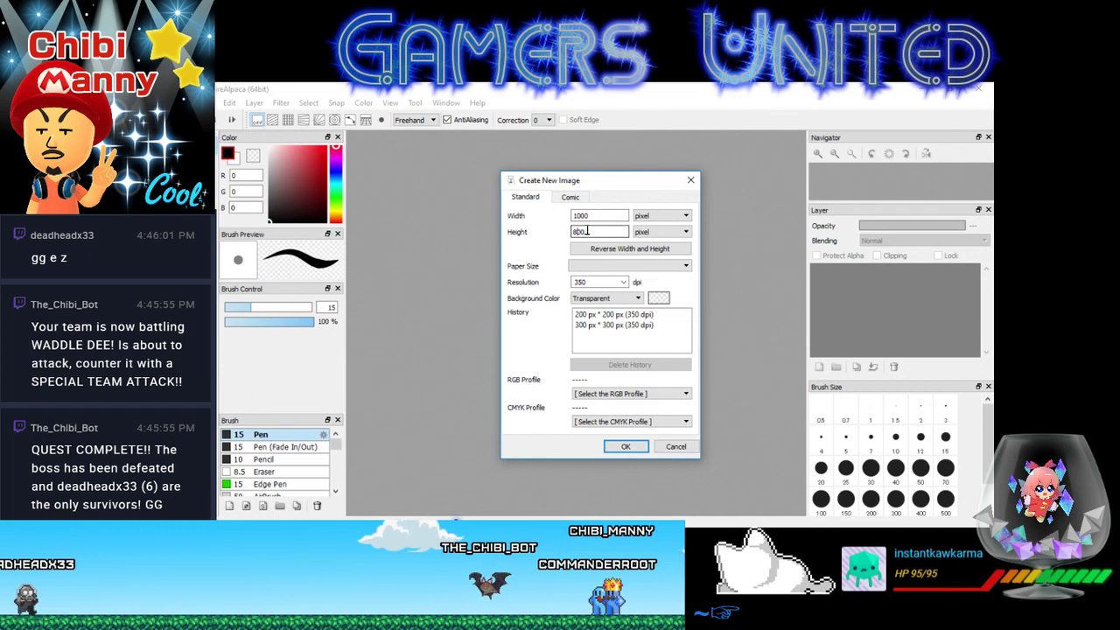
# - Create a new 800 × 800 pixel image at 350 dpi with a transparent background
pyautogui.doubleClick(588, 217)
pyautogui.write('800')
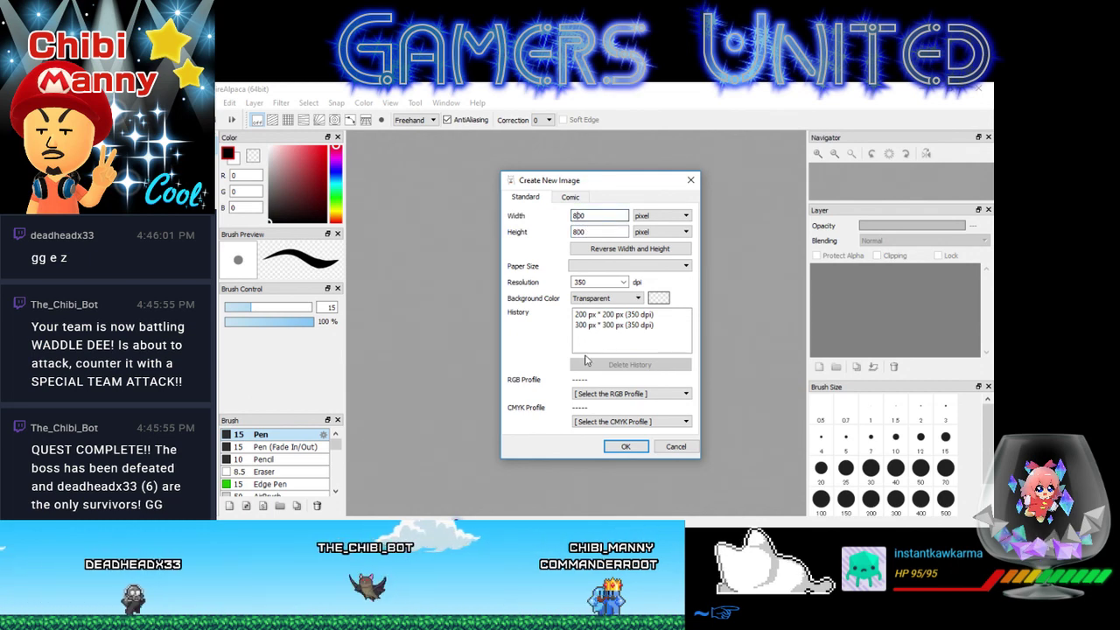
pyautogui.click(621, 446)
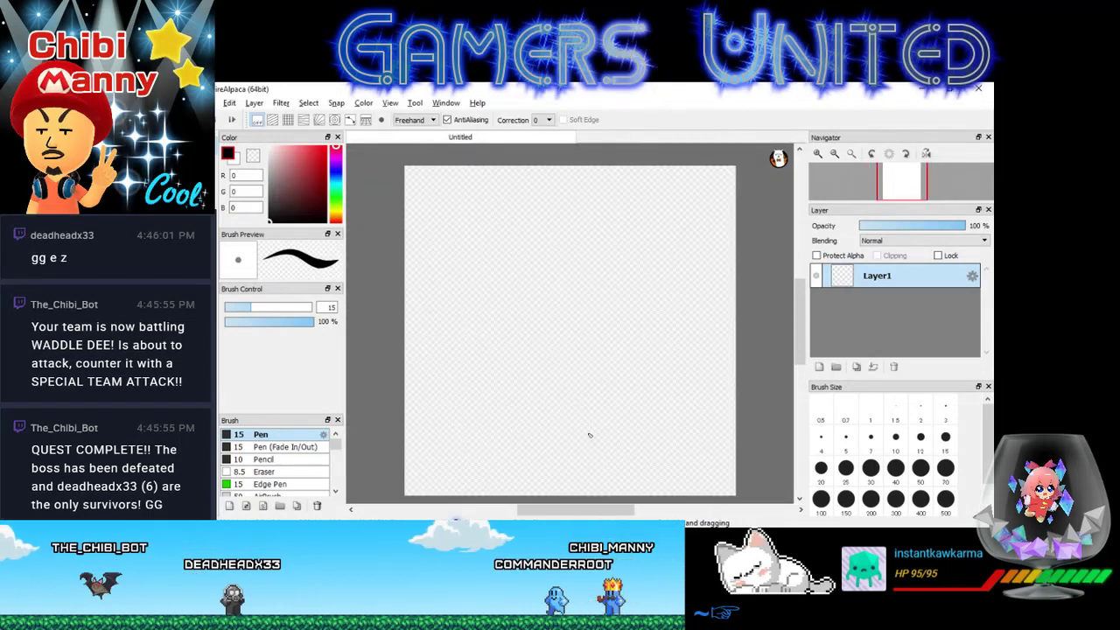
# - Turn on grid snapping and add all ten sprite images from the Chibi Blob folder to the canvas as layers
pyautogui.click(288, 120)
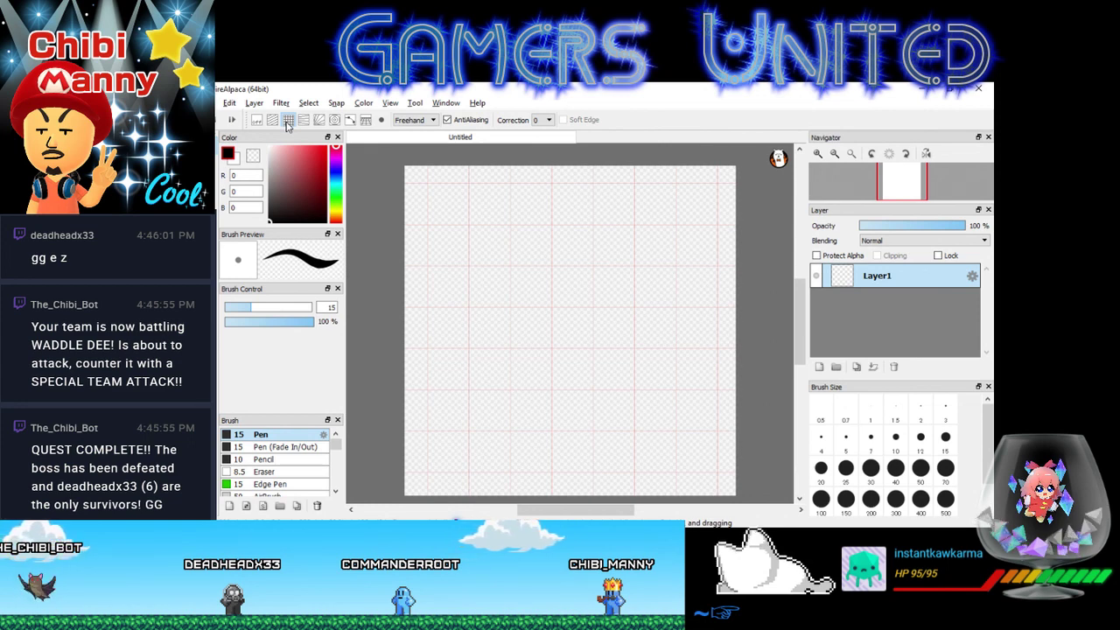
pyautogui.click(273, 120)
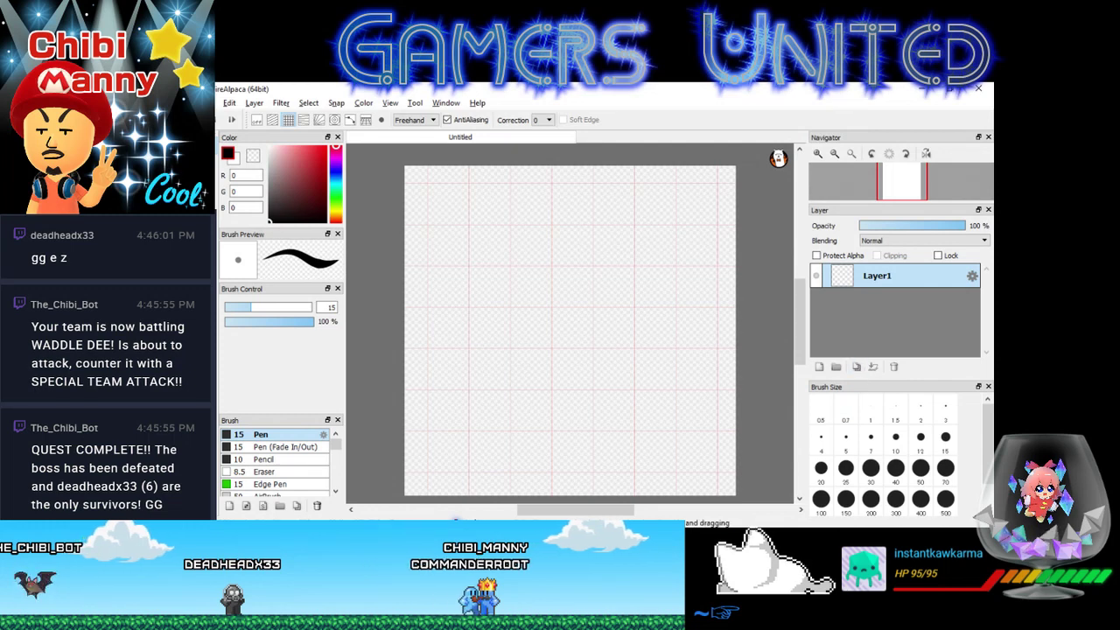
pyautogui.hotkey('alt', 'Tab')
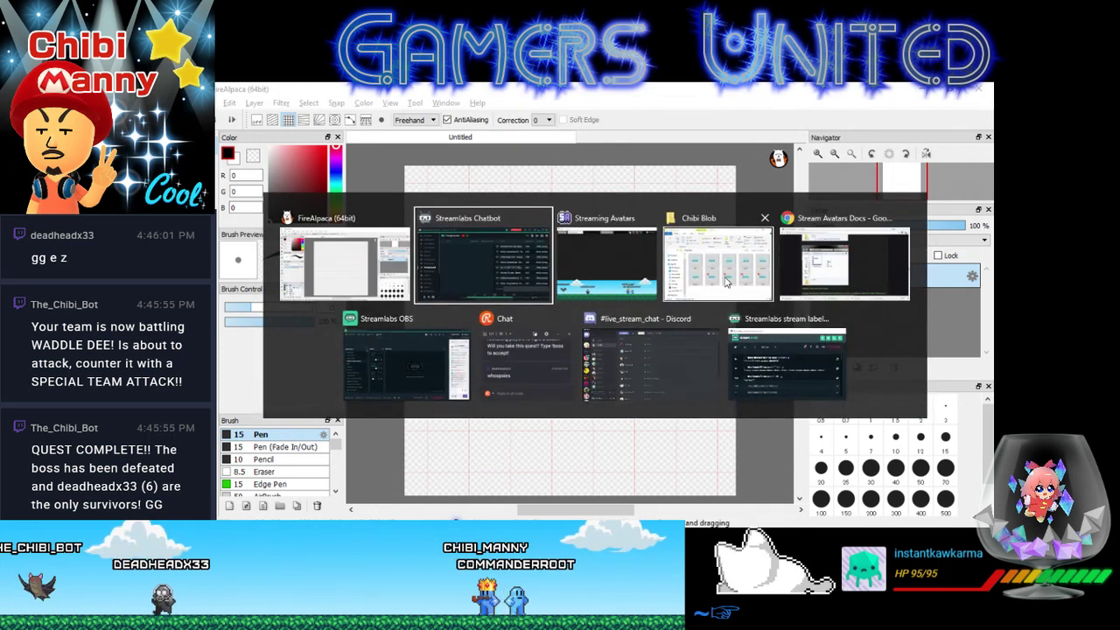
pyautogui.click(725, 280)
pyautogui.moveTo(637, 254); pyautogui.dragTo(974, 326)
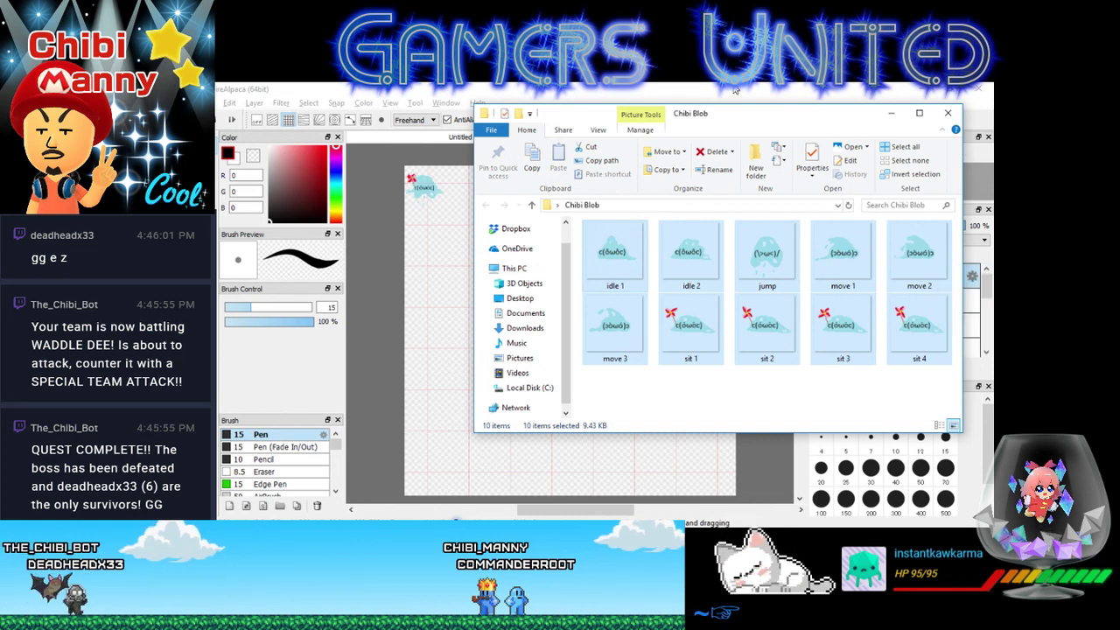
pyautogui.click(735, 90)
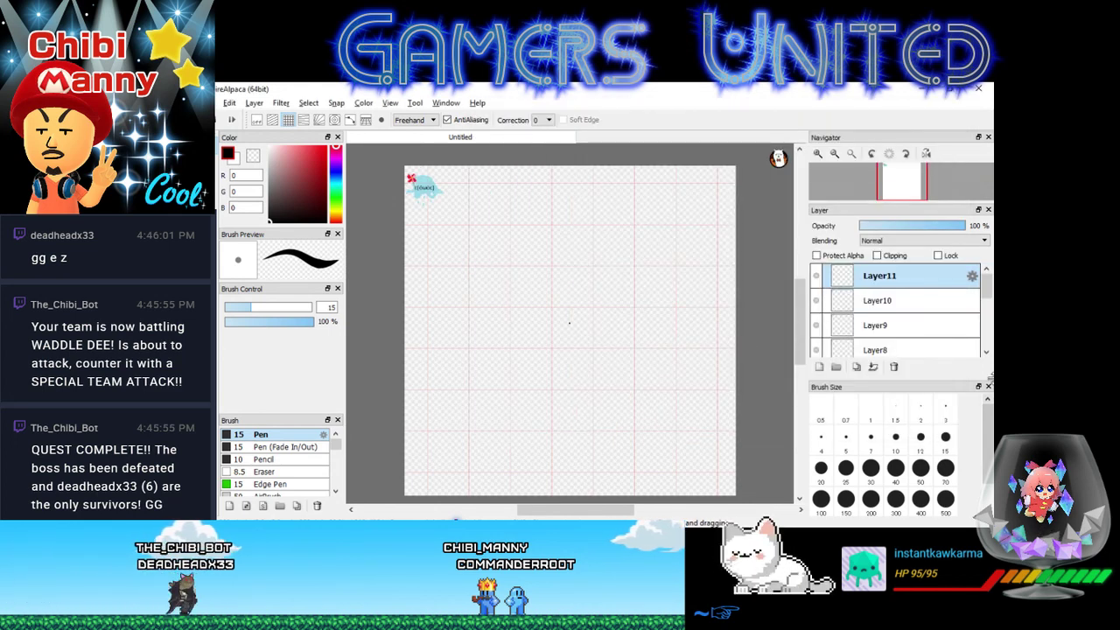
# - Try to move the sprite on Layer10 down and away from the stacked sprites with the Move tool
pyautogui.scroll(-3, 987, 297)
pyautogui.scroll(3, 875, 280)
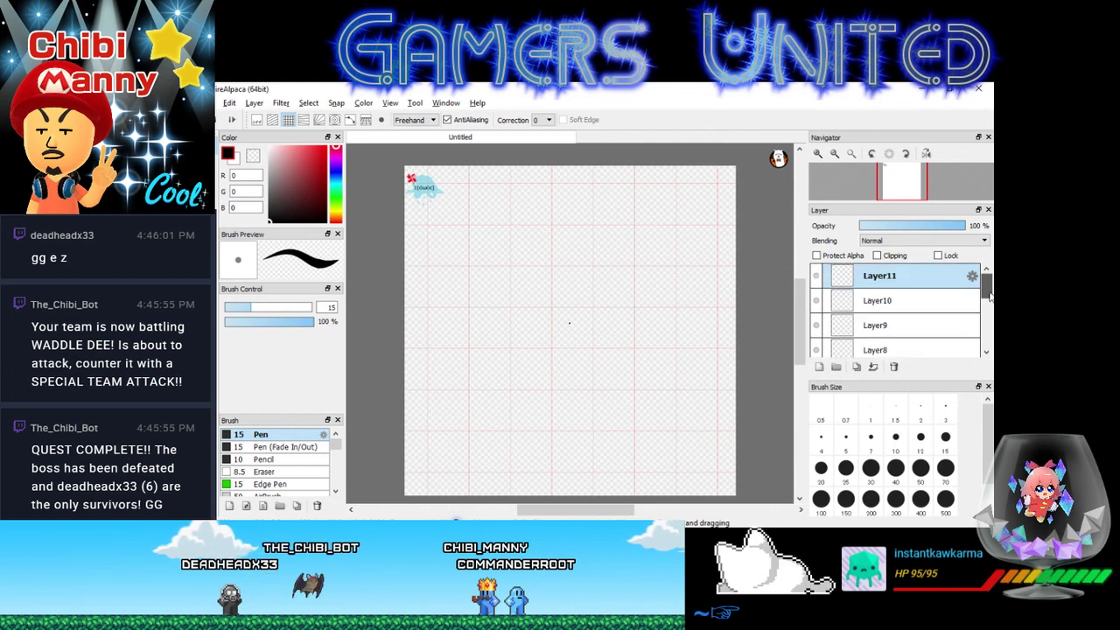
pyautogui.click(855, 302)
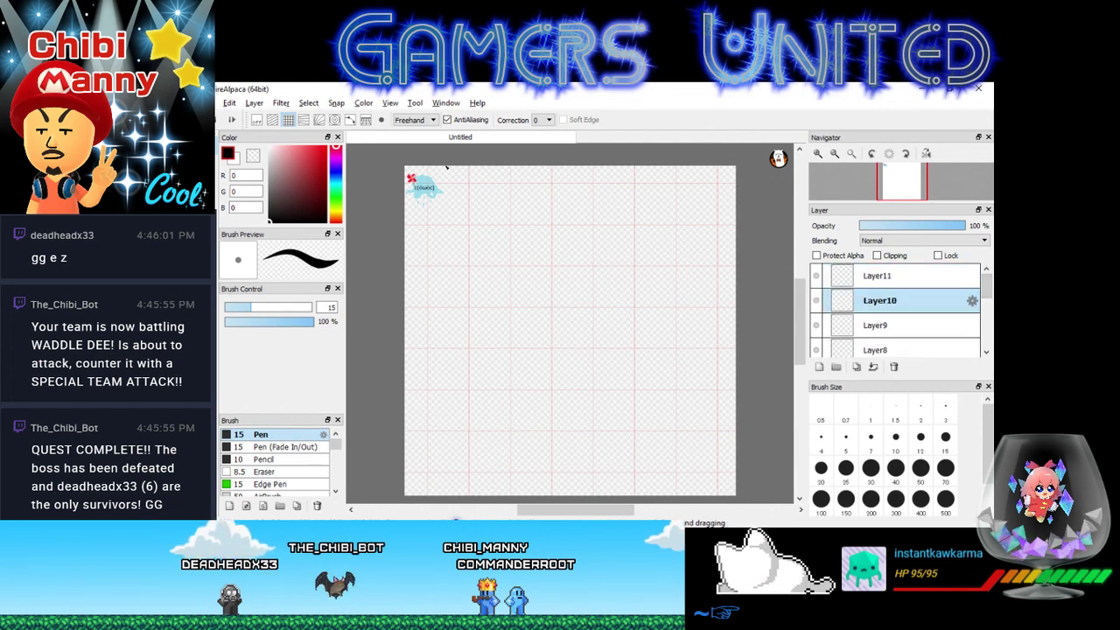
pyautogui.moveTo(431, 195); pyautogui.dragTo(475, 189)
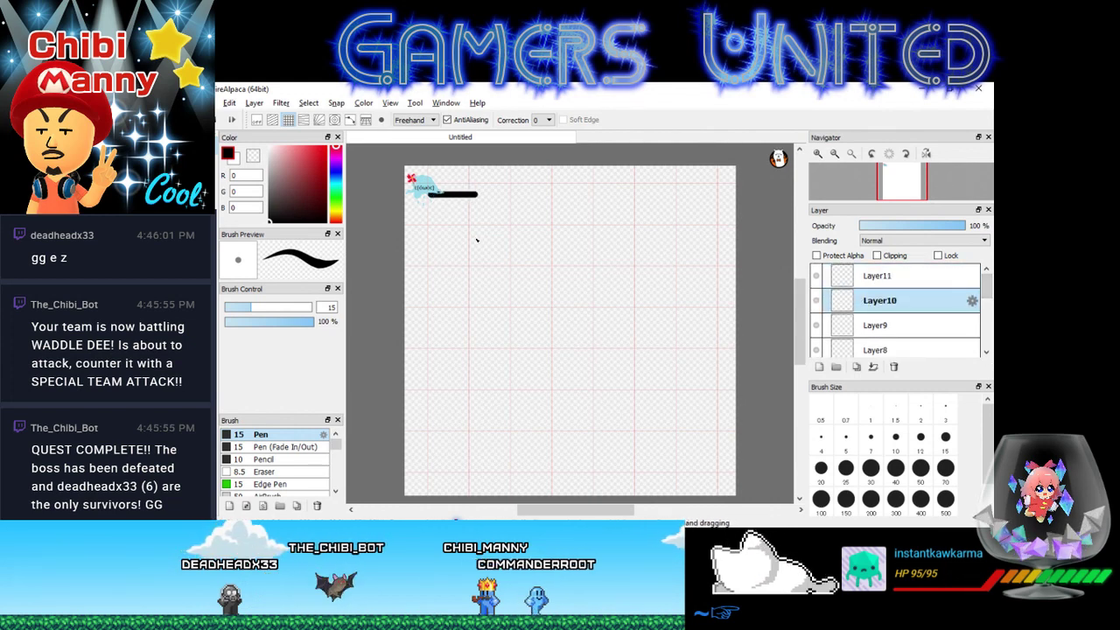
pyautogui.hotkey('ctrl', 'z')
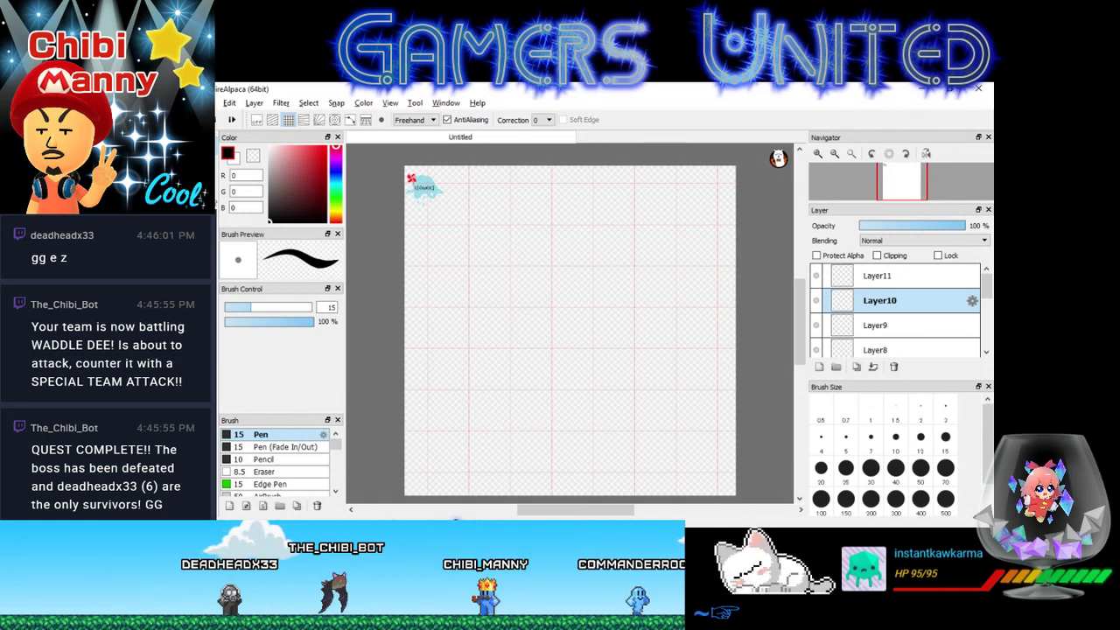
pyautogui.press('v')
pyautogui.moveTo(433, 212); pyautogui.dragTo(468, 267)
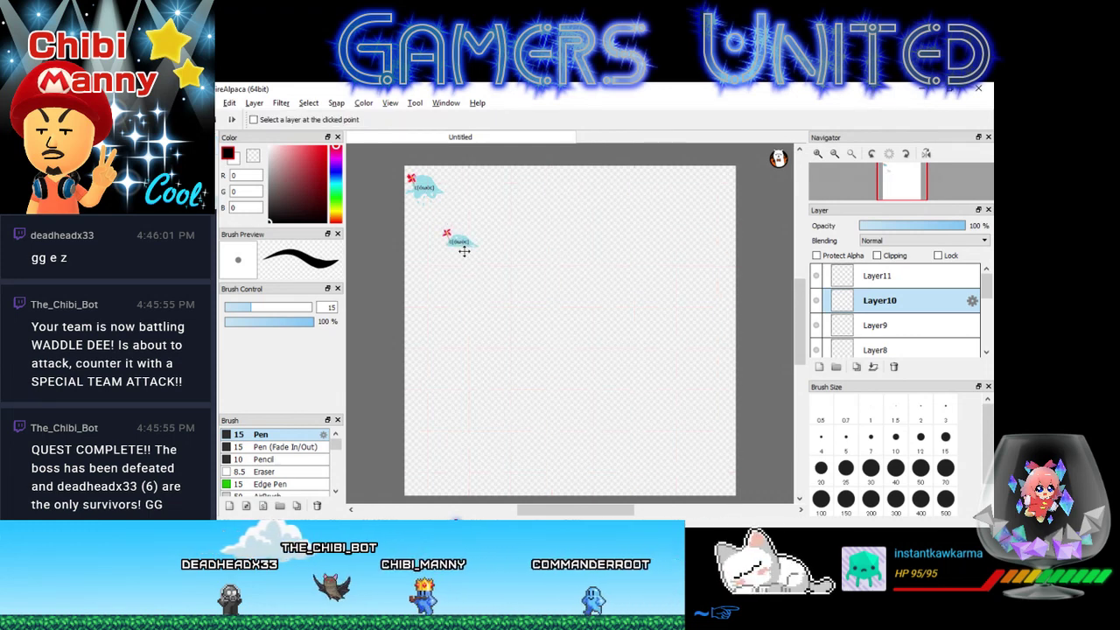
pyautogui.moveTo(433, 197); pyautogui.dragTo(505, 206)
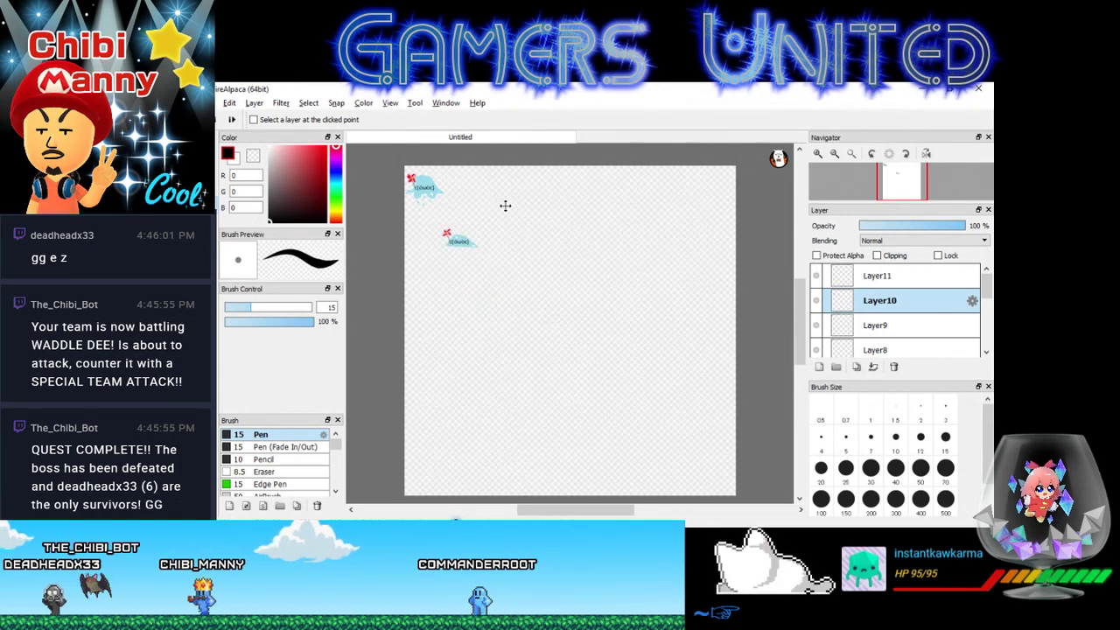
pyautogui.hotkey('ctrl', 'z')
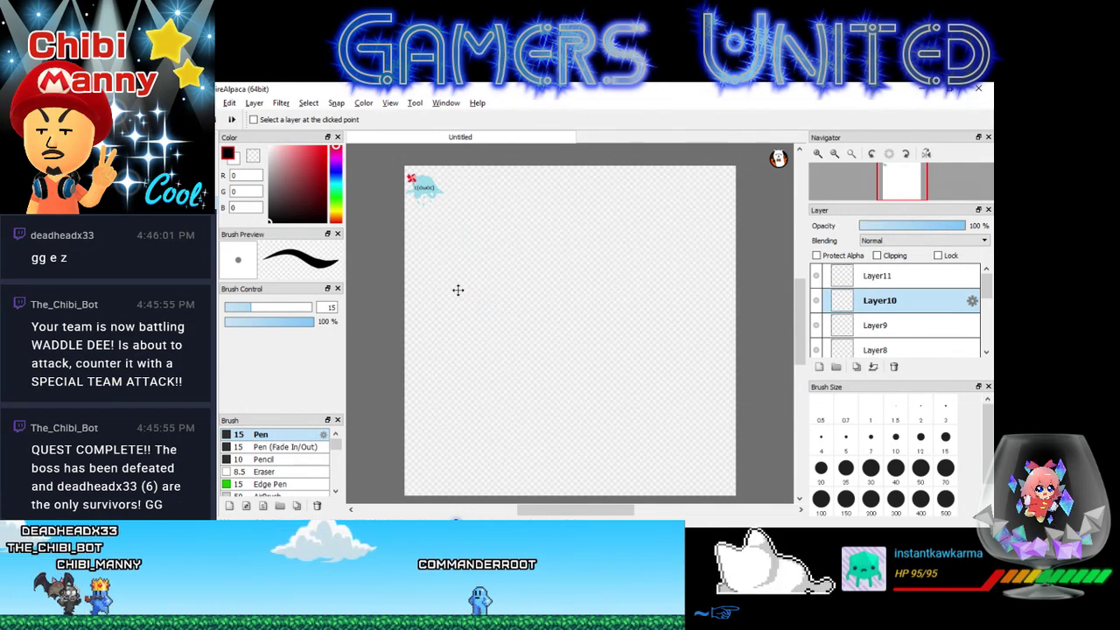
pyautogui.click(217, 105)
pyautogui.click(233, 123)
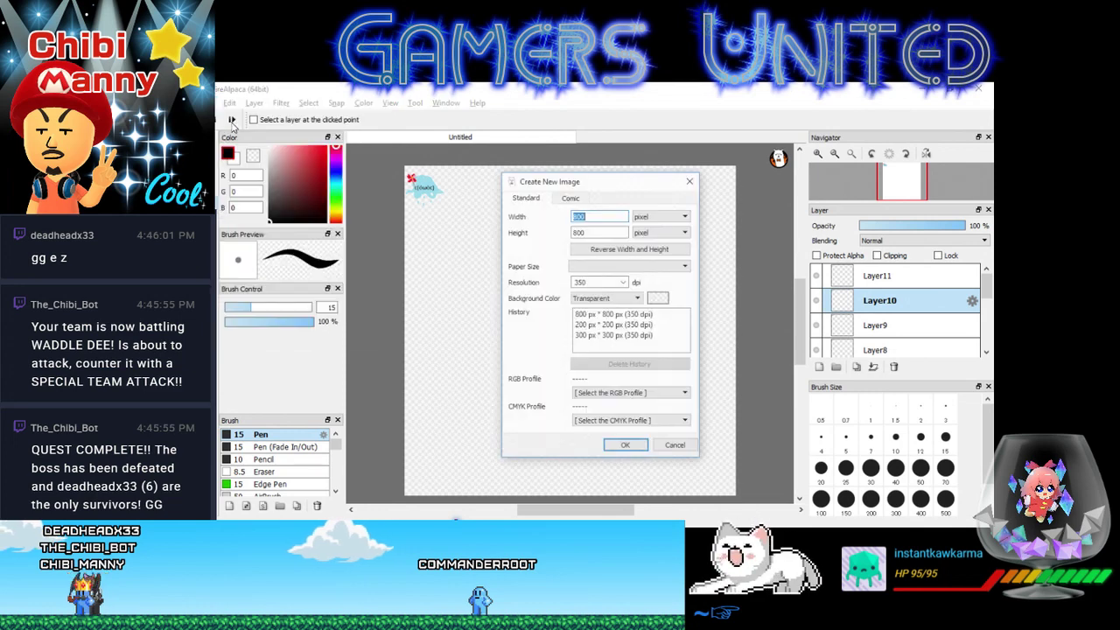
pyautogui.click(674, 447)
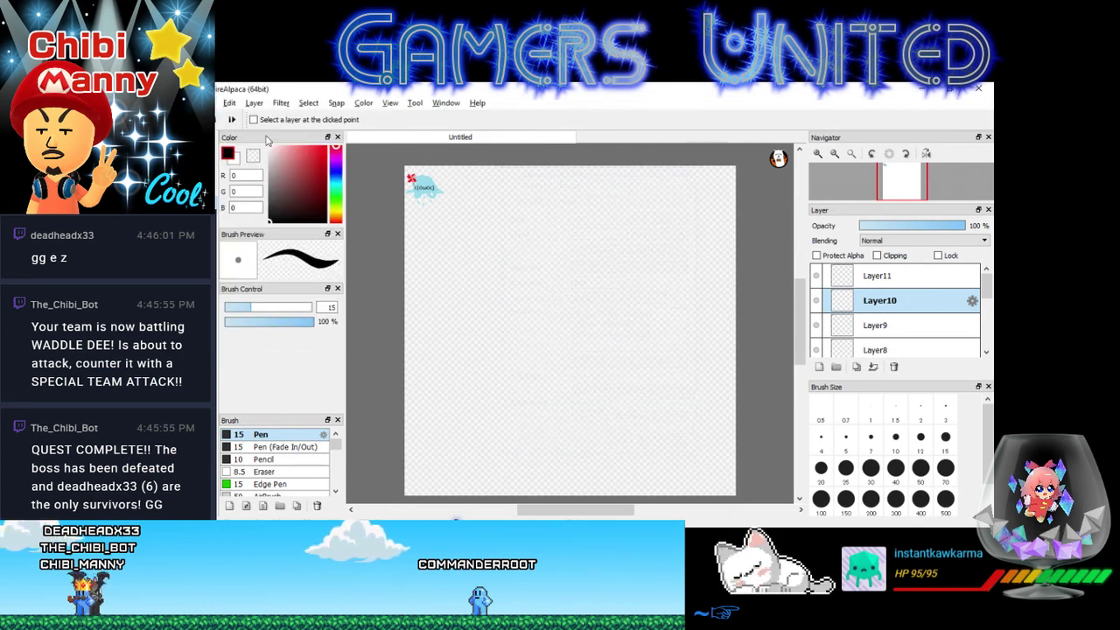
pyautogui.click(230, 103)
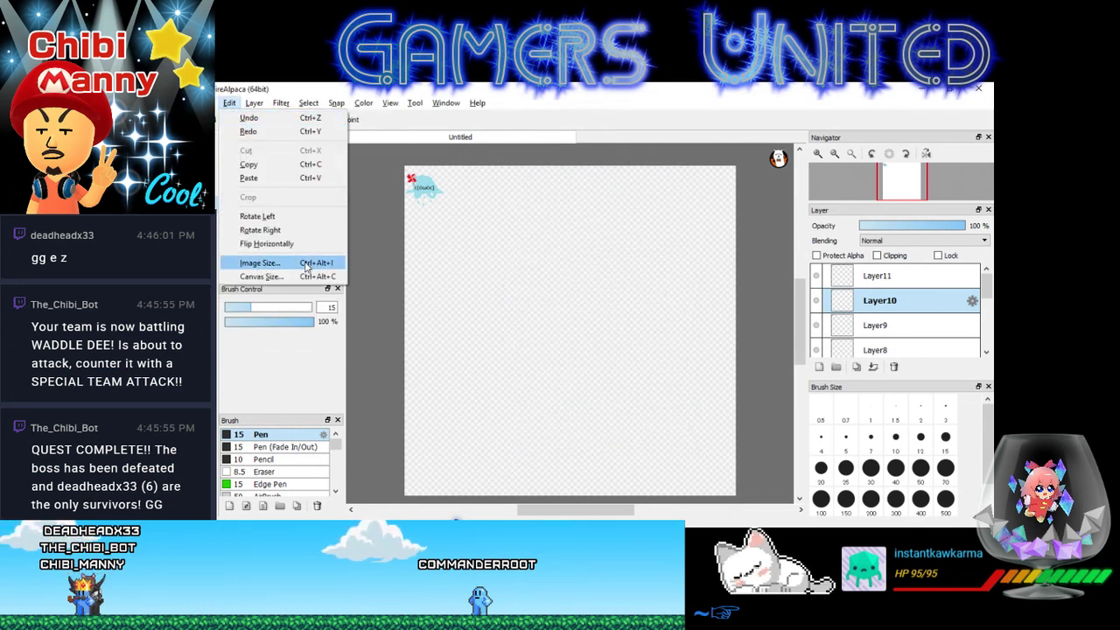
pyautogui.click(307, 267)
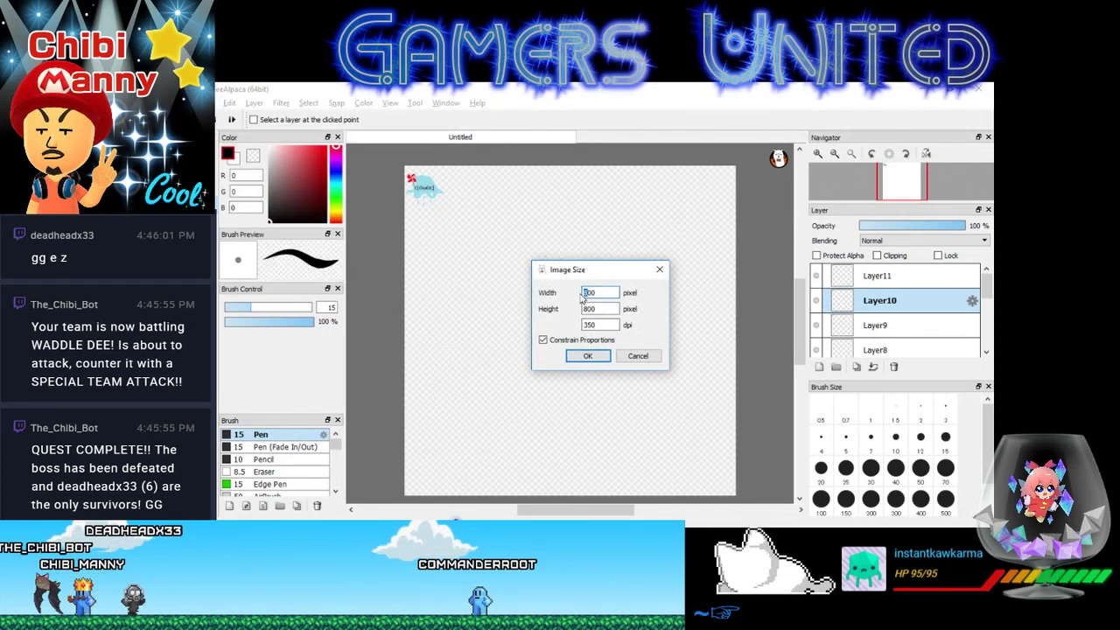
pyautogui.press('Tab')
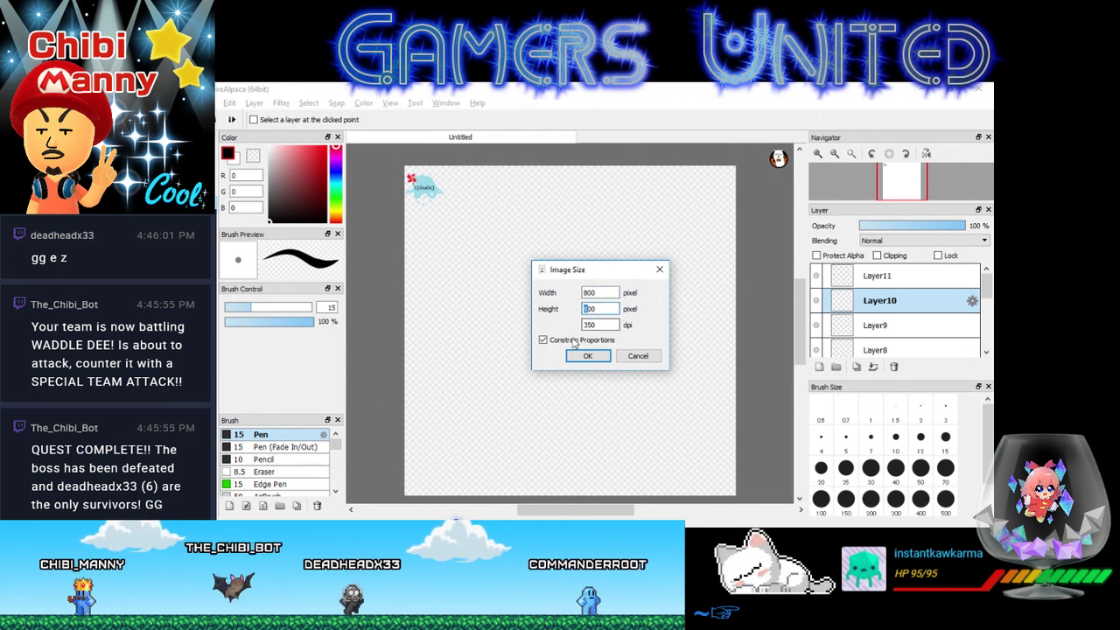
pyautogui.click(638, 356)
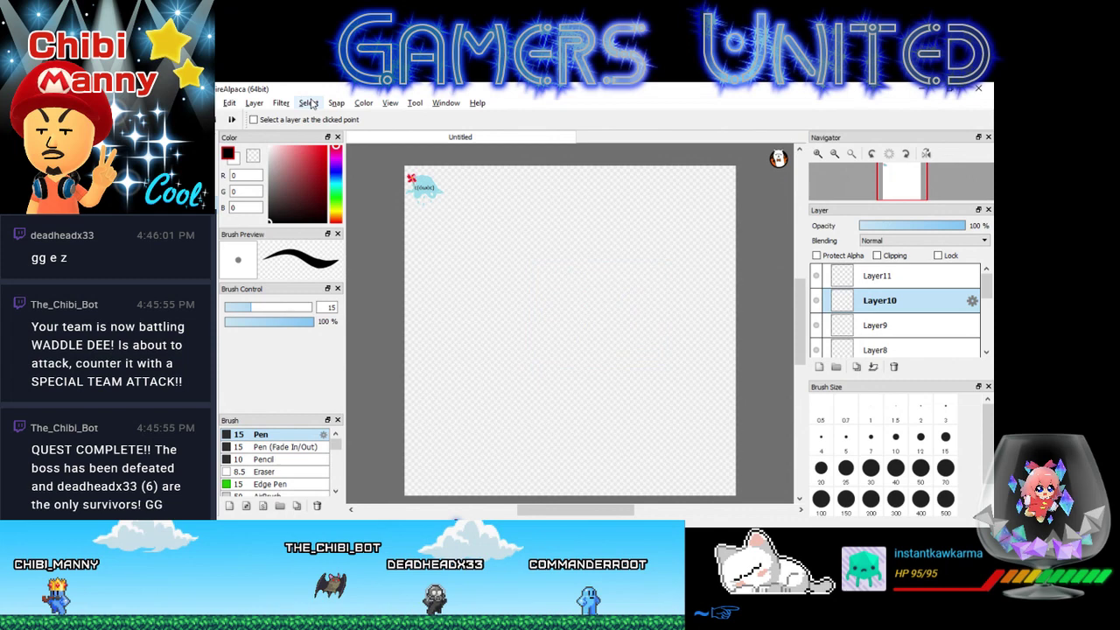
pyautogui.click(220, 102)
pyautogui.click(240, 117)
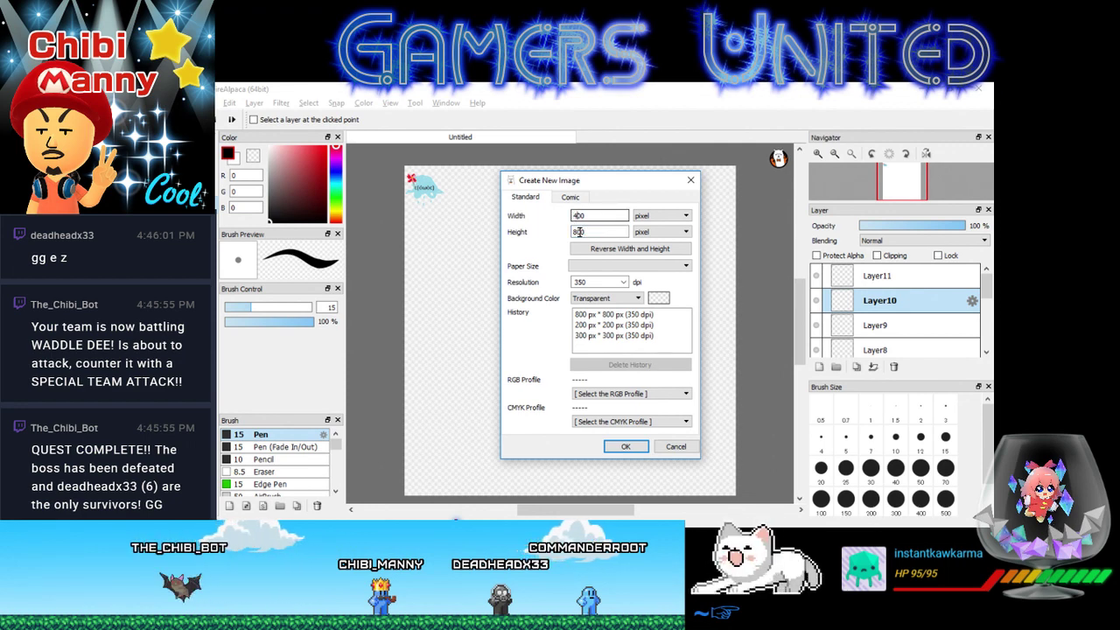
pyautogui.click(676, 446)
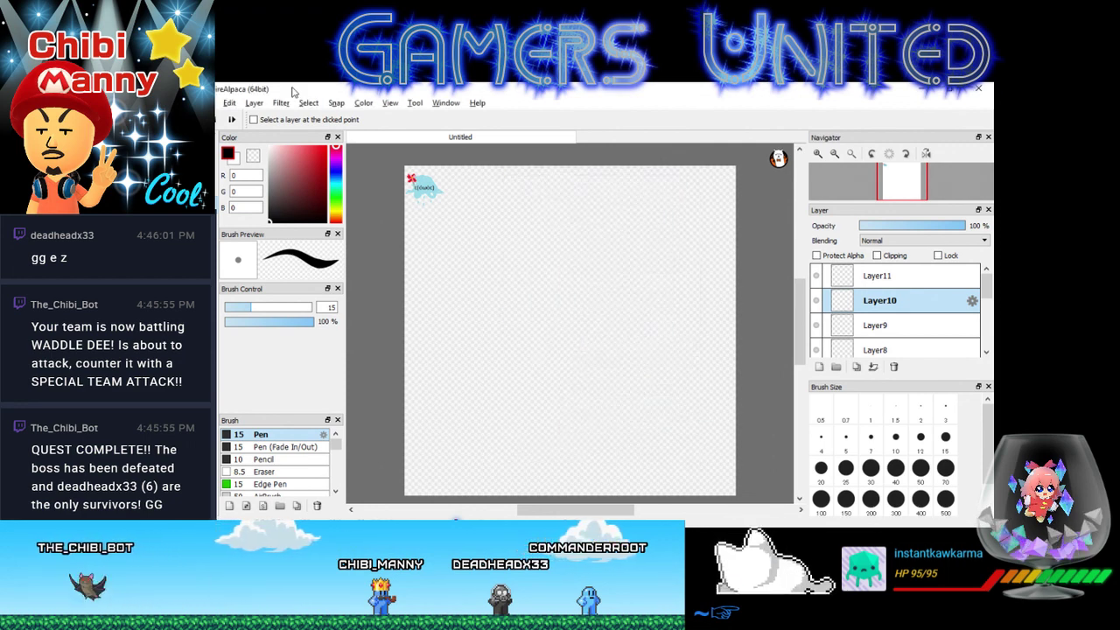
# - Resize the image to 400 × 400 pixels, keeping its proportions constrained
pyautogui.click(229, 102)
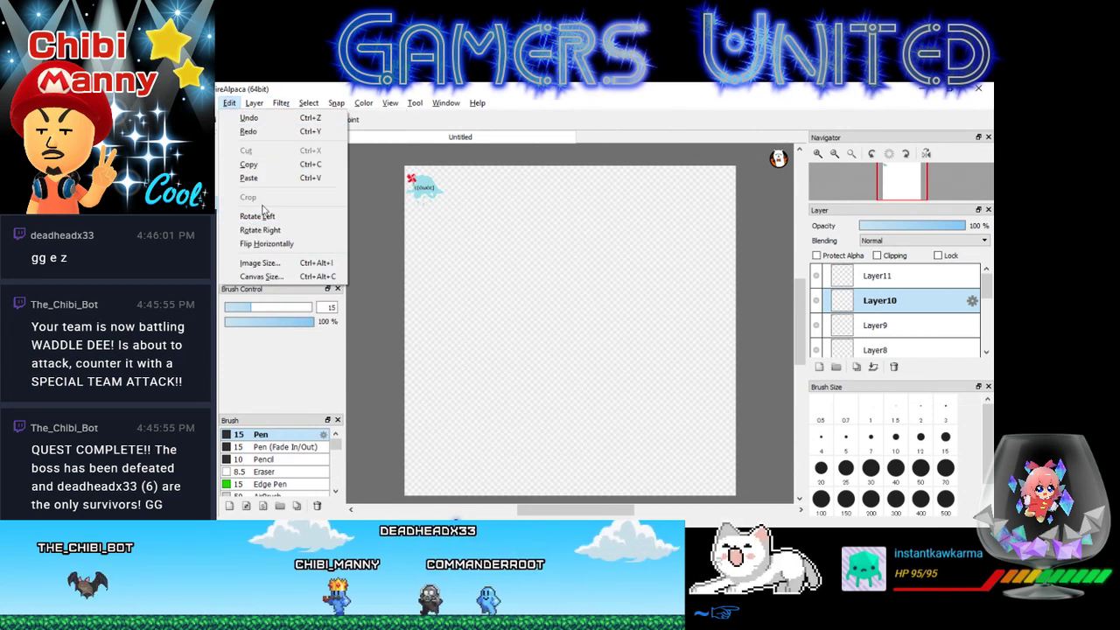
pyautogui.click(260, 263)
pyautogui.write('400')
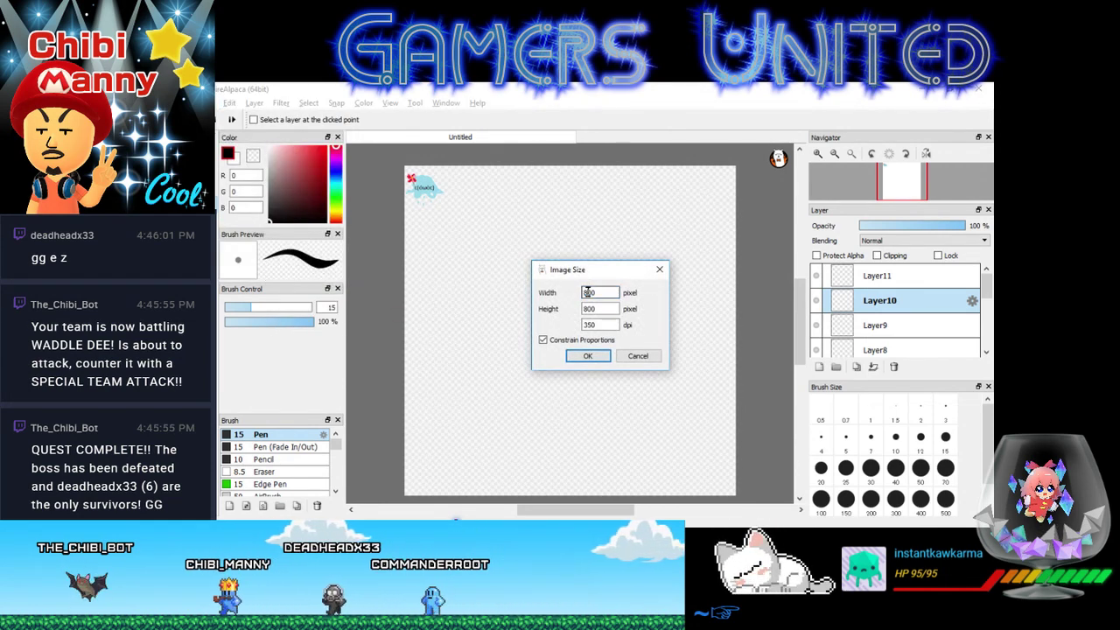
pyautogui.click(585, 353)
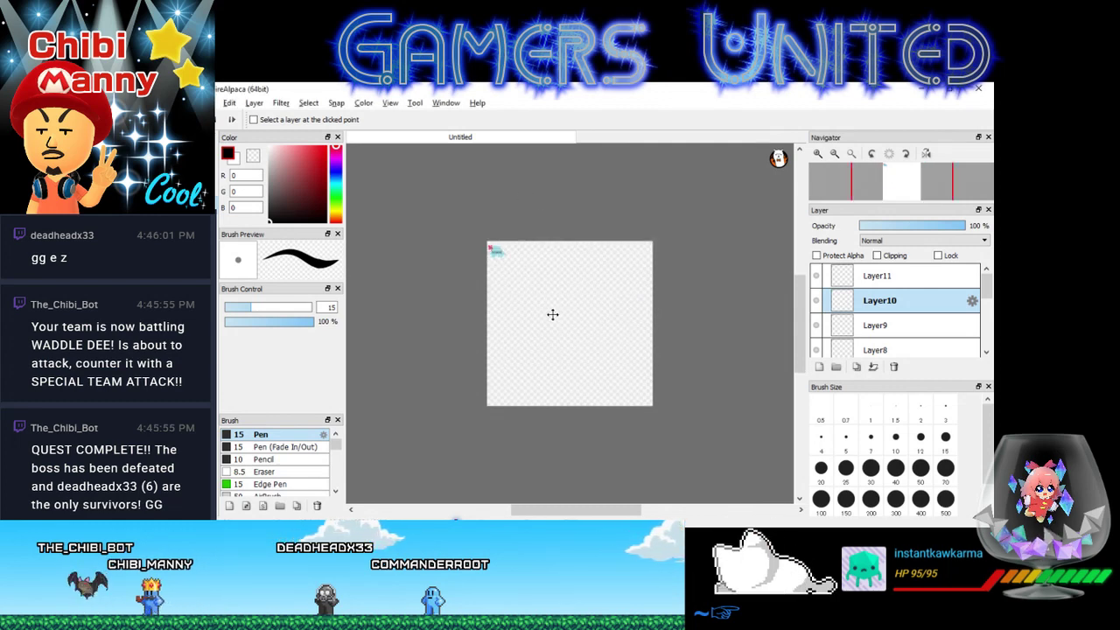
pyautogui.scroll(-2, 552, 314)
pyautogui.scroll(4, 540, 312)
pyautogui.scroll(-3, 543, 313)
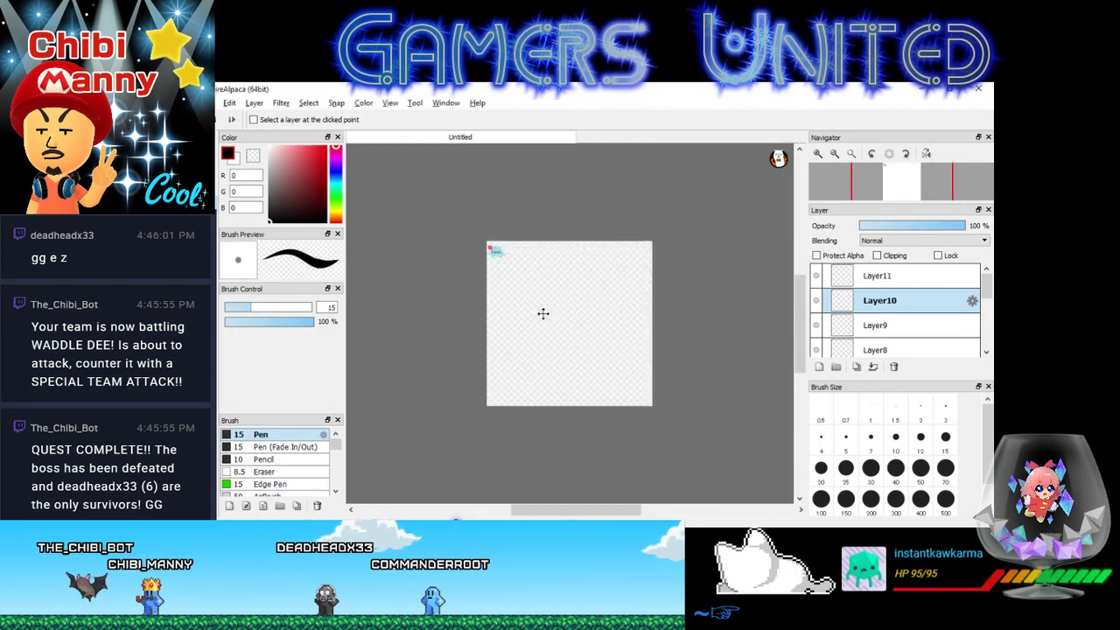
pyautogui.scroll(3, 543, 313)
pyautogui.scroll(-3, 541, 314)
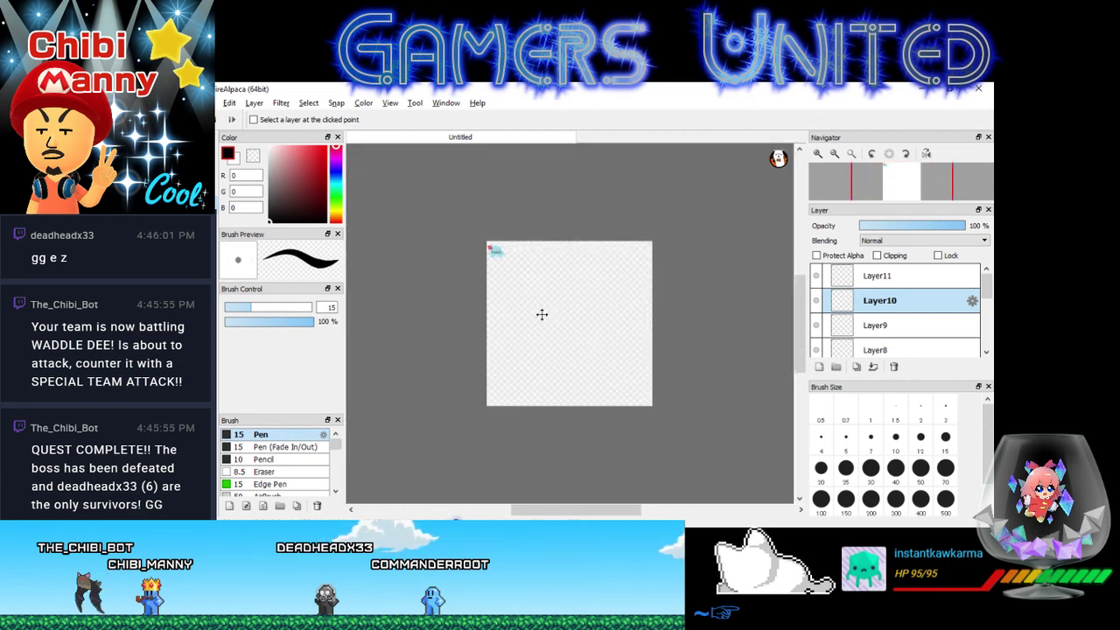
pyautogui.scroll(1, 541, 314)
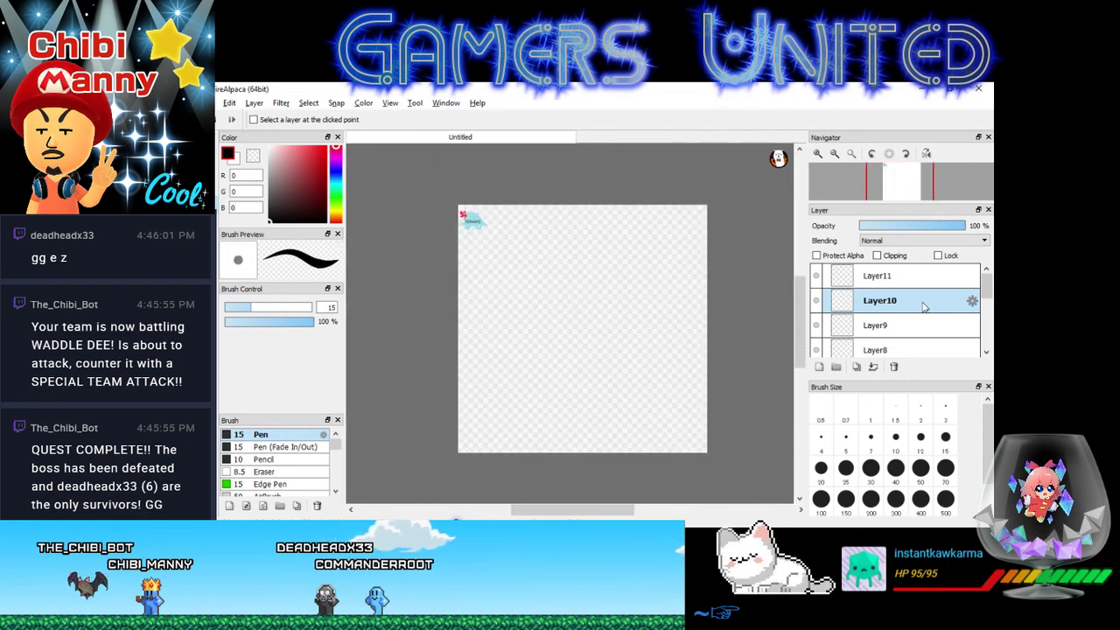
pyautogui.click(230, 103)
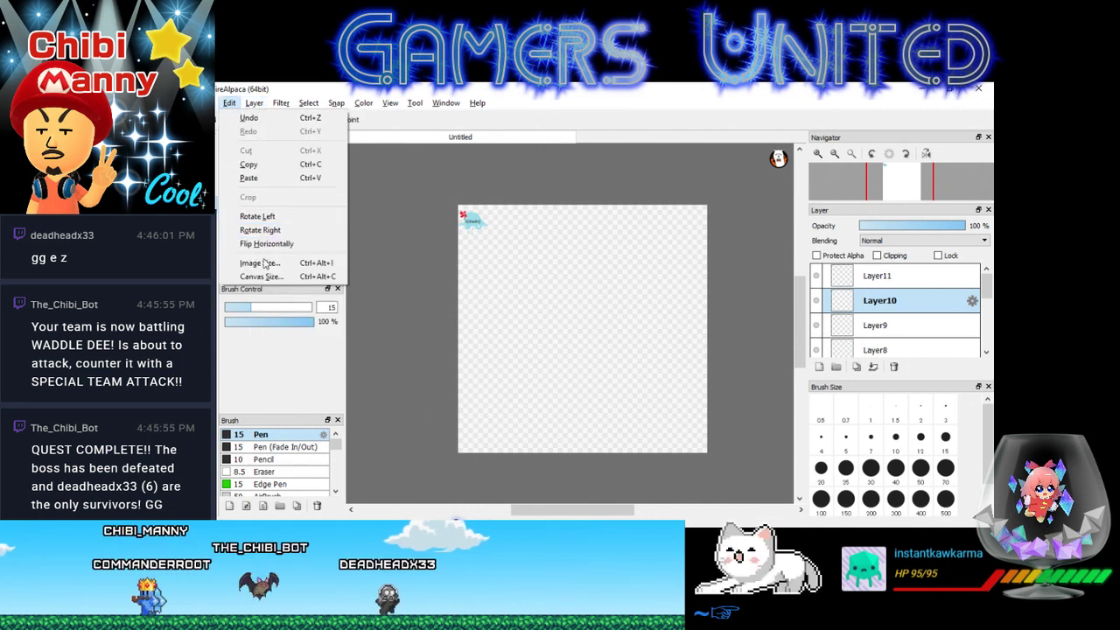
pyautogui.click(262, 276)
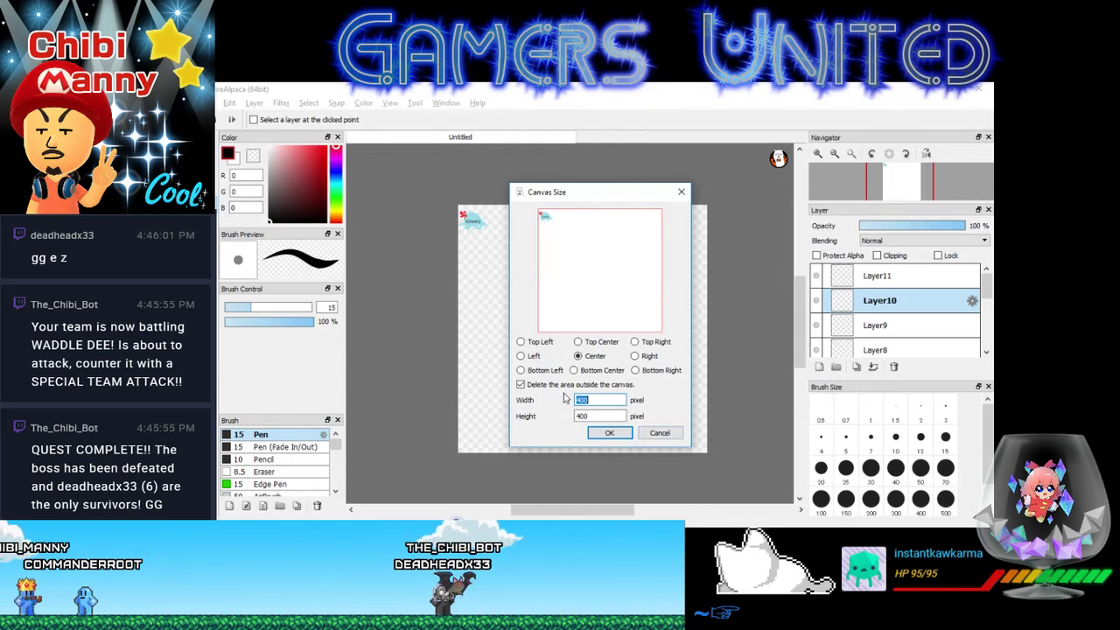
pyautogui.click(660, 433)
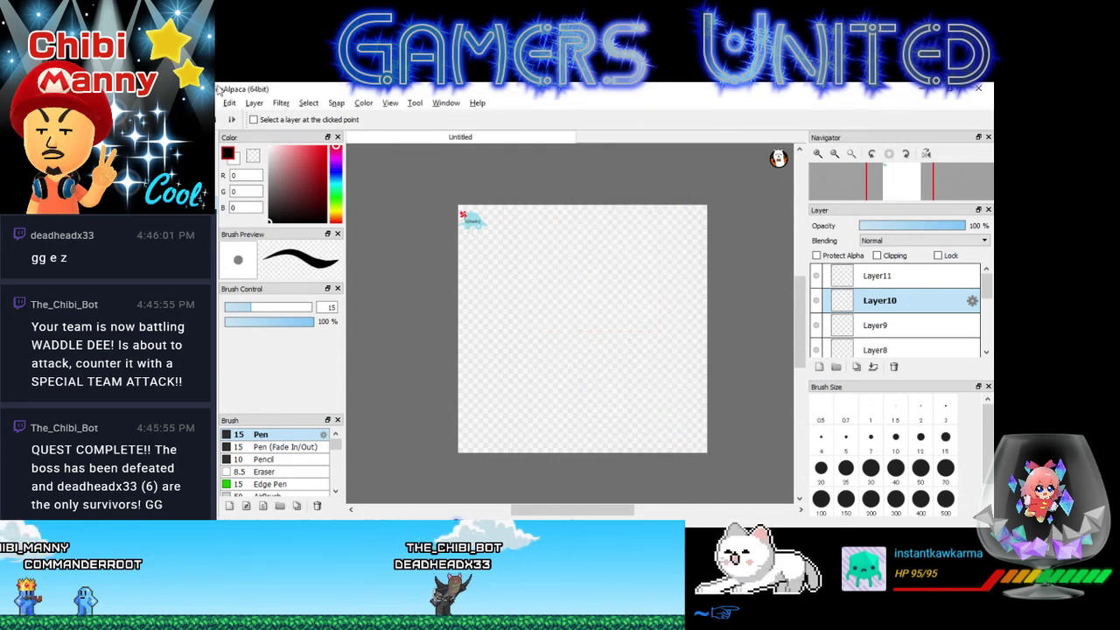
# - Create a new 400 × 400 pixel image at 350 dpi with a transparent background
pyautogui.click(207, 102)
pyautogui.click(235, 113)
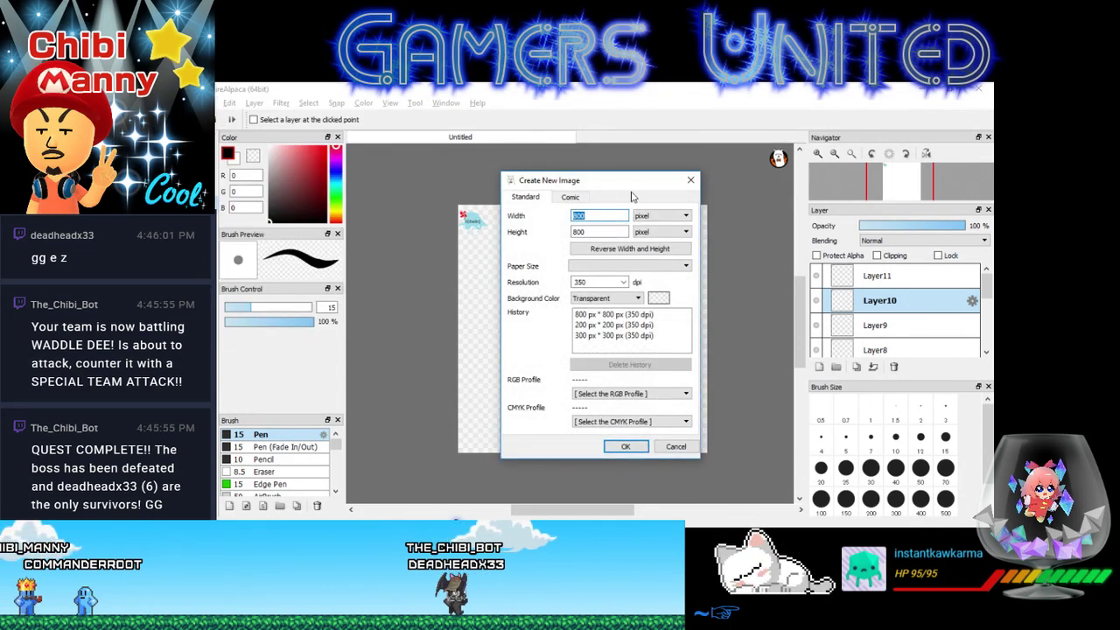
pyautogui.click(578, 215)
pyautogui.press('BackSpace')
pyautogui.press('BackSpace')
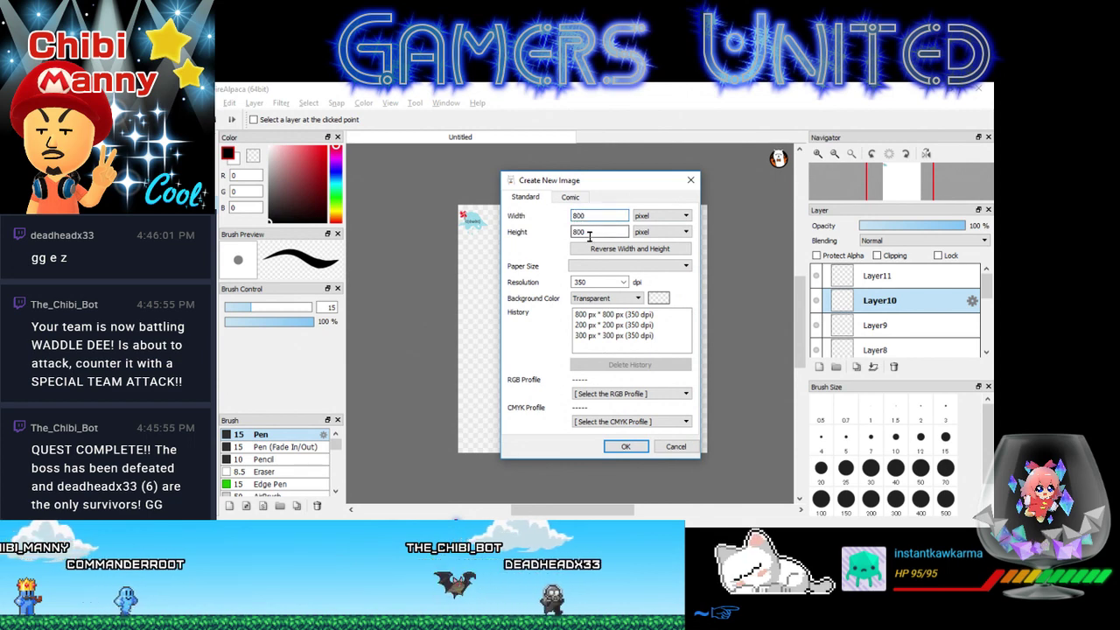
pyautogui.write('4')
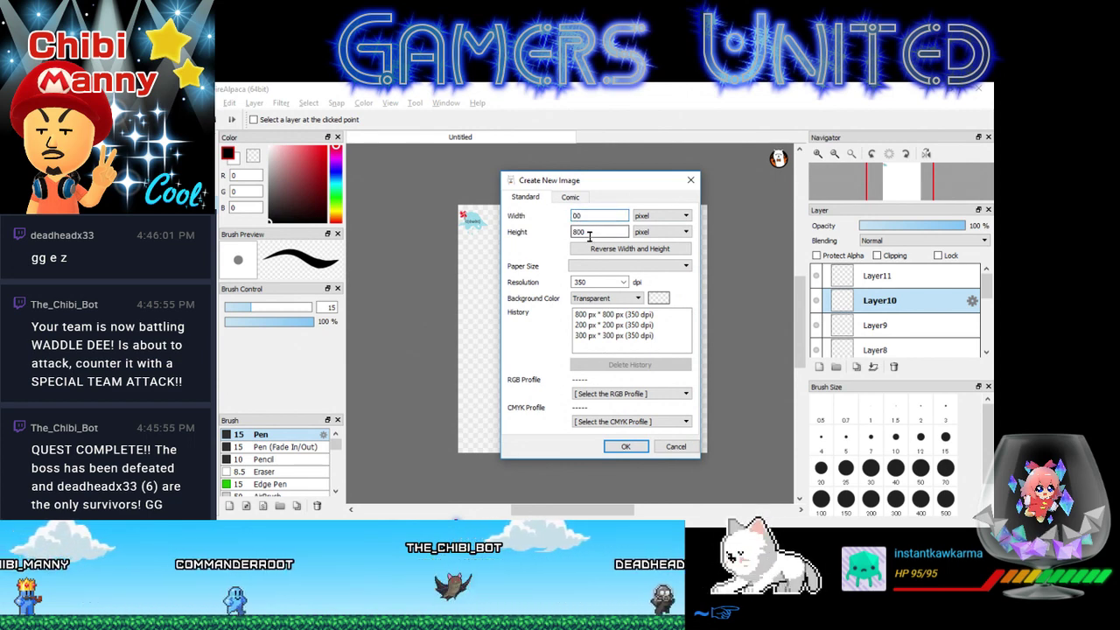
pyautogui.press('Tab')
pyautogui.write('400')
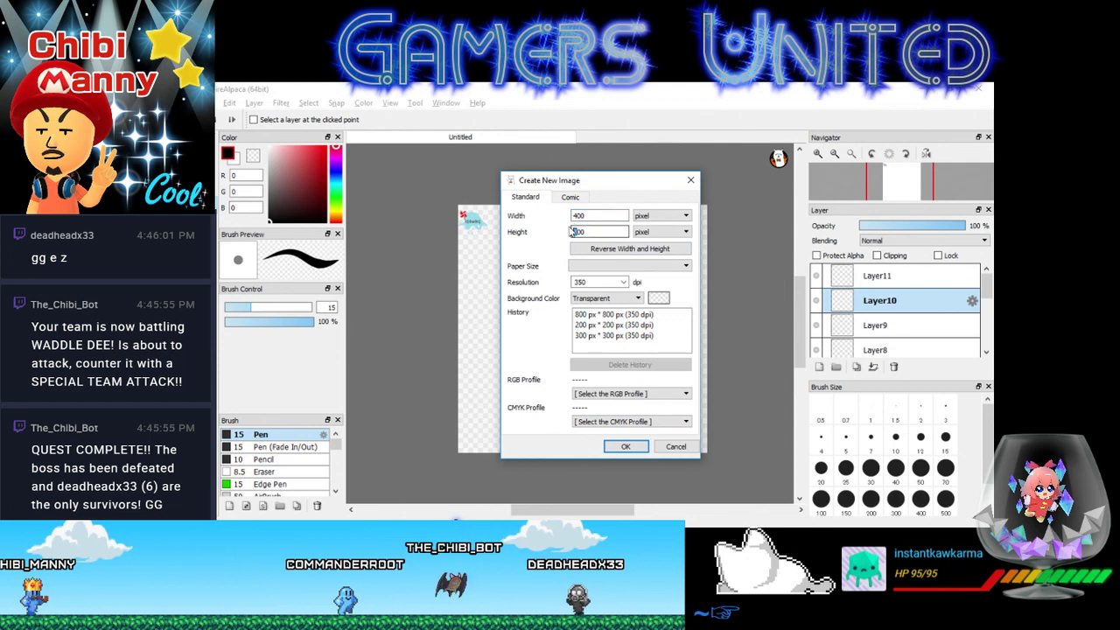
pyautogui.click(635, 449)
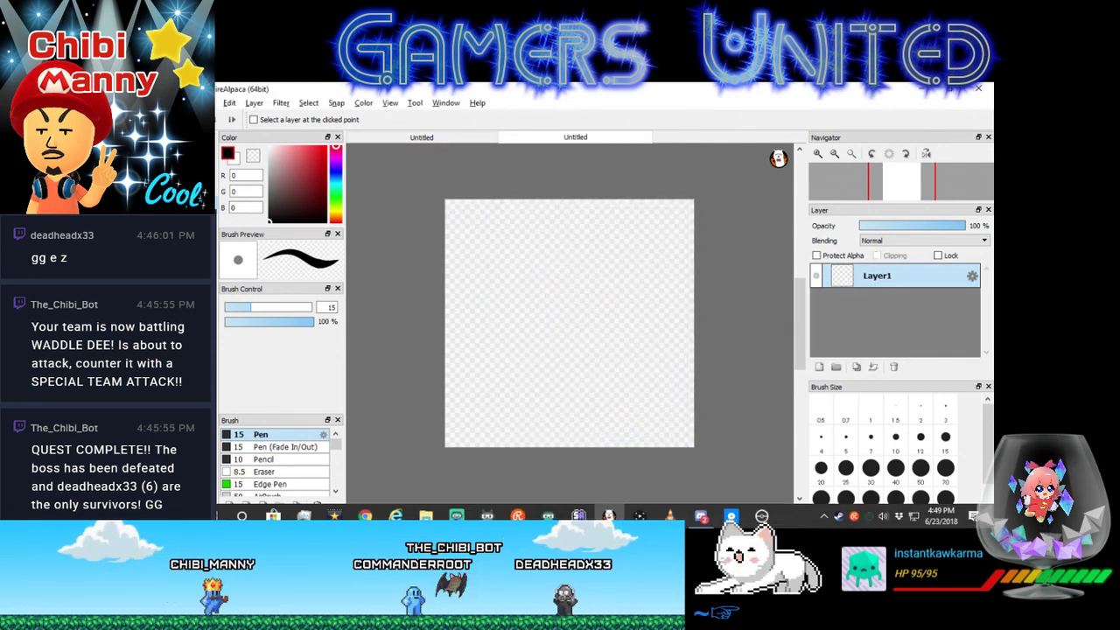
pyautogui.moveTo(609, 516)
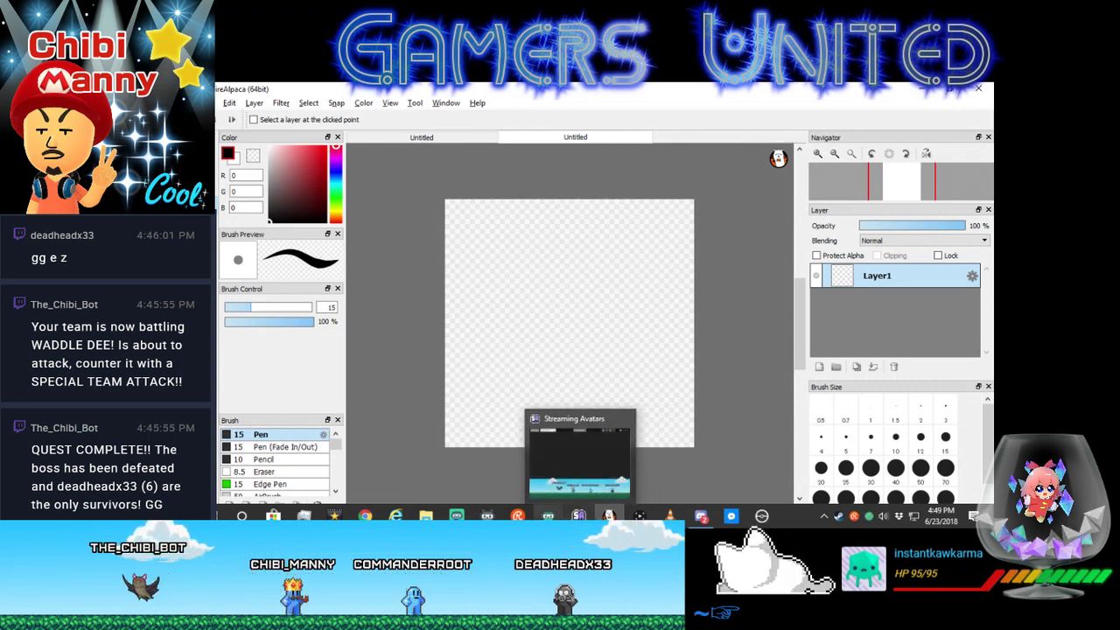
# - Add all ten sprite images from the Chibi Blob folder to the new 400 × 400 canvas as layers
pyautogui.click(457, 460)
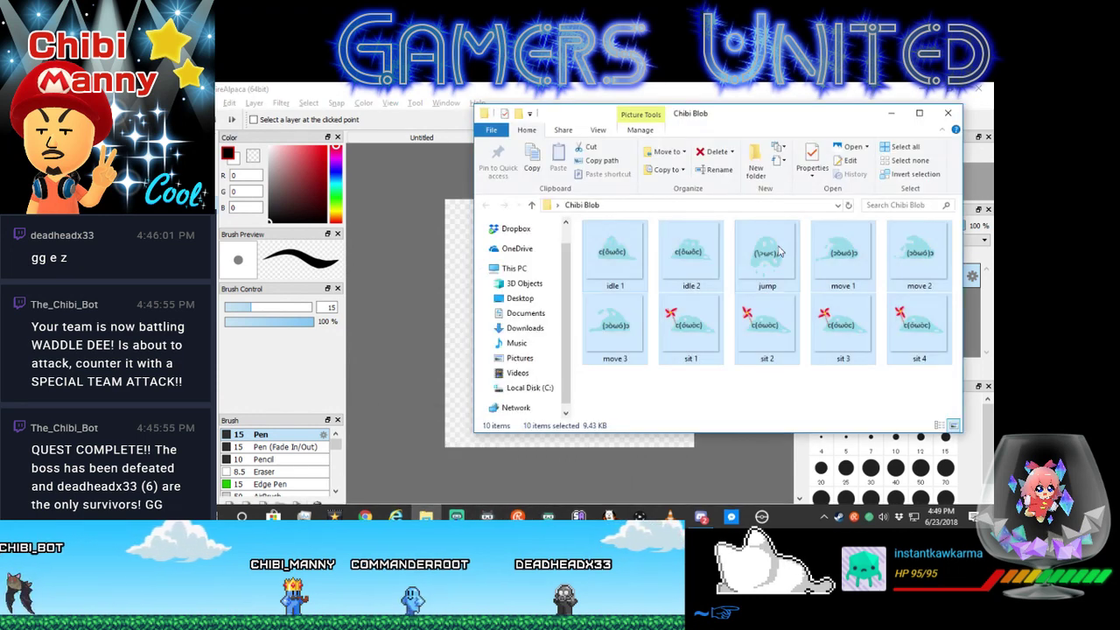
pyautogui.moveTo(691, 254); pyautogui.dragTo(973, 356)
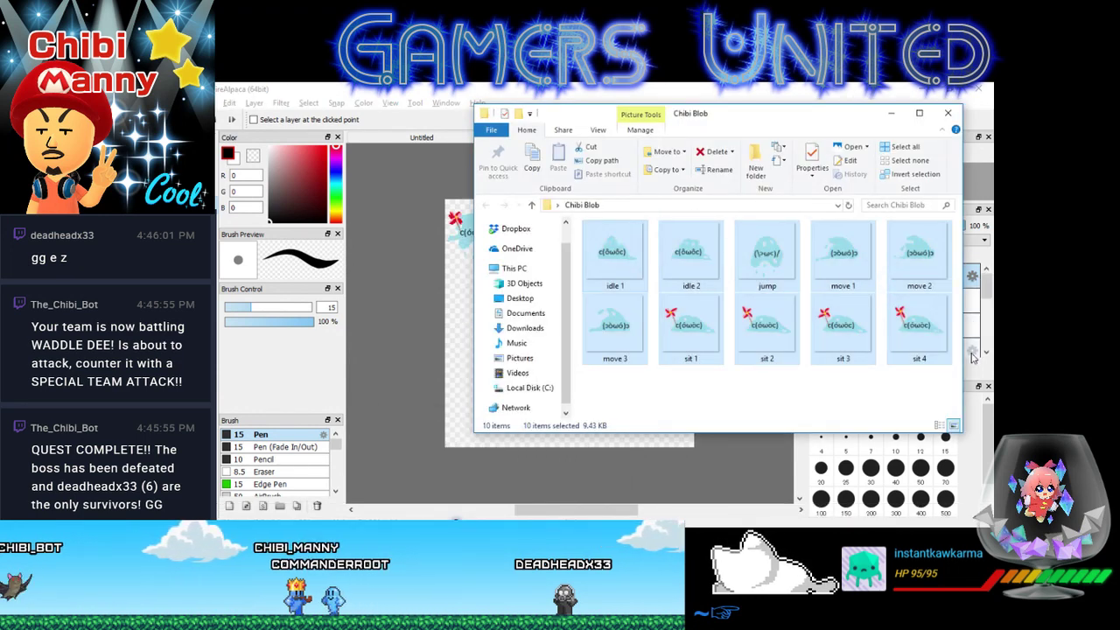
pyautogui.click(608, 496)
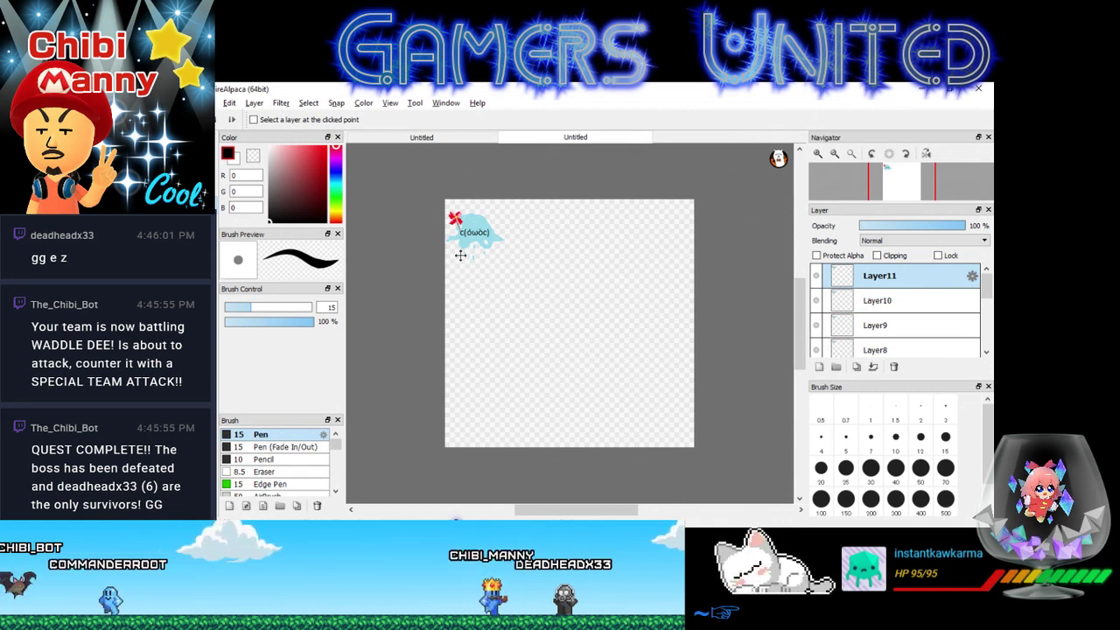
pyautogui.scroll(-5, 963, 315)
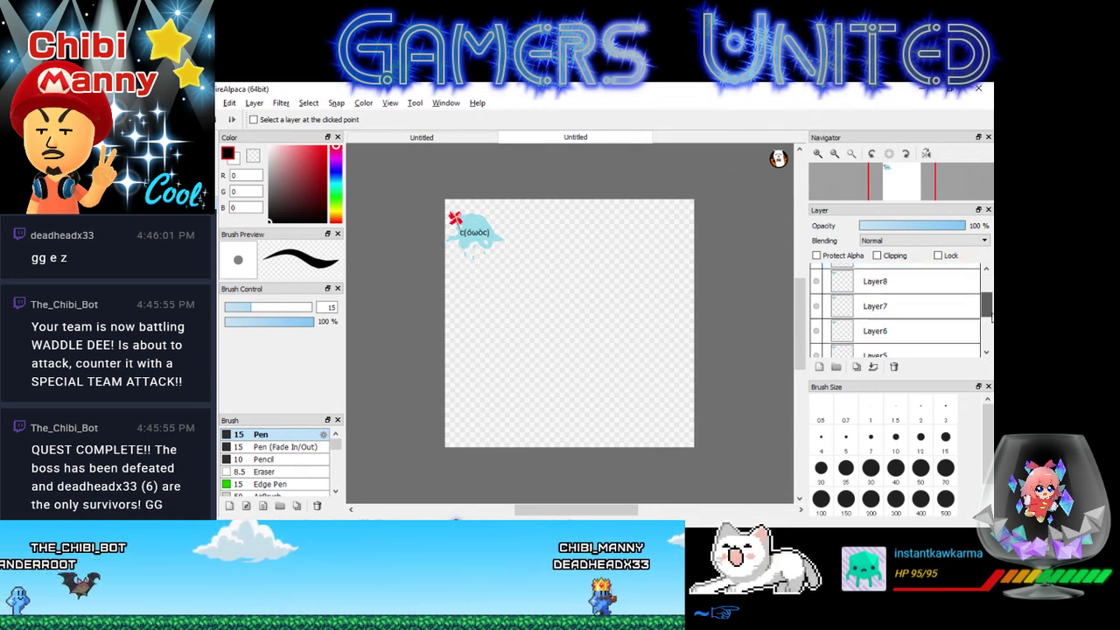
pyautogui.scroll(5, 901, 311)
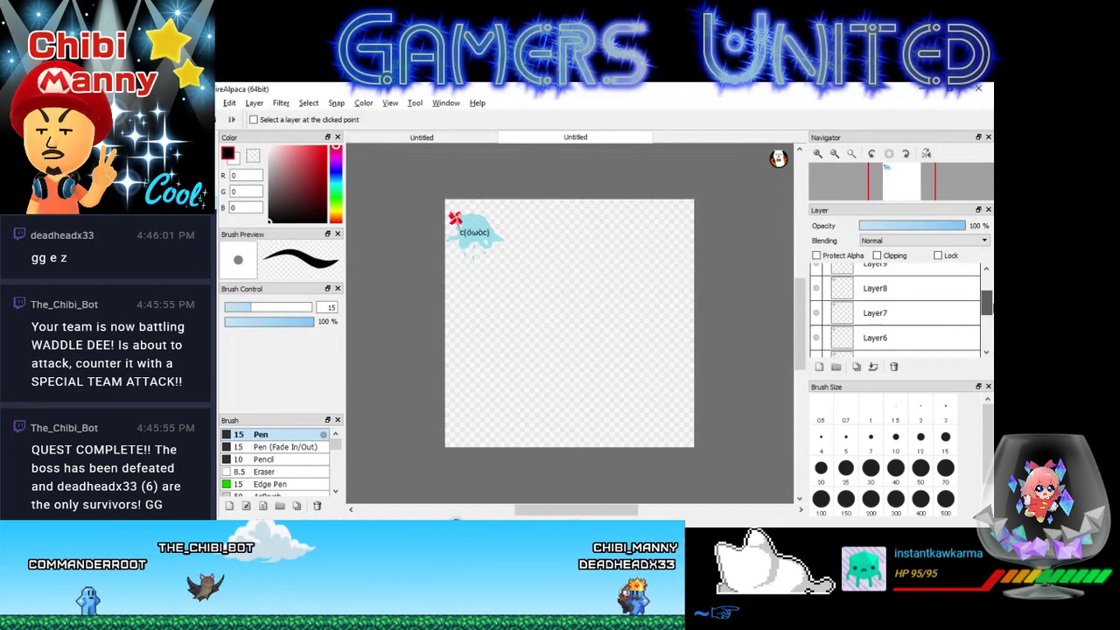
# - Undo the last file deletion in the Chibi Blob folder to restore the lilguy image, and return to FireAlpaca
pyautogui.hotkey('alt', 'Tab')
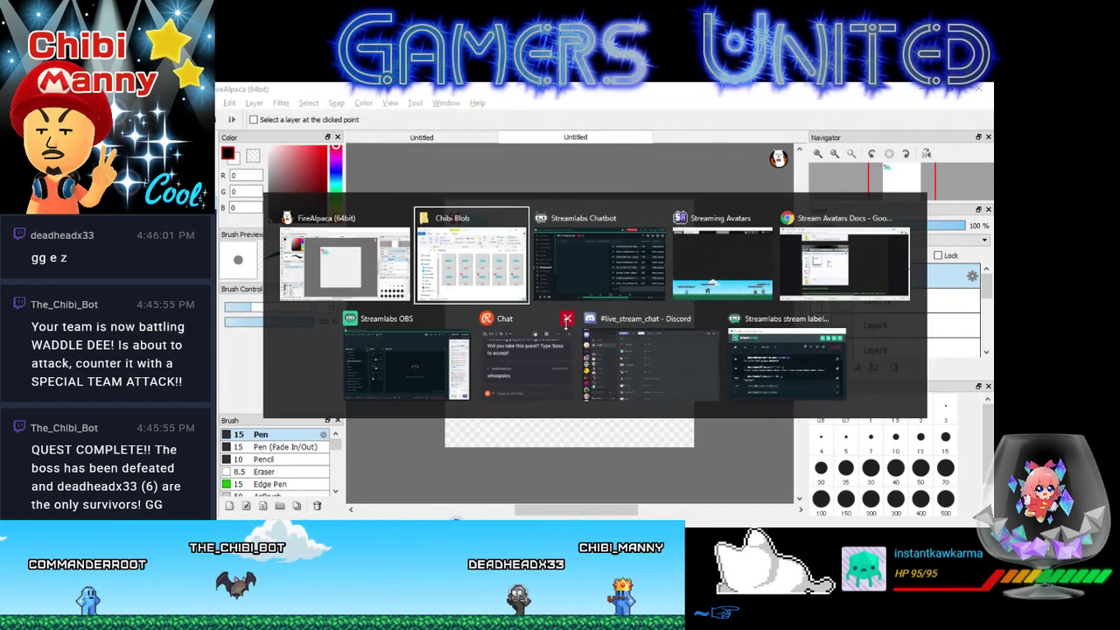
pyautogui.rightClick(711, 378)
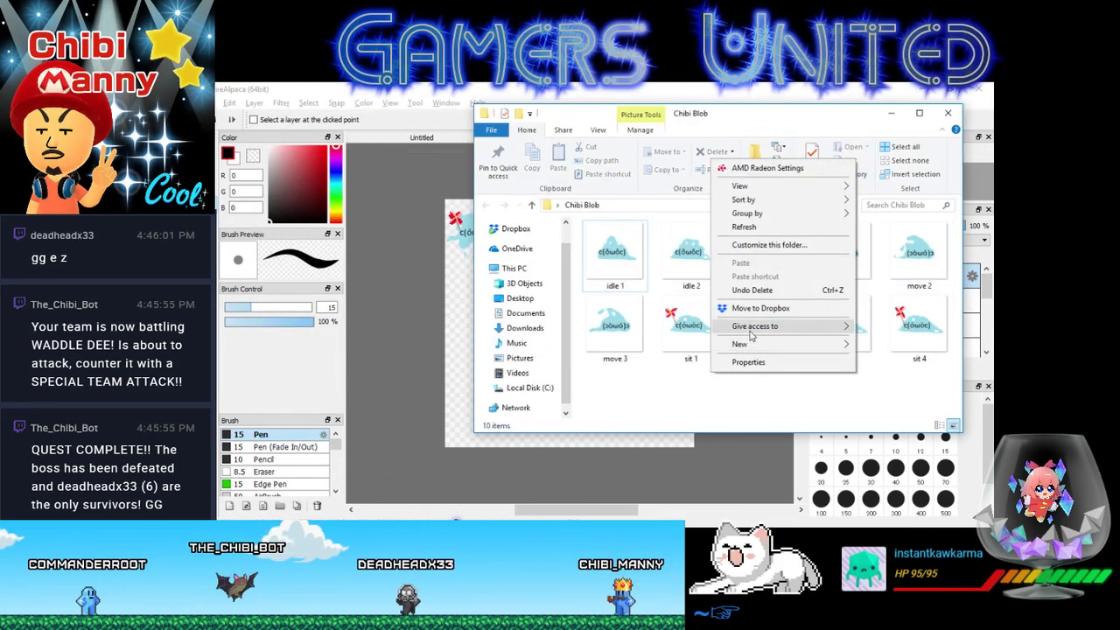
pyautogui.click(752, 290)
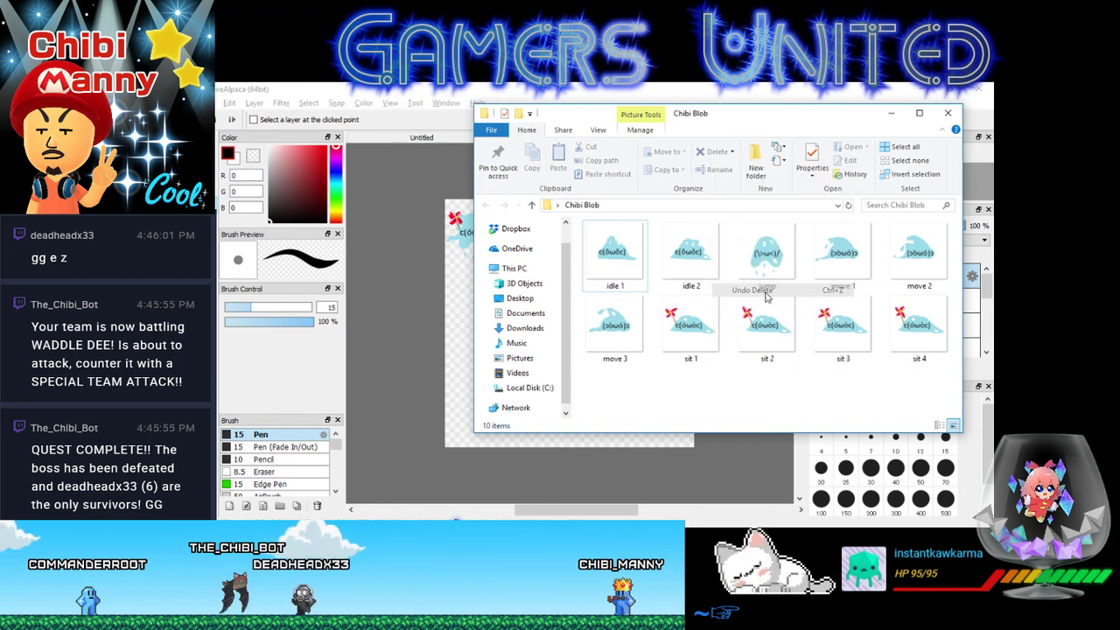
pyautogui.click(636, 407)
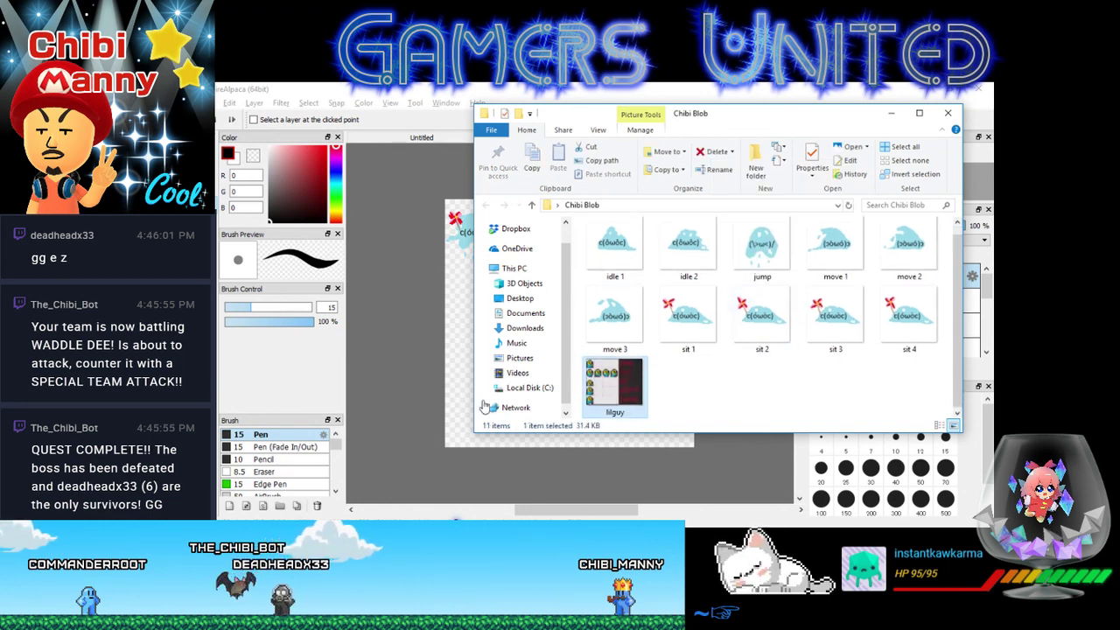
pyautogui.click(336, 383)
# - Check the order of the canvas layers and compare them with the sprite files and lilguy sheet in the Chibi Blob folder
pyautogui.click(935, 329)
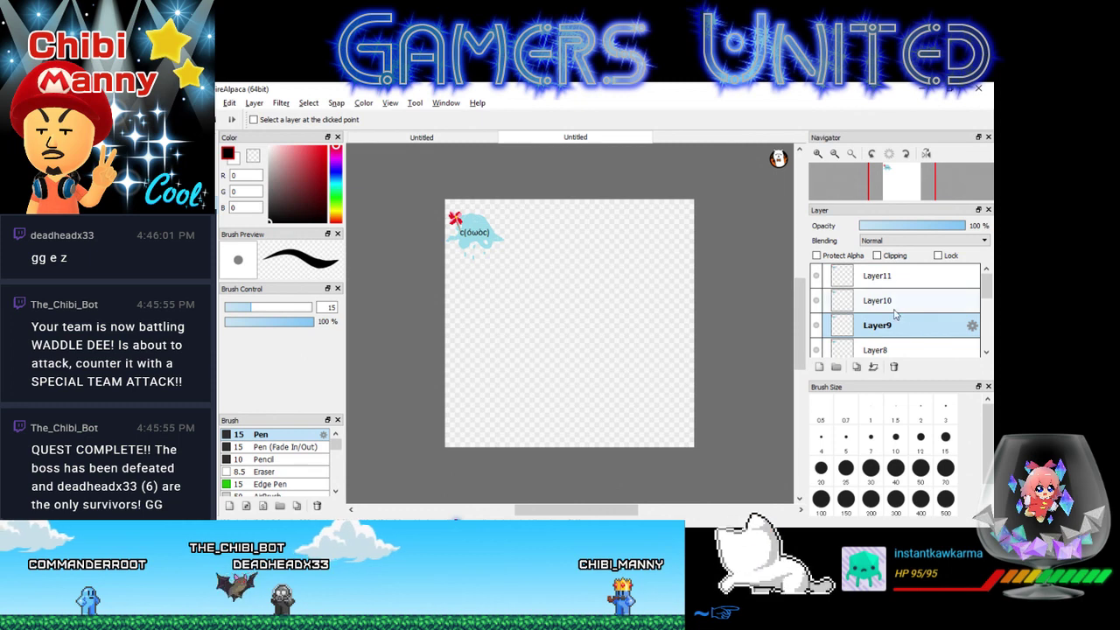
pyautogui.scroll(-4, 895, 315)
pyautogui.click(892, 344)
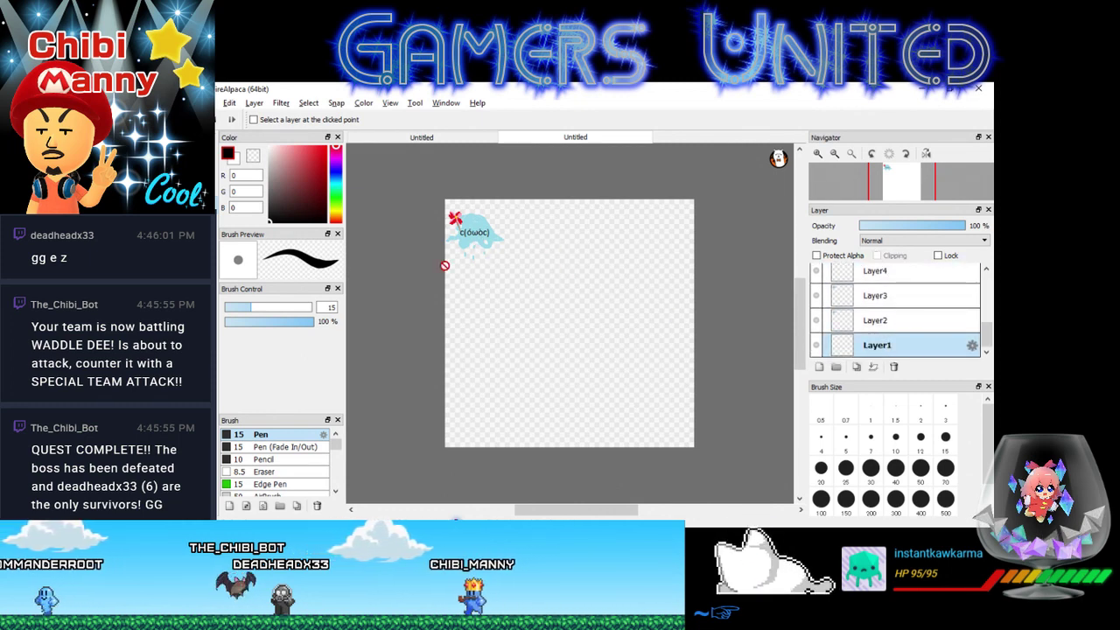
pyautogui.click(875, 320)
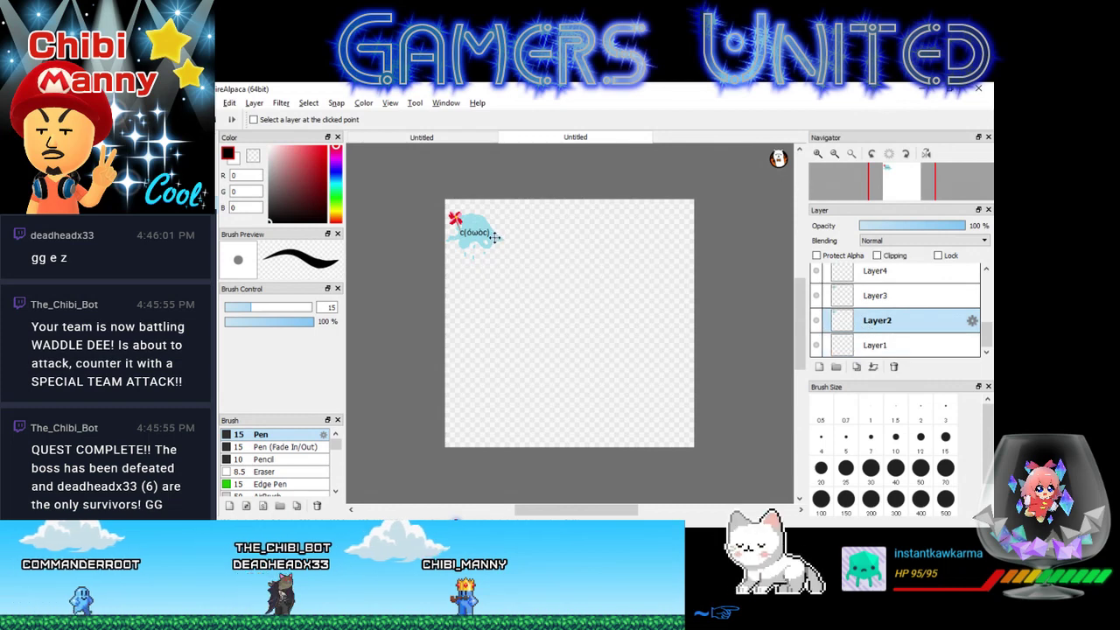
pyautogui.hotkey('ctrl', 'v')
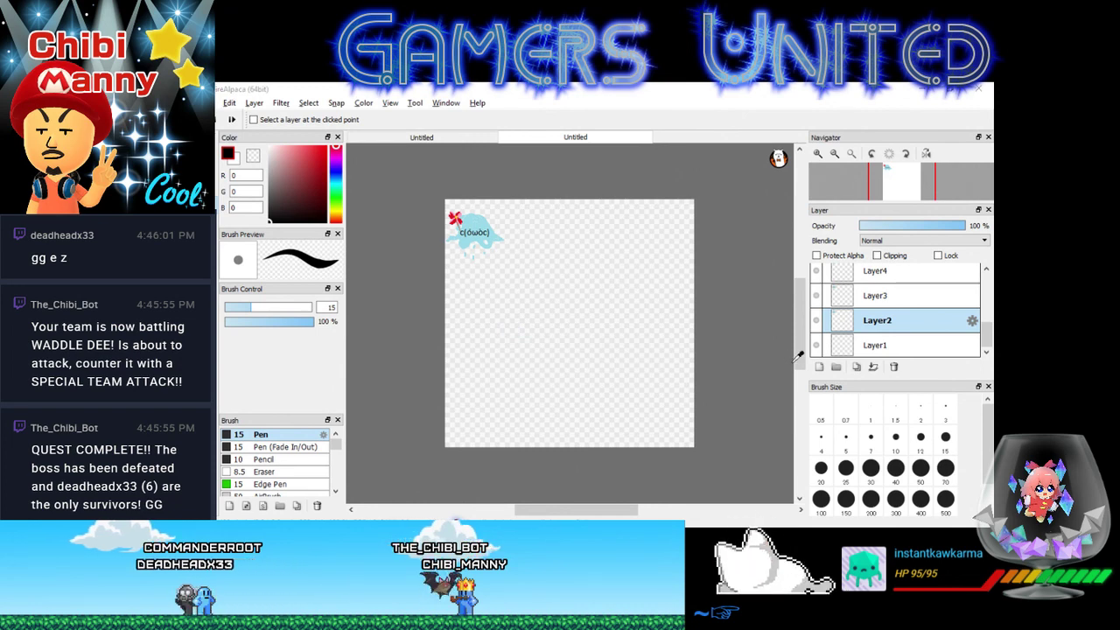
pyautogui.hotkey('alt', 'Tab')
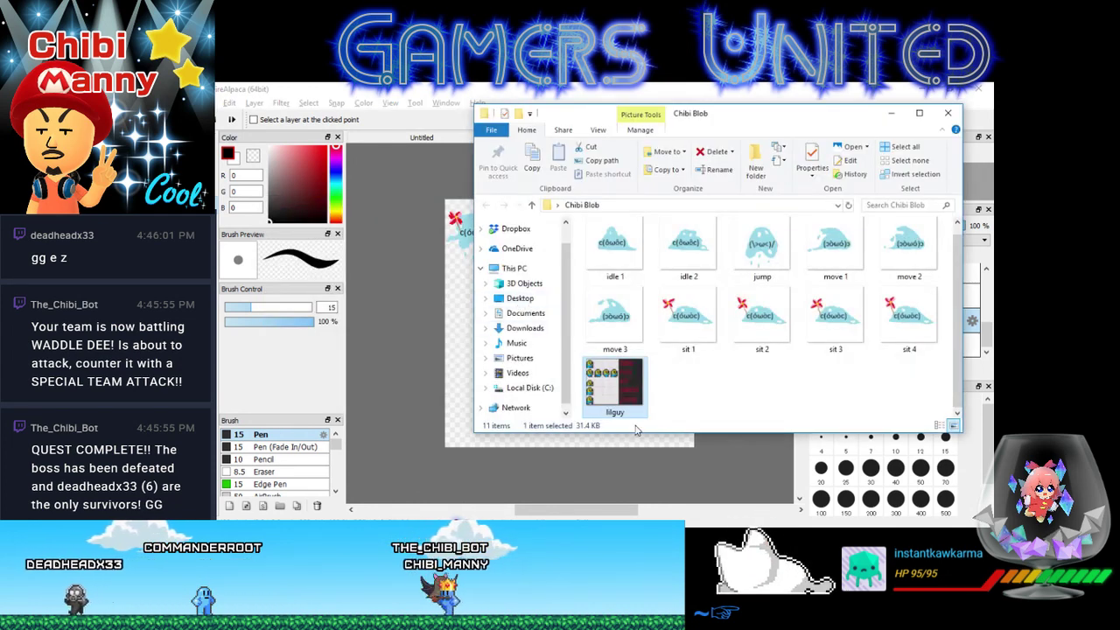
pyautogui.hotkey('alt', 'Tab')
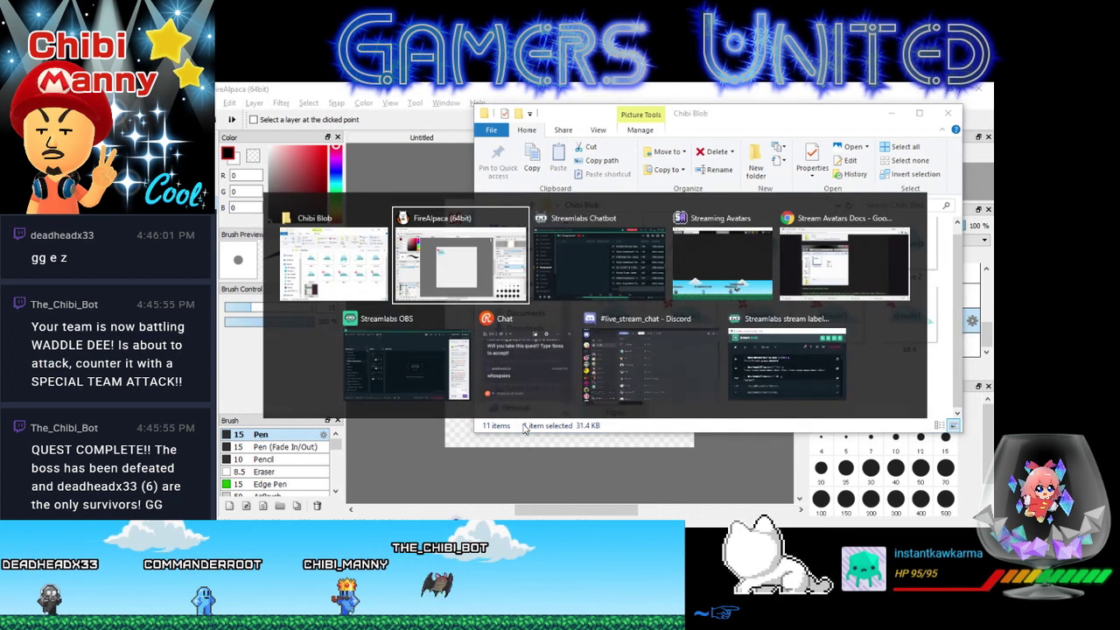
pyautogui.click(340, 258)
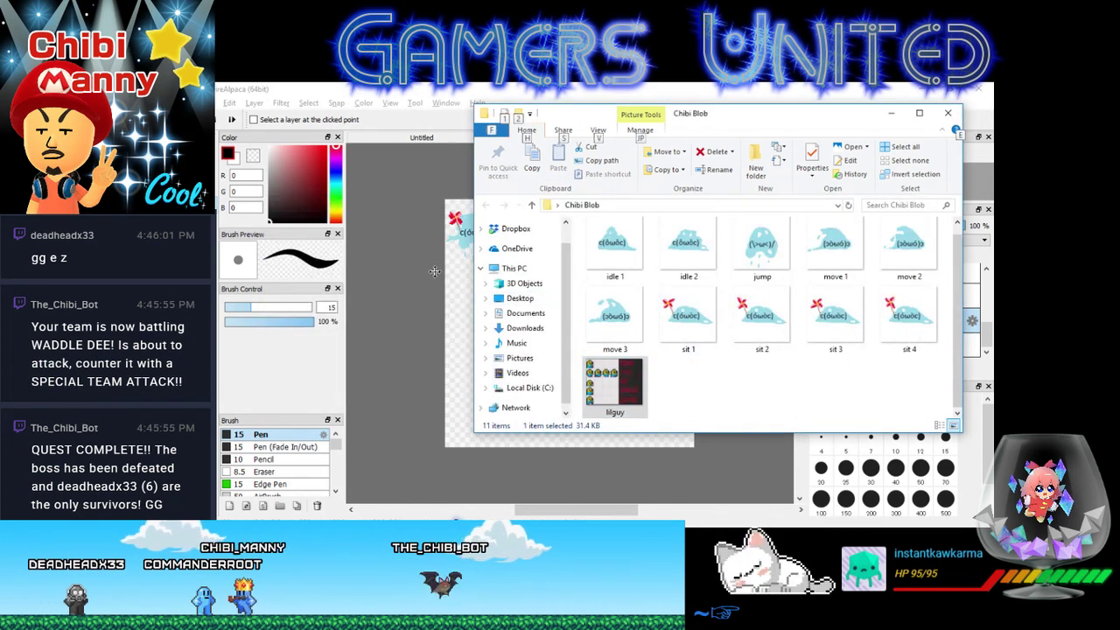
pyautogui.click(396, 278)
# - Move the Layer11 sprite to the canvas's left edge in the third row and place the Layer10 sprite beside it
pyautogui.scroll(3, 906, 306)
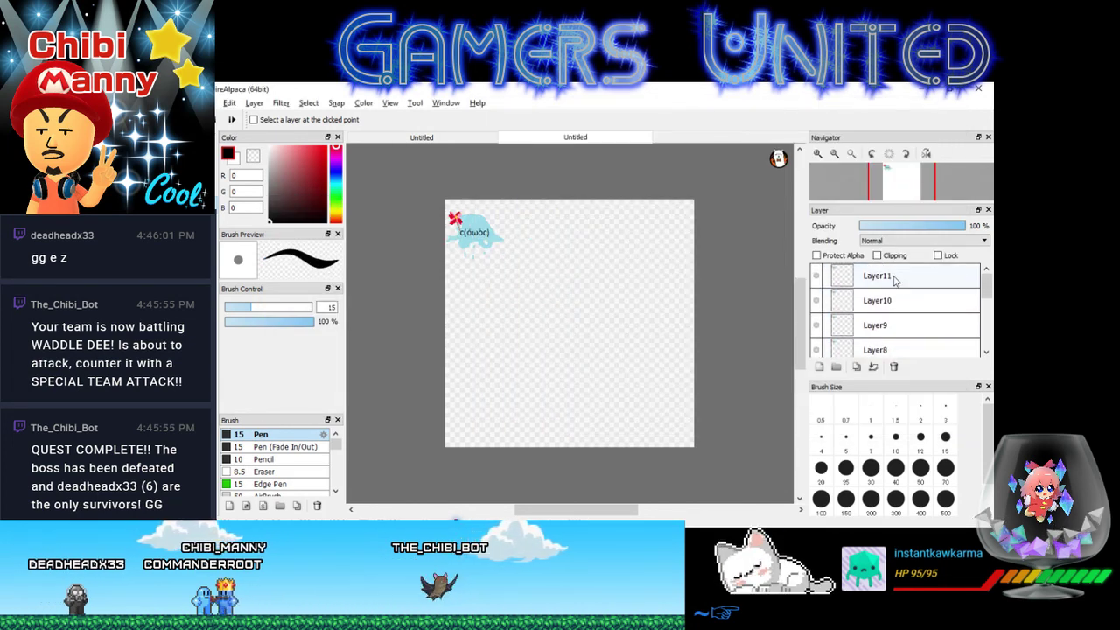
pyautogui.click(895, 280)
pyautogui.hotkey('ctrl', 'v')
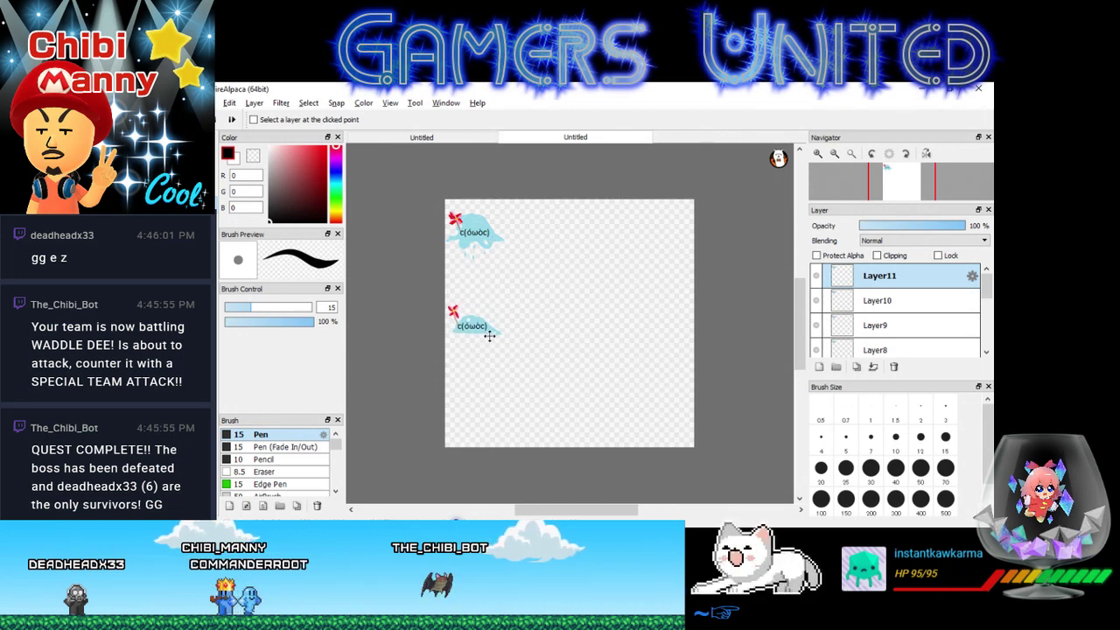
pyautogui.moveTo(489, 336); pyautogui.dragTo(486, 385)
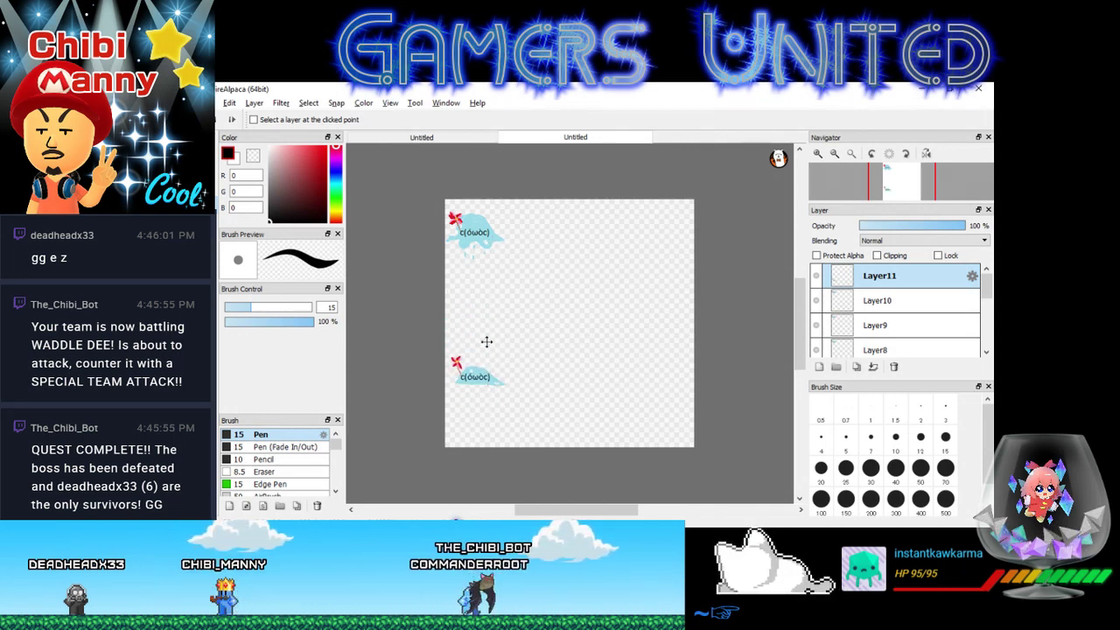
pyautogui.click(893, 303)
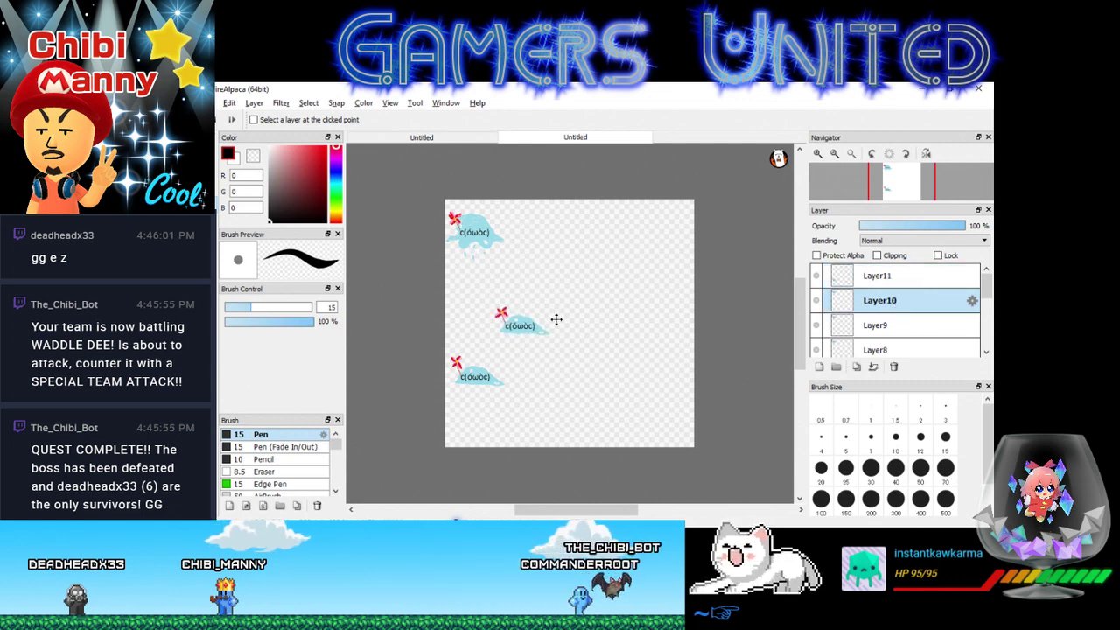
pyautogui.moveTo(557, 320); pyautogui.dragTo(576, 375)
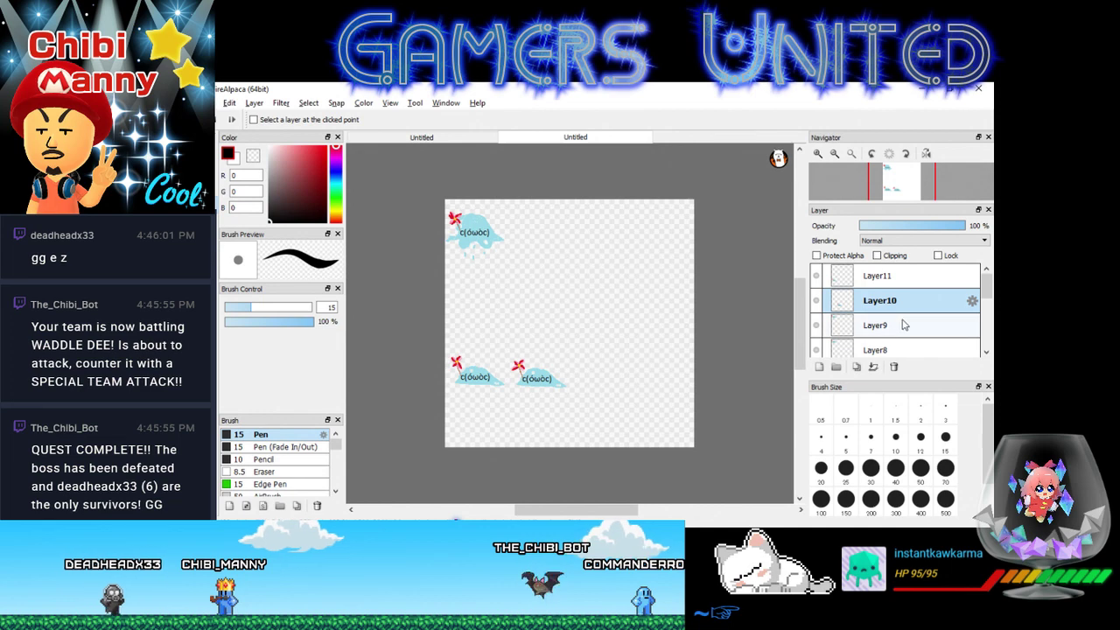
pyautogui.moveTo(548, 390); pyautogui.dragTo(546, 387)
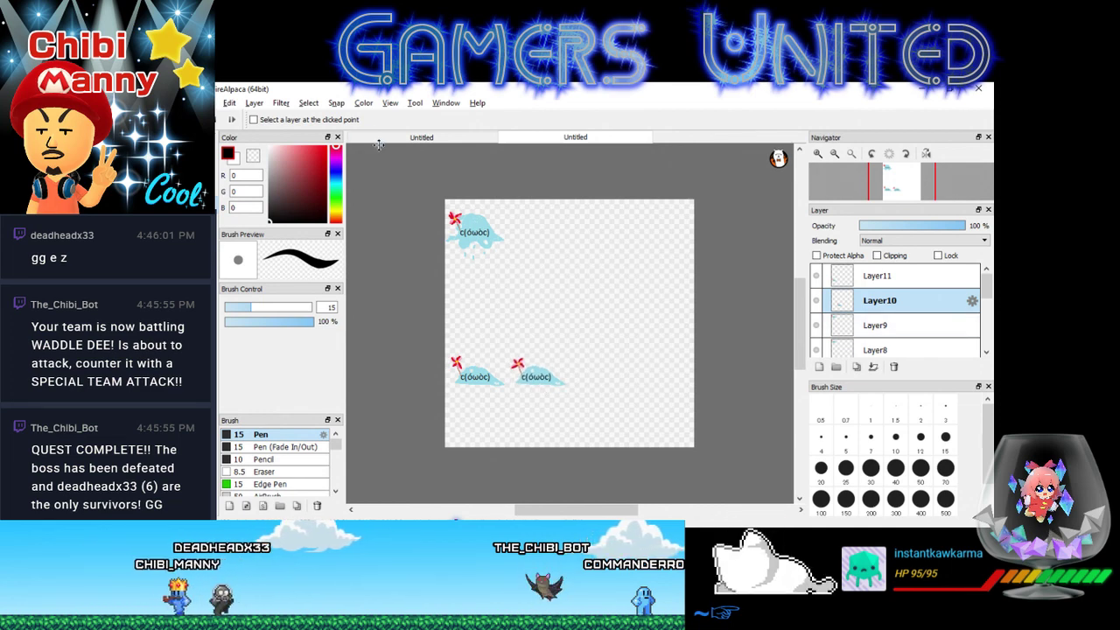
# - Turn on grid snapping and nudge the Layer10 sprite slightly within the third row
pyautogui.scroll(-2, 385, 175)
pyautogui.scroll(4, 420, 233)
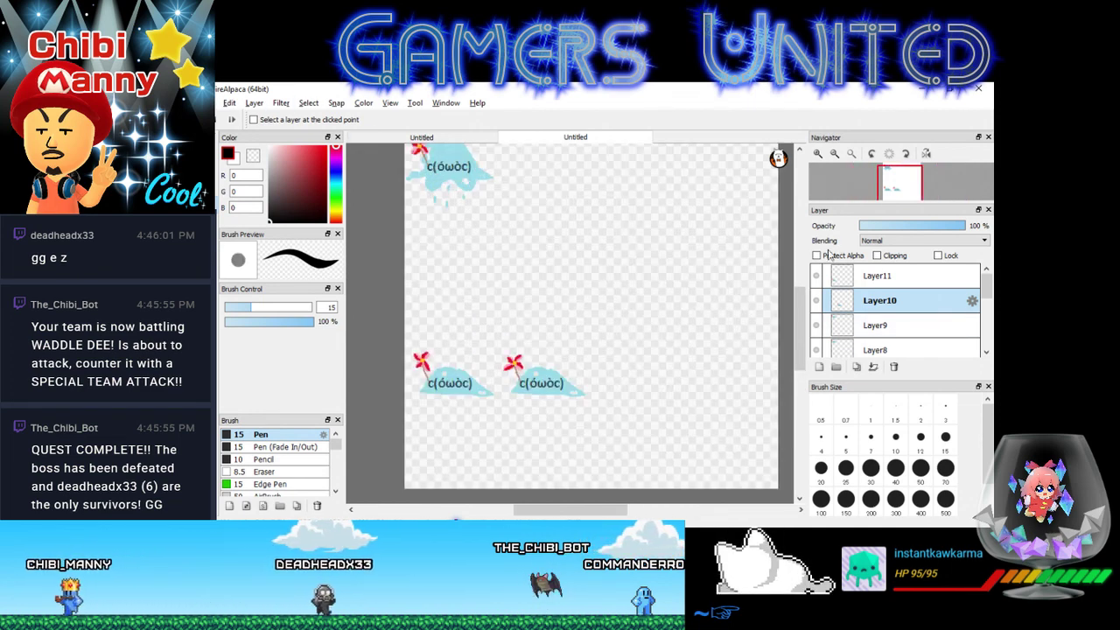
pyautogui.scroll(-1, 801, 325)
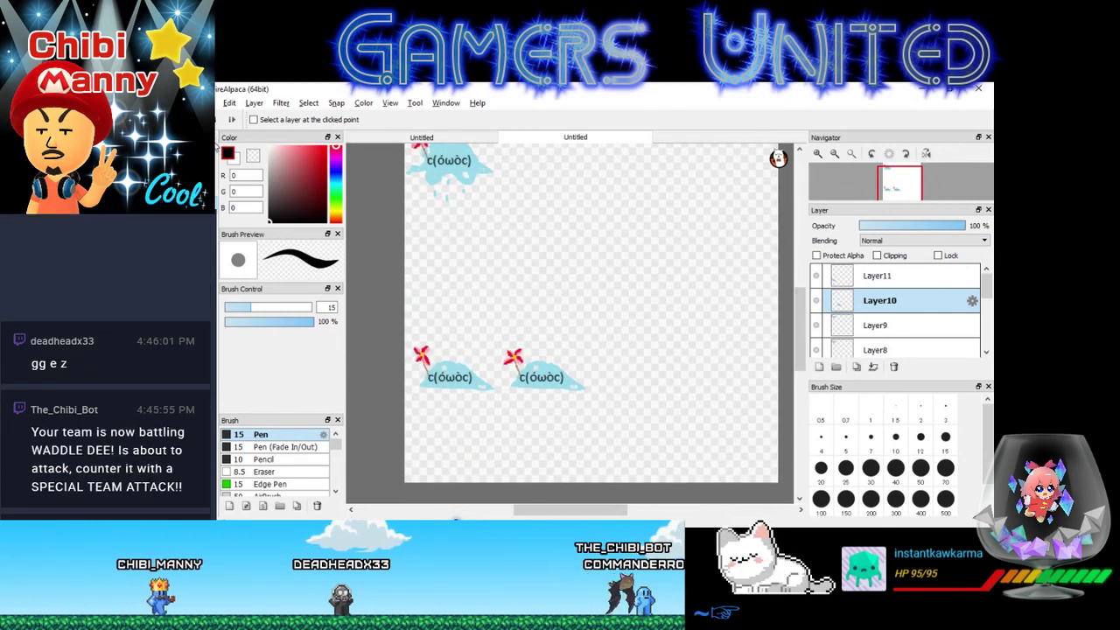
pyautogui.press('b')
pyautogui.click(291, 123)
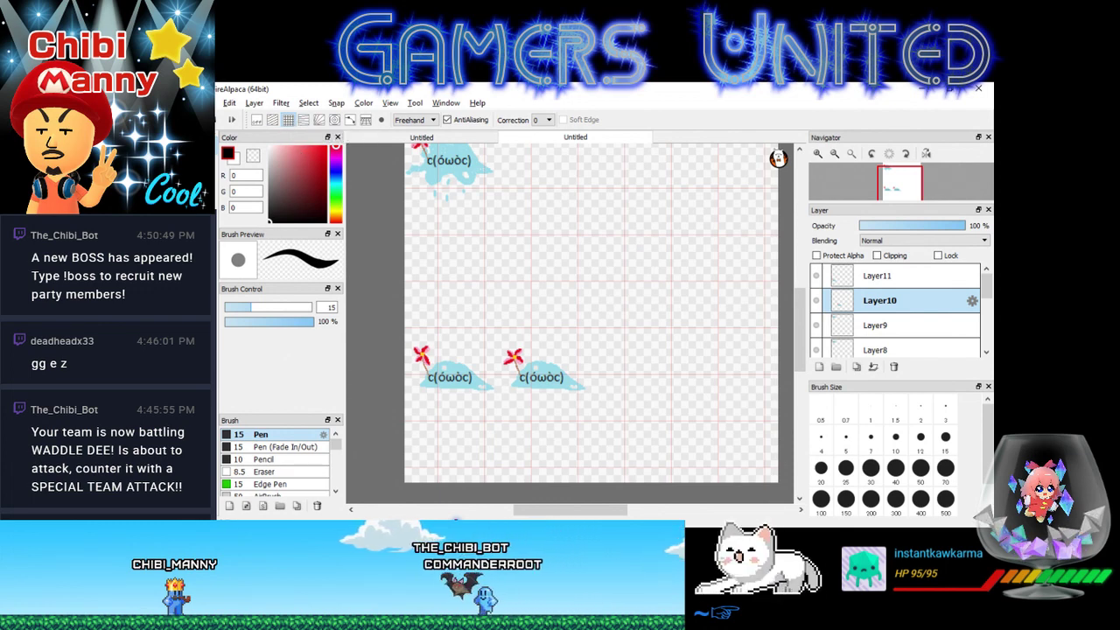
pyautogui.press('v')
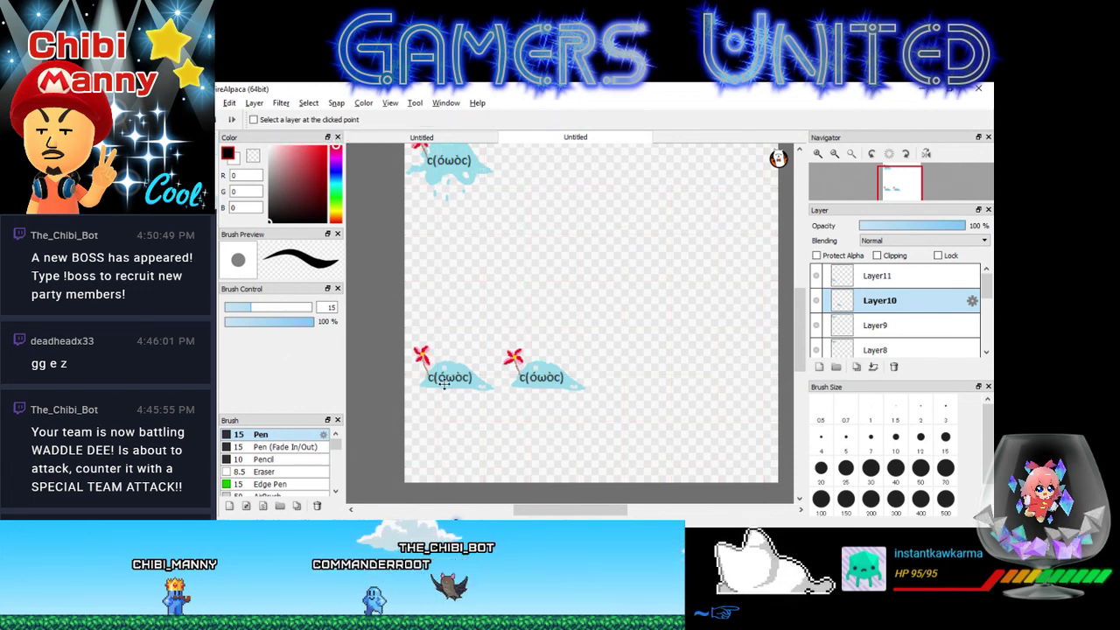
pyautogui.moveTo(444, 385)
pyautogui.mouseDown()
pyautogui.moveTo(416, 365)
pyautogui.moveTo(446, 386)
pyautogui.mouseUp()
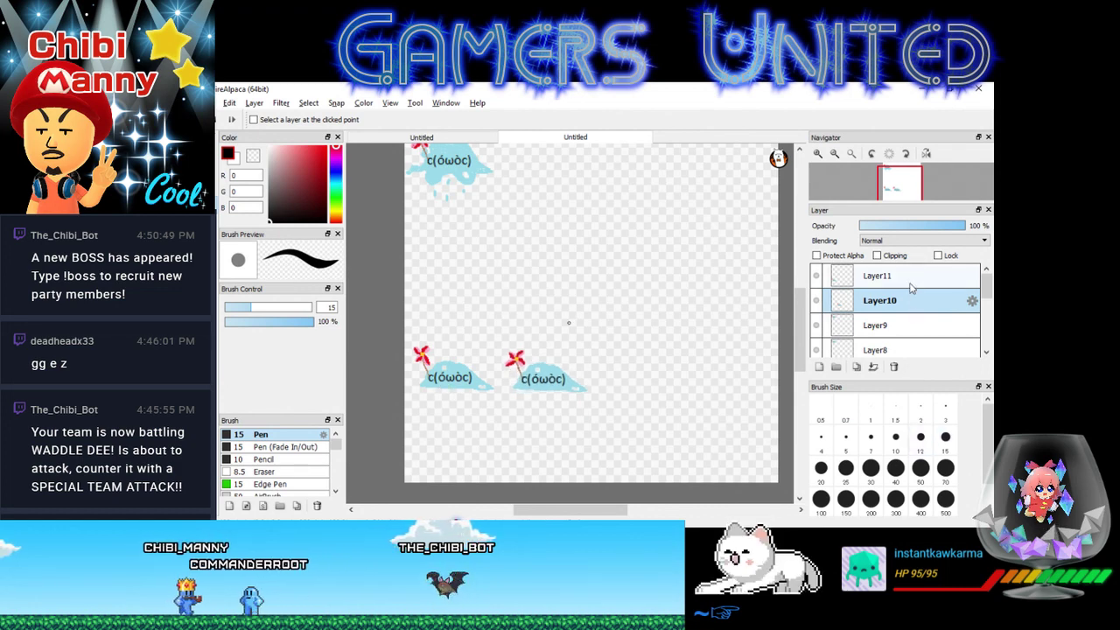
# - Move the Layer9 and Layer8 sprites out of the stack into the third and fourth places of the pinwheel row
pyautogui.click(908, 324)
pyautogui.moveTo(461, 173); pyautogui.dragTo(645, 392)
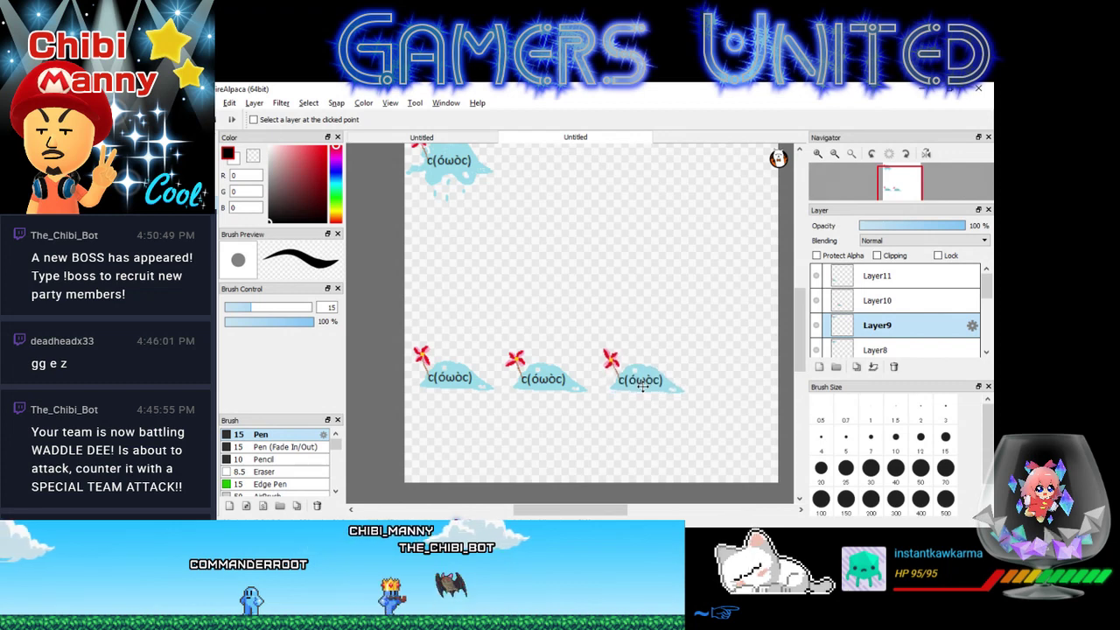
pyautogui.click(877, 351)
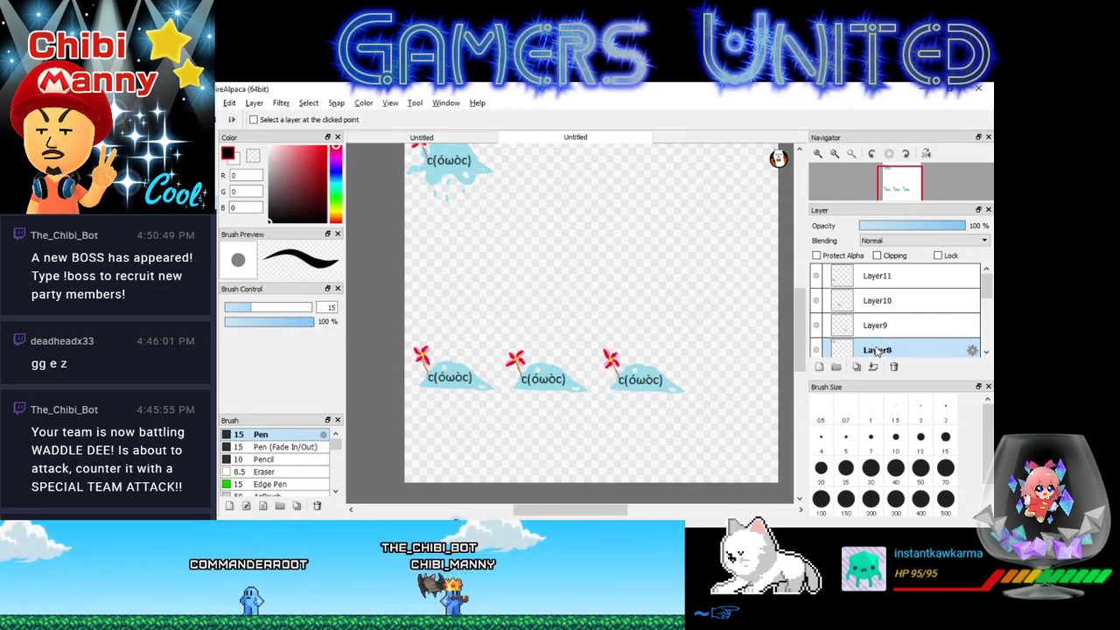
pyautogui.moveTo(454, 171); pyautogui.dragTo(736, 391)
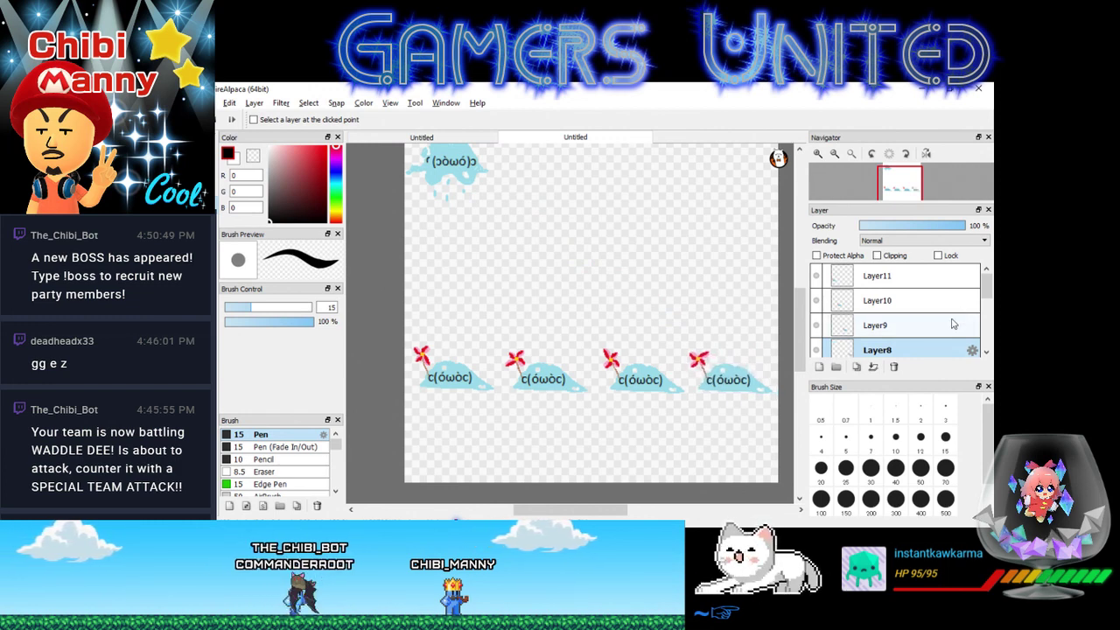
# - Move the Layer7 wave-shaped sprite out of the stack, down to the start of the row just below it
pyautogui.scroll(-1, 989, 296)
pyautogui.click(877, 320)
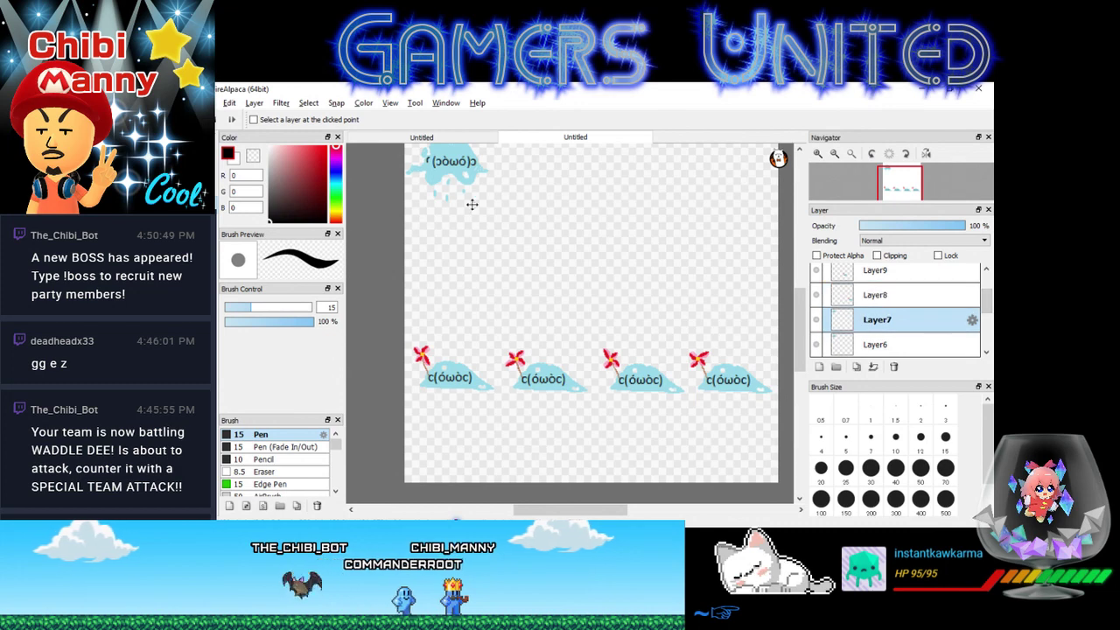
pyautogui.moveTo(452, 184); pyautogui.dragTo(483, 262)
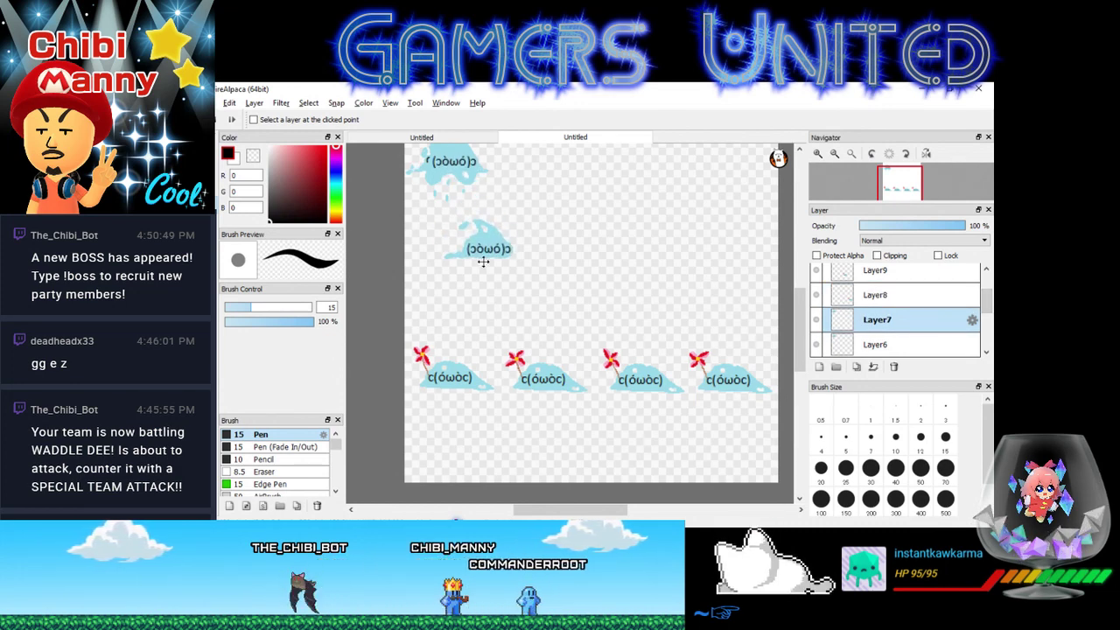
pyautogui.keyDown('alt'); pyautogui.click(481, 253); pyautogui.keyUp('alt')
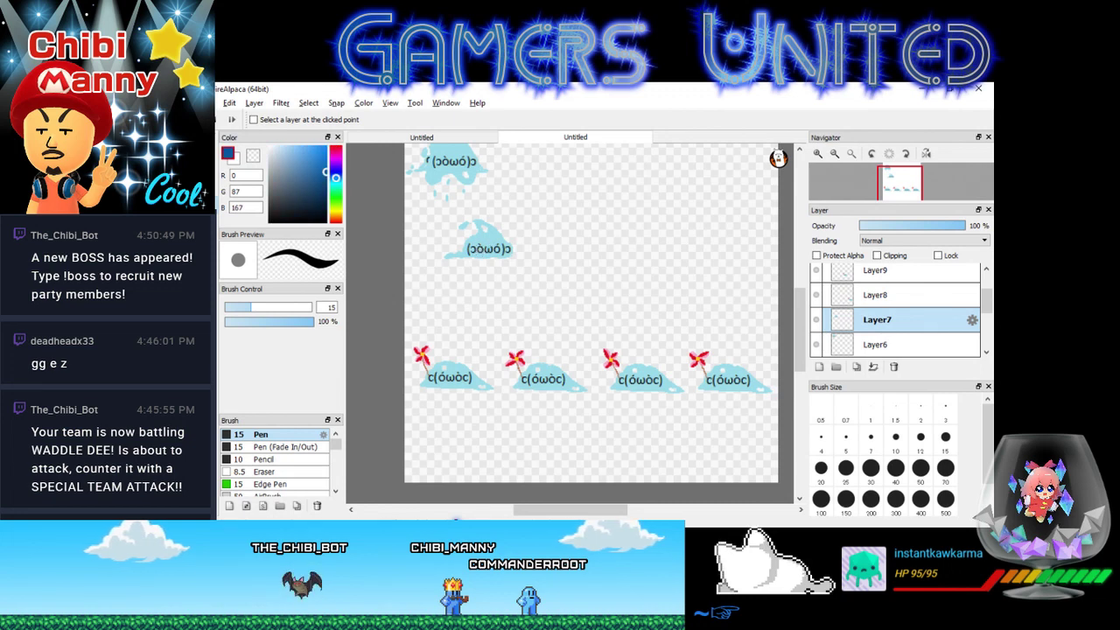
pyautogui.rightClick(878, 317)
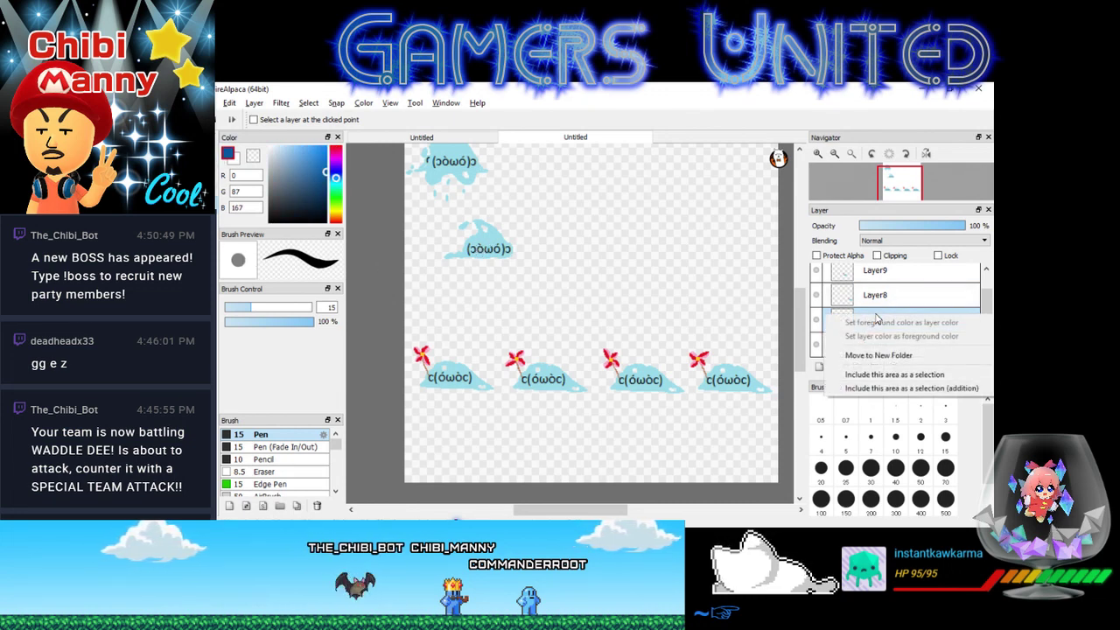
pyautogui.click(595, 205)
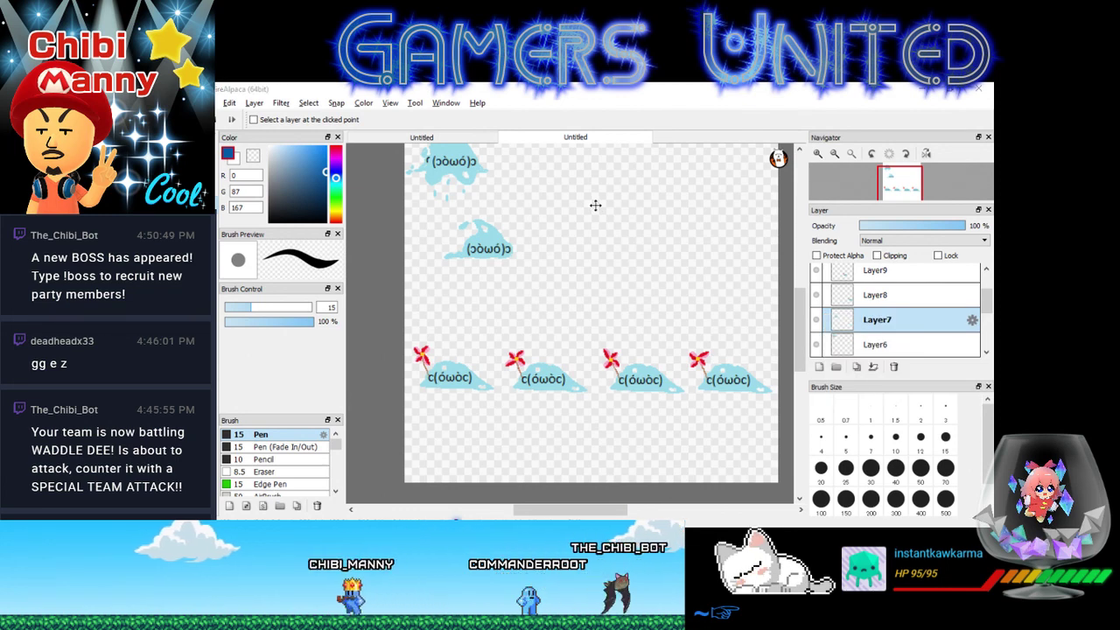
# - Check the sprite order in the Chibi Blob folder, then move the Layer7 wave sprite up and left to the canvas's left edge below the stack
pyautogui.hotkey('alt', 'Tab')
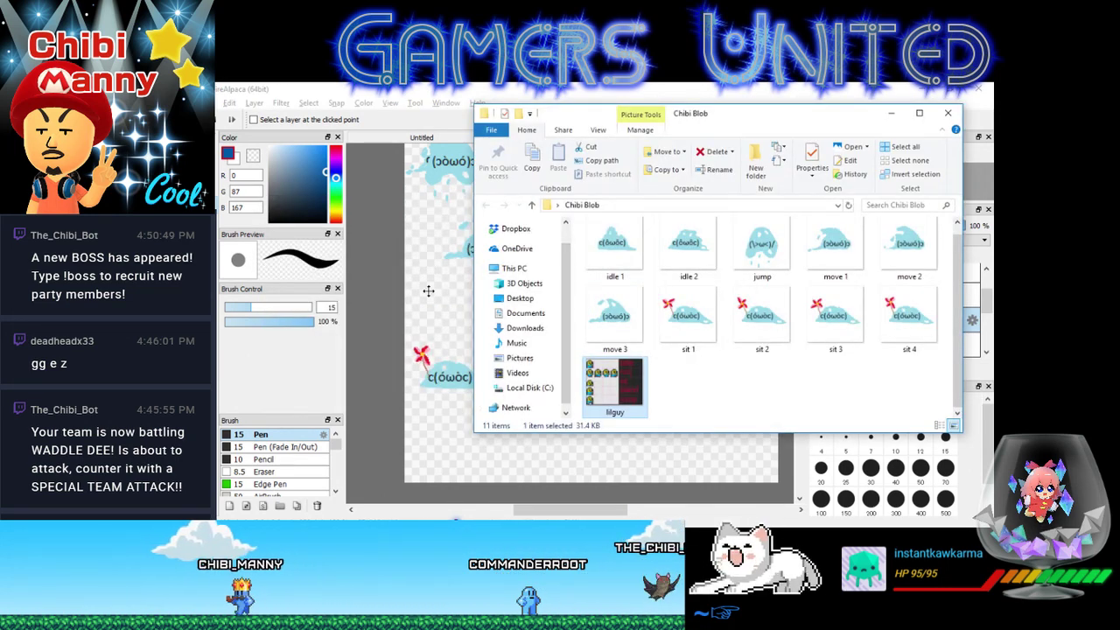
pyautogui.click(419, 281)
pyautogui.hotkey('alt', 'Tab')
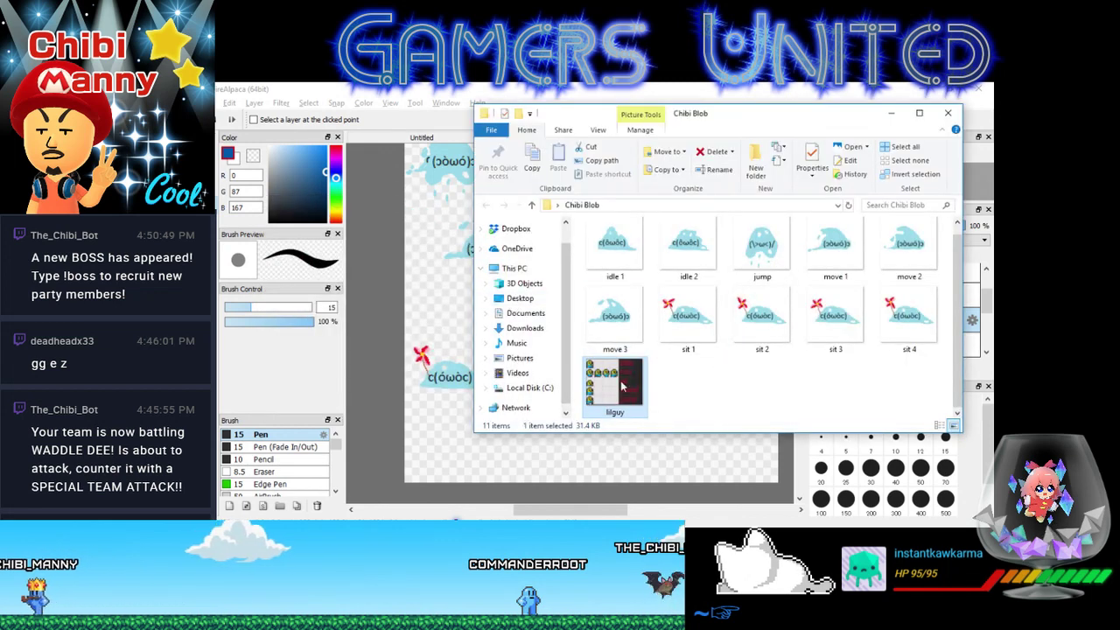
pyautogui.click(426, 244)
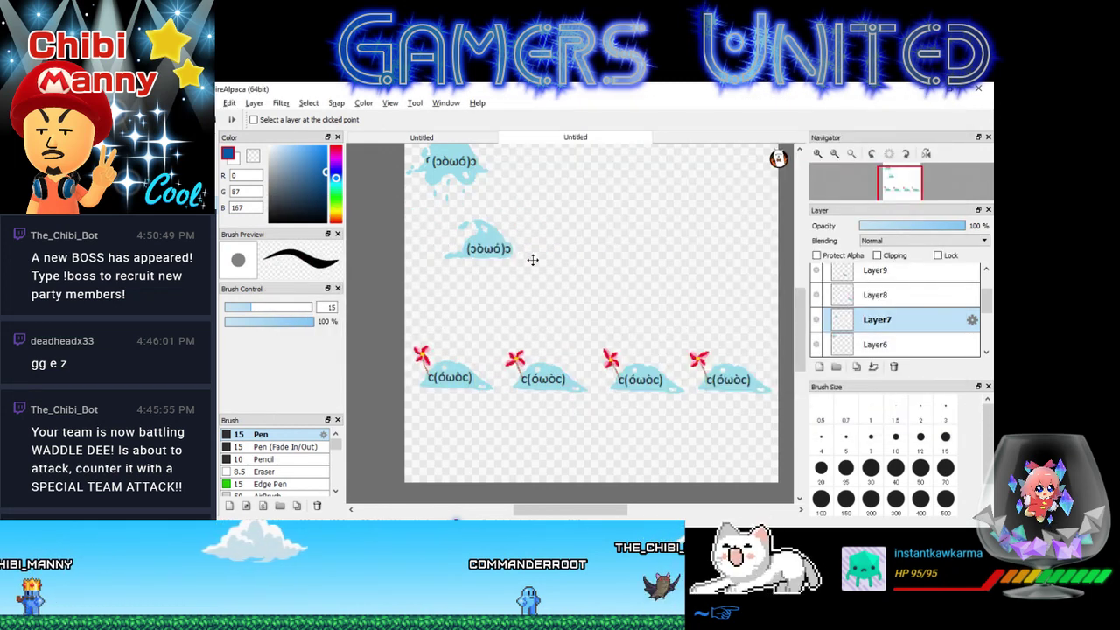
pyautogui.moveTo(487, 251); pyautogui.dragTo(454, 239)
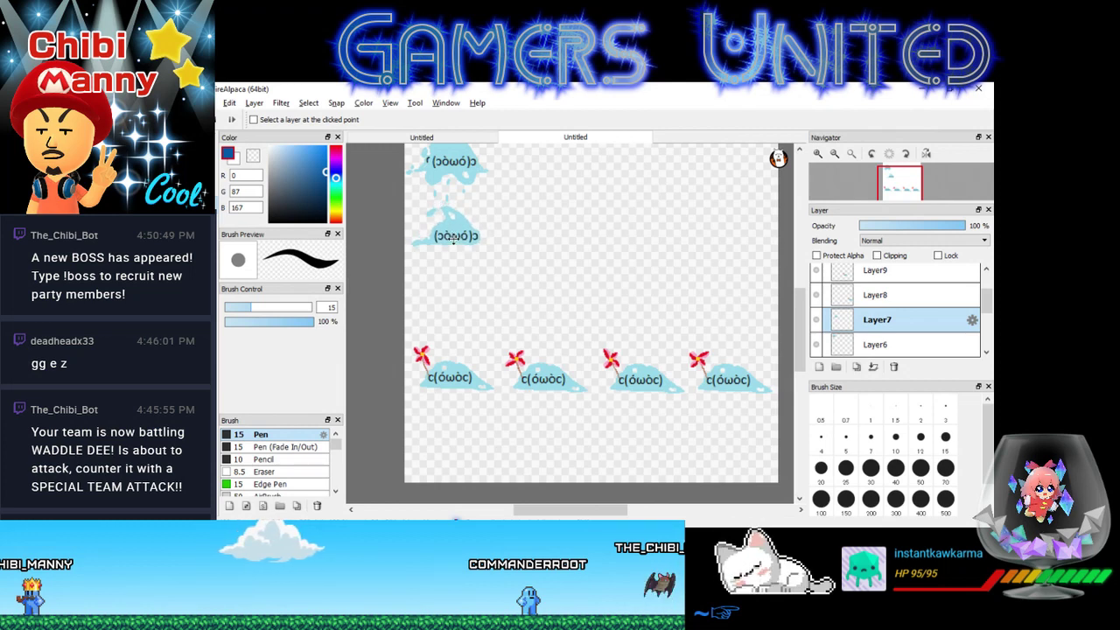
# - Move the Layer6 and Layer5 wave sprites out of the stack into the second and third places of the wave row
pyautogui.click(875, 343)
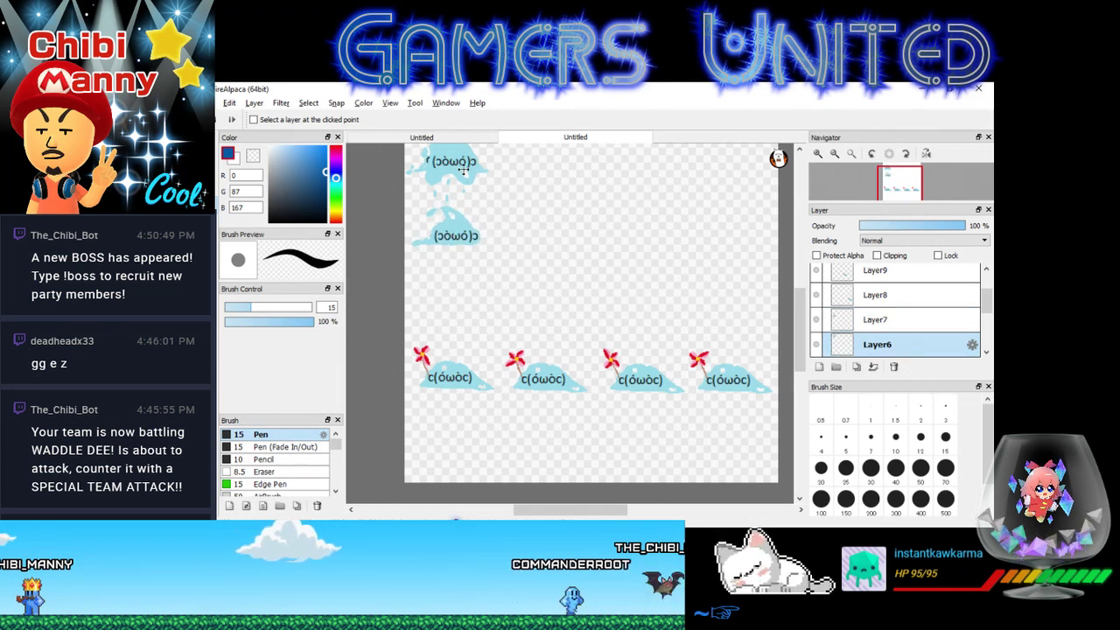
pyautogui.hotkey('ctrl', 'v')
pyautogui.moveTo(505, 197); pyautogui.dragTo(548, 245)
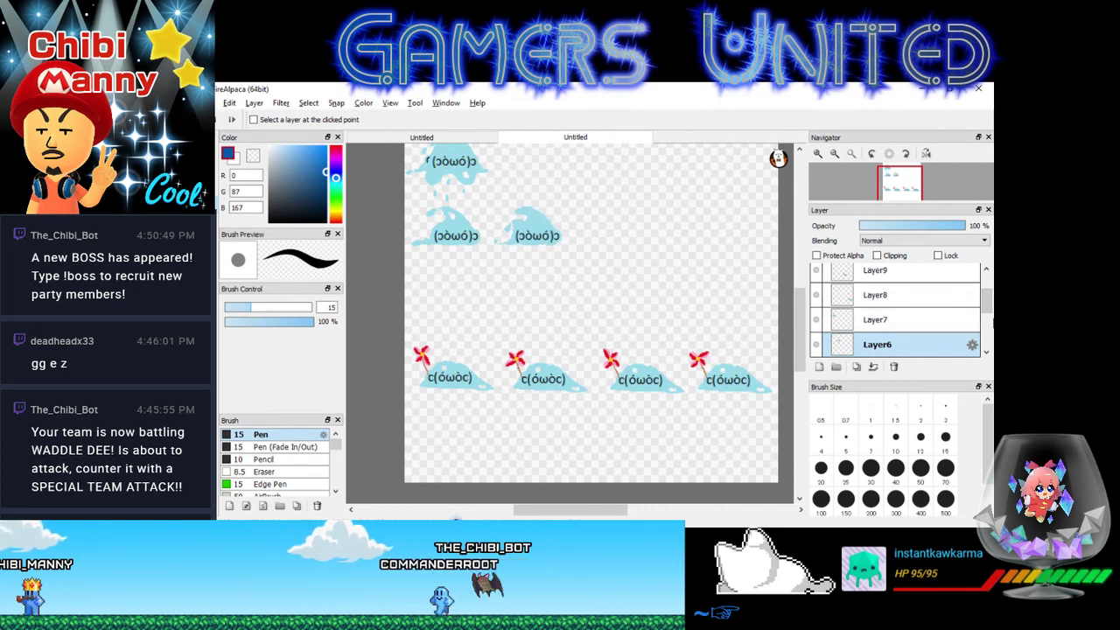
pyautogui.scroll(-2, 962, 307)
pyautogui.click(875, 328)
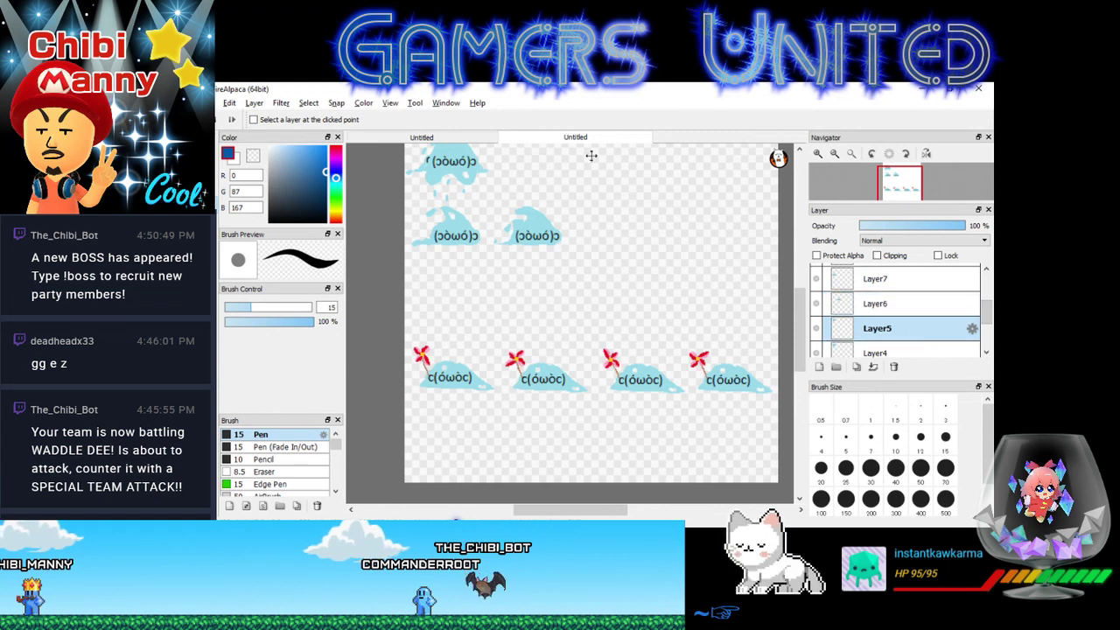
pyautogui.moveTo(471, 156); pyautogui.dragTo(655, 231)
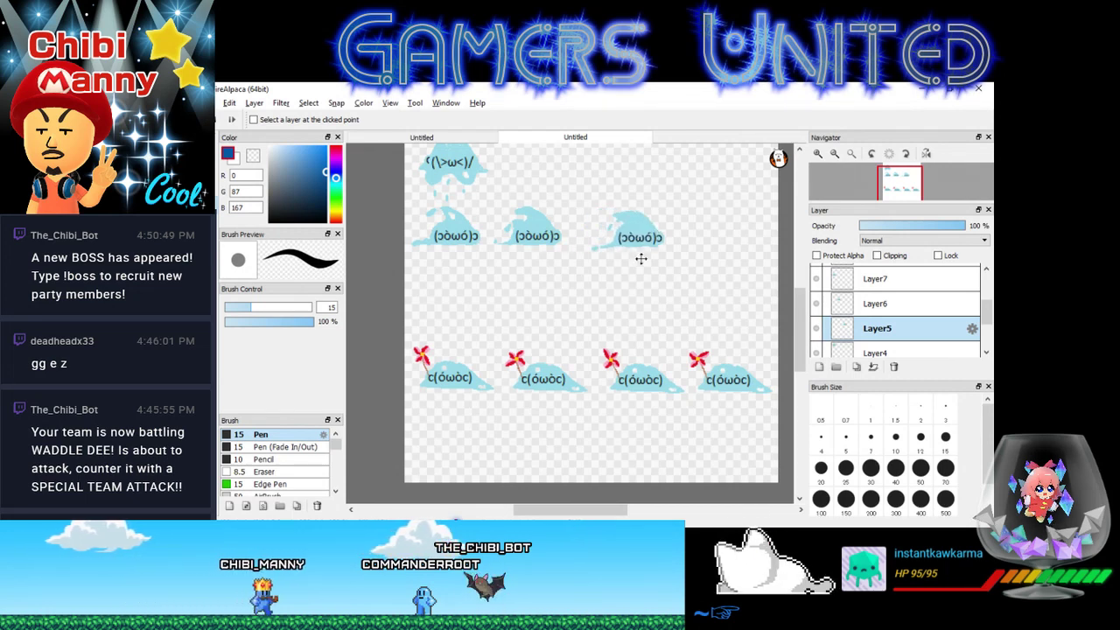
# - Nudge the Layer7, Layer6 and Layer5 sprites slightly to even out their spacing and alignment in the wave row
pyautogui.click(937, 311)
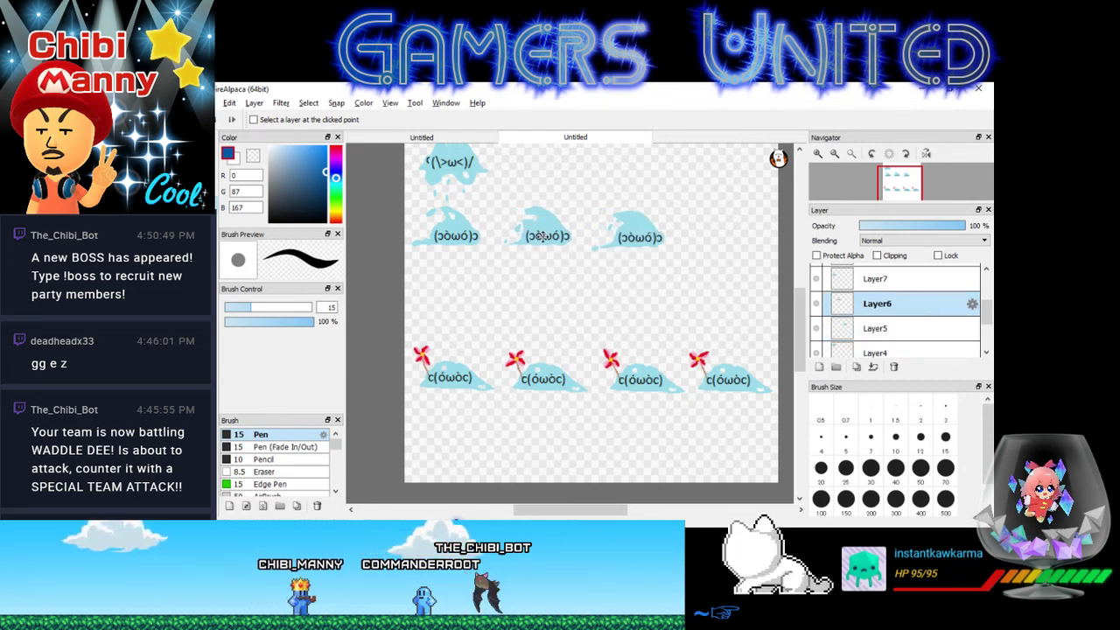
pyautogui.click(922, 277)
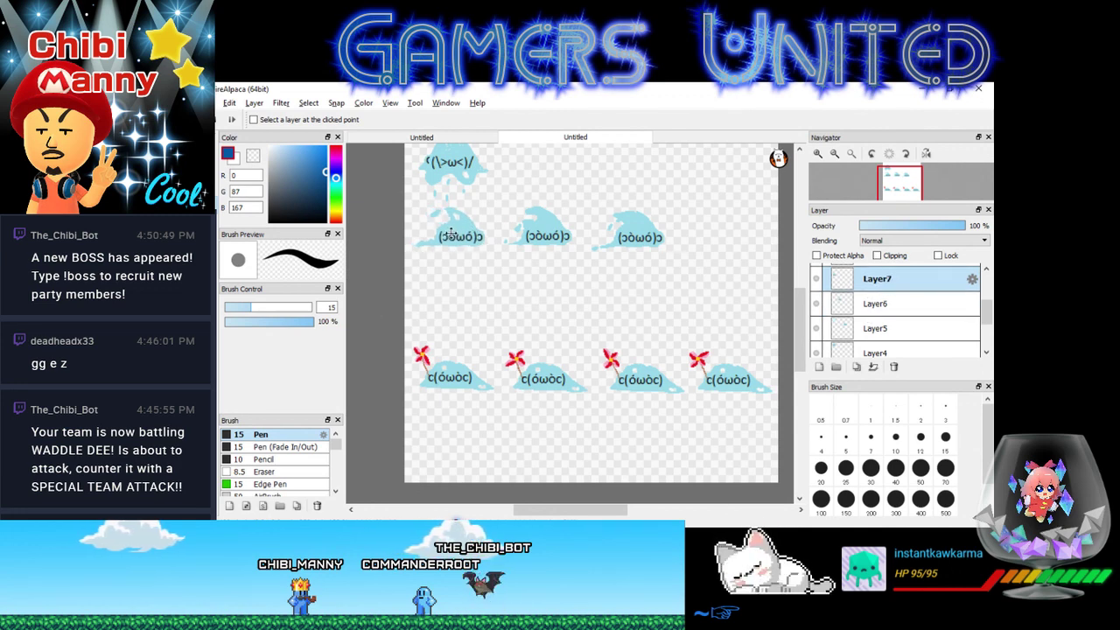
pyautogui.click(875, 304)
pyautogui.moveTo(530, 237); pyautogui.dragTo(532, 241)
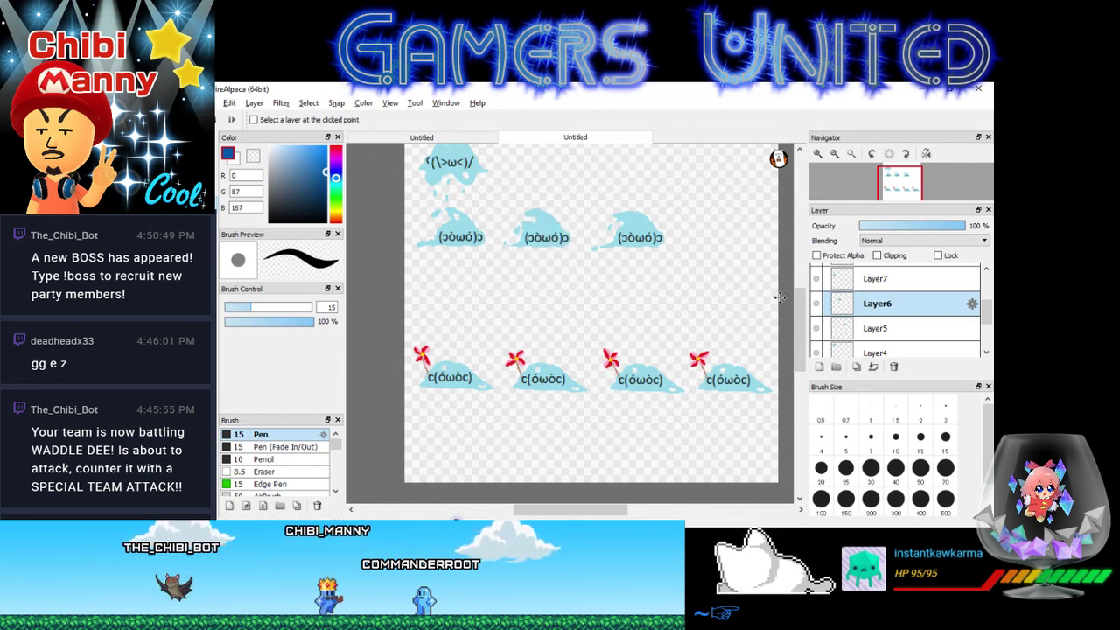
pyautogui.click(875, 328)
pyautogui.moveTo(619, 237); pyautogui.dragTo(620, 236)
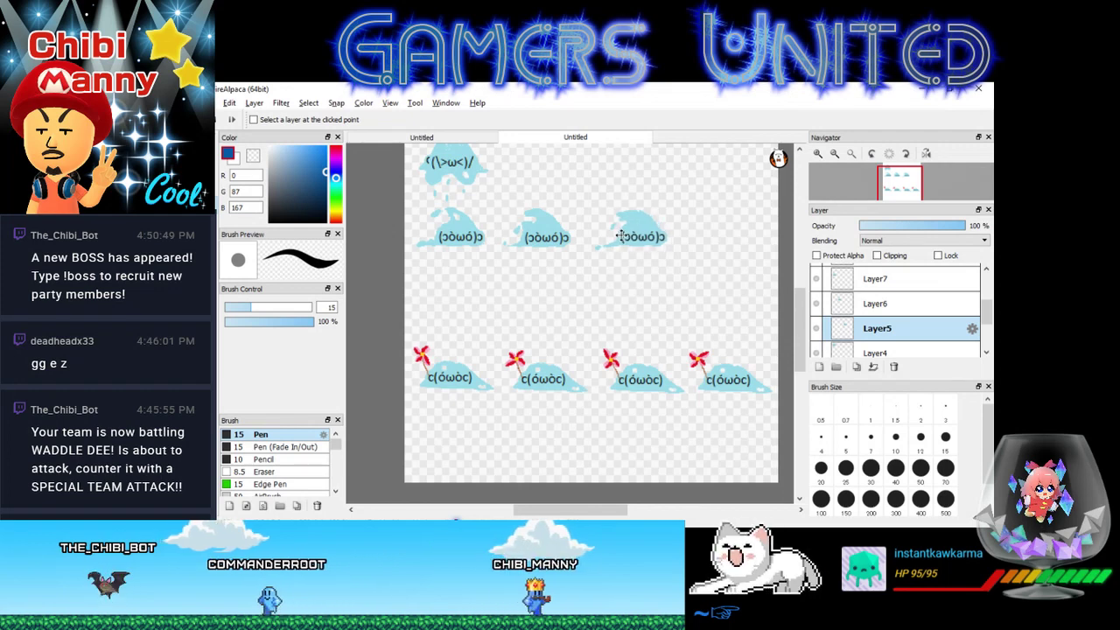
# - Move the Layer4 jump sprite to the start of the row between waves and pinwheels, and the Layer2 idle sprite to the top row's second place
pyautogui.click(889, 352)
pyautogui.moveTo(455, 175); pyautogui.dragTo(459, 310)
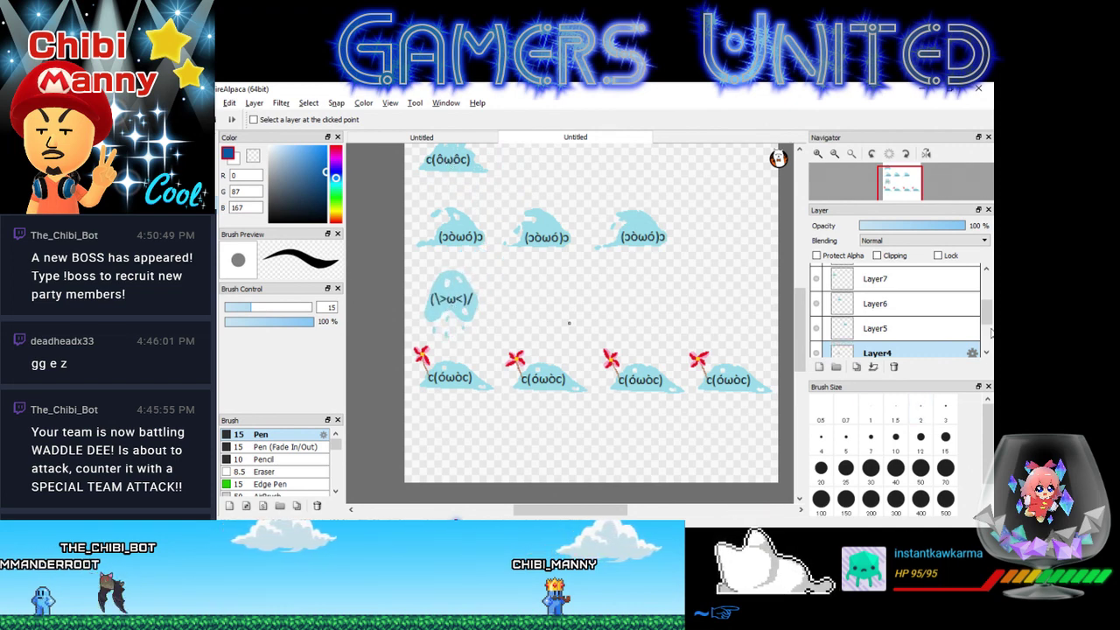
pyautogui.scroll(-2, 991, 332)
pyautogui.click(867, 311)
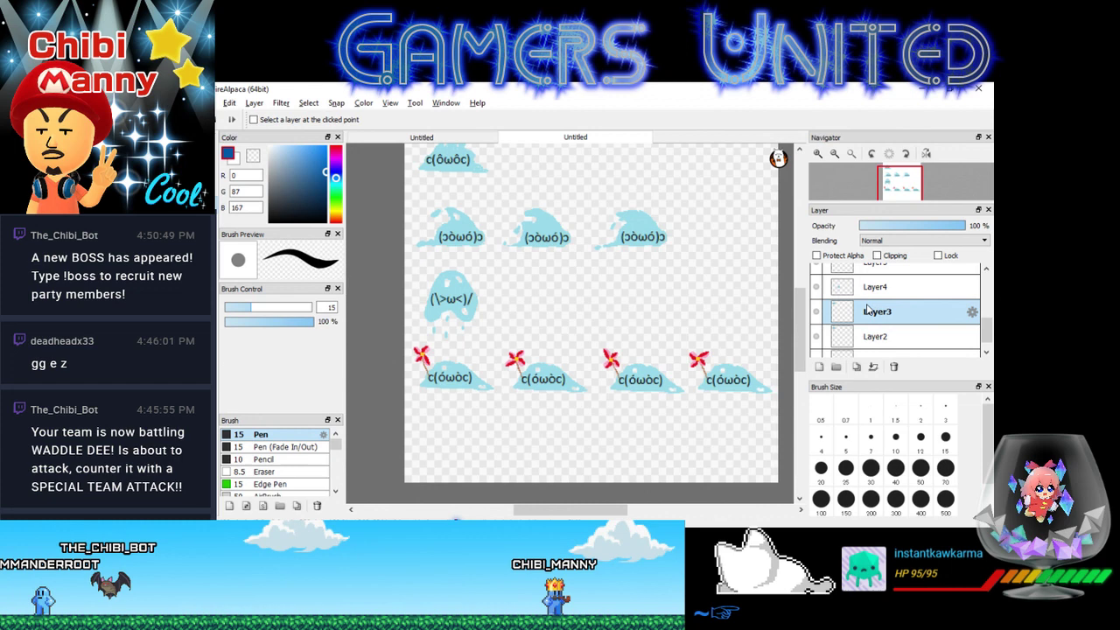
pyautogui.click(906, 338)
pyautogui.moveTo(481, 166); pyautogui.dragTo(537, 171)
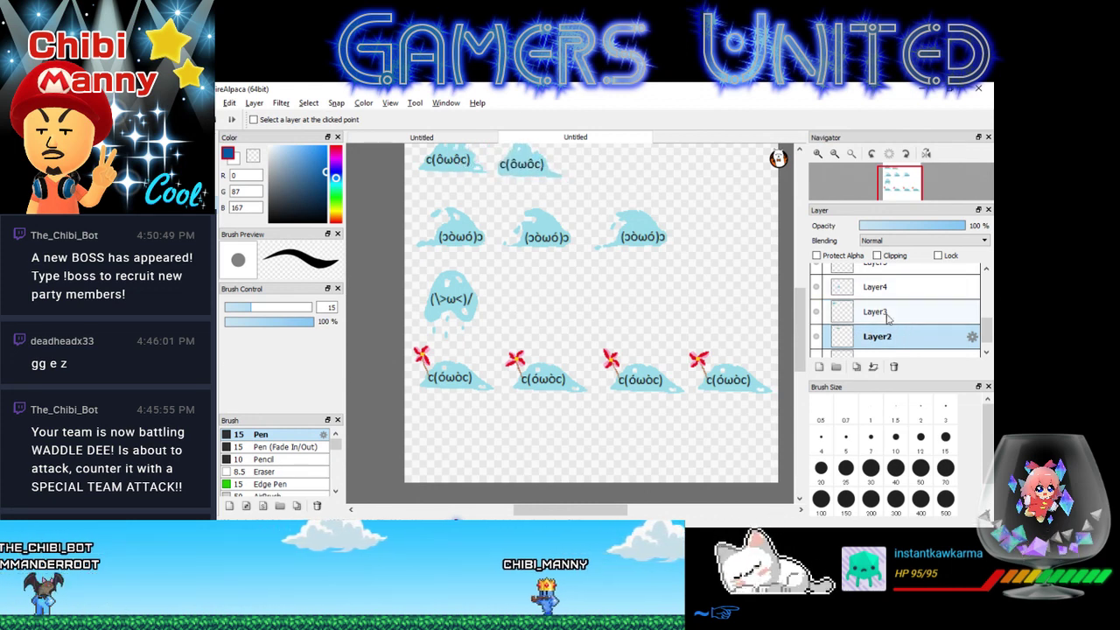
# - Nudge the Layer3 idle sprite slightly left and down at the start of the top row and make Layer1 the active layer
pyautogui.click(464, 162)
pyautogui.moveTo(463, 162); pyautogui.dragTo(460, 166)
pyautogui.press('Down')
pyautogui.press('Down')
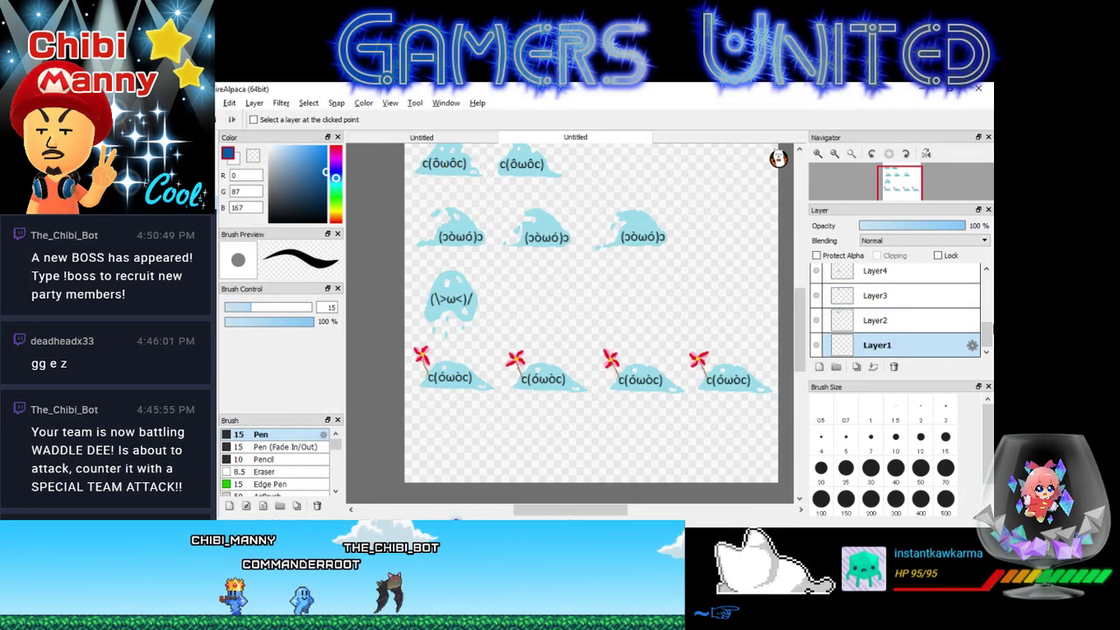
# - Reduce the canvas height to 300 pixels with the Center anchor, deleting the area outside the canvas
pyautogui.moveTo(798, 352)
pyautogui.mouseDown()
pyautogui.moveTo(798, 324)
pyautogui.moveTo(799, 396)
pyautogui.moveTo(674, 363)
pyautogui.mouseUp()
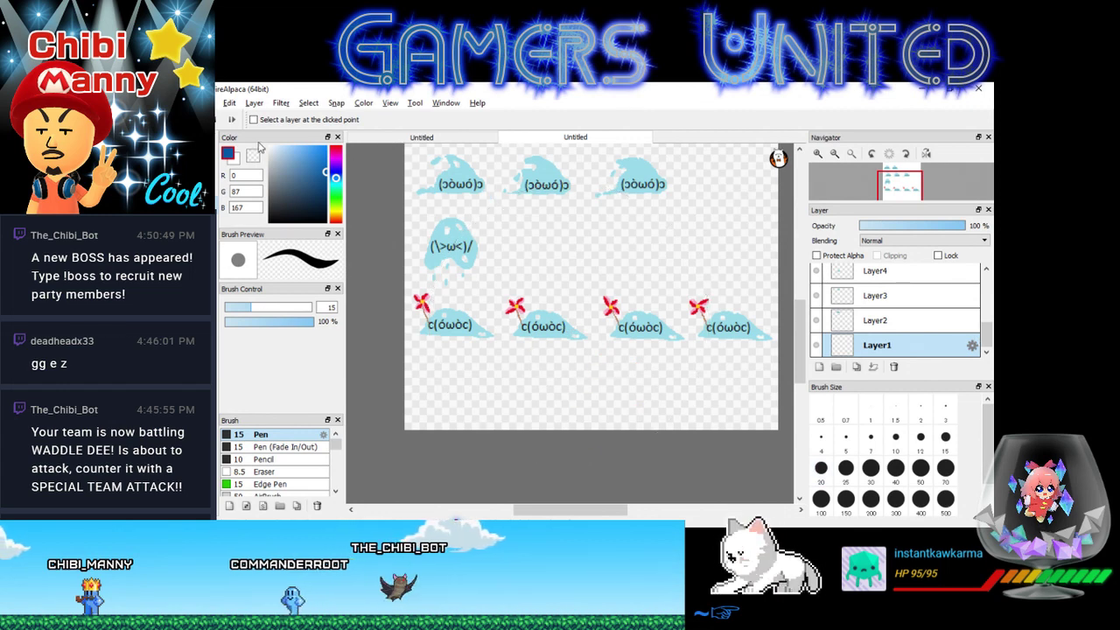
pyautogui.click(232, 104)
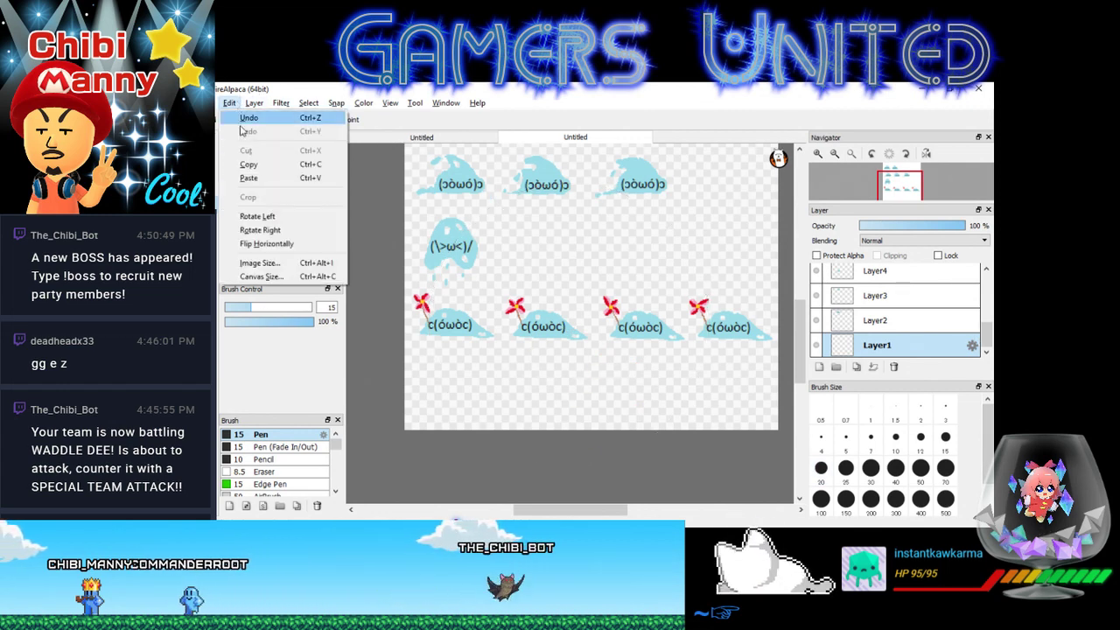
pyautogui.click(267, 275)
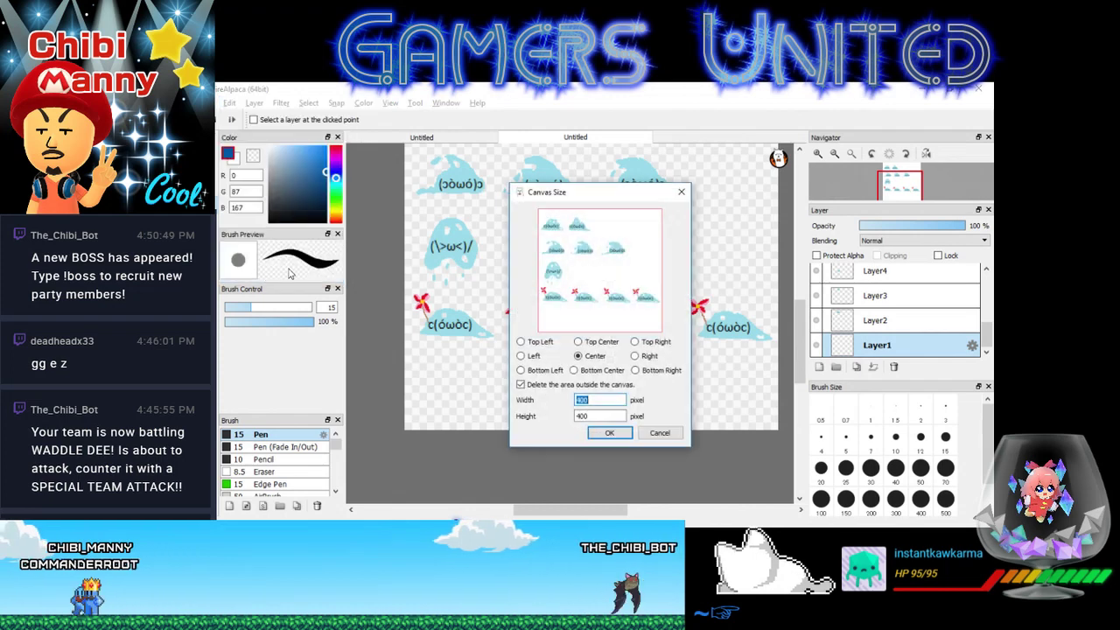
pyautogui.click(582, 417)
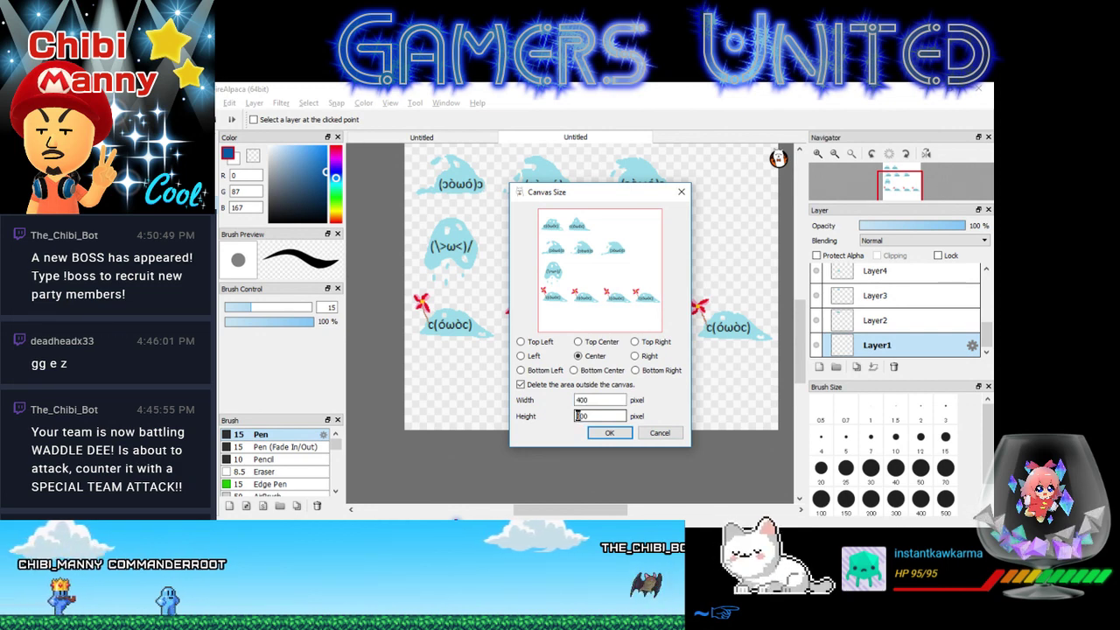
pyautogui.write('3')
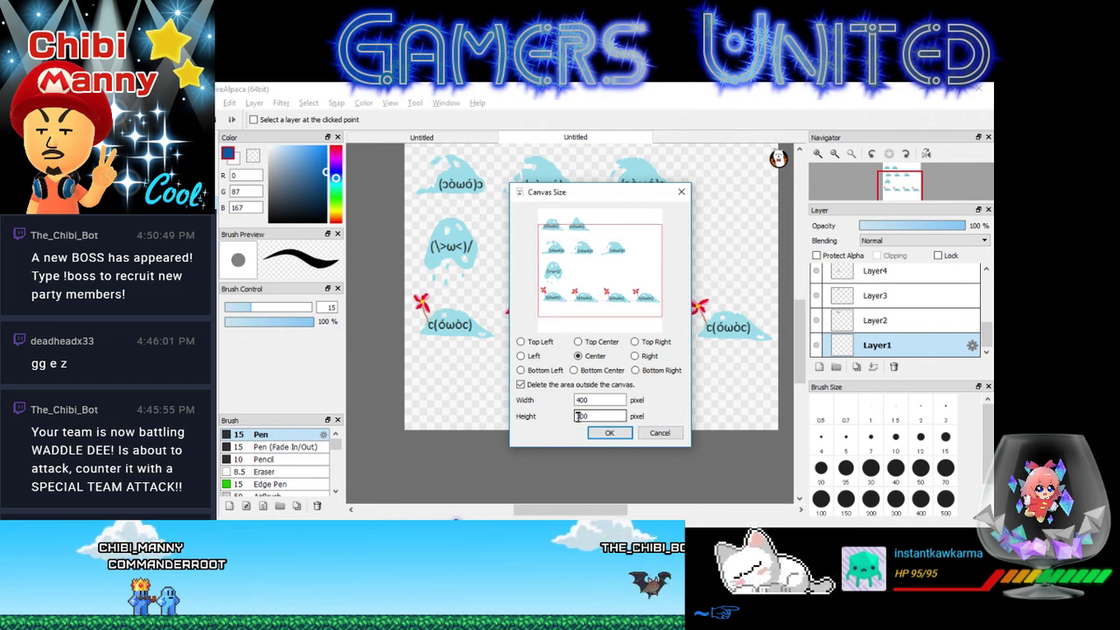
pyautogui.click(607, 435)
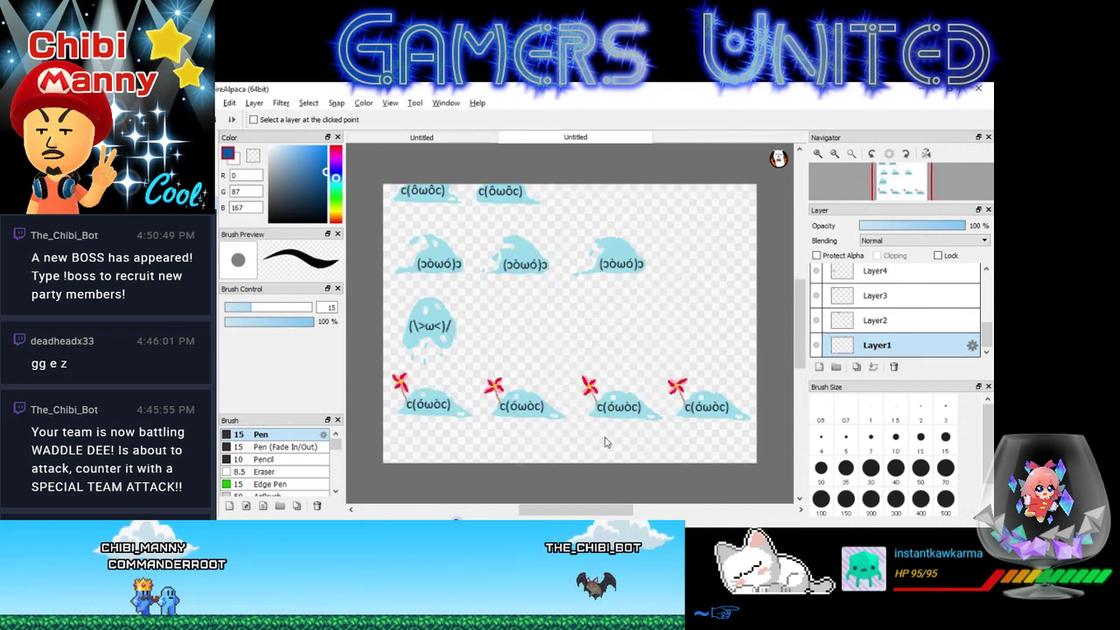
# - Select the whole canvas area and select Layer2 through Layer7 together
pyautogui.click(906, 322)
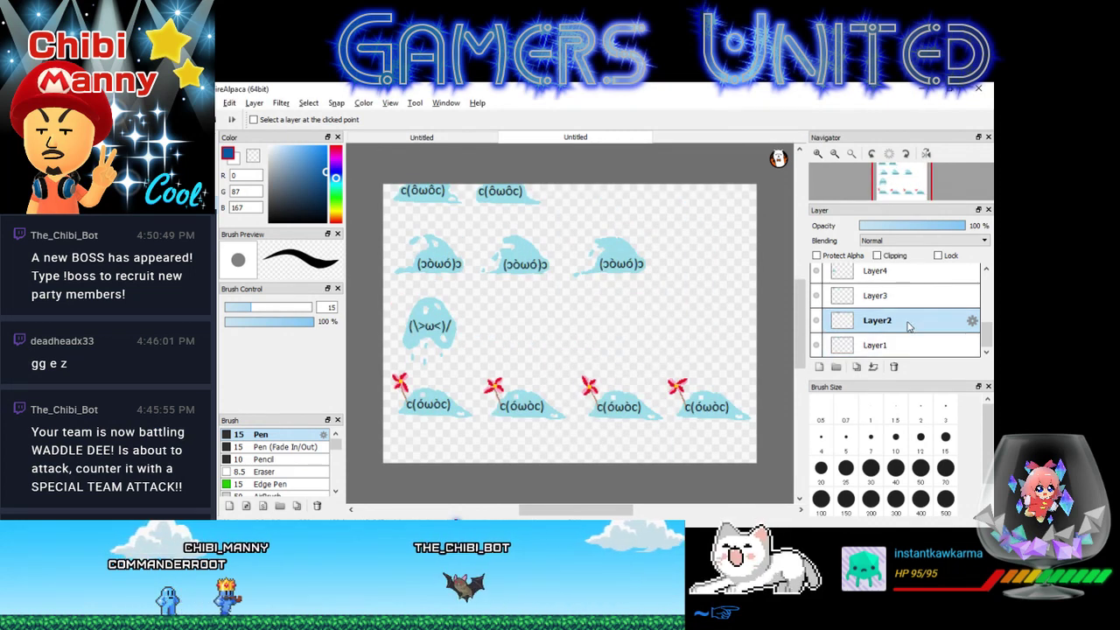
pyautogui.hotkey('ctrl', 'a')
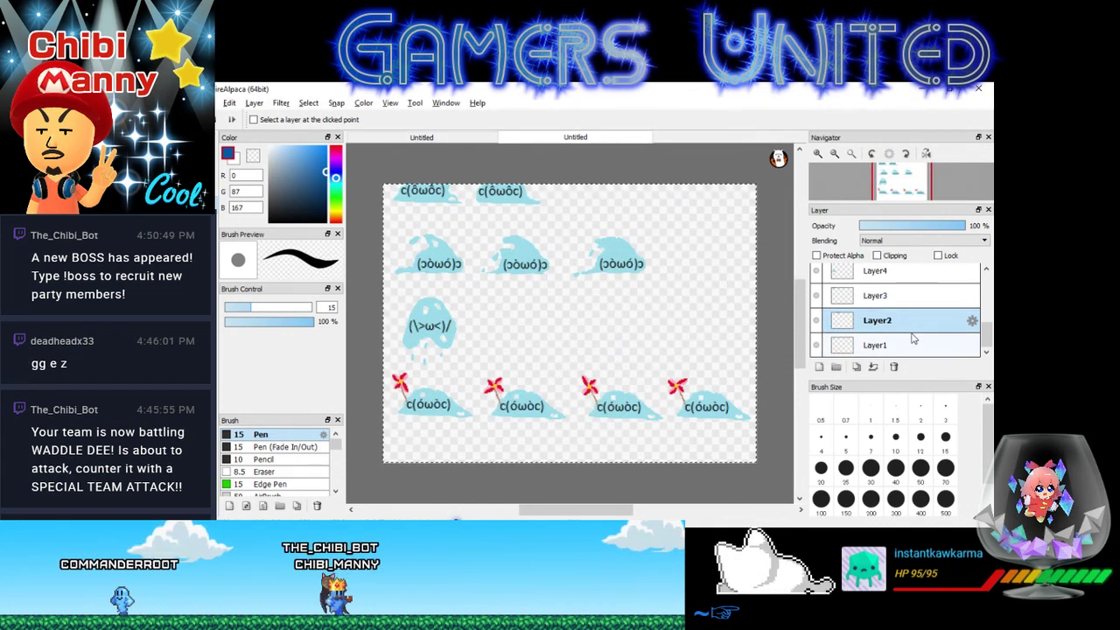
pyautogui.click(910, 302)
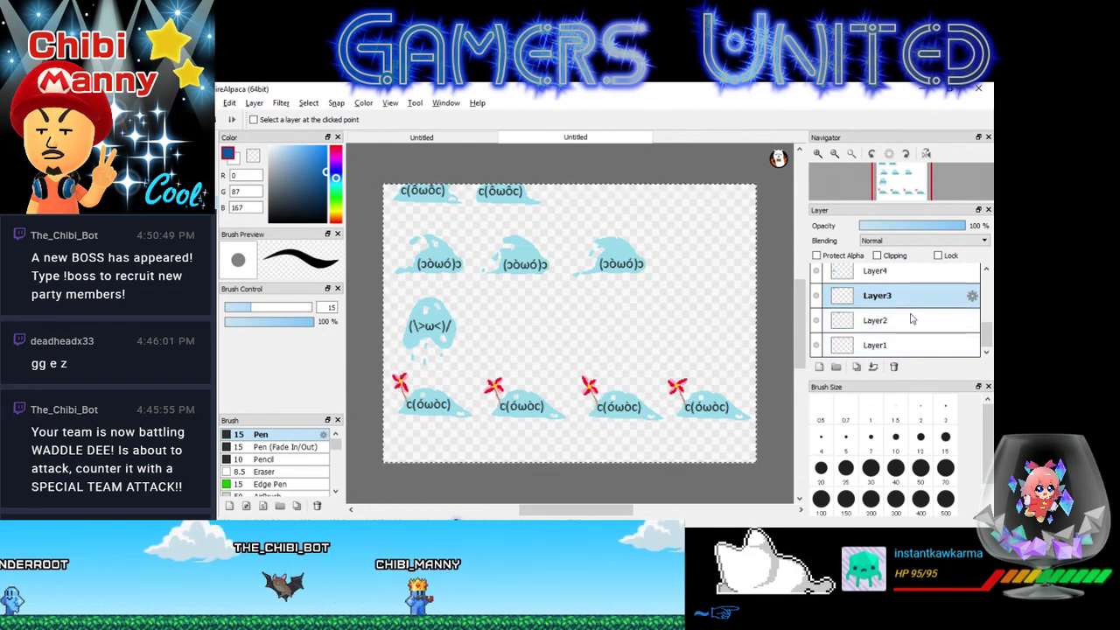
pyautogui.keyDown('ctrl'); pyautogui.click(910, 321); pyautogui.keyUp('ctrl')
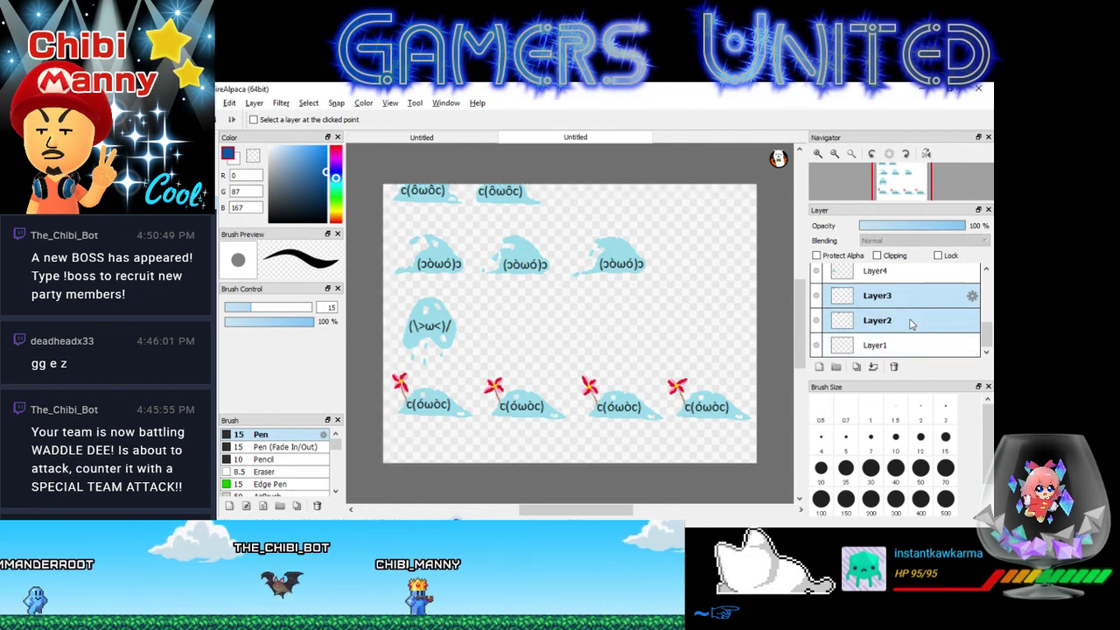
pyautogui.keyDown('ctrl'); pyautogui.click(913, 271); pyautogui.keyUp('ctrl')
pyautogui.scroll(3, 987, 328)
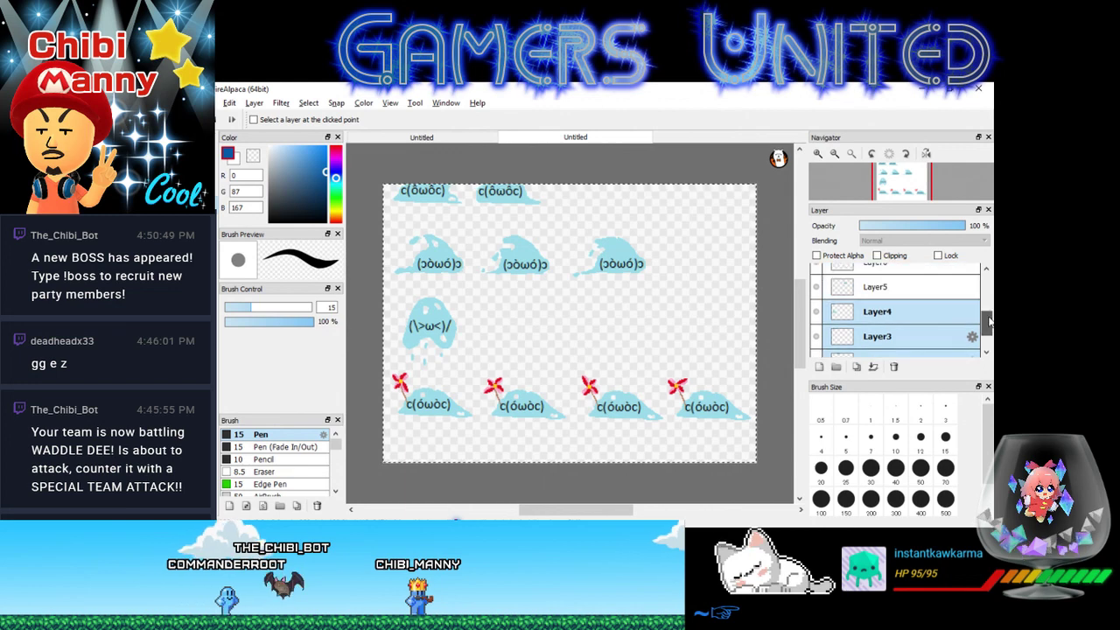
pyautogui.keyDown('ctrl'); pyautogui.click(937, 337); pyautogui.keyUp('ctrl')
pyautogui.keyDown('ctrl'); pyautogui.click(939, 315); pyautogui.keyUp('ctrl')
pyautogui.keyDown('ctrl'); pyautogui.click(940, 288); pyautogui.keyUp('ctrl')
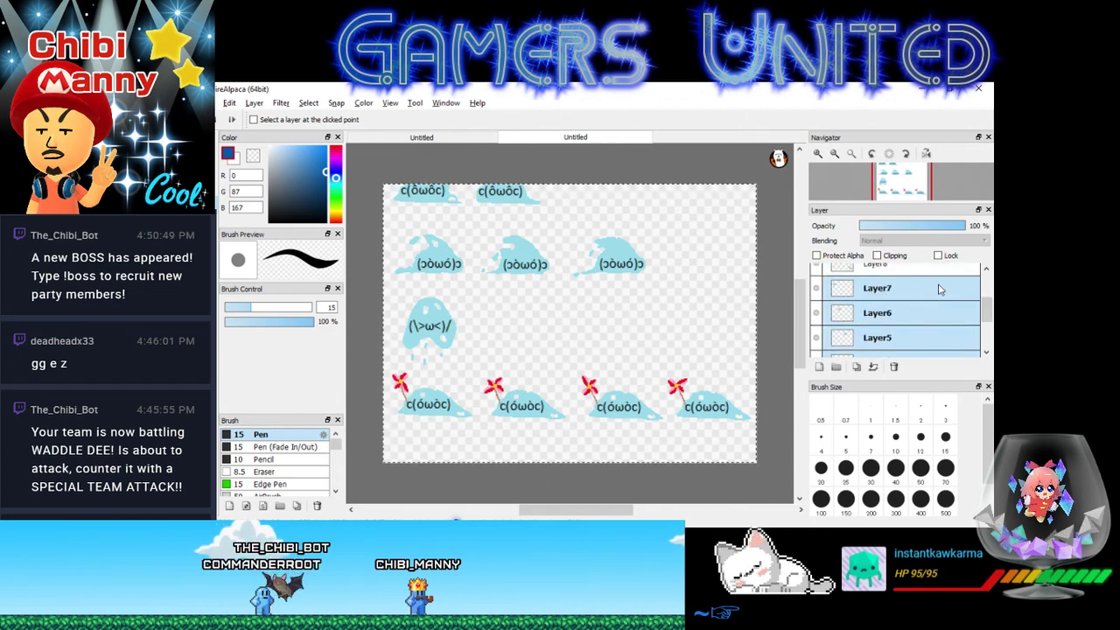
# - Add Layer8 through Layer11 to the multiple-layer selection
pyautogui.keyDown('ctrl'); pyautogui.click(940, 288); pyautogui.keyUp('ctrl')
pyautogui.keyDown('ctrl'); pyautogui.click(940, 288); pyautogui.keyUp('ctrl')
pyautogui.keyDown('ctrl'); pyautogui.click(939, 271); pyautogui.keyUp('ctrl')
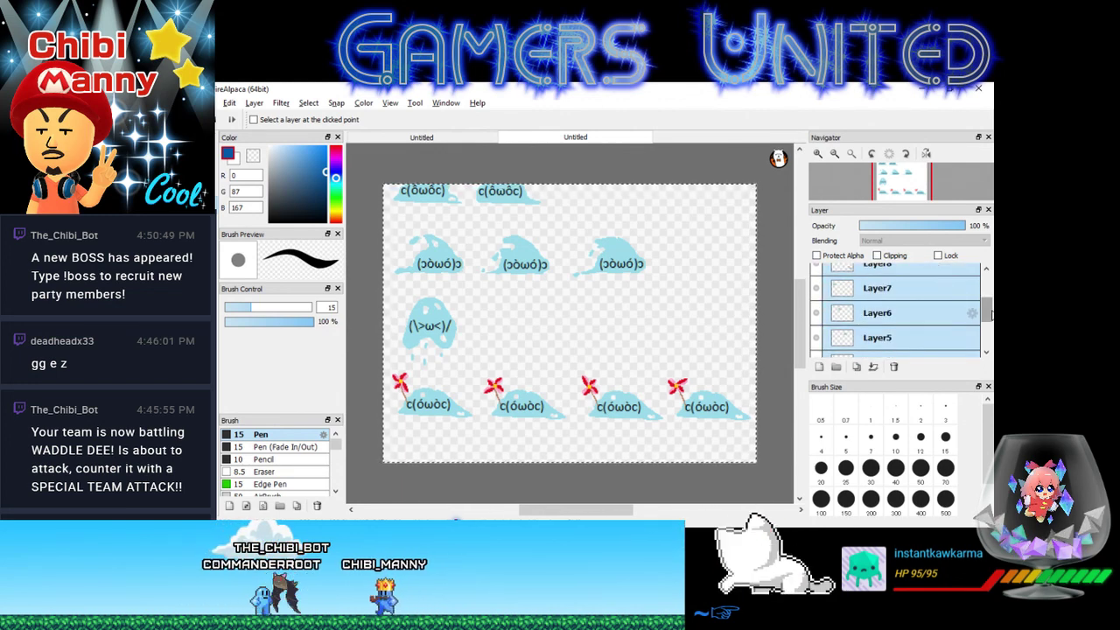
pyautogui.moveTo(991, 316); pyautogui.dragTo(987, 292)
pyautogui.keyDown('ctrl'); pyautogui.click(937, 328); pyautogui.keyUp('ctrl')
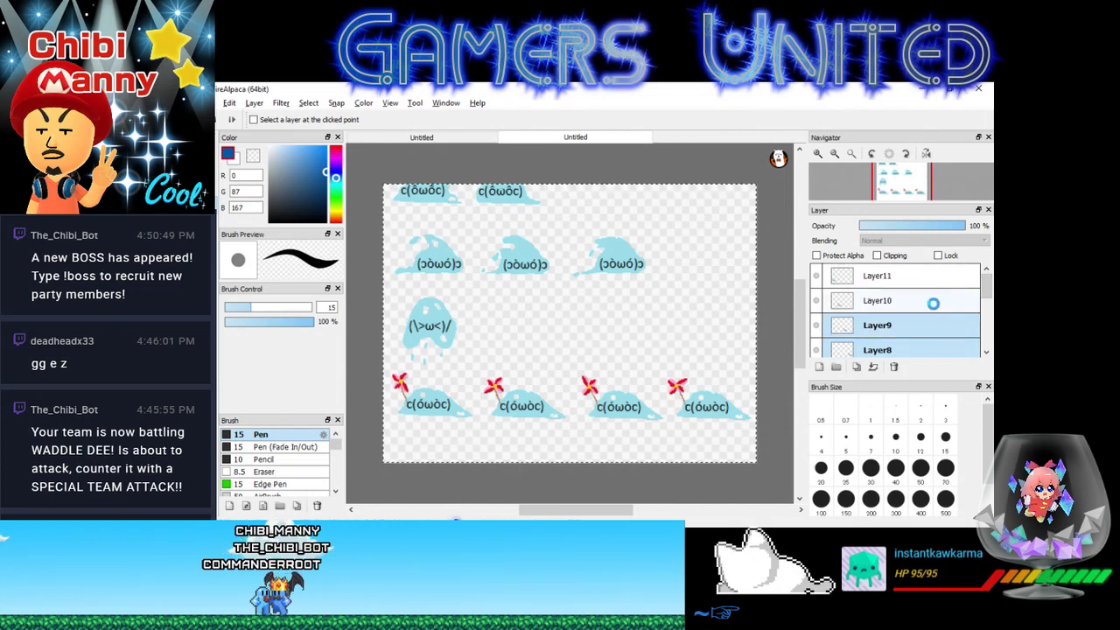
pyautogui.keyDown('ctrl'); pyautogui.click(936, 300); pyautogui.keyUp('ctrl')
pyautogui.keyDown('ctrl'); pyautogui.click(937, 279); pyautogui.keyUp('ctrl')
pyautogui.moveTo(986, 278); pyautogui.dragTo(987, 327)
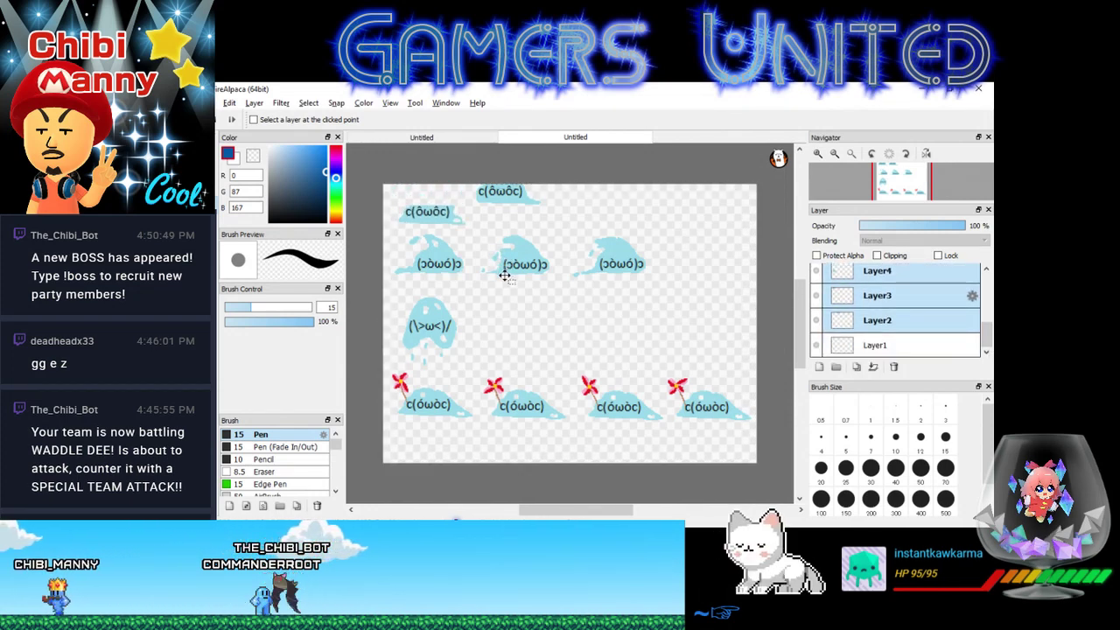
# - Try to shift all the selected sprite layers down together on the canvas
pyautogui.moveTo(500, 254); pyautogui.dragTo(502, 274)
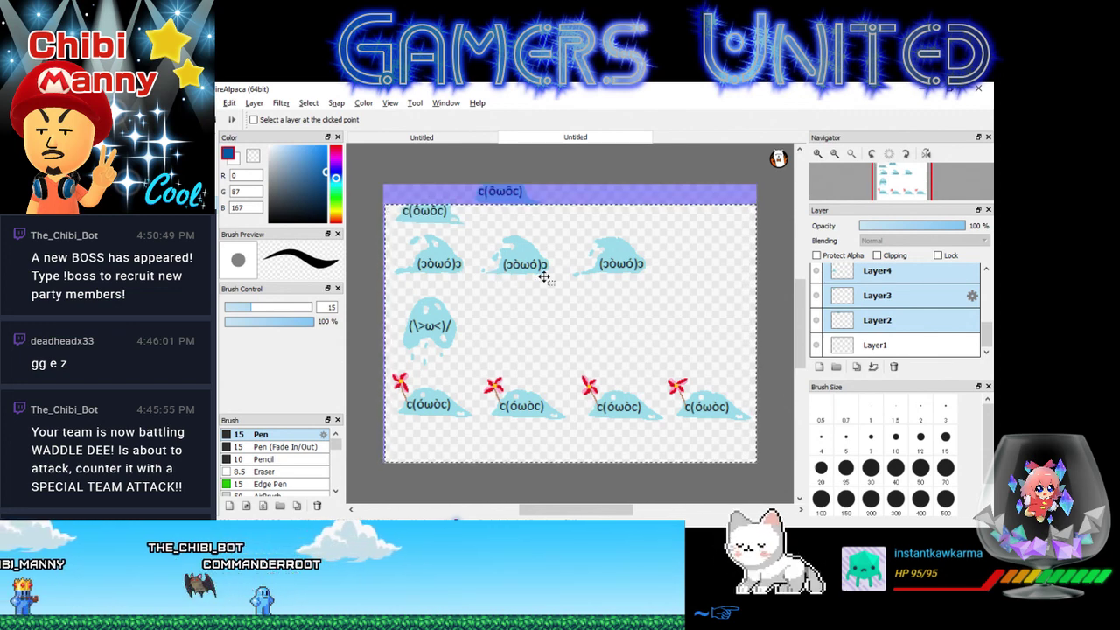
pyautogui.moveTo(543, 277); pyautogui.dragTo(544, 325)
pyautogui.hotkey('ctrl', 's')
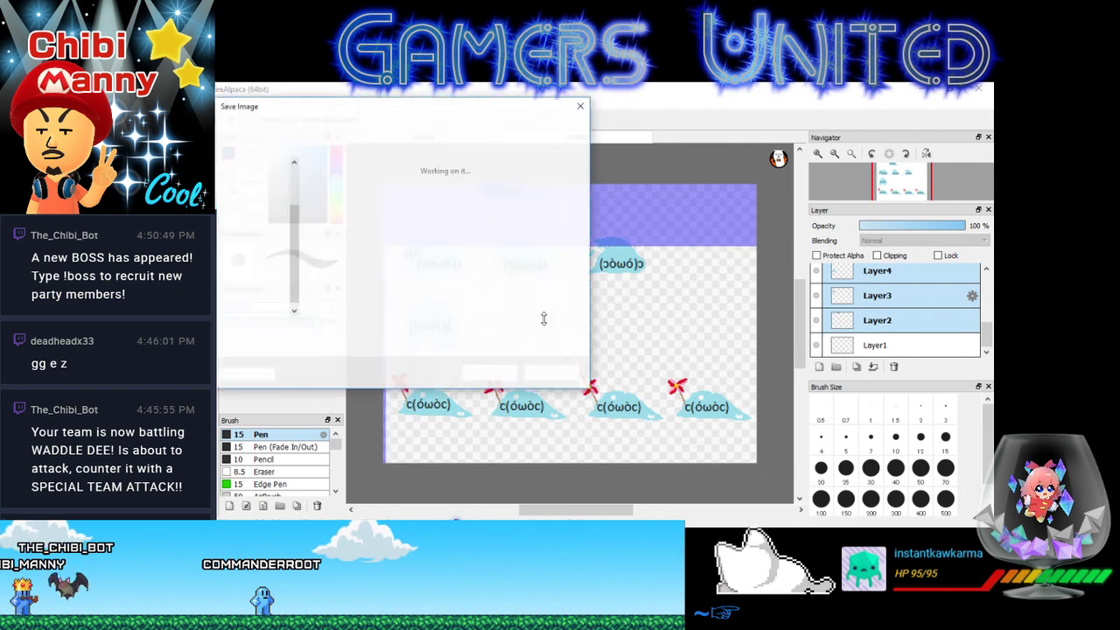
pyautogui.click(544, 371)
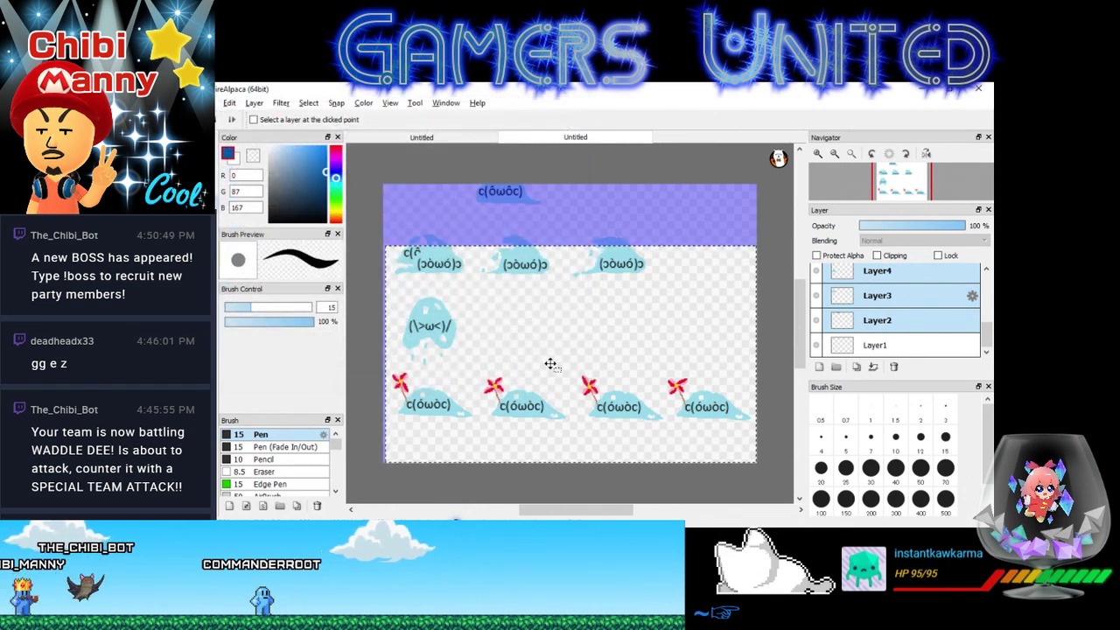
pyautogui.rightClick(901, 327)
pyautogui.click(915, 289)
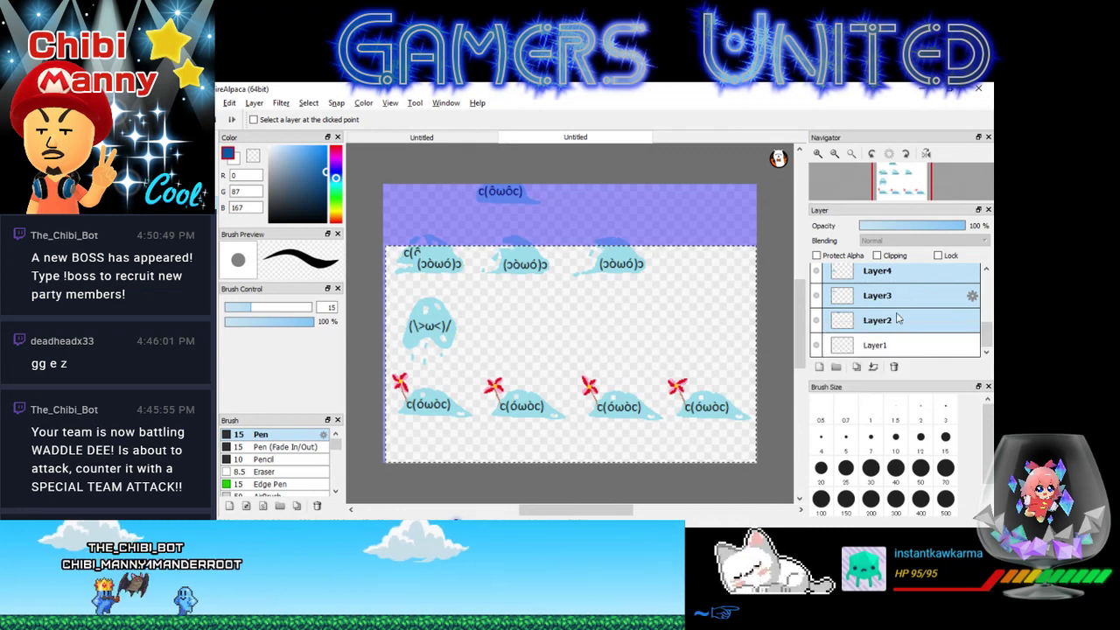
# - Undo the attempted sprite shift and the reduction of the canvas height
pyautogui.click(899, 307)
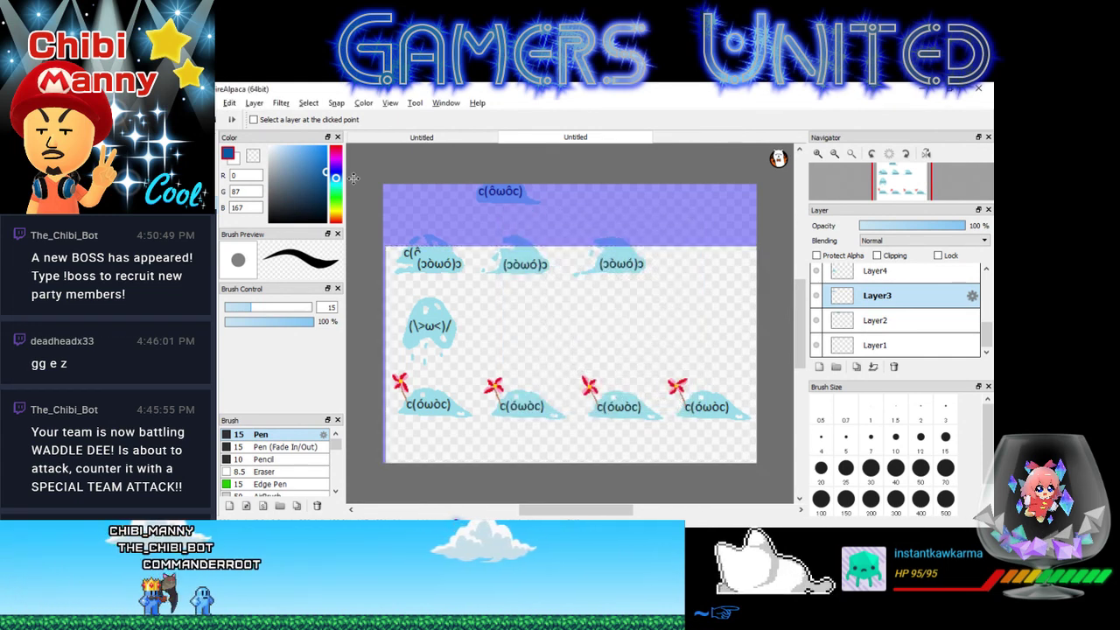
pyautogui.hotkey('ctrl', 'a')
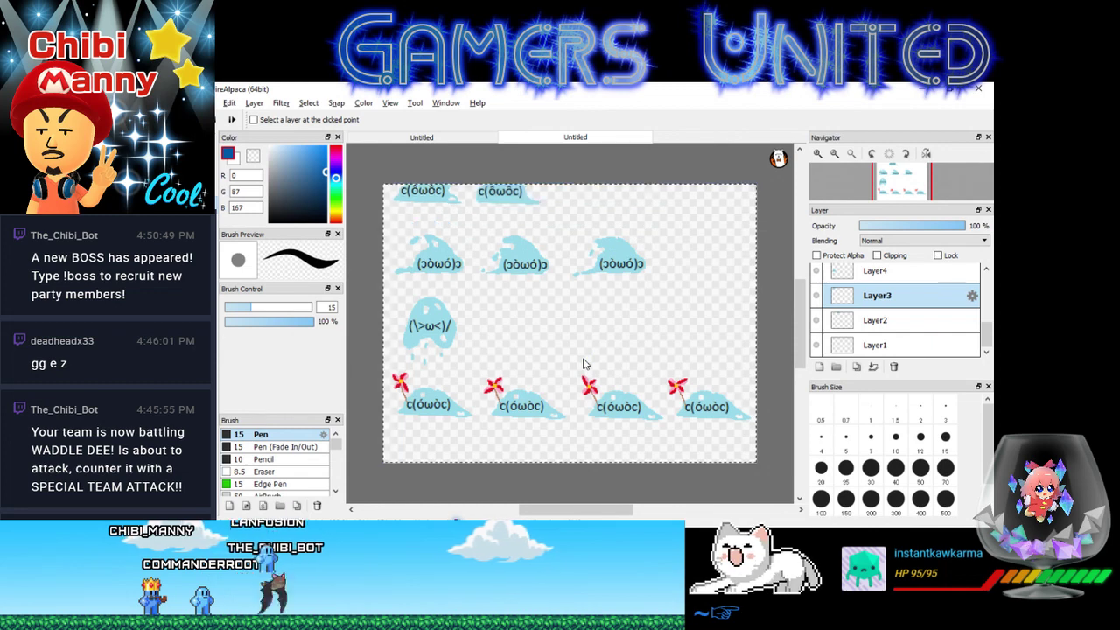
pyautogui.hotkey('ctrl', 'z')
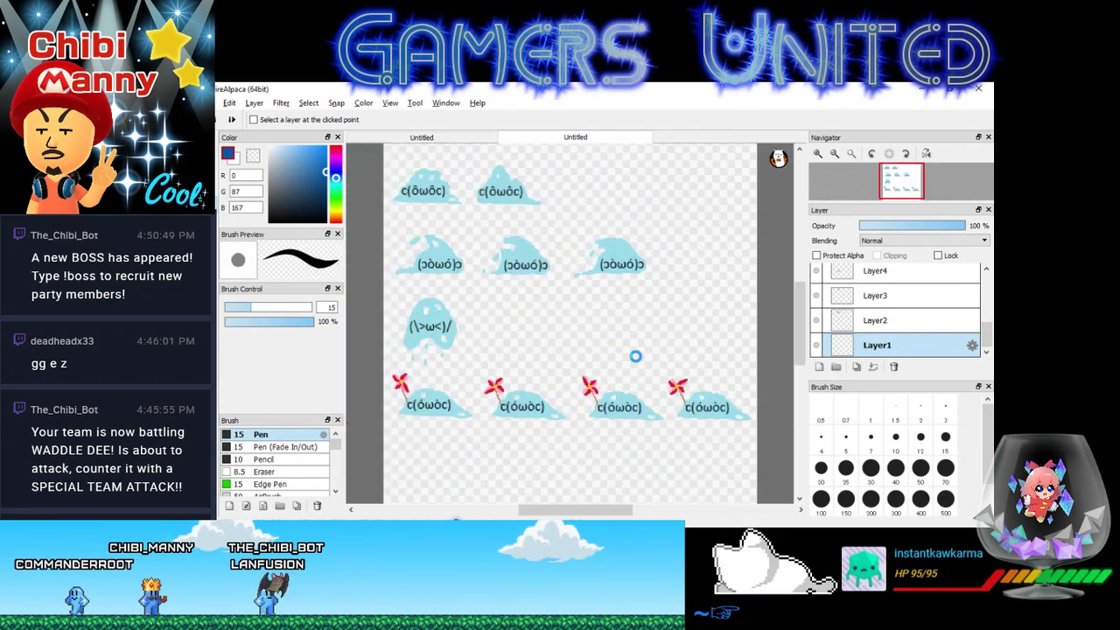
pyautogui.scroll(-1, 632, 354)
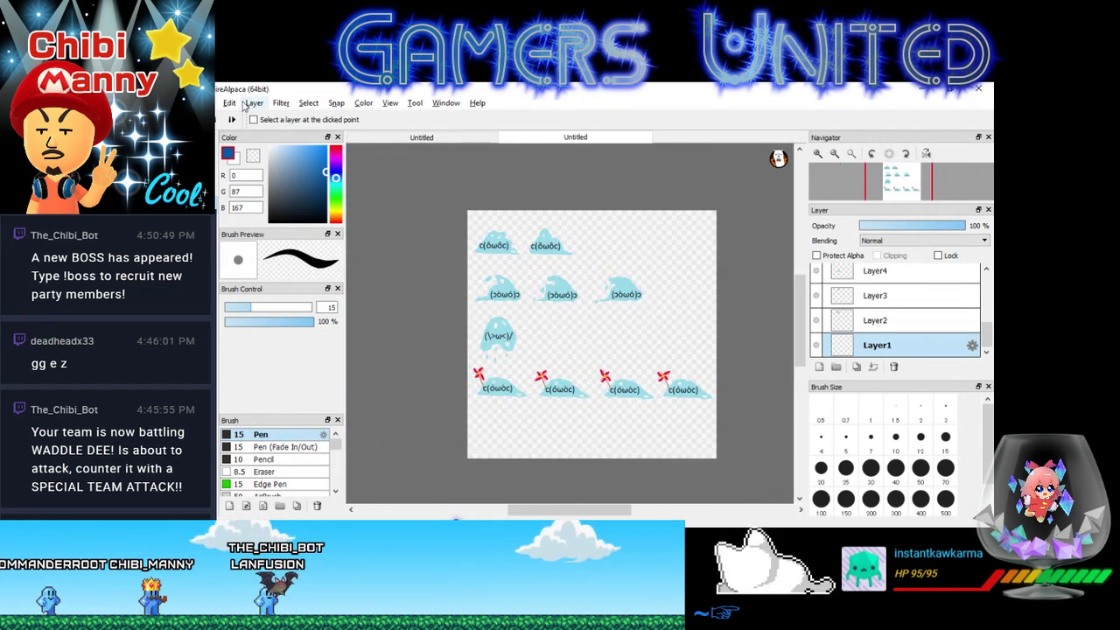
# - Check the image size settings of the sprite sheet
pyautogui.click(308, 103)
pyautogui.moveTo(265, 107)
pyautogui.moveTo(229, 103)
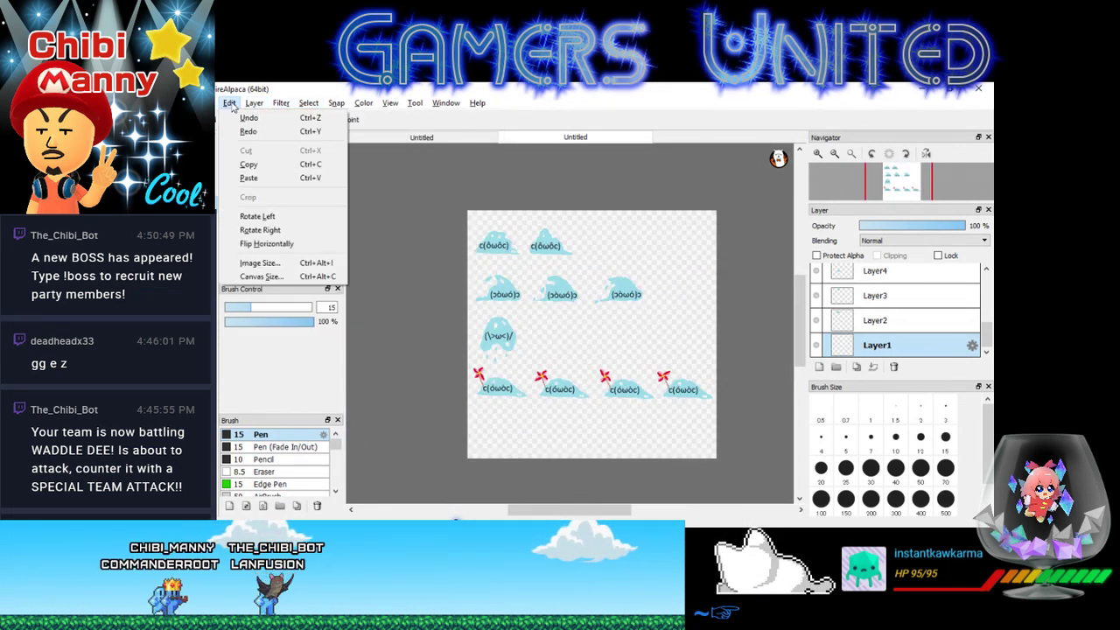
pyautogui.click(261, 263)
pyautogui.click(630, 355)
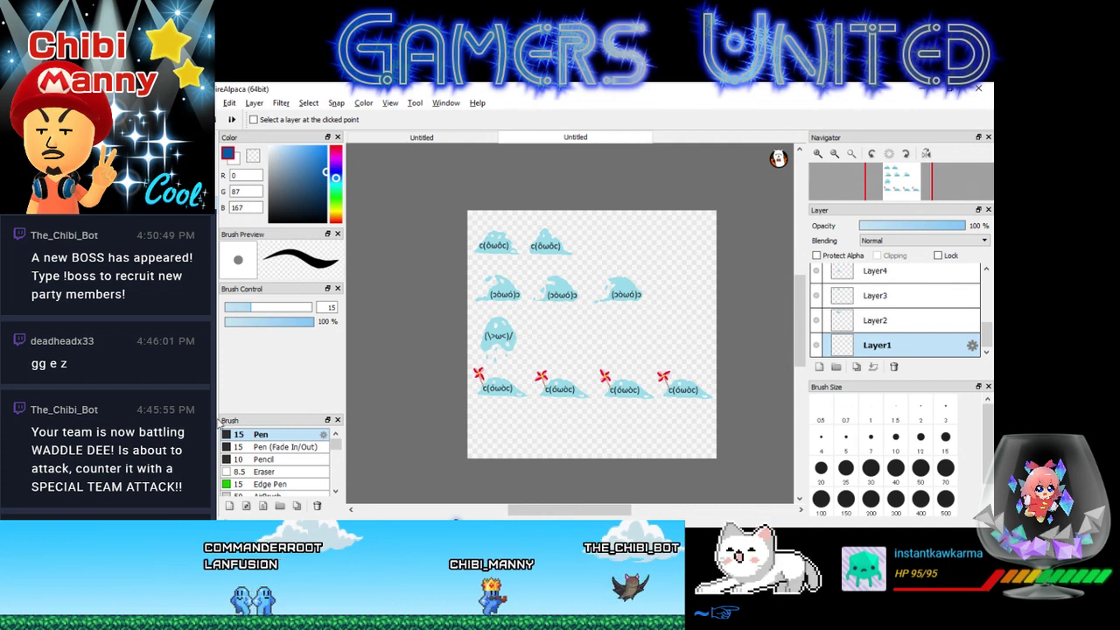
# - Save the sprite sheet to the Desktop as a transparent PNG named cHIBI bLOB SPRITE
pyautogui.click(219, 102)
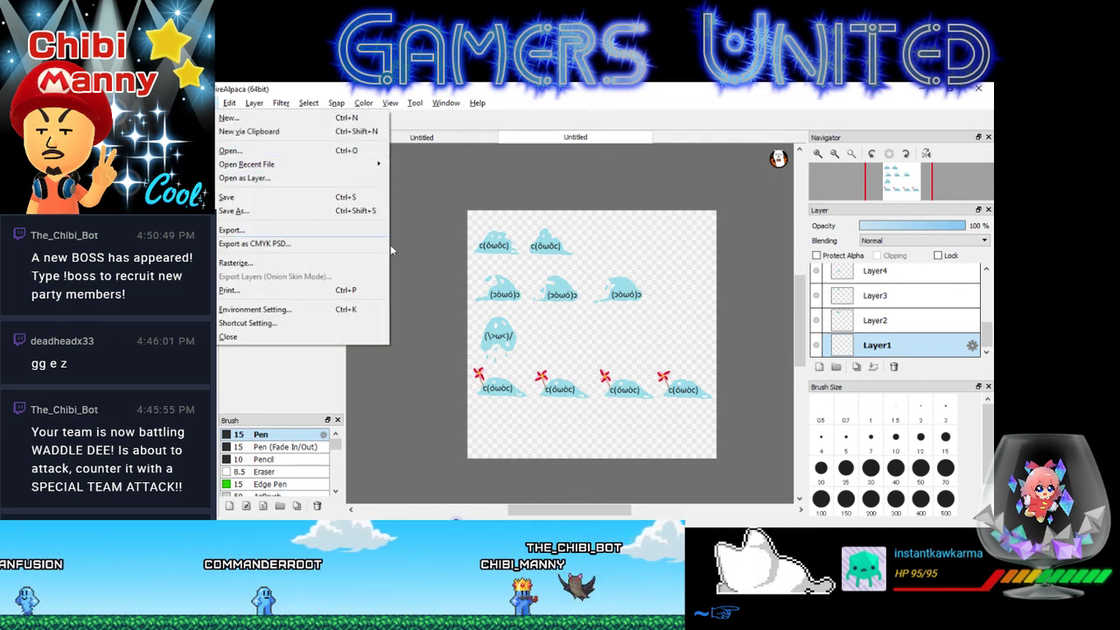
pyautogui.click(234, 210)
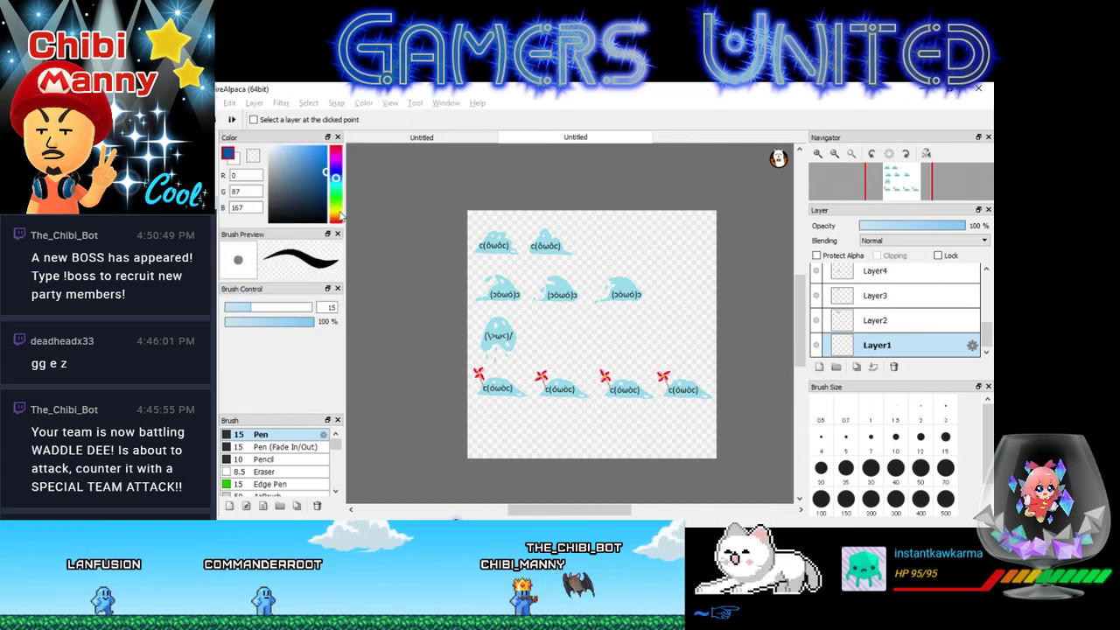
pyautogui.click(362, 347)
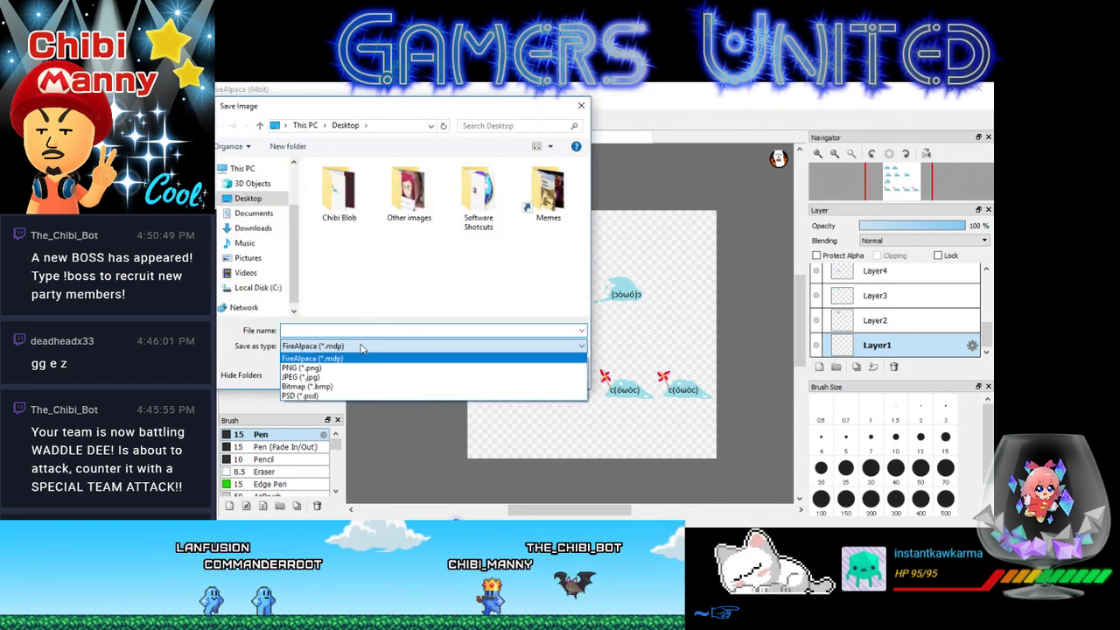
pyautogui.click(359, 368)
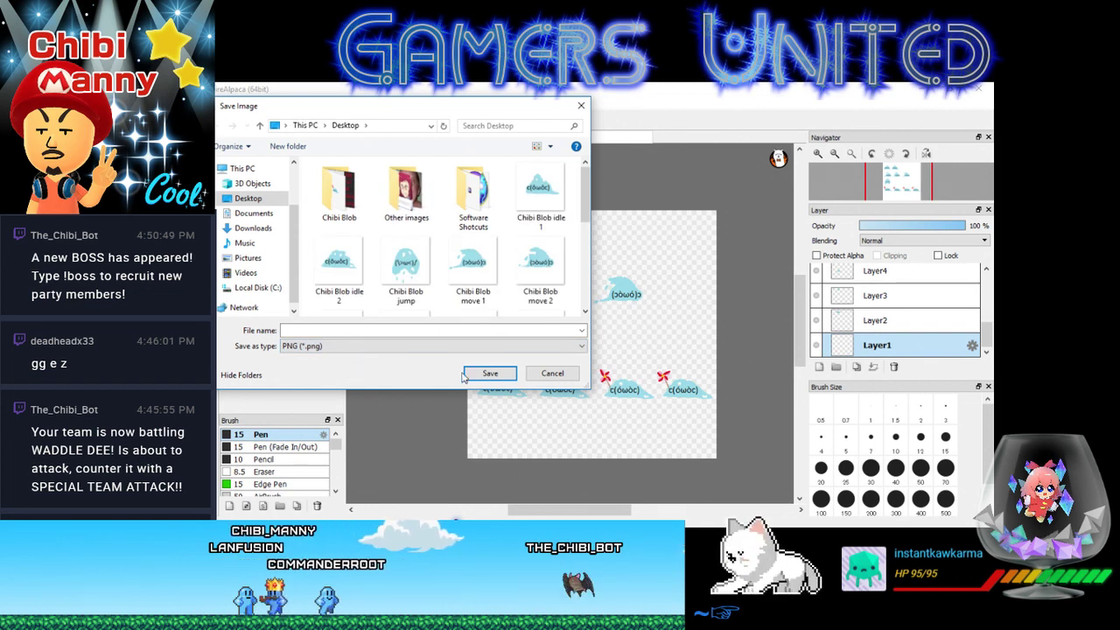
pyautogui.click(444, 331)
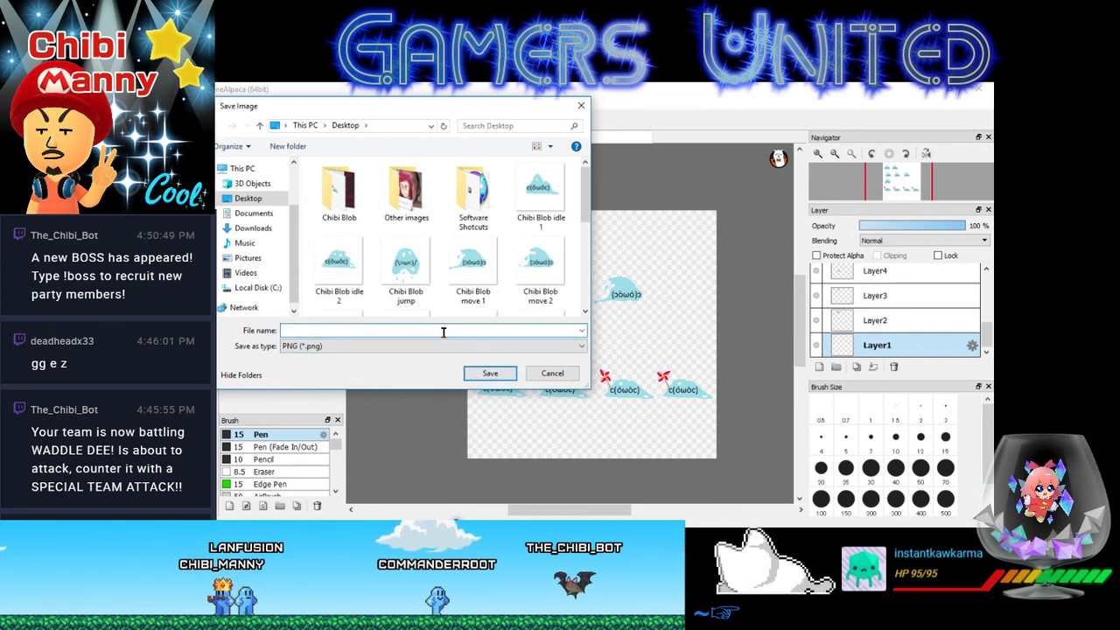
pyautogui.write('cHIBI')
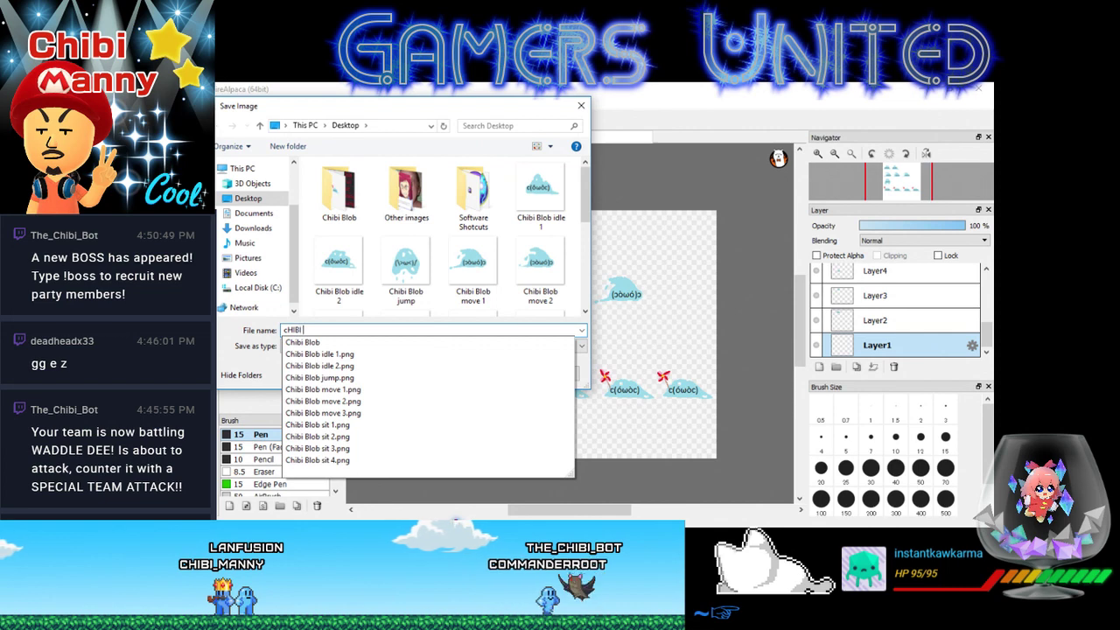
pyautogui.write('SPRITE')
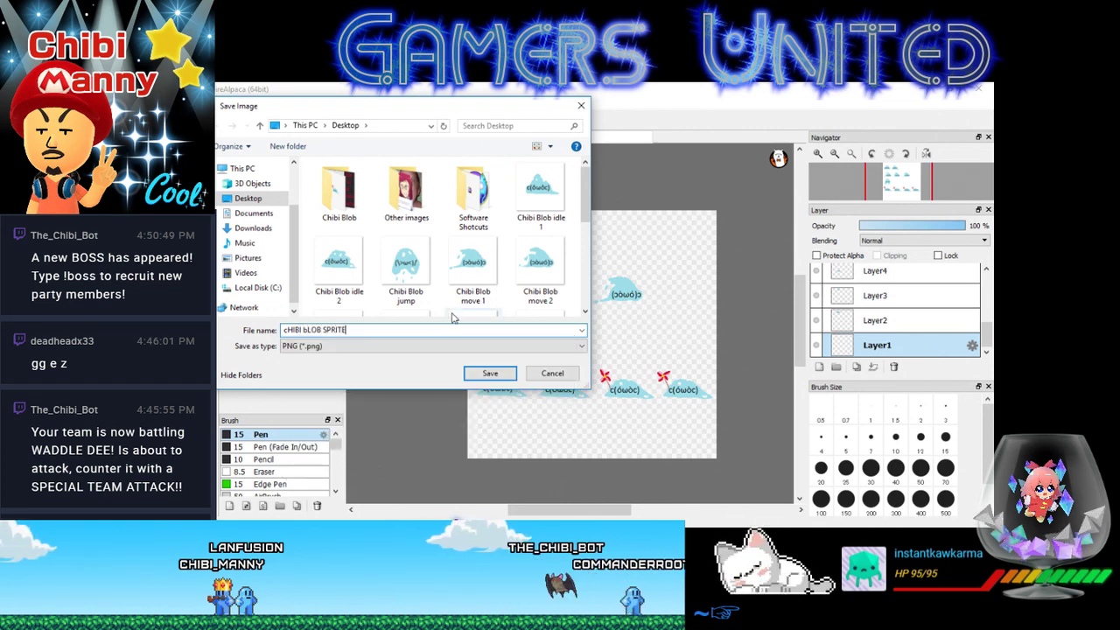
pyautogui.click(488, 375)
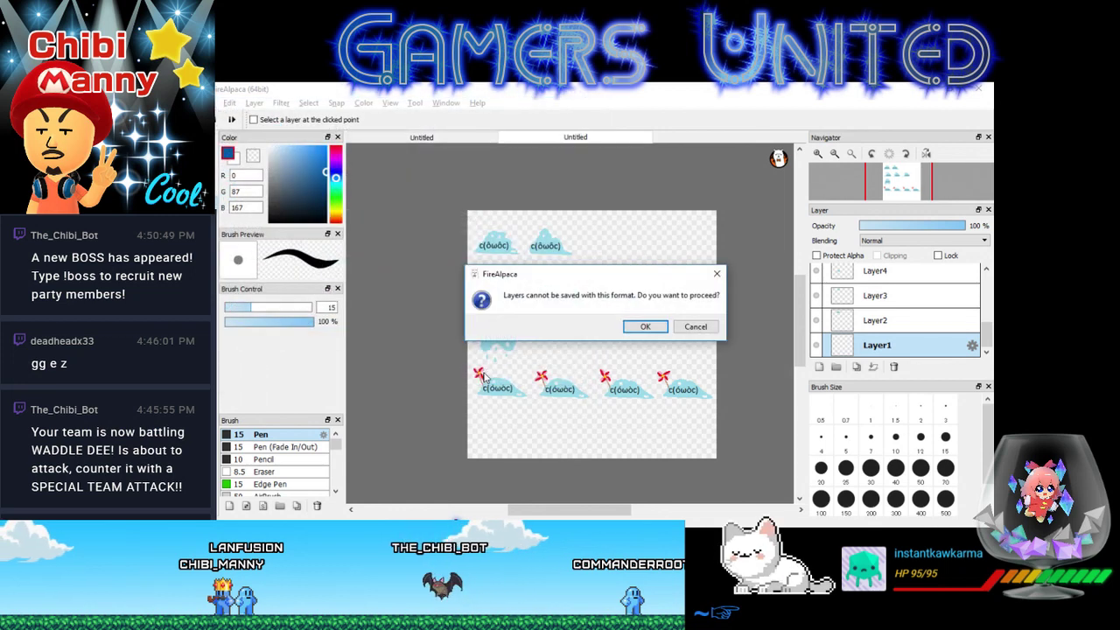
pyautogui.click(650, 330)
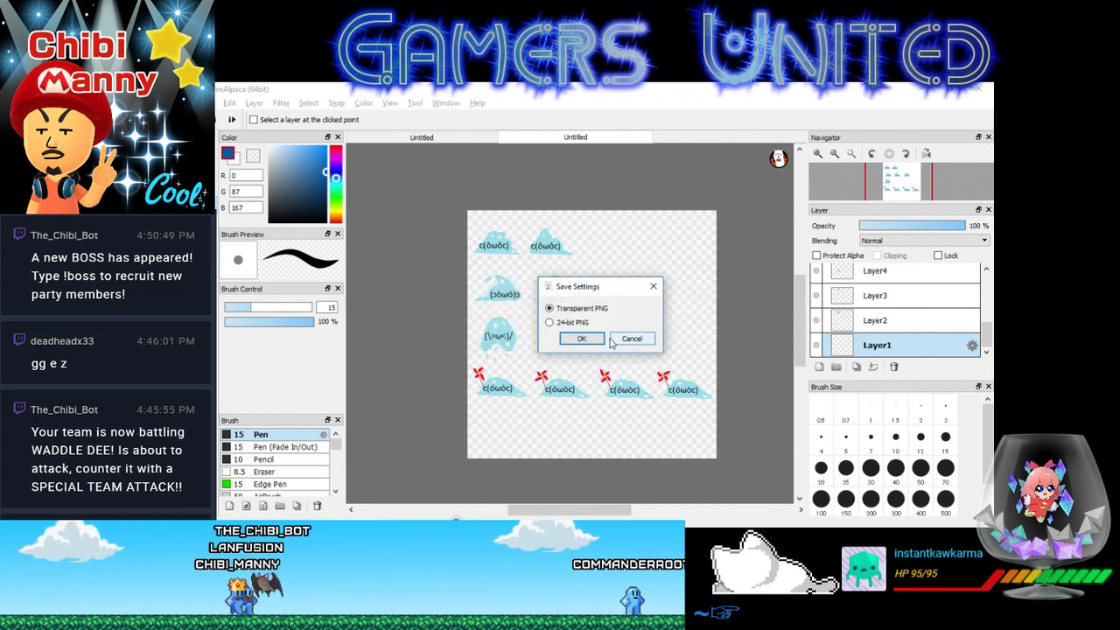
pyautogui.click(578, 340)
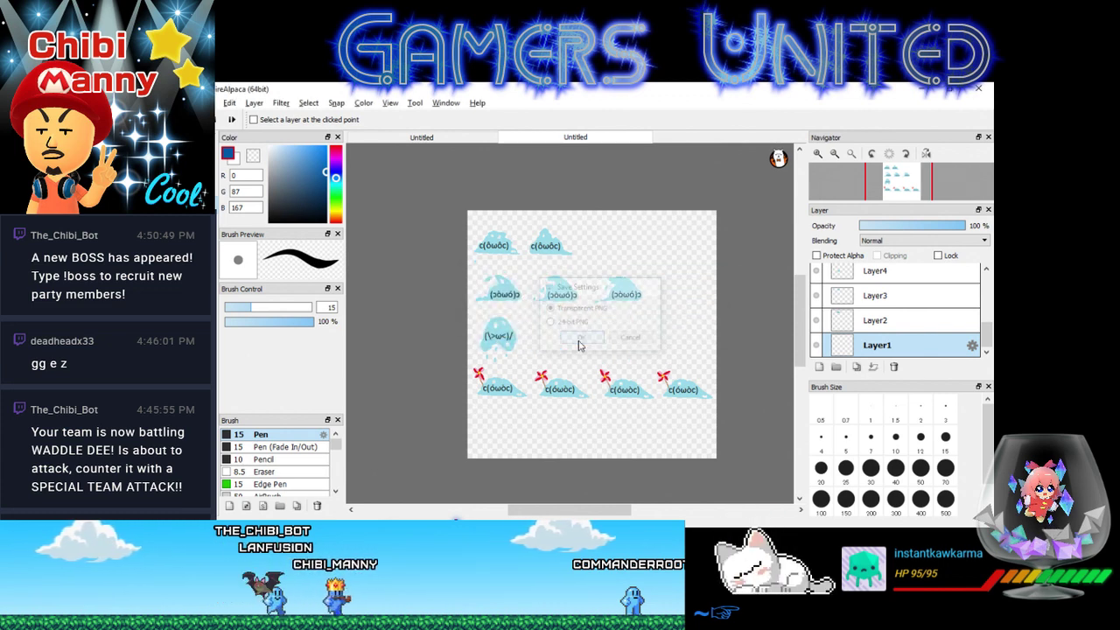
# - Switch to the Chibi Blob folder in File Explorer and try to delete the lilguy image
pyautogui.click(925, 91)
pyautogui.scroll(1, 840, 289)
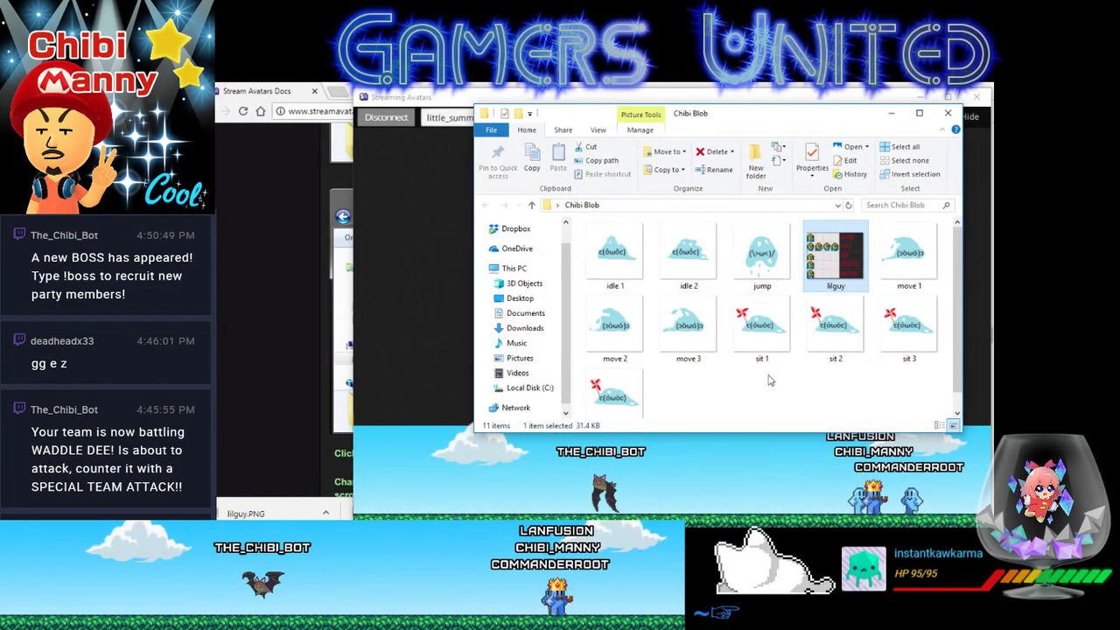
pyautogui.press('Delete')
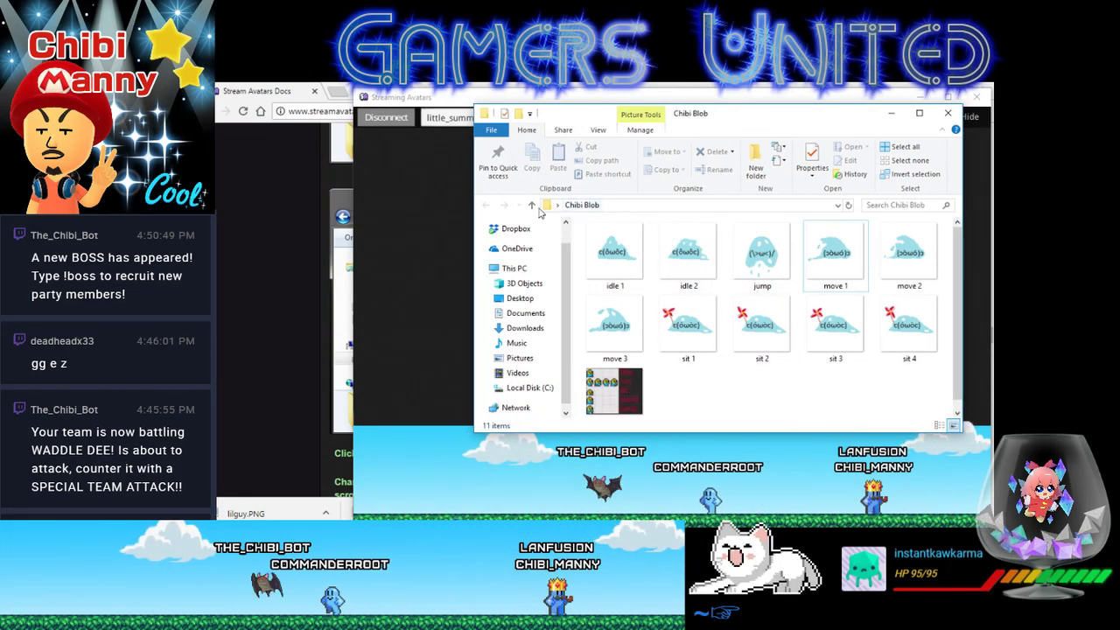
# - Show the desktop, open the cHIBI bLOB SPRITE image to check it, and close the viewer
pyautogui.moveTo(306, 504)
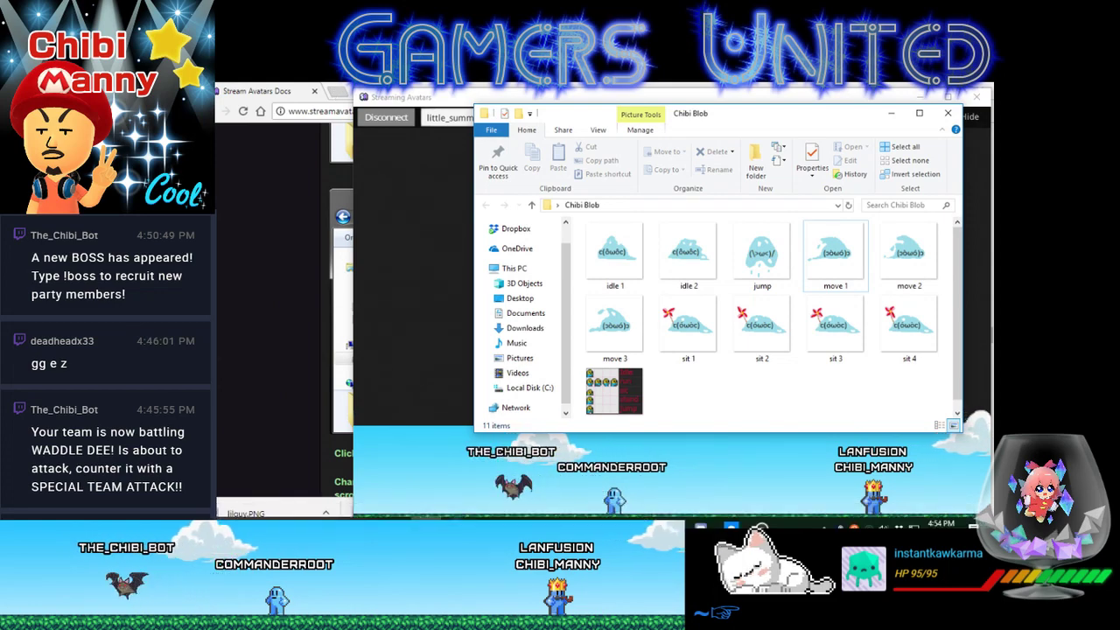
pyautogui.press('super+d')
pyautogui.click(610, 514)
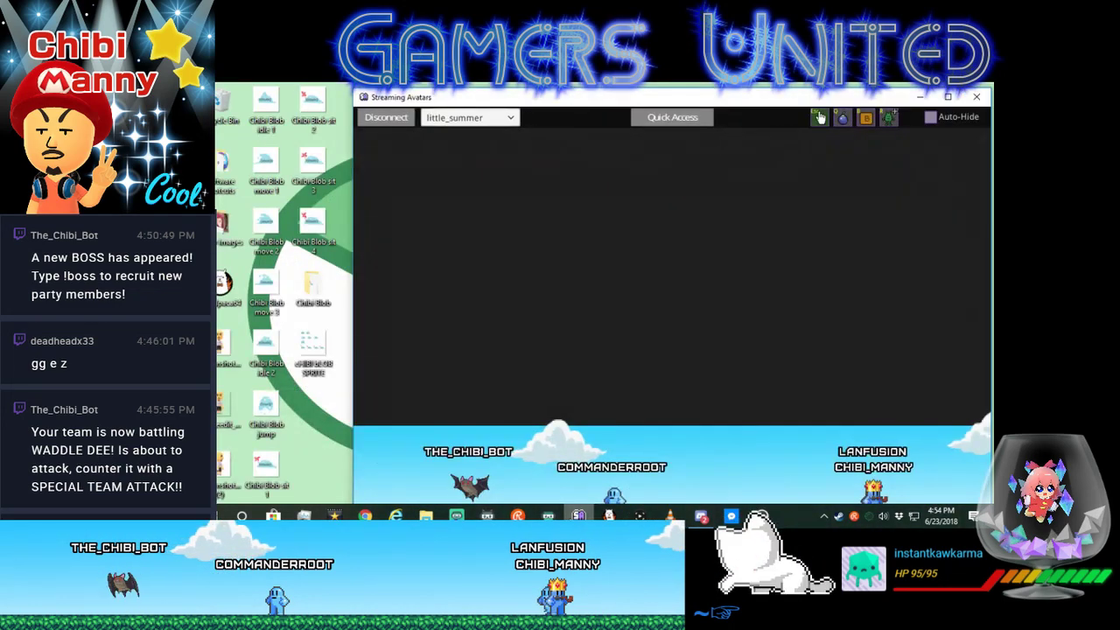
pyautogui.click(314, 349)
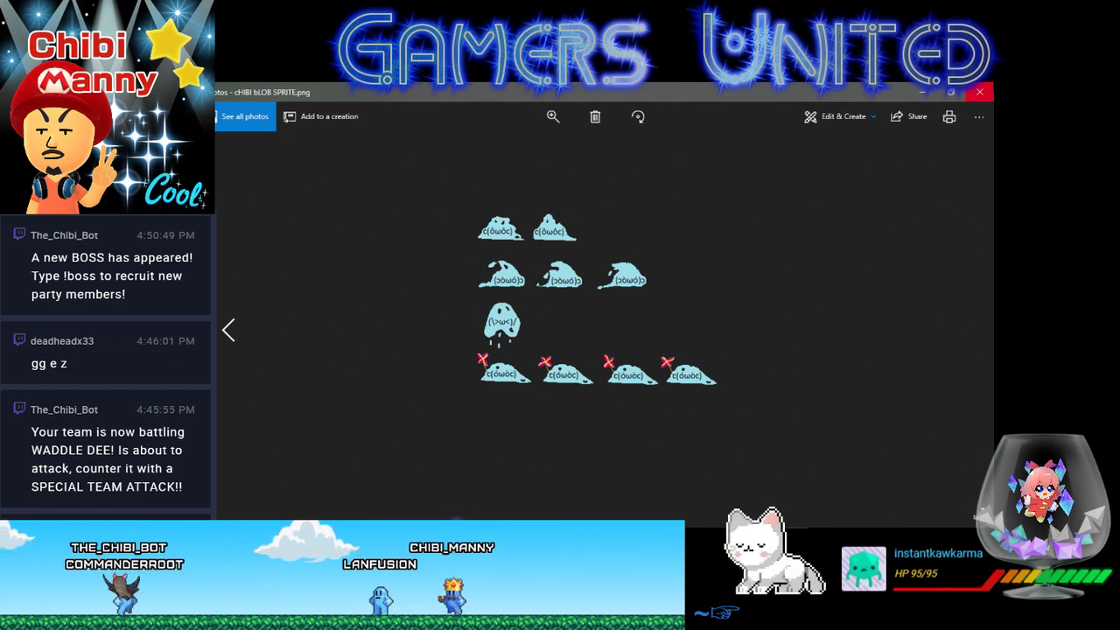
pyautogui.click(980, 92)
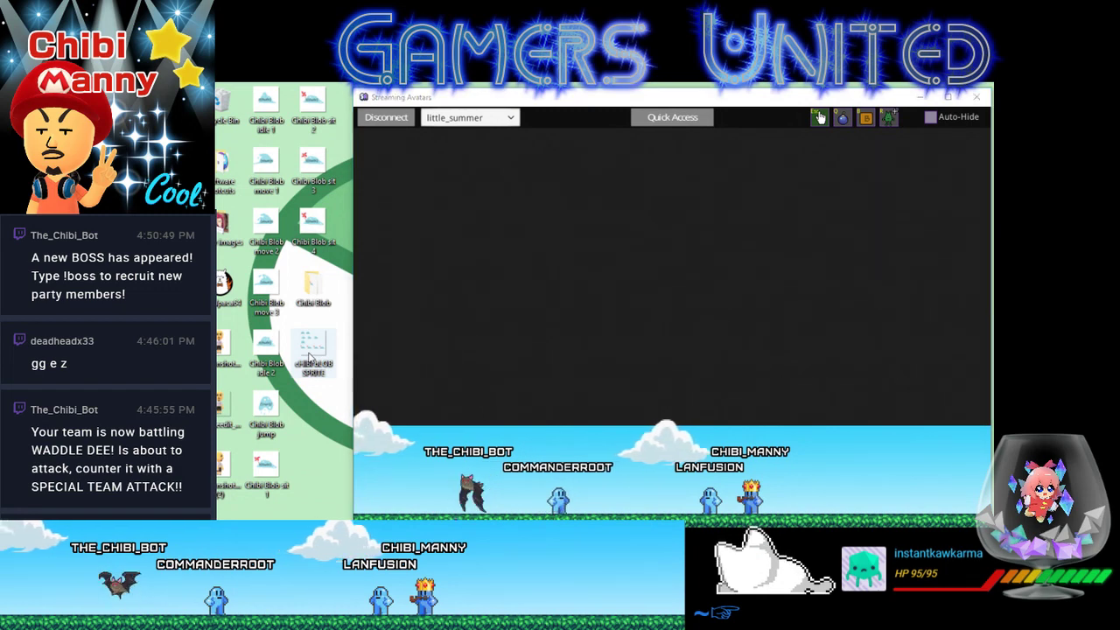
# - Call up the file options for cHIBI bLOB SPRITE on the desktop and bring the Chibi Blob folder window forward
pyautogui.rightClick(309, 357)
pyautogui.click(301, 408)
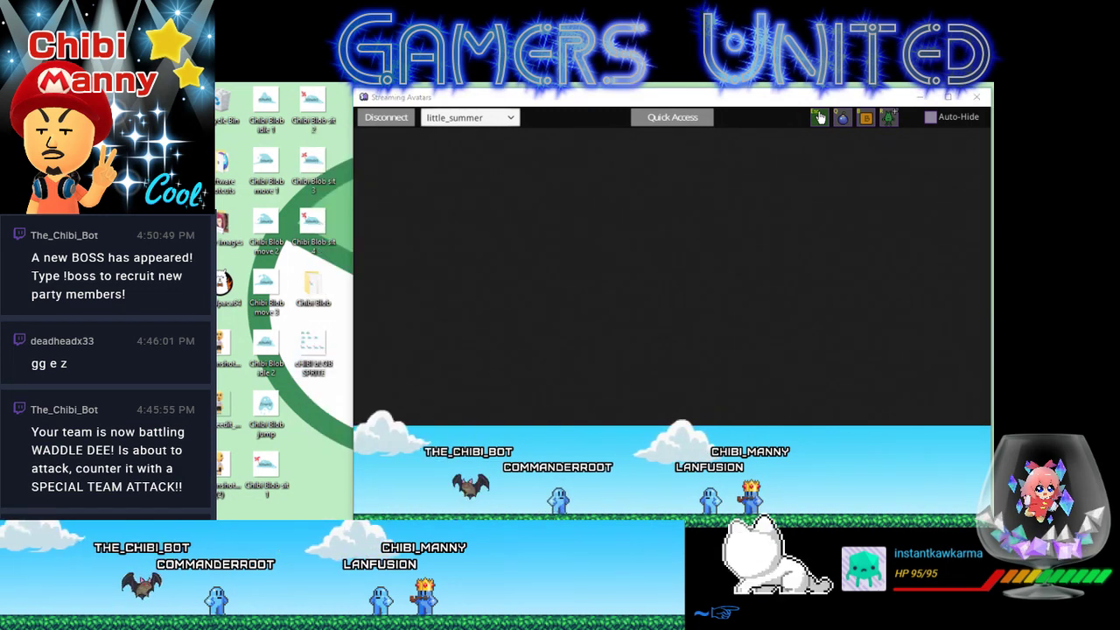
pyautogui.click(819, 117)
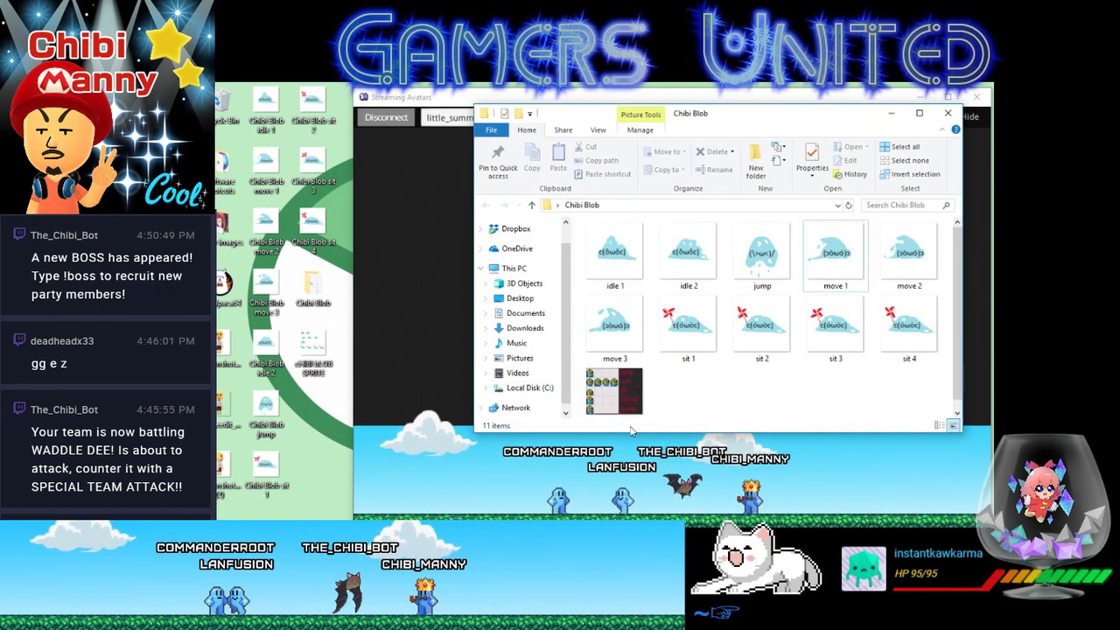
pyautogui.click(386, 287)
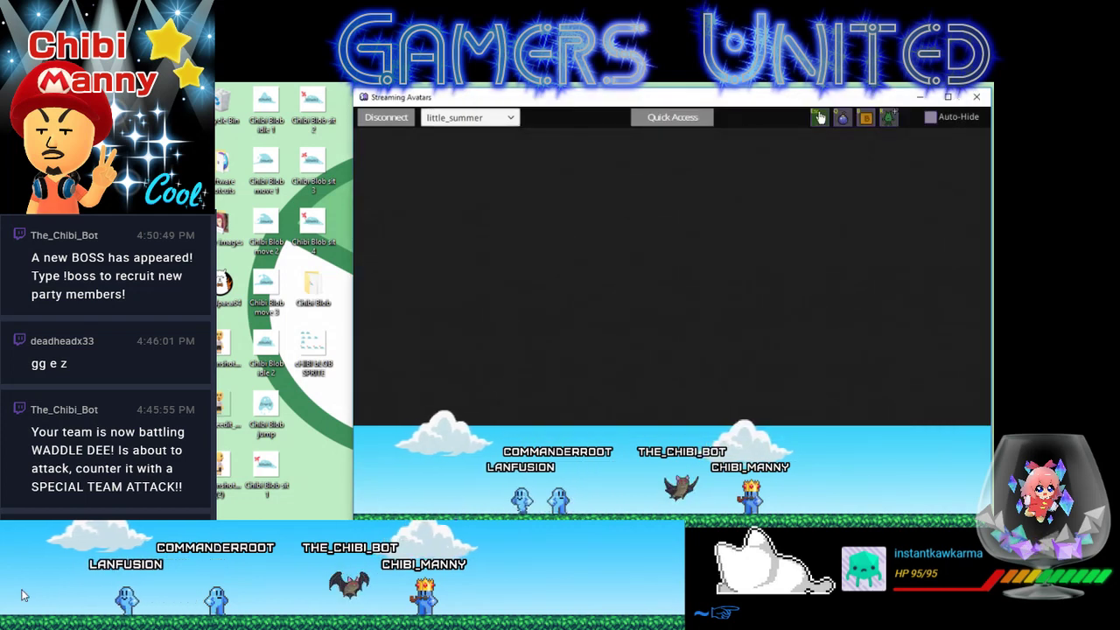
pyautogui.moveTo(91, 624)
pyautogui.click(819, 117)
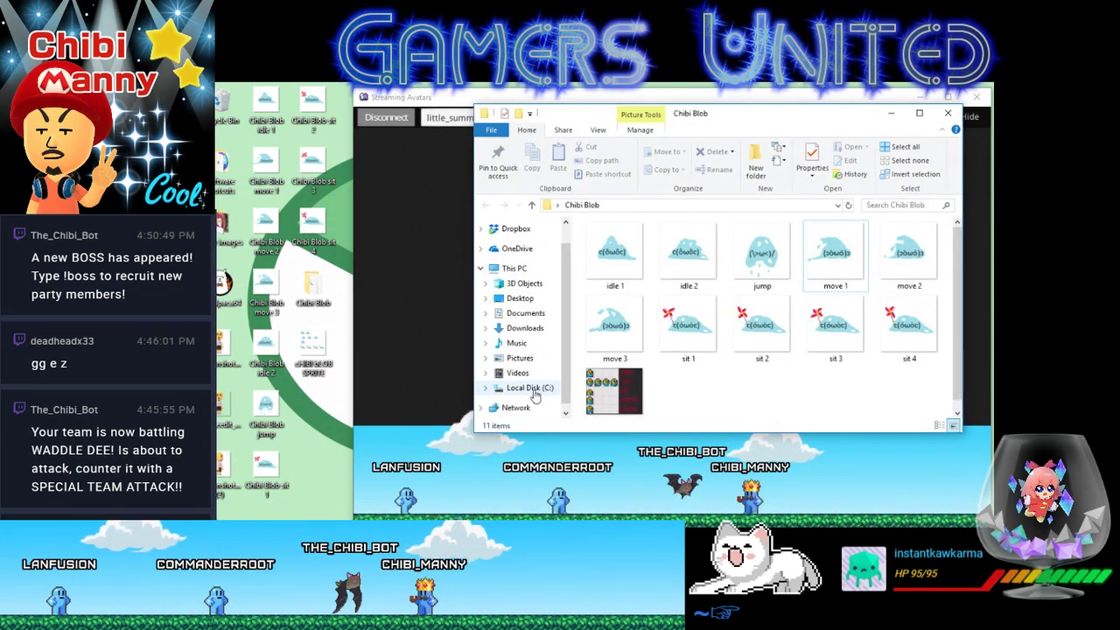
# - Open the Program Files (x86) folder on Local Disk (C:)
pyautogui.click(534, 390)
pyautogui.click(643, 336)
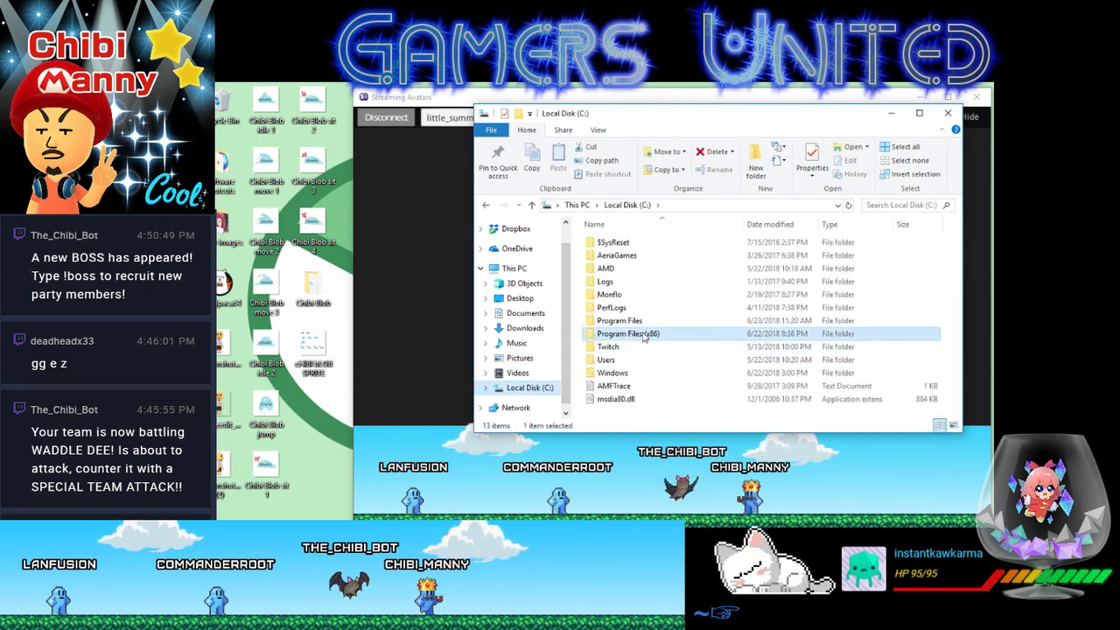
pyautogui.doubleClick(643, 336)
# - Look through the folders listed in Program Files (x86)
pyautogui.scroll(-8, 643, 336)
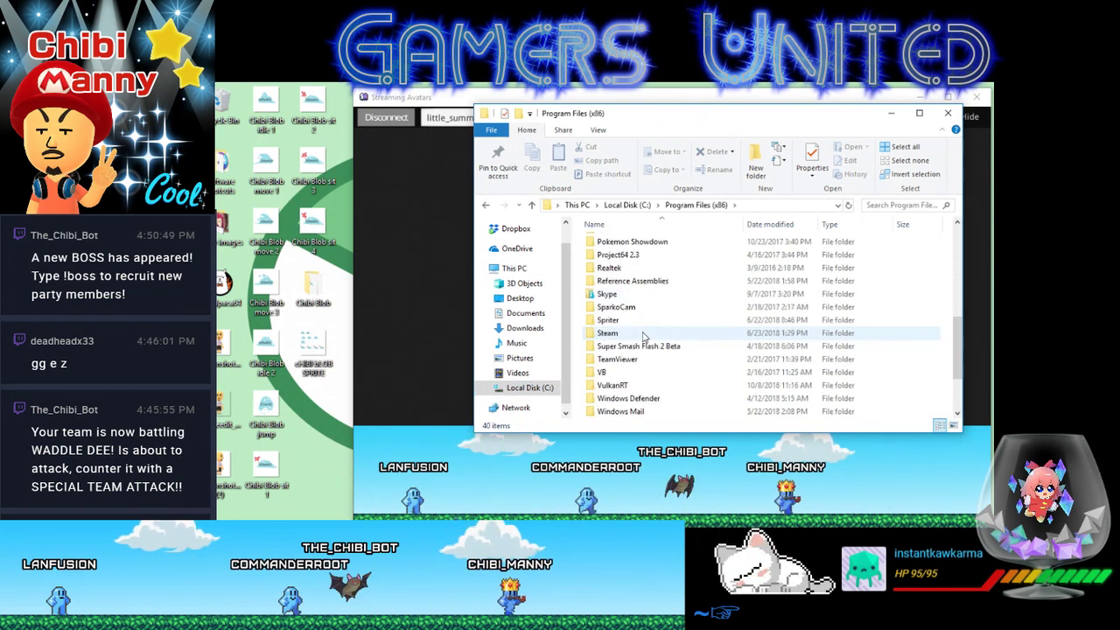
pyautogui.scroll(-2, 644, 336)
pyautogui.scroll(1, 647, 311)
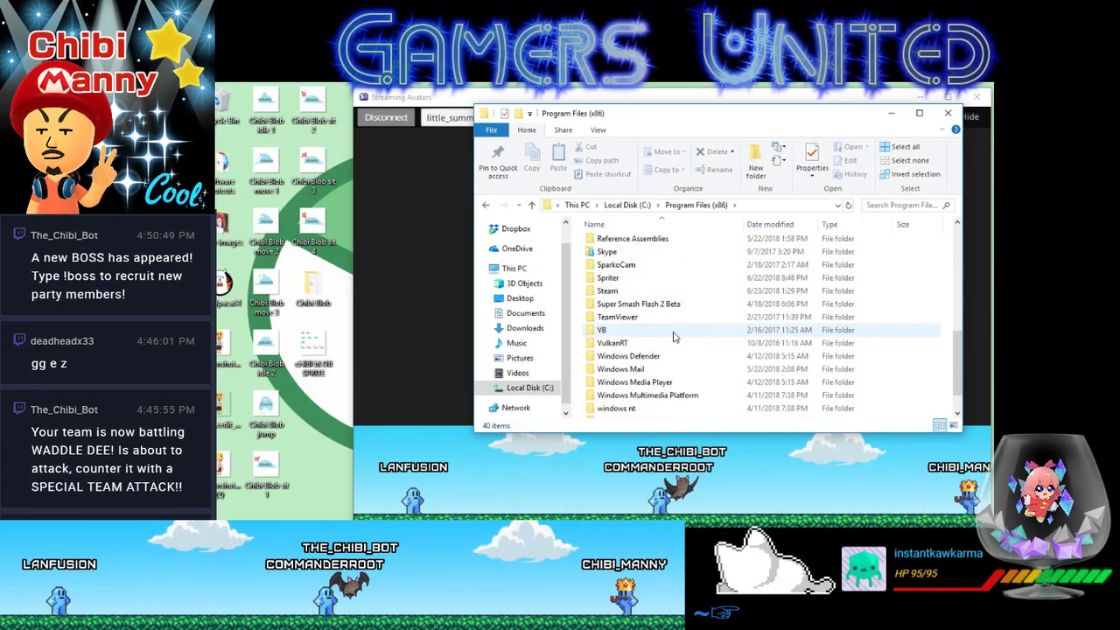
pyautogui.scroll(2, 674, 337)
pyautogui.scroll(-1, 675, 338)
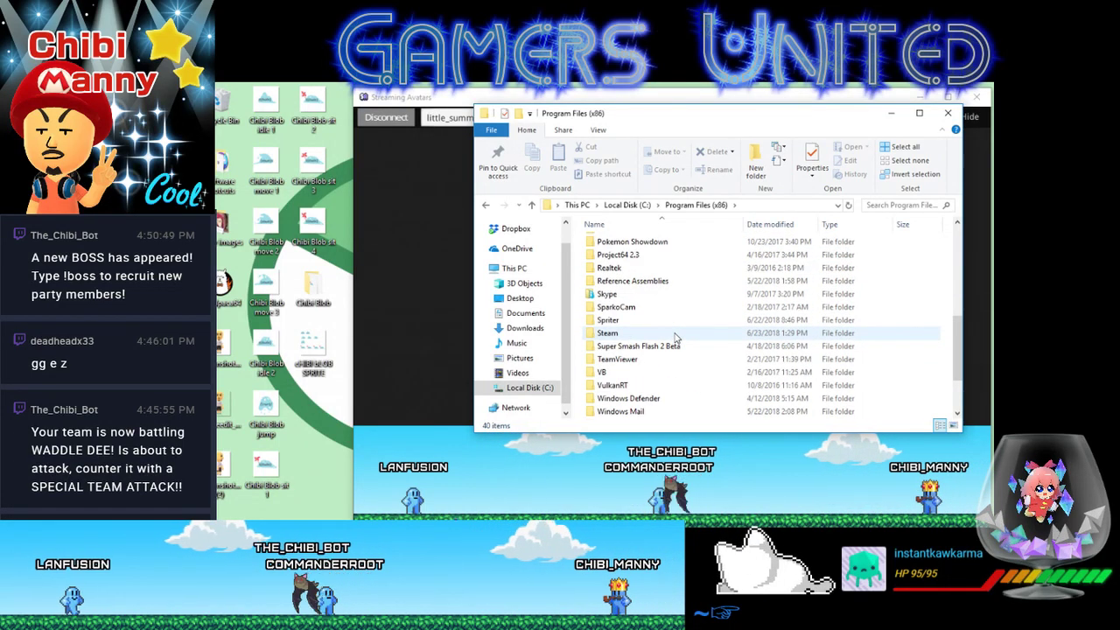
pyautogui.scroll(-1, 675, 338)
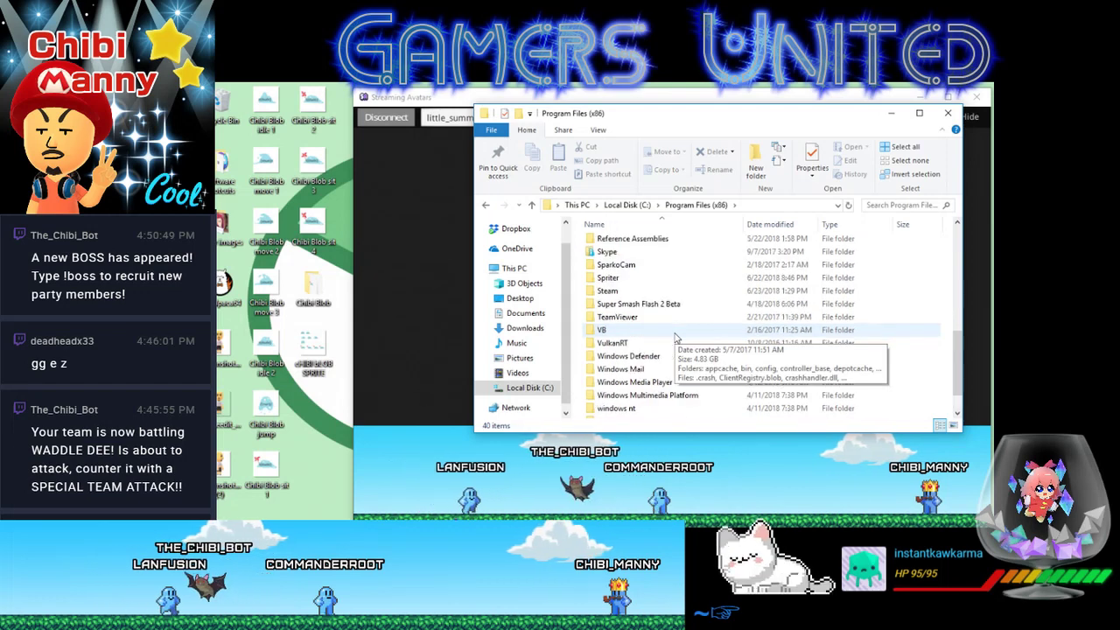
pyautogui.scroll(1, 675, 338)
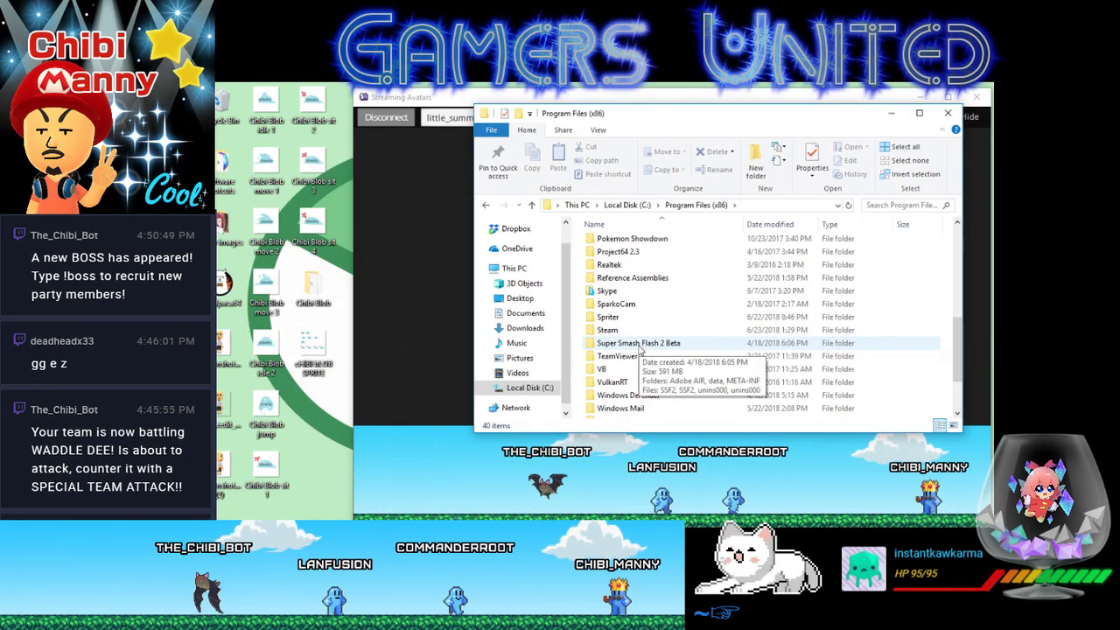
pyautogui.scroll(6, 648, 337)
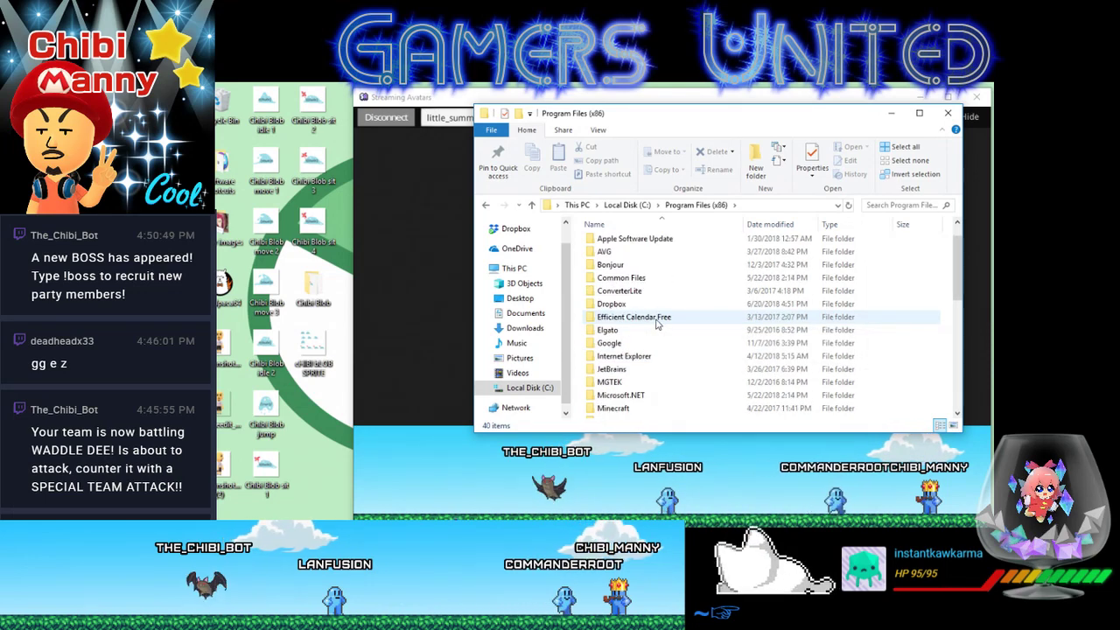
# - Switch to the Streamlabs Chatbot window
pyautogui.hotkey('alt', 'Tab')
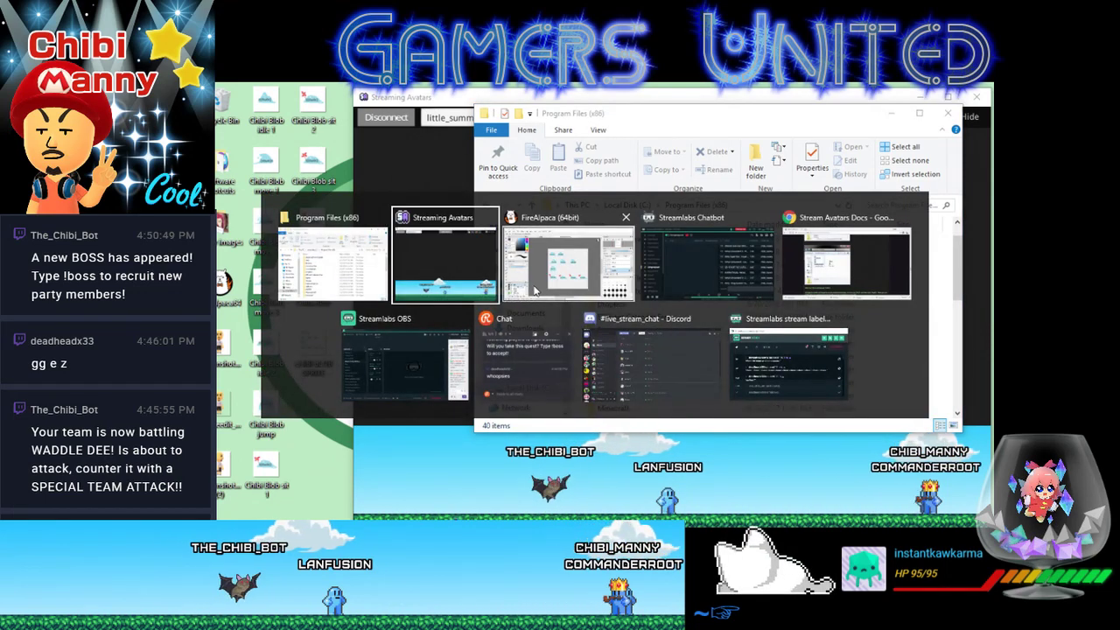
pyautogui.hotkey('alt', 'Tab')
pyautogui.hotkey('alt', 'Tab')
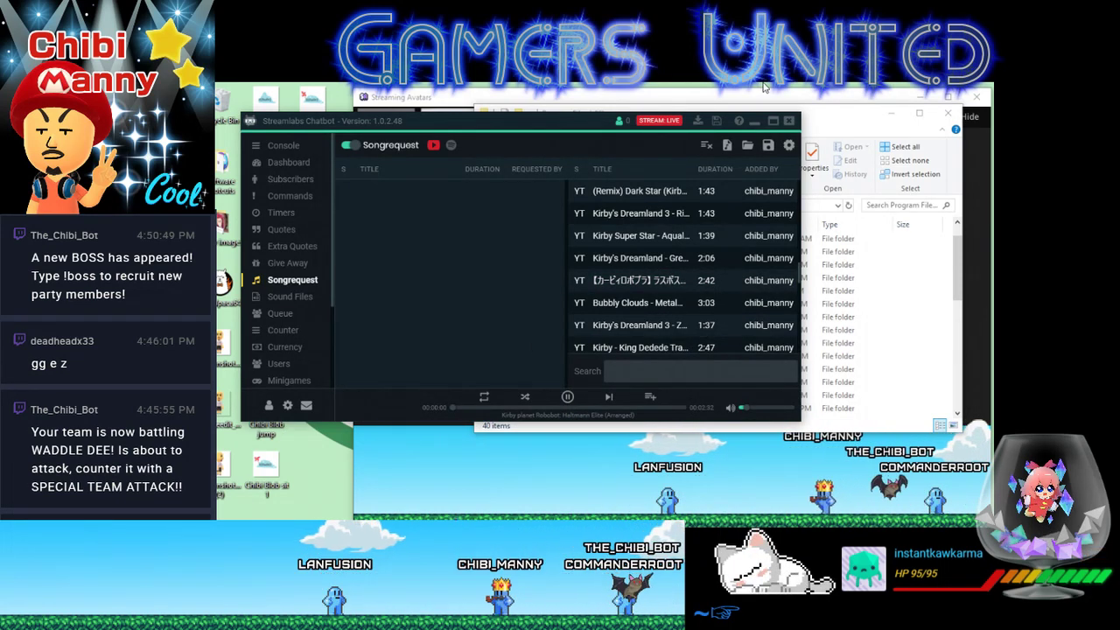
# - Minimize the chatbot window and look through the folders in Program Files on Local Disk (C:)
pyautogui.click(754, 122)
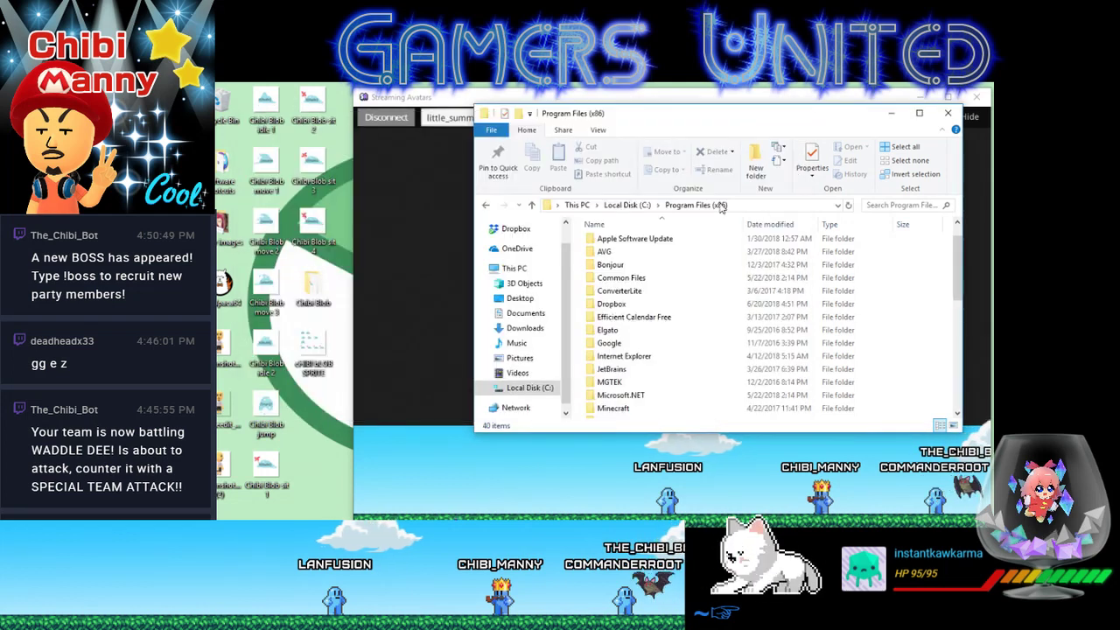
pyautogui.scroll(1, 630, 348)
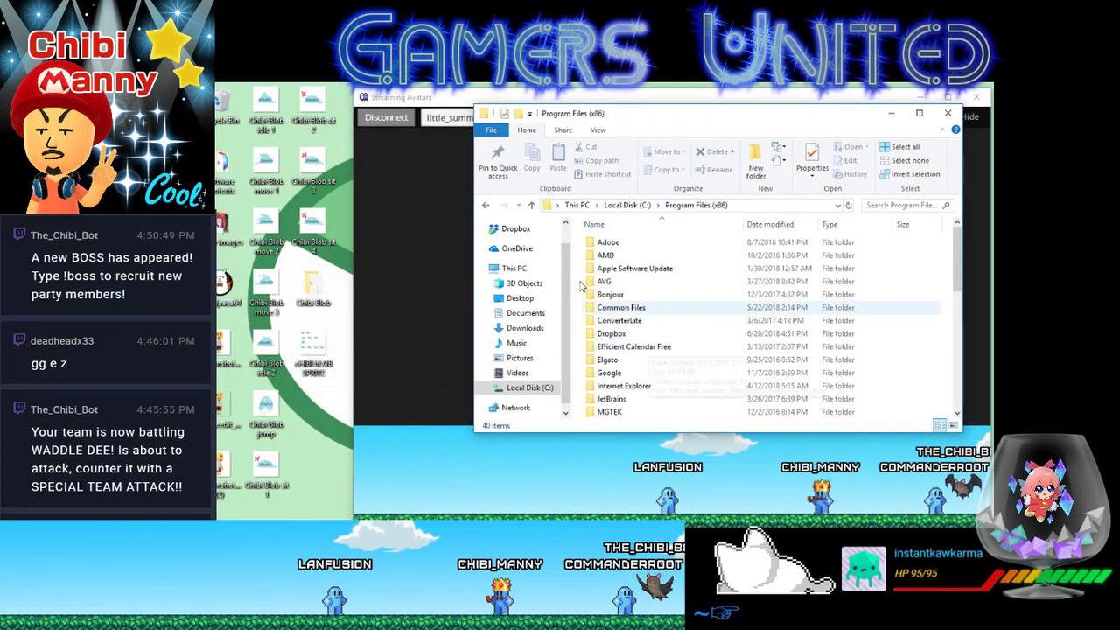
pyautogui.click(620, 205)
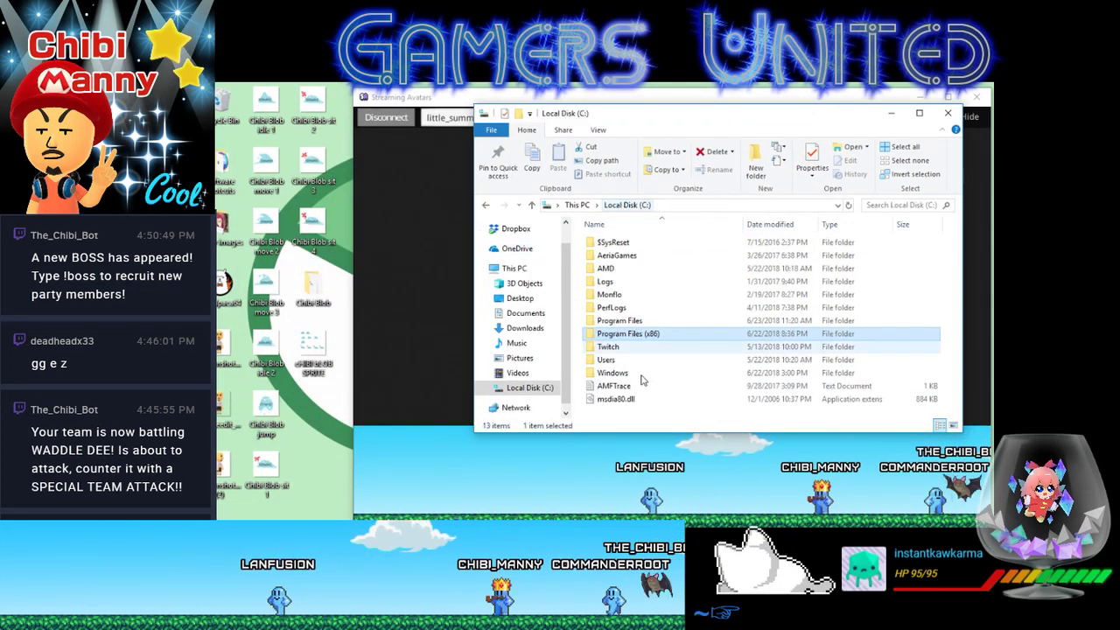
pyautogui.doubleClick(638, 323)
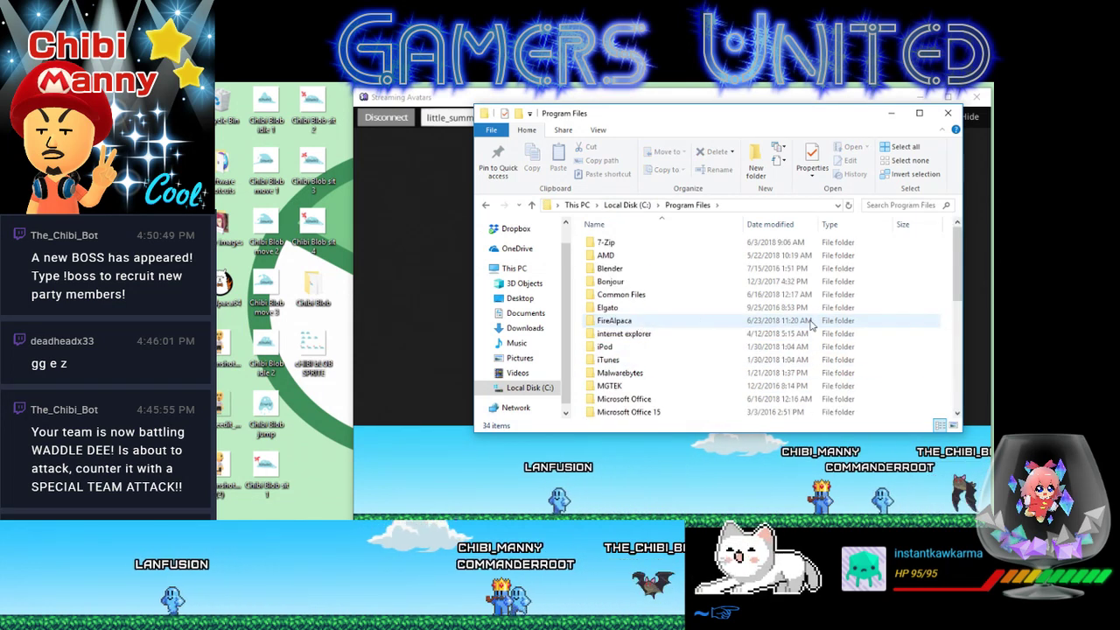
pyautogui.scroll(-7, 613, 319)
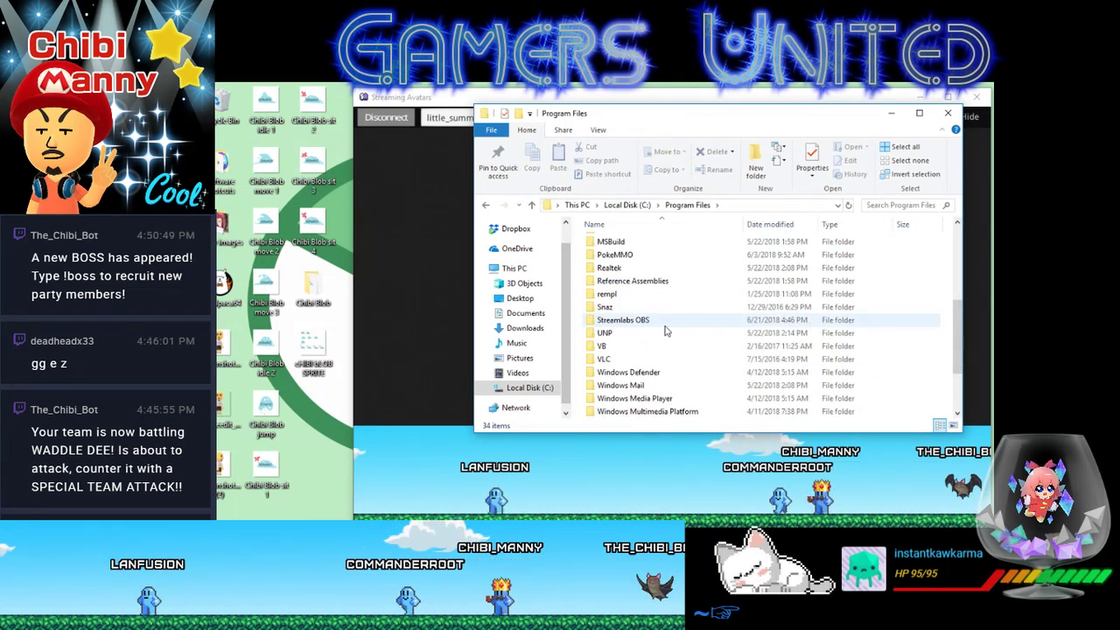
pyautogui.scroll(-2, 665, 331)
pyautogui.scroll(4, 667, 331)
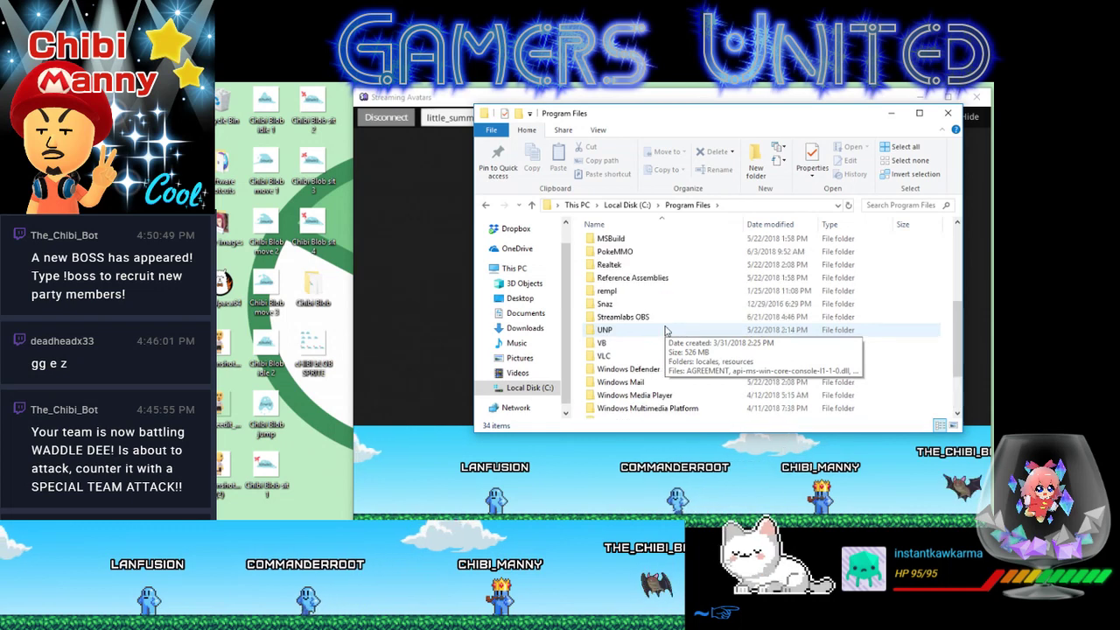
pyautogui.scroll(1, 672, 341)
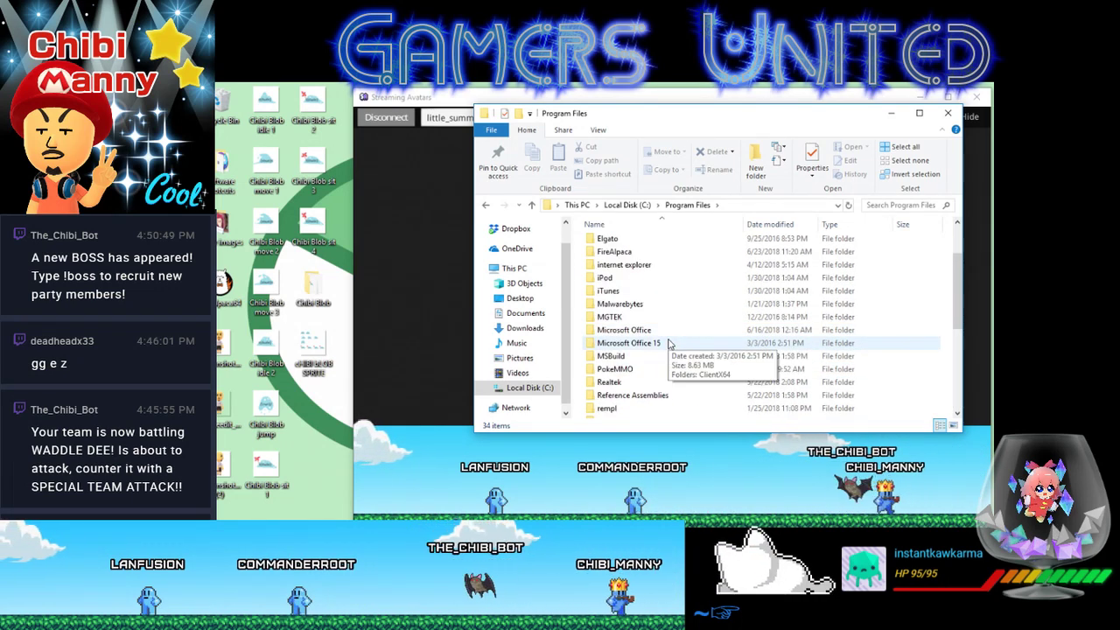
# - Switch to the Stream Avatars Docs page and read the instructions for finding the data folder's avatars subfolder
pyautogui.hotkey('alt', 'Tab')
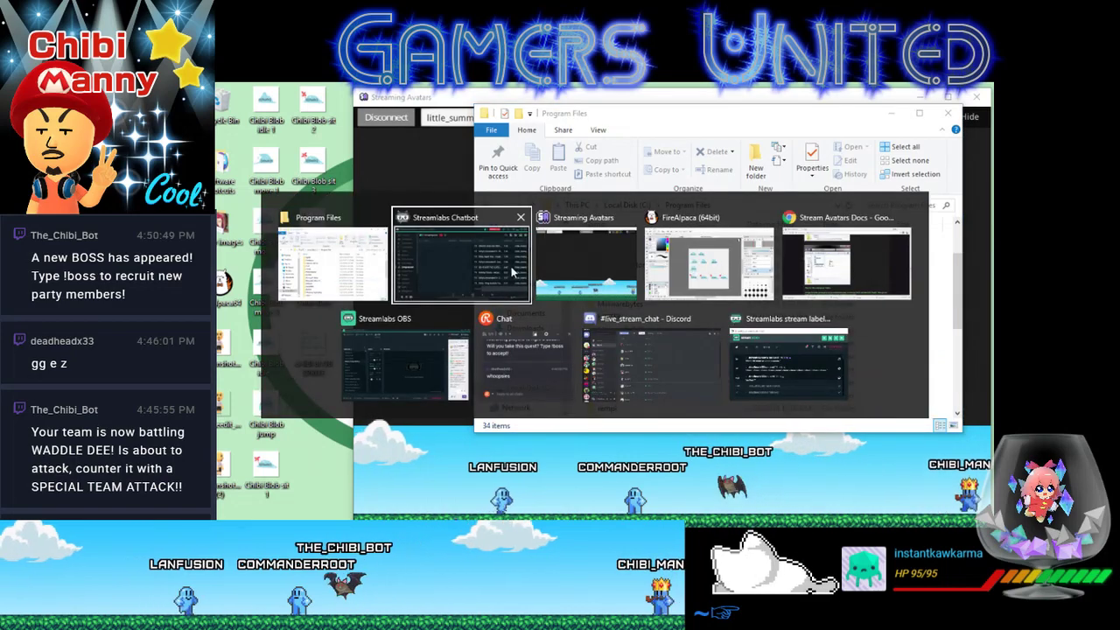
pyautogui.hotkey('alt', 'Tab')
pyautogui.hotkey('alt', 'Tab')
pyautogui.hotkey('alt', 'Tab')
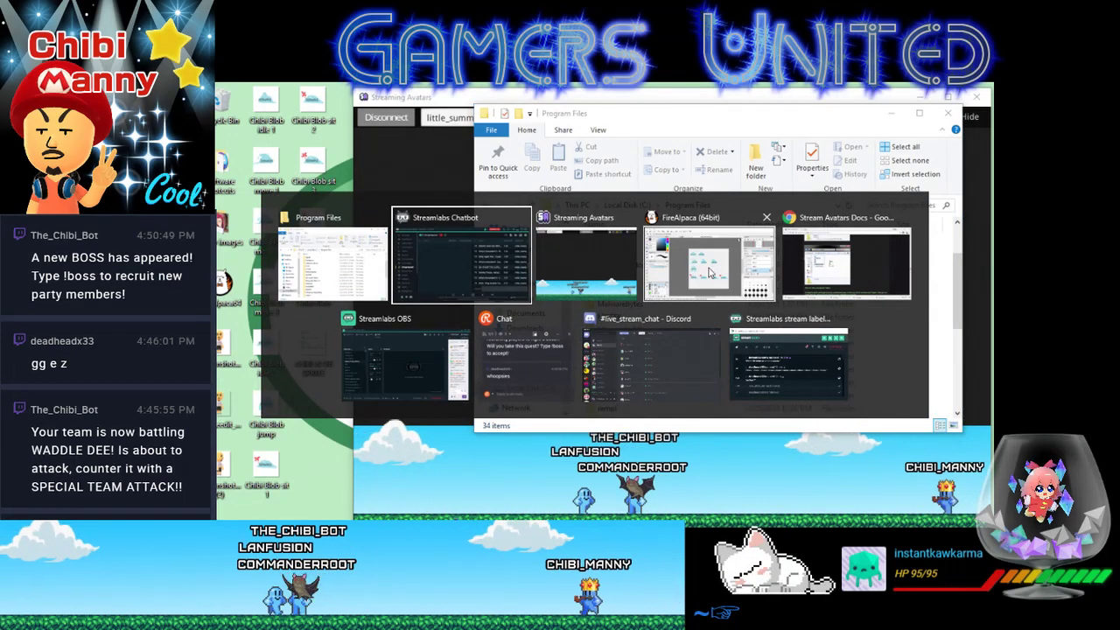
pyautogui.scroll(3, 622, 278)
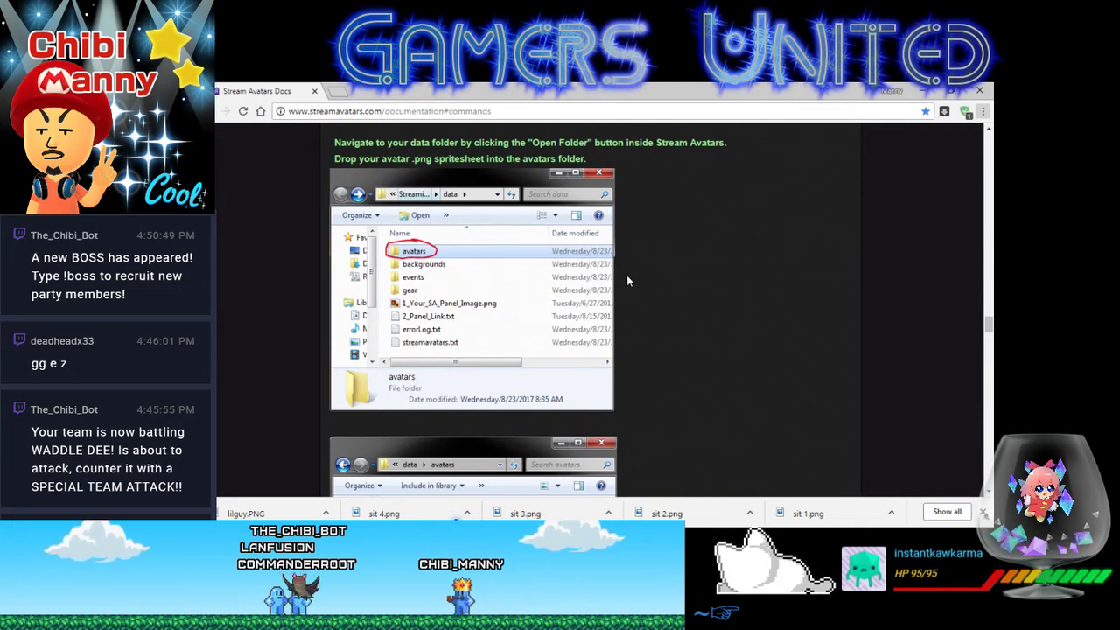
# - Return to the Program Files window and browse the folders in Program Files (x86) on Local Disk (C:)
pyautogui.hotkey('alt', 'Tab')
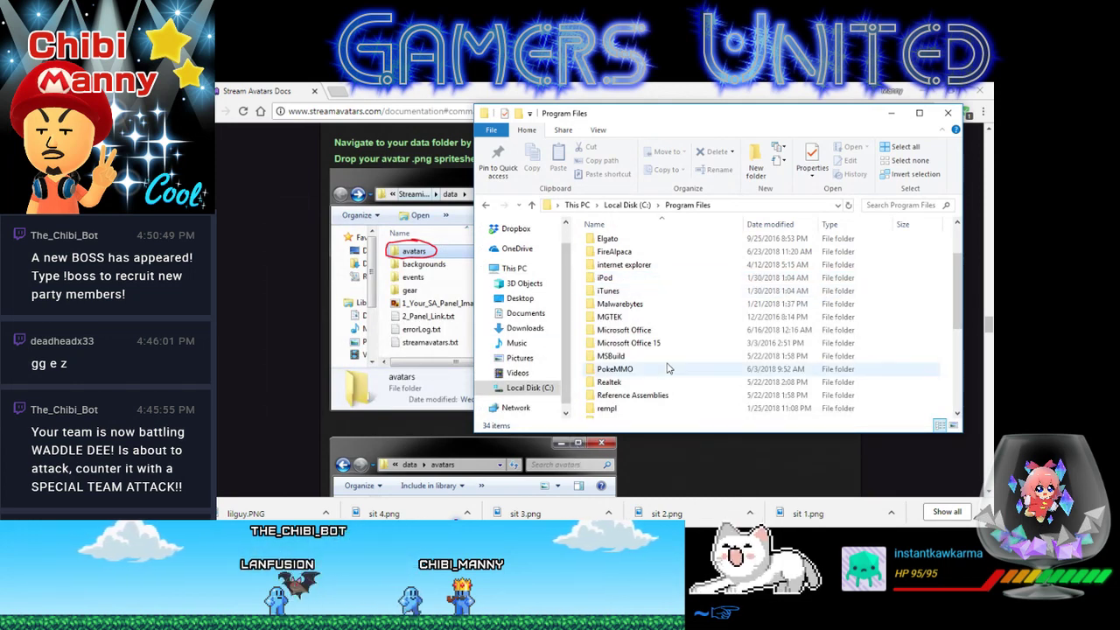
pyautogui.scroll(2, 666, 367)
pyautogui.scroll(-3, 667, 368)
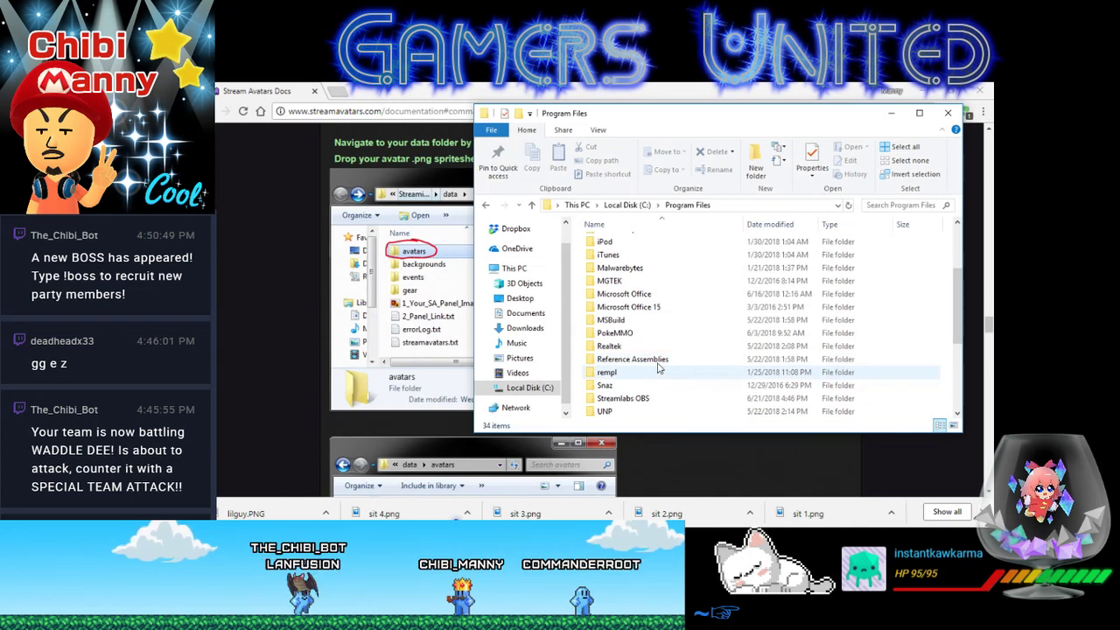
pyautogui.click(636, 205)
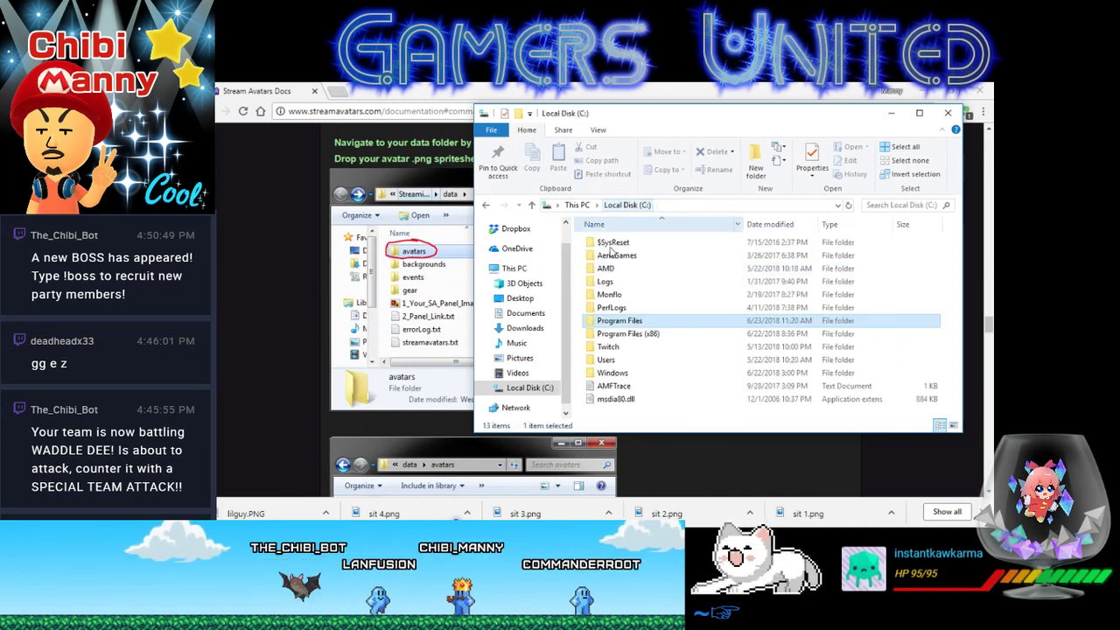
pyautogui.doubleClick(632, 333)
pyautogui.scroll(-3, 669, 372)
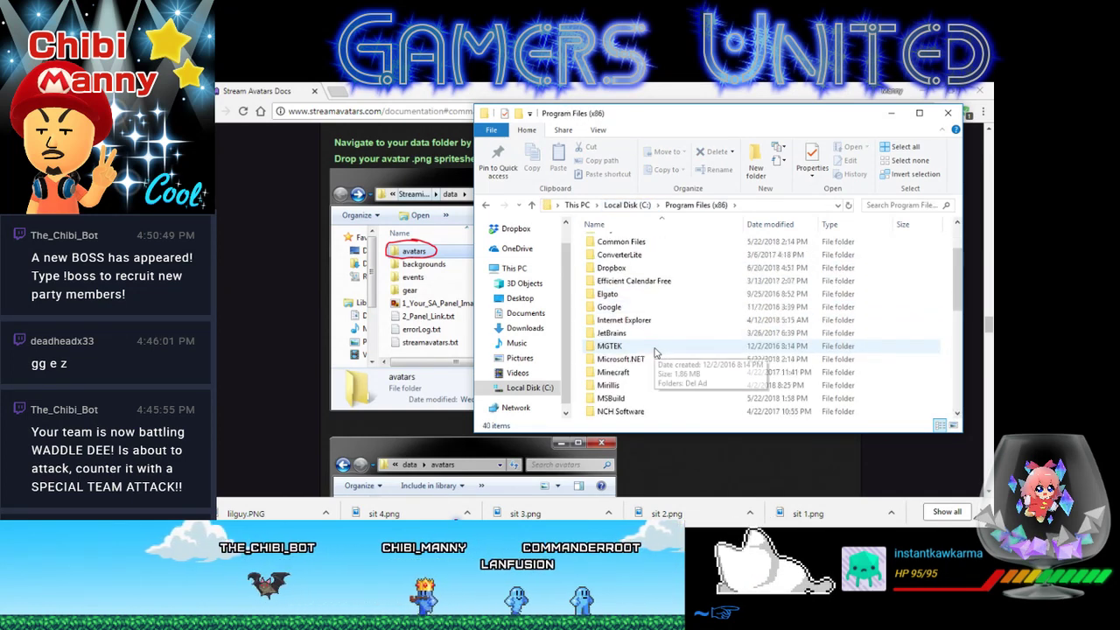
pyautogui.scroll(-4, 696, 420)
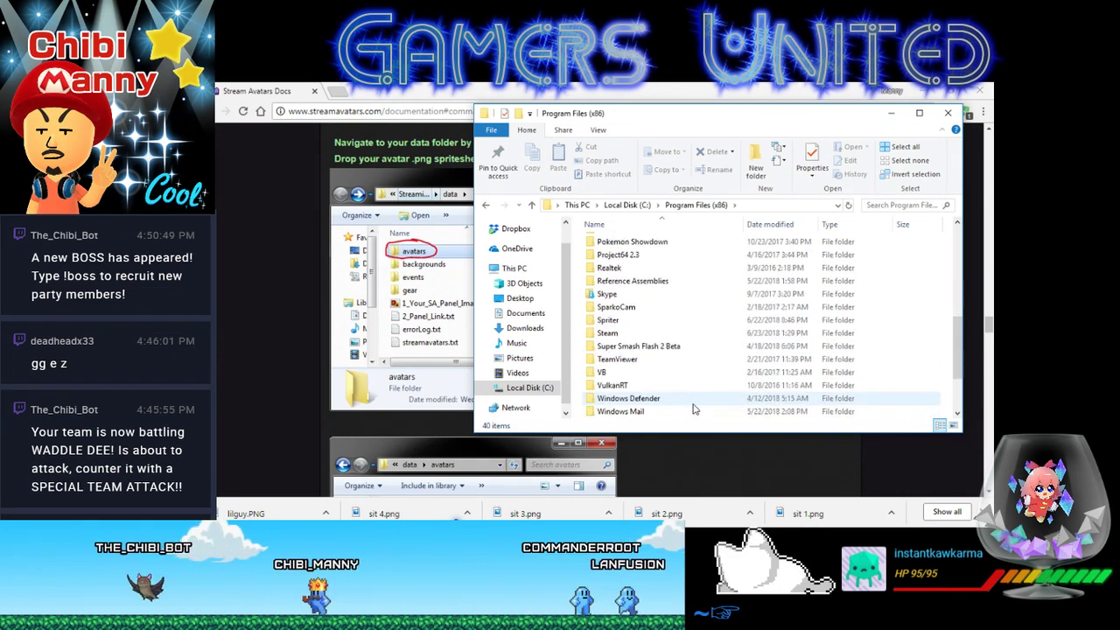
# - Look through the contents of the Steam folder and go back to Program Files (x86)
pyautogui.doubleClick(644, 338)
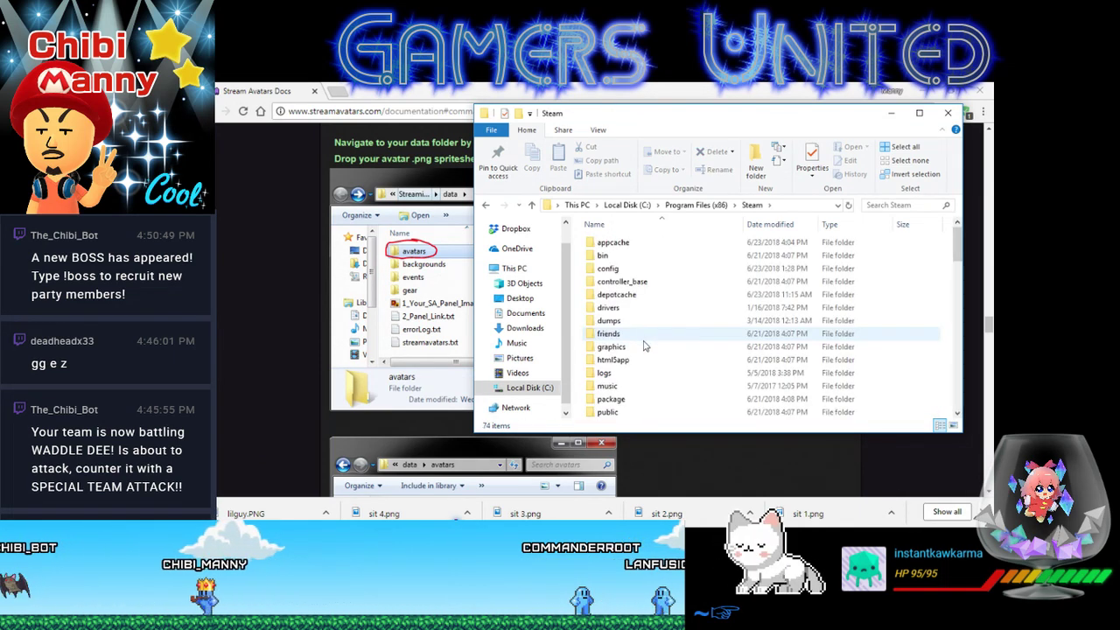
pyautogui.scroll(-4, 655, 360)
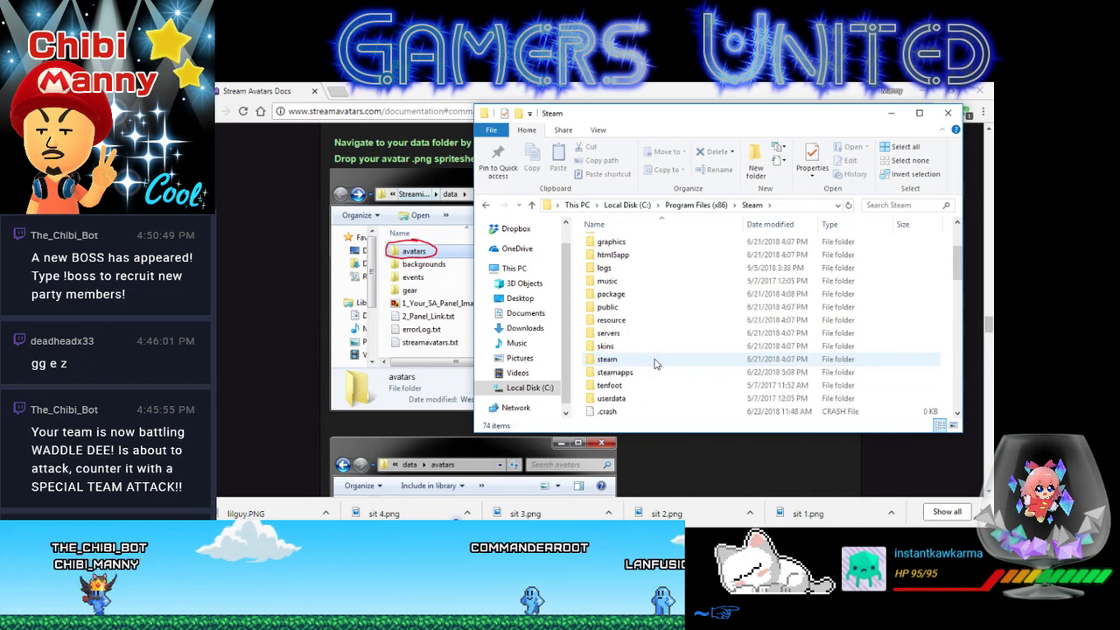
pyautogui.scroll(4, 655, 362)
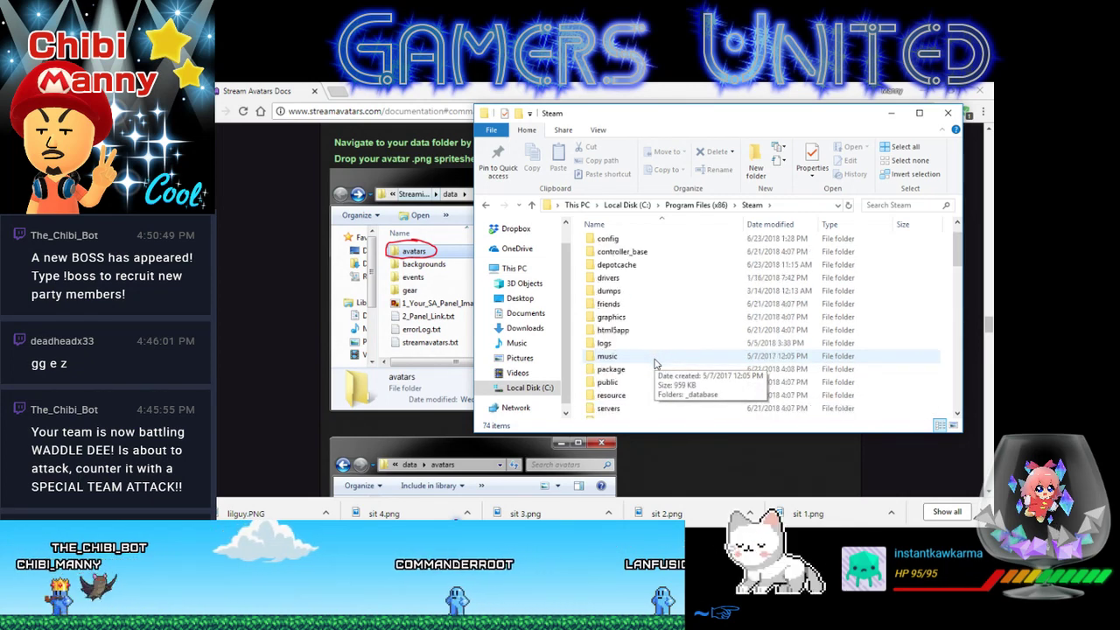
pyautogui.scroll(-5, 655, 362)
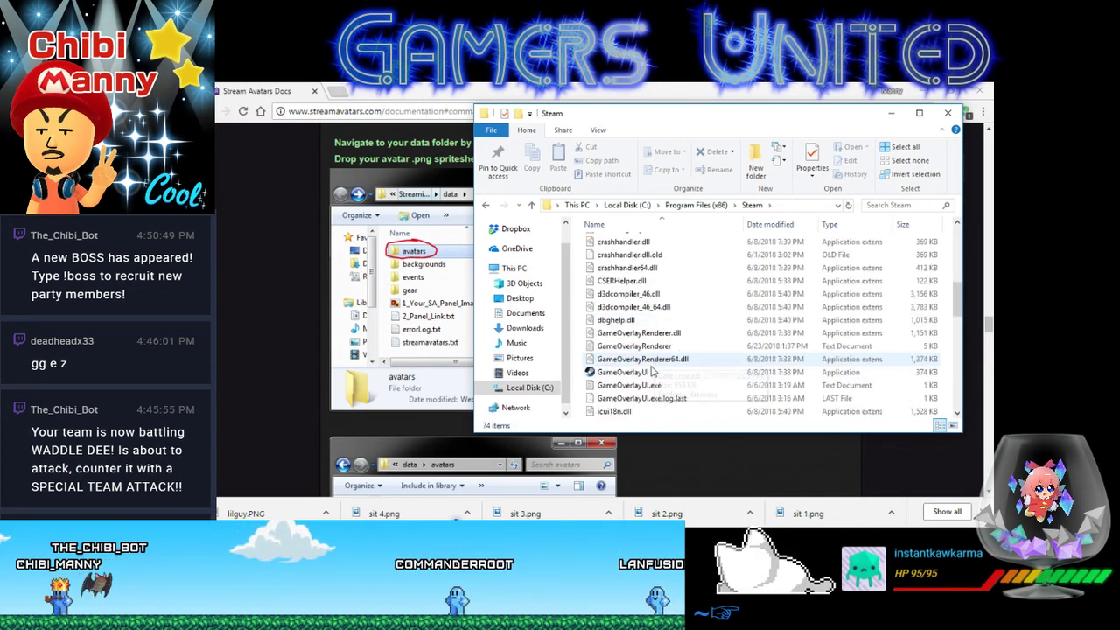
pyautogui.hotkey('alt', 'Left')
pyautogui.scroll(8, 654, 367)
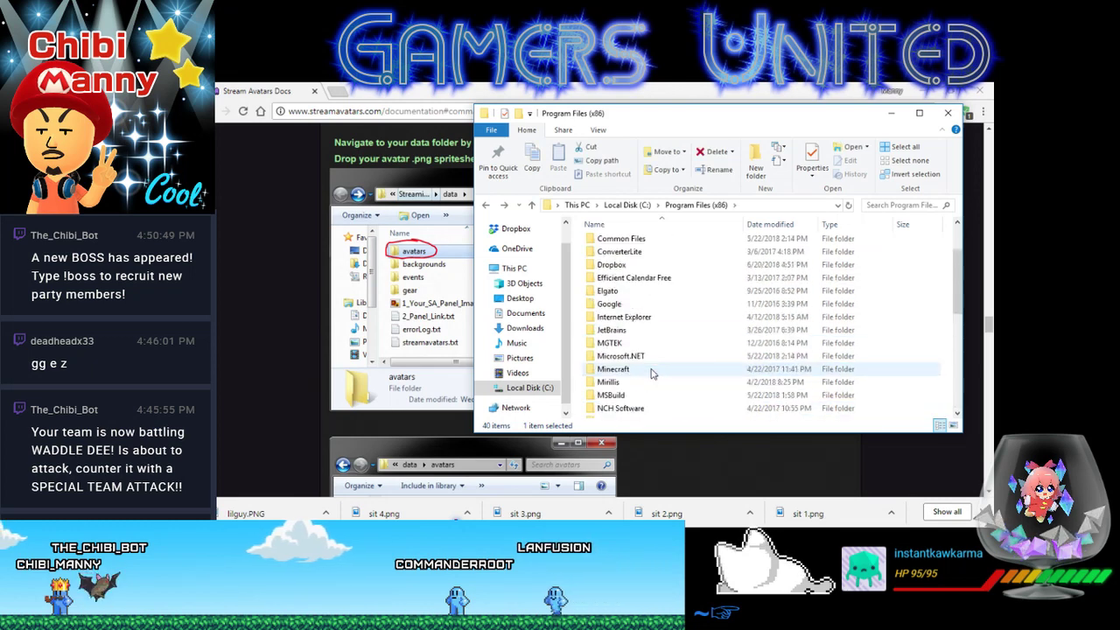
# - Search Program Files (x86) for AVATAR and open the StreamAvatars_Data folder inside Stream Avatars
pyautogui.click(875, 208)
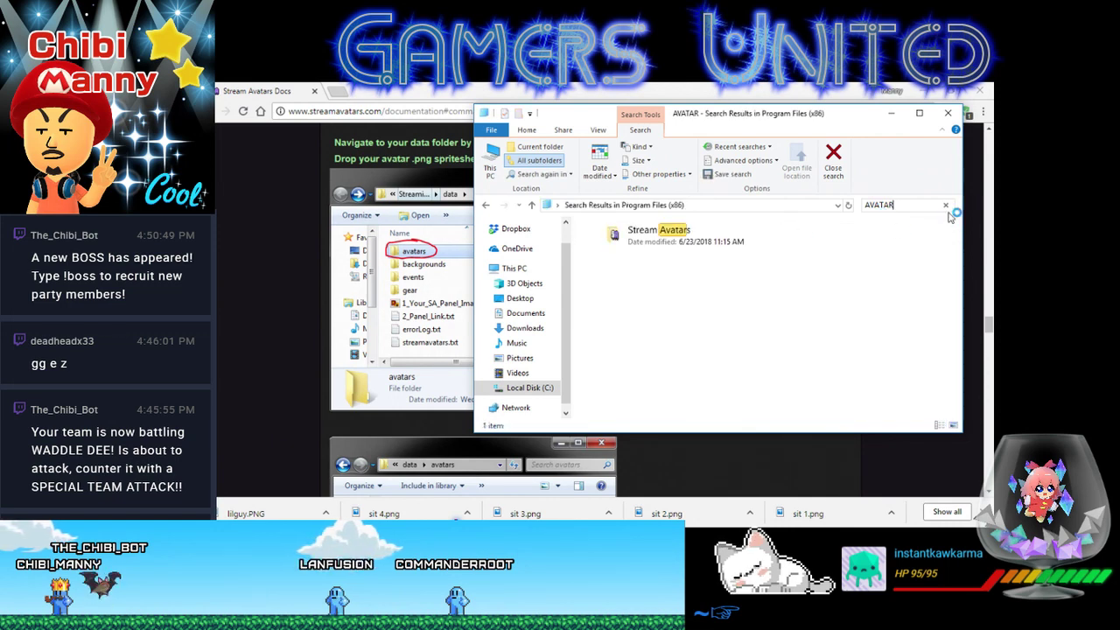
pyautogui.click(740, 240)
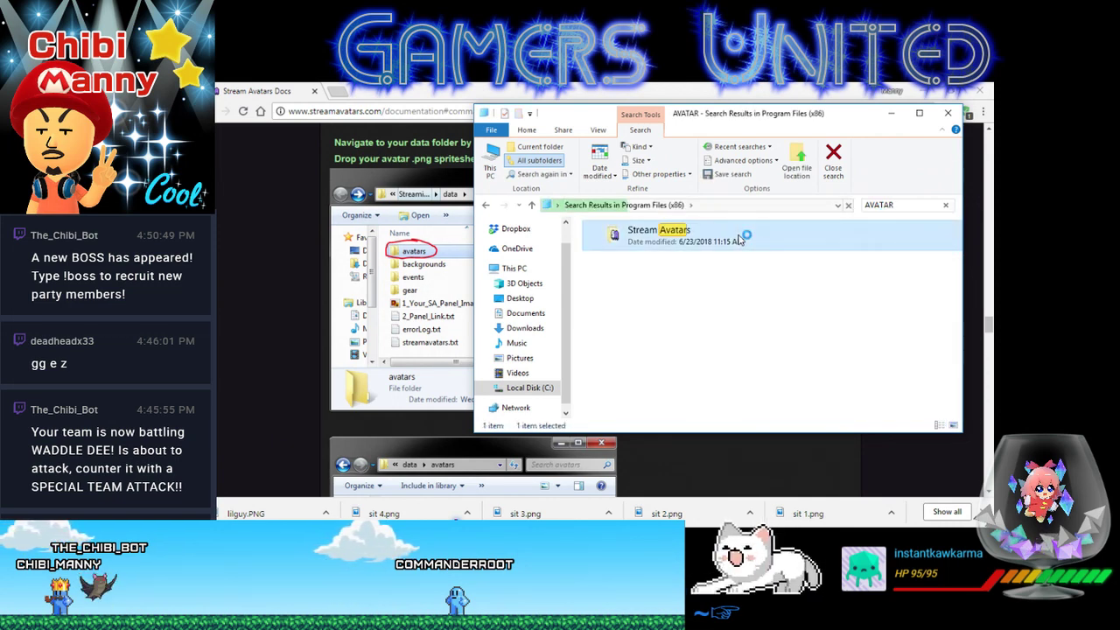
pyautogui.doubleClick(739, 239)
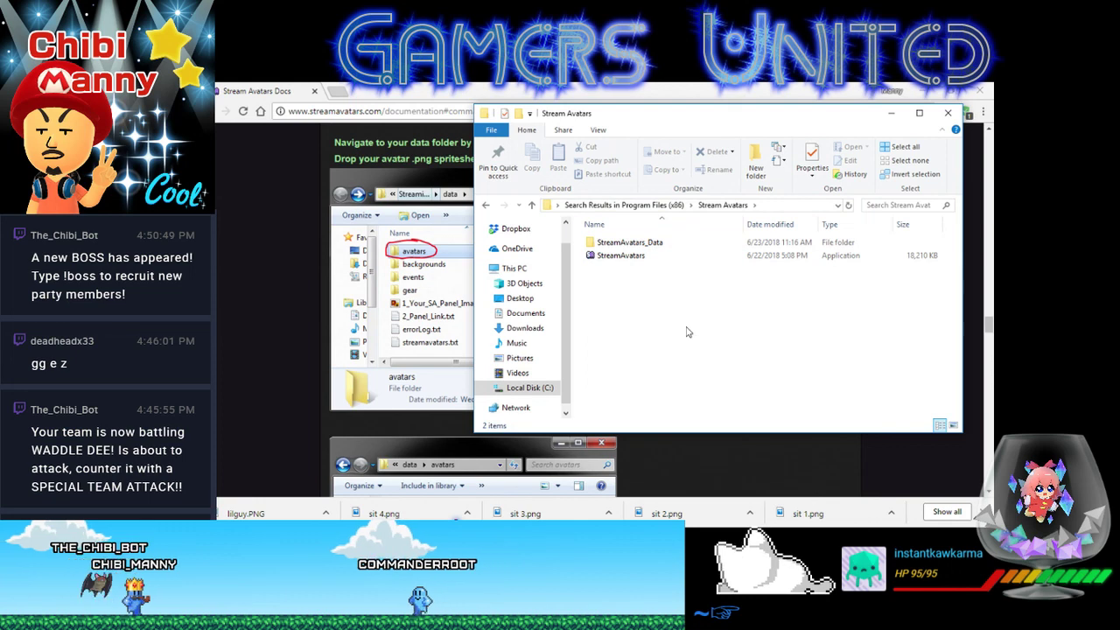
pyautogui.doubleClick(648, 247)
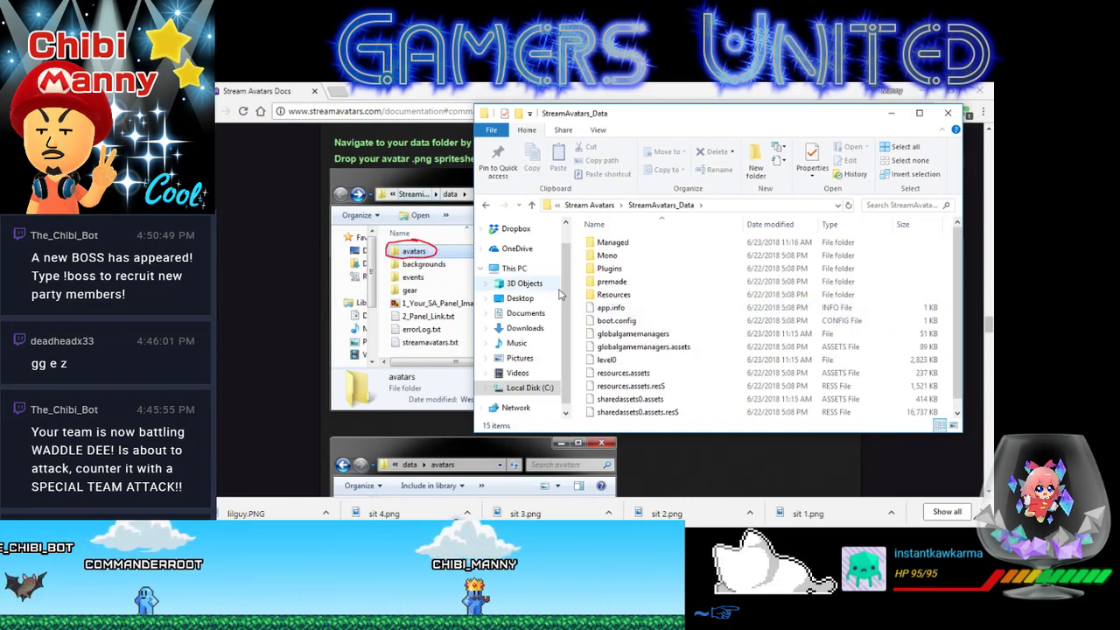
# - Check the subfolders of StreamAvatars_Data, including Plugins, Mono and Managed, for the avatars folder
pyautogui.press('BackSpace')
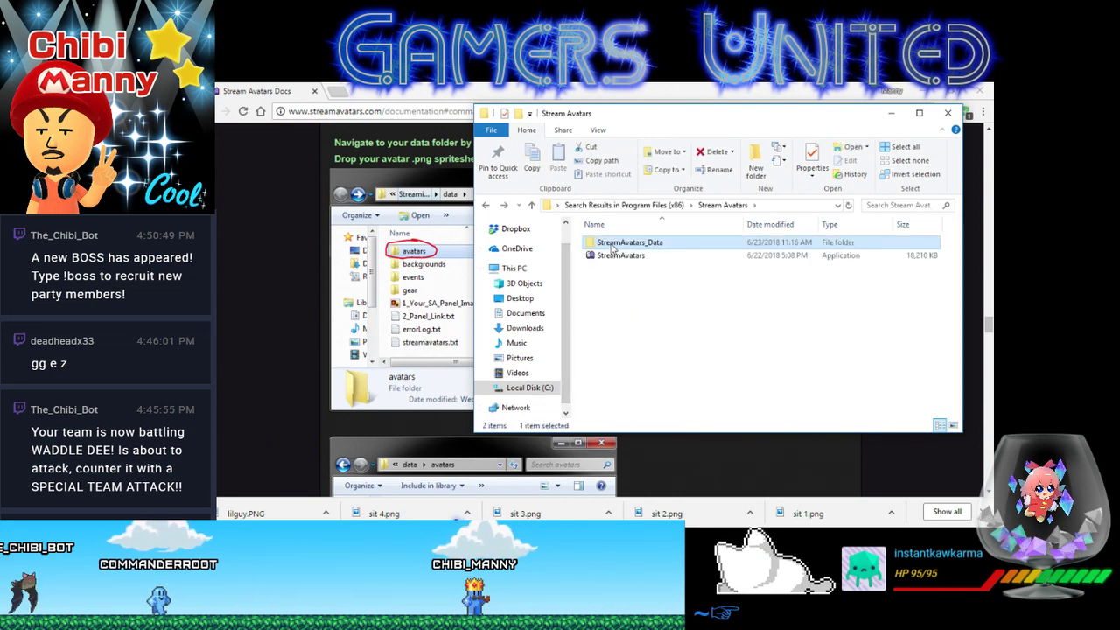
pyautogui.doubleClick(611, 247)
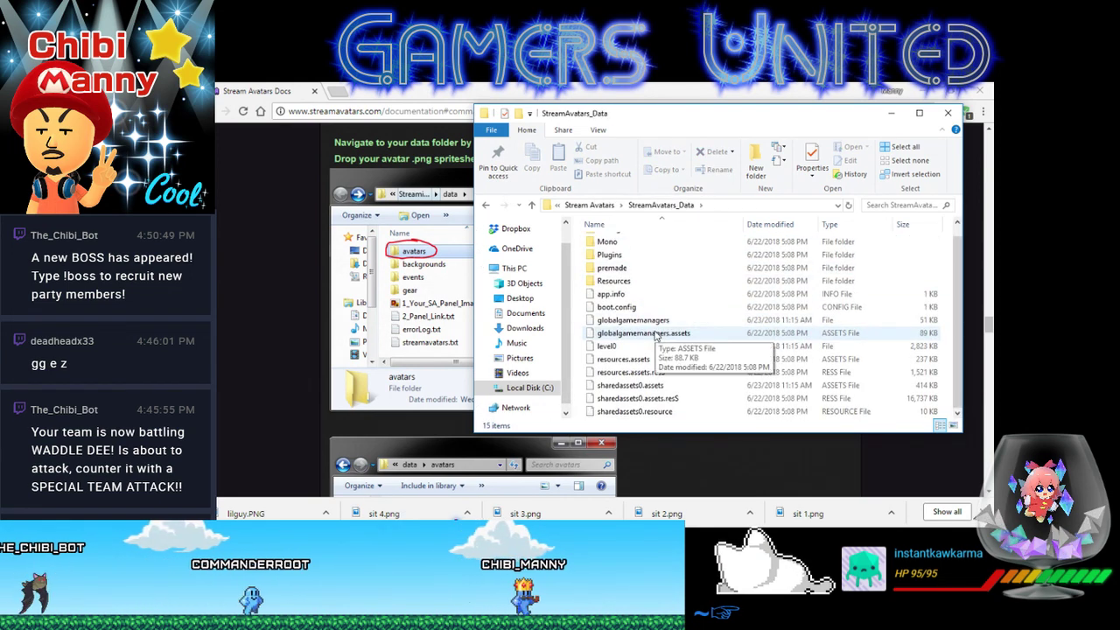
pyautogui.scroll(1, 639, 271)
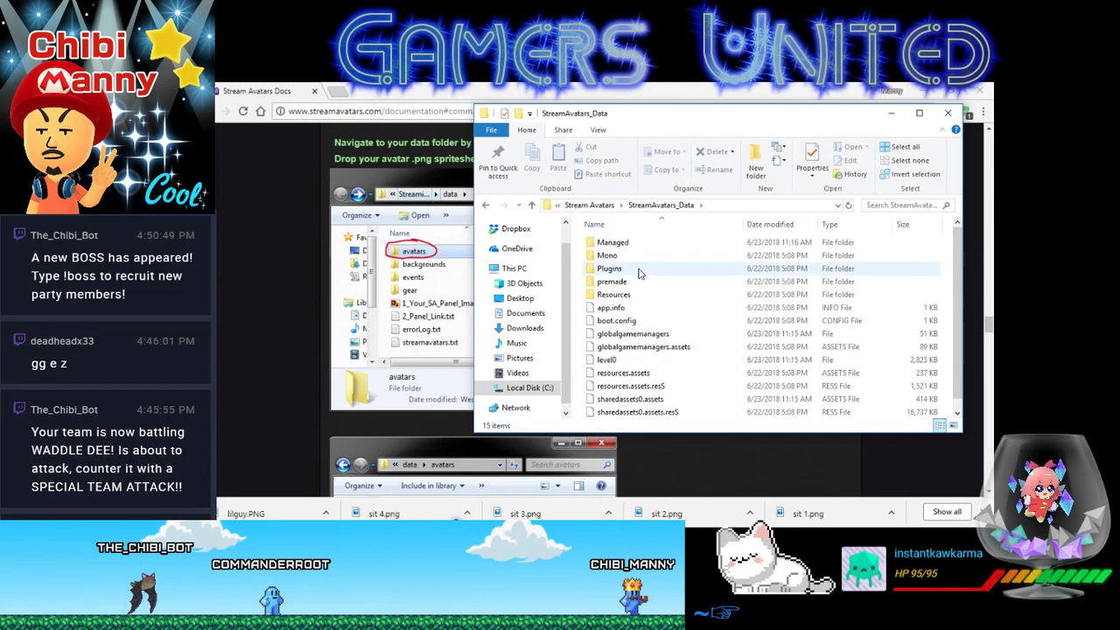
pyautogui.moveTo(638, 274); pyautogui.dragTo(636, 296)
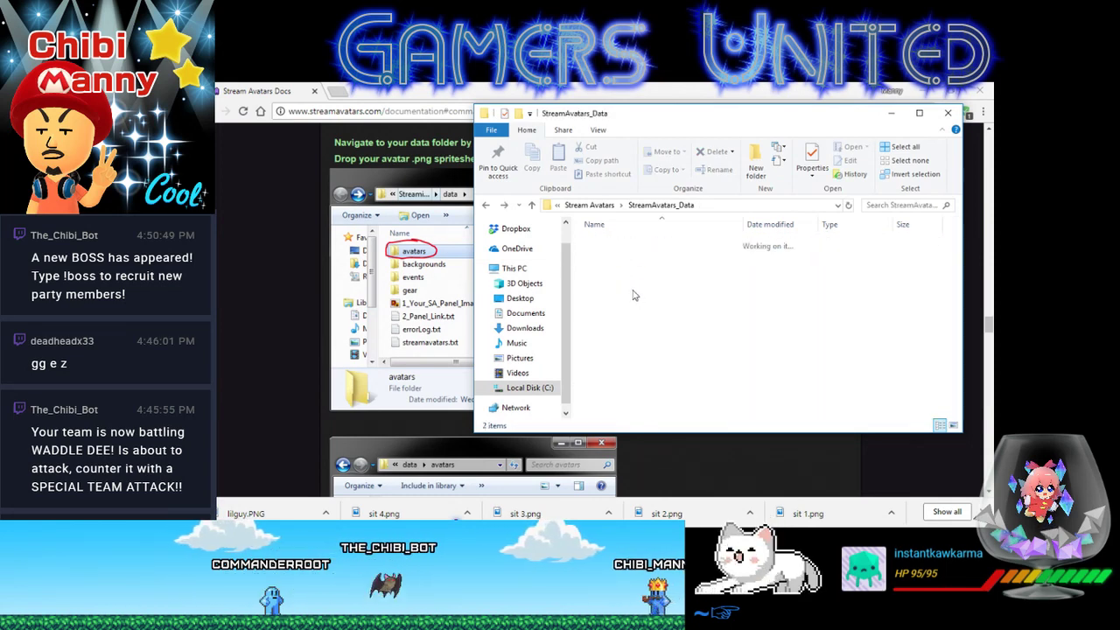
pyautogui.hotkey('alt', 'Left')
pyautogui.doubleClick(627, 269)
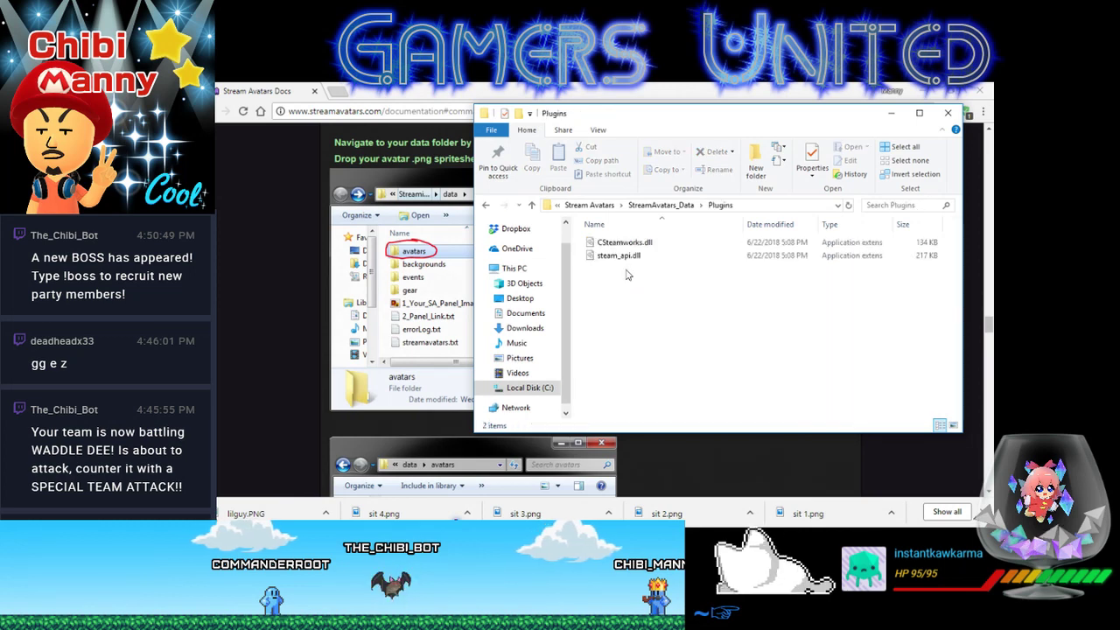
pyautogui.hotkey('alt', 'Left')
pyautogui.click(625, 257)
pyautogui.doubleClick(626, 257)
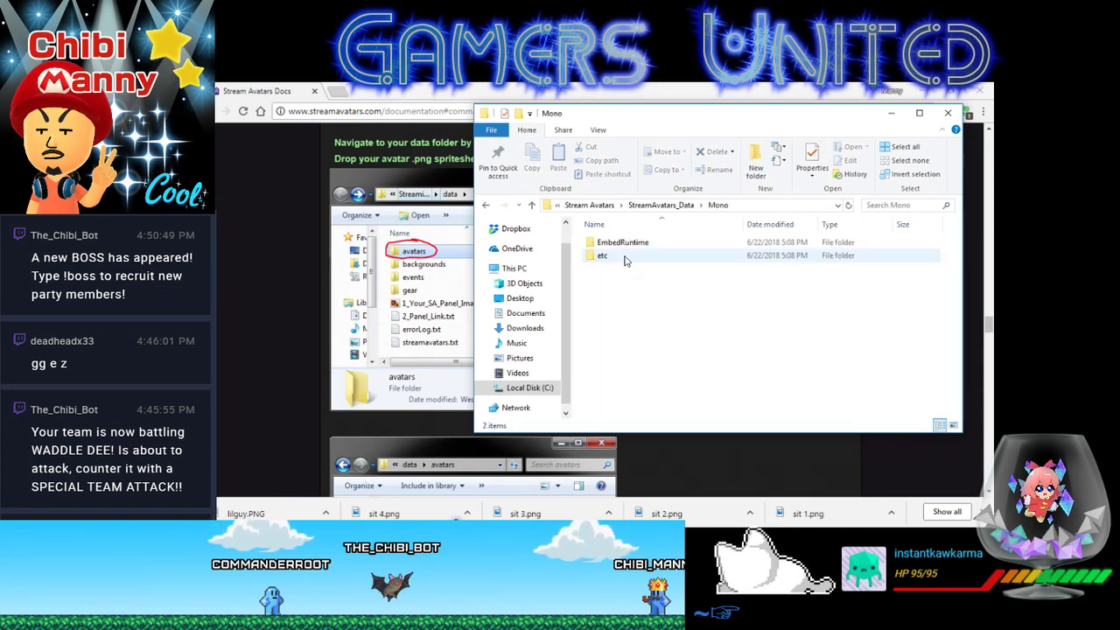
pyautogui.hotkey('alt', 'Left')
pyautogui.doubleClick(625, 245)
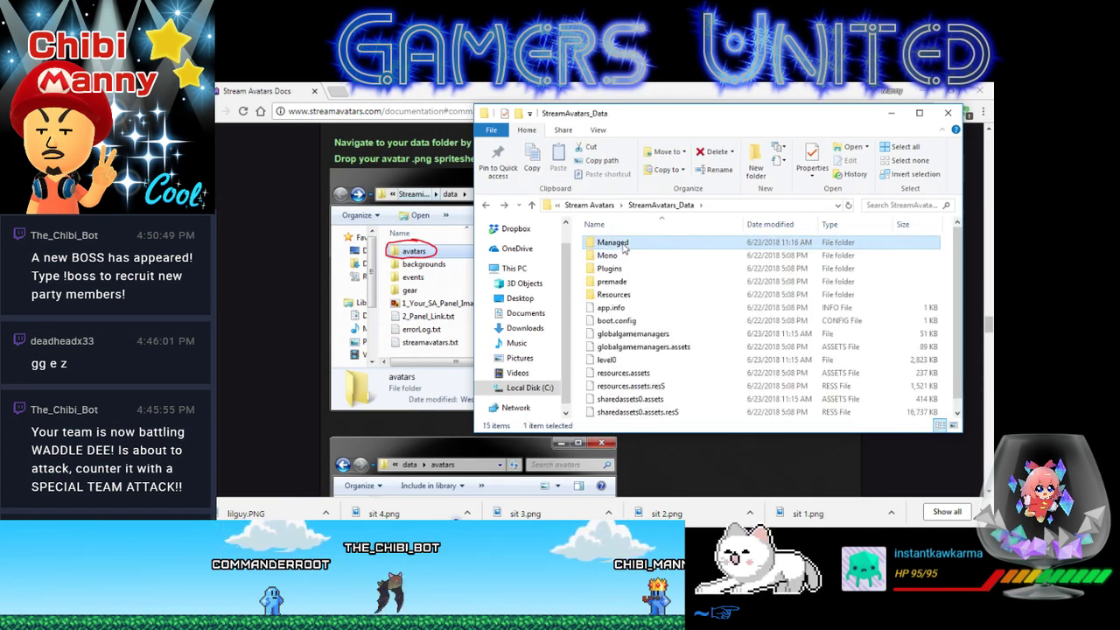
pyautogui.hotkey('alt', 'Left')
# - Bring the Stream Avatars Docs page forward and reread the steps for placing the sprite sheet in the avatars folder
pyautogui.click(451, 286)
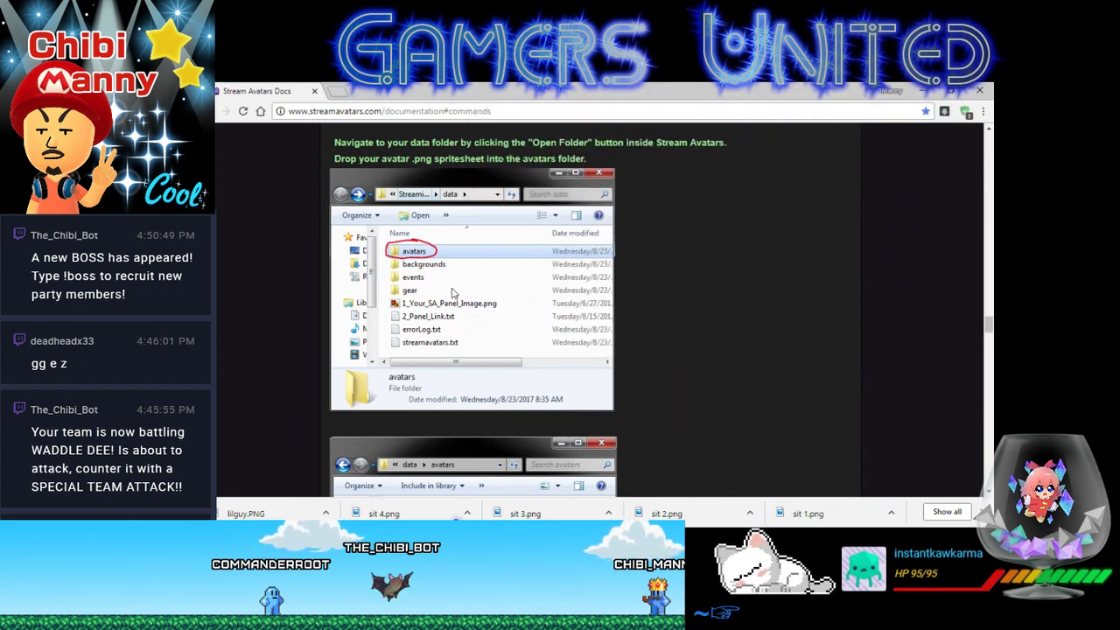
pyautogui.scroll(2, 453, 293)
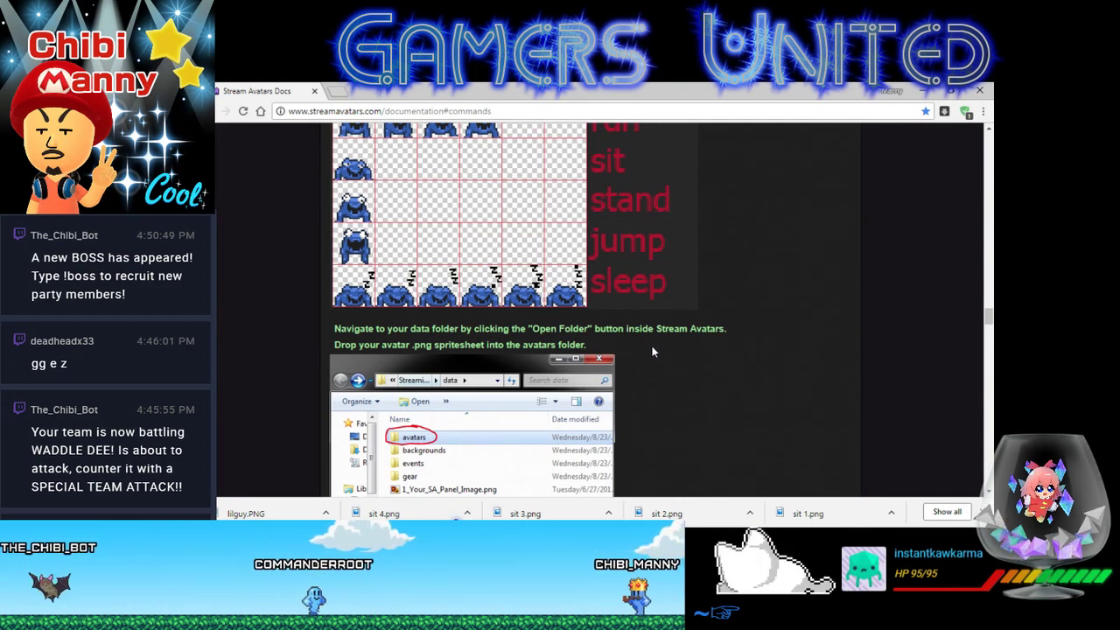
pyautogui.scroll(-3, 652, 352)
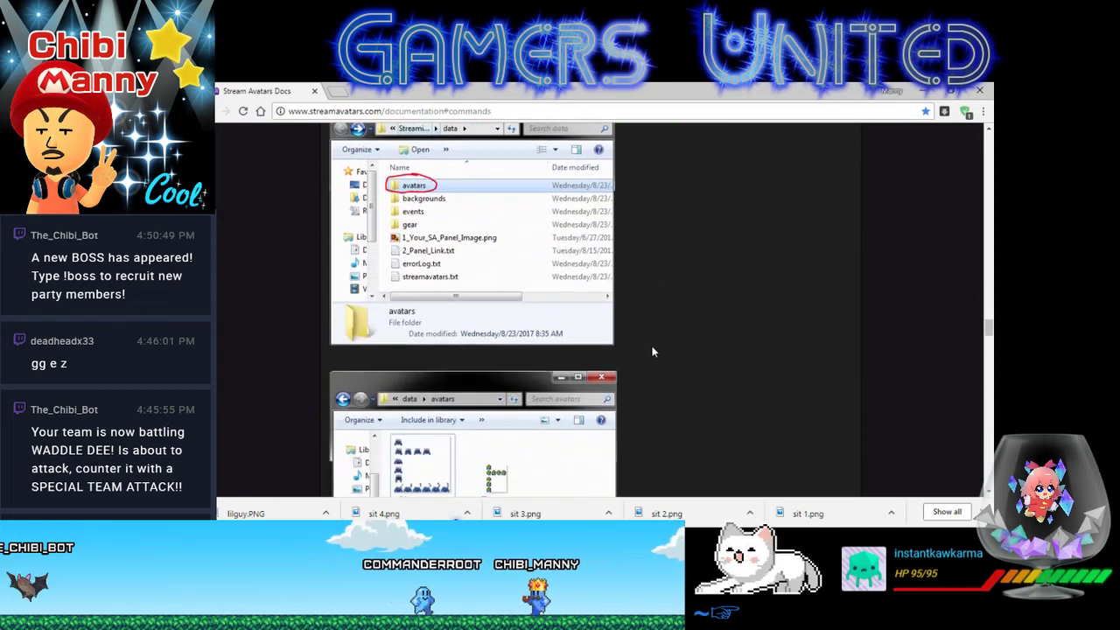
pyautogui.scroll(-4, 651, 351)
pyautogui.scroll(2, 652, 352)
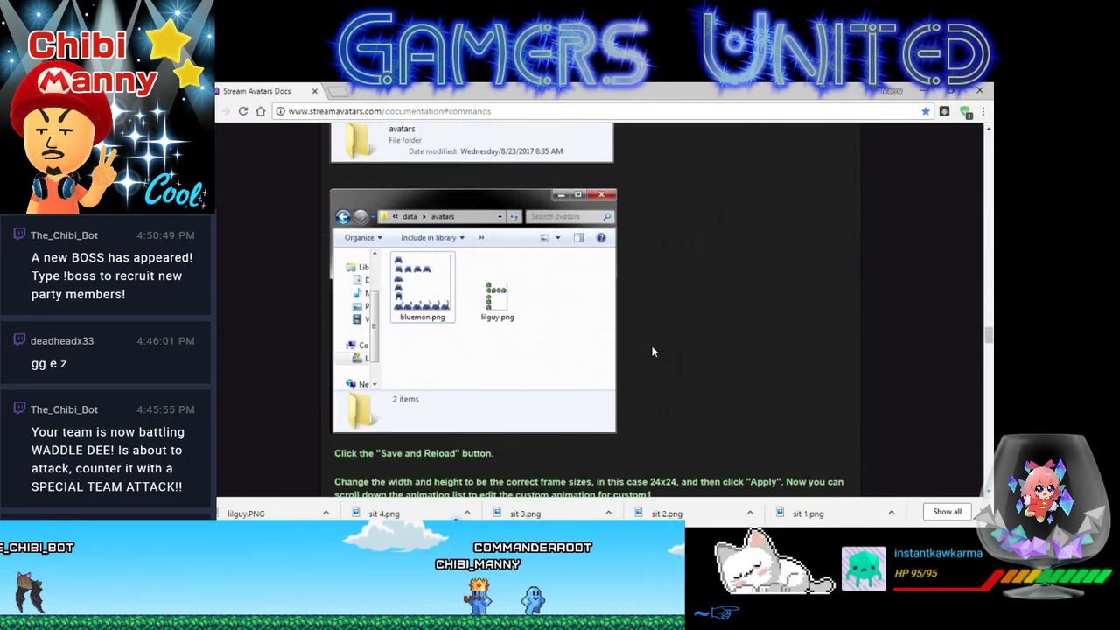
# - Reread the documentation section on dropping the avatar .png spritesheet into the data folder's avatars folder
pyautogui.scroll(-4, 652, 352)
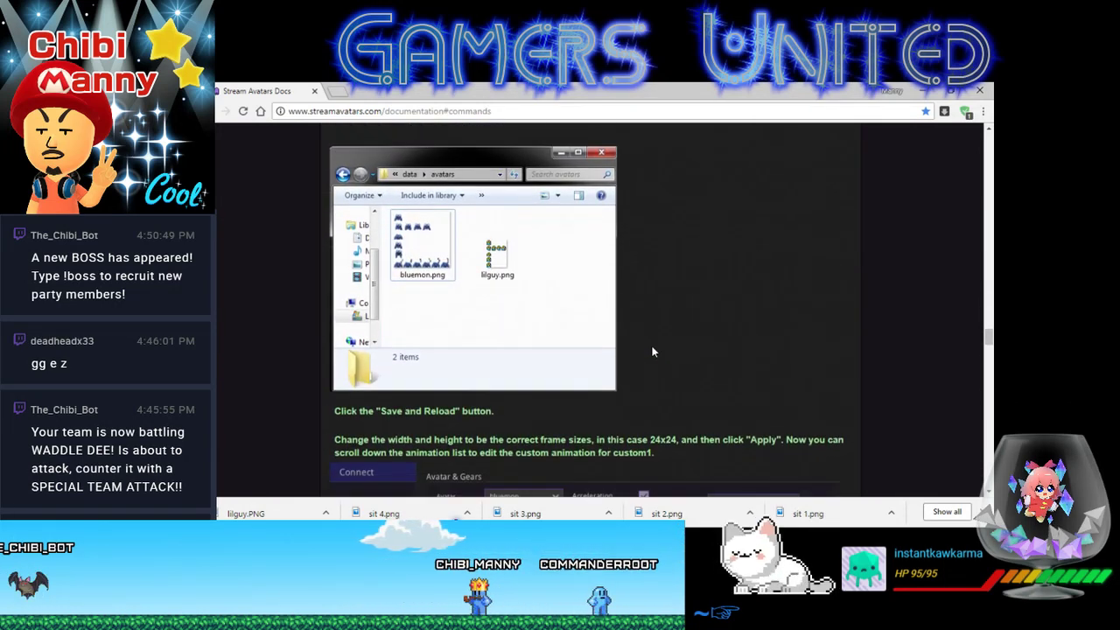
pyautogui.scroll(5, 652, 351)
pyautogui.scroll(3, 652, 352)
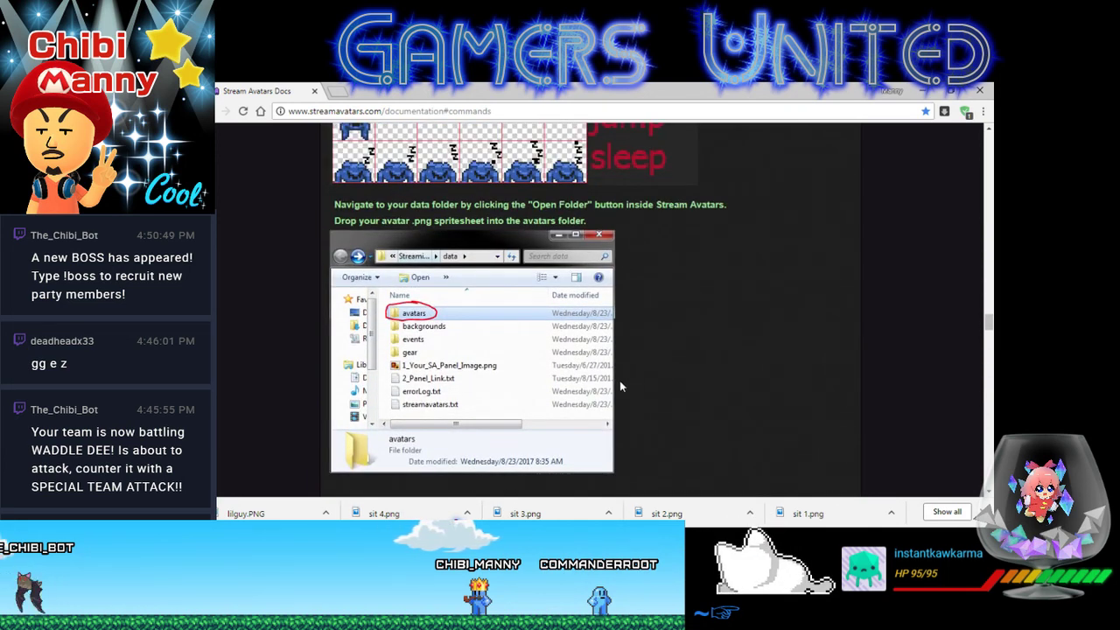
pyautogui.scroll(3, 621, 398)
pyautogui.scroll(-3, 625, 401)
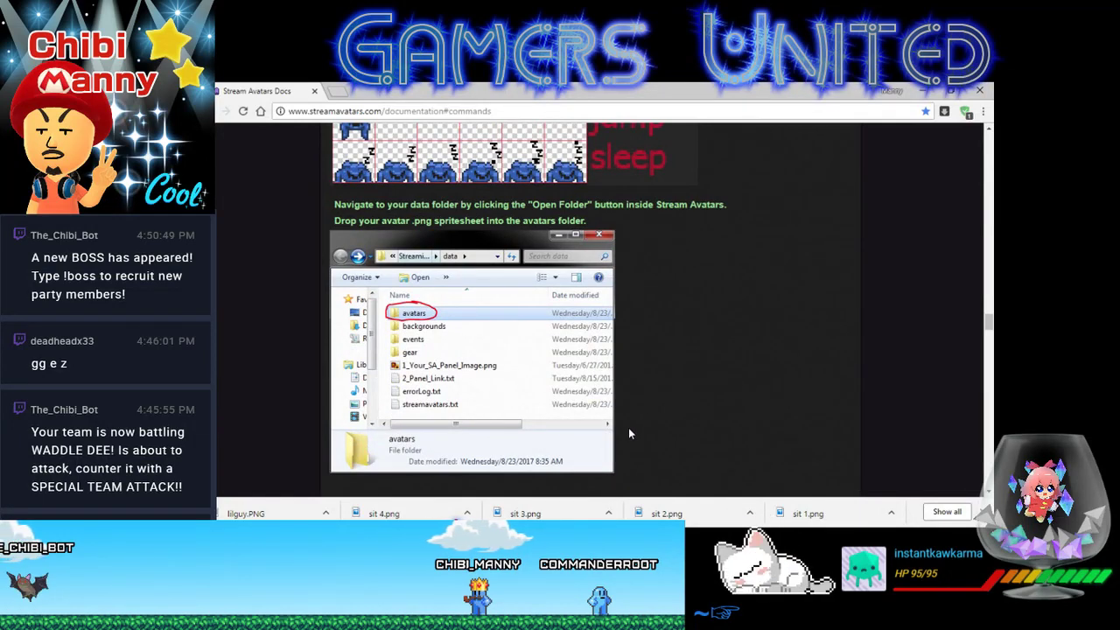
# - Switch to File Explorer and check the Mono, Resources and premade subfolders of StreamAvatars_Data for the avatars folder
pyautogui.hotkey('alt', 'Tab')
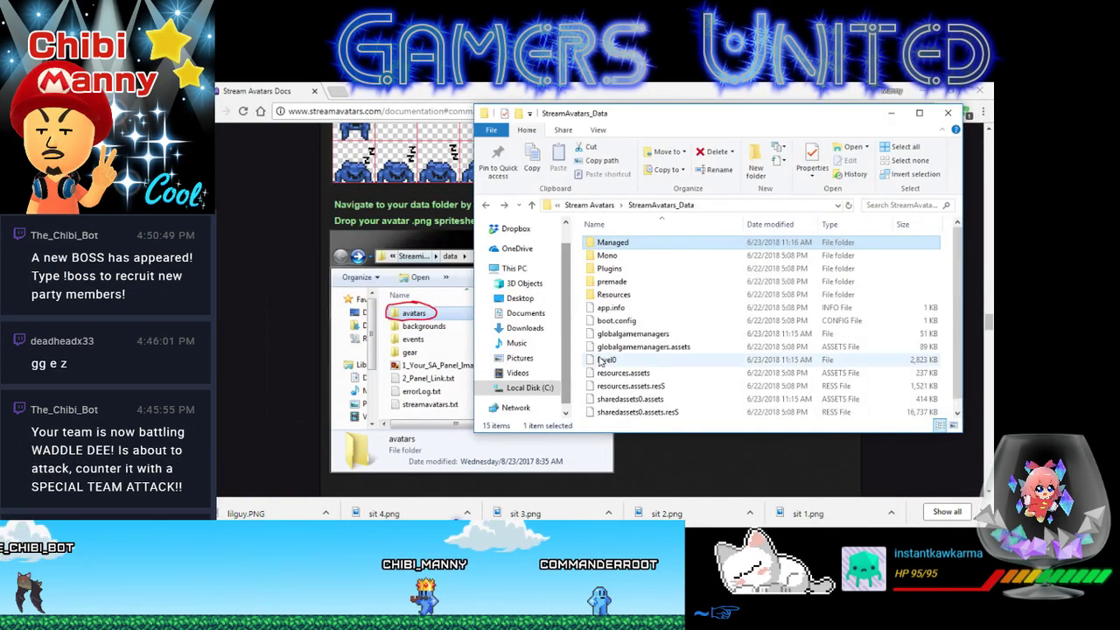
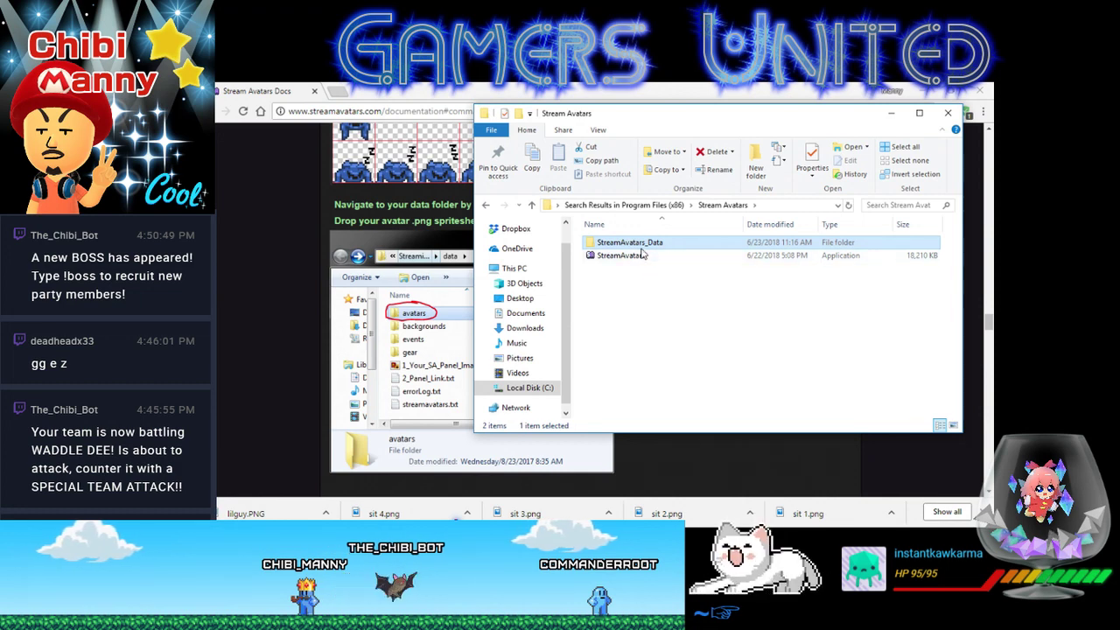
pyautogui.doubleClick(641, 247)
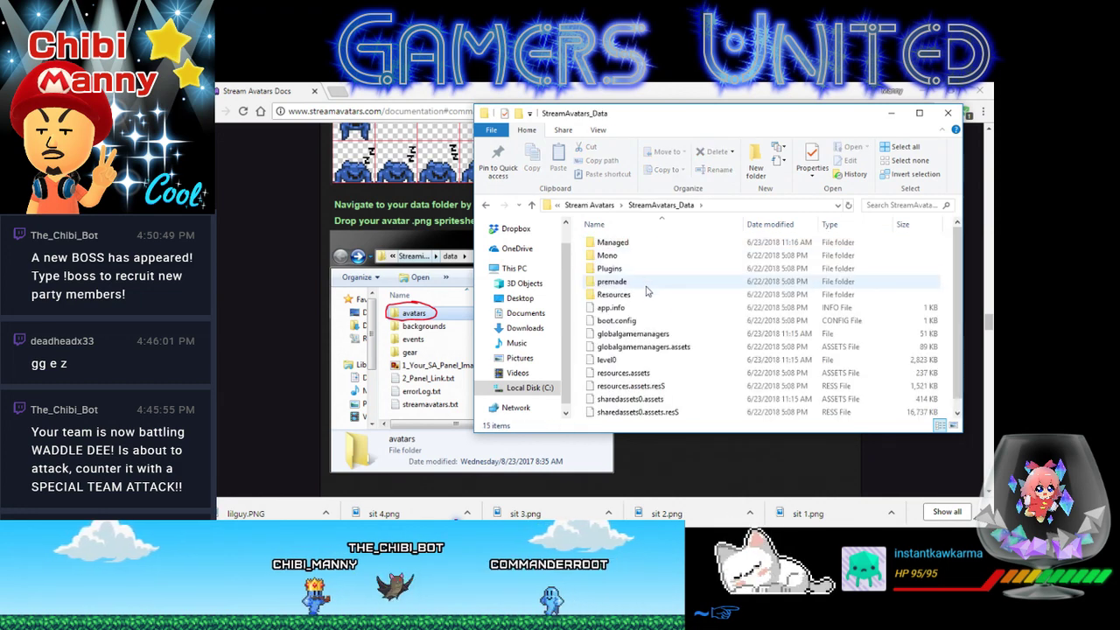
pyautogui.doubleClick(637, 259)
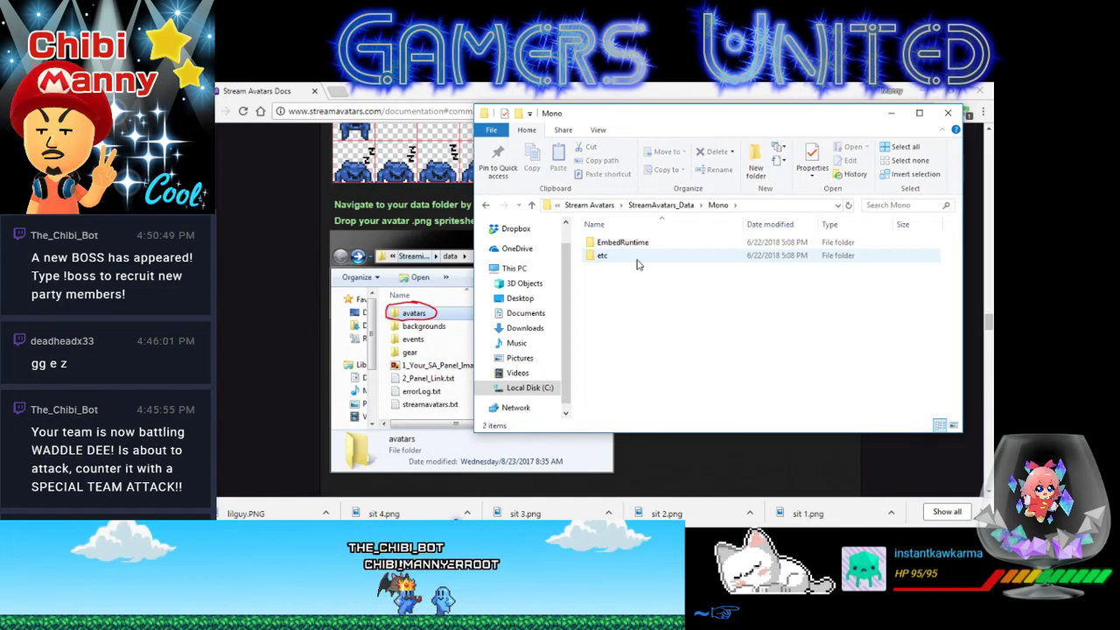
pyautogui.hotkey('alt', 'Left')
pyautogui.doubleClick(626, 296)
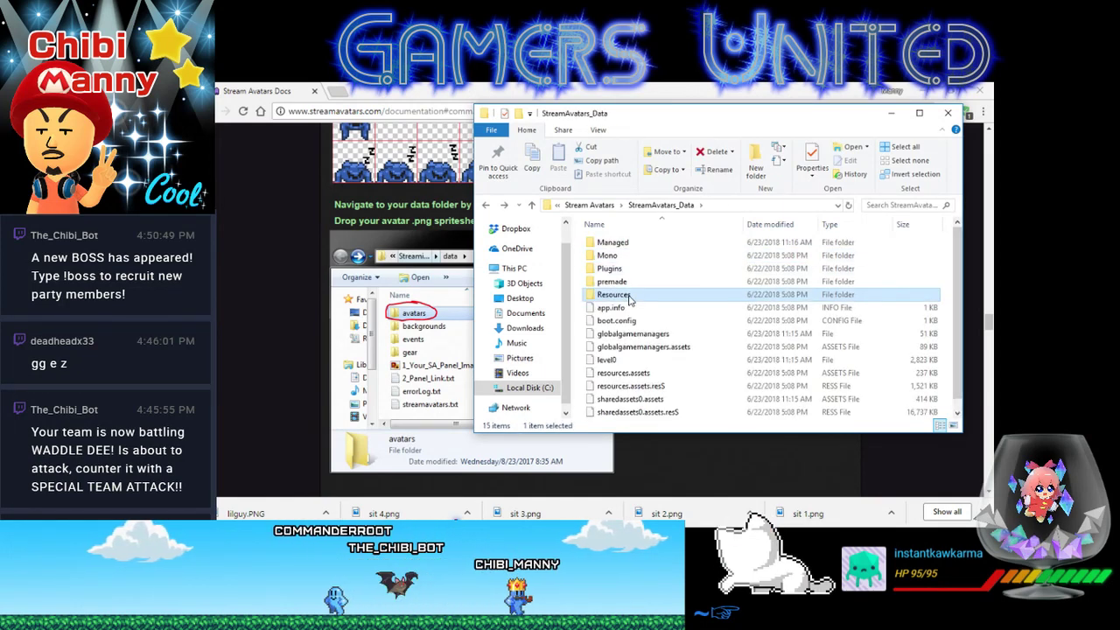
pyautogui.hotkey('alt', 'Left')
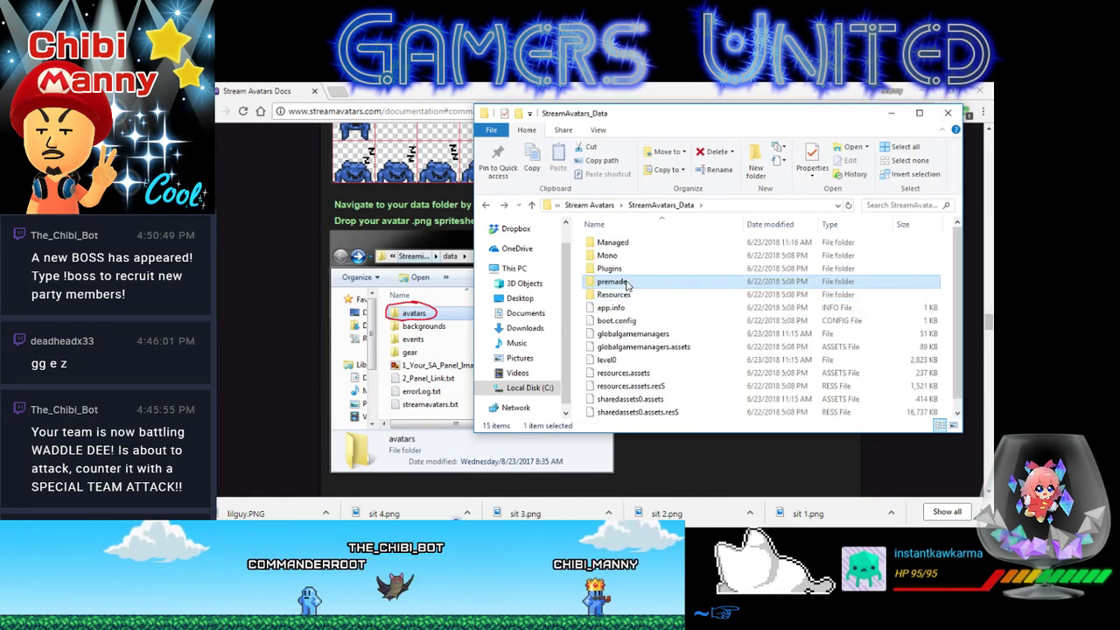
pyautogui.doubleClick(626, 285)
pyautogui.hotkey('alt', 'Left')
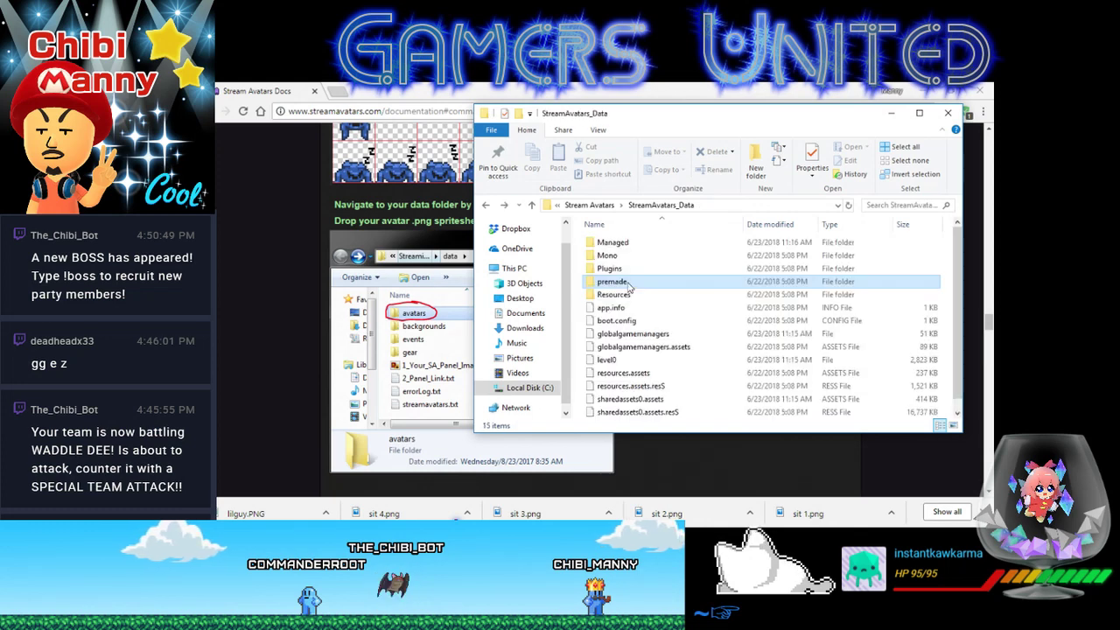
# - Check the Plugins subfolder for the avatars folder and go back up to the Stream Avatars folder
pyautogui.click(628, 272)
pyautogui.doubleClick(628, 272)
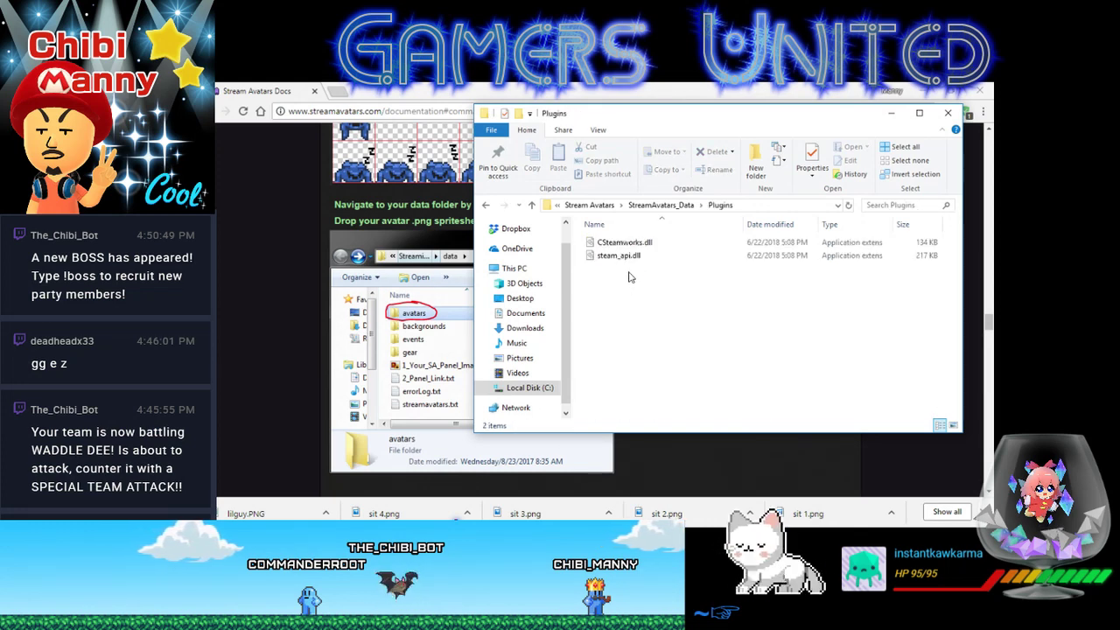
pyautogui.hotkey('alt', 'Left')
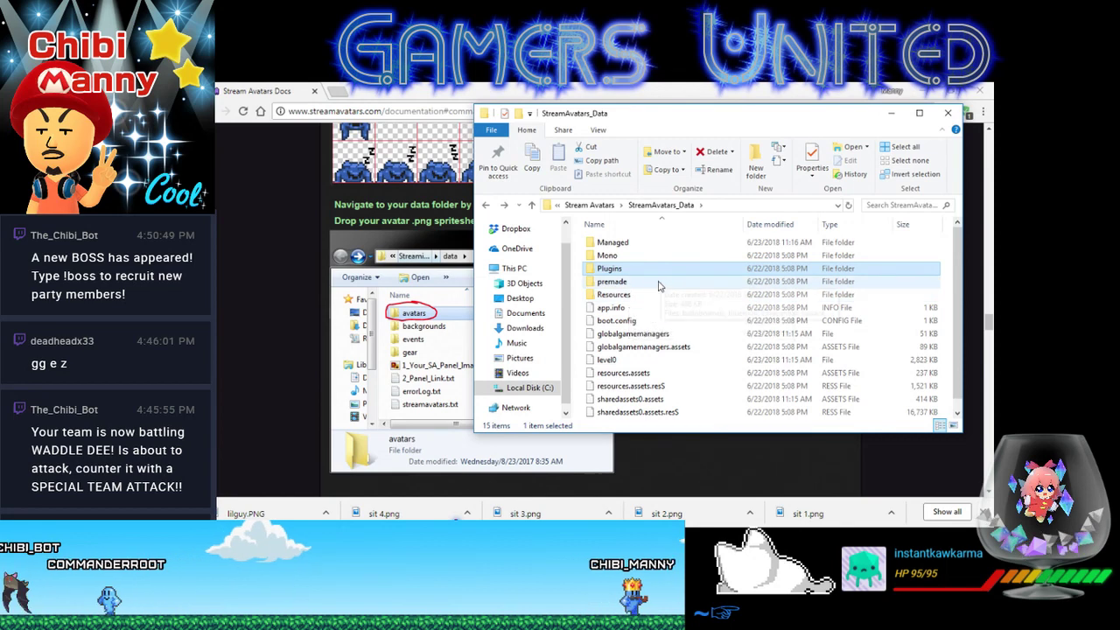
pyautogui.click(643, 254)
pyautogui.click(626, 248)
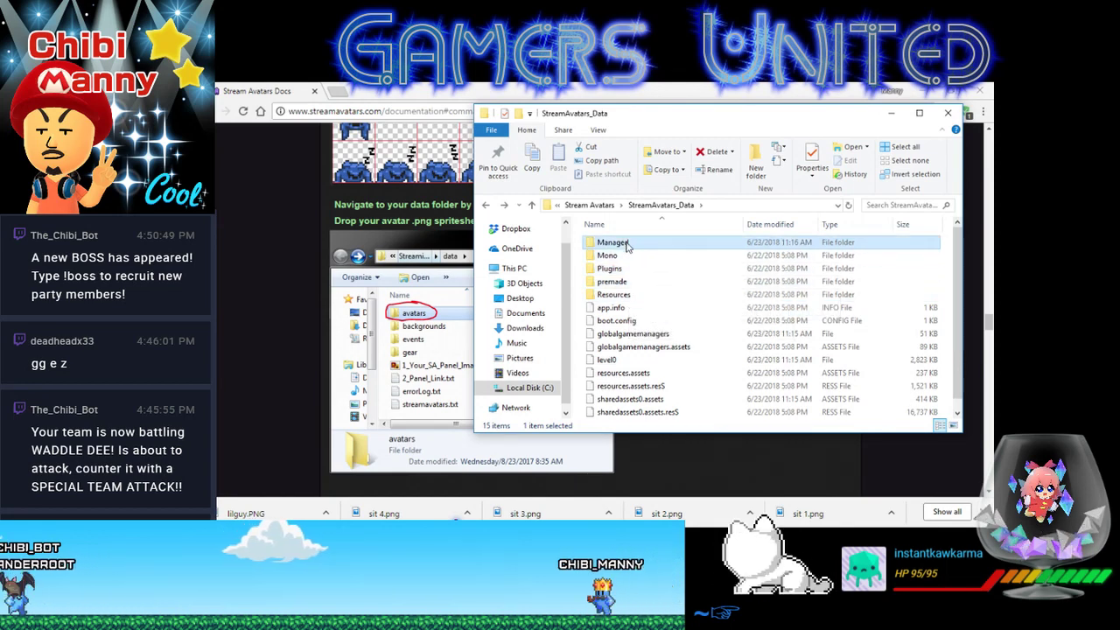
pyautogui.press('BackSpace')
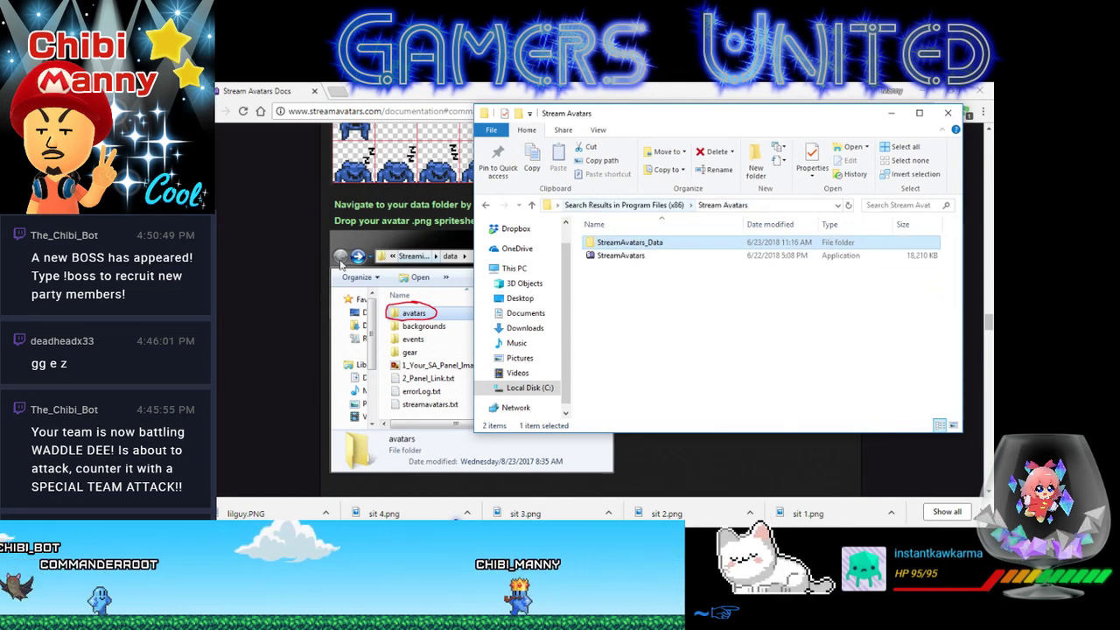
# - Return to the Stream Avatars Docs page and review the sprite examples and the instruction for reaching the data folder
pyautogui.click(288, 301)
pyautogui.scroll(2, 288, 303)
pyautogui.scroll(4, 291, 305)
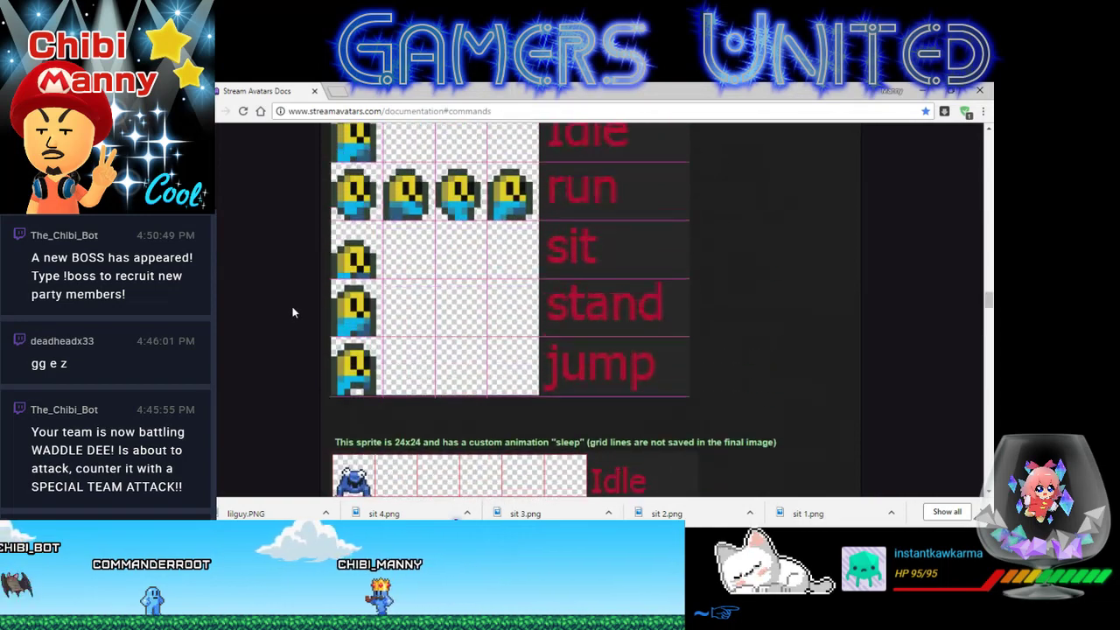
pyautogui.scroll(-6, 289, 308)
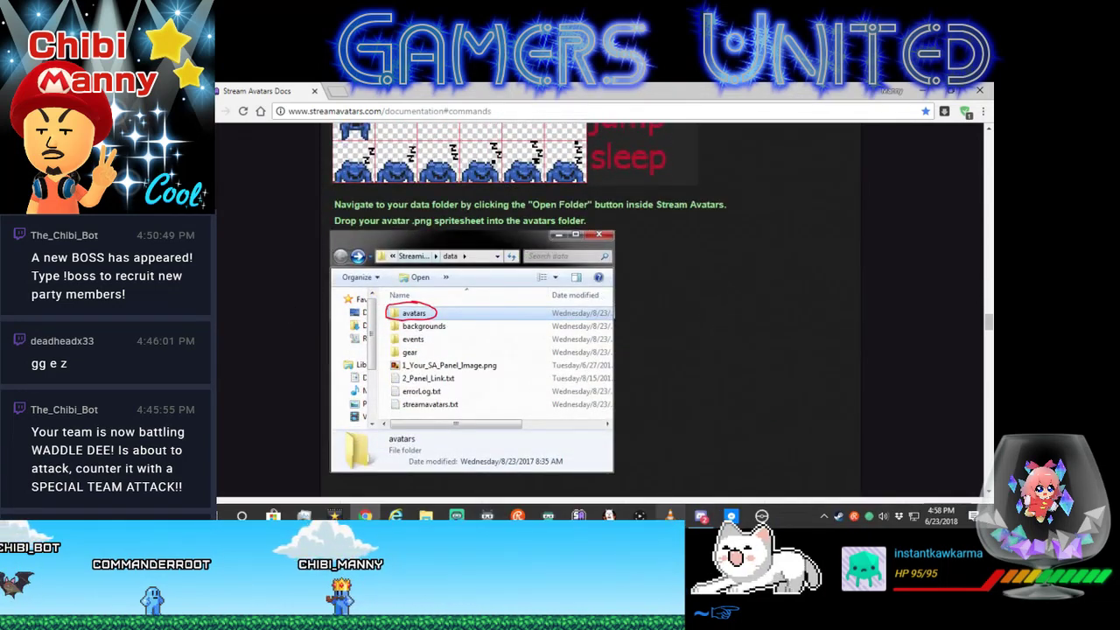
# - Switch to the Streaming Avatars application, disconnect it and open the Avatars & Gears settings
pyautogui.hotkey('alt', 'Tab')
pyautogui.click(714, 301)
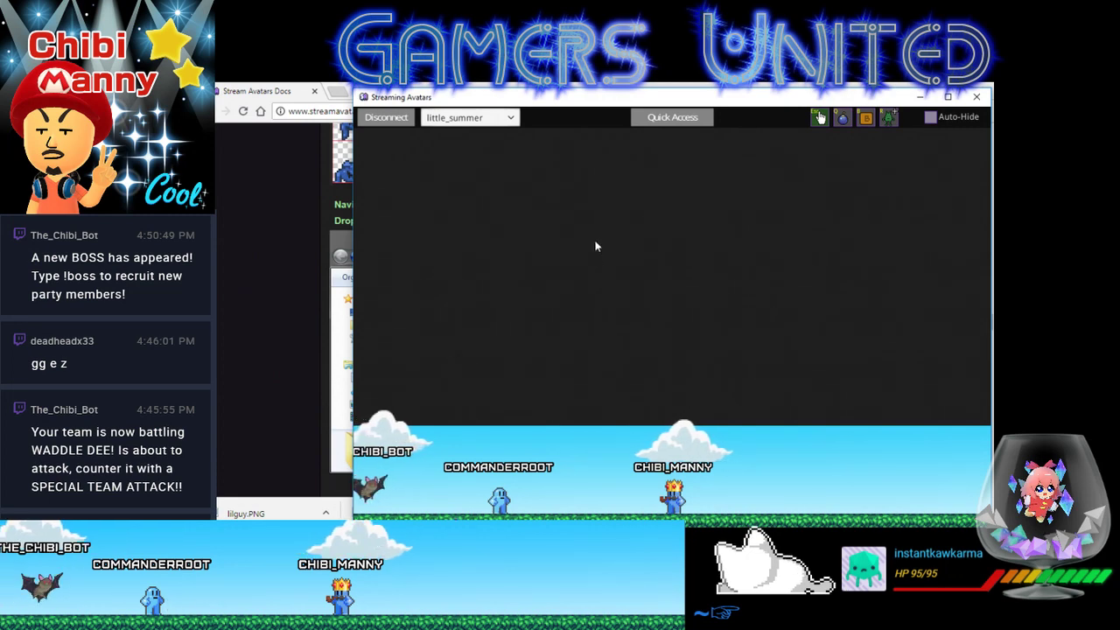
pyautogui.click(394, 120)
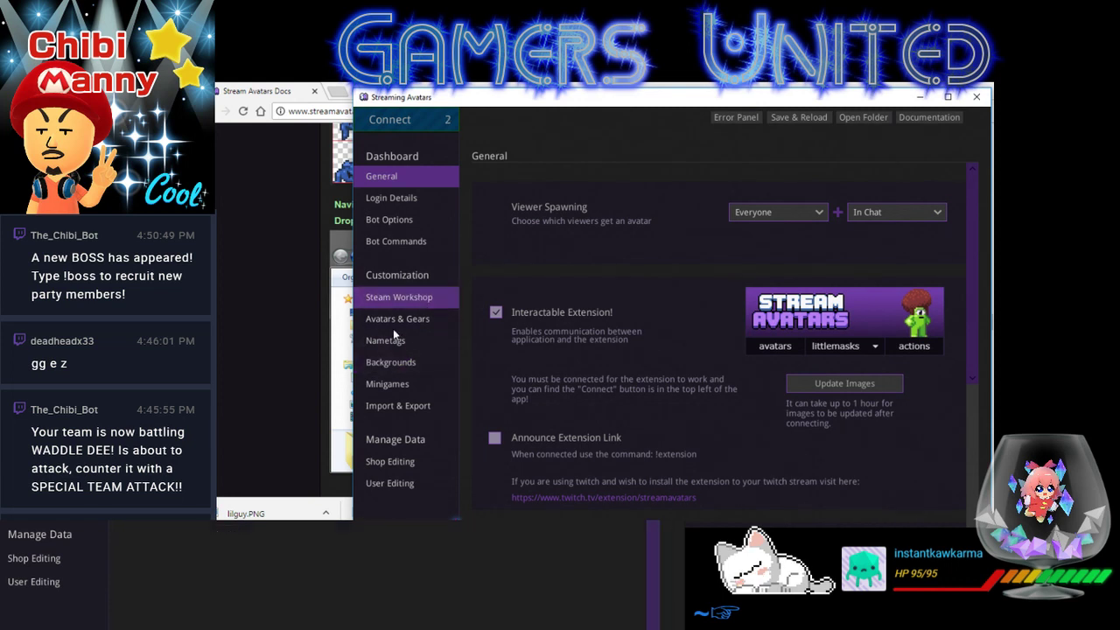
pyautogui.click(396, 321)
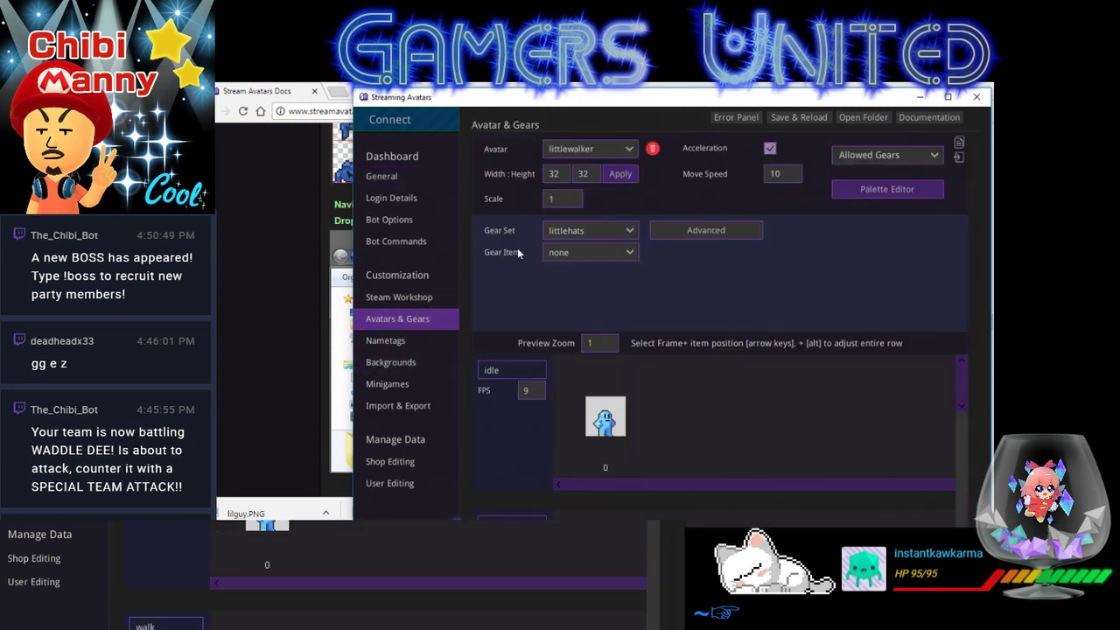
# - Set the avatar selection to none and try copying and pasting avatar settings, dismissing both dialogs
pyautogui.click(613, 154)
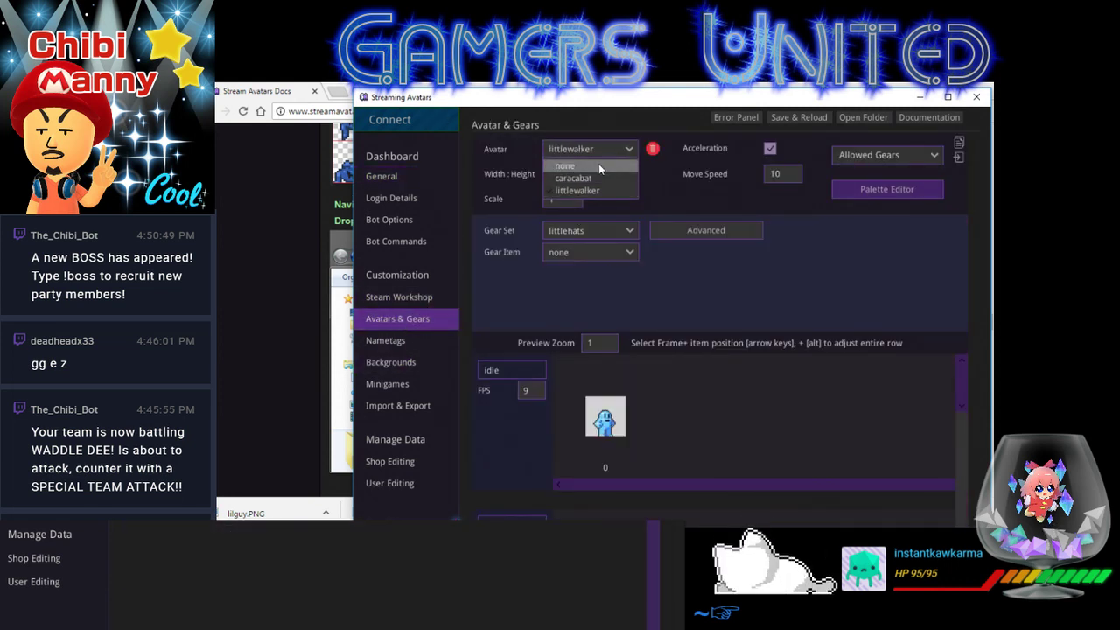
pyautogui.click(598, 163)
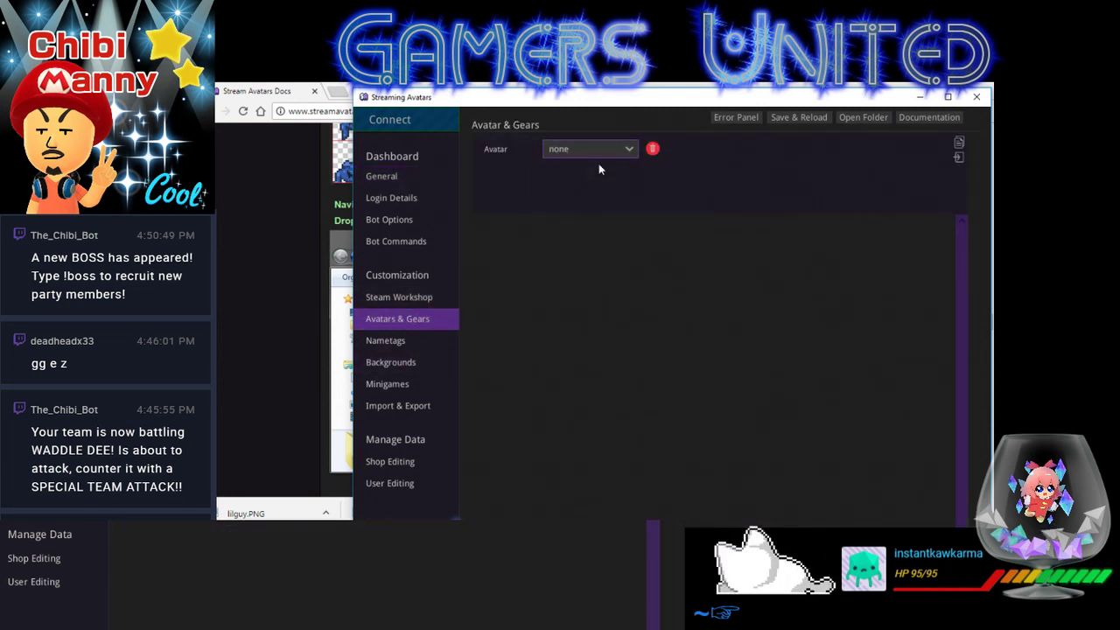
pyautogui.click(959, 143)
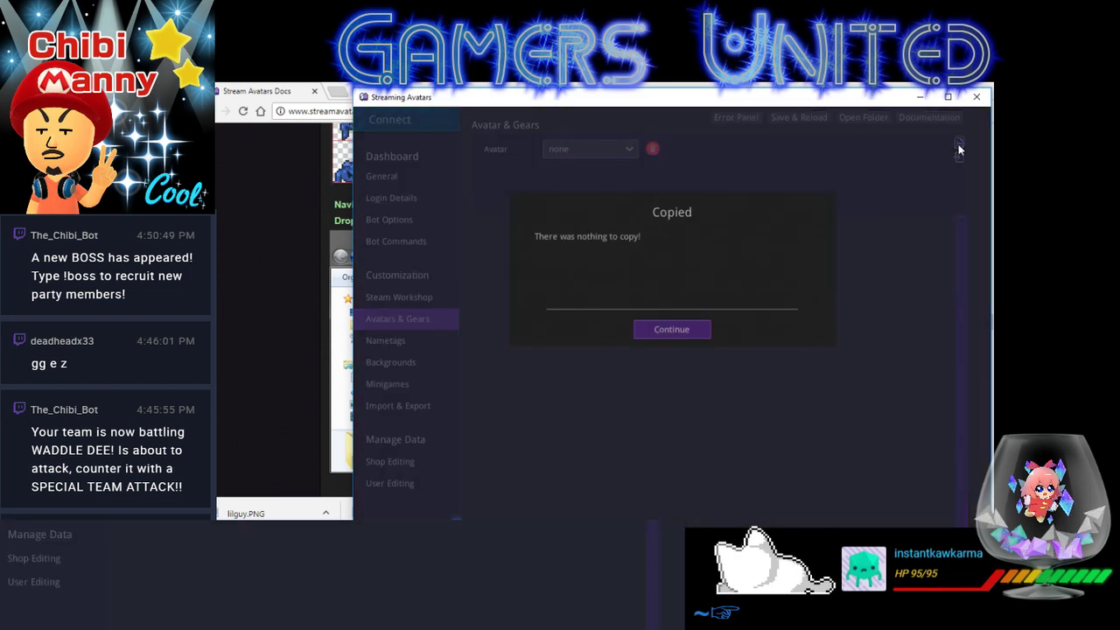
pyautogui.click(660, 331)
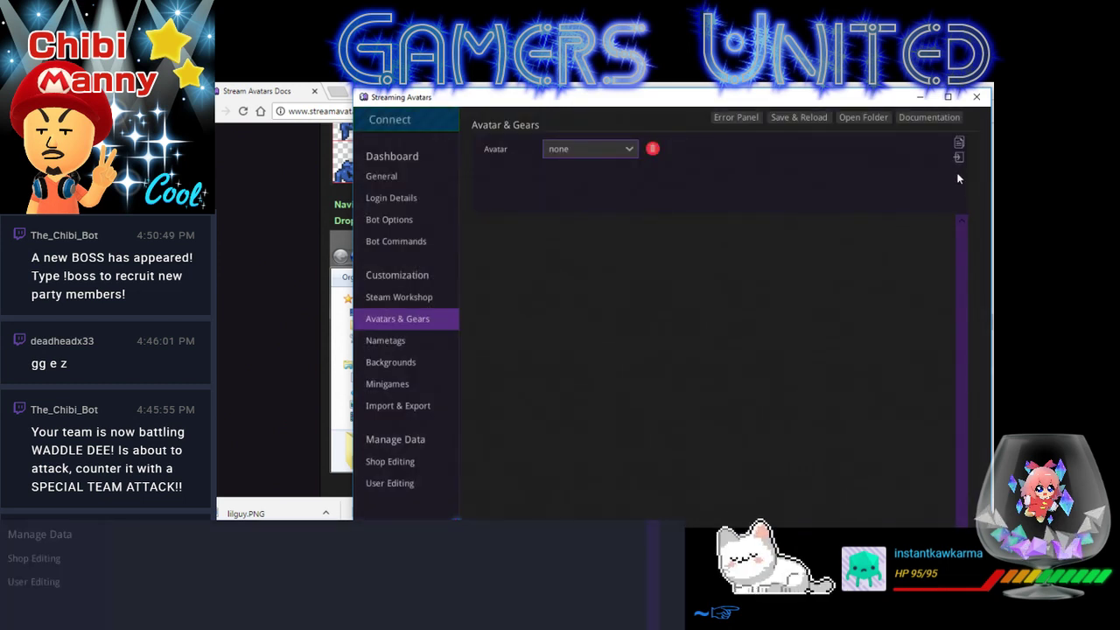
pyautogui.click(959, 157)
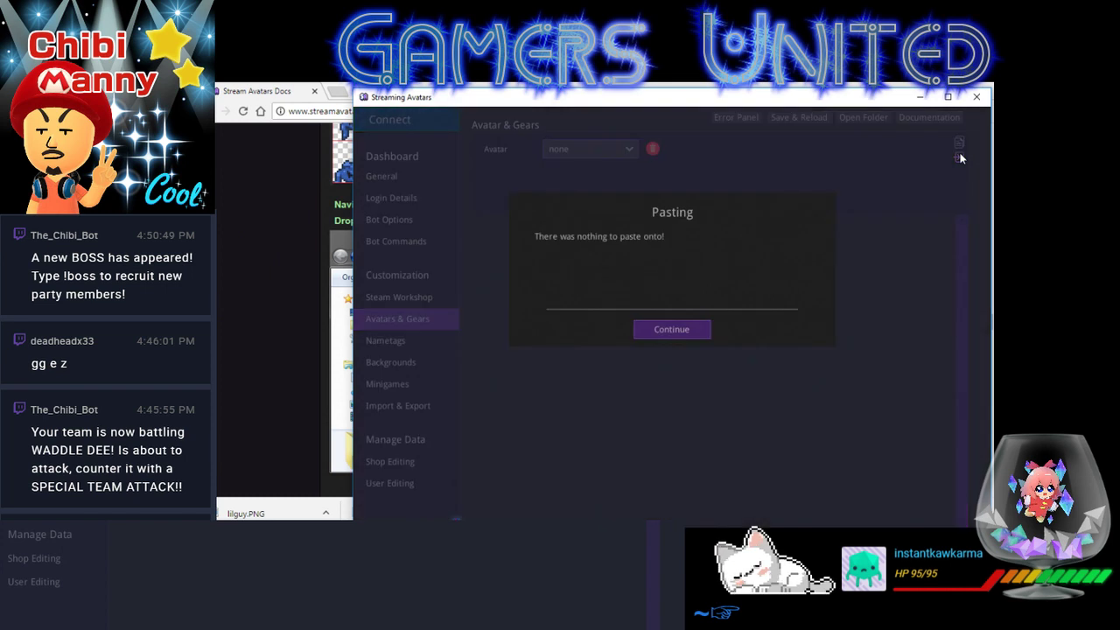
pyautogui.click(677, 326)
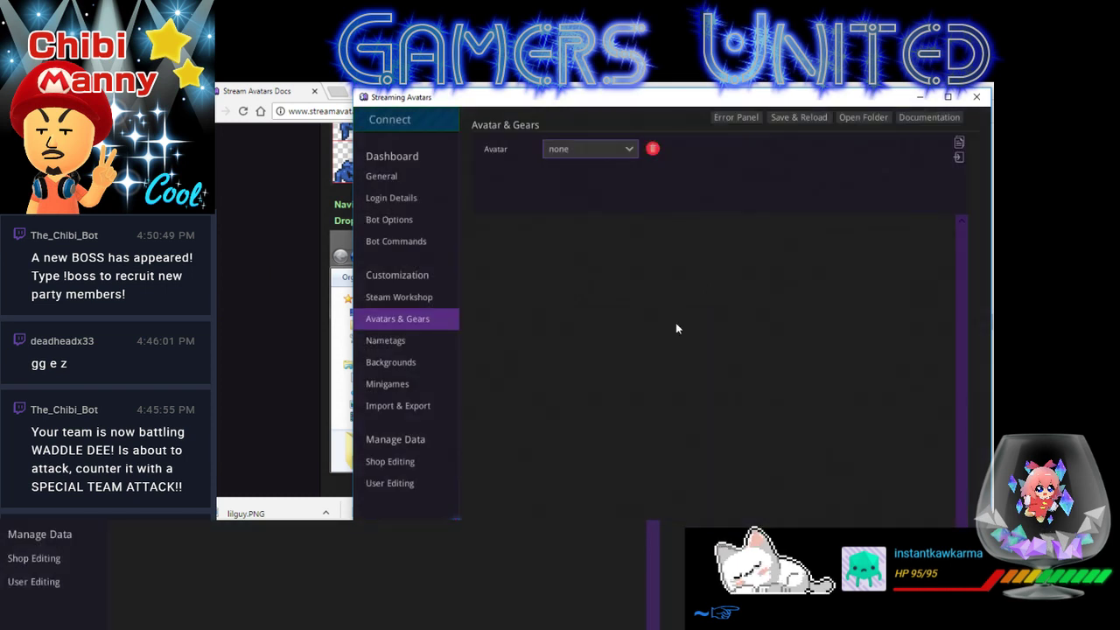
# - Open the data folder from within Streaming Avatars and enter its avatars subfolder
pyautogui.click(868, 117)
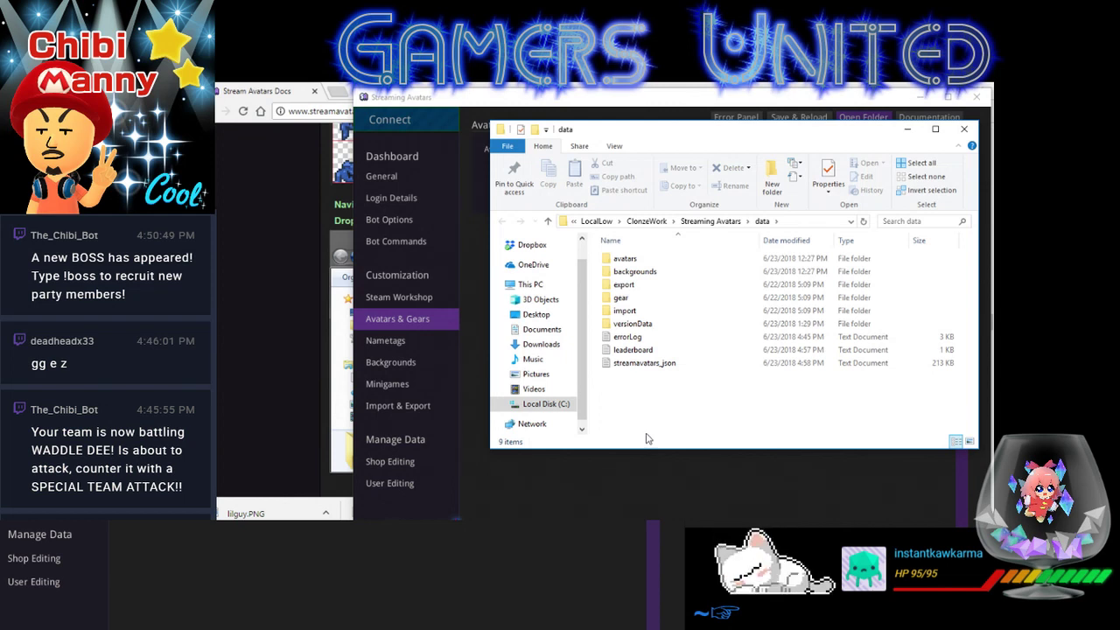
pyautogui.doubleClick(635, 258)
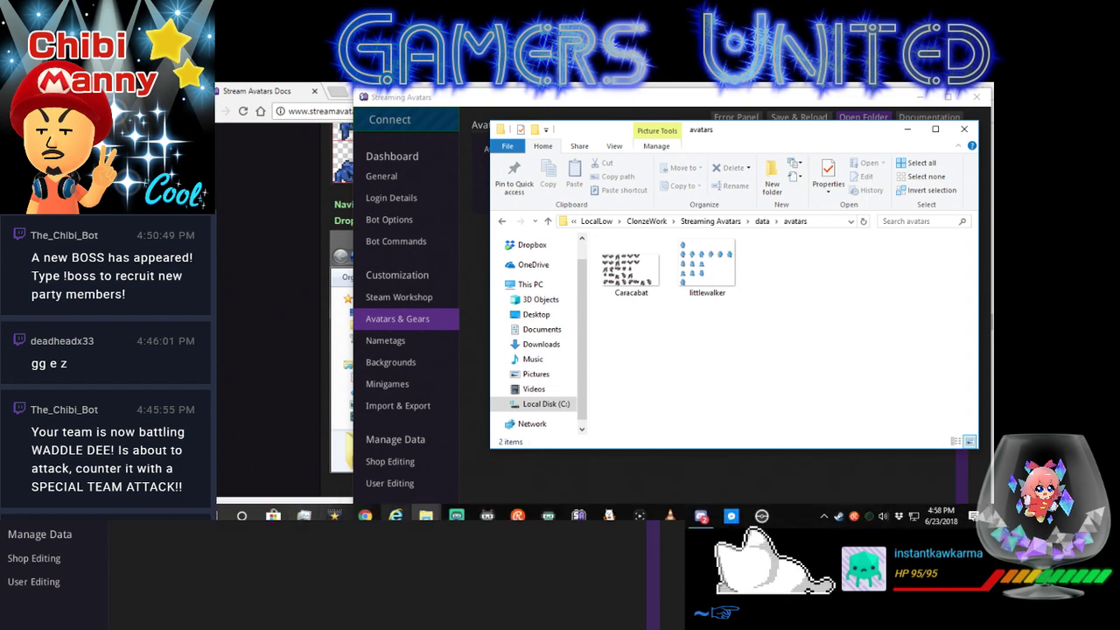
# - Copy the cHIBI bLOB SPRITE image from the Desktop folder into the Streaming Avatars avatars folder
pyautogui.moveTo(426, 516)
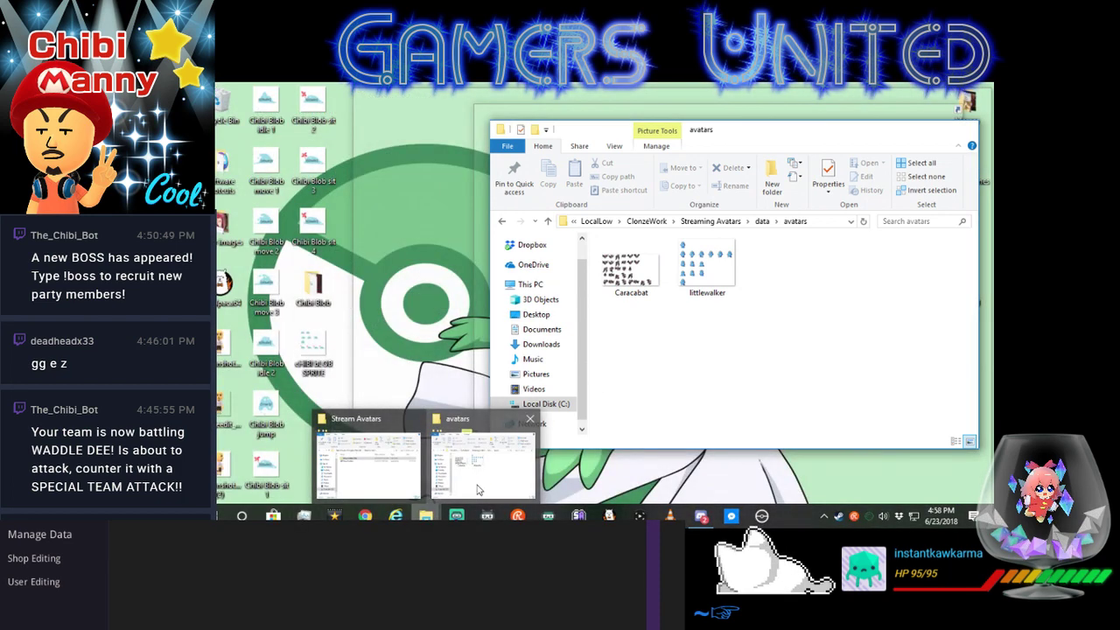
pyautogui.click(415, 460)
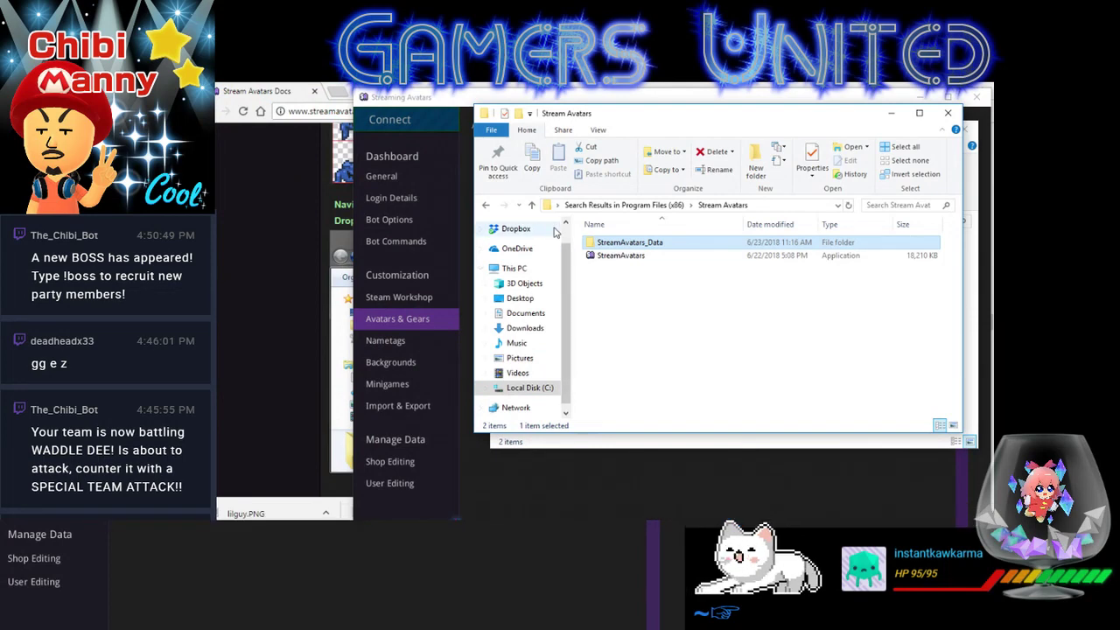
pyautogui.click(520, 298)
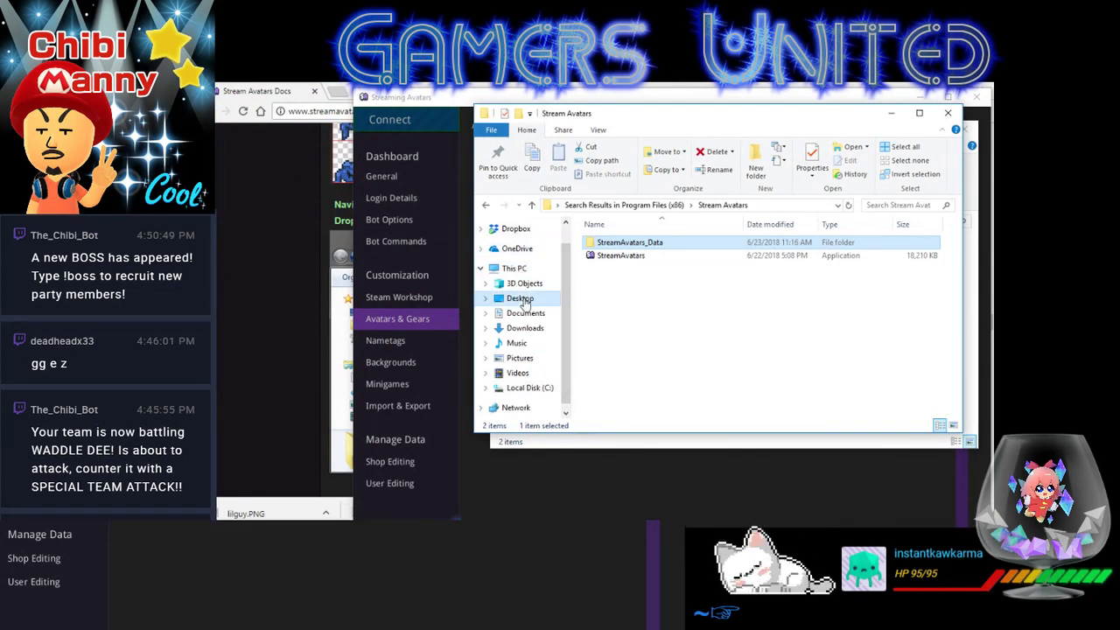
pyautogui.scroll(-2, 803, 326)
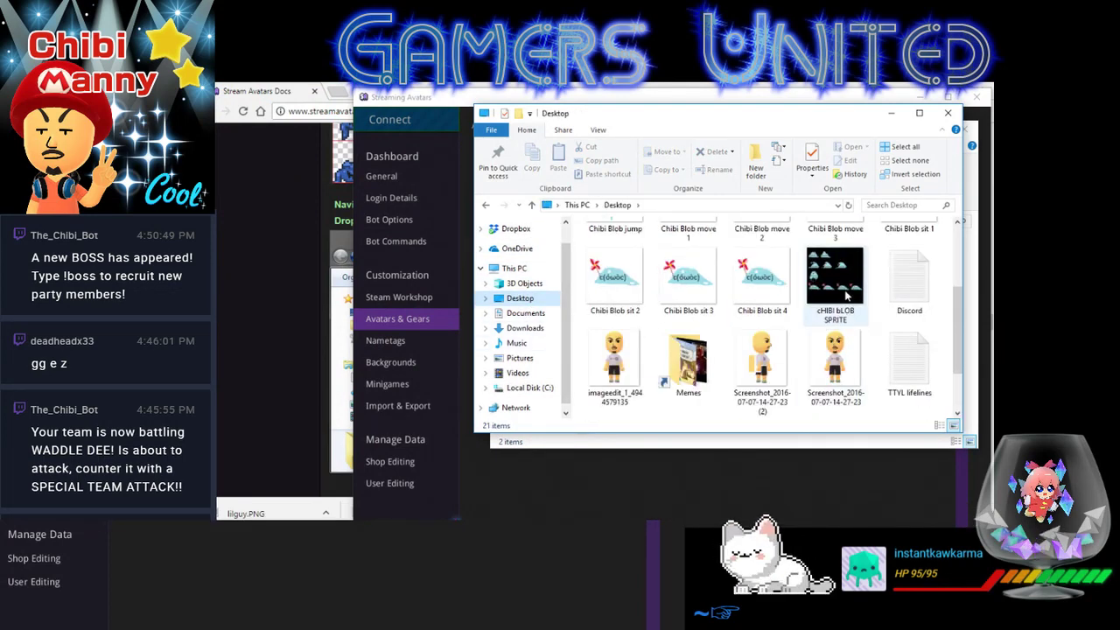
pyautogui.rightClick(827, 297)
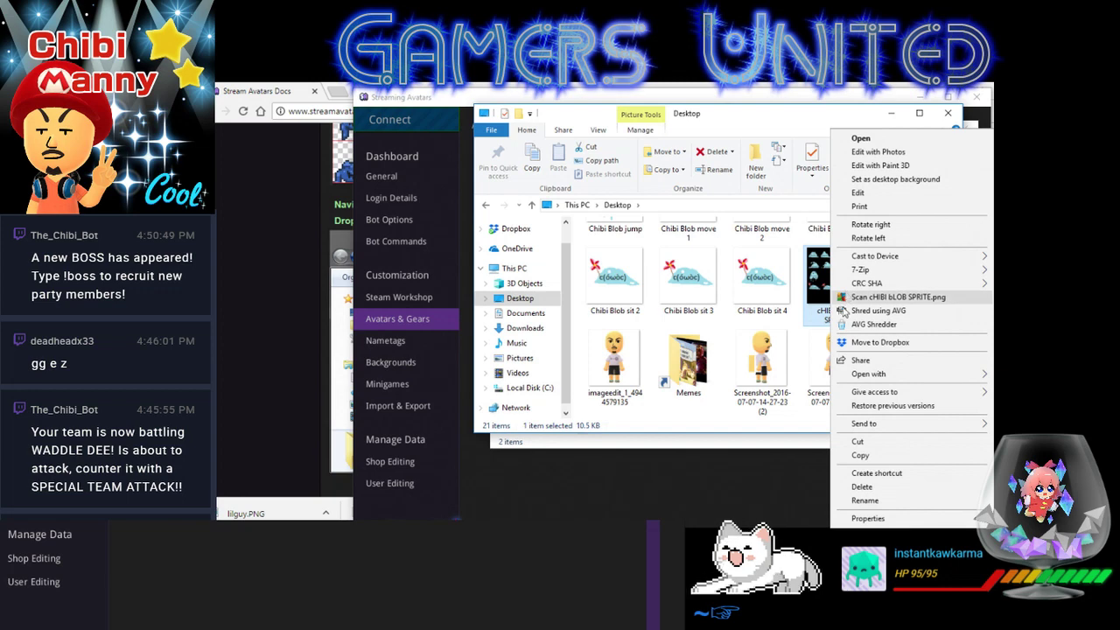
pyautogui.click(860, 455)
pyautogui.click(624, 445)
pyautogui.rightClick(754, 370)
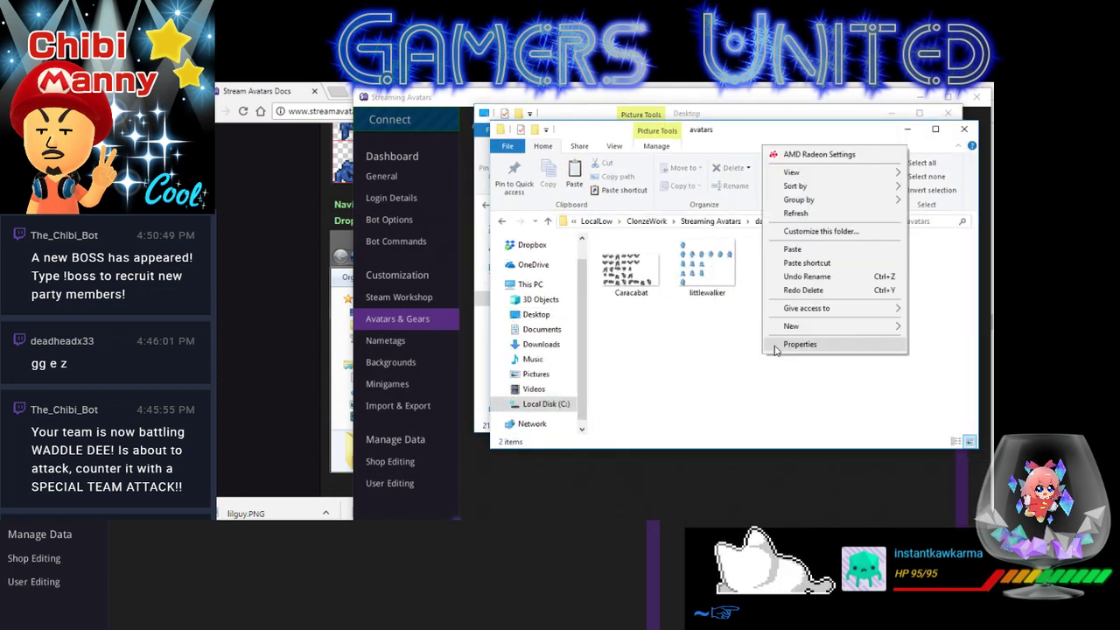
pyautogui.click(816, 251)
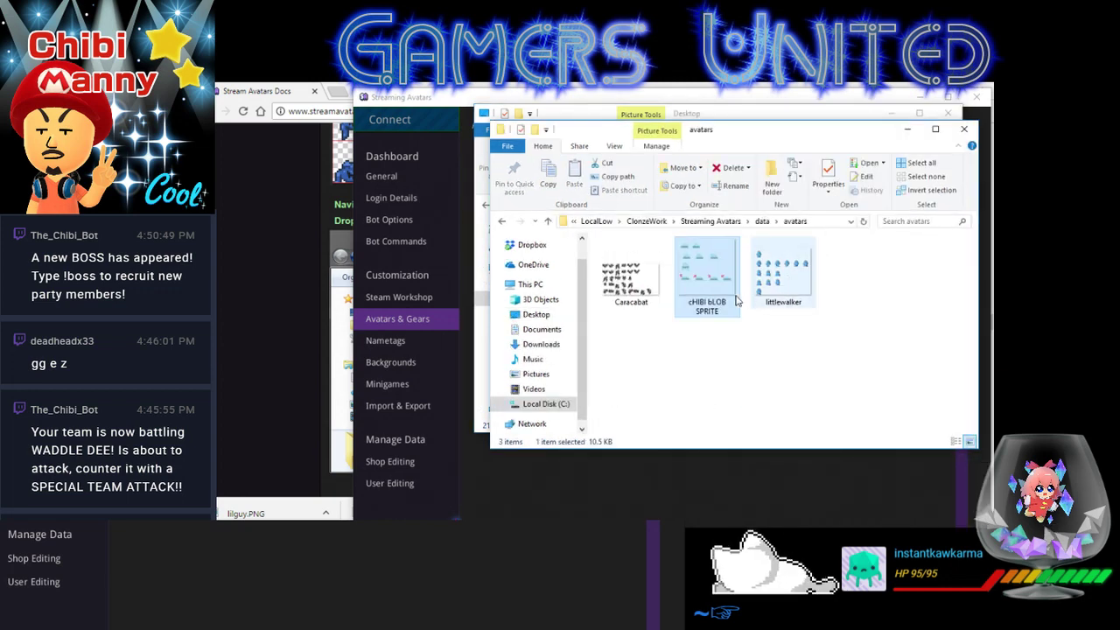
# - Rename the copied cHIBI bLOB SPRITE image in the avatars folder as Chibi Blob
pyautogui.click(719, 303)
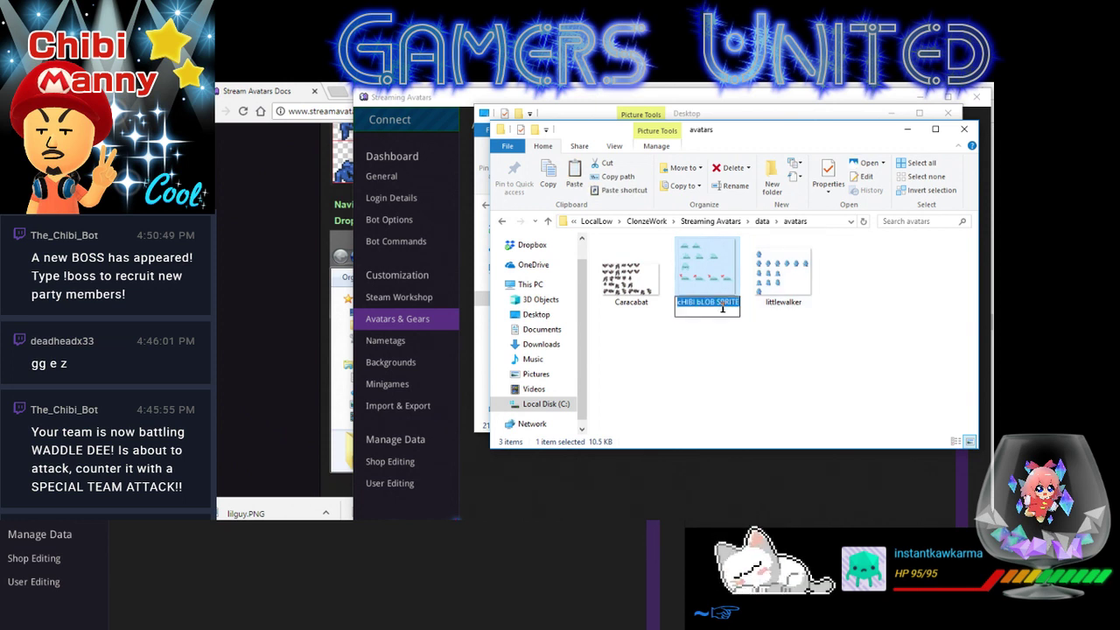
pyautogui.write('cHI')
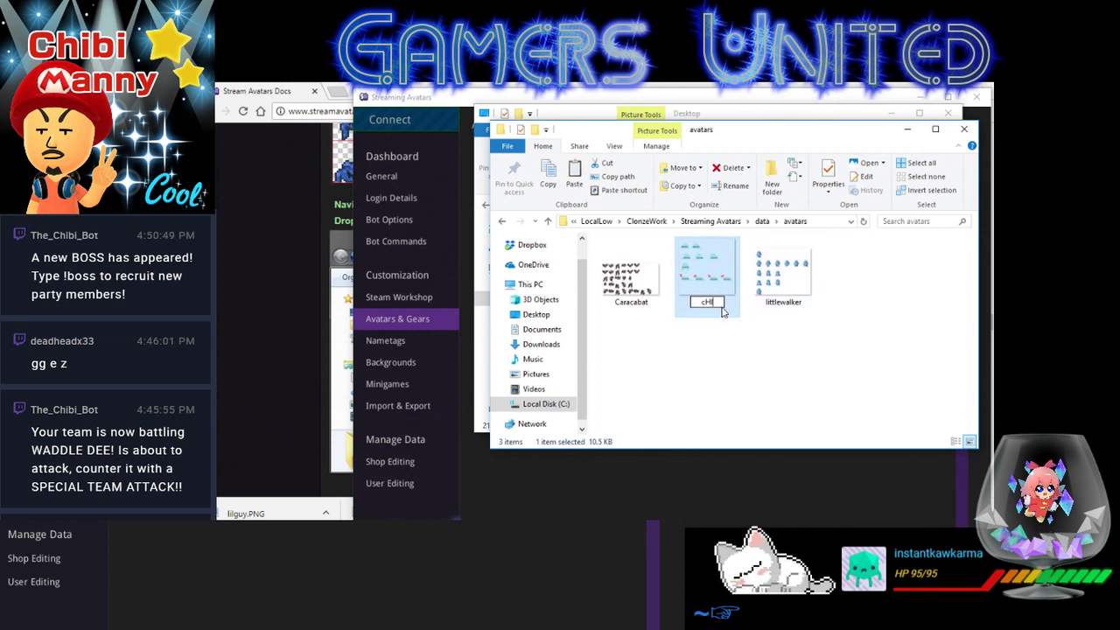
pyautogui.write('BI')
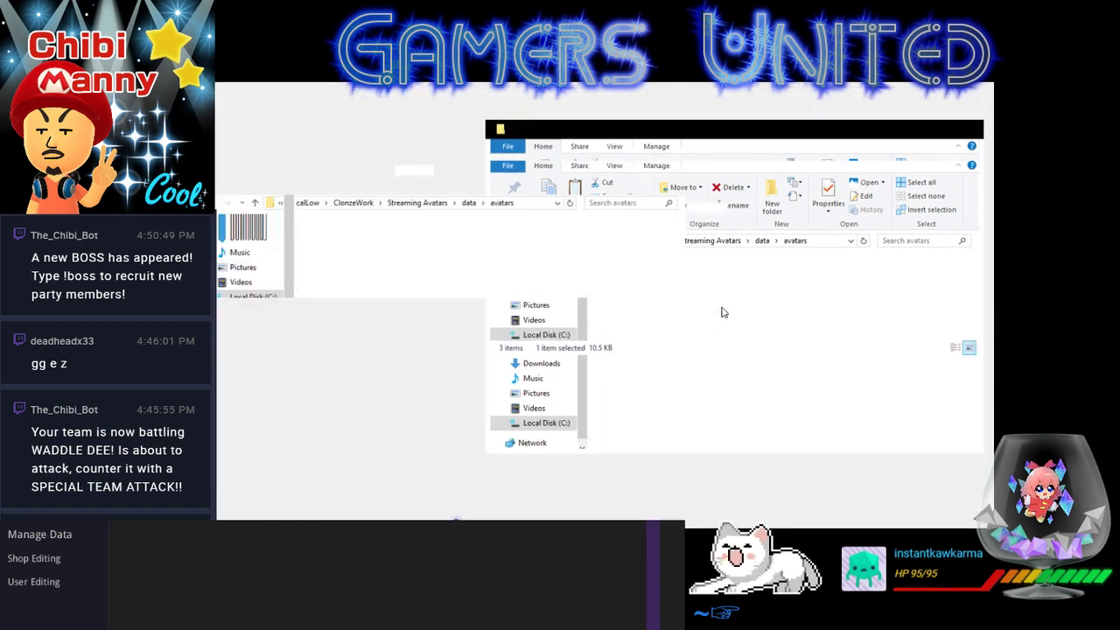
pyautogui.press('BackSpace')
pyautogui.press('BackSpace')
pyautogui.press('BackSpace')
pyautogui.press('BackSpace')
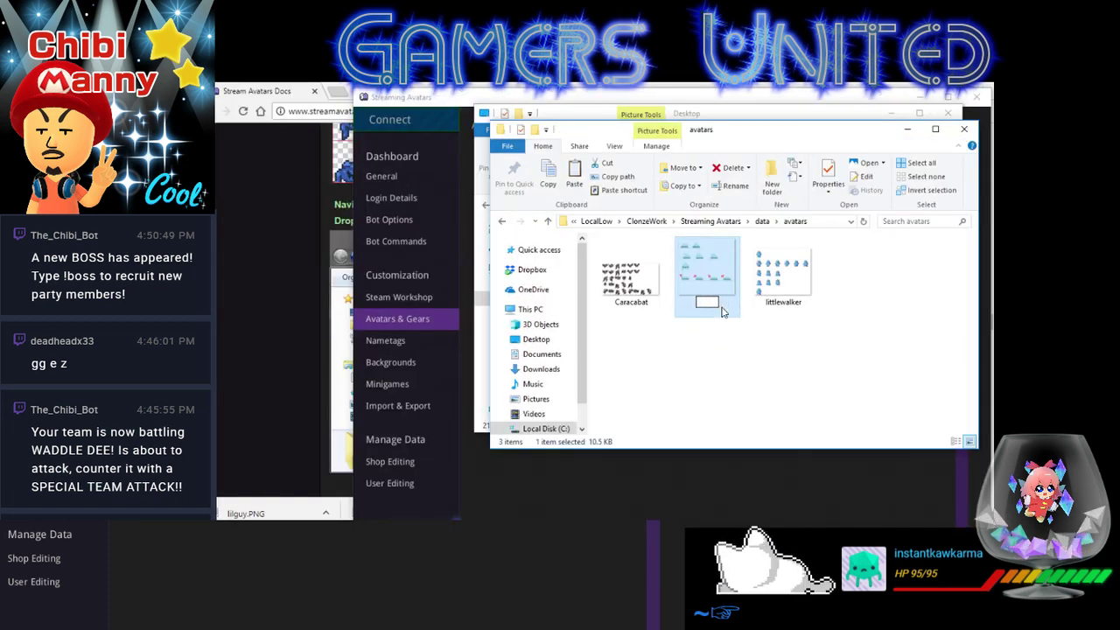
pyautogui.write('hibi Blob')
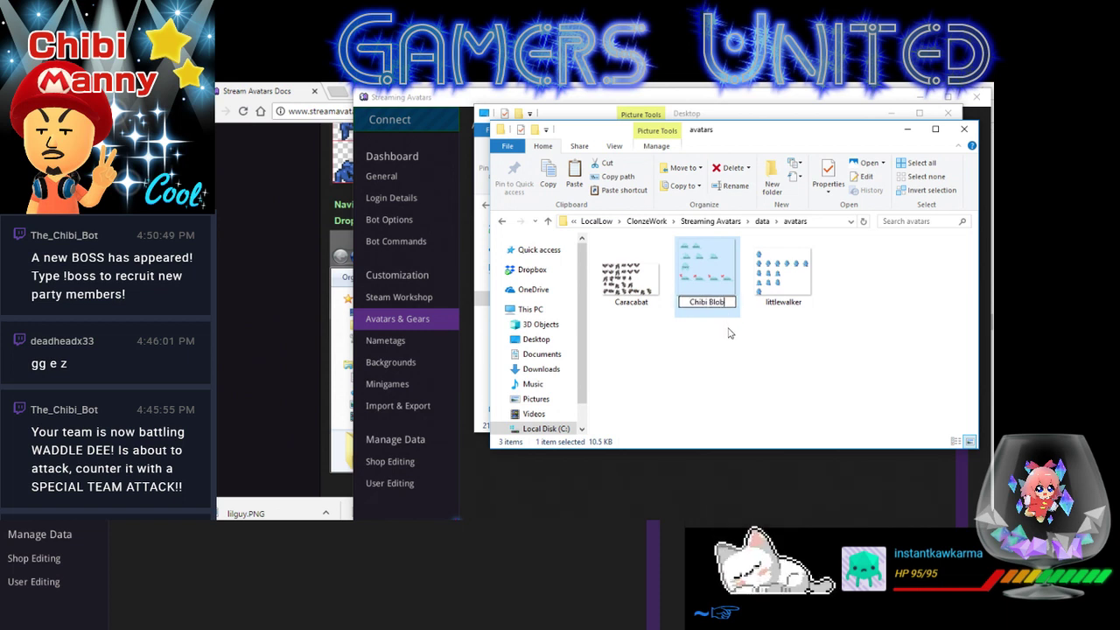
pyautogui.click(710, 338)
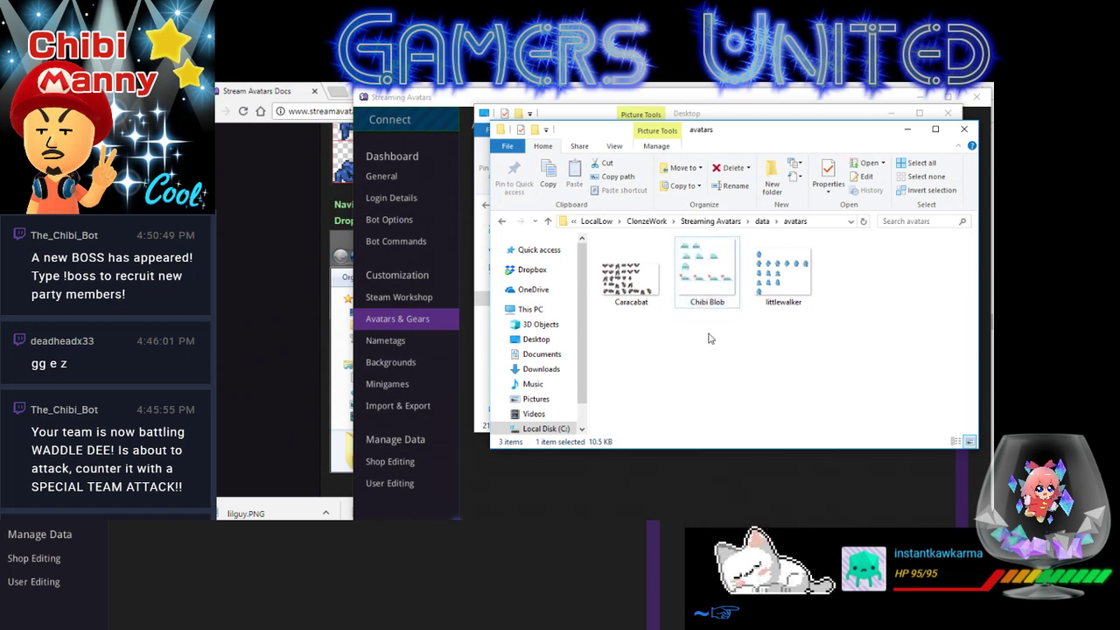
# - Check the avatar list in Streaming Avatars, and view the Chibi Blob sprite sheet from the avatars folder
pyautogui.click(683, 458)
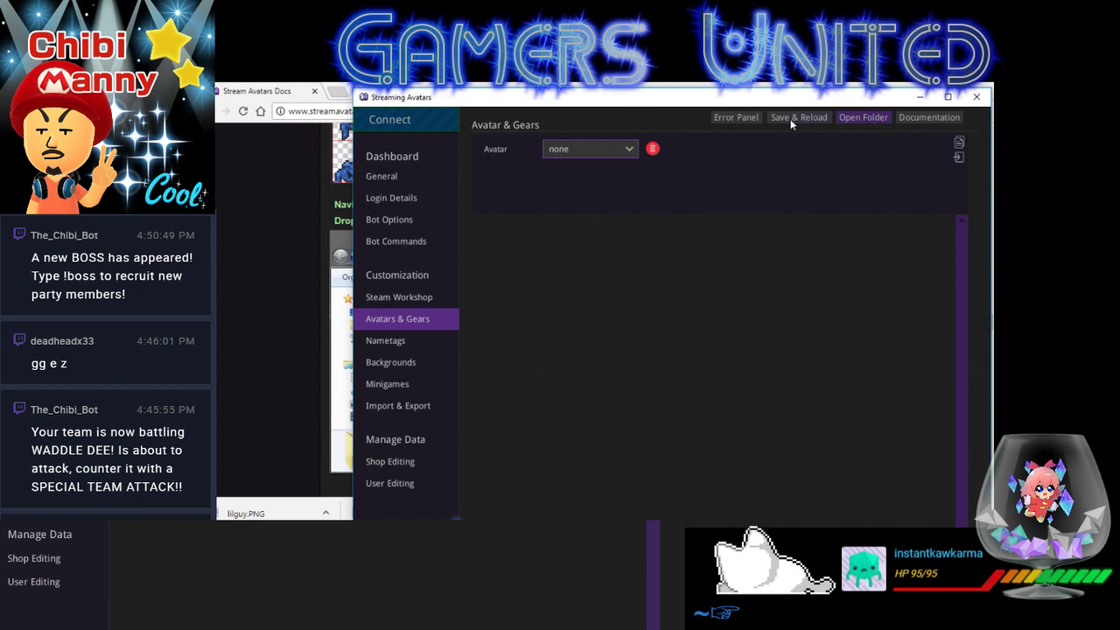
pyautogui.click(611, 151)
pyautogui.click(705, 221)
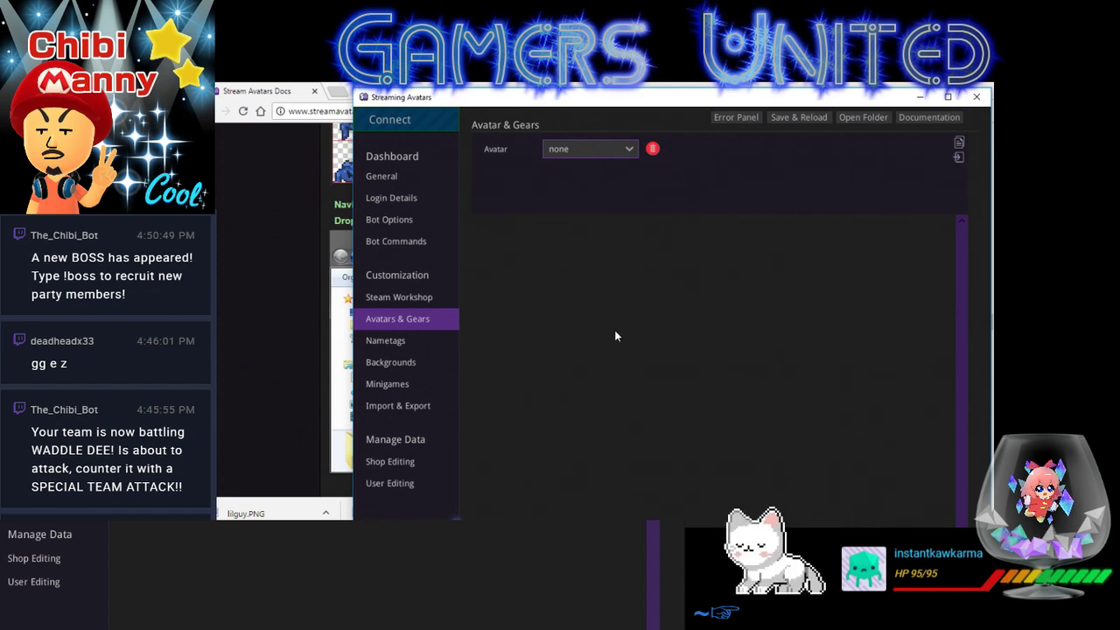
pyautogui.hotkey('alt', 'Tab')
pyautogui.click(469, 264)
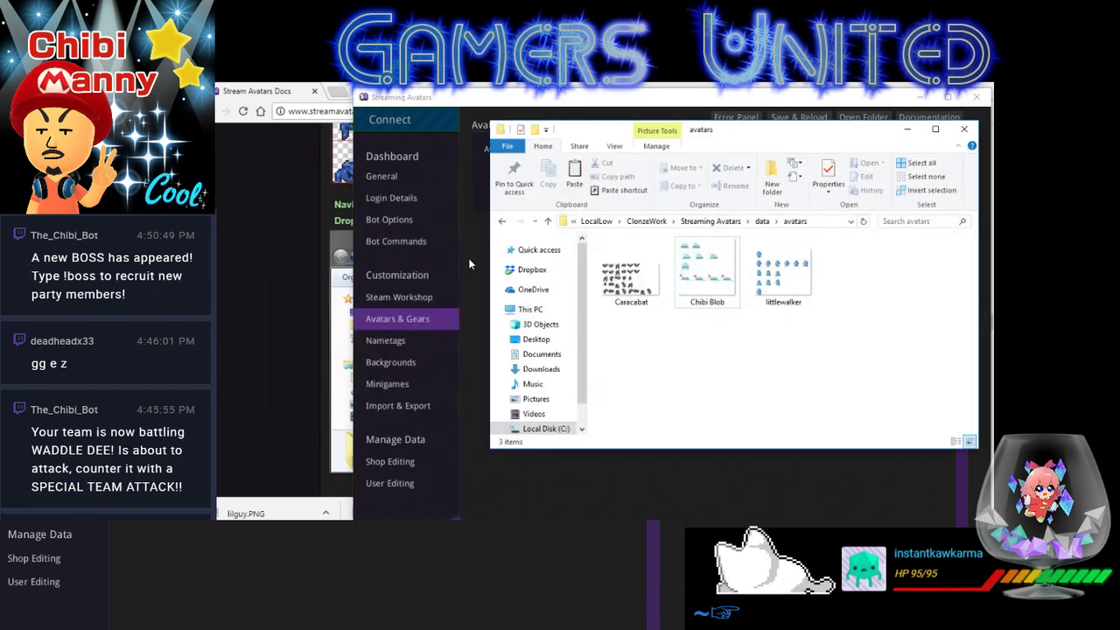
pyautogui.click(716, 268)
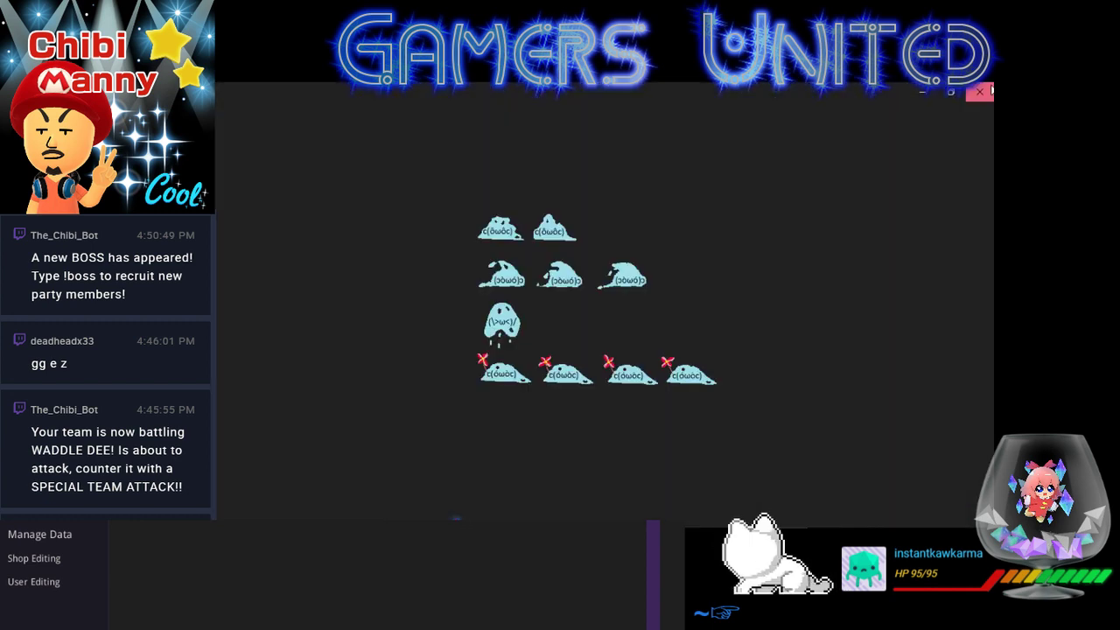
pyautogui.click(979, 89)
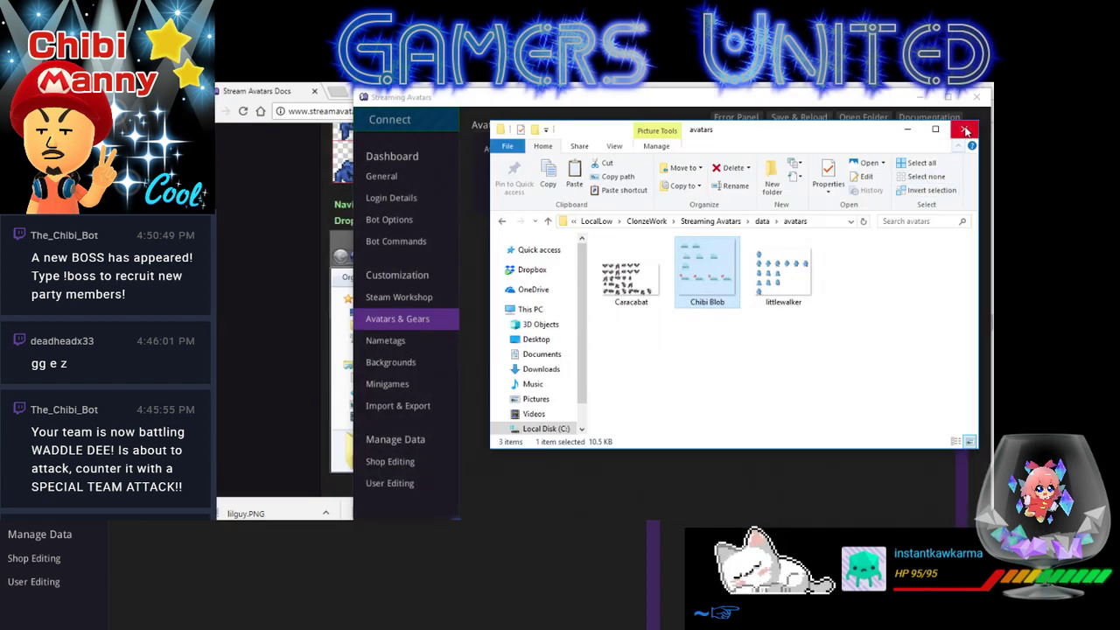
# - Switch to the Stream Avatars Docs page and read the instructions that follow dropping the sprite sheet into the avatars folder
pyautogui.click(236, 283)
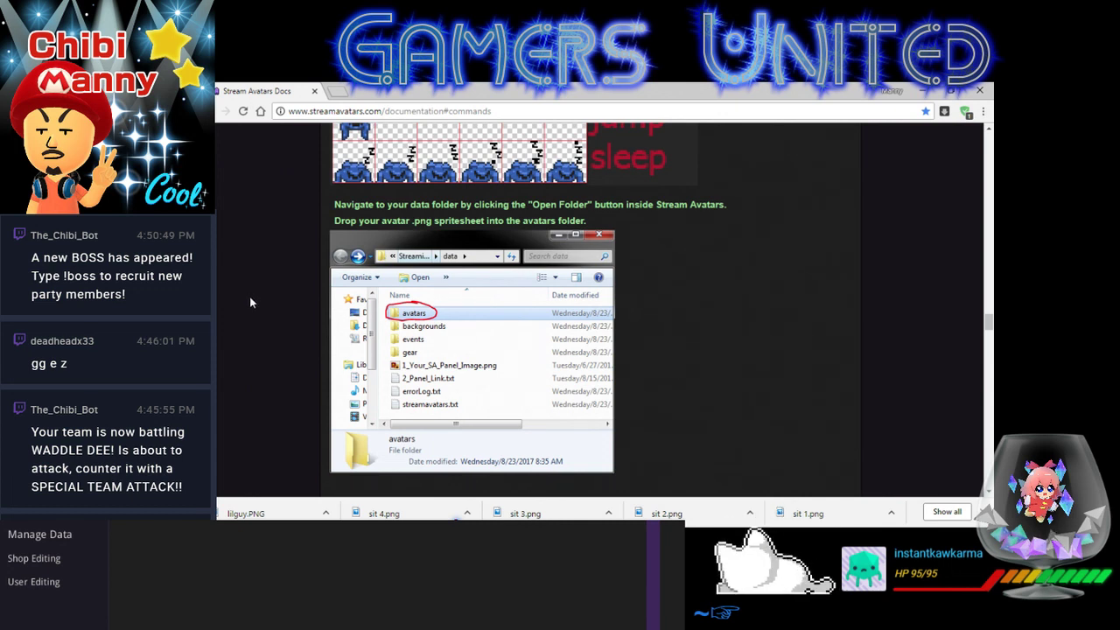
pyautogui.scroll(-5, 249, 297)
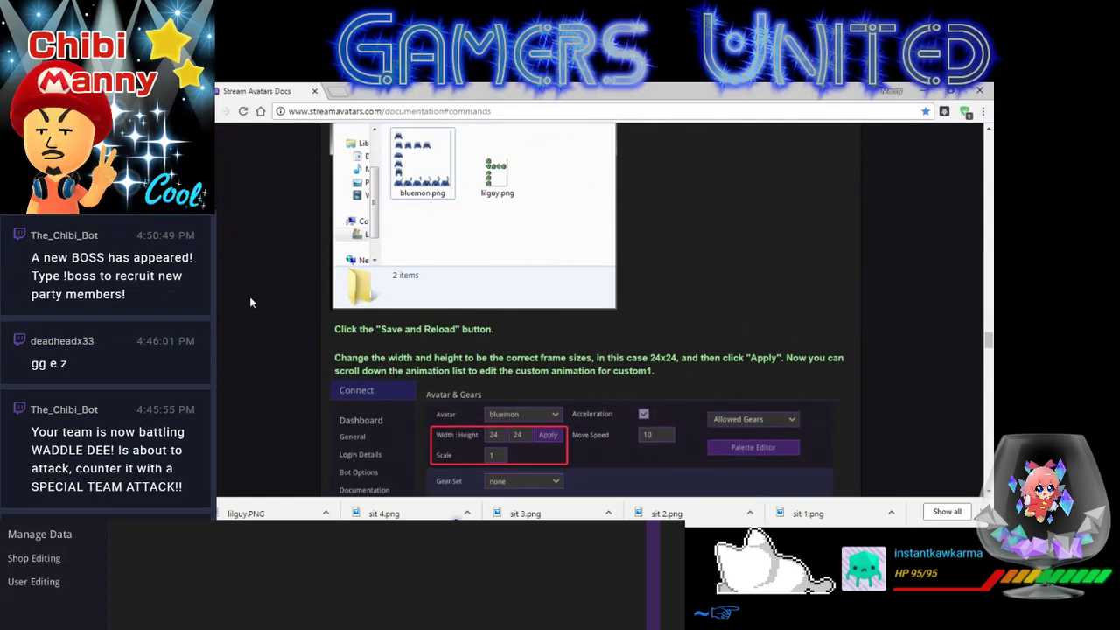
pyautogui.scroll(-1, 250, 302)
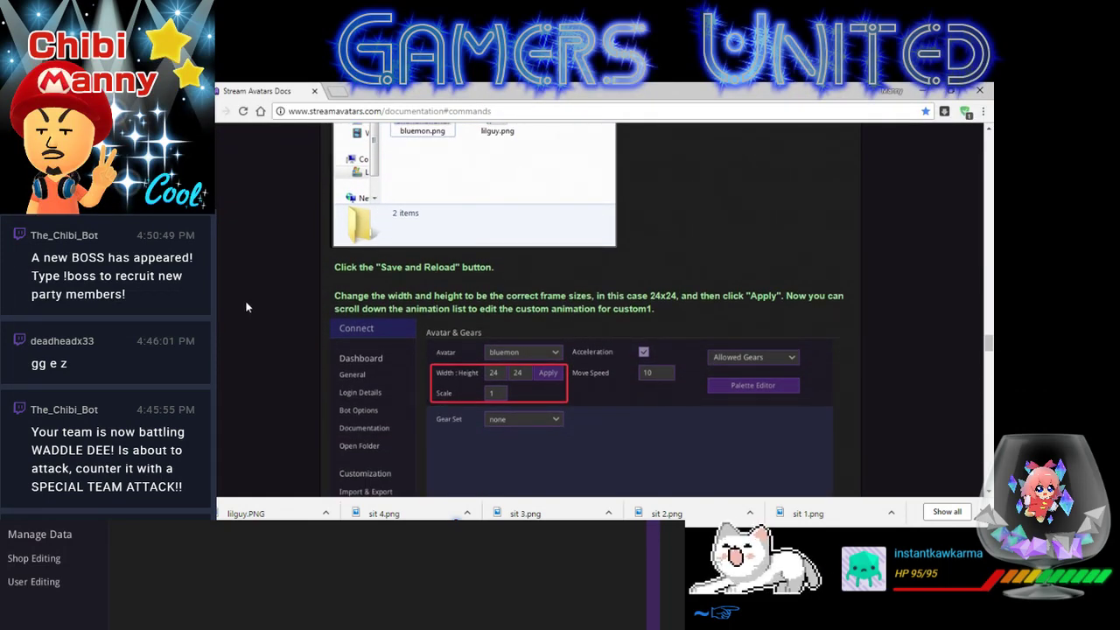
# - Switch back to Streaming Avatars, save and reload the data, and select the chibi blob avatar
pyautogui.hotkey('alt', 'Tab')
pyautogui.click(574, 279)
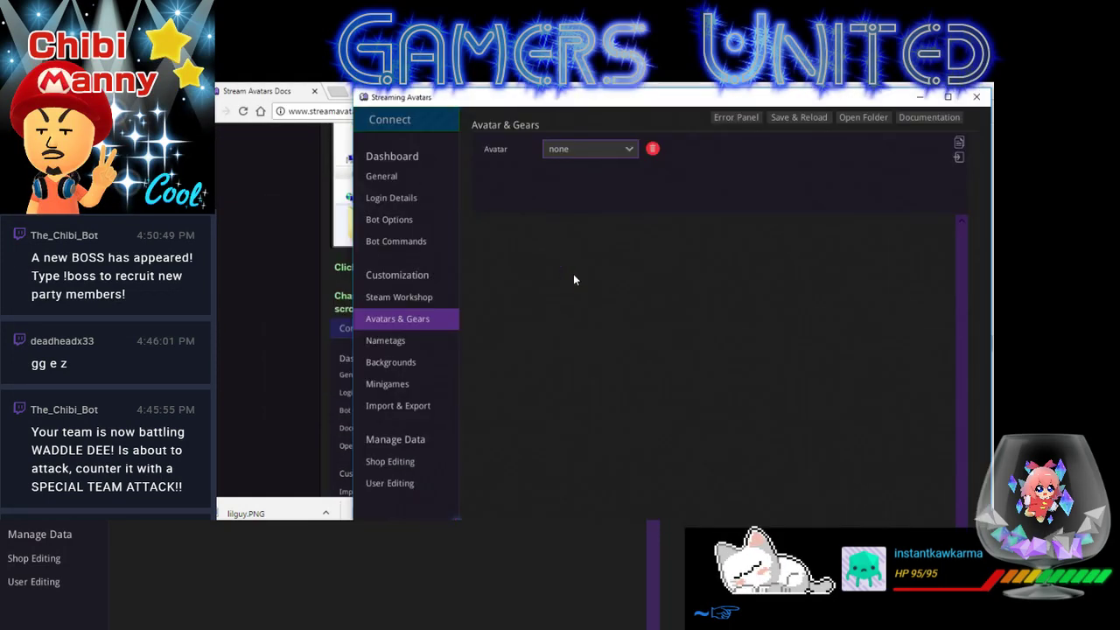
pyautogui.click(809, 118)
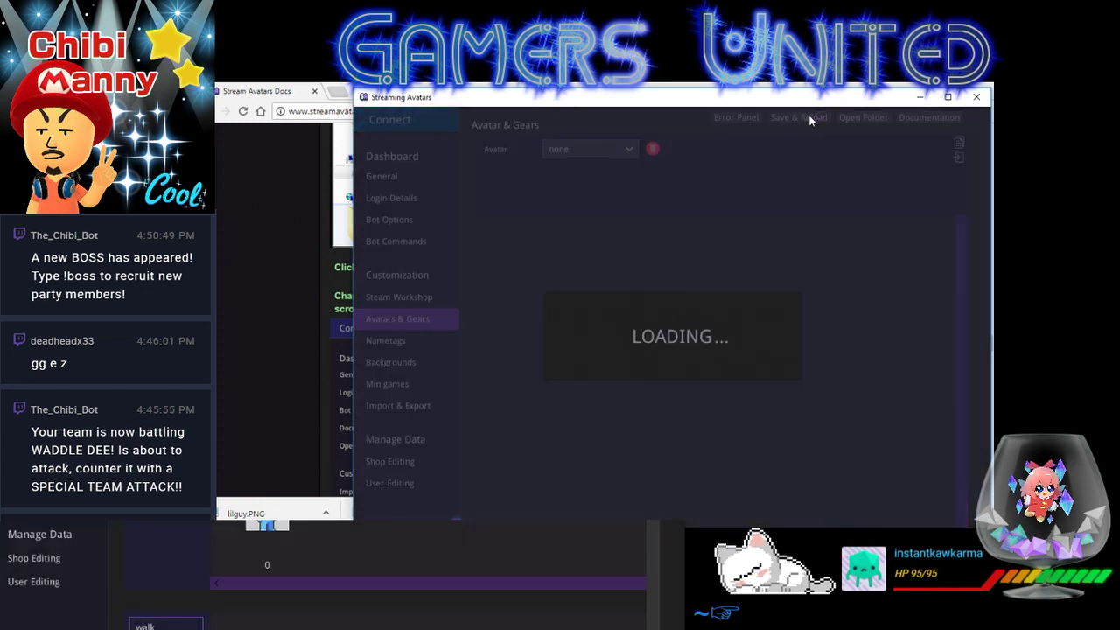
pyautogui.click(620, 148)
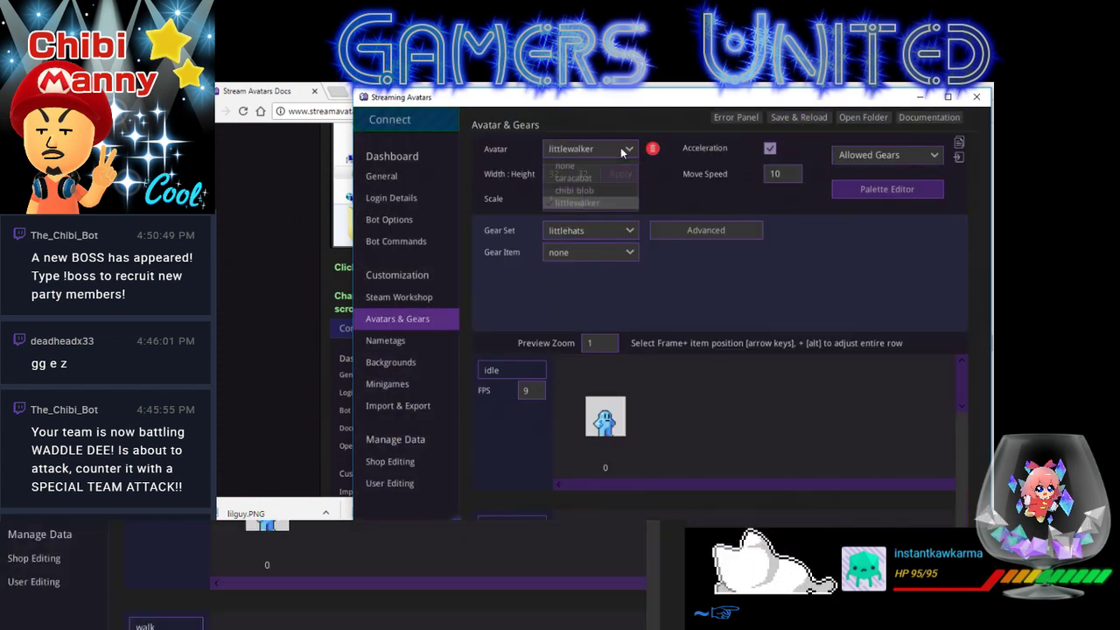
pyautogui.click(601, 191)
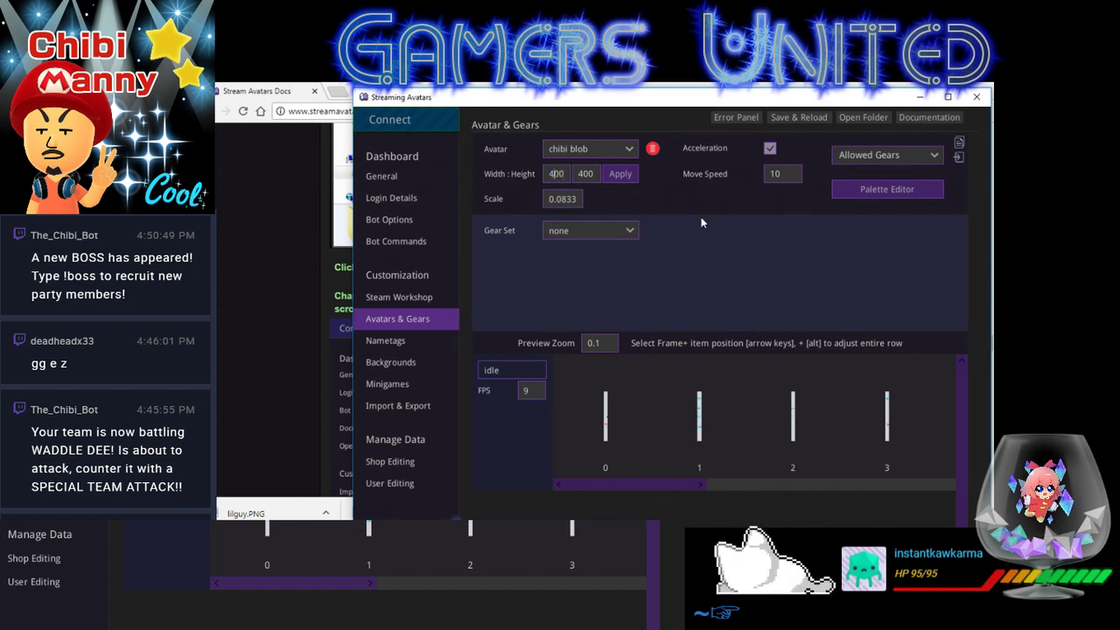
# - Try a frame size of 400 by 400 and another of 100 by 100 for the chibi blob avatar
pyautogui.click(621, 175)
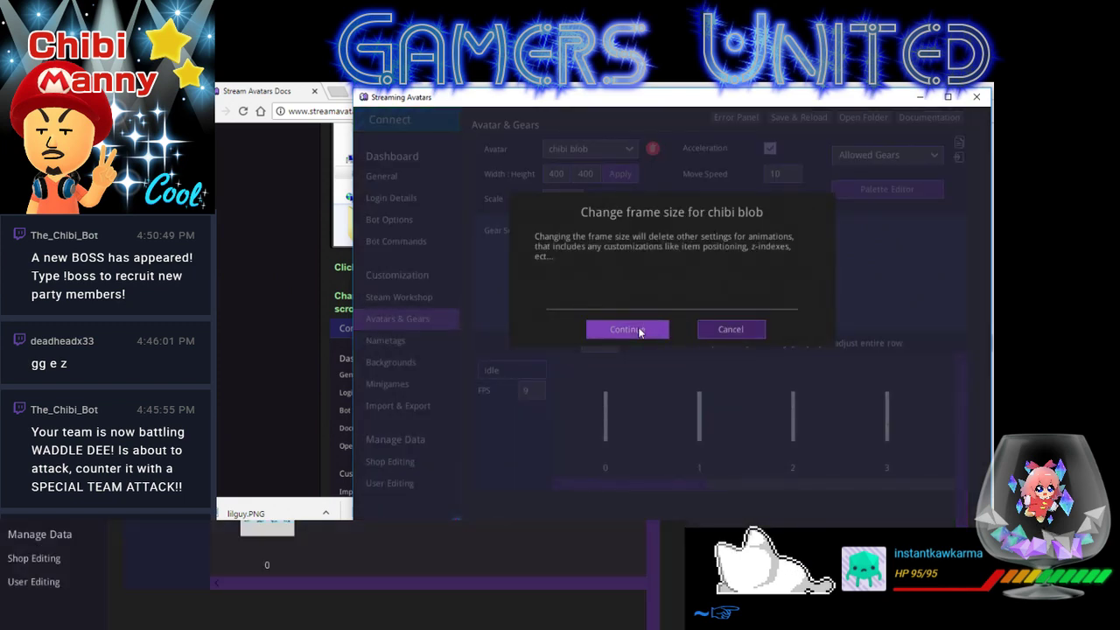
pyautogui.click(638, 328)
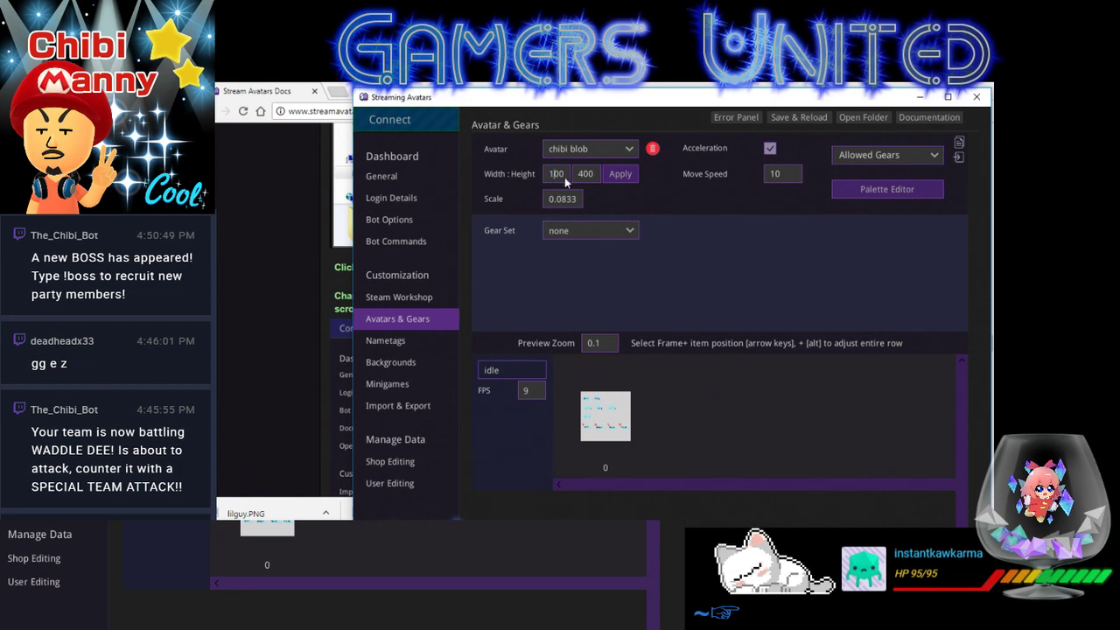
pyautogui.write('100')
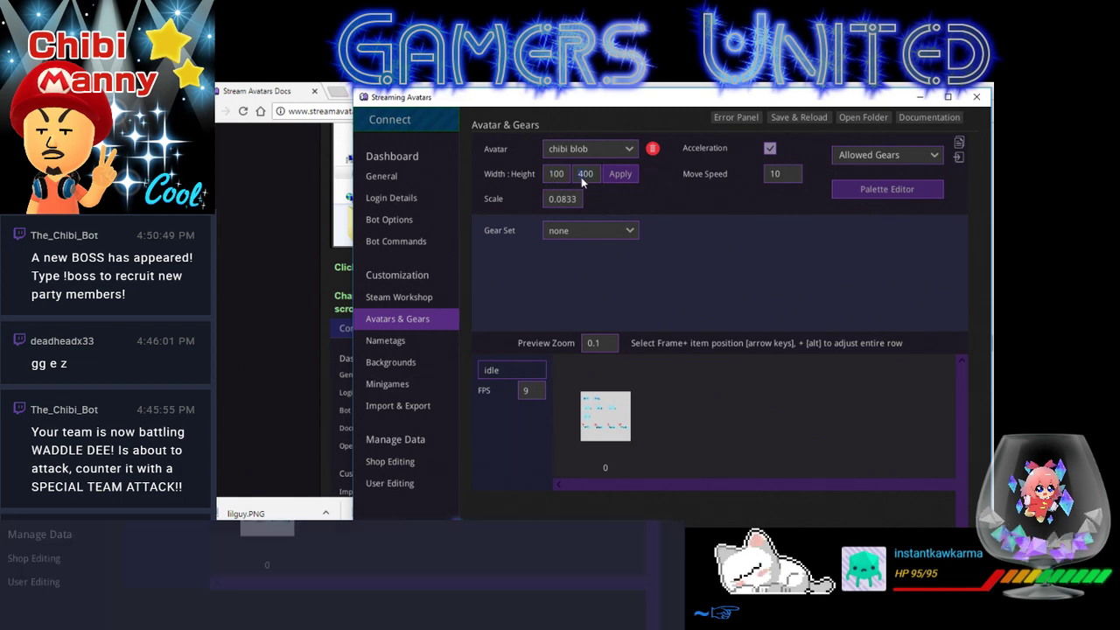
pyautogui.click(618, 174)
pyautogui.click(640, 330)
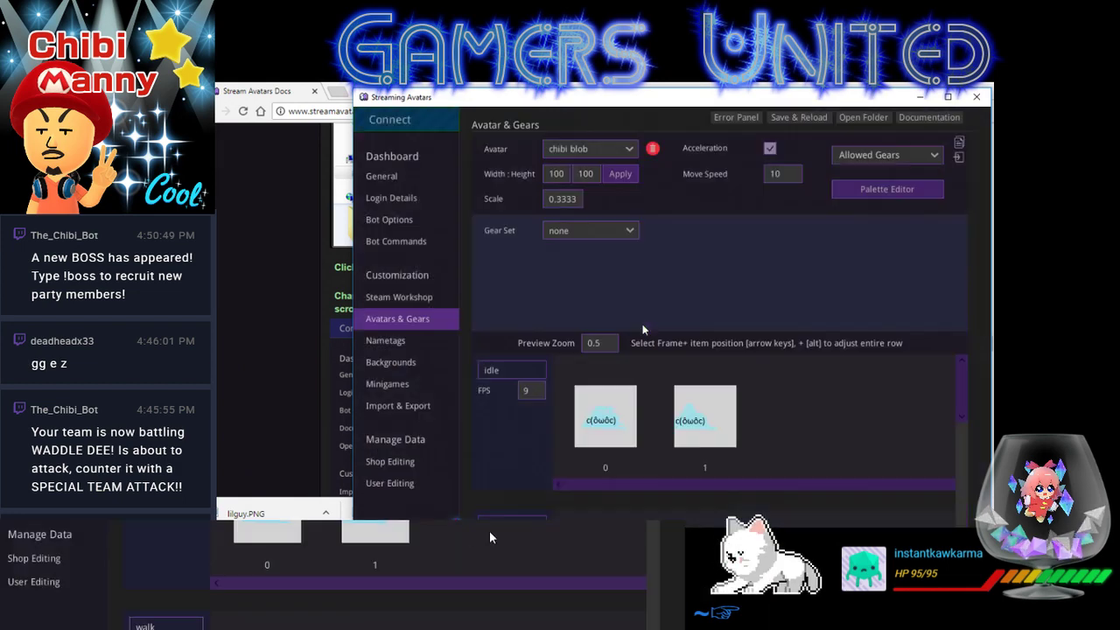
# - Examine how the sprite sheet is sliced into frames across the idle, walk, sit and stand animations
pyautogui.scroll(-10, 827, 435)
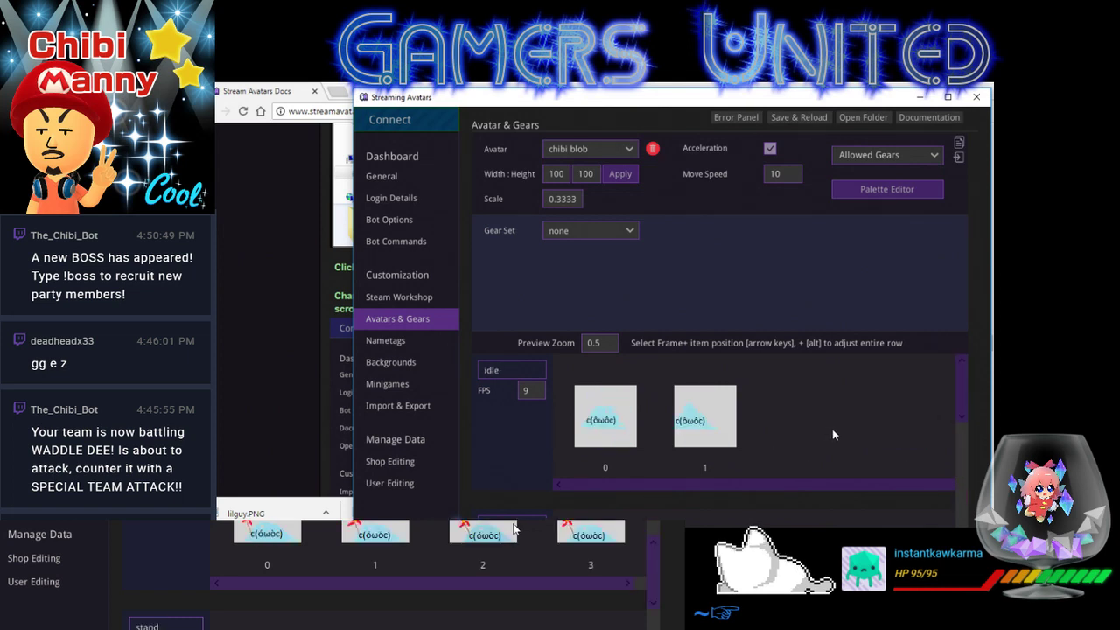
pyautogui.scroll(-5, 833, 435)
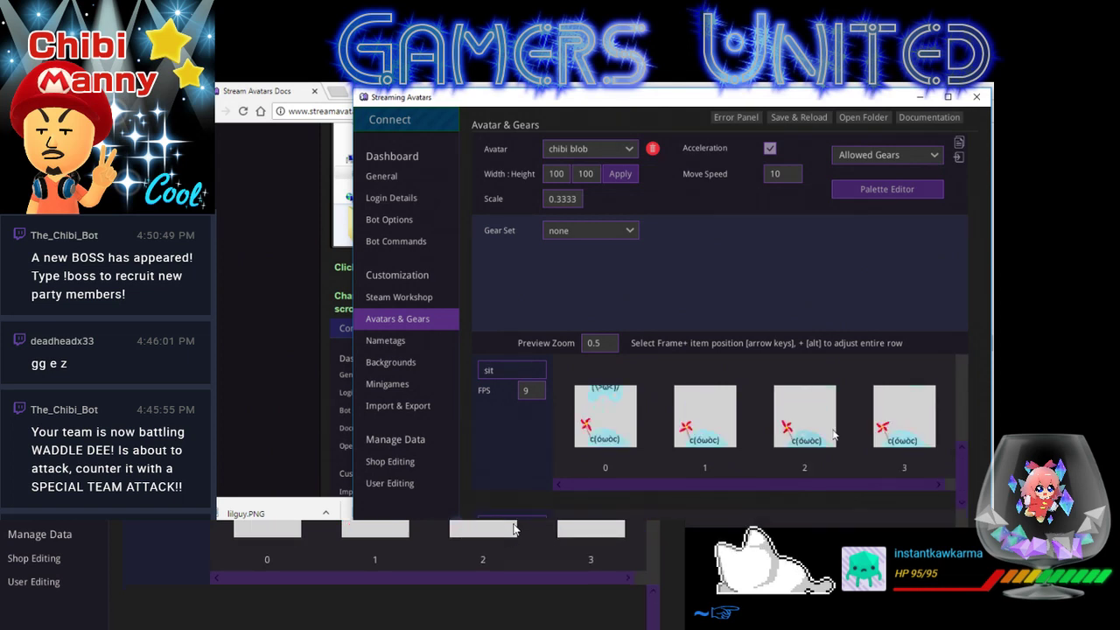
pyautogui.scroll(5, 833, 435)
pyautogui.scroll(-5, 833, 435)
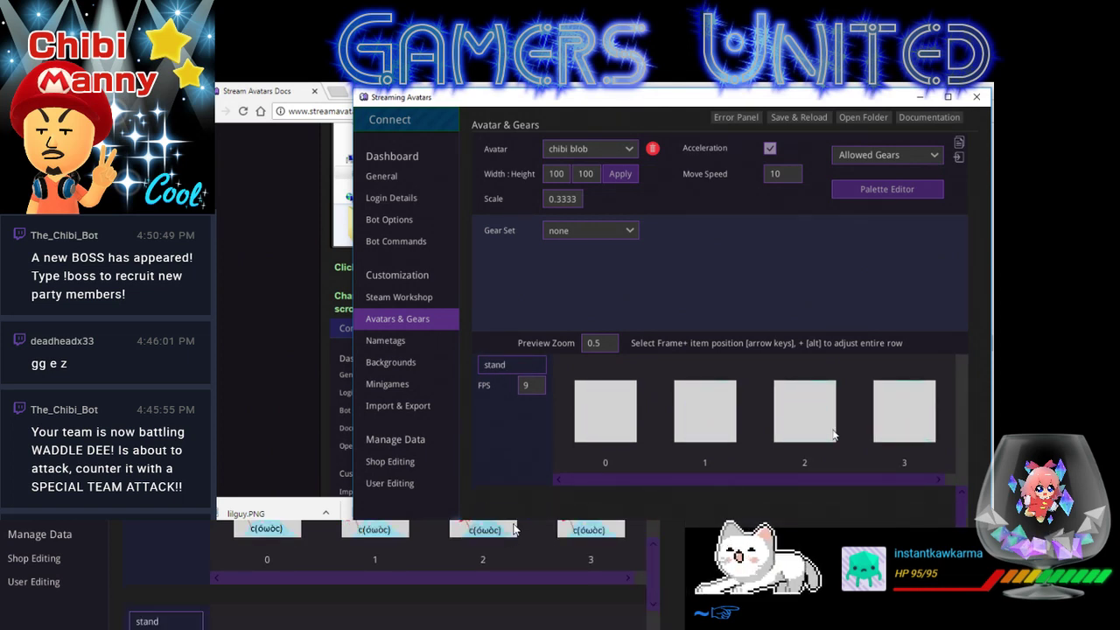
pyautogui.scroll(5, 833, 435)
pyautogui.scroll(-5, 833, 435)
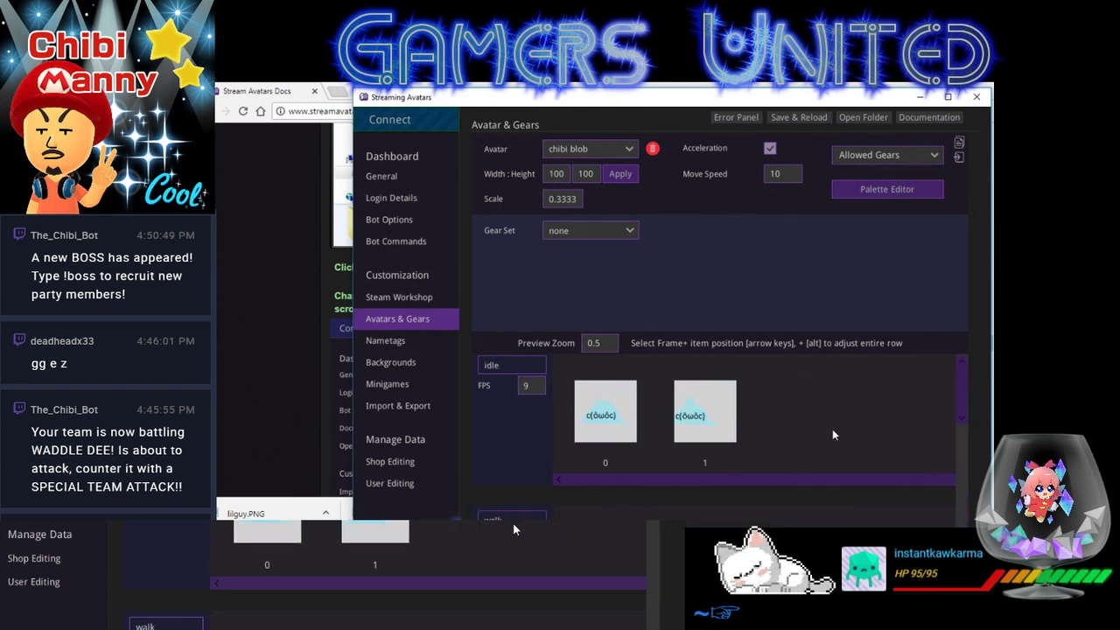
pyautogui.scroll(5, 833, 433)
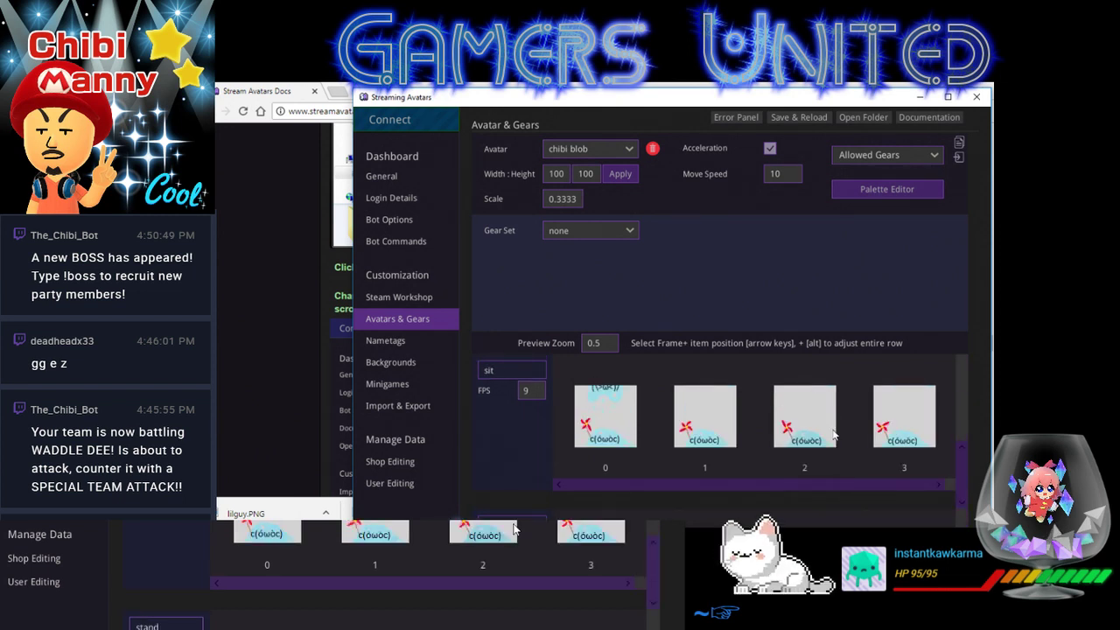
pyautogui.scroll(5, 834, 435)
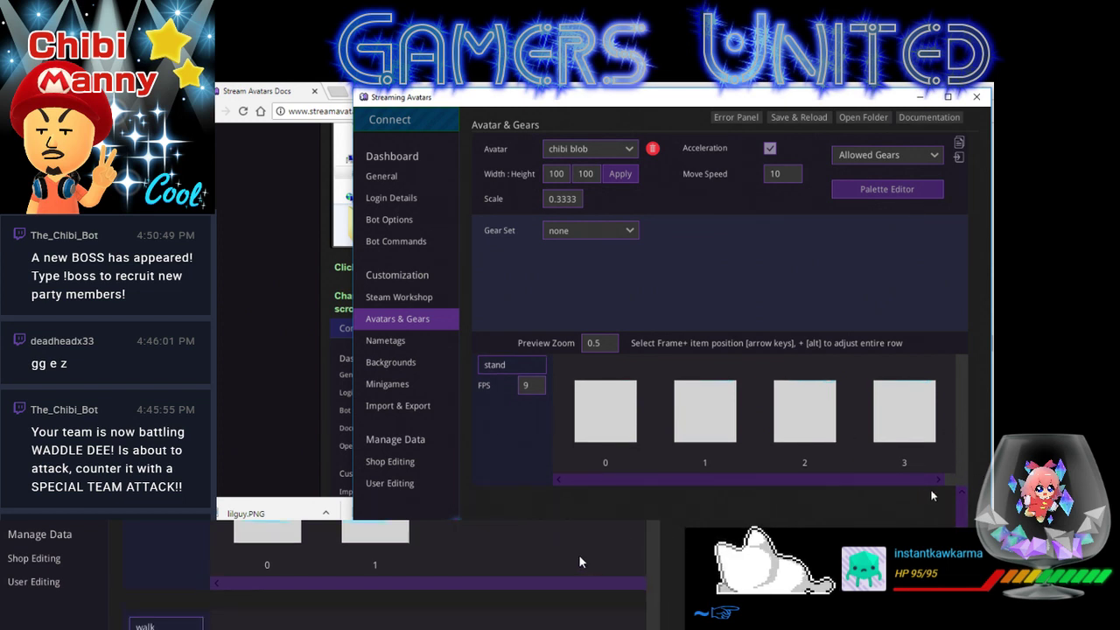
pyautogui.scroll(3, 893, 464)
pyautogui.scroll(-5, 892, 464)
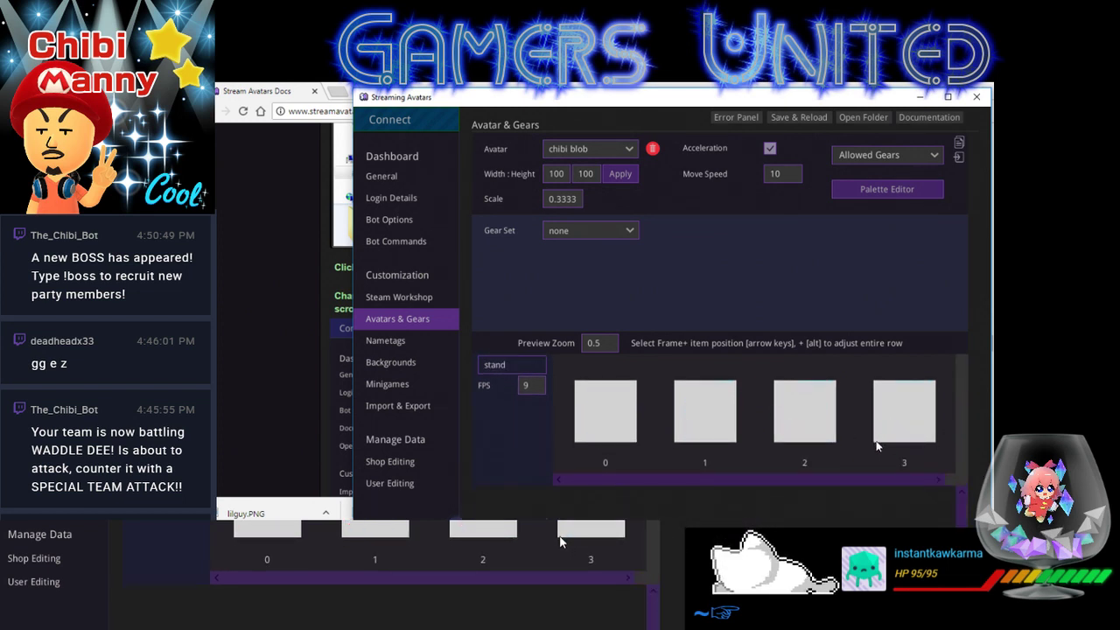
pyautogui.scroll(-3, 877, 448)
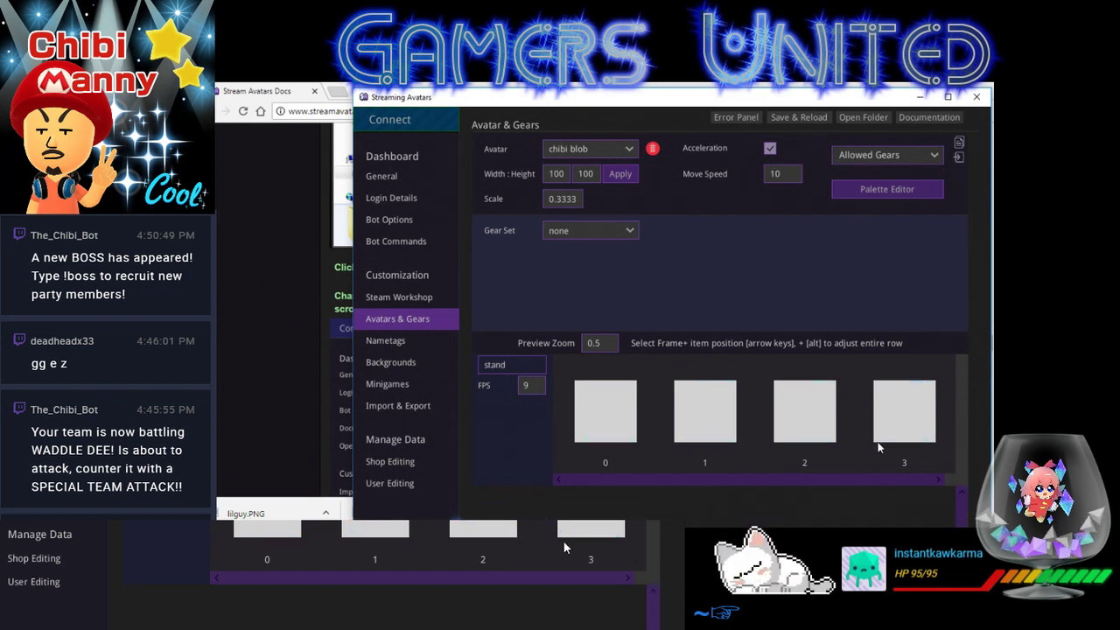
pyautogui.scroll(2, 881, 451)
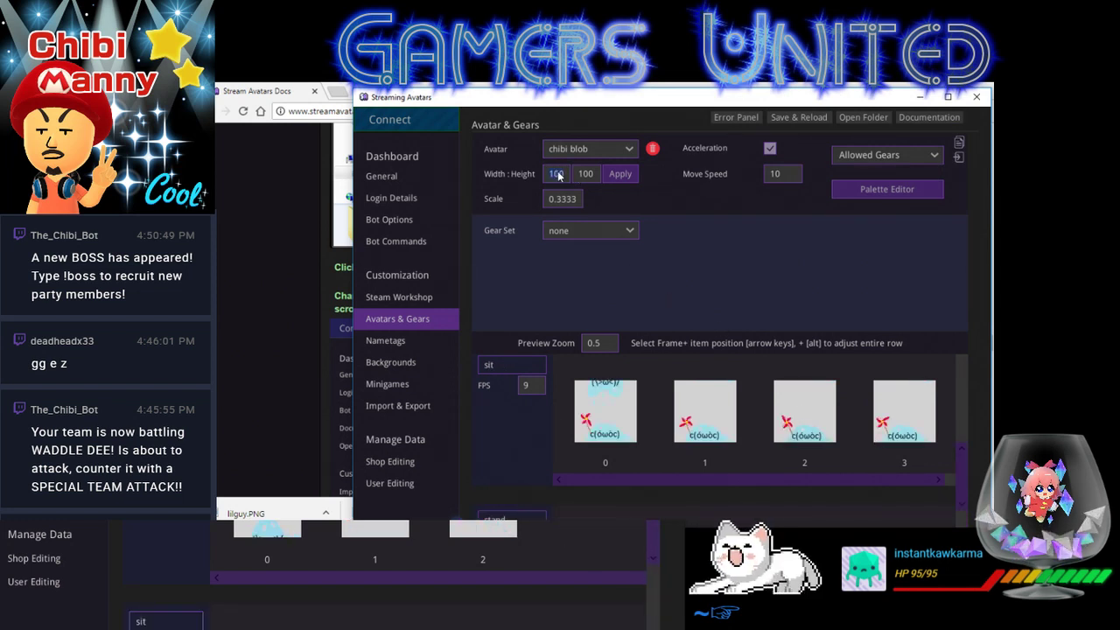
pyautogui.scroll(1, 777, 404)
pyautogui.scroll(2, 778, 404)
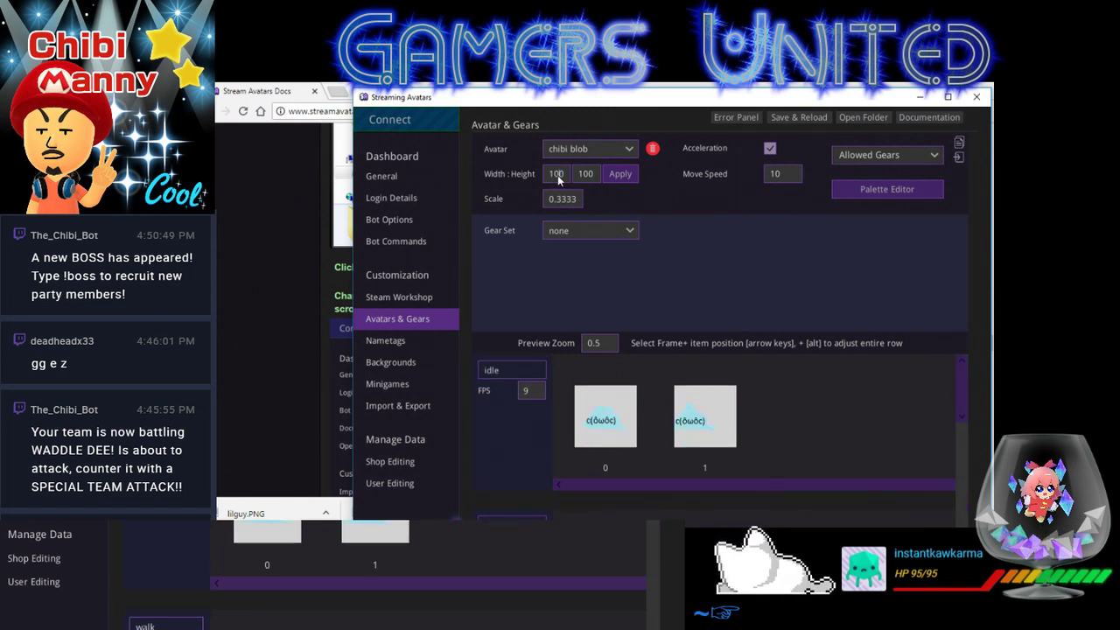
# - Set the chibi blob frame width and height to 80 by 80 and apply the new size
pyautogui.write('80')
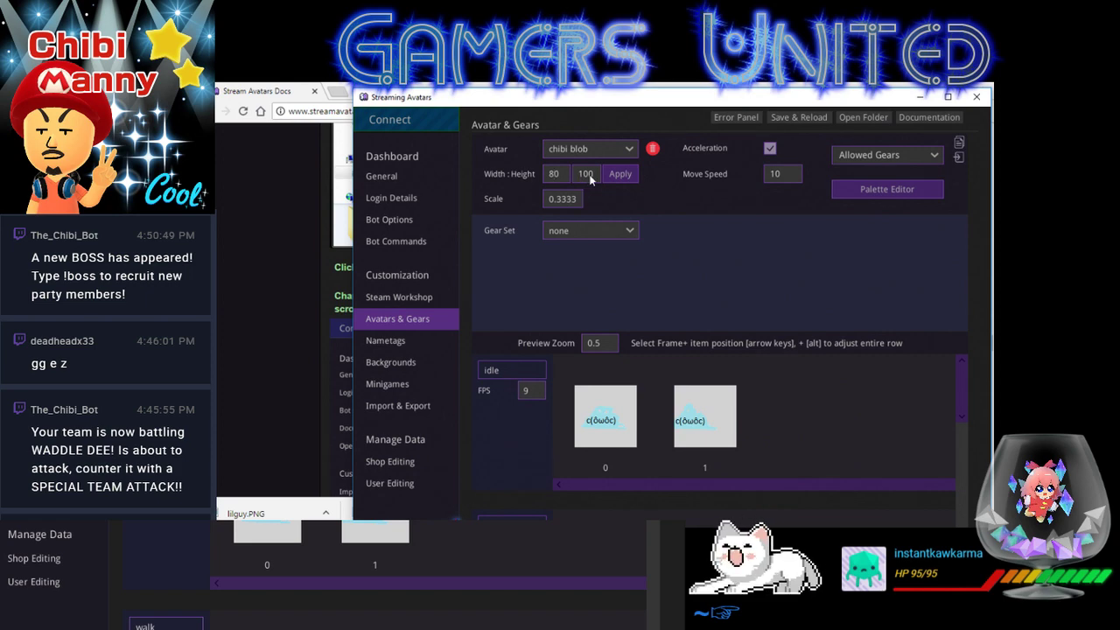
pyautogui.doubleClick(582, 173)
pyautogui.write('80')
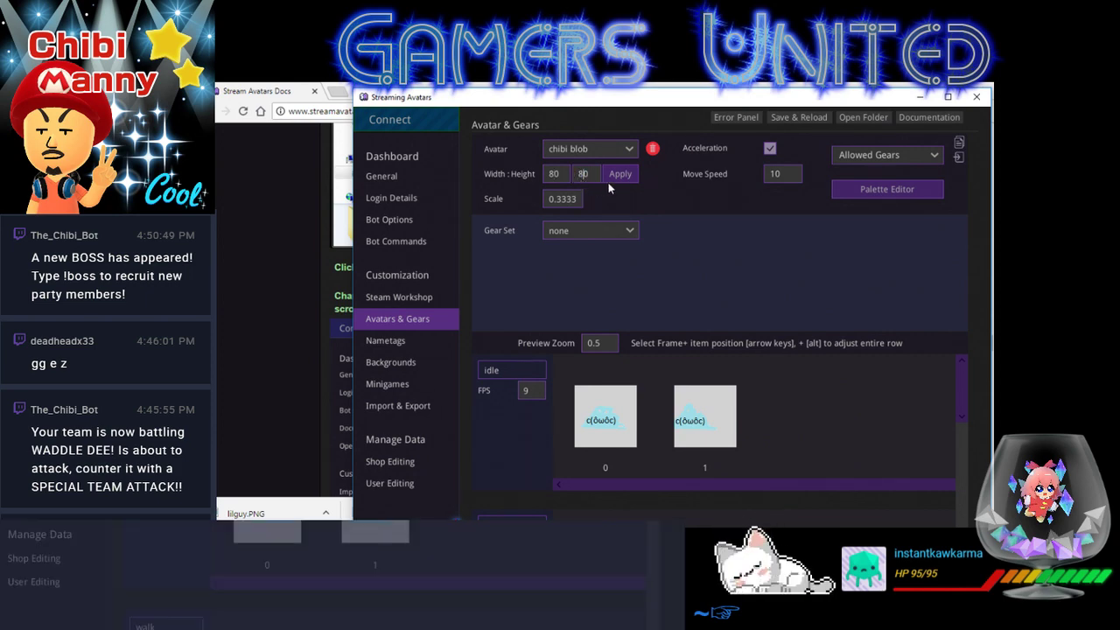
pyautogui.click(621, 174)
pyautogui.click(617, 330)
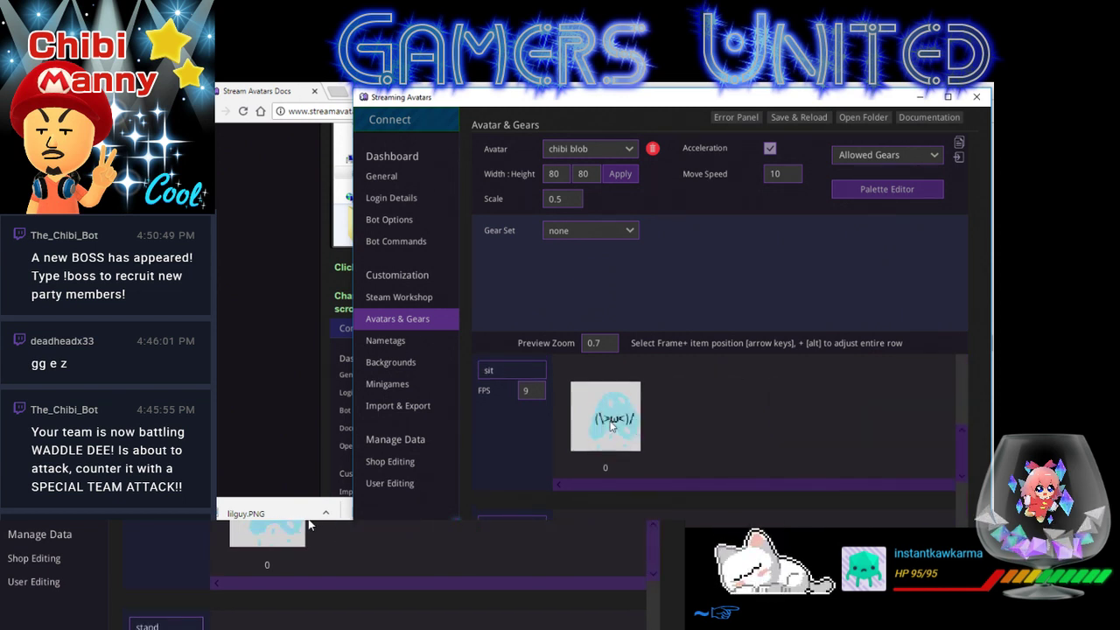
# - Examine how the 80 by 80 frame size slices the chibi blob's idle, walk, sit, stand and jump animations
pyautogui.scroll(-3, 635, 428)
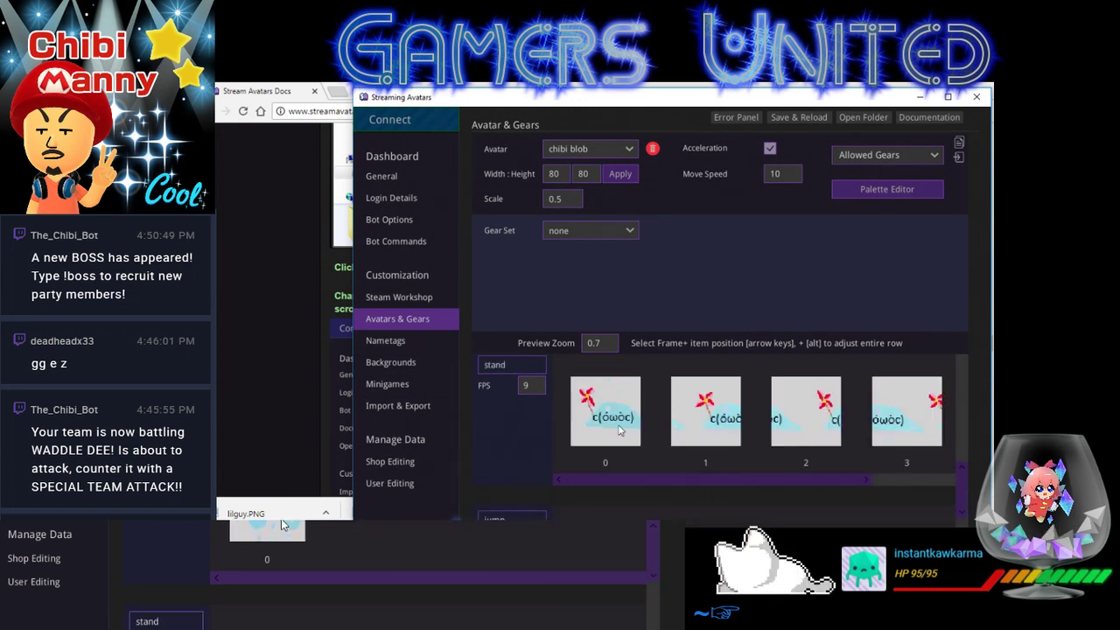
pyautogui.scroll(-5, 618, 424)
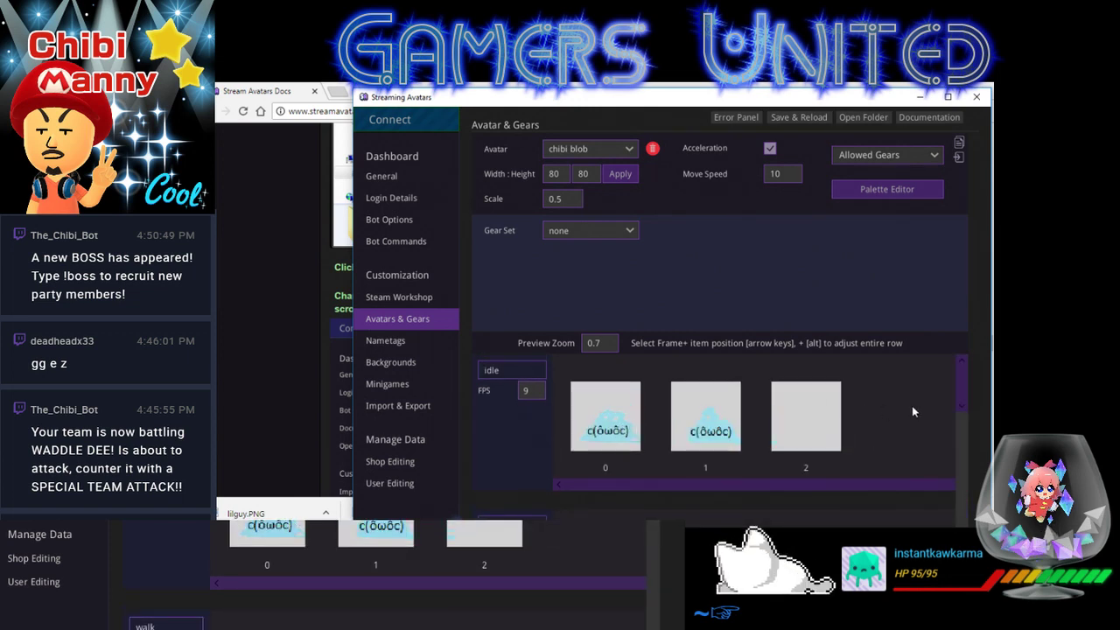
pyautogui.scroll(-3, 912, 412)
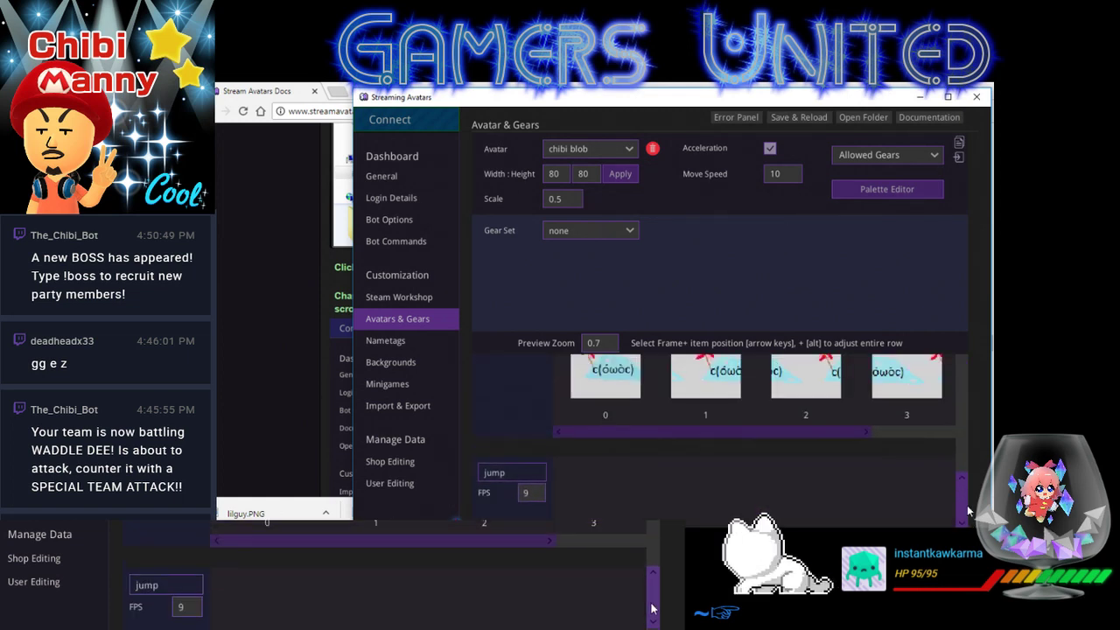
pyautogui.moveTo(968, 510); pyautogui.dragTo(977, 349)
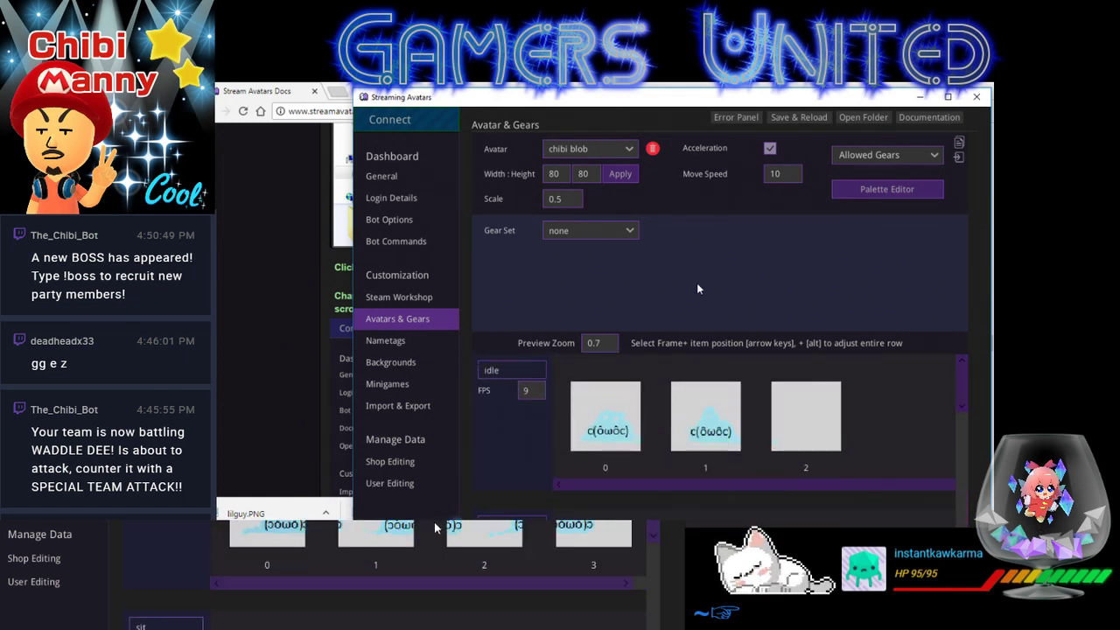
pyautogui.scroll(-3, 761, 435)
pyautogui.scroll(-2, 761, 435)
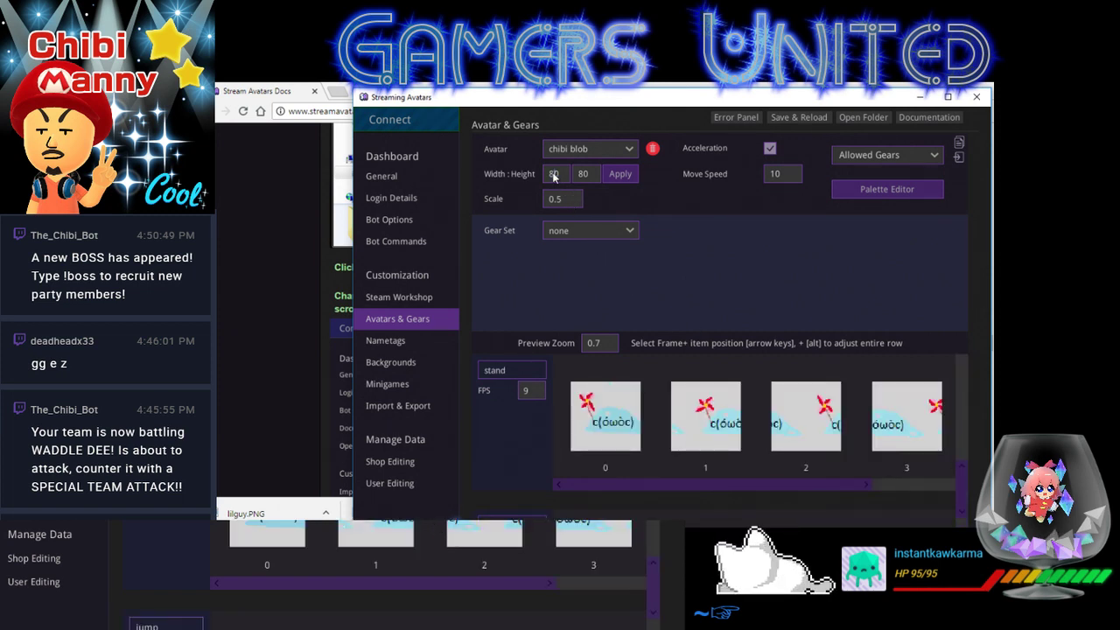
# - Try a frame size of 90 by 90 for the chibi blob avatar
pyautogui.write('0')
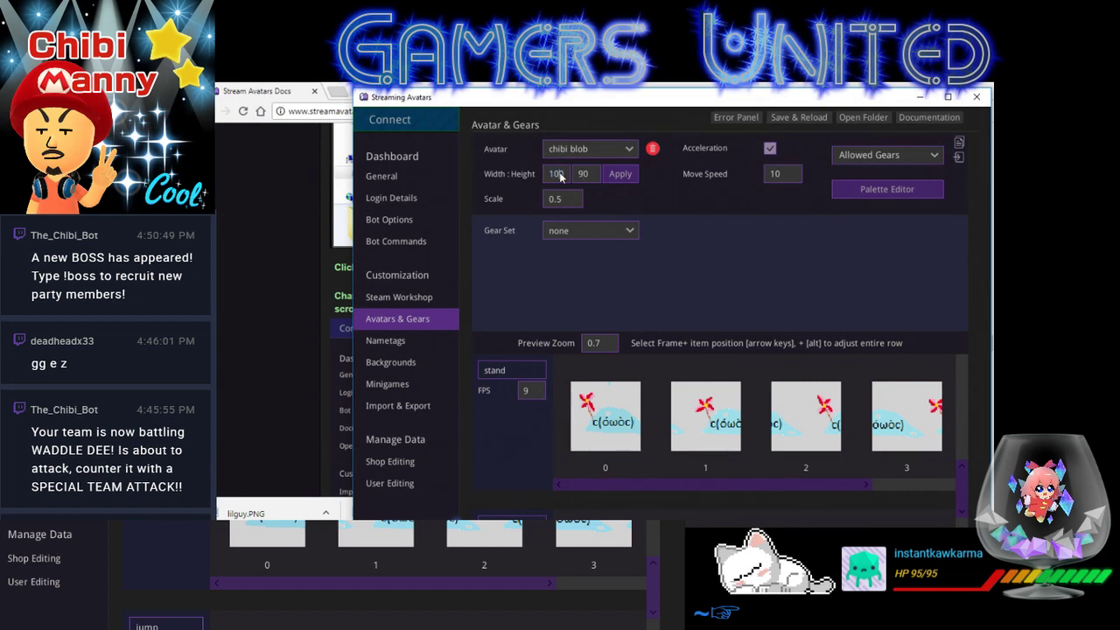
pyautogui.click(610, 175)
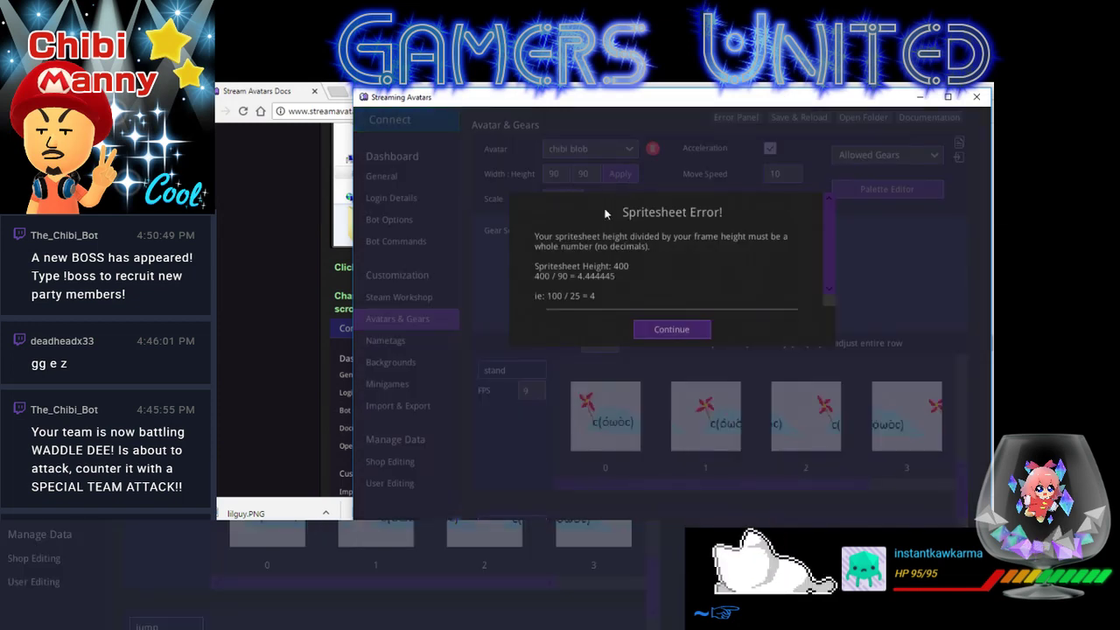
pyautogui.click(648, 330)
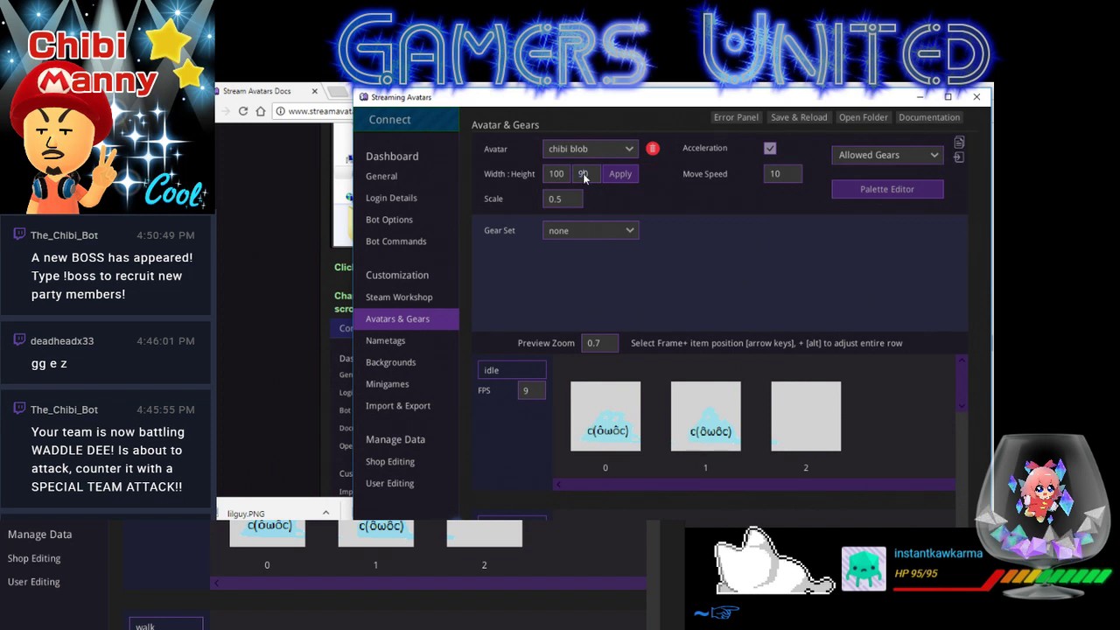
# - Apply a frame size of 100 by 100 to the chibi blob avatar and review its sliced animation frames
pyautogui.write('100')
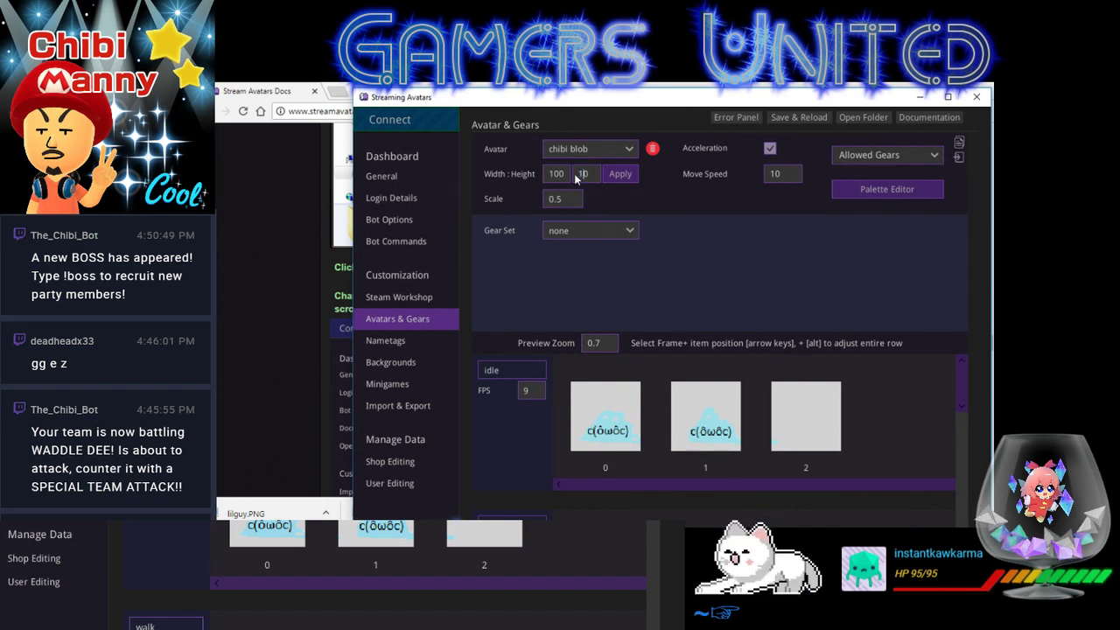
pyautogui.click(614, 176)
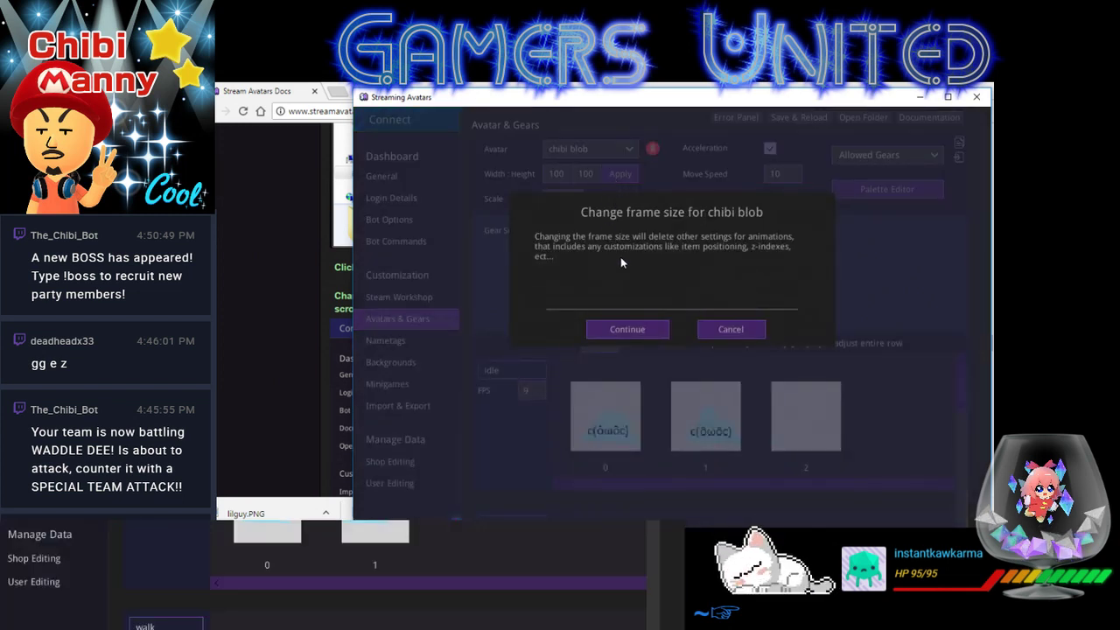
pyautogui.click(643, 333)
pyautogui.scroll(-2, 807, 435)
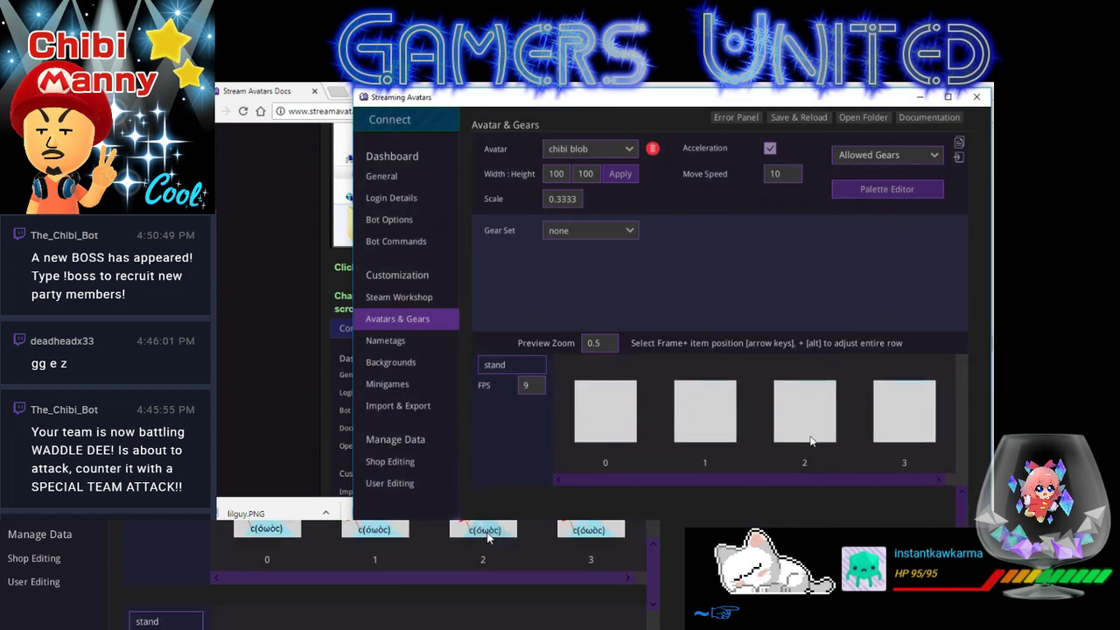
pyautogui.scroll(2, 809, 442)
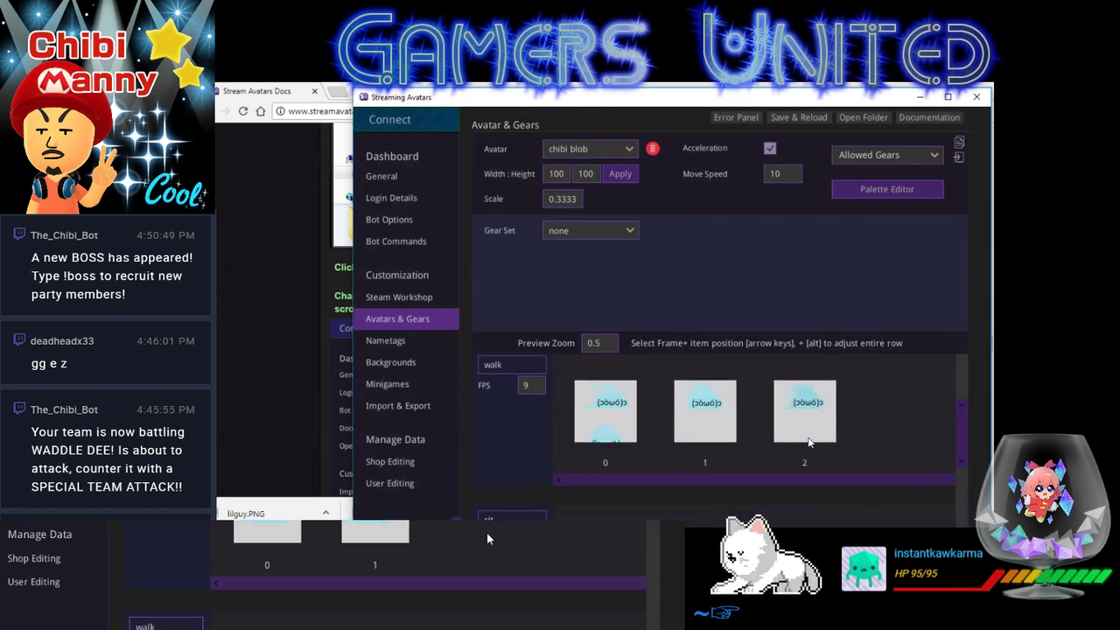
pyautogui.scroll(-2, 808, 438)
pyautogui.scroll(2, 808, 438)
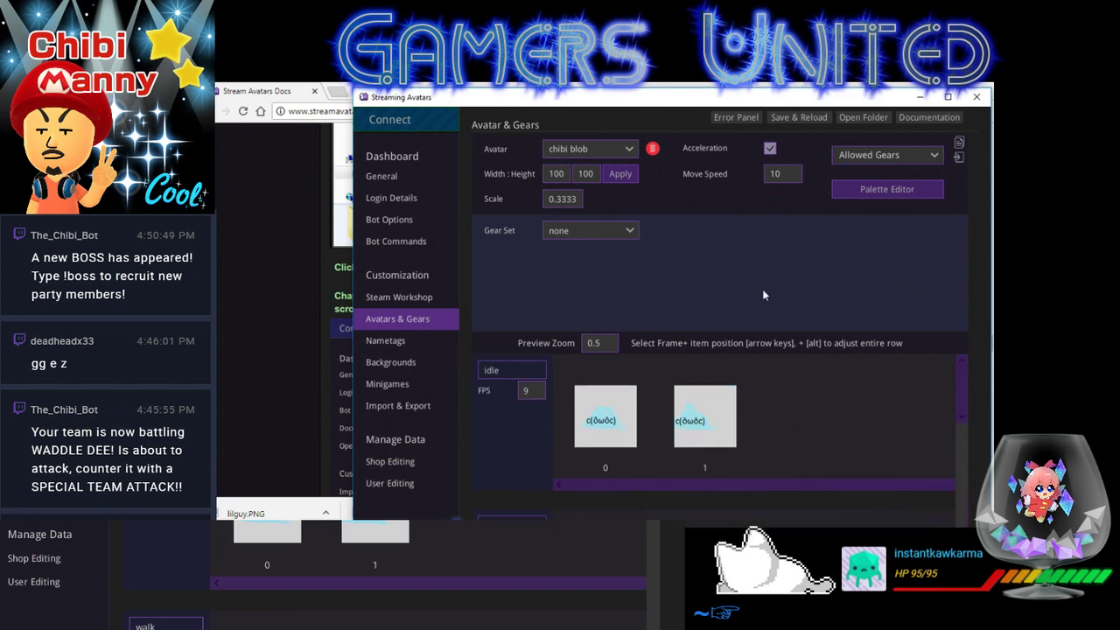
# - Connect to the stream view and try to assign the avatar "Chbi Blob" to the bat-shaped bot viewer
pyautogui.click(393, 125)
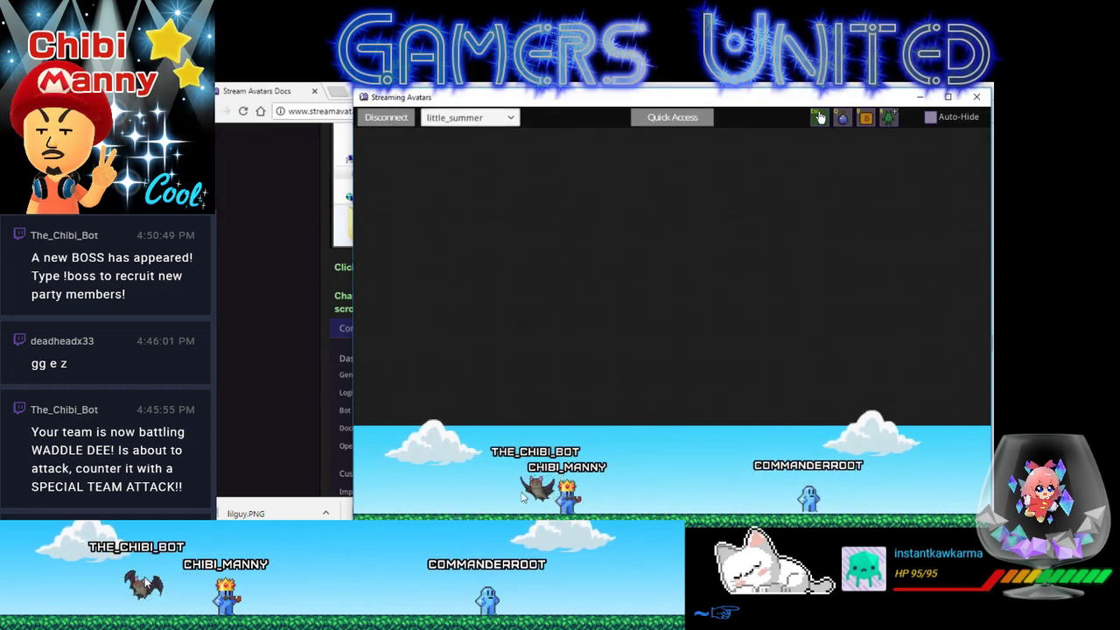
pyautogui.click(819, 117)
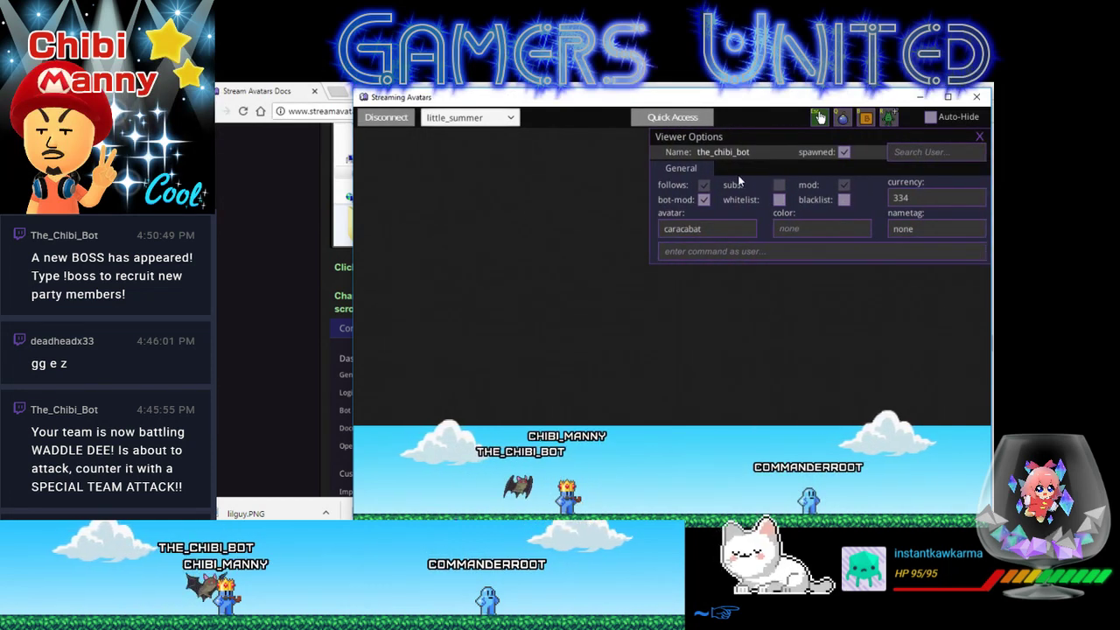
pyautogui.click(712, 231)
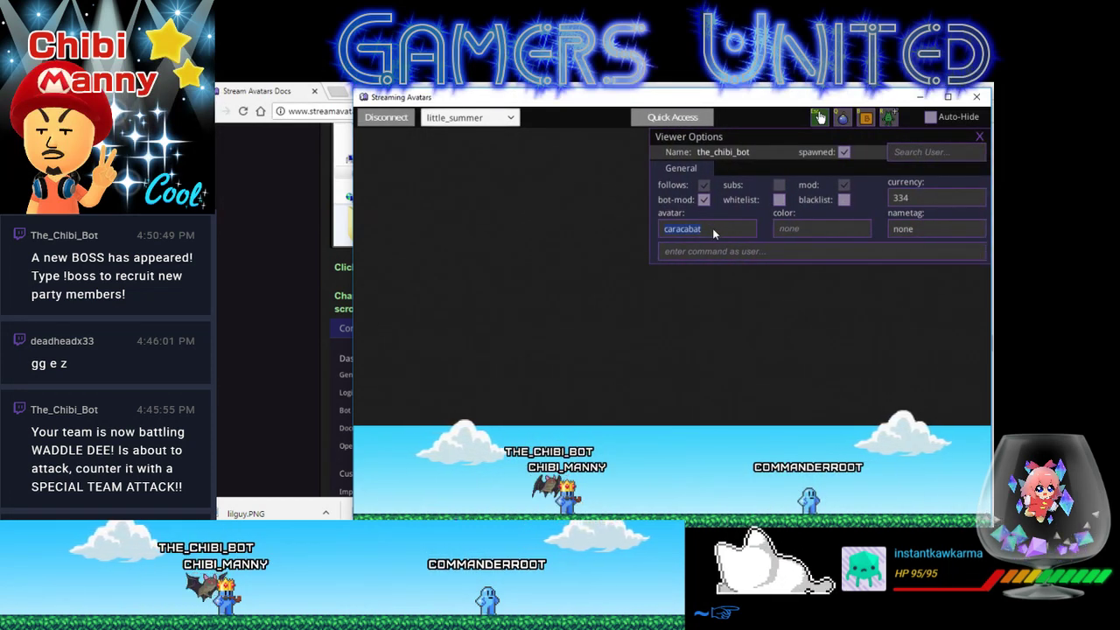
pyautogui.write('Chbi B')
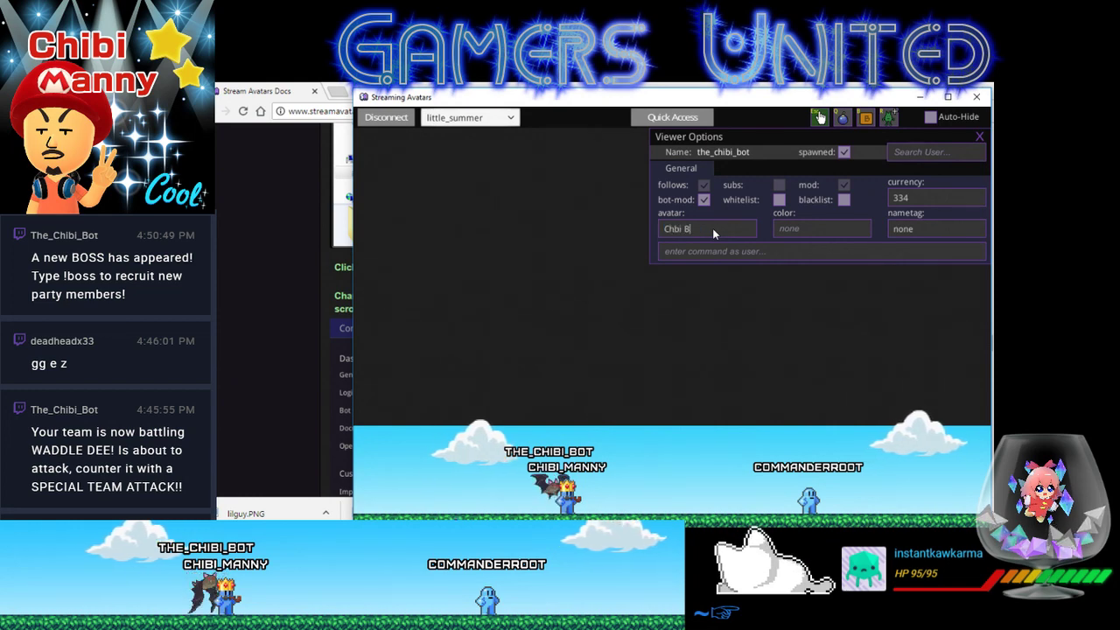
pyautogui.write('lob')
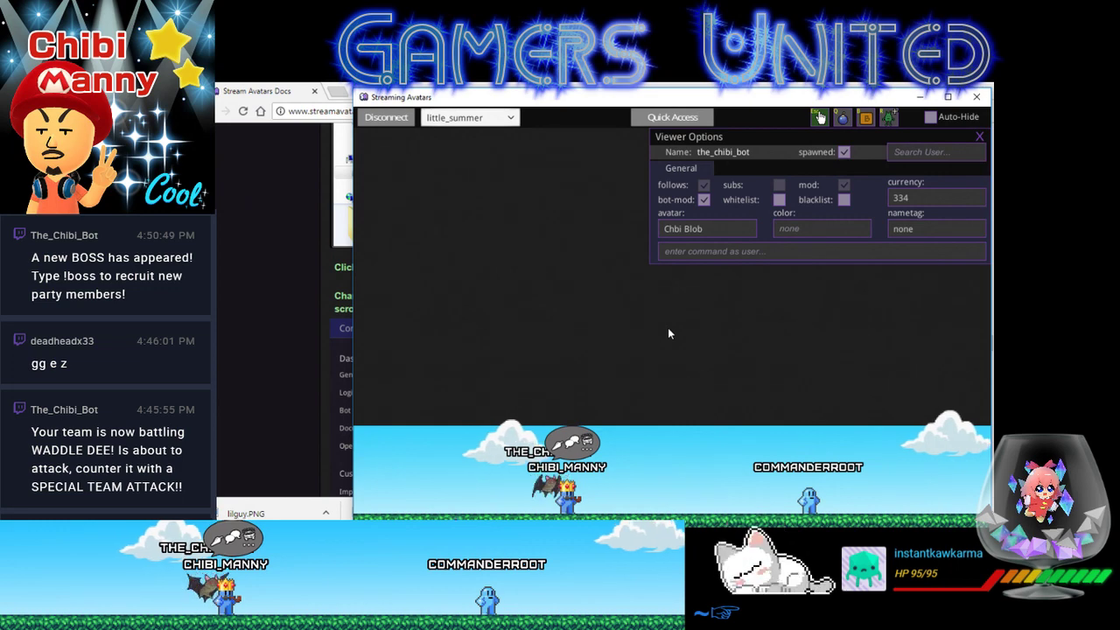
# - Disconnect, check how the chibi blob avatar is listed in the shop settings, and save and reload the data
pyautogui.click(390, 120)
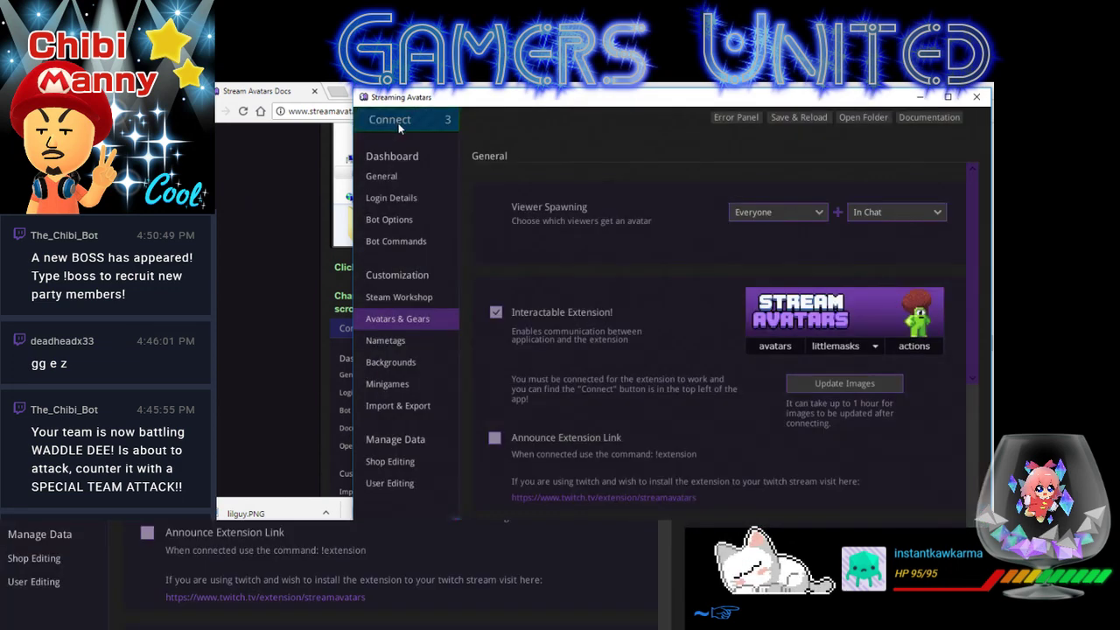
pyautogui.click(395, 464)
pyautogui.click(395, 485)
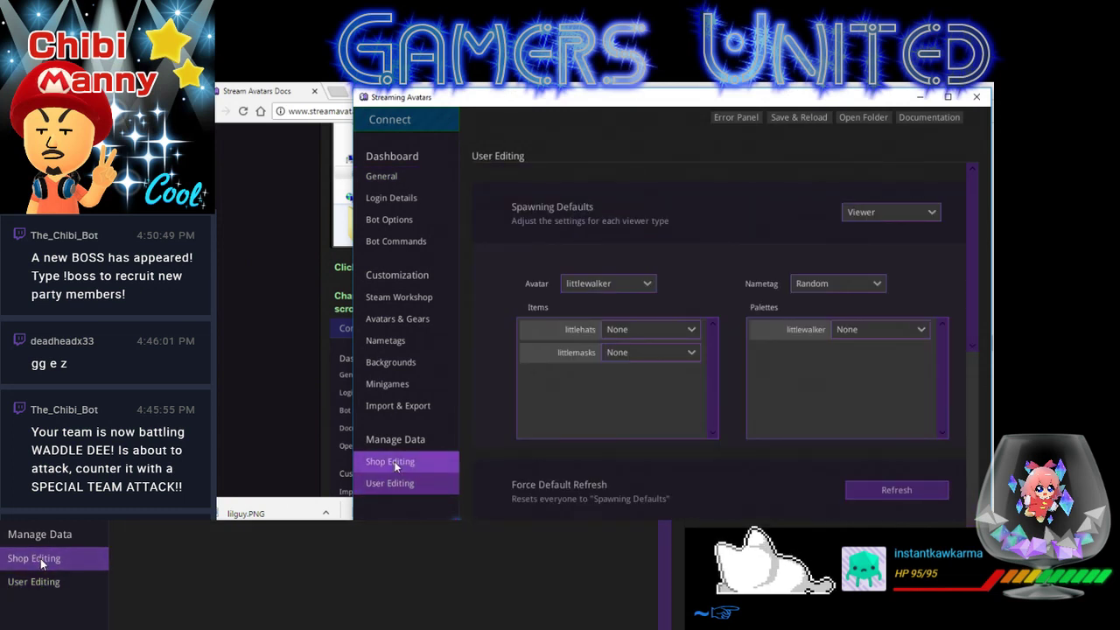
pyautogui.click(395, 464)
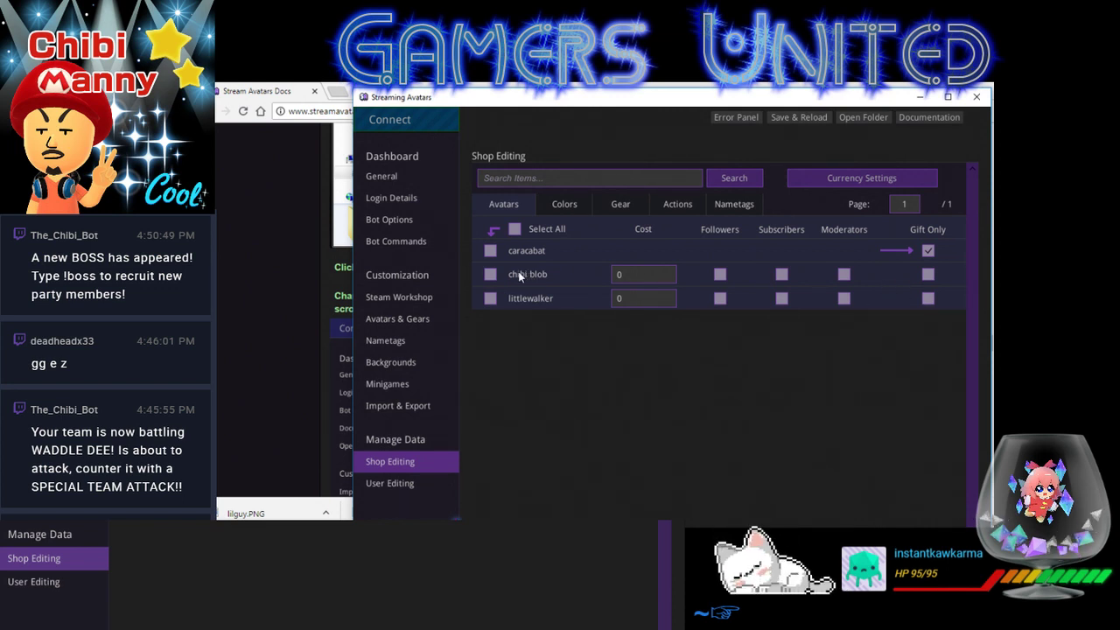
pyautogui.click(797, 115)
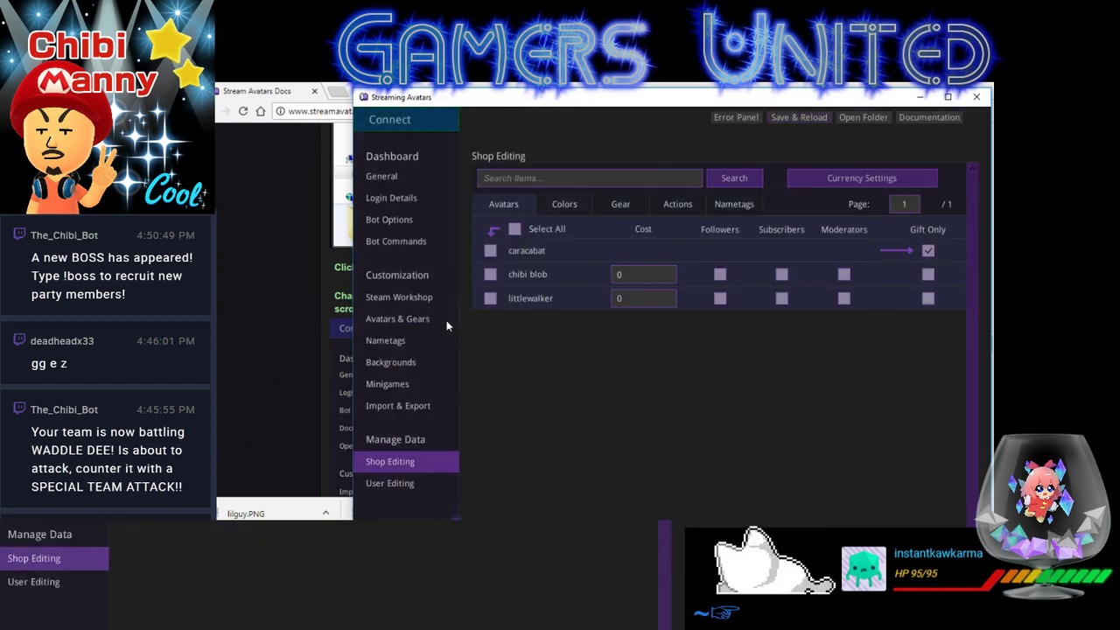
# - Connect again and set the crowned viewer's avatar to "chibi blob" in the viewer options
pyautogui.click(403, 122)
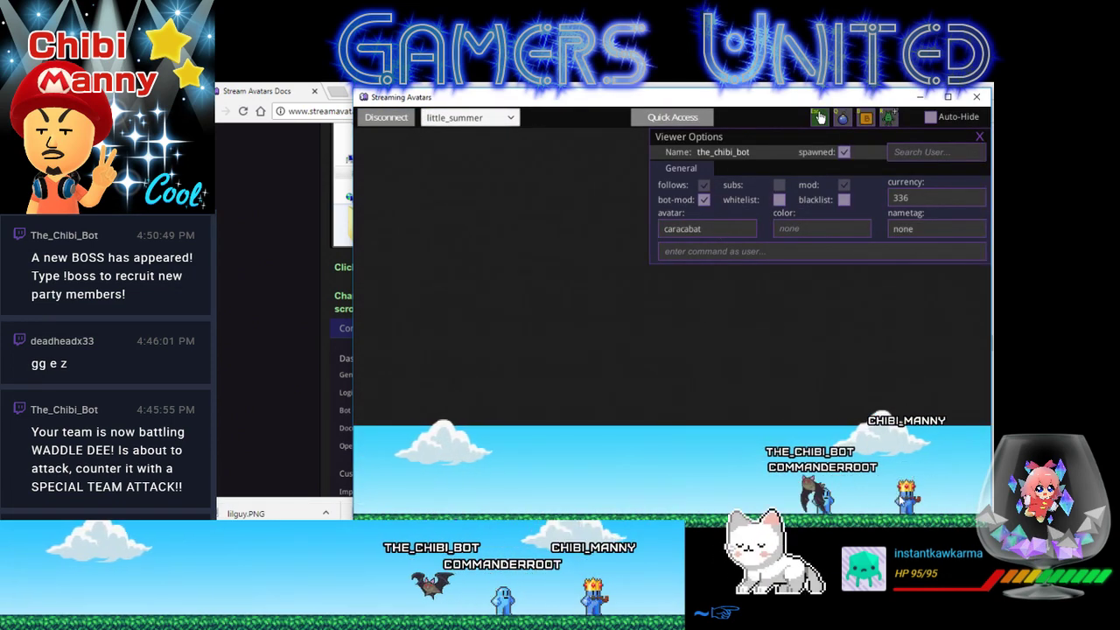
pyautogui.moveTo(704, 232); pyautogui.dragTo(642, 235)
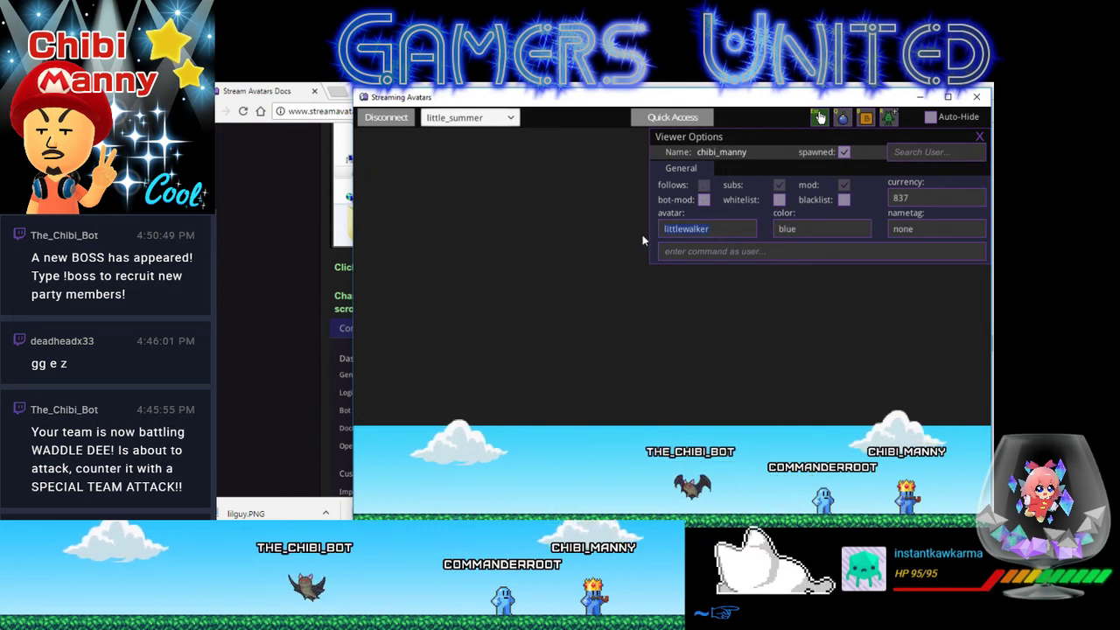
pyautogui.write('chibi b')
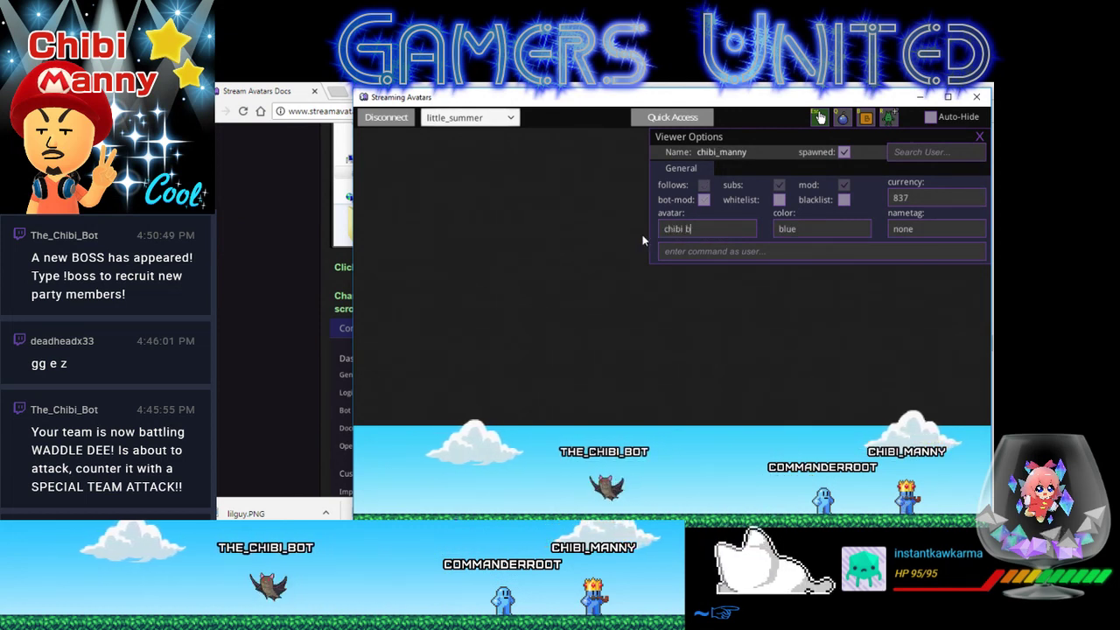
pyautogui.write('lob')
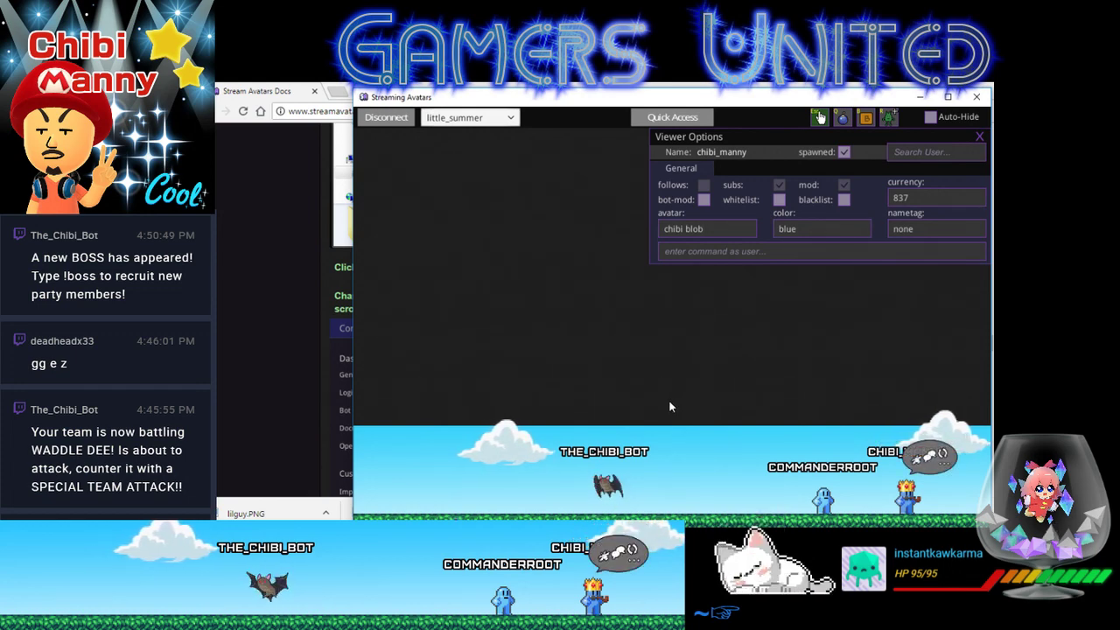
# - Disconnect and check the chibi blob's shop entry, its avatar settings and its allowed gears
pyautogui.click(387, 117)
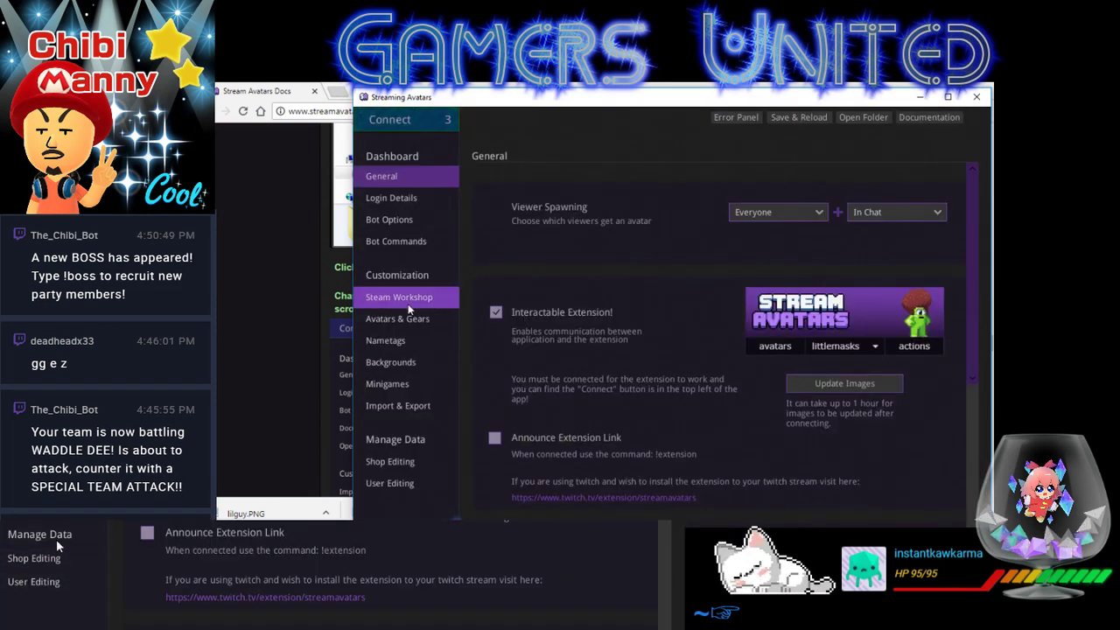
pyautogui.click(400, 458)
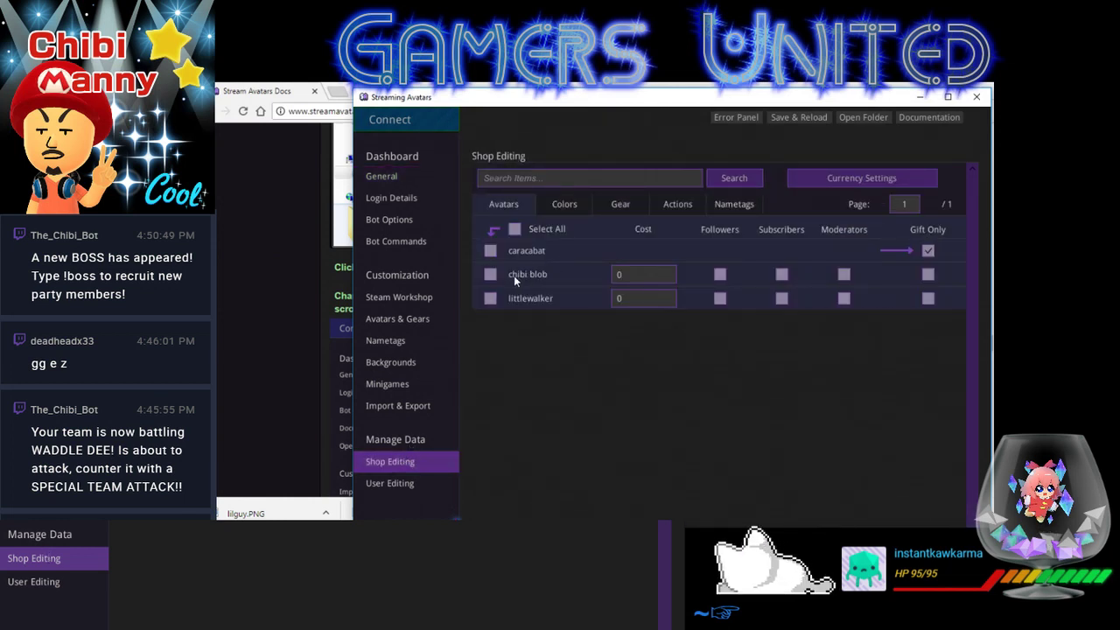
pyautogui.click(423, 319)
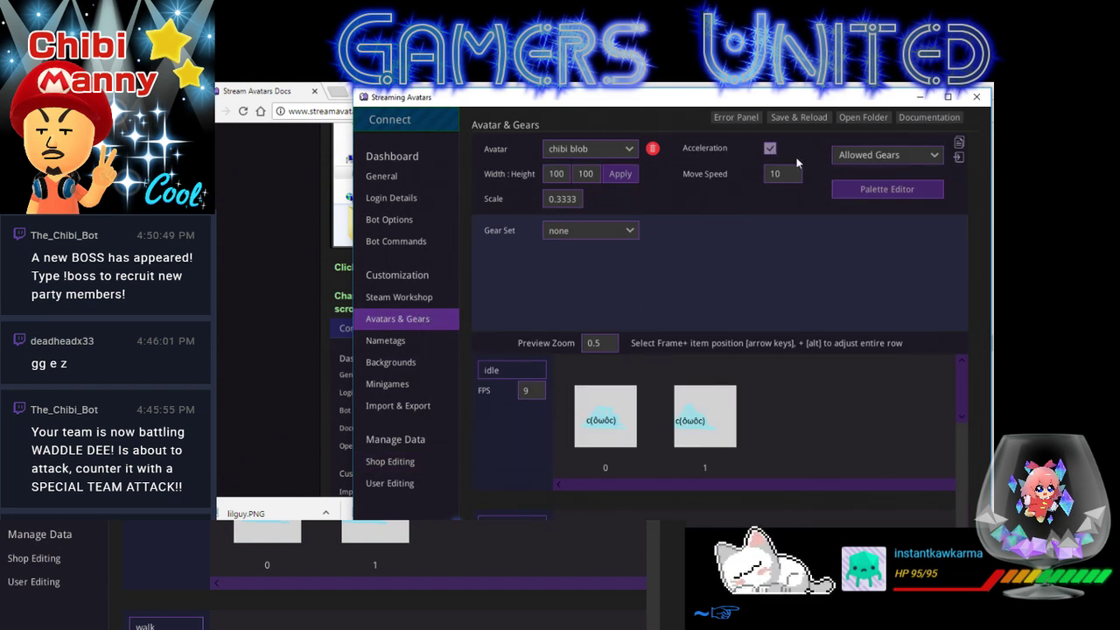
pyautogui.click(855, 156)
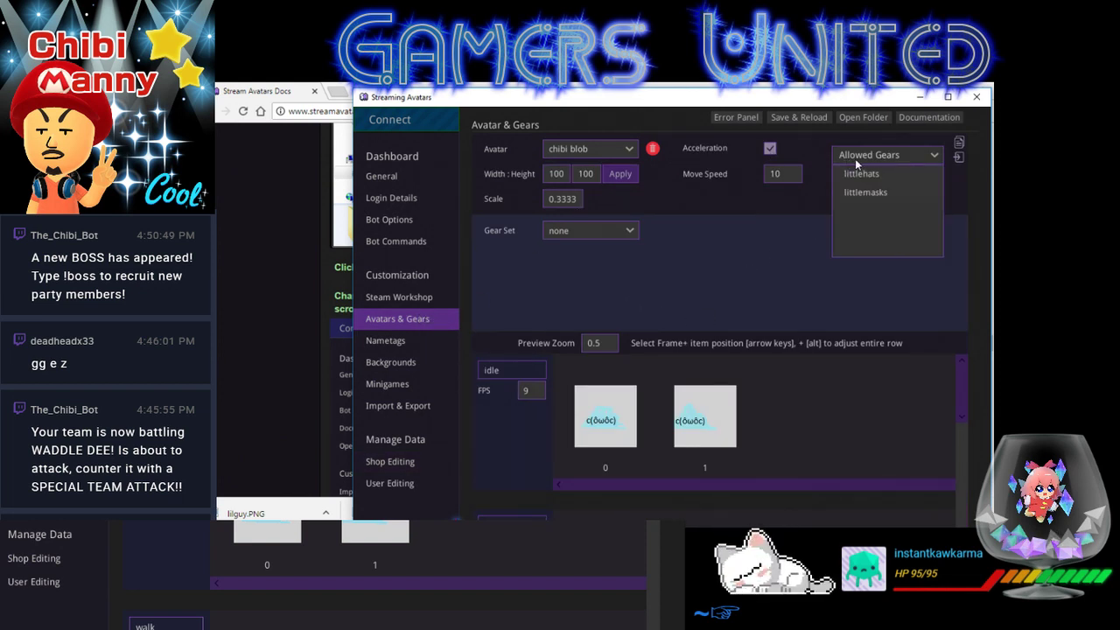
pyautogui.click(763, 244)
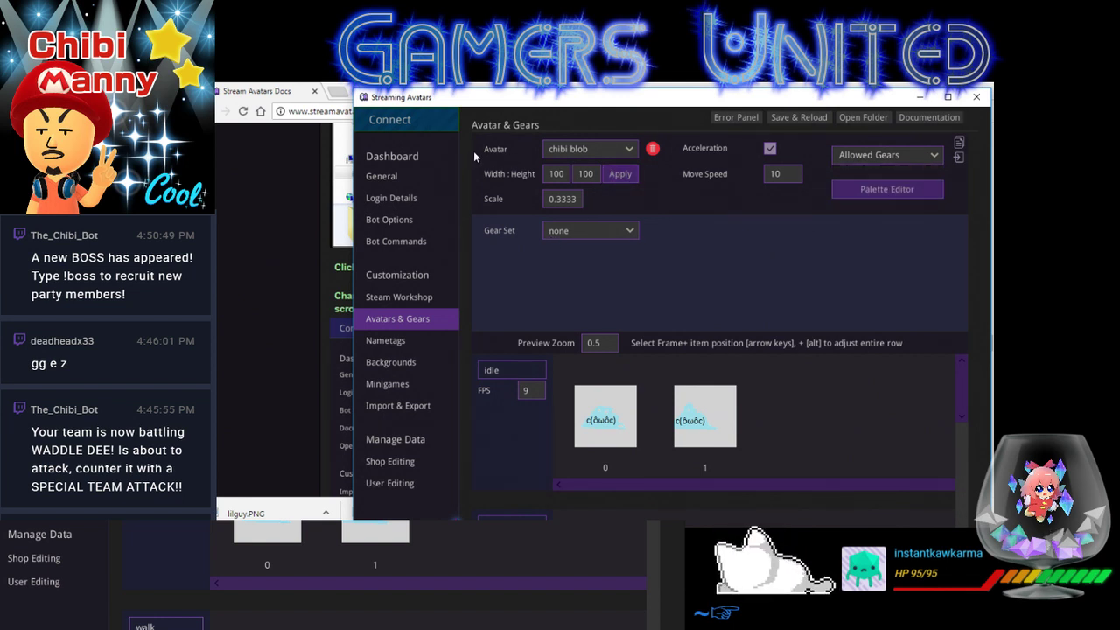
# - Set the avatar selection to none, check the available avatars, and save and reload the data
pyautogui.click(604, 140)
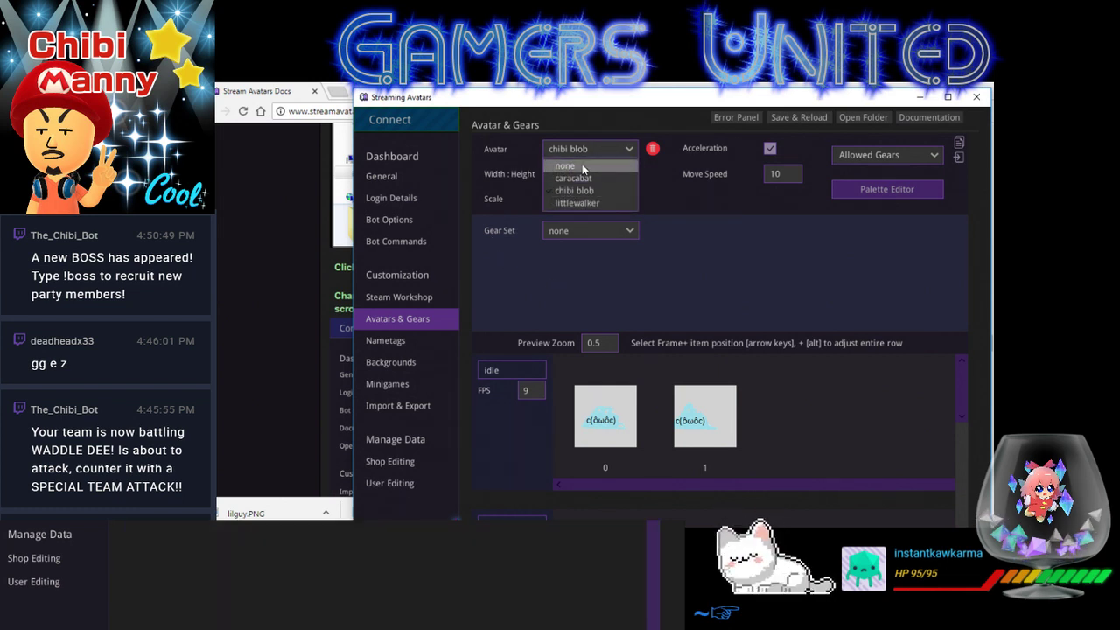
pyautogui.click(582, 163)
pyautogui.click(576, 147)
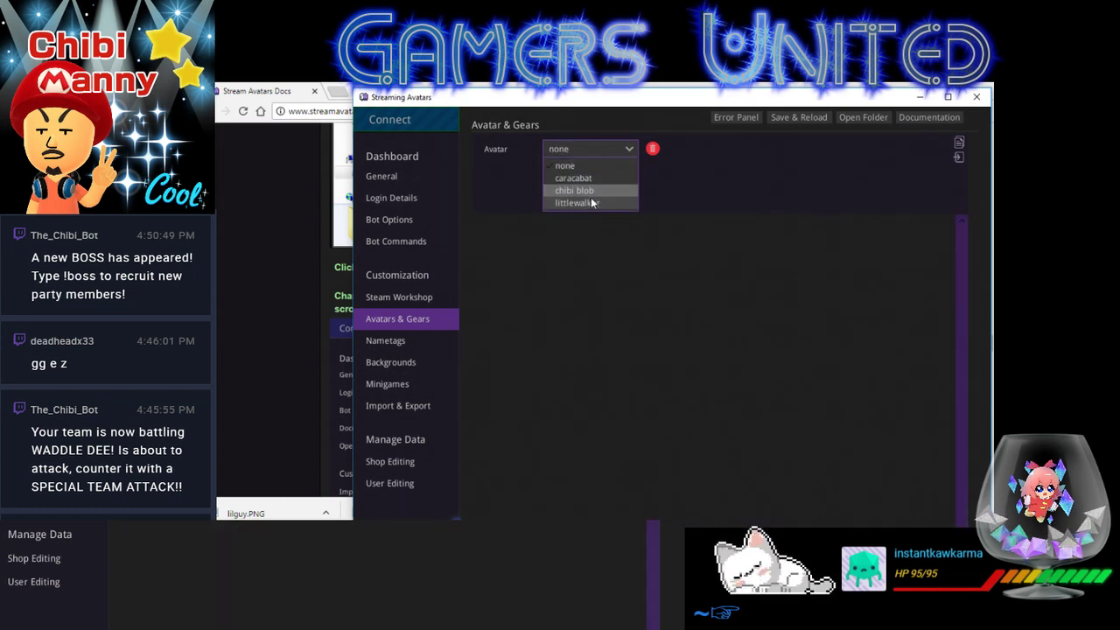
pyautogui.click(650, 305)
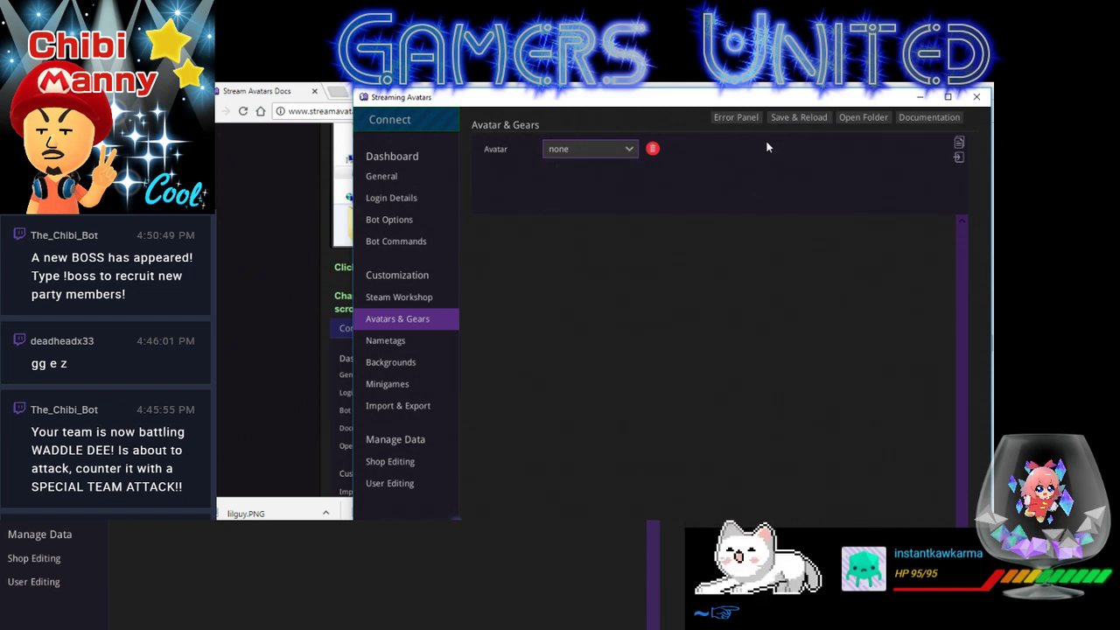
pyautogui.click(799, 117)
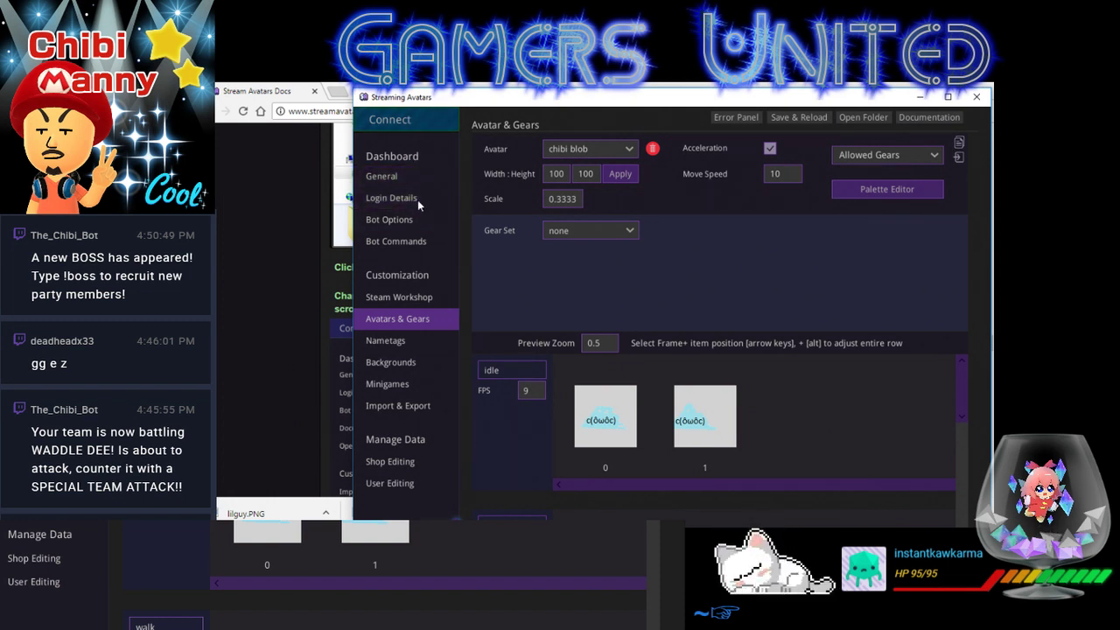
# - Connect again, open the bat bot's viewer options and set its avatar to "chibi blob"
pyautogui.click(421, 123)
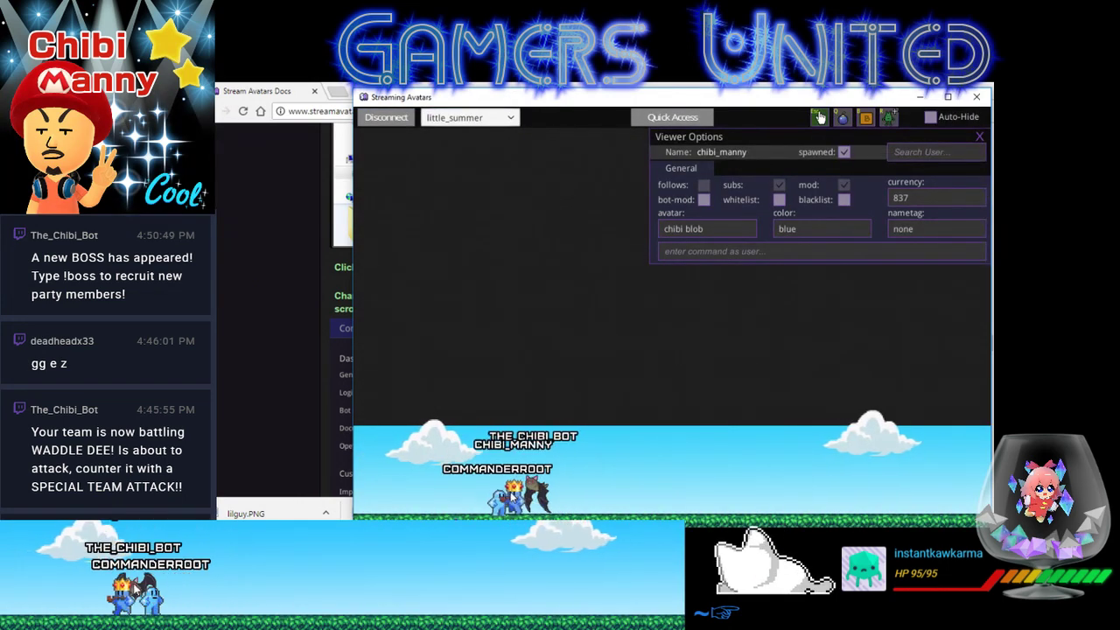
pyautogui.click(469, 490)
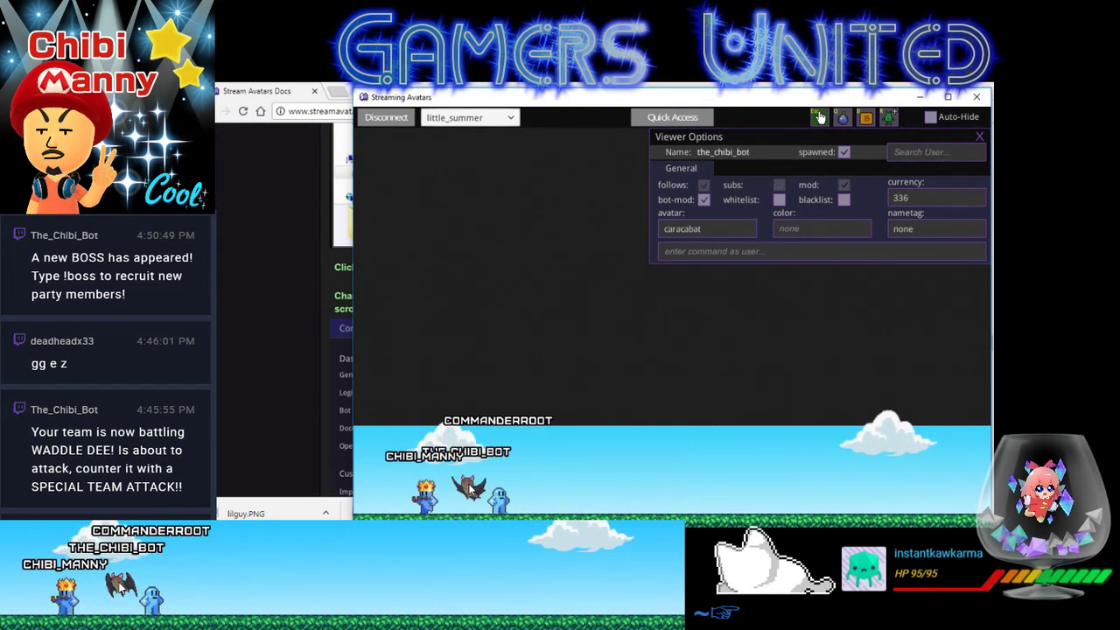
pyautogui.click(718, 227)
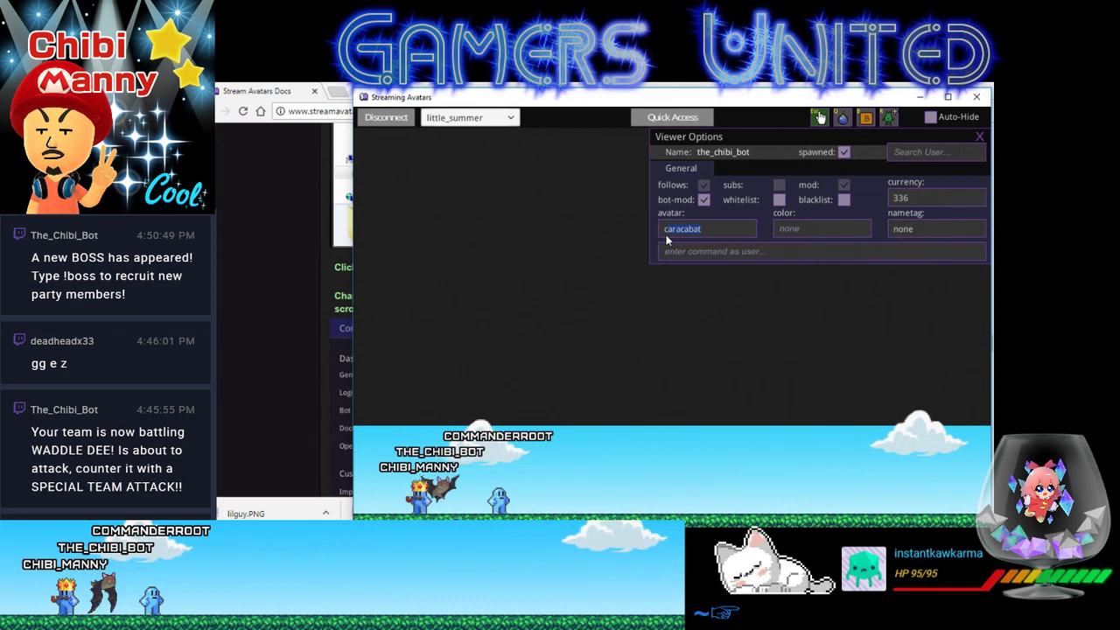
pyautogui.write('chibi blob')
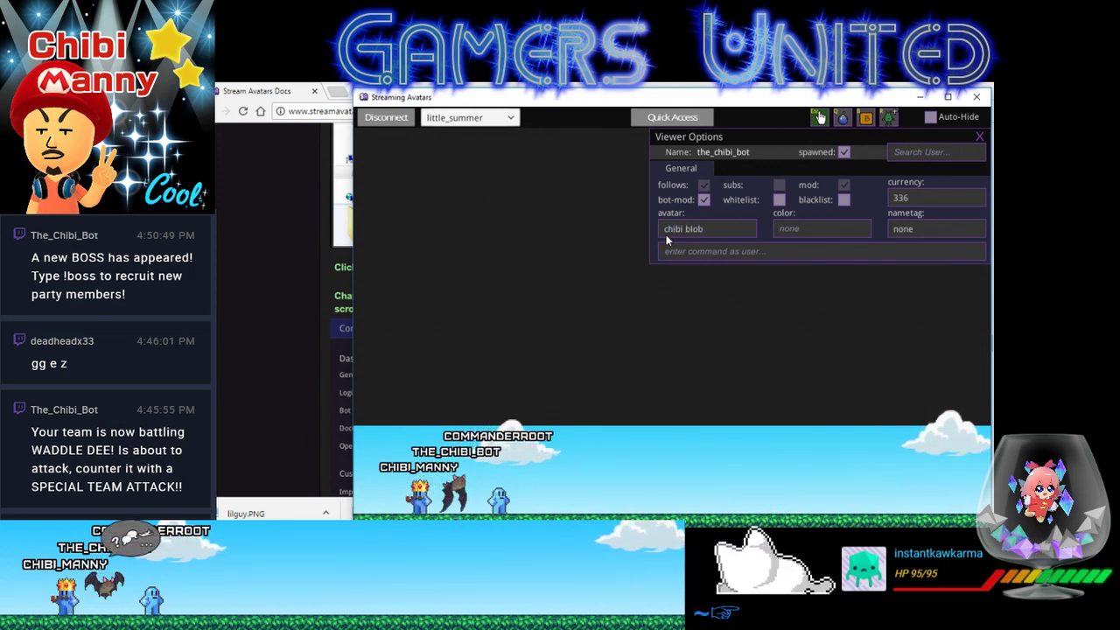
pyautogui.press('Return')
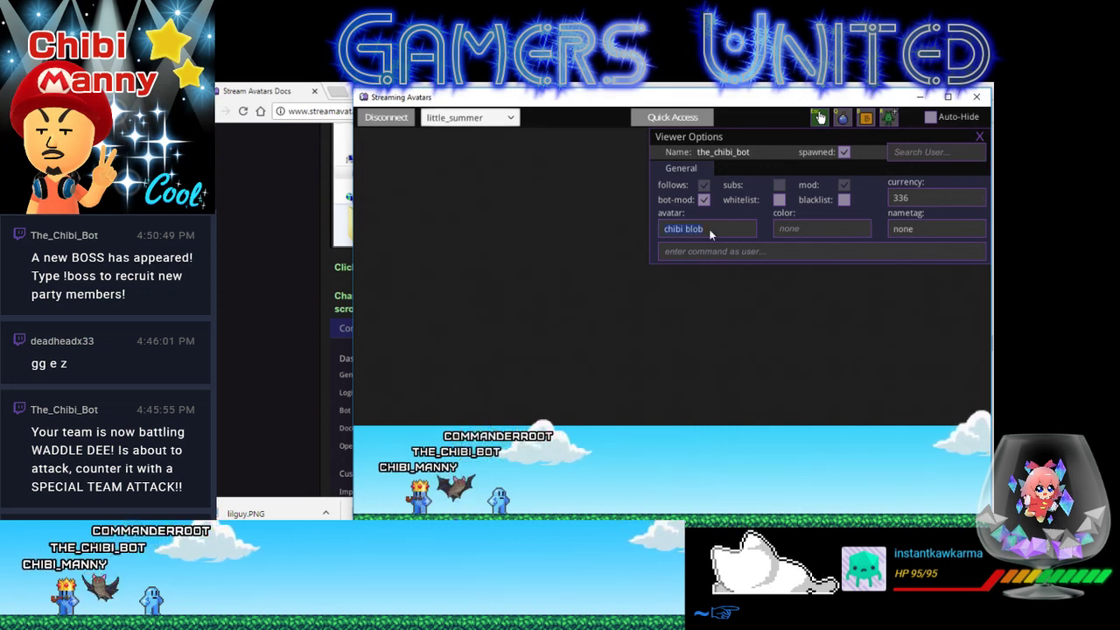
# - Replace the bot viewer's avatar with "littlewalker"
pyautogui.moveTo(704, 229); pyautogui.dragTo(649, 229)
pyautogui.press('BackSpace')
pyautogui.write('lit')
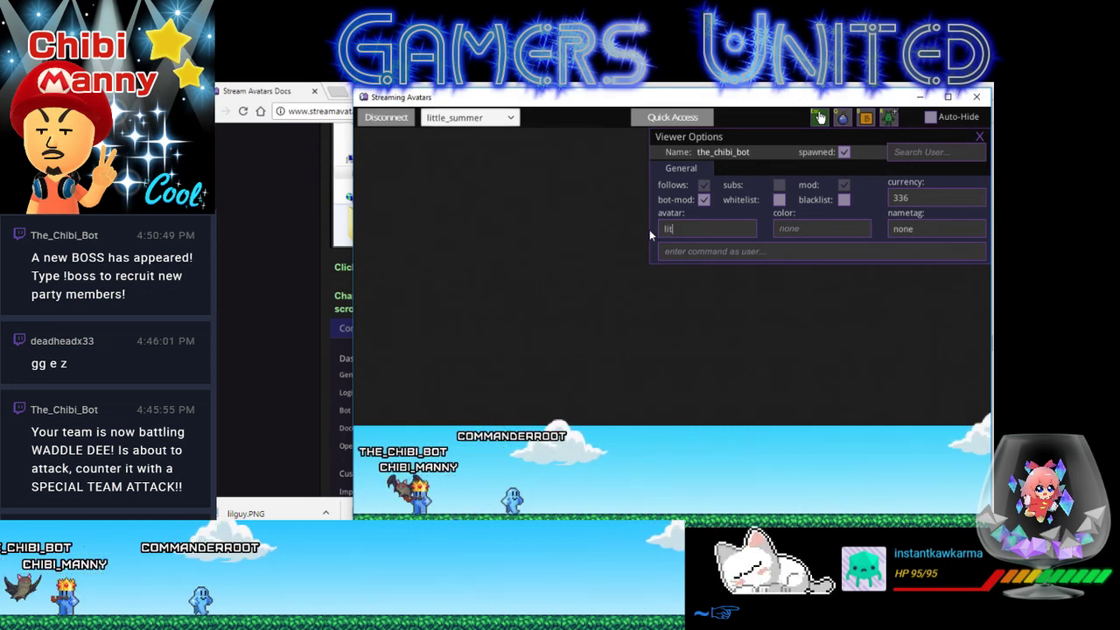
pyautogui.write('tlewalker')
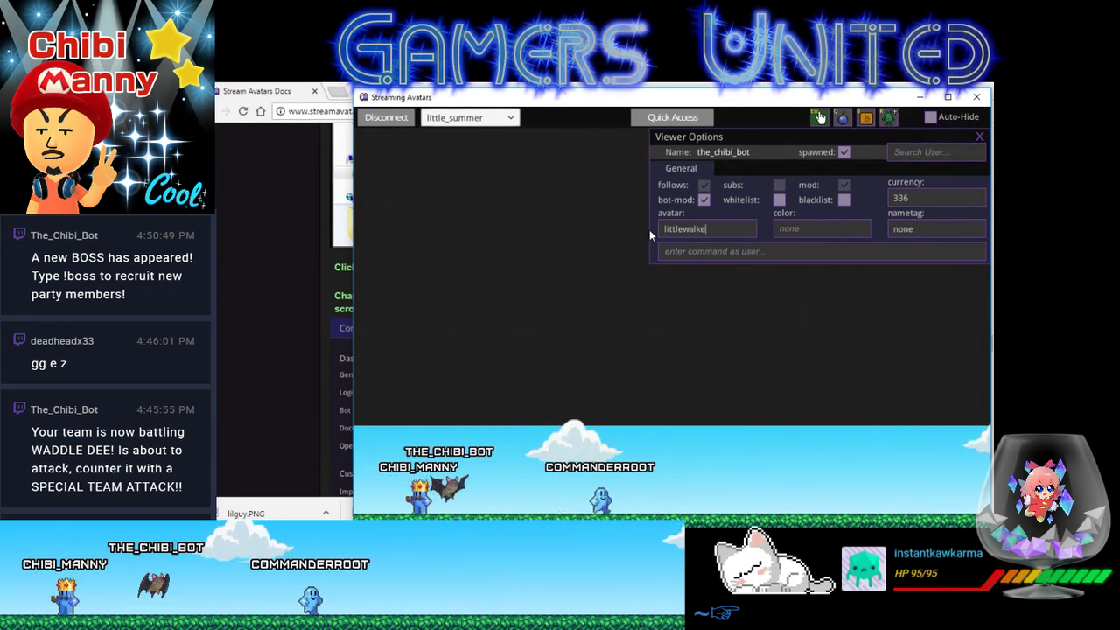
pyautogui.press('Return')
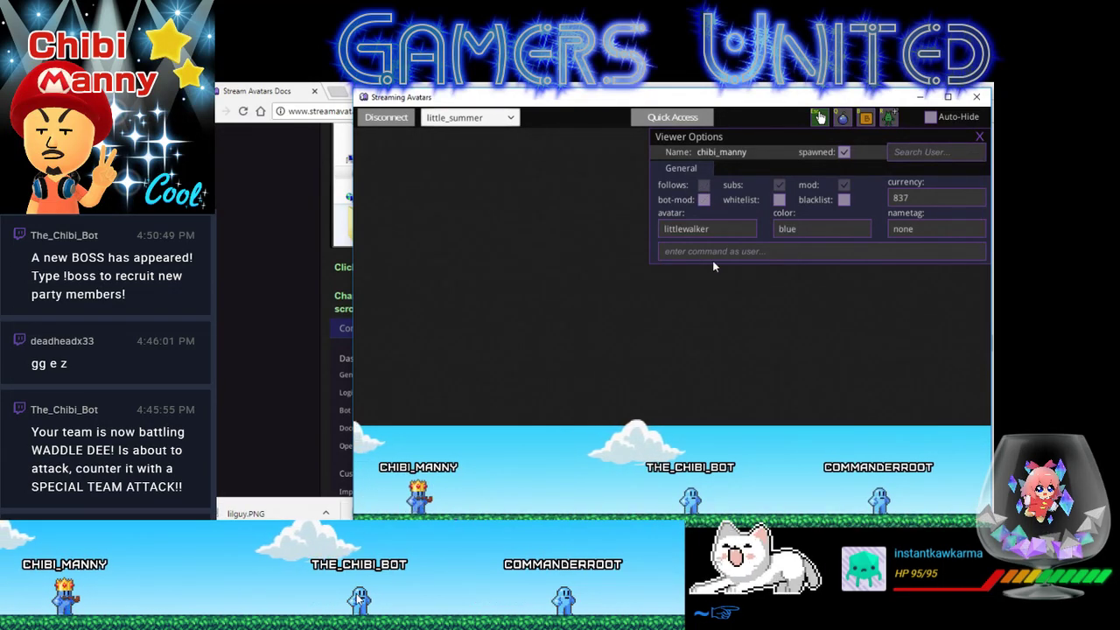
# - Try assigning the "chibi blob" avatar to the bot viewer again, and disconnect
pyautogui.click(691, 499)
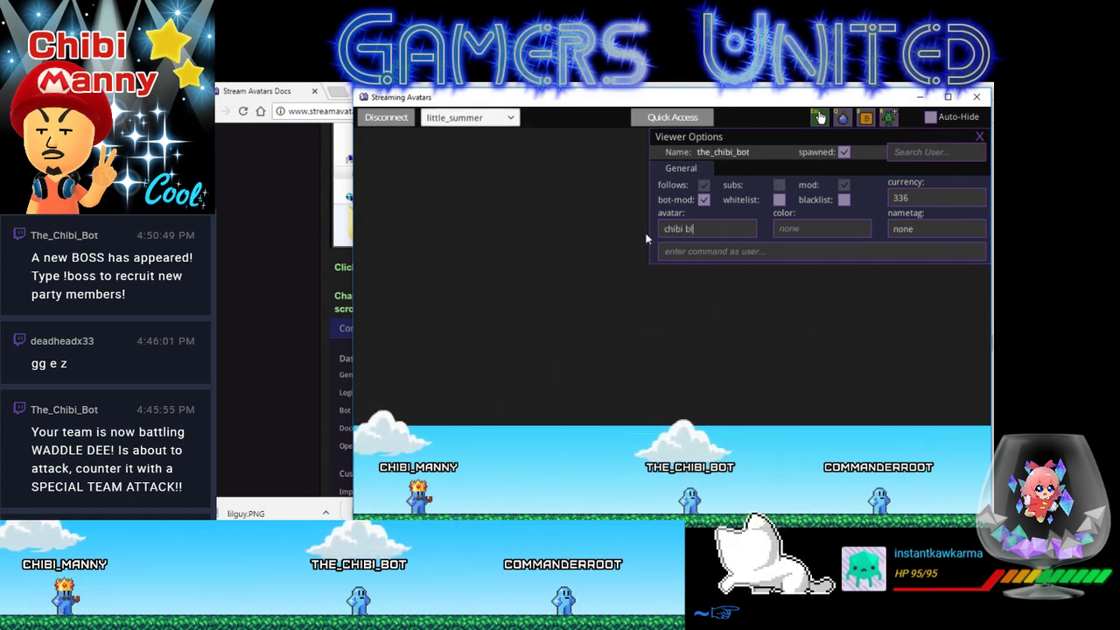
pyautogui.press('Return')
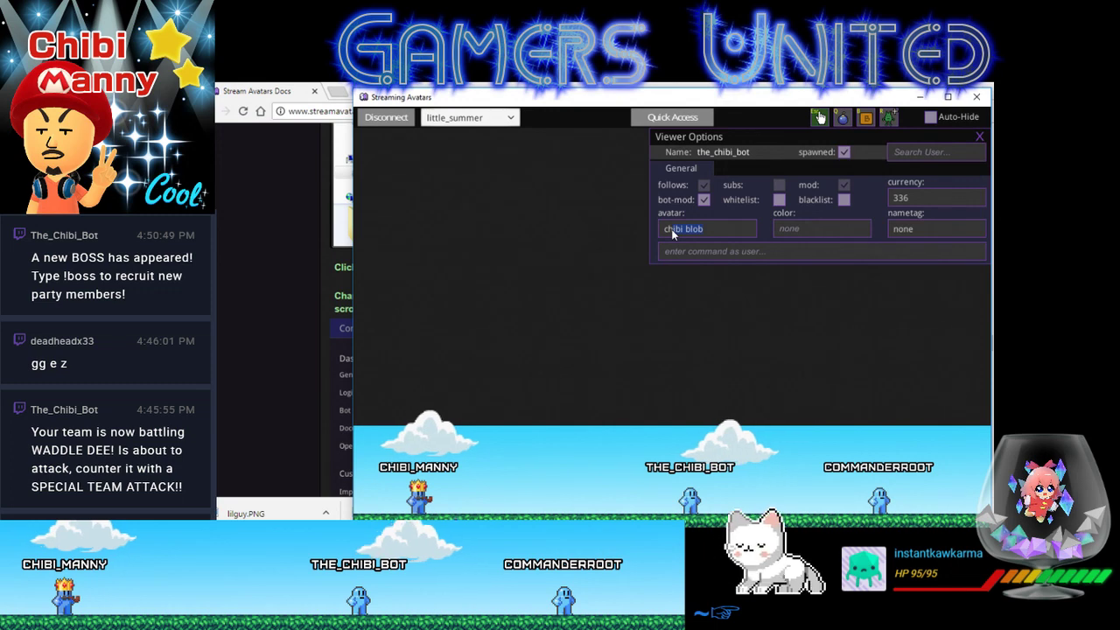
pyautogui.click(386, 119)
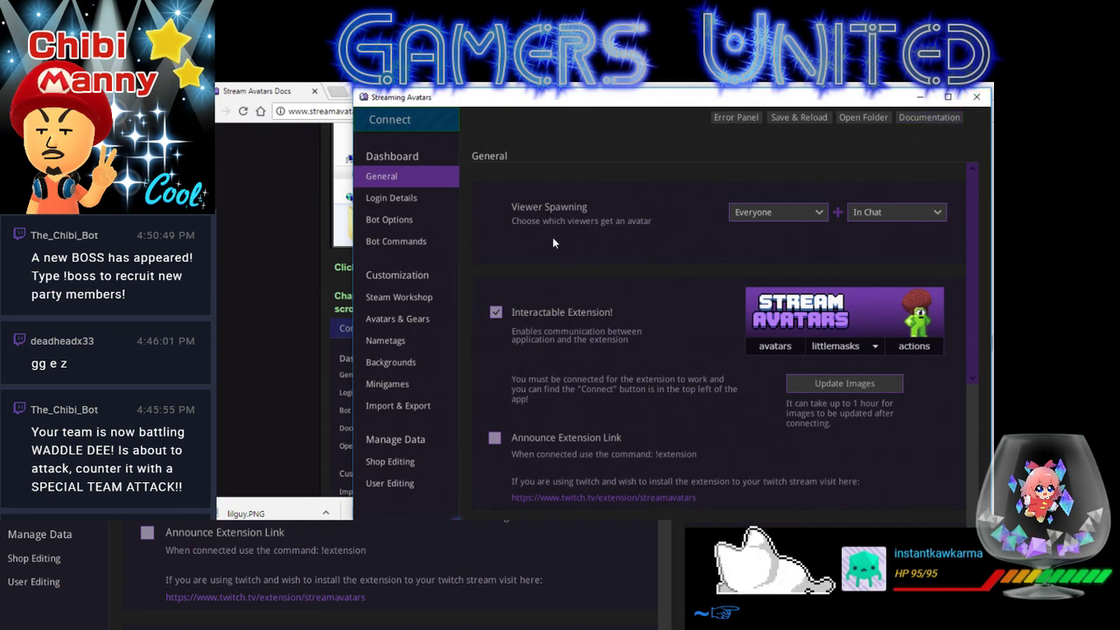
# - Inspect the chibi blob's animation frames and avatar settings, and compare them with the caracabat avatar's
pyautogui.click(401, 319)
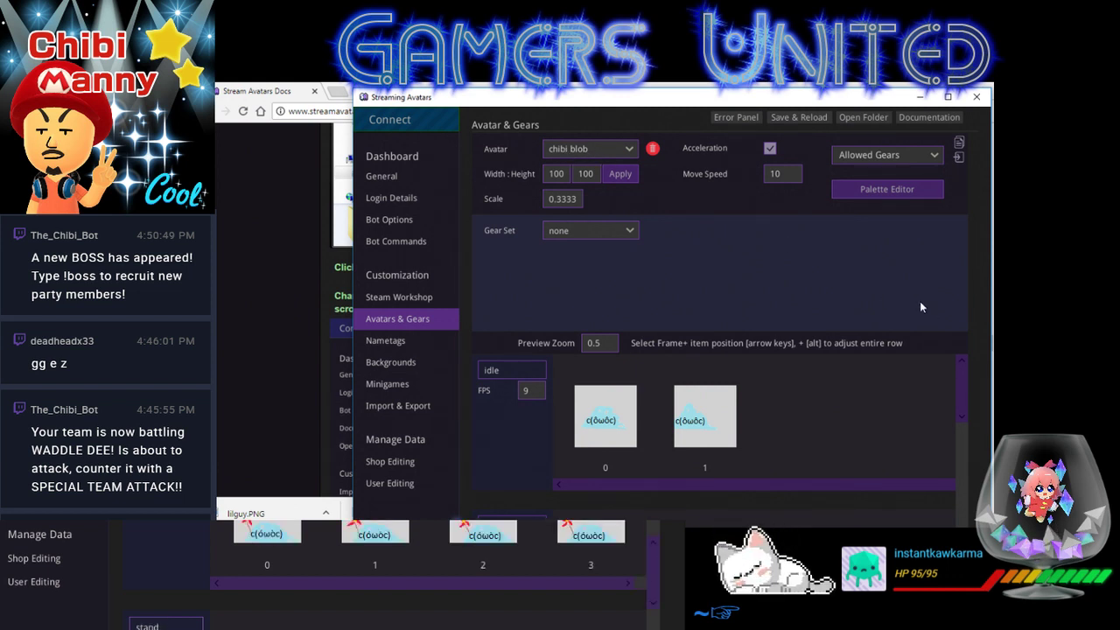
pyautogui.scroll(-2, 817, 355)
pyautogui.scroll(2, 914, 399)
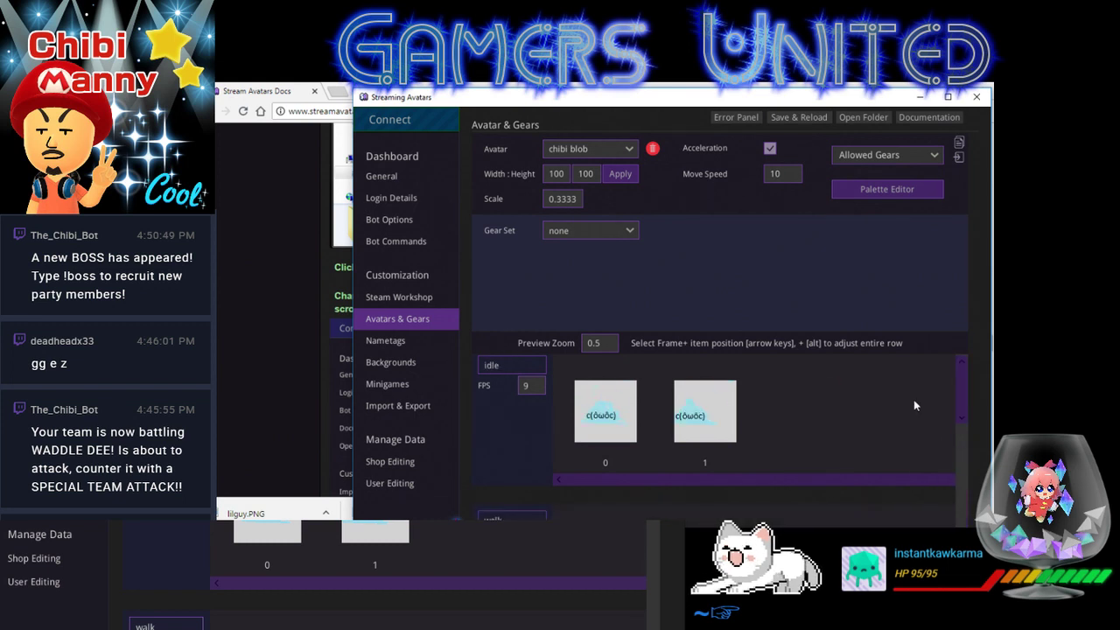
pyautogui.click(600, 151)
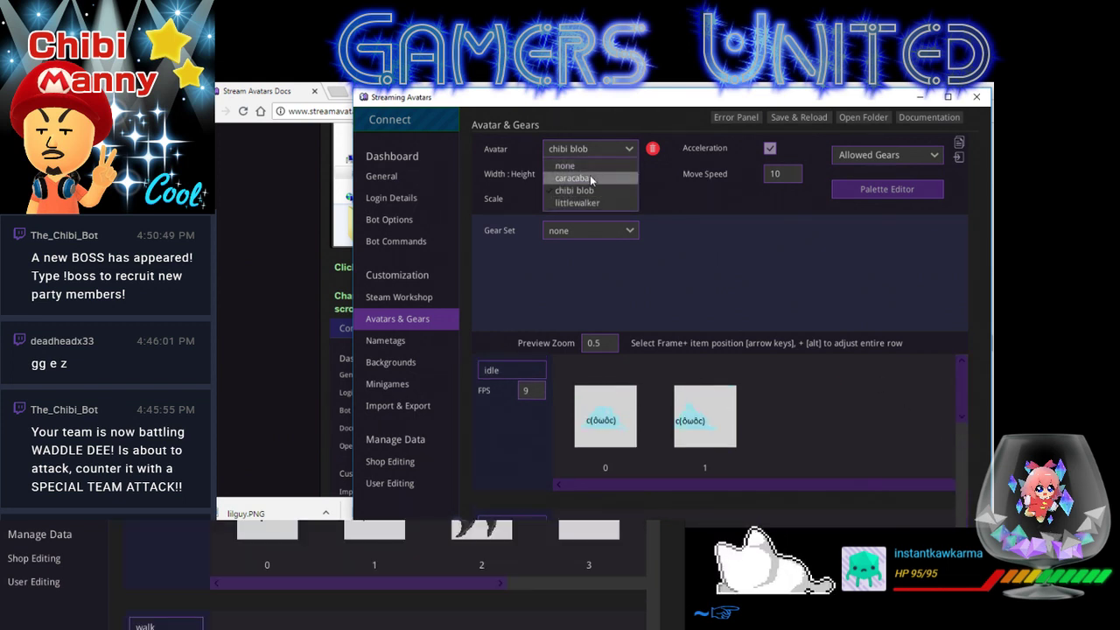
pyautogui.click(574, 178)
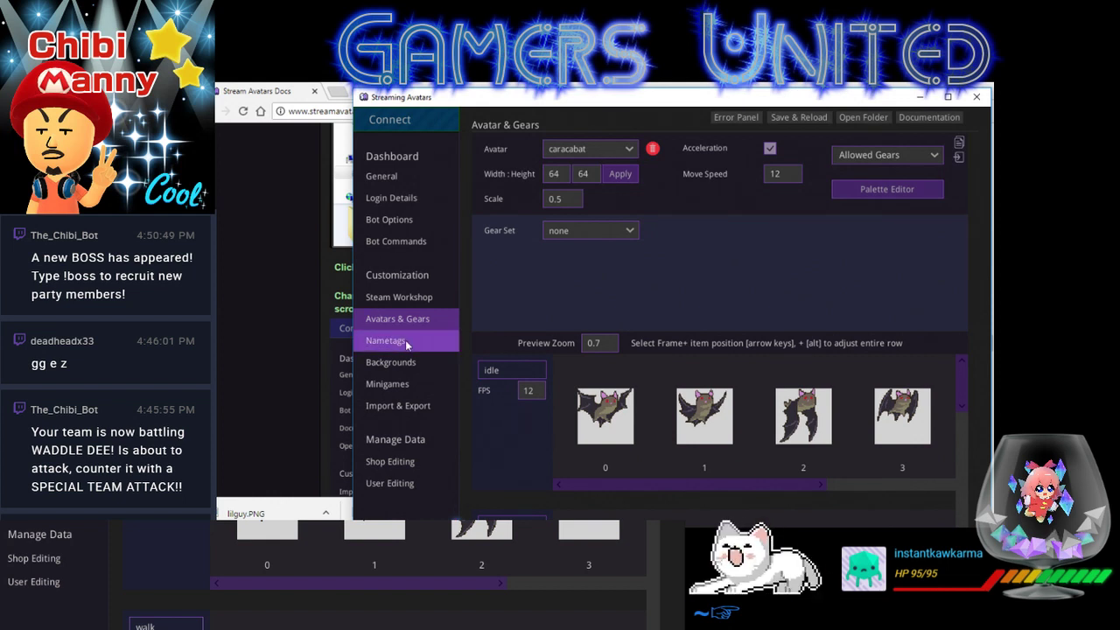
# - Check the chibi blob's entry and access options in the shop's avatar list, and save and reload the data
pyautogui.click(408, 404)
pyautogui.click(407, 407)
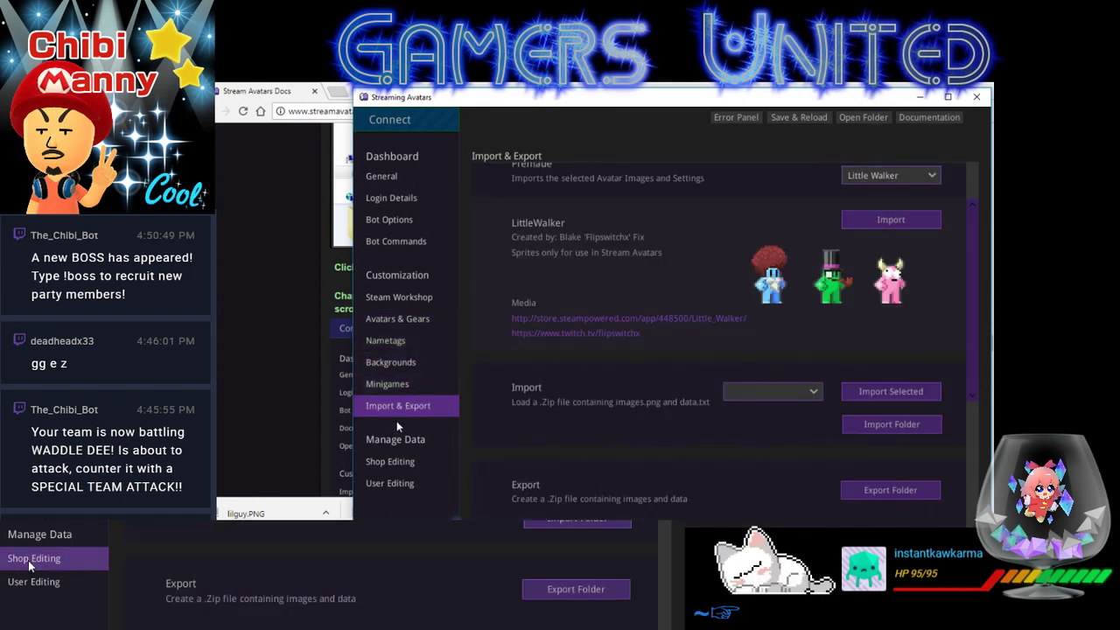
pyautogui.click(384, 463)
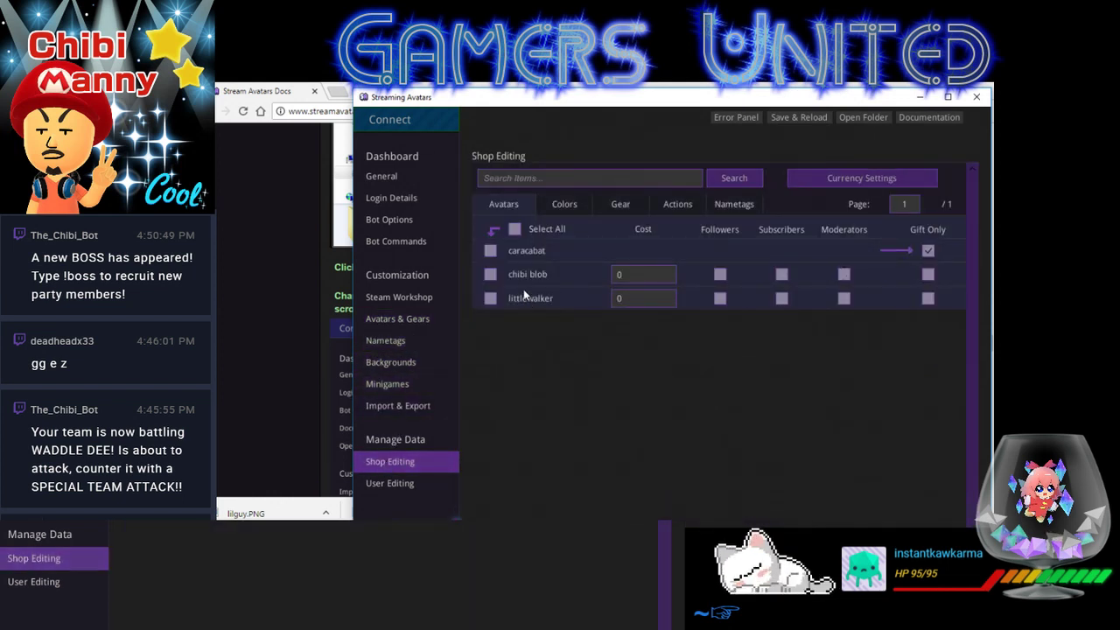
pyautogui.click(719, 274)
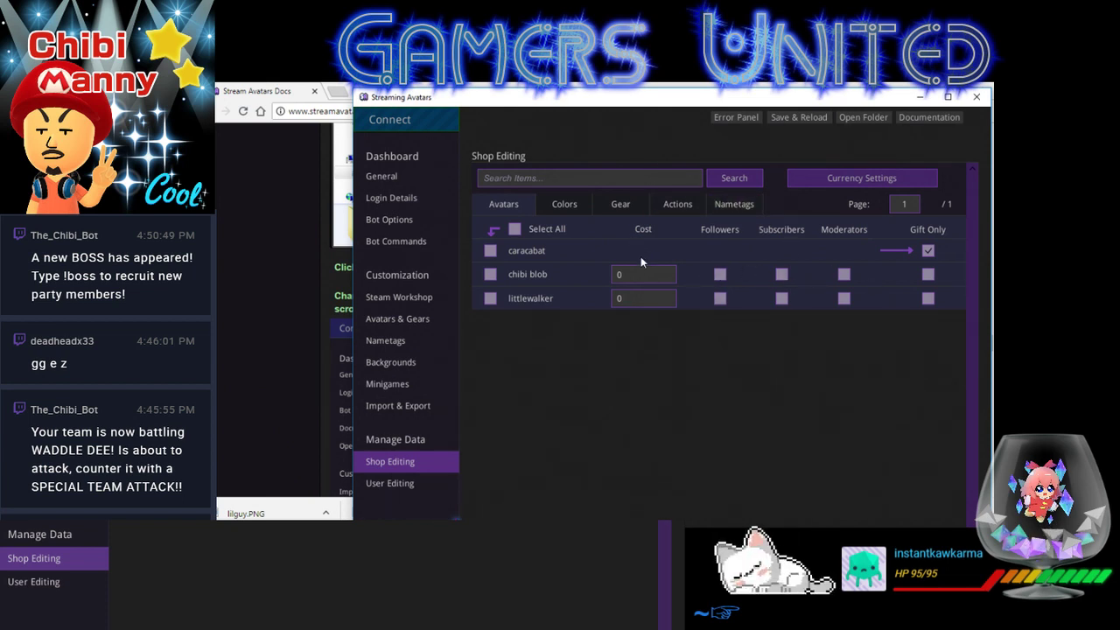
pyautogui.click(530, 279)
pyautogui.click(491, 275)
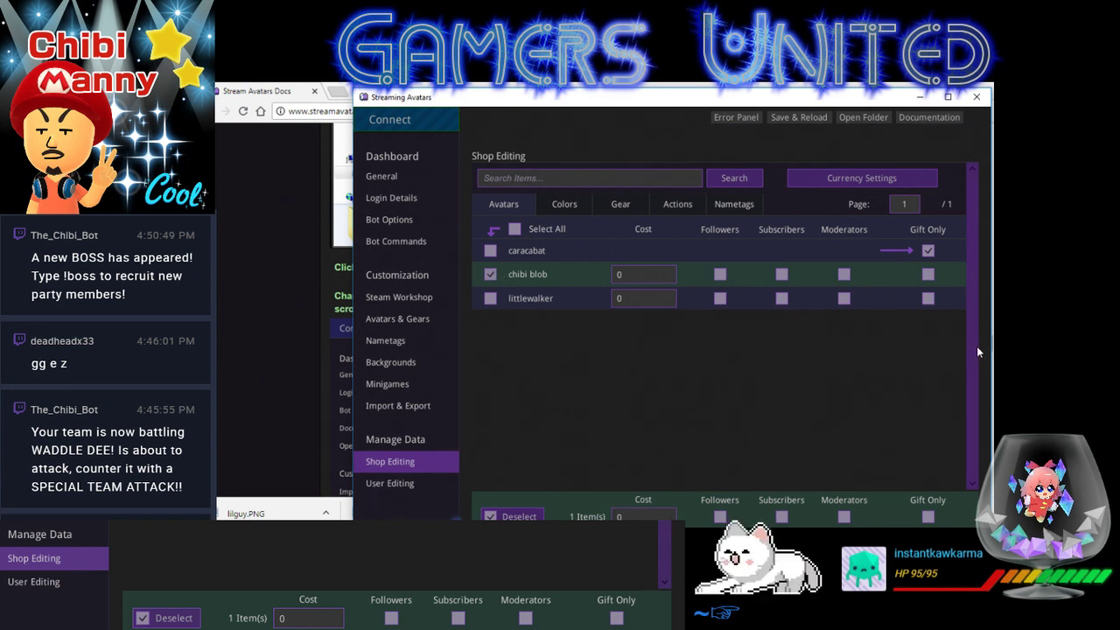
pyautogui.click(491, 275)
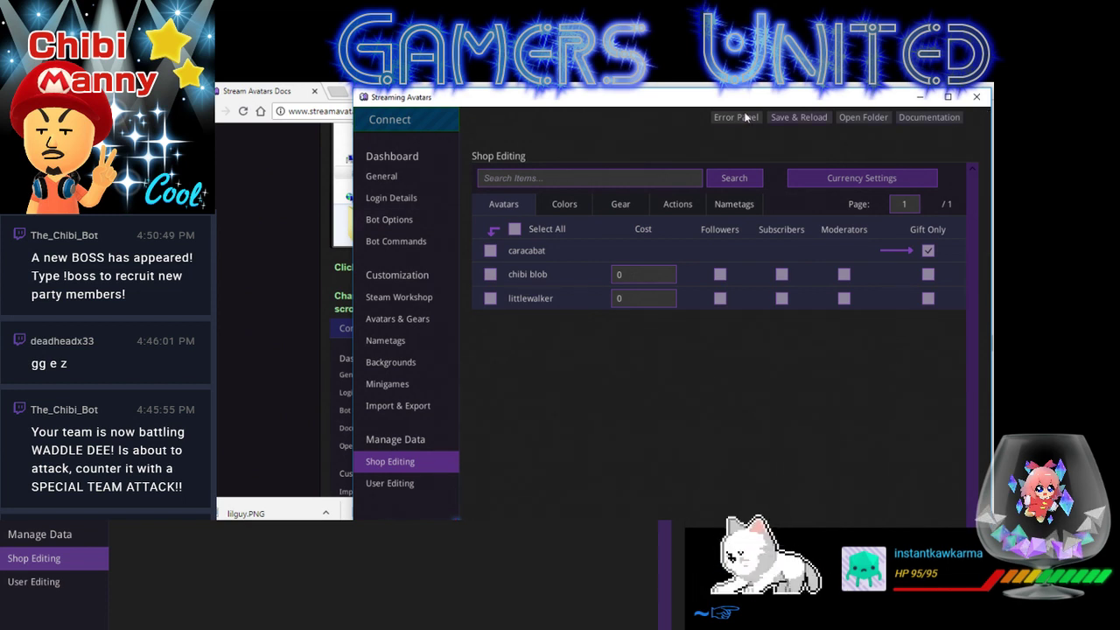
pyautogui.click(797, 117)
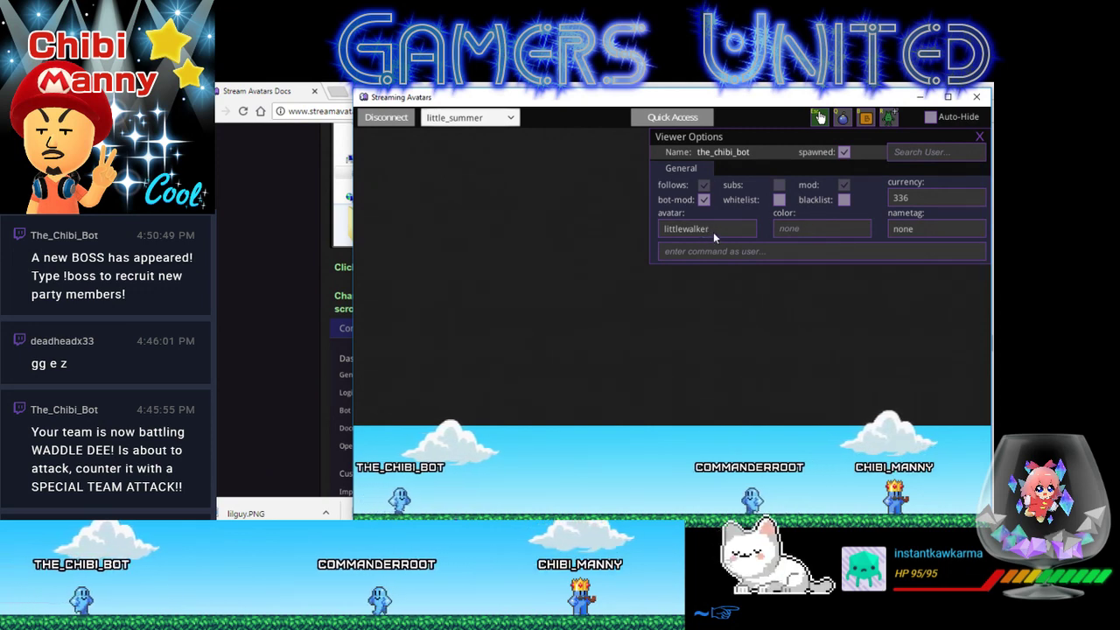
# - Try "chibiblob" without a space as the bot viewer's avatar name in the live viewer options
pyautogui.click(713, 232)
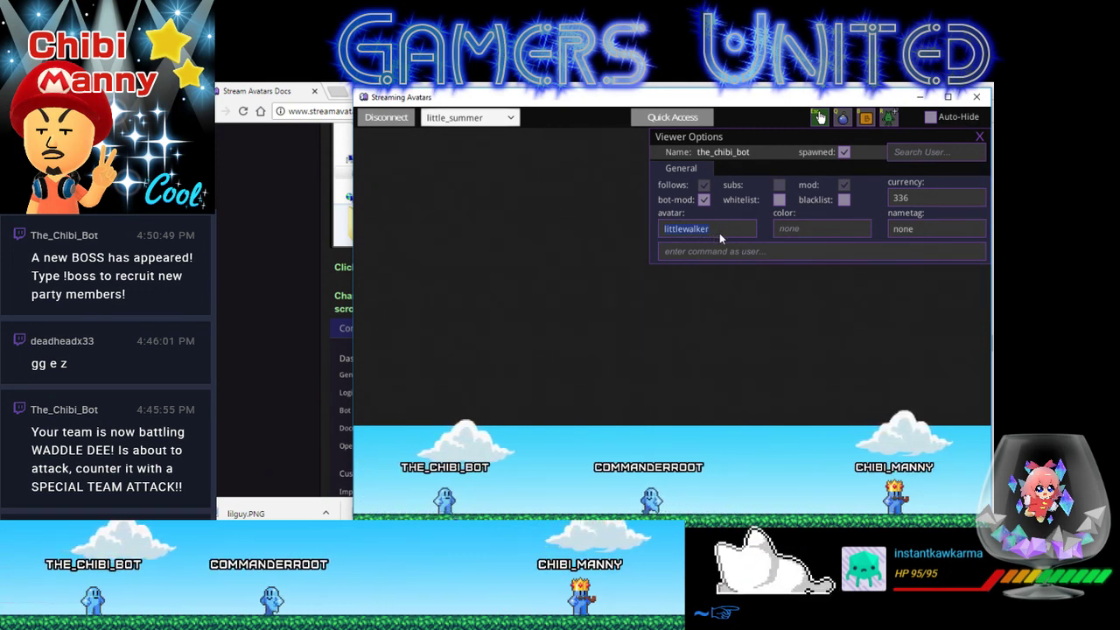
pyautogui.write('chibib')
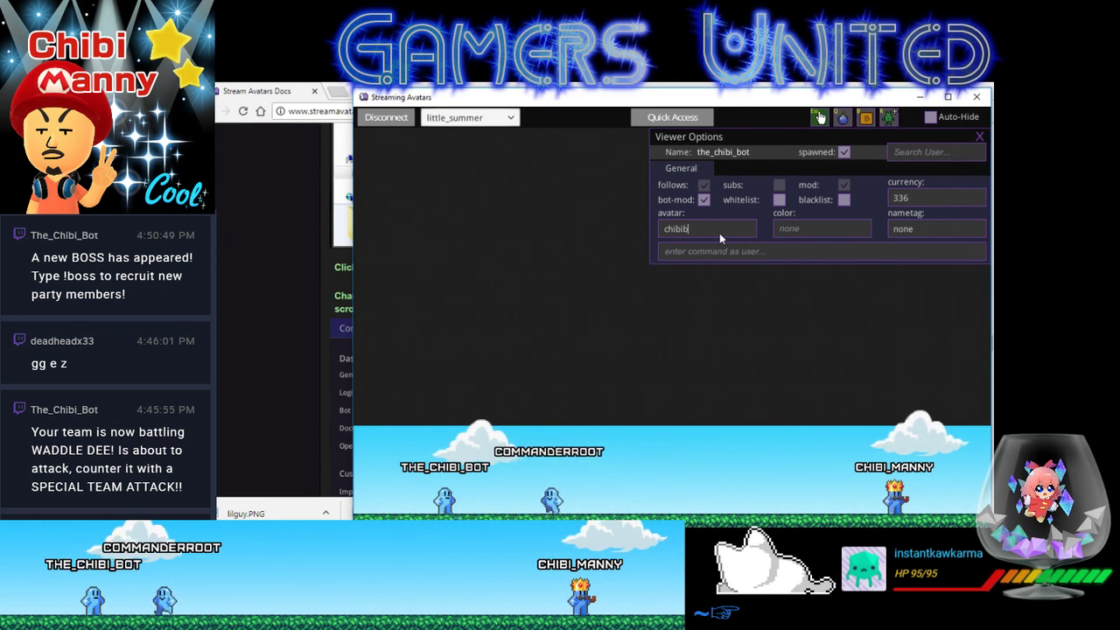
pyautogui.write('lob')
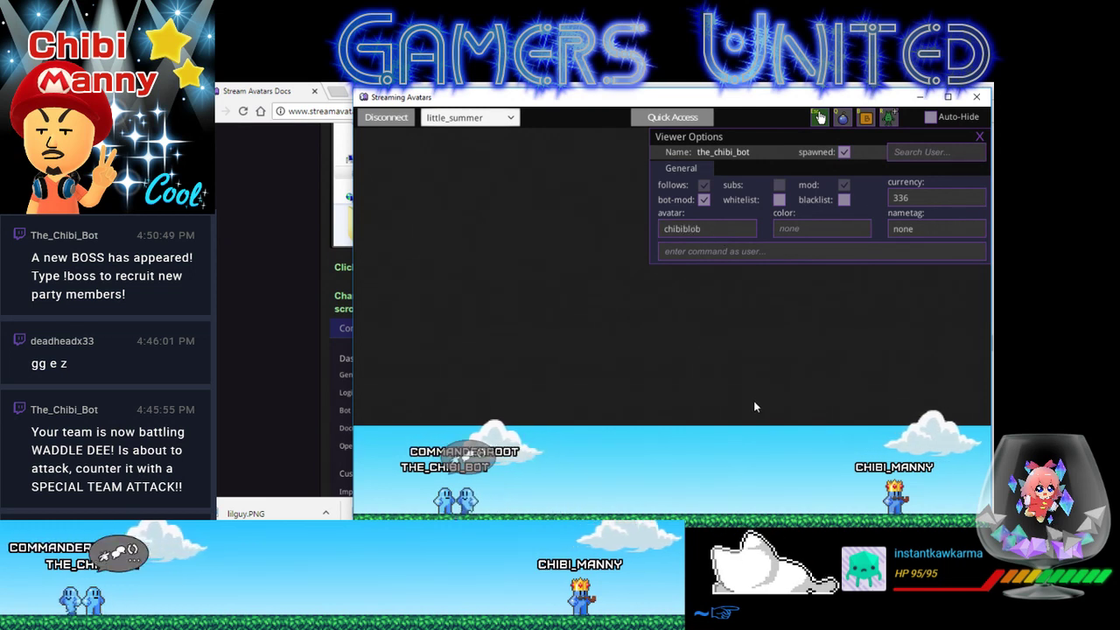
# - Try "chibi blob" with a space as the bot viewer's avatar, move its avatar along the stage and close the viewer options
pyautogui.click(688, 230)
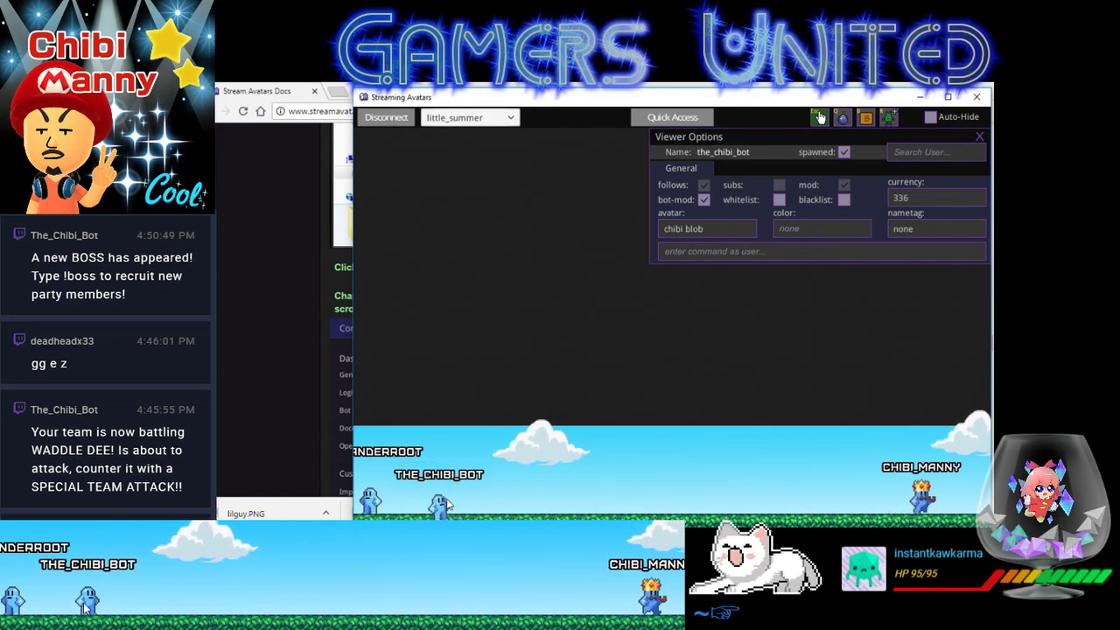
pyautogui.write('littlewalker')
pyautogui.click(714, 230)
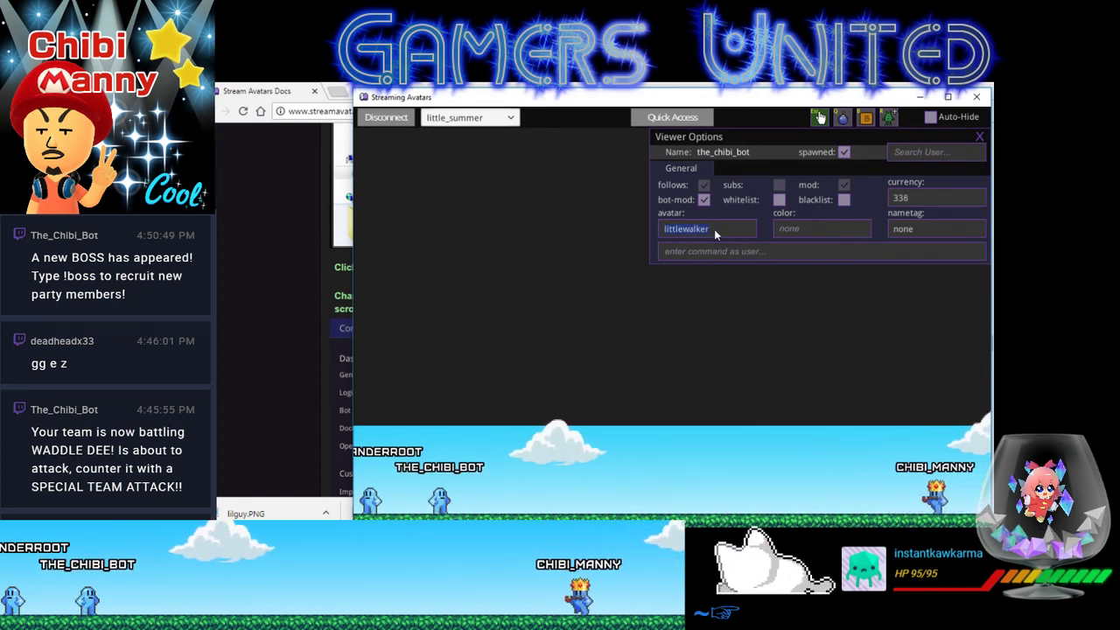
pyautogui.write('chib')
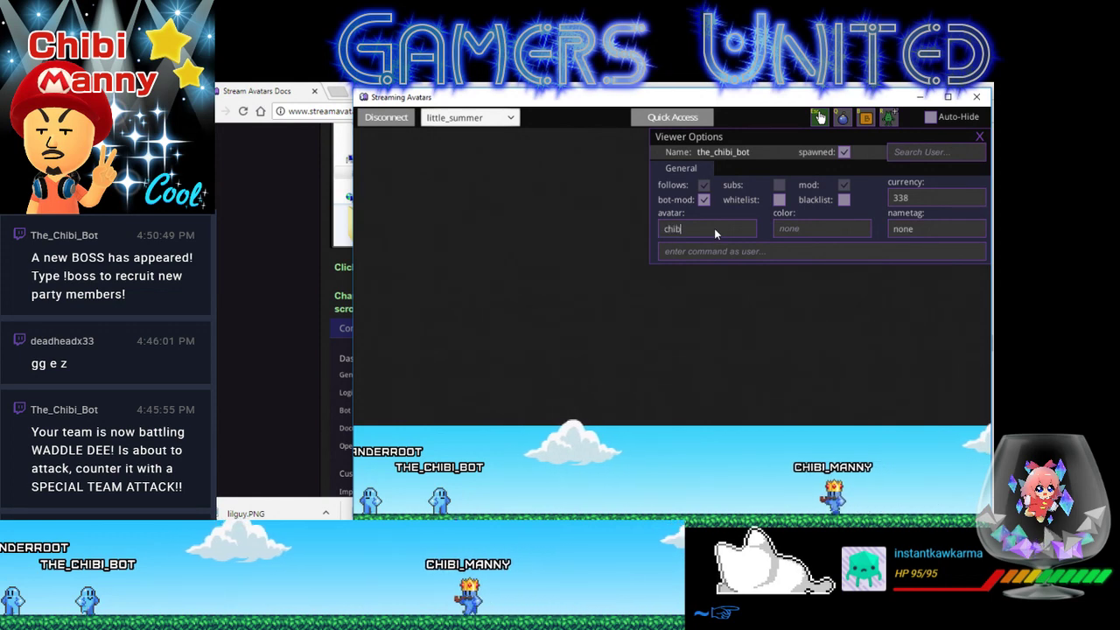
pyautogui.write('i blob')
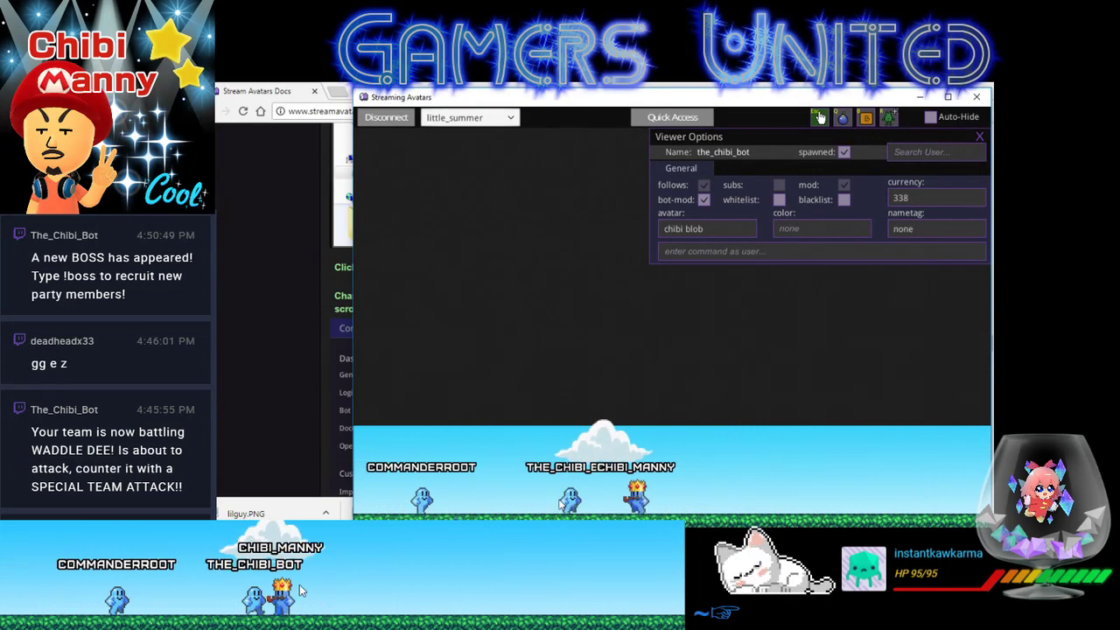
pyautogui.moveTo(579, 506); pyautogui.dragTo(708, 497)
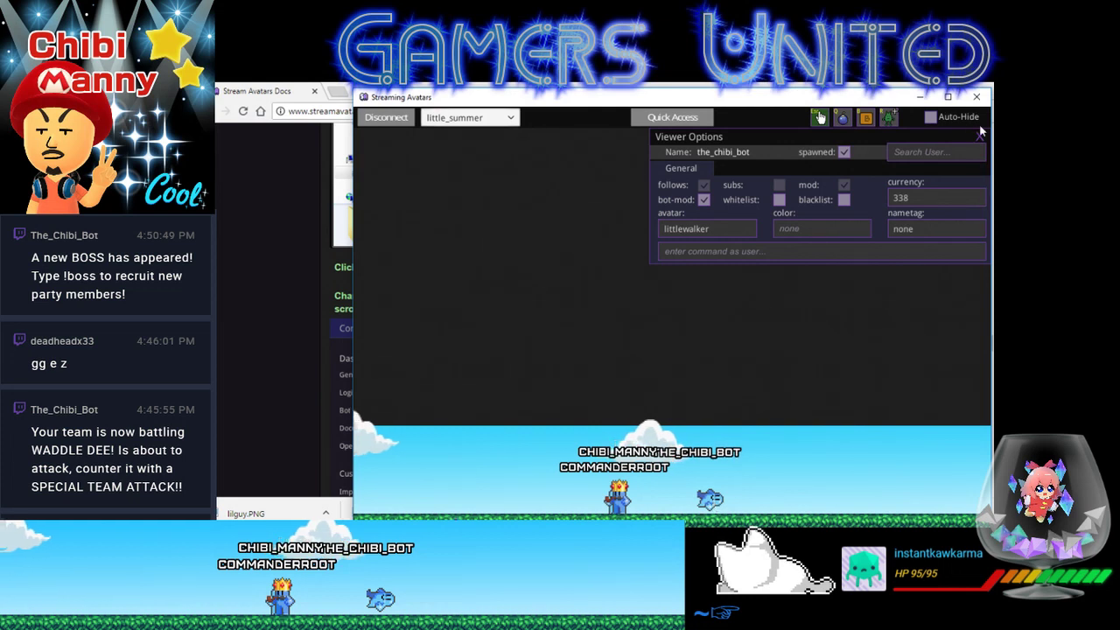
pyautogui.click(979, 137)
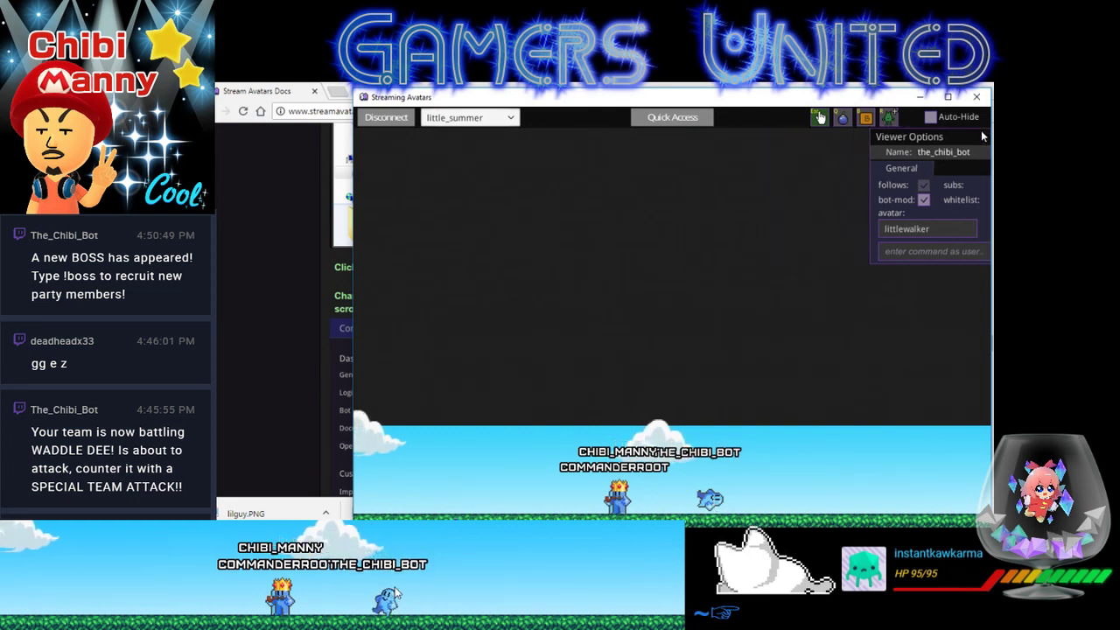
# - Reopen the bot viewer's options, enter "chibi blob" as its avatar and close the options
pyautogui.click(705, 504)
pyautogui.click(696, 228)
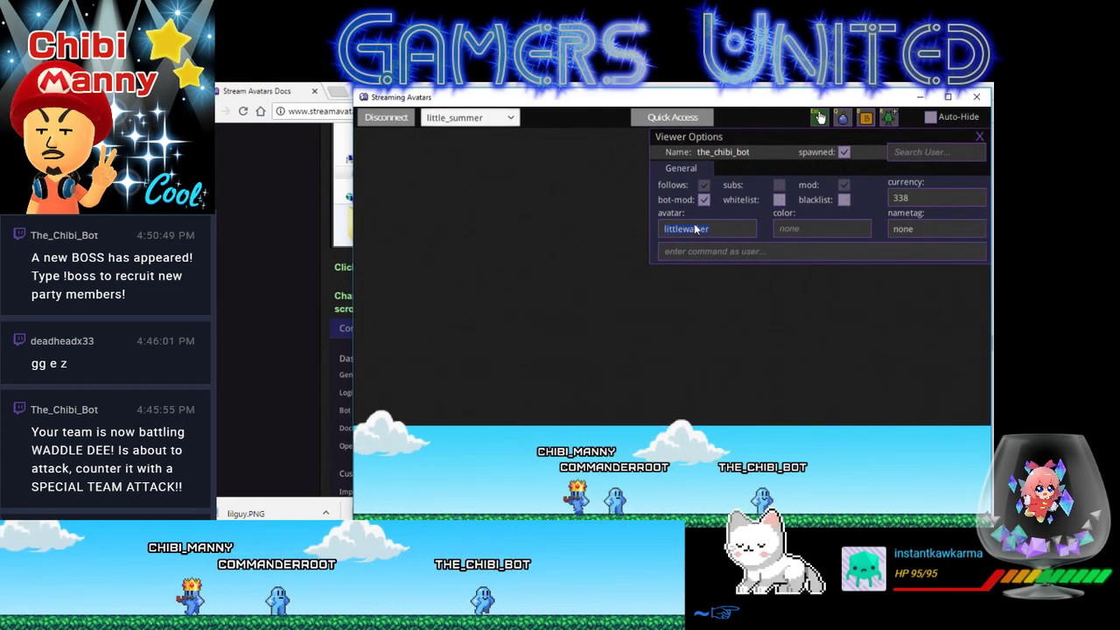
pyautogui.write('chibi')
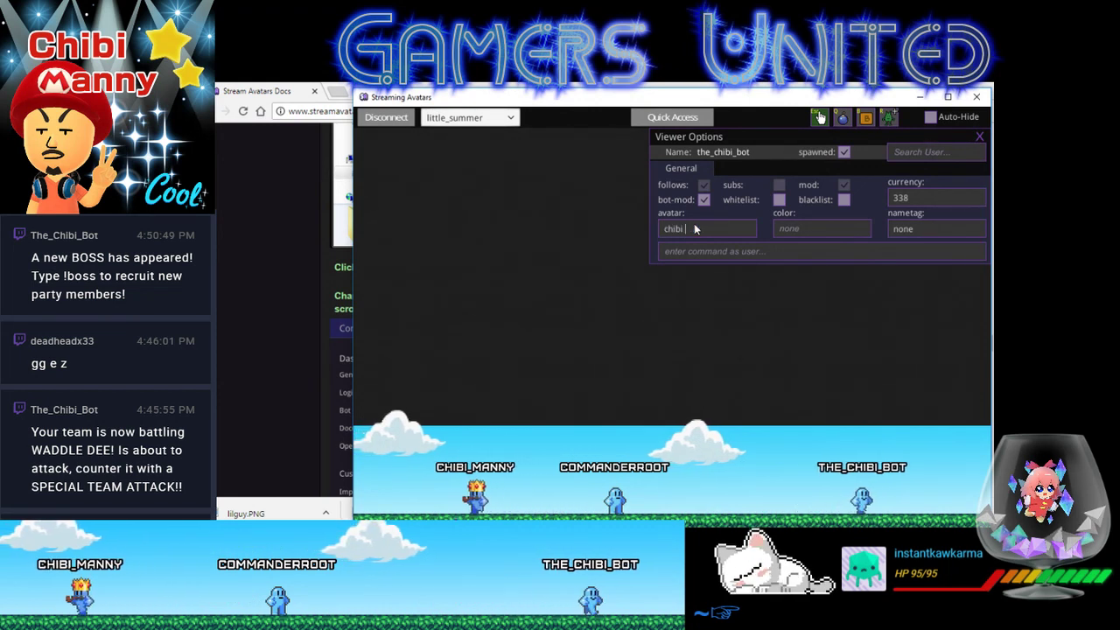
pyautogui.write(' blob')
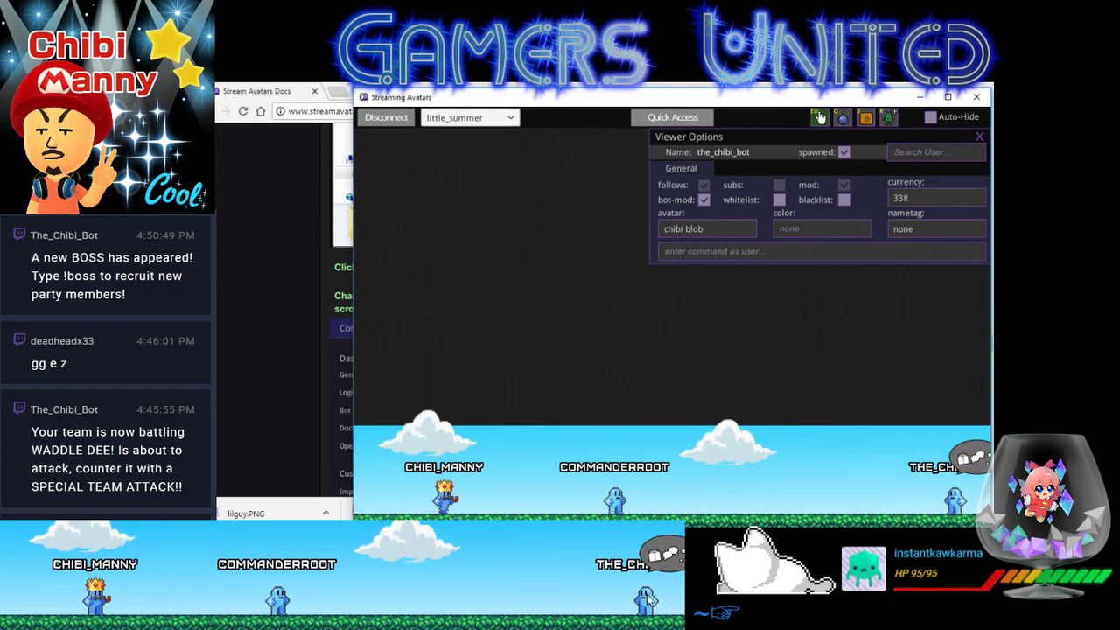
pyautogui.moveTo(544, 560)
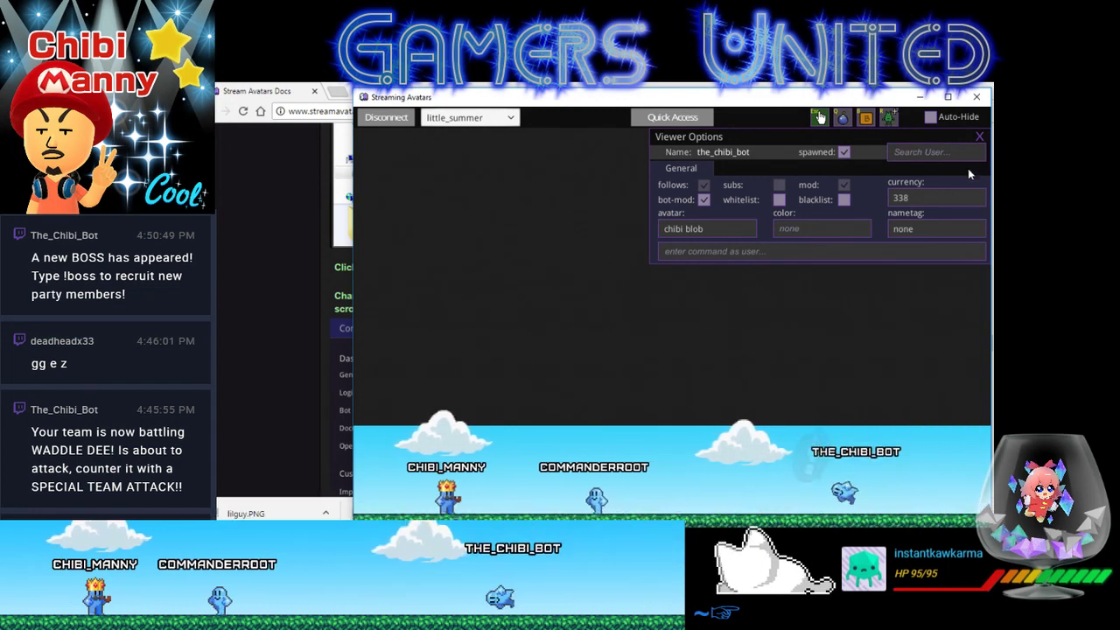
pyautogui.click(979, 137)
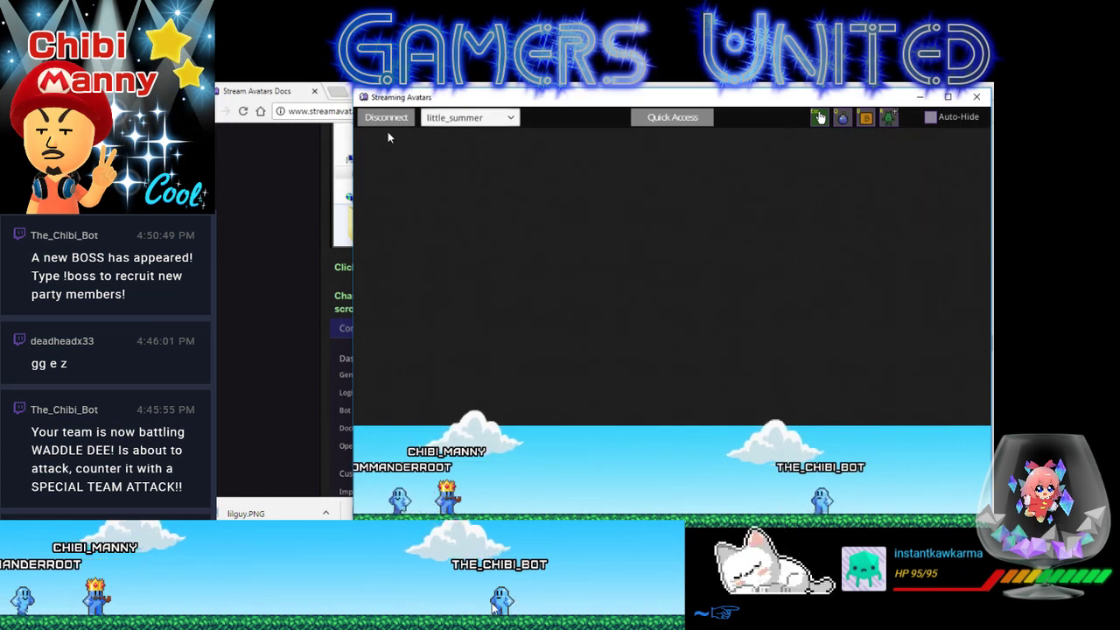
# - Set the bot viewer's avatar to "caracabat" in its viewer options and close the options
pyautogui.click(827, 498)
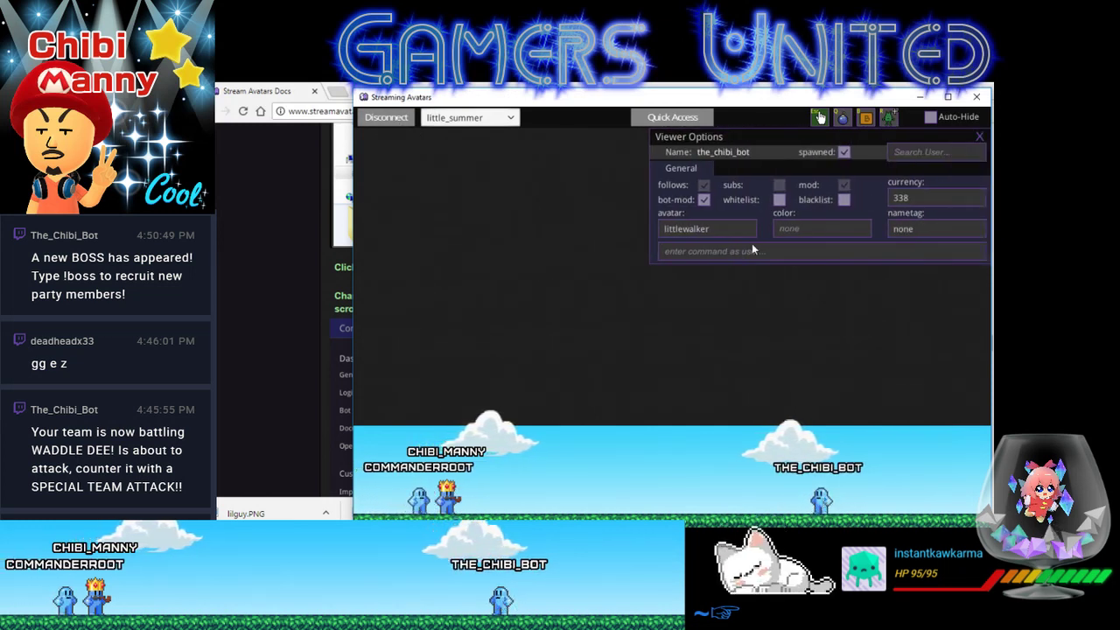
pyautogui.write('caracabat')
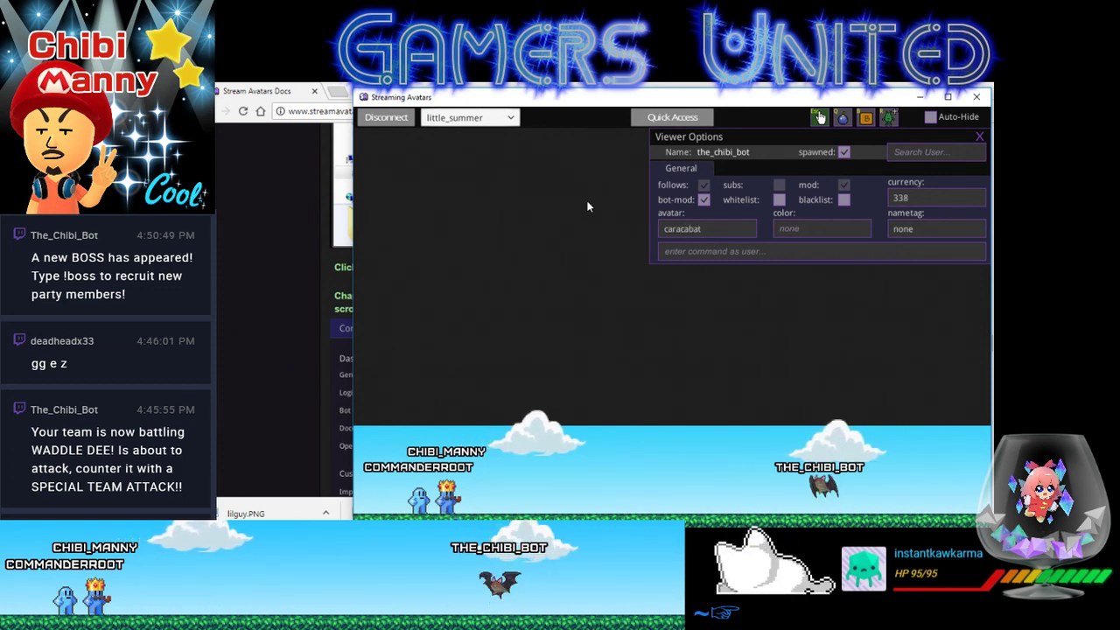
pyautogui.click(367, 158)
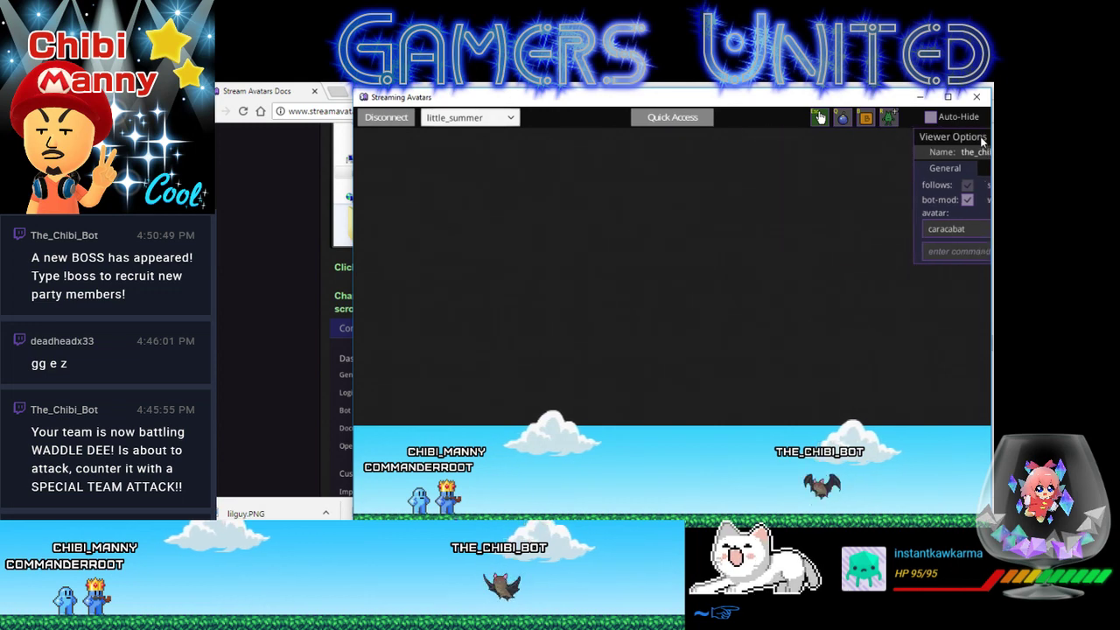
# - Switch to Streamlabs OBS and change the live output from the desktop view to the game capture scene
pyautogui.click(236, 334)
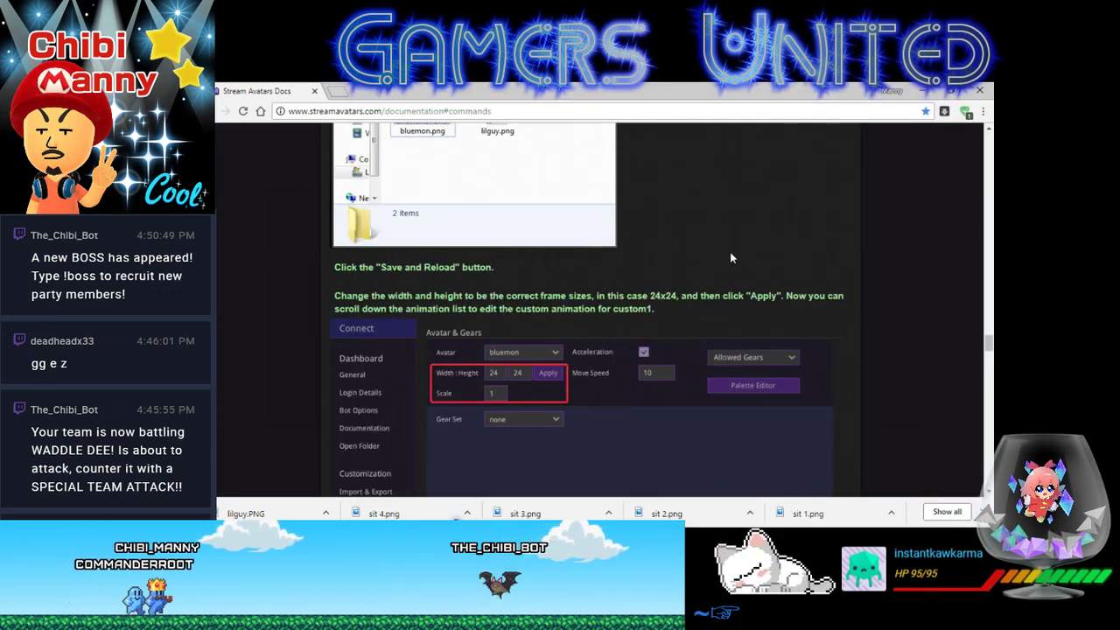
pyautogui.hotkey('alt', 'Tab')
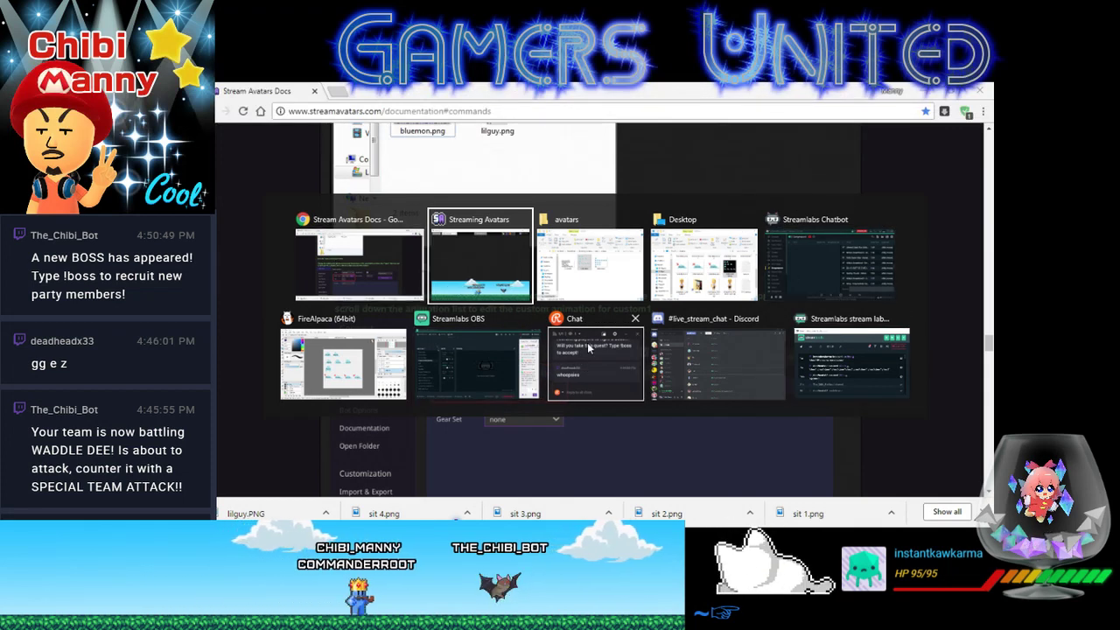
pyautogui.click(461, 380)
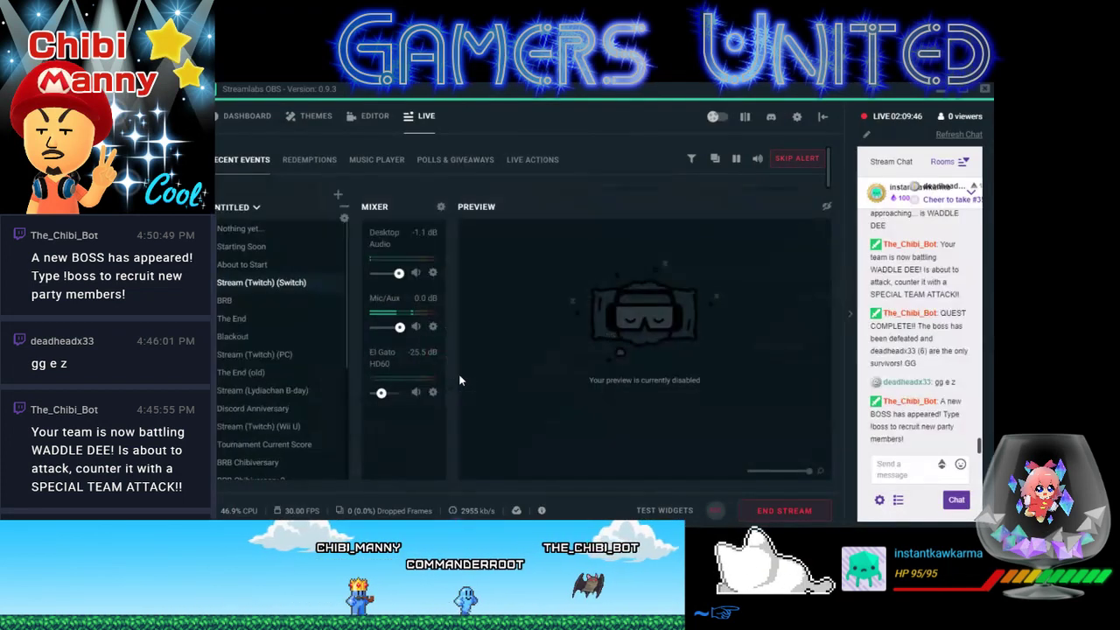
pyautogui.click(306, 372)
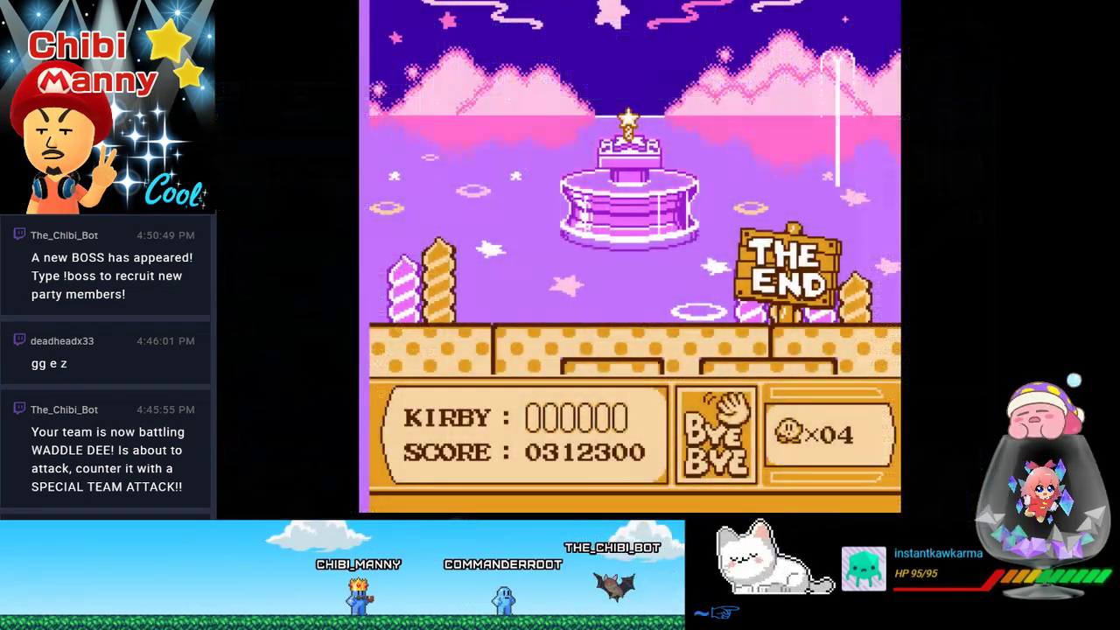